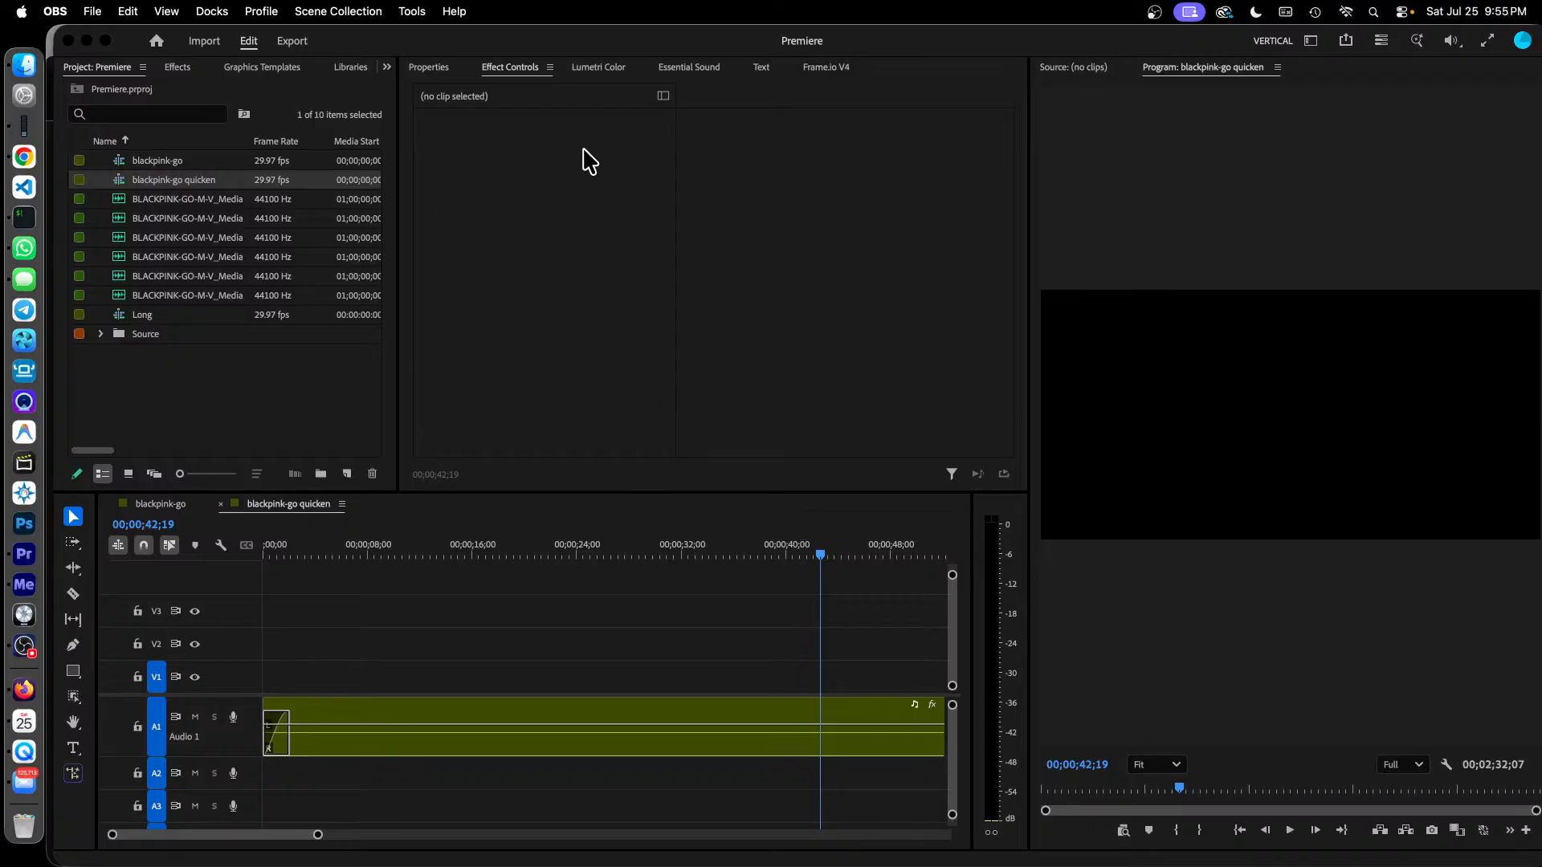
# Switch to the Chrome window showing the Instagram profile and reload its reels page.
pyautogui.click(622, 46)
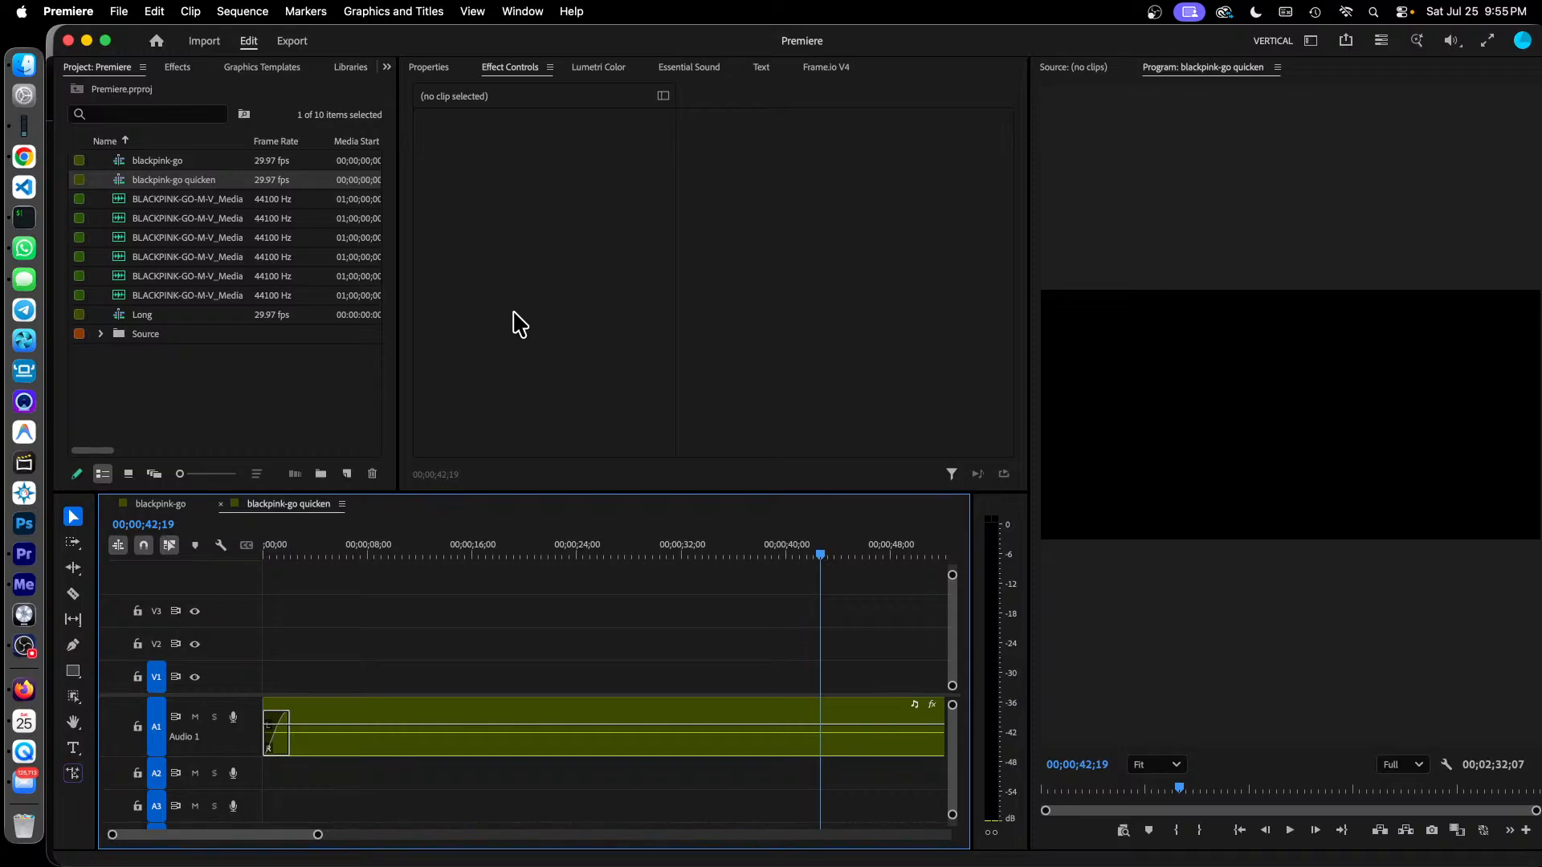
pyautogui.moveTo(10, 863)
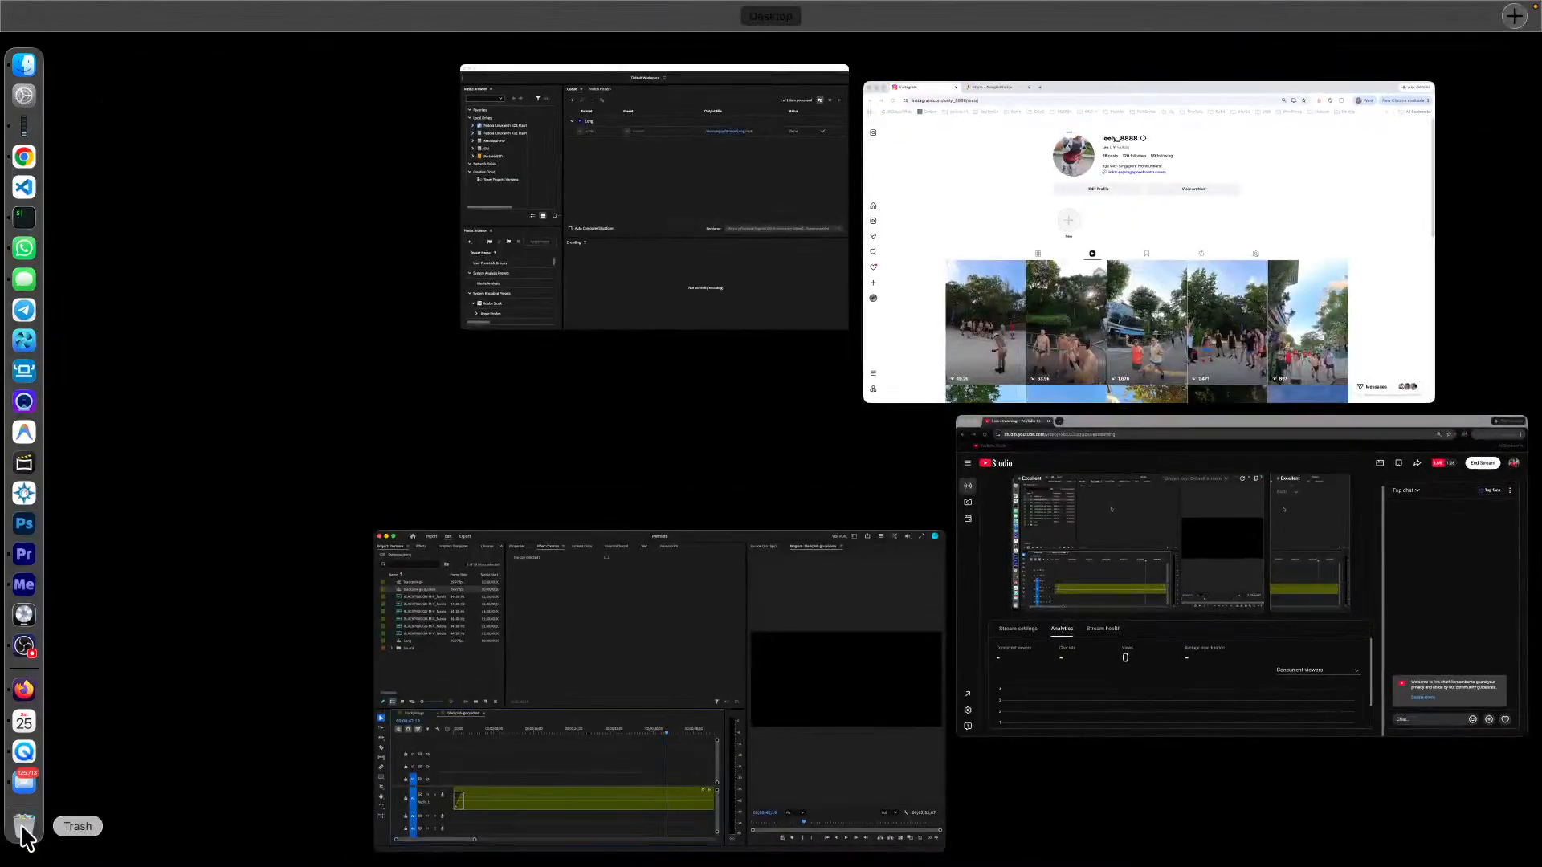
pyautogui.click(379, 747)
pyautogui.hotkey('ctrl', 'Up')
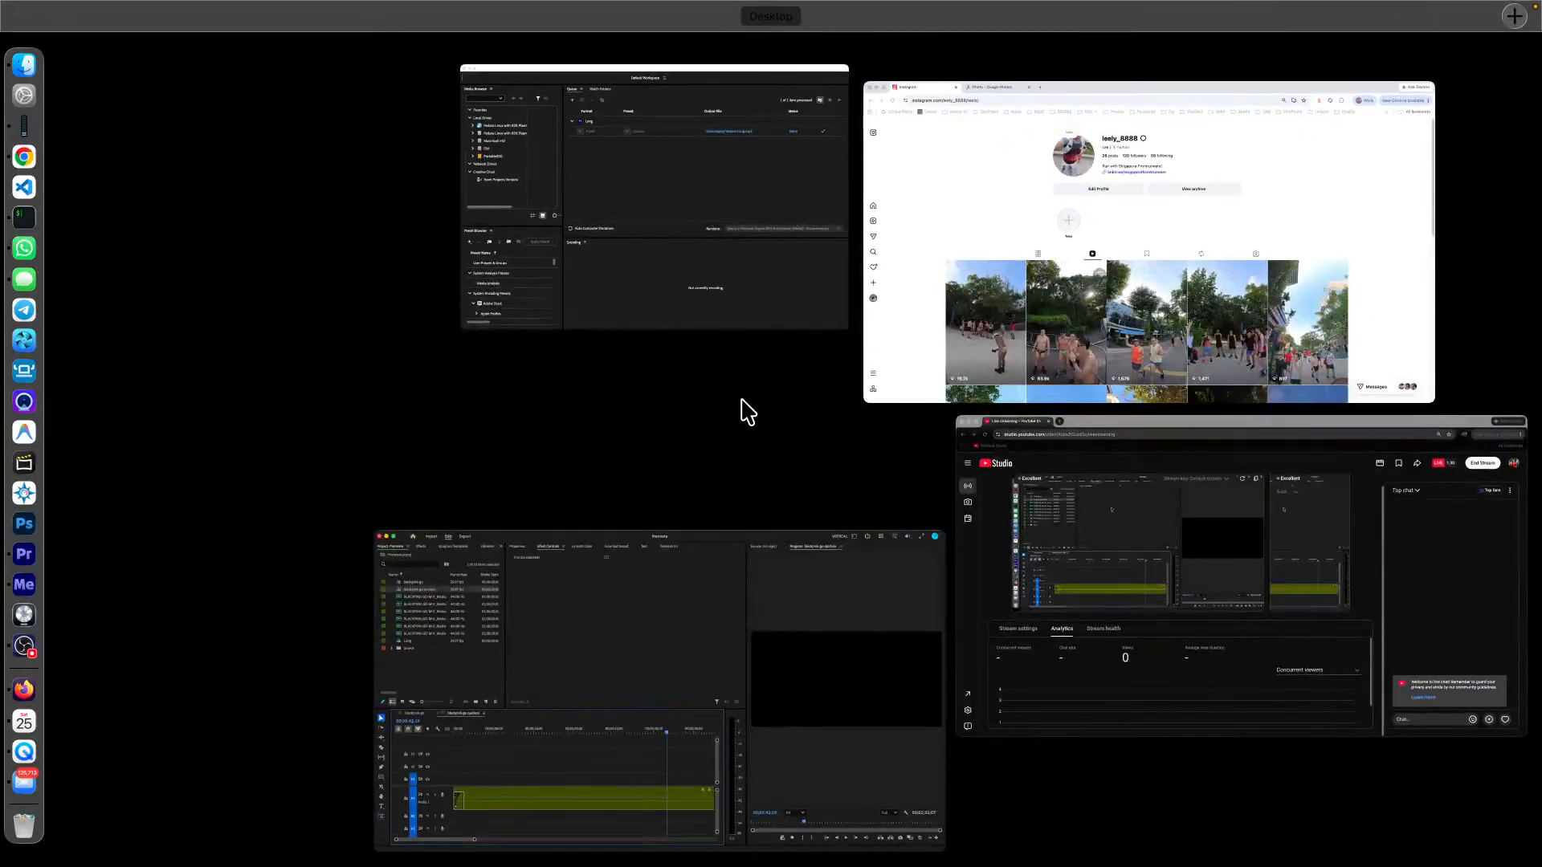
pyautogui.click(1298, 213)
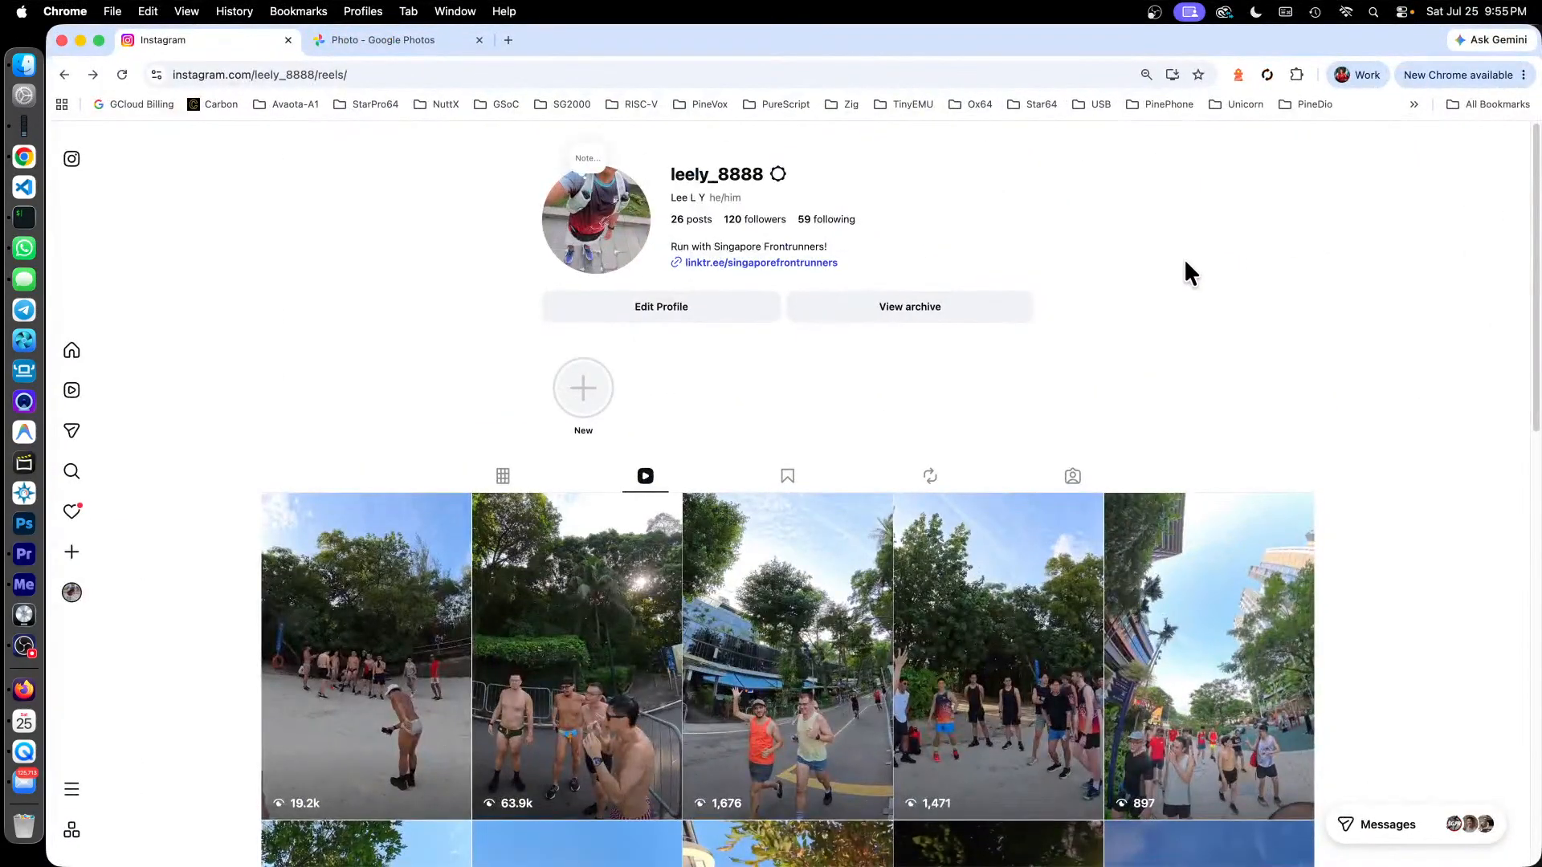
pyautogui.press('super+r')
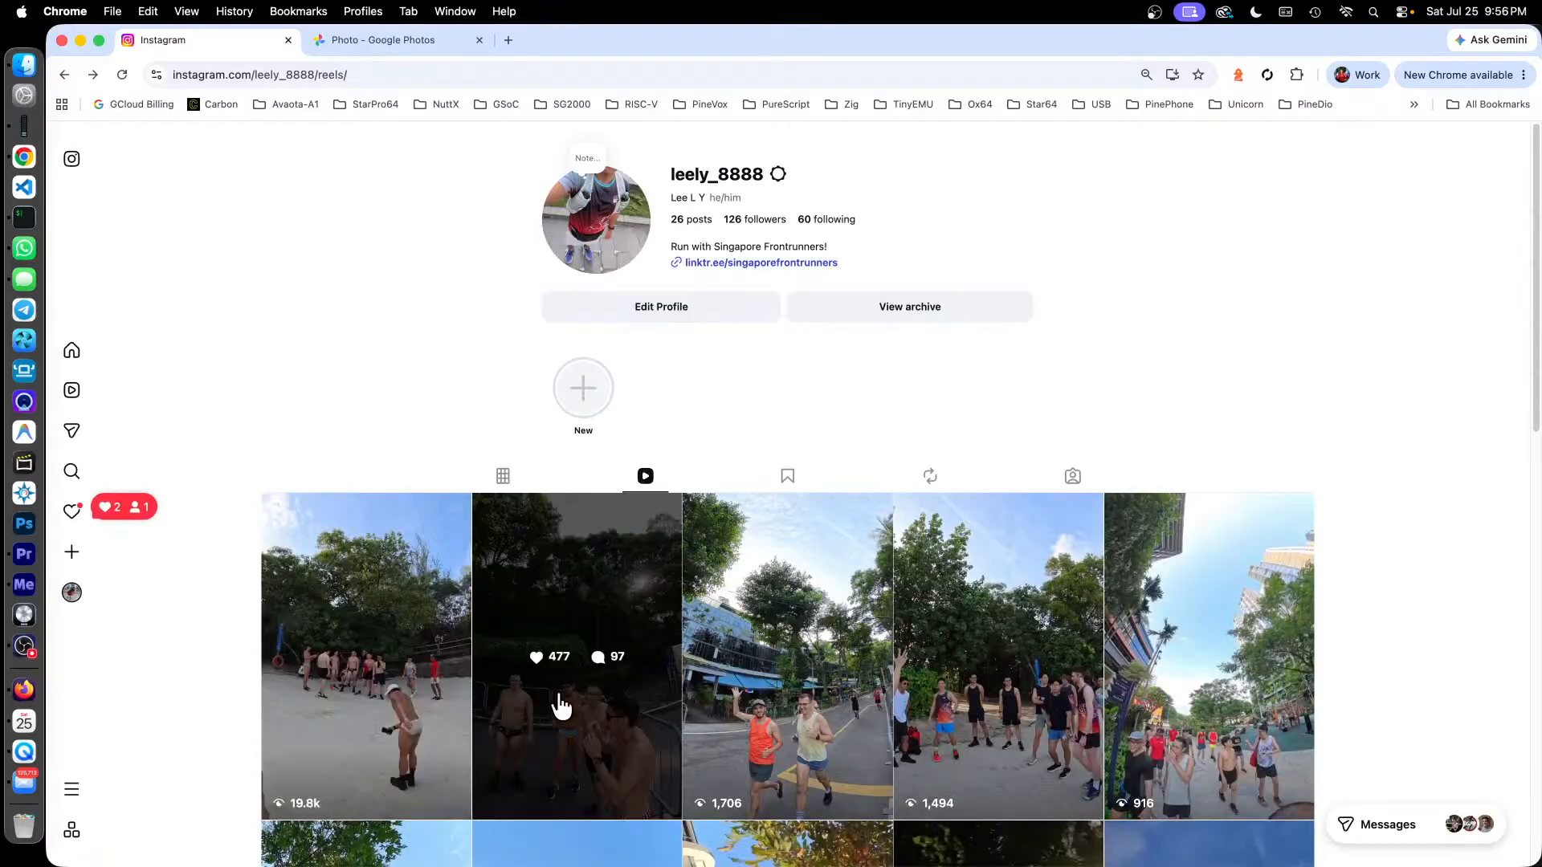
# Open the second reel in the profile's grid, view it and close it.
pyautogui.click(599, 608)
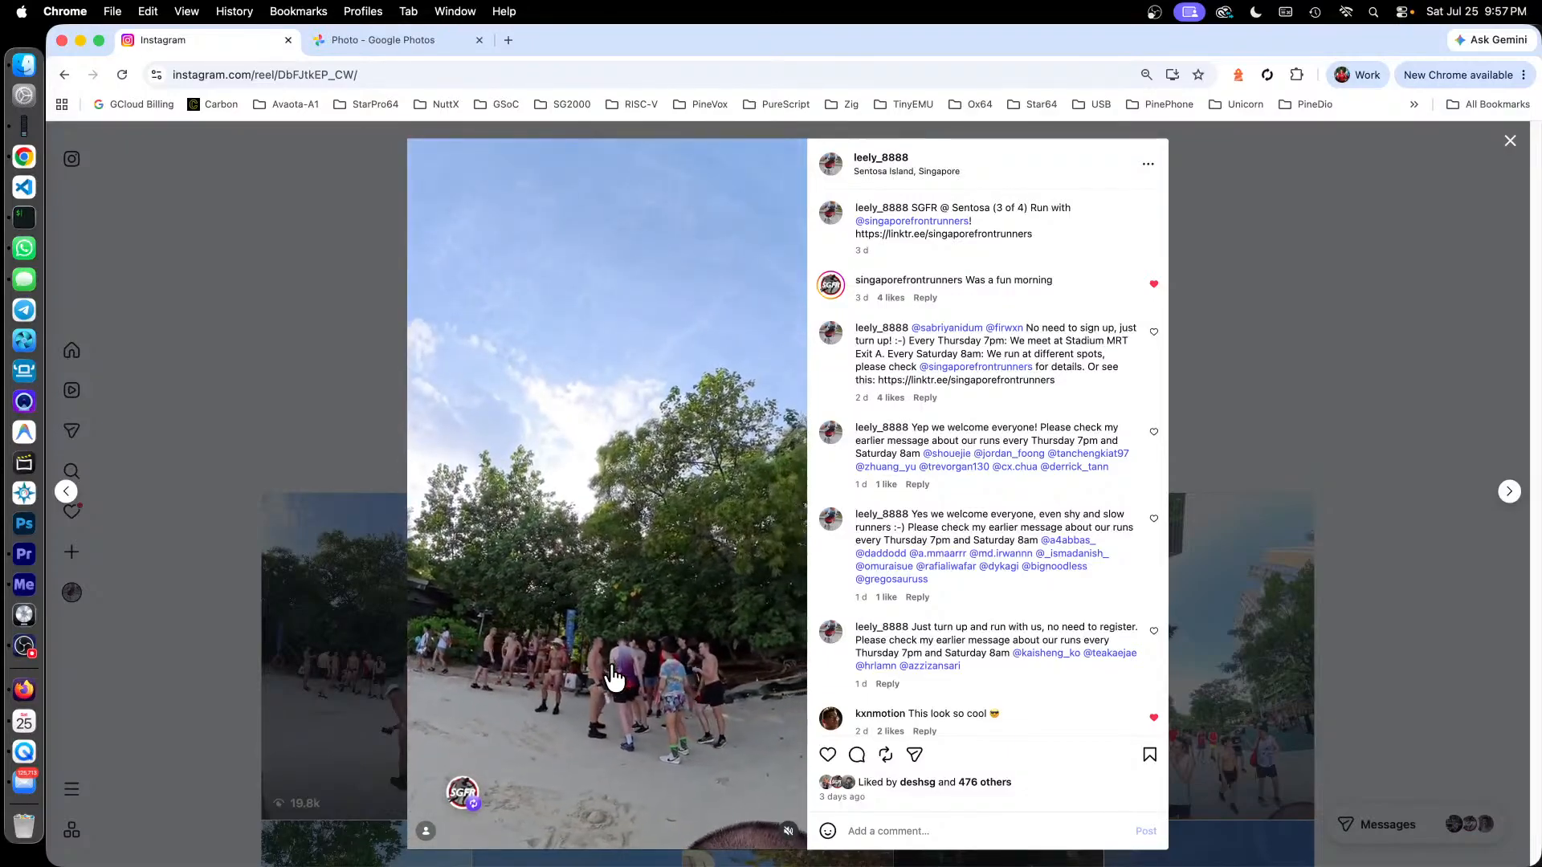
pyautogui.click(553, 508)
pyautogui.click(324, 411)
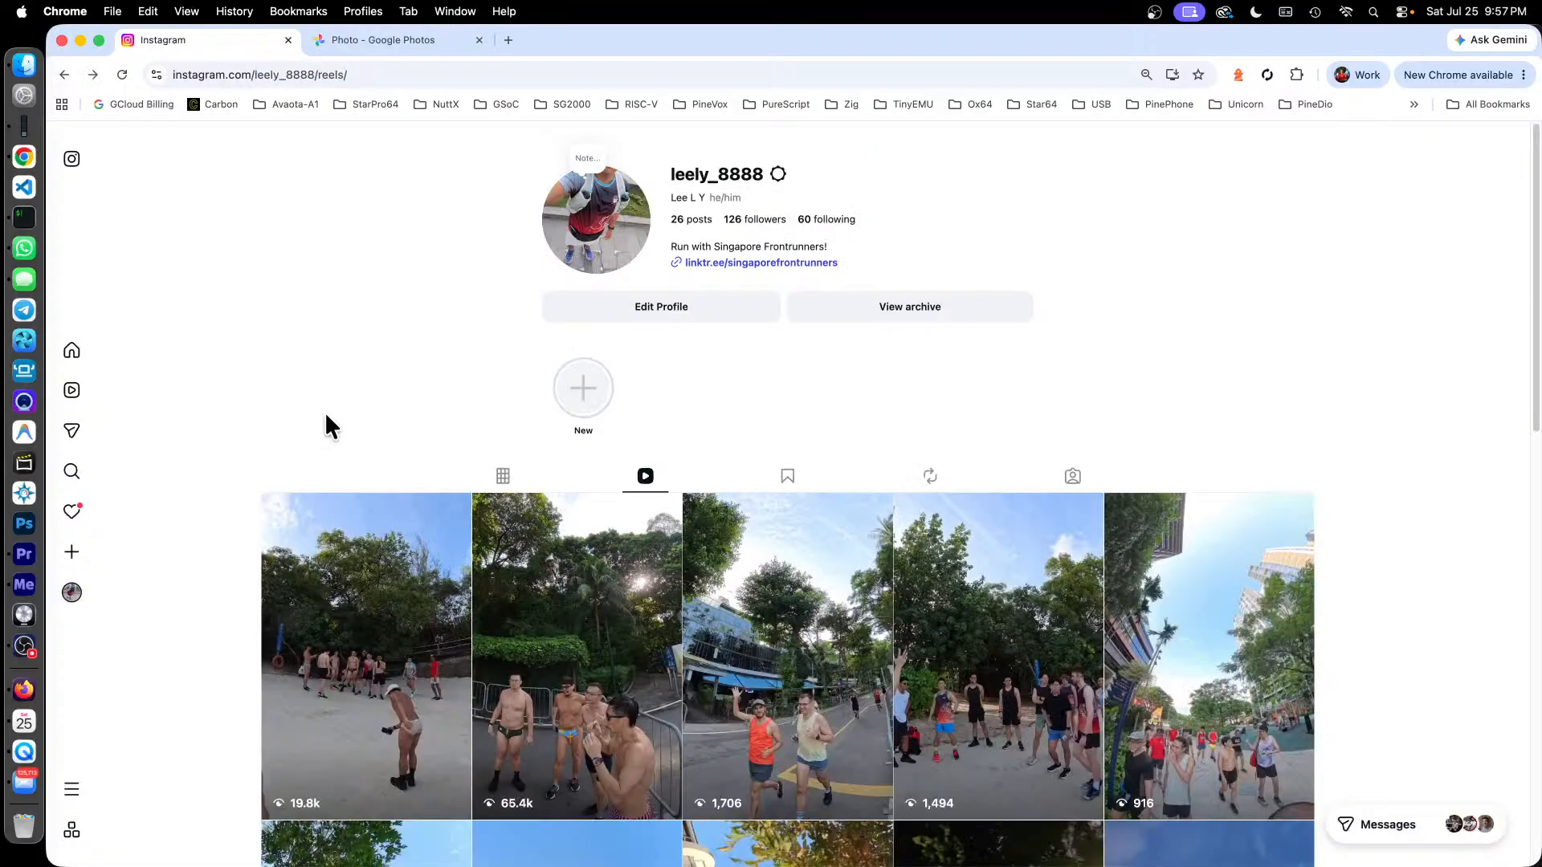
# Switch back to Premiere and group the six BLACKPINK-GO-M-V audio files into a new bin named Music.
pyautogui.click(37, 563)
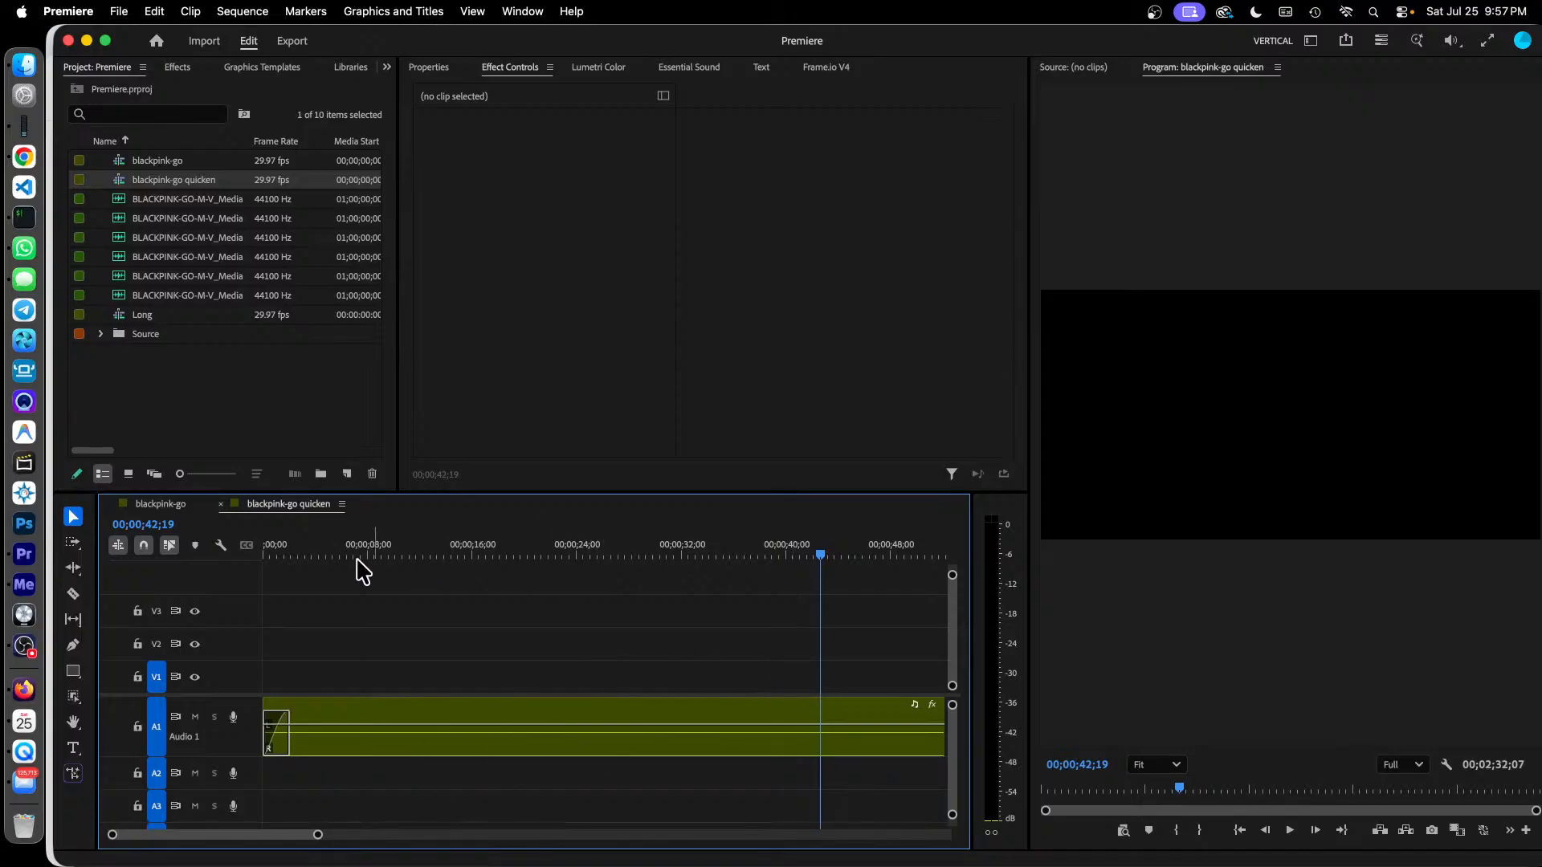
pyautogui.click(503, 705)
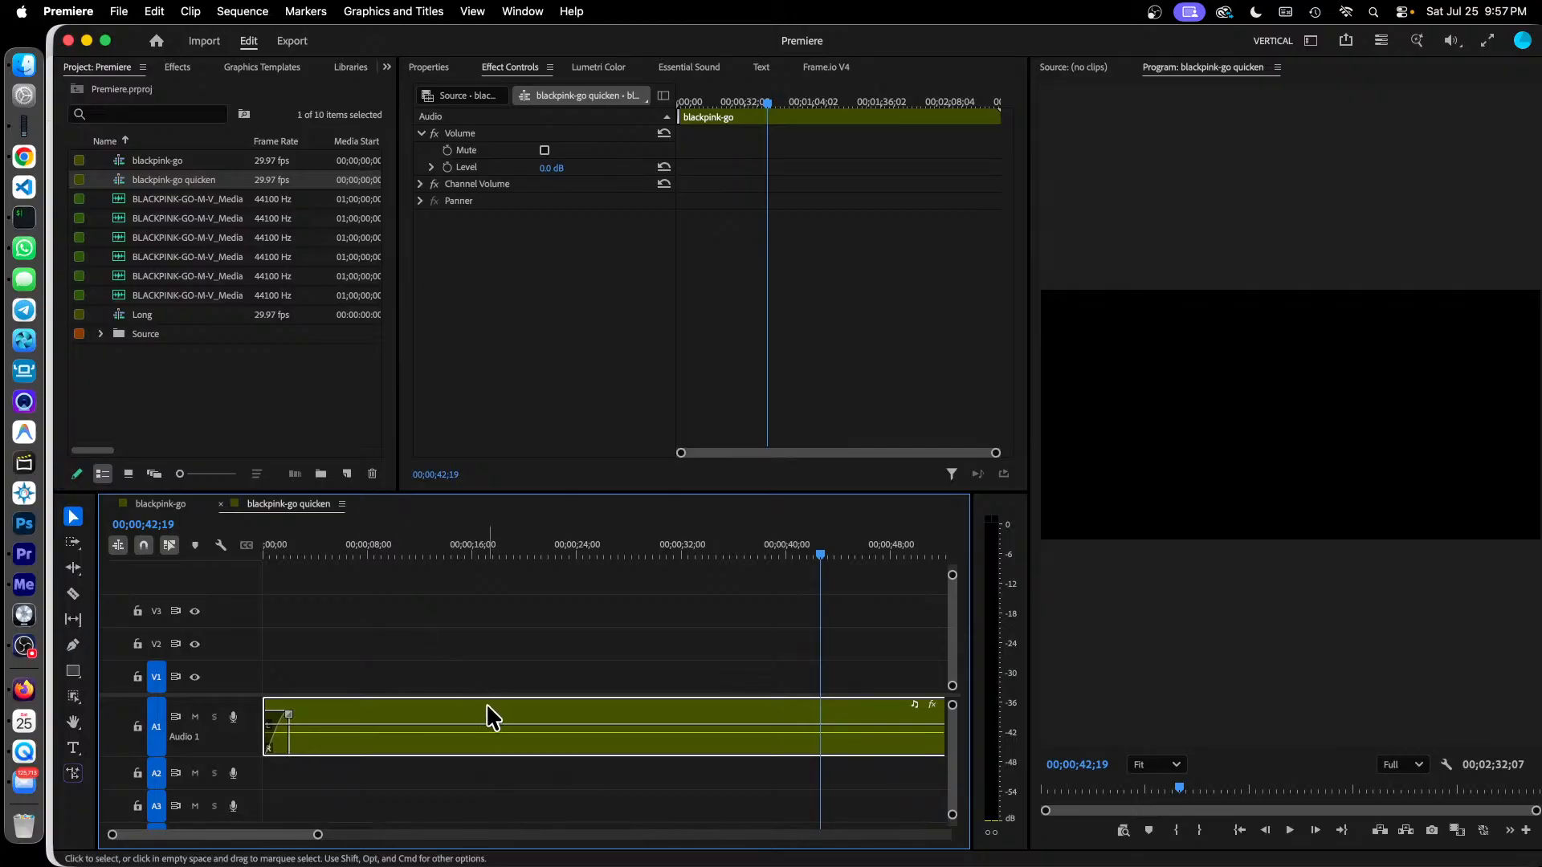
pyautogui.click(190, 201)
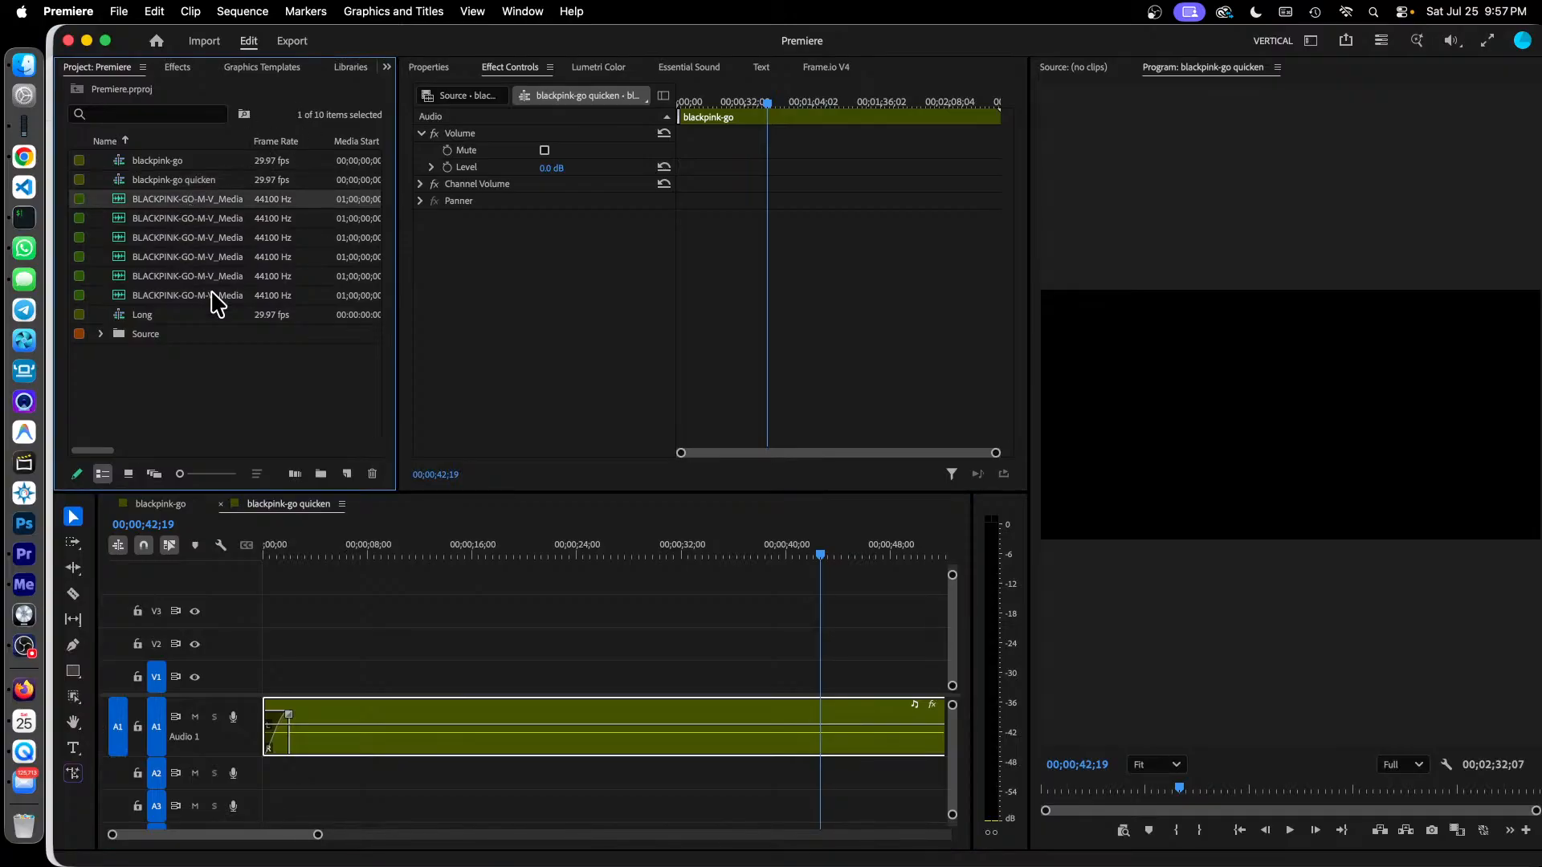
pyautogui.keyDown('shift'); pyautogui.click(213, 297); pyautogui.keyUp('shift')
pyautogui.rightClick(214, 300)
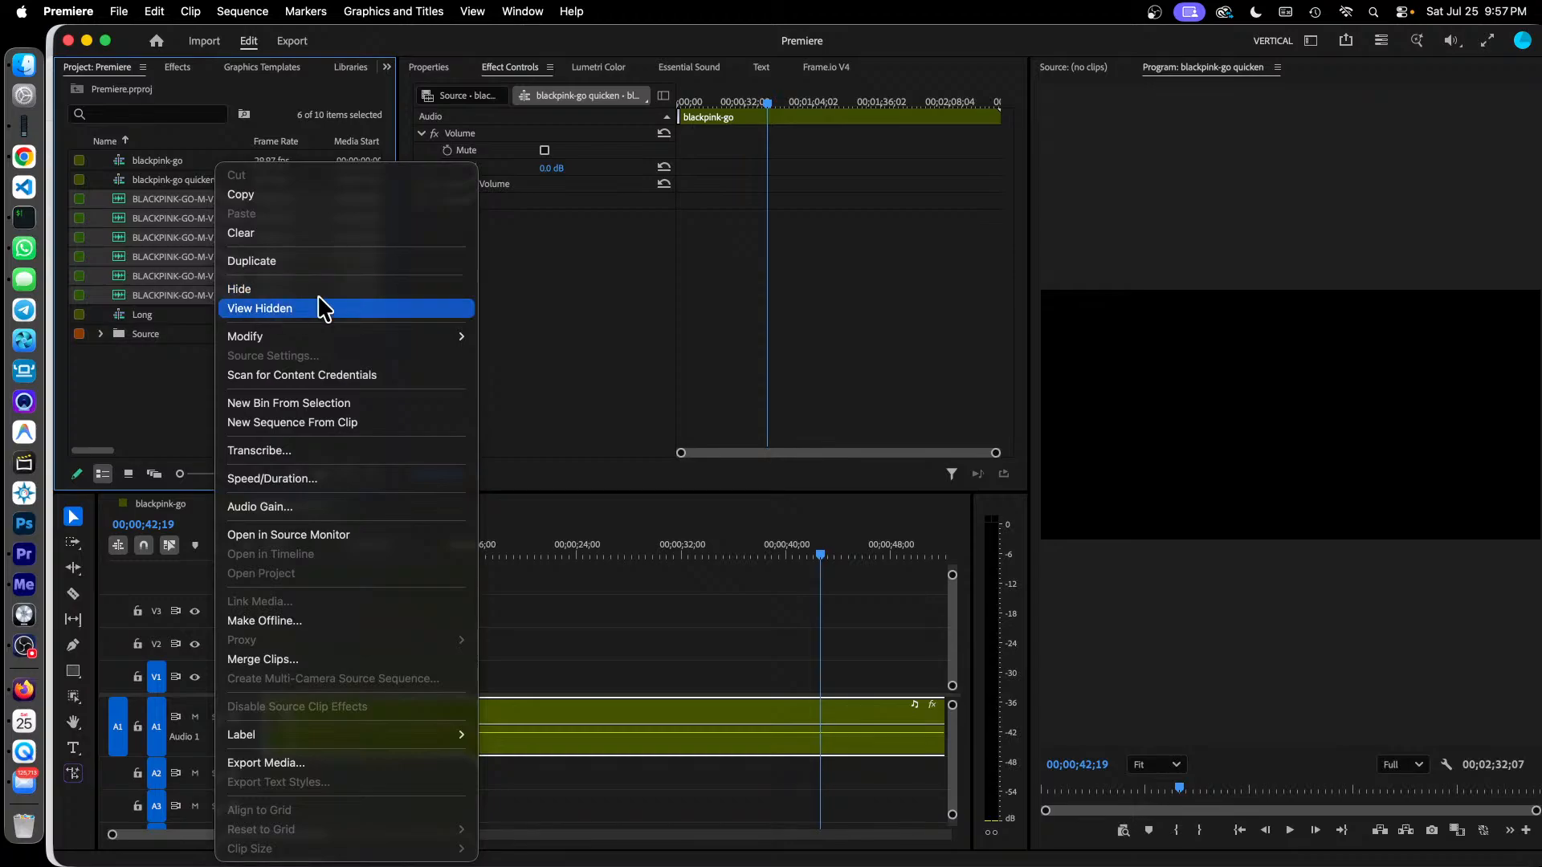
pyautogui.click(343, 405)
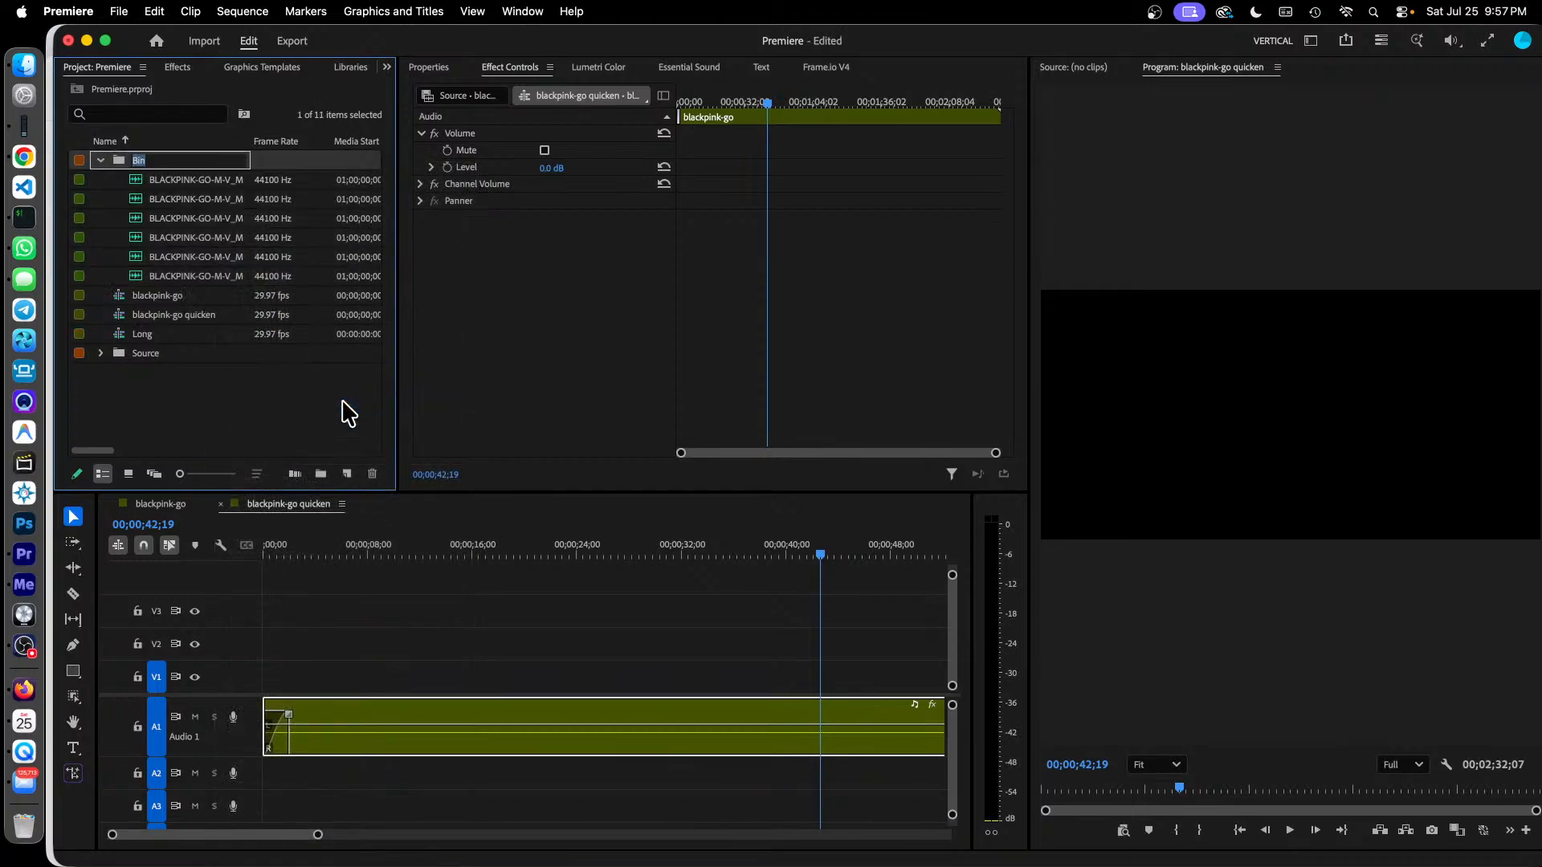
pyautogui.write('Music')
pyautogui.press('Tab')
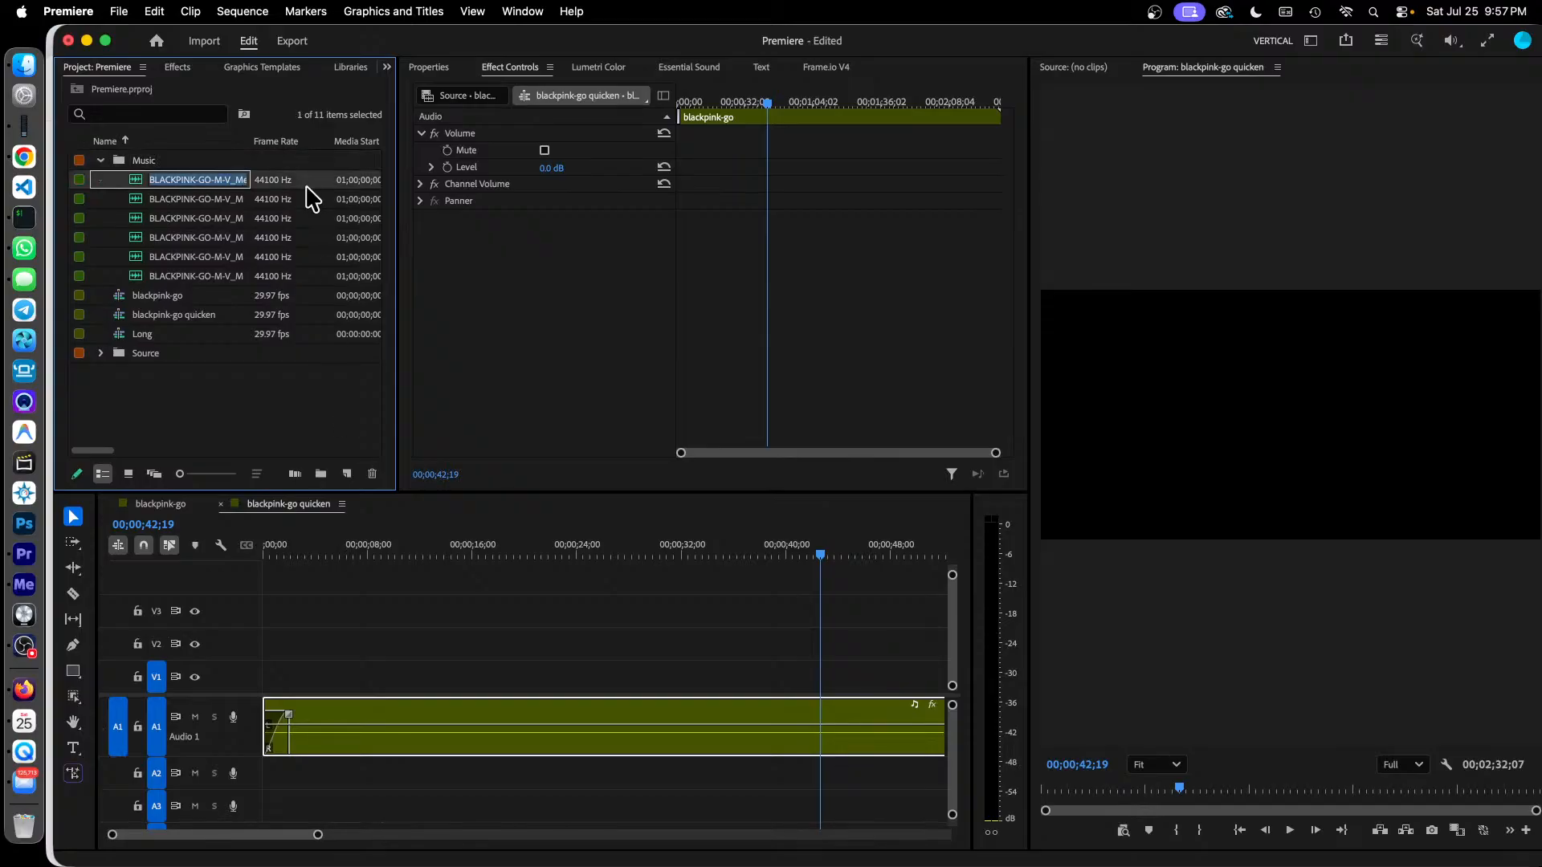
# Collapse the Music bin and close the two open sequences, blackpink-go and blackpink-go quicken.
pyautogui.click(101, 161)
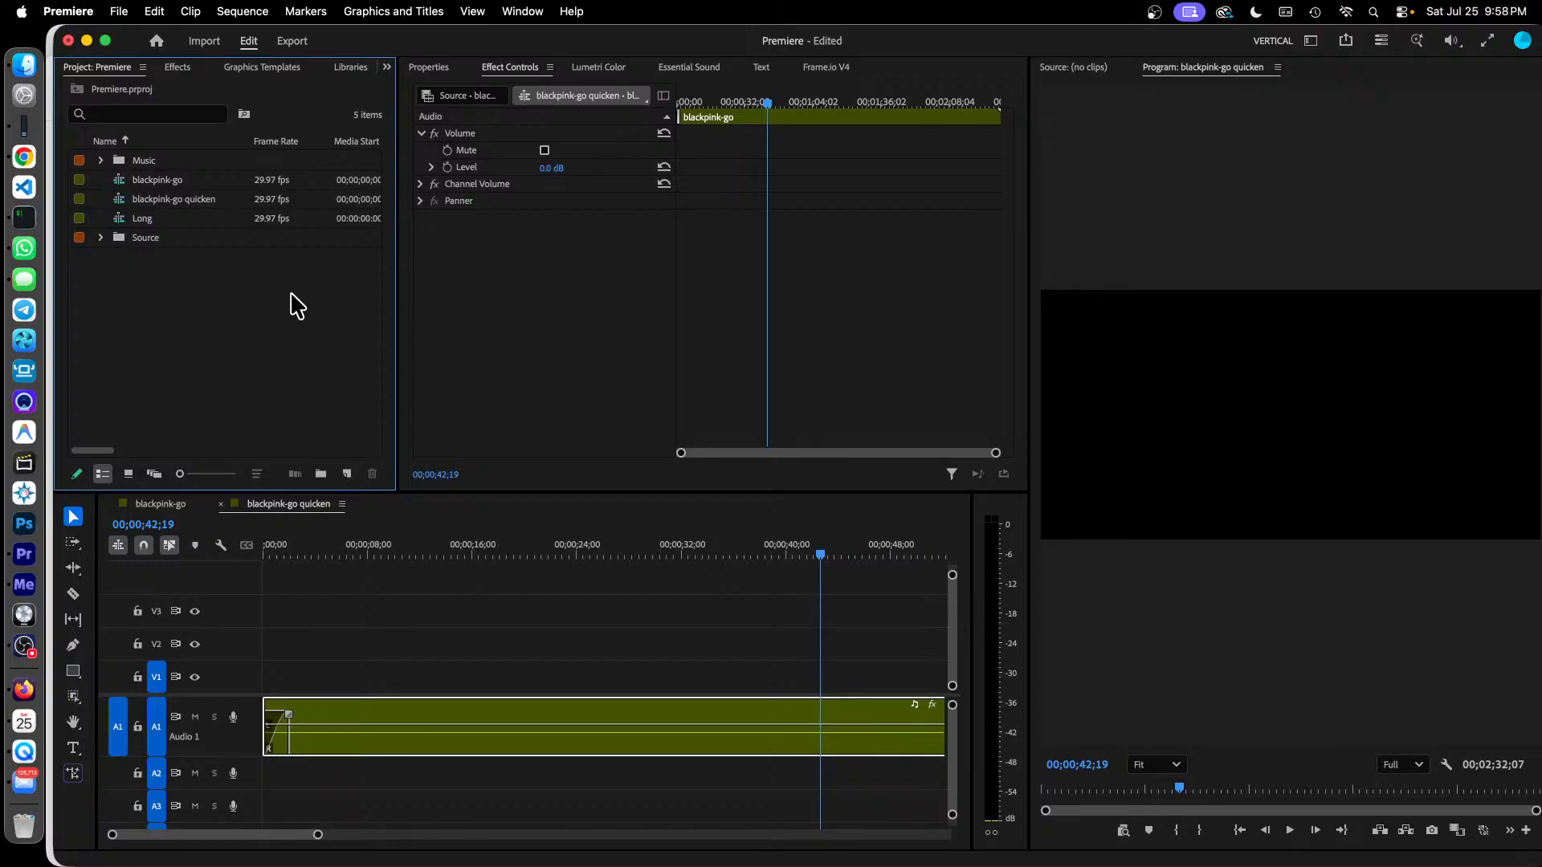
pyautogui.click(221, 504)
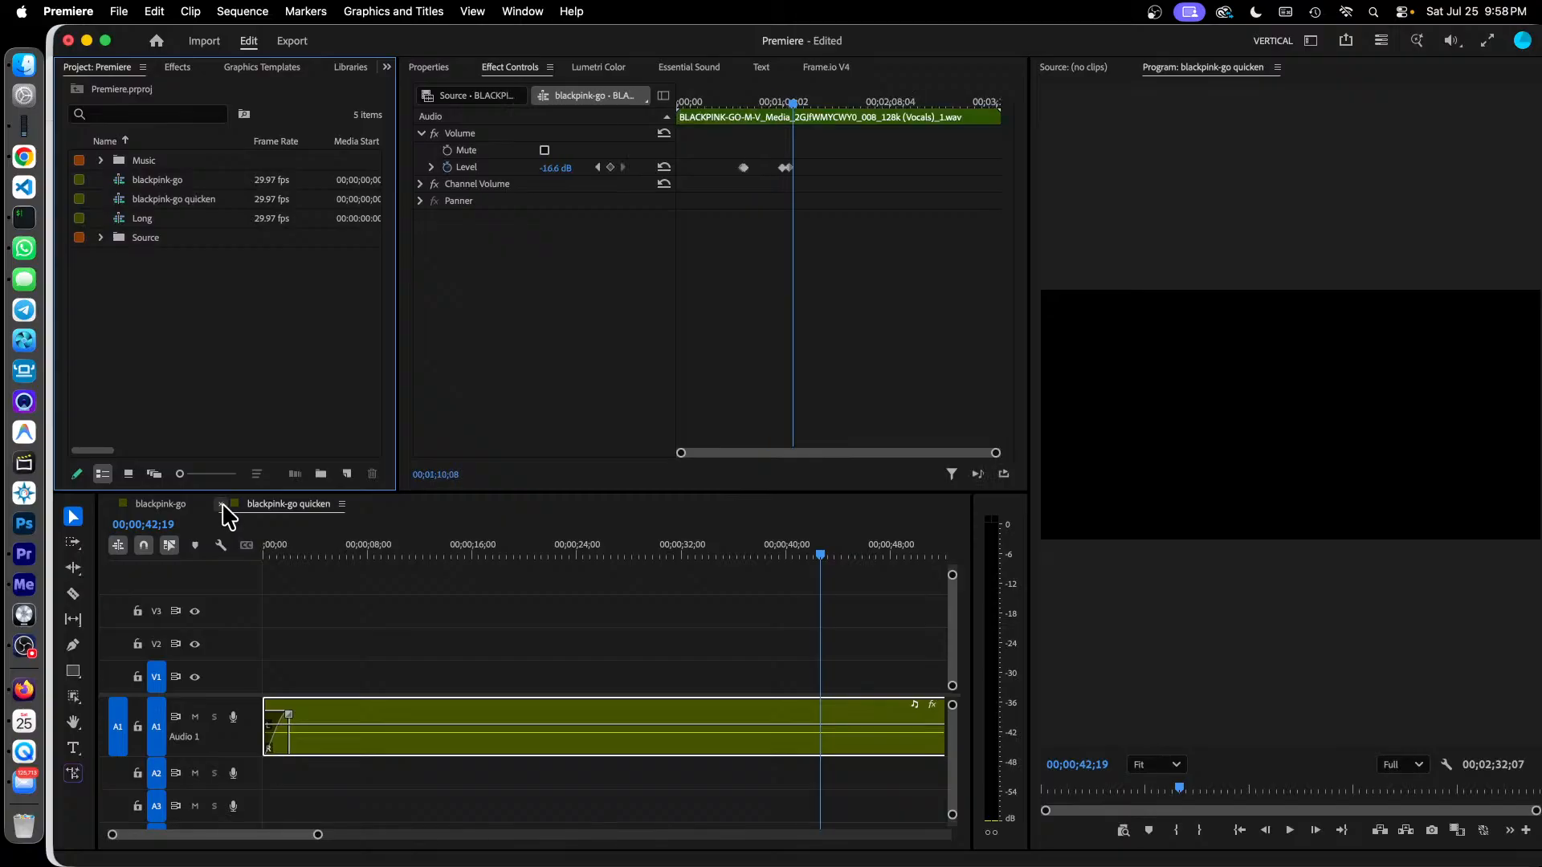
pyautogui.click(110, 505)
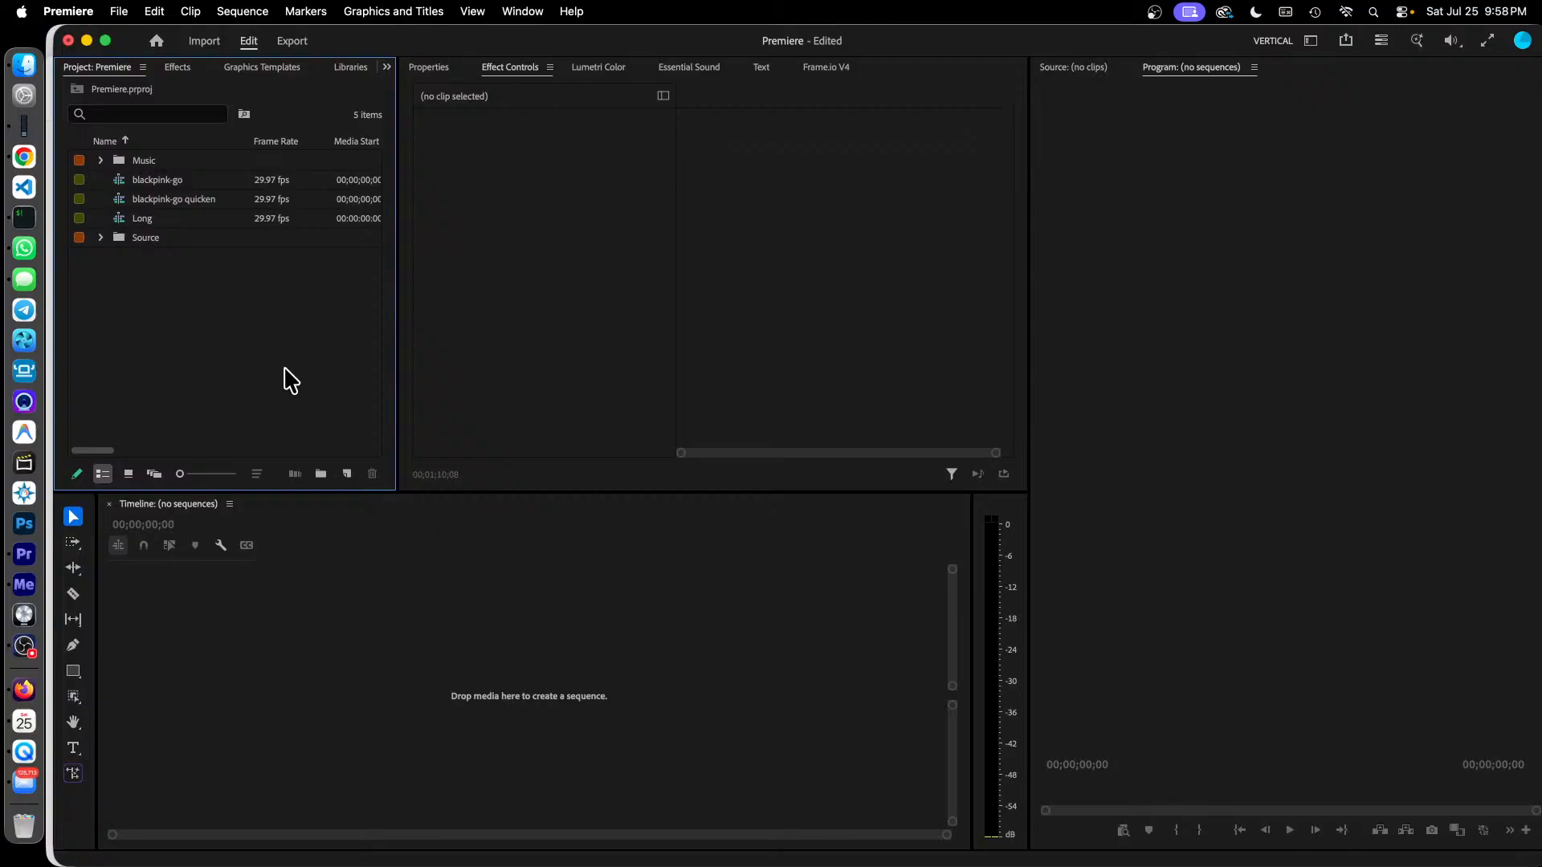
# Import Reel1.mp4 from the Premiere folder inside 2026-07-18 Sentosa Run on PortableSSD.
pyautogui.rightClick(181, 311)
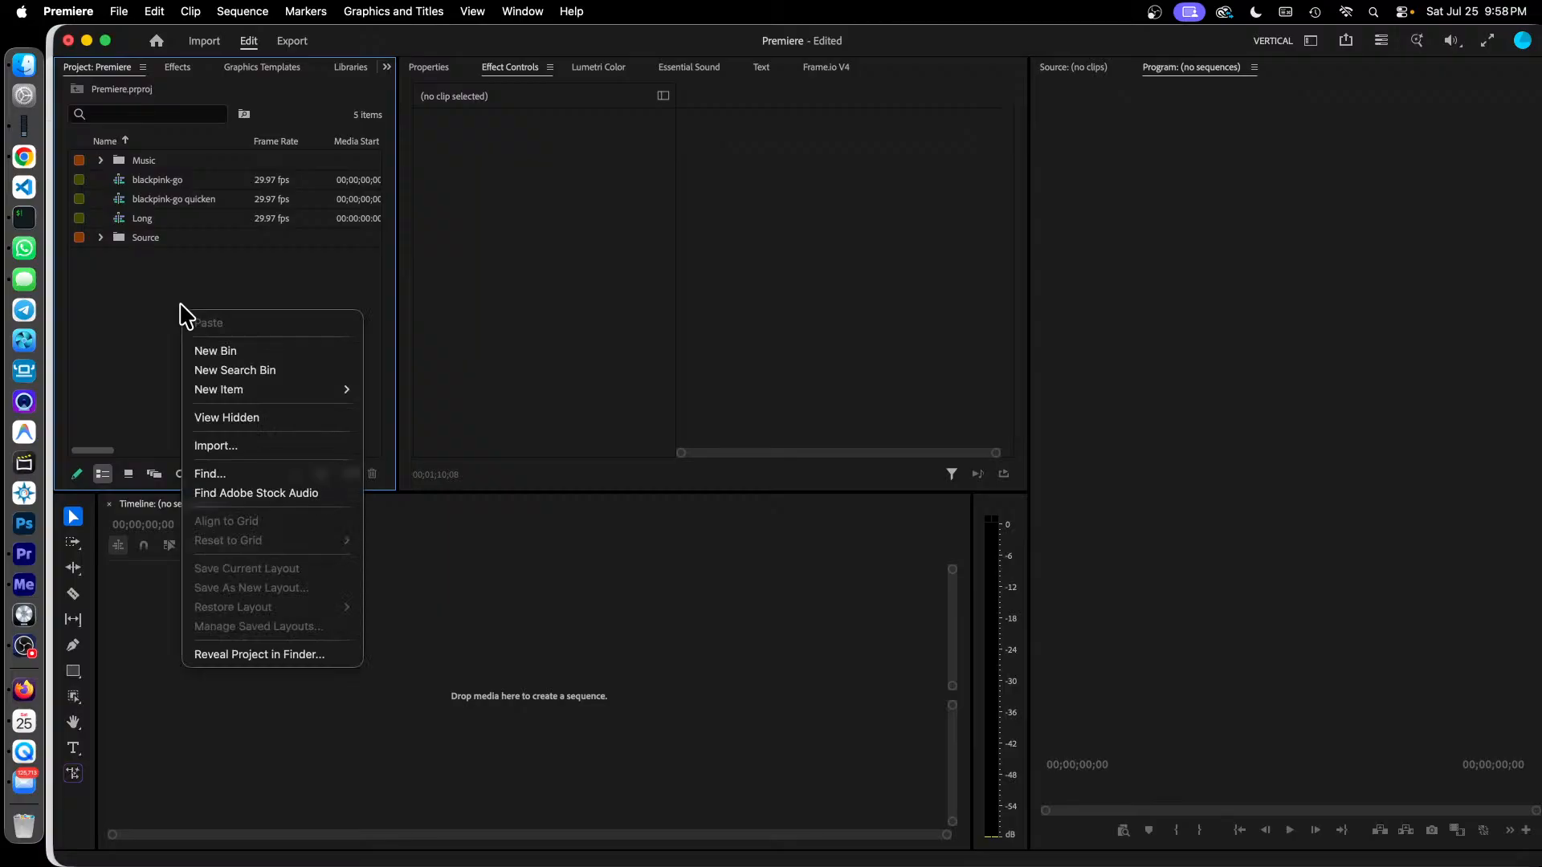
pyautogui.click(263, 447)
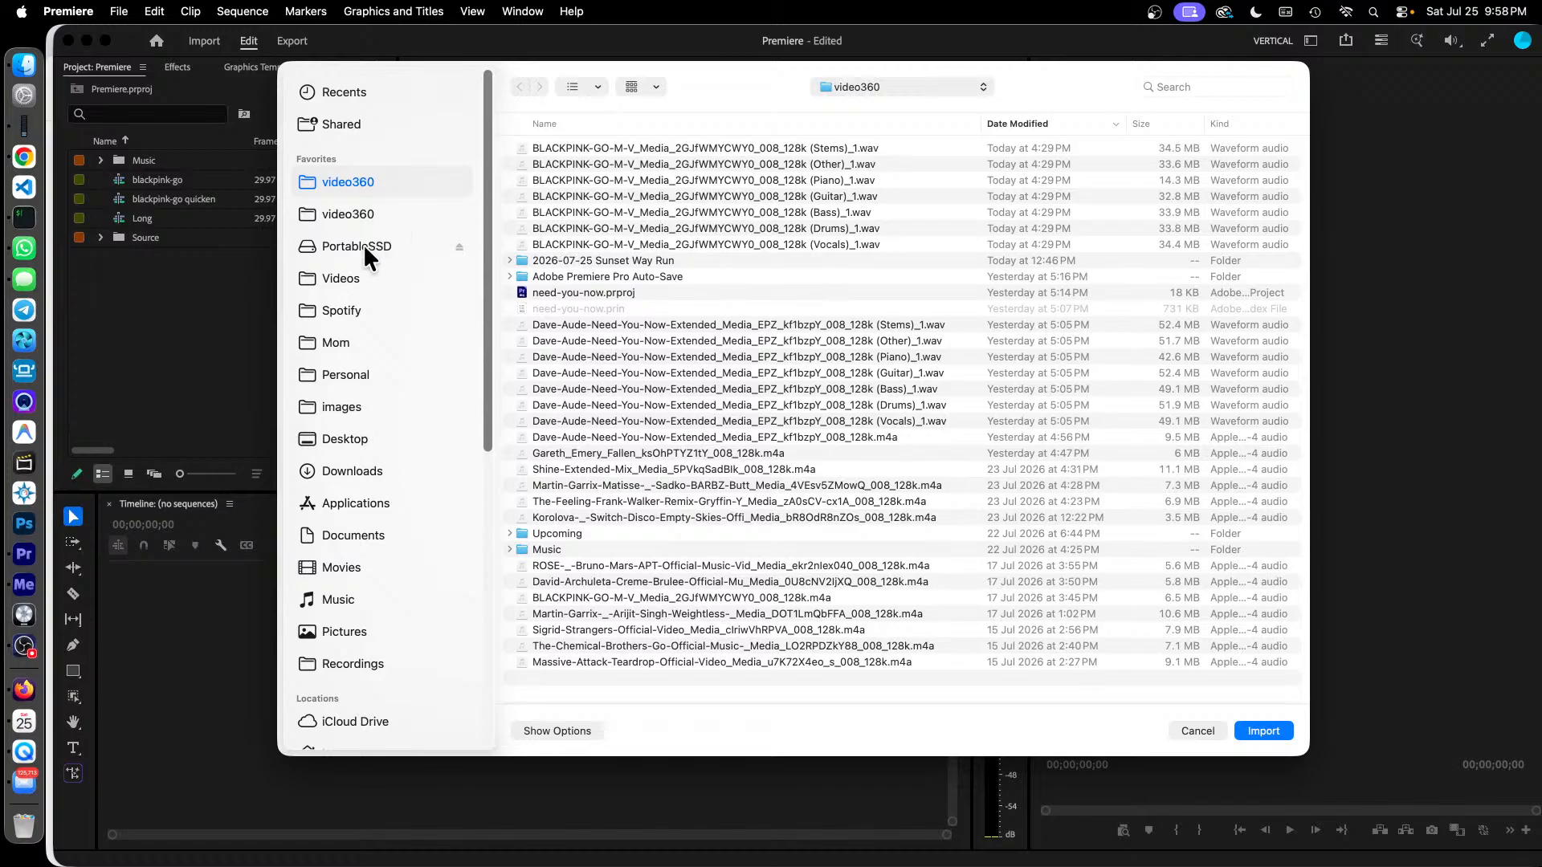
pyautogui.click(368, 248)
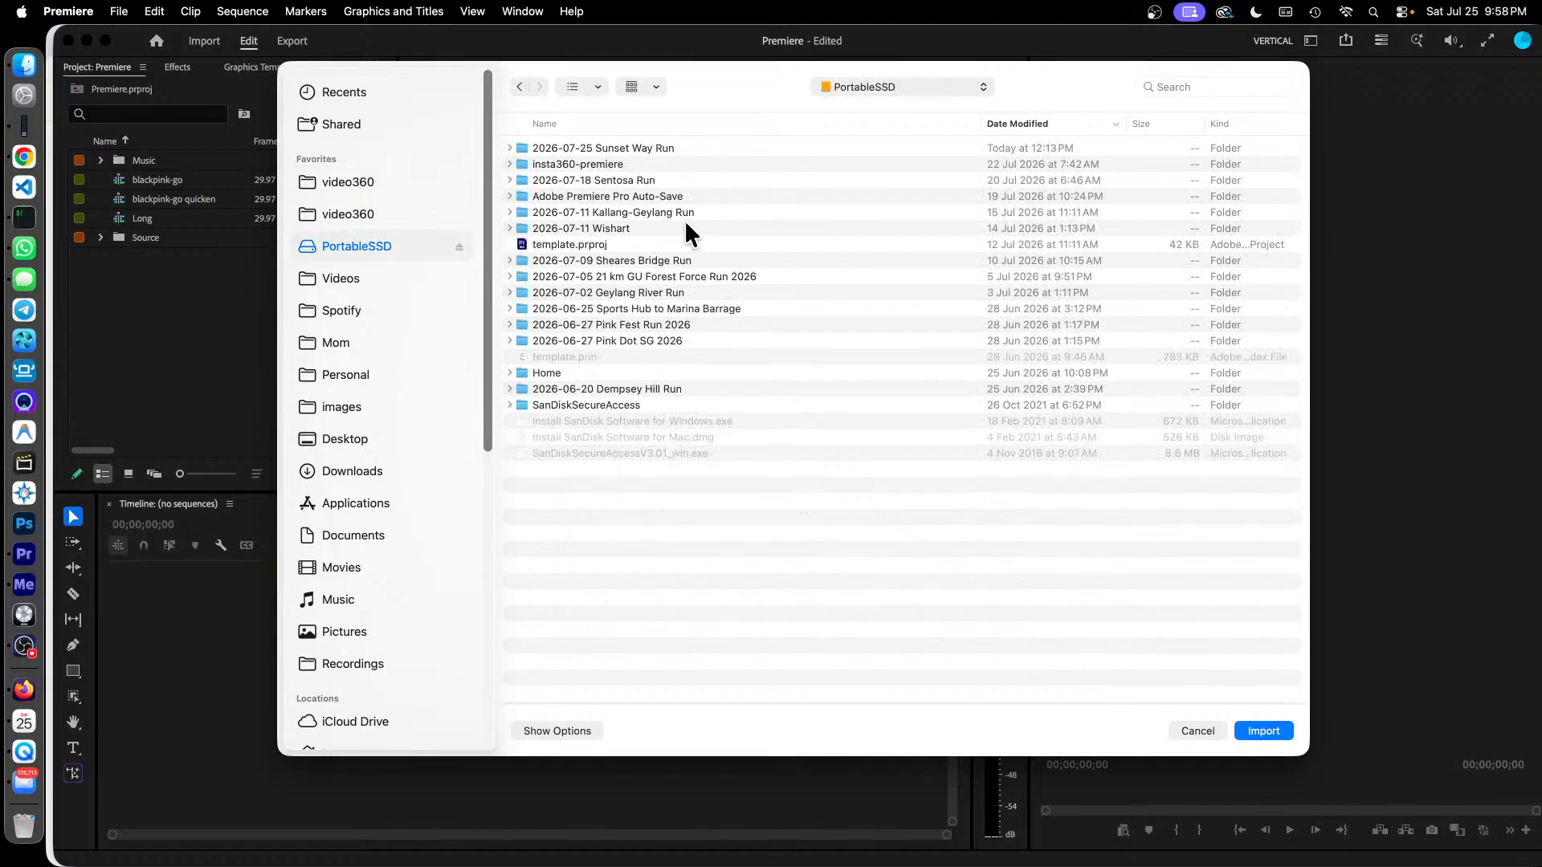
pyautogui.doubleClick(630, 178)
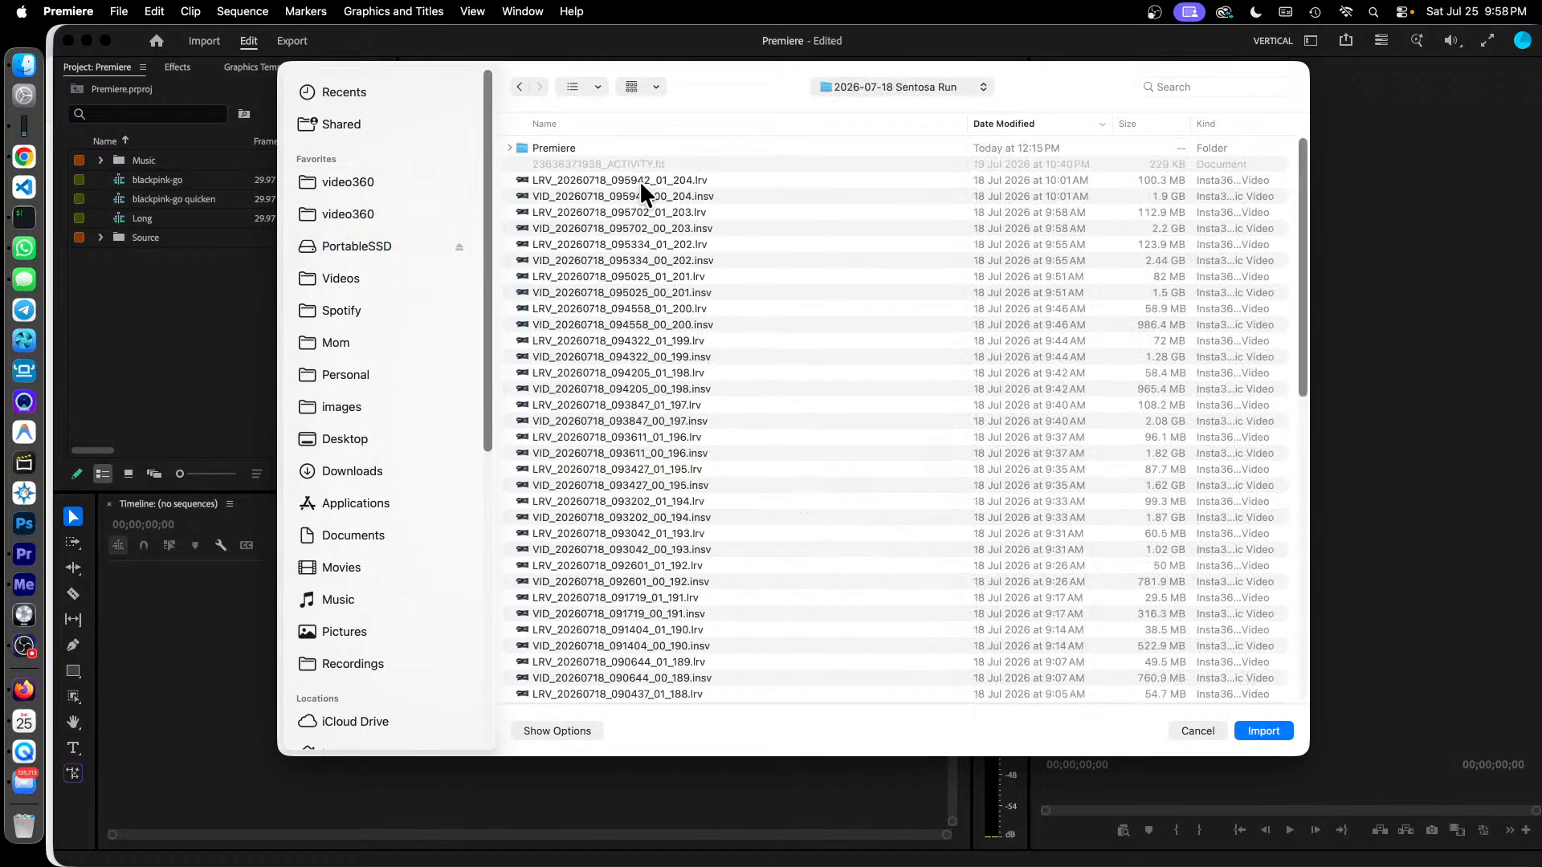
pyautogui.doubleClick(561, 148)
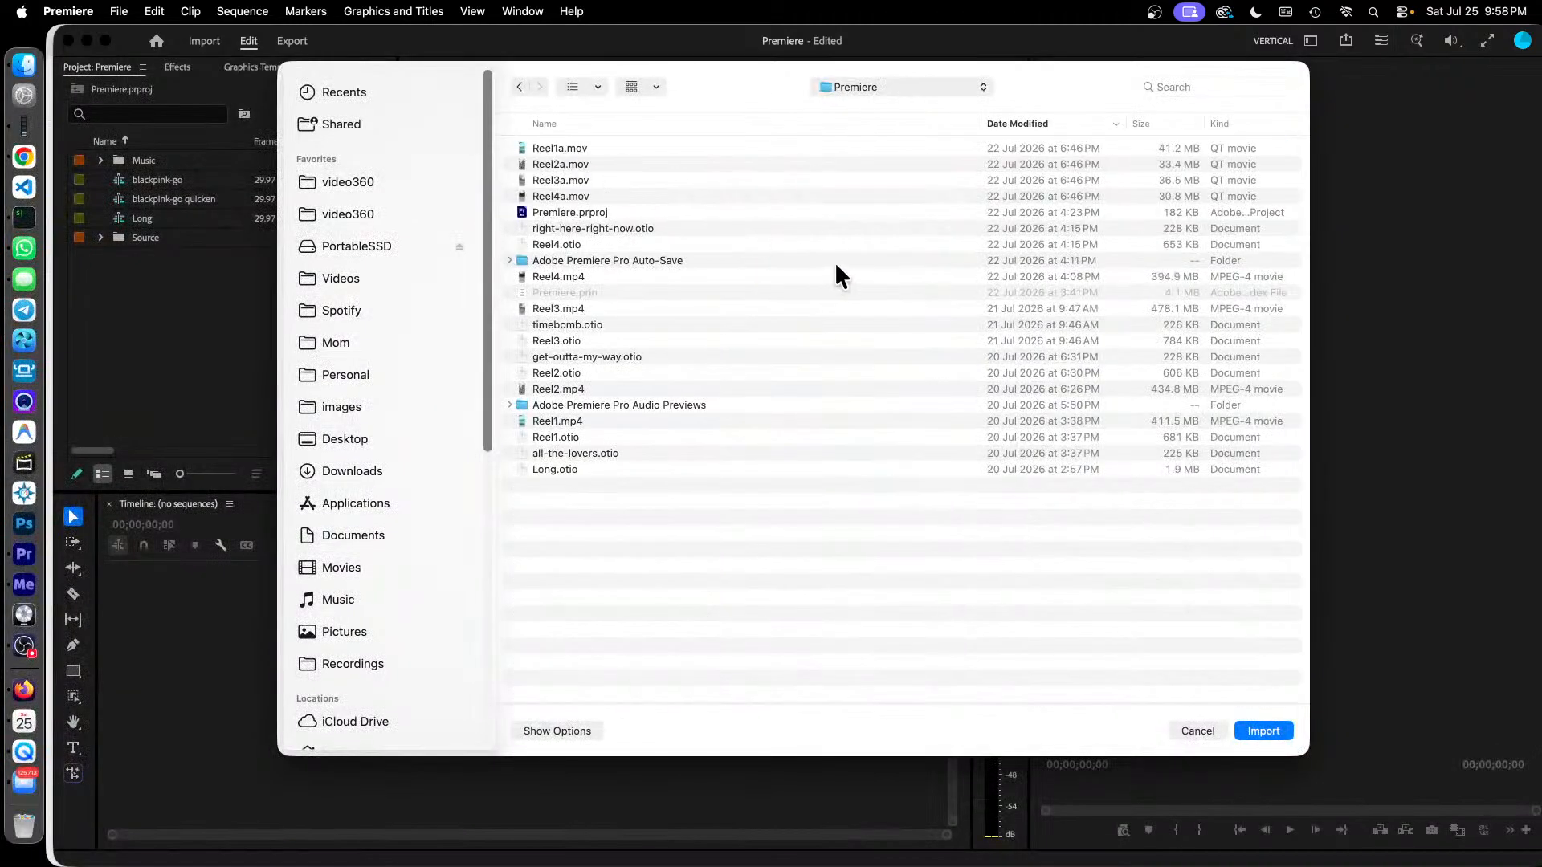
pyautogui.doubleClick(573, 419)
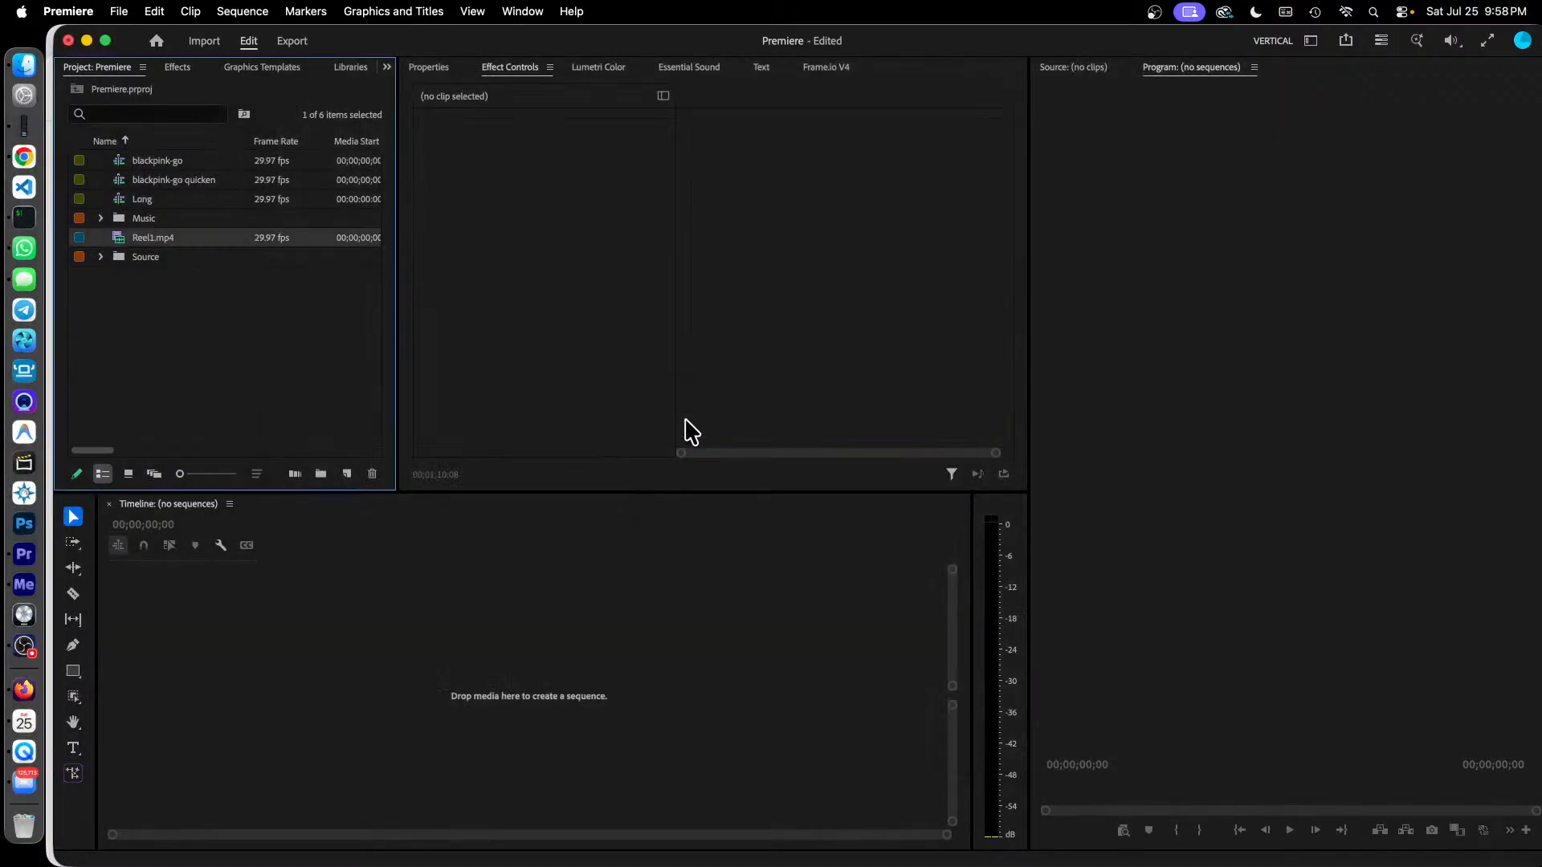
# Preview Reel1.mp4 in the Source monitor and create a new sequence from the clip.
pyautogui.click(145, 241)
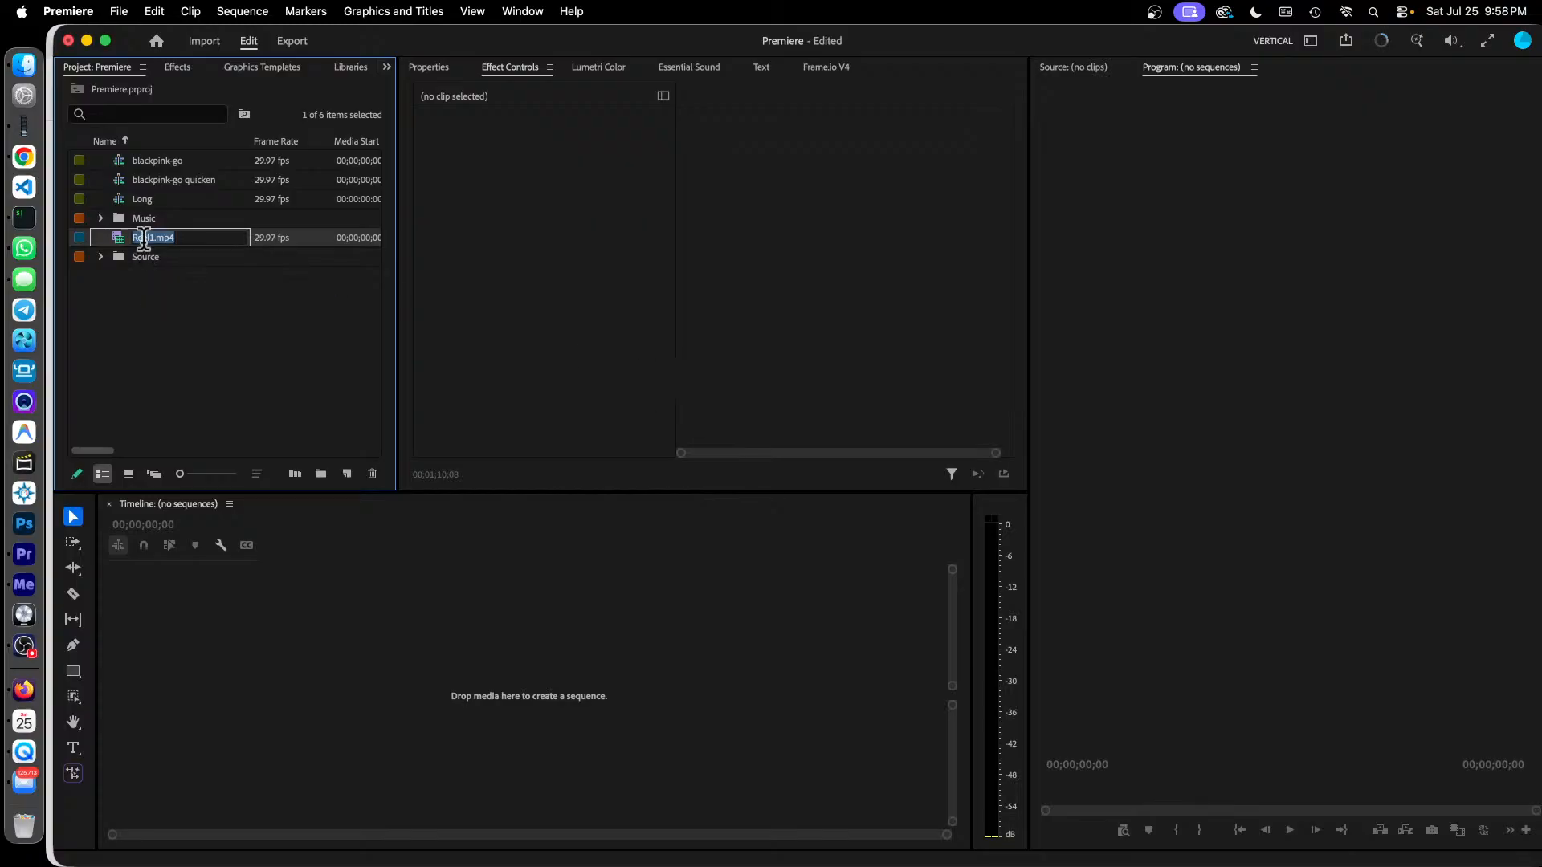
pyautogui.doubleClick(124, 249)
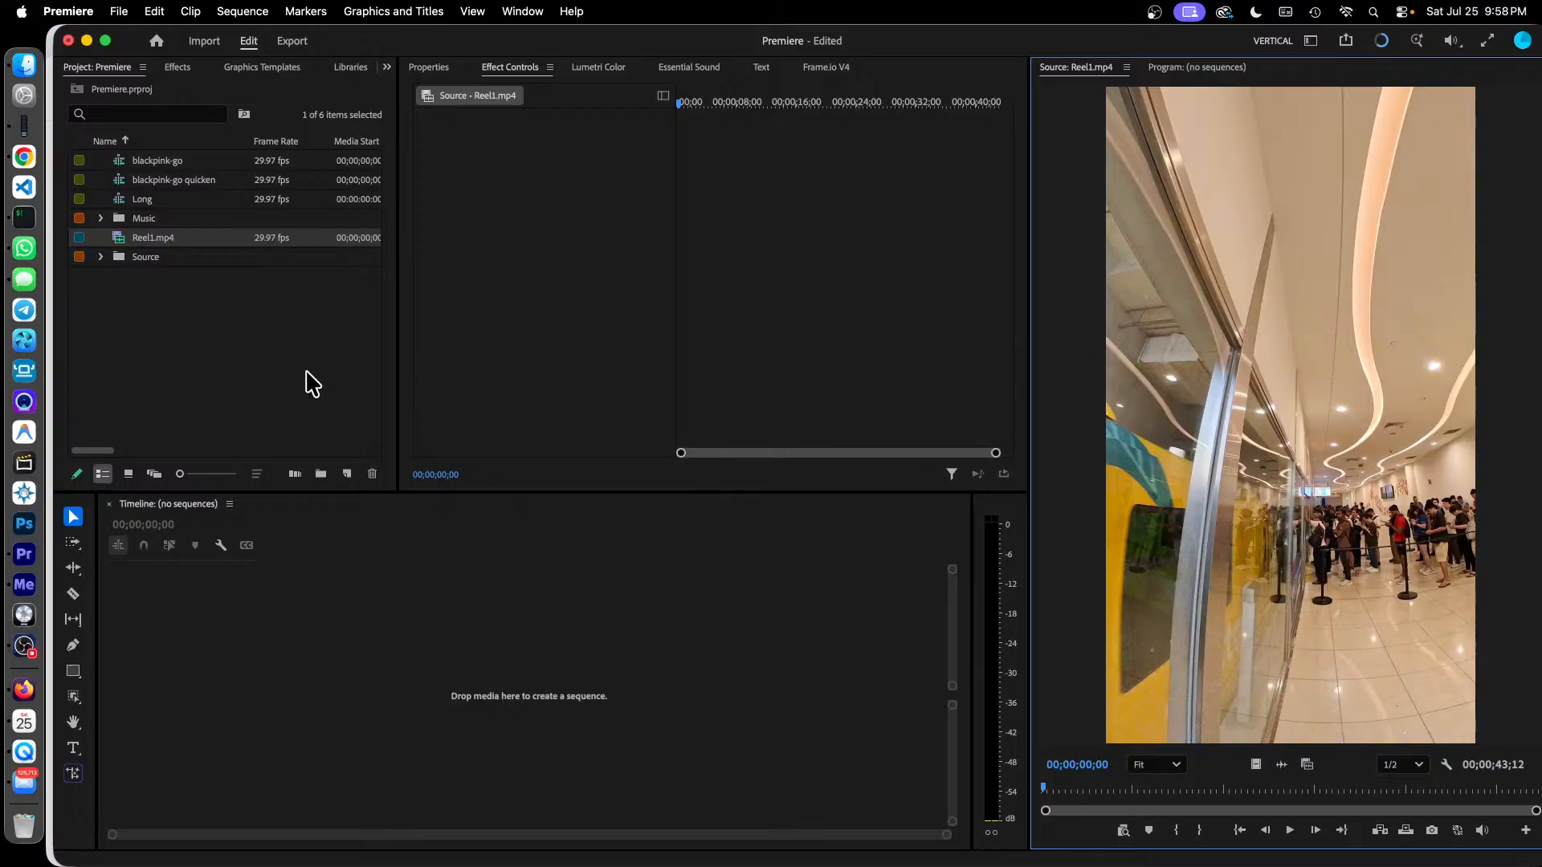
pyautogui.click(298, 329)
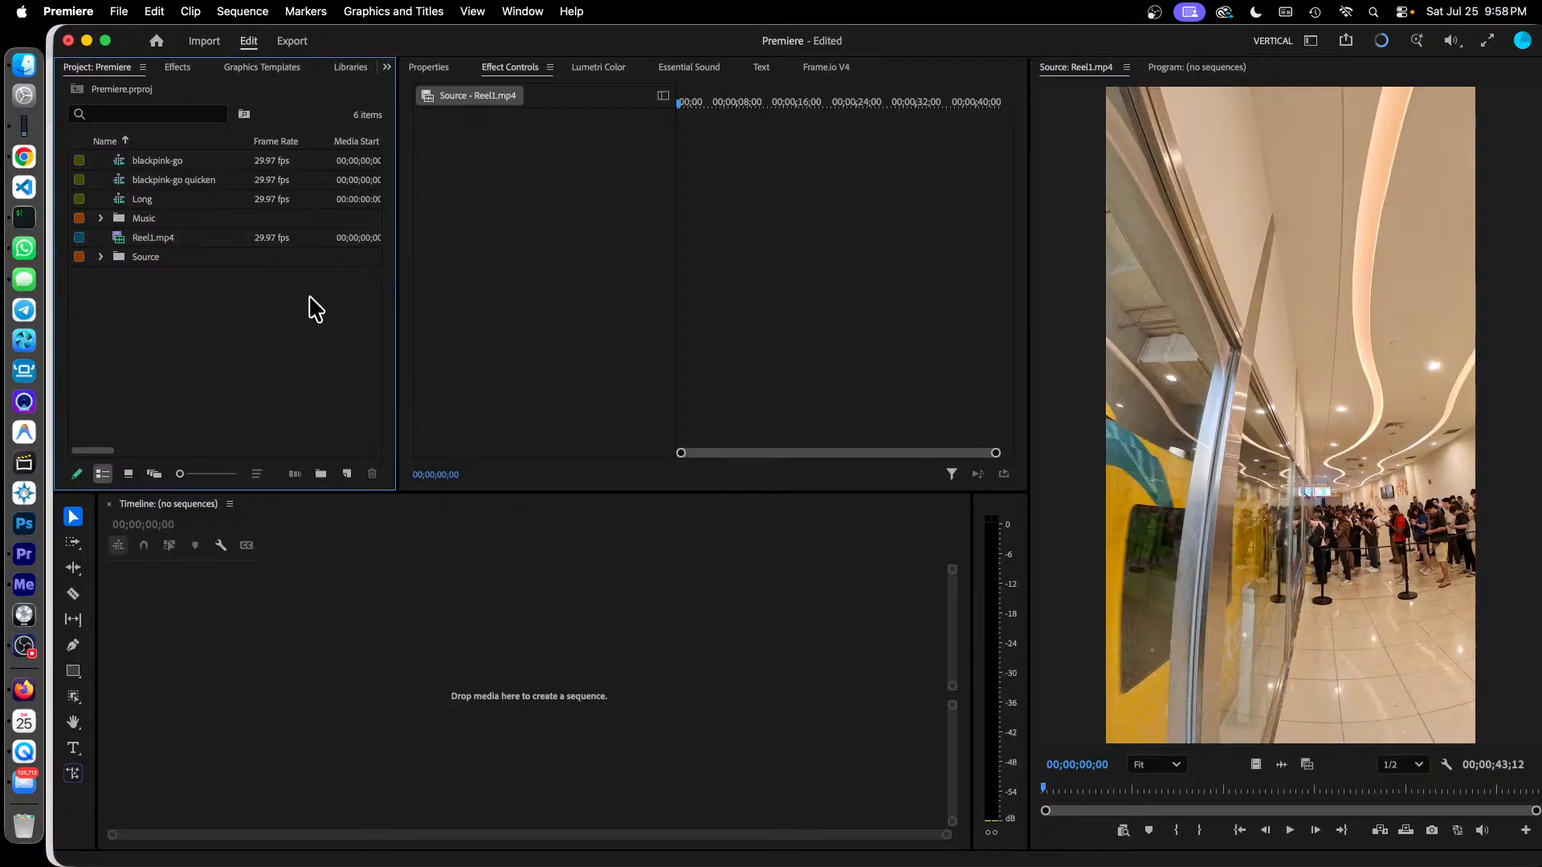
pyautogui.rightClick(156, 239)
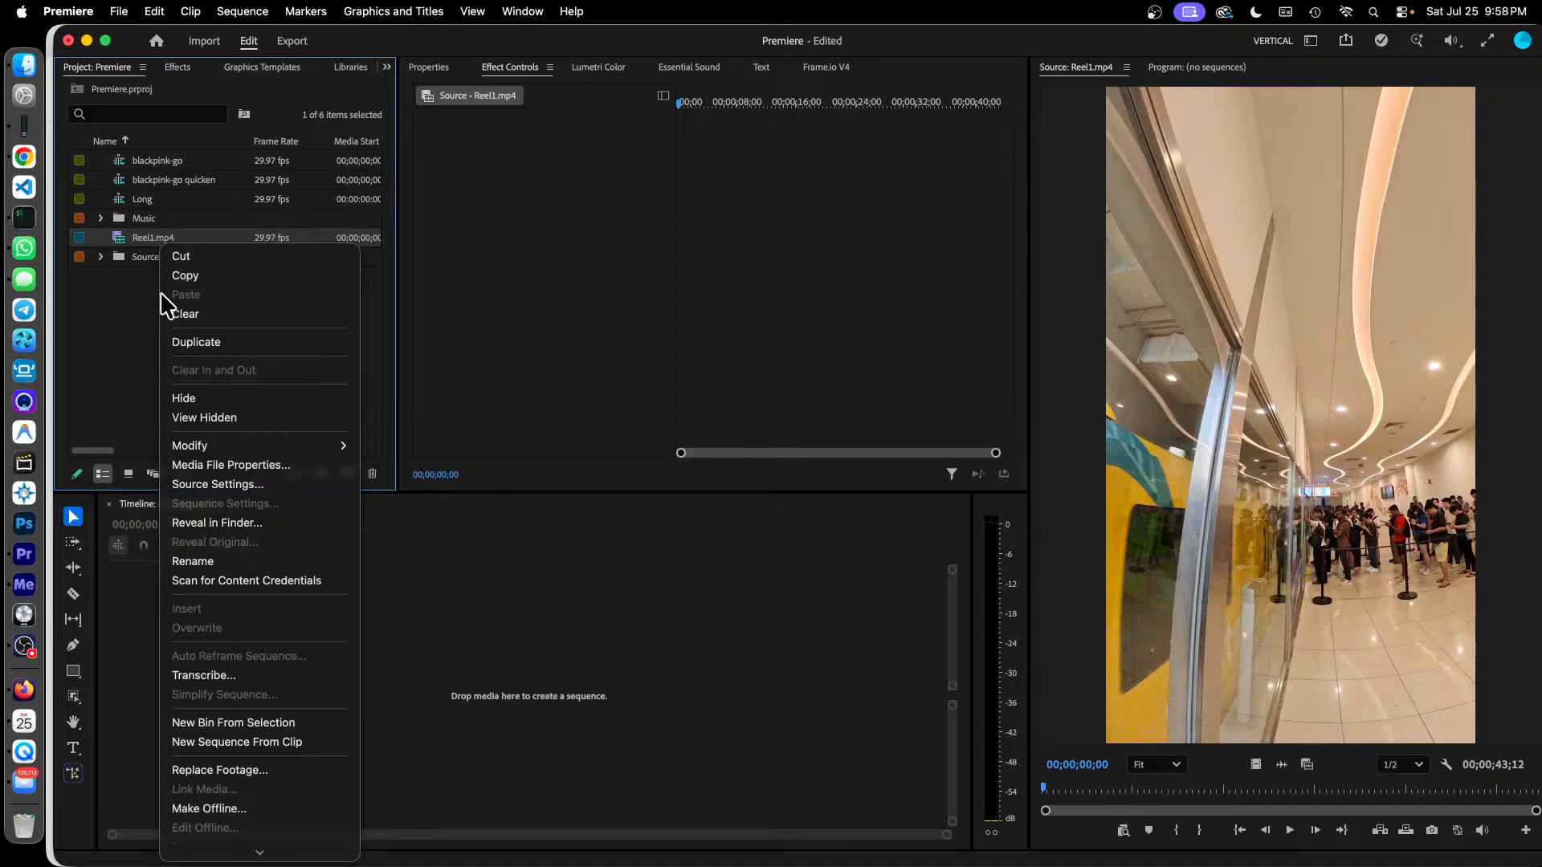
pyautogui.click(338, 757)
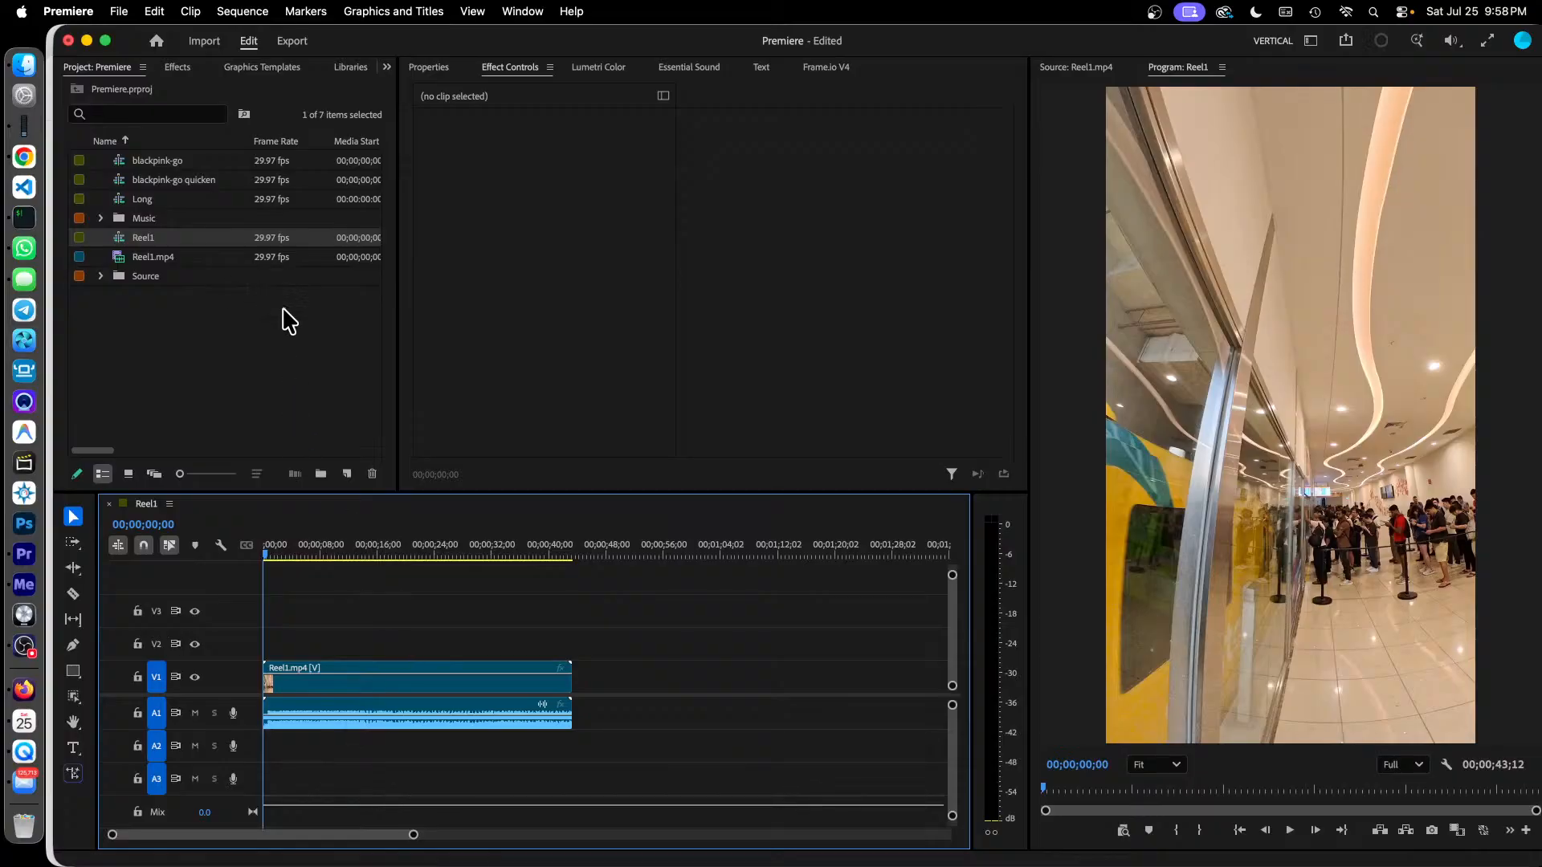
# Delete the Reel1.mp4 clip from the project together with its references in the sequence.
pyautogui.click(149, 257)
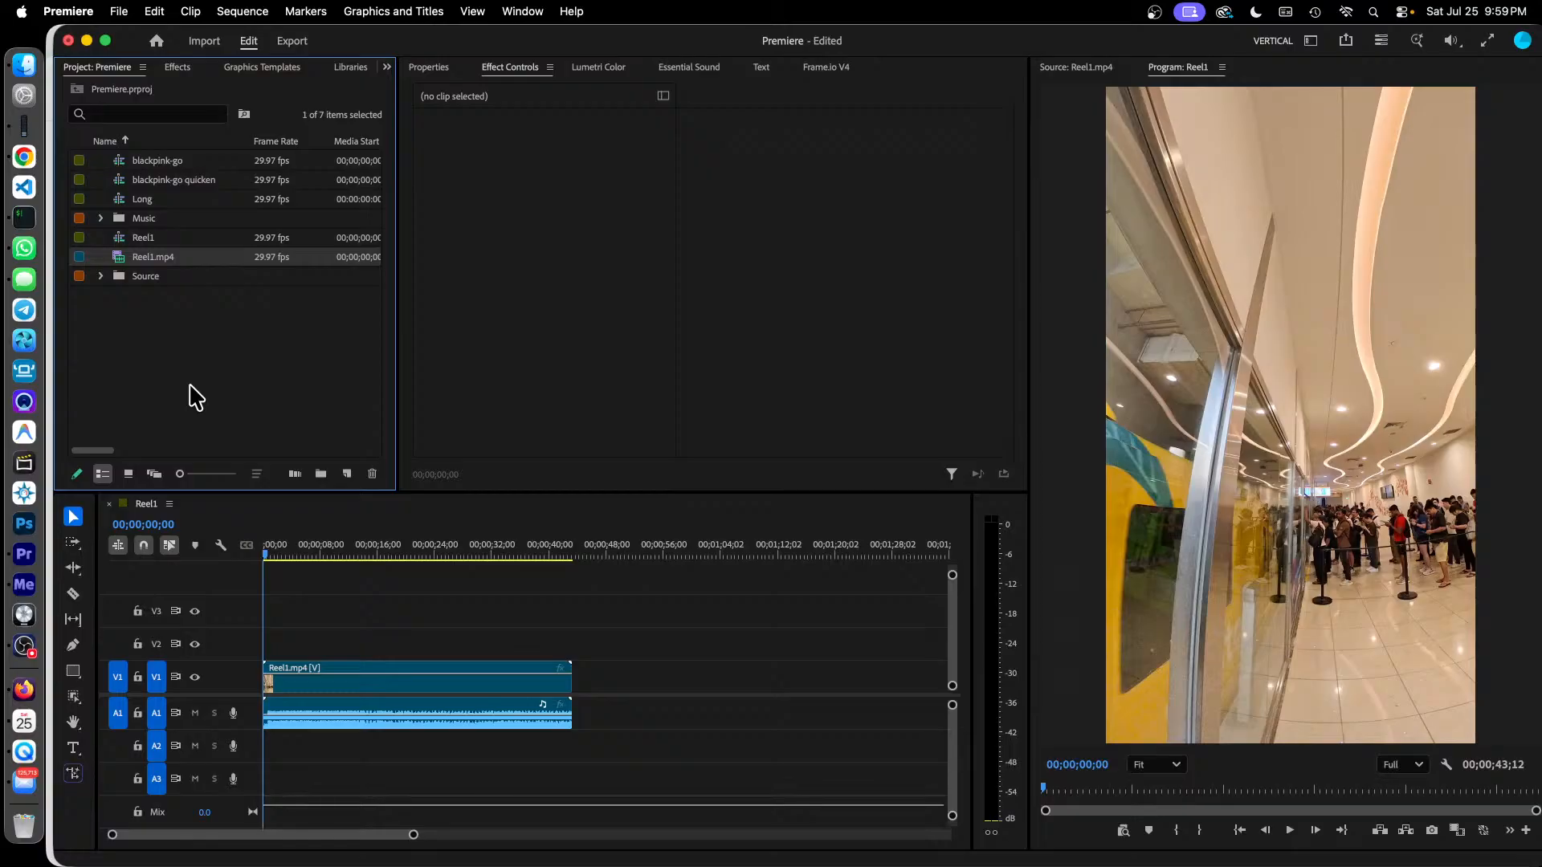
pyautogui.rightClick(206, 273)
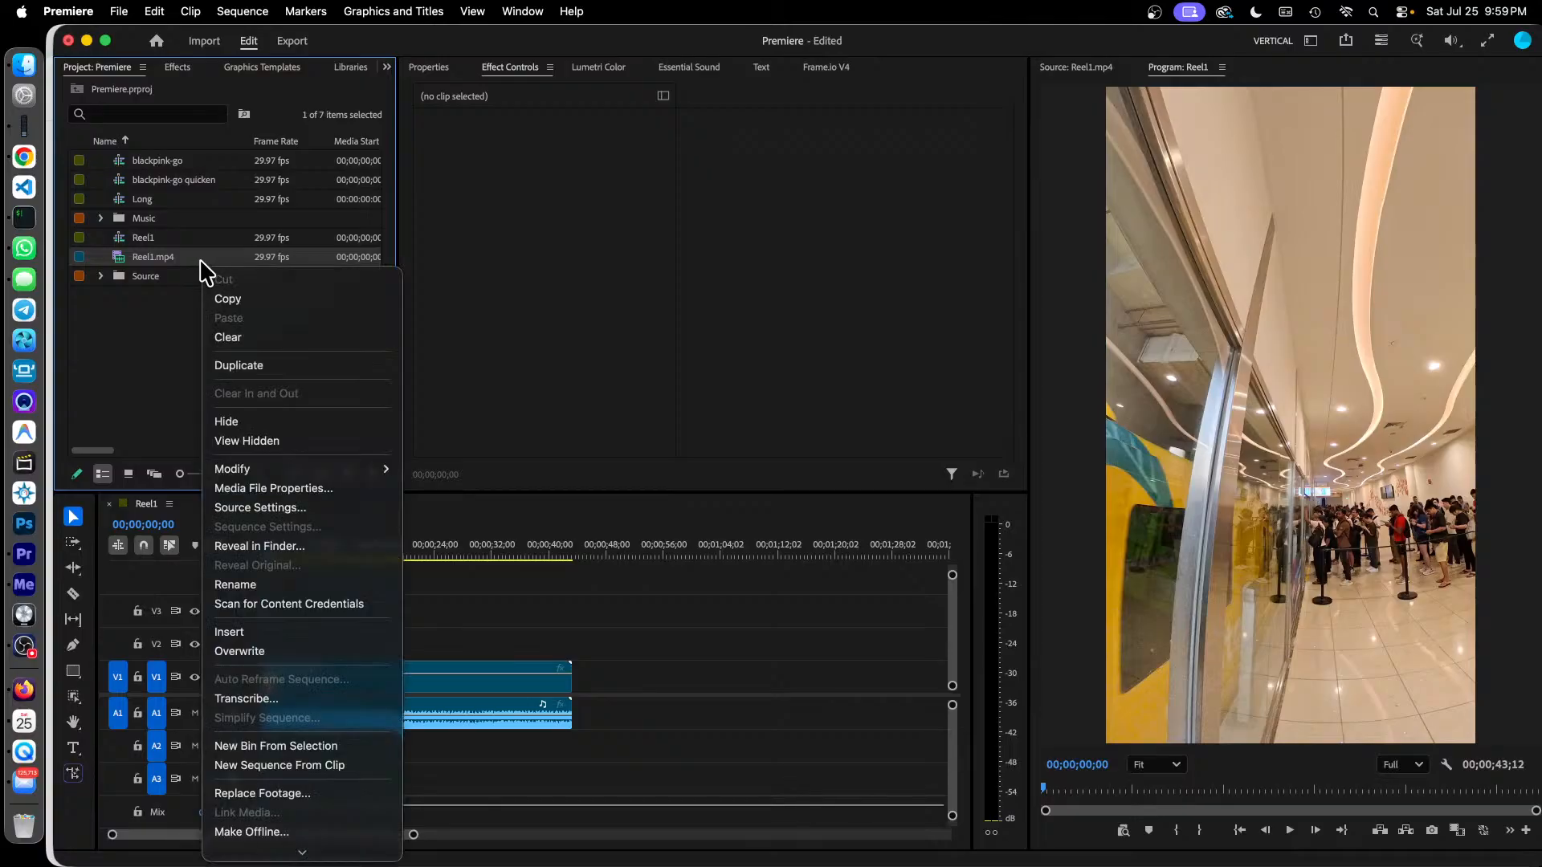
pyautogui.click(270, 344)
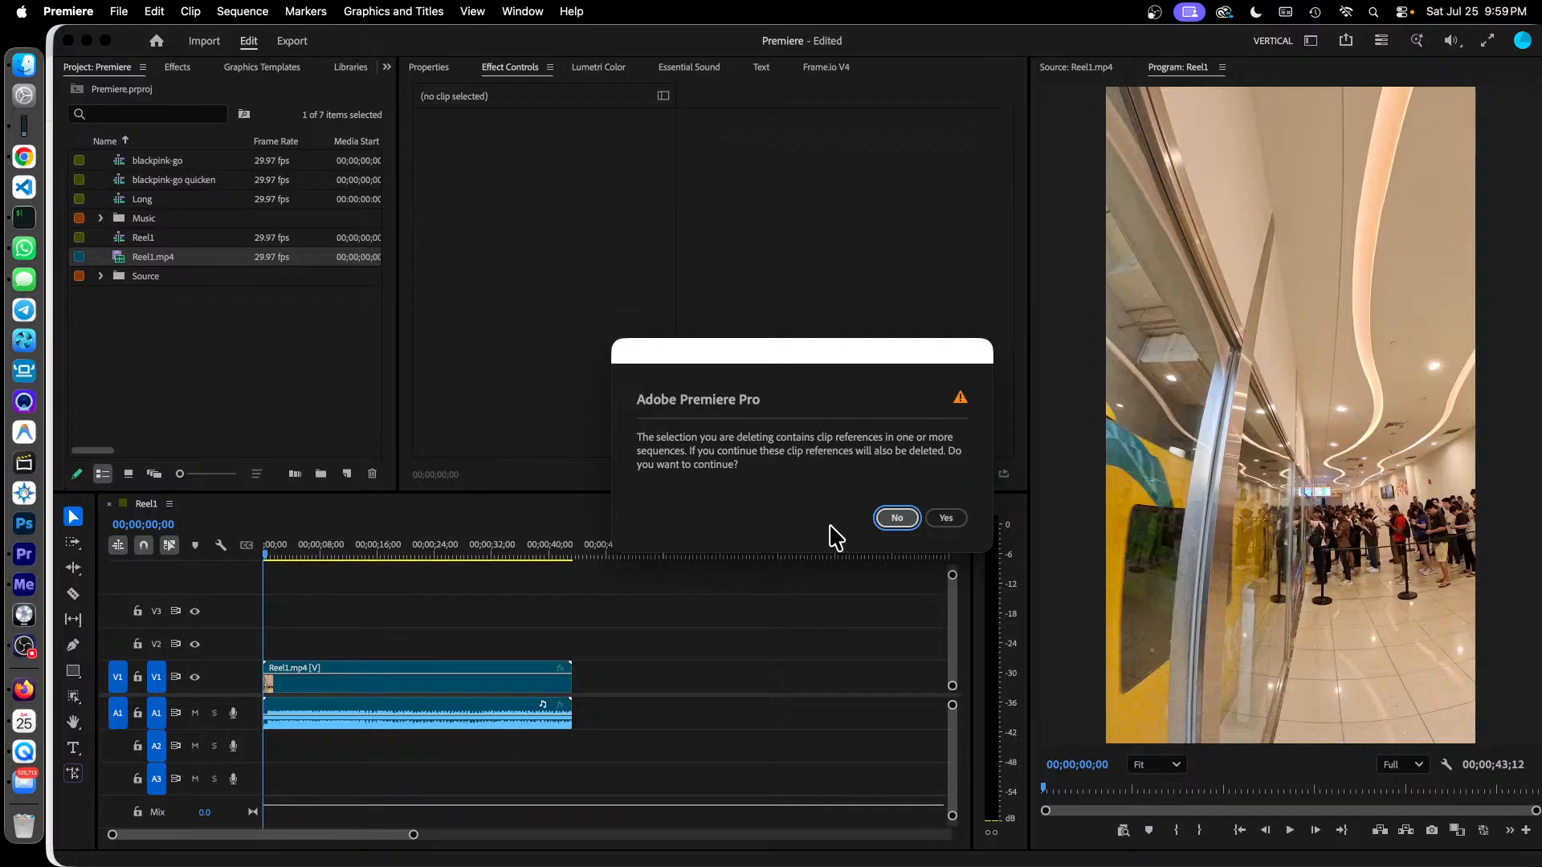
pyautogui.click(946, 519)
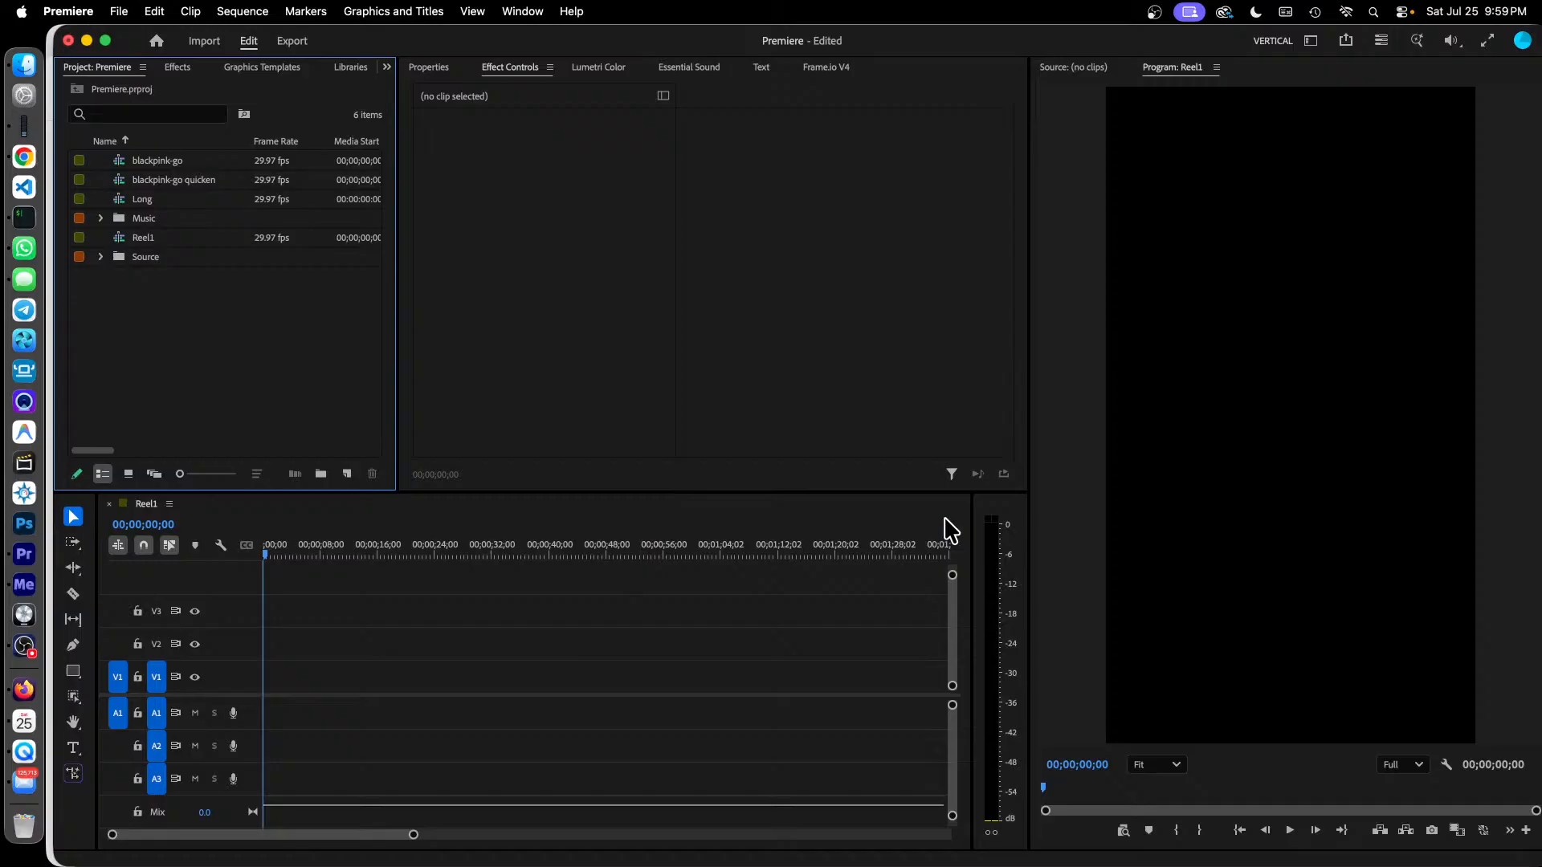
# Rename the emptied Reel1 sequence as Reel.
pyautogui.click(151, 239)
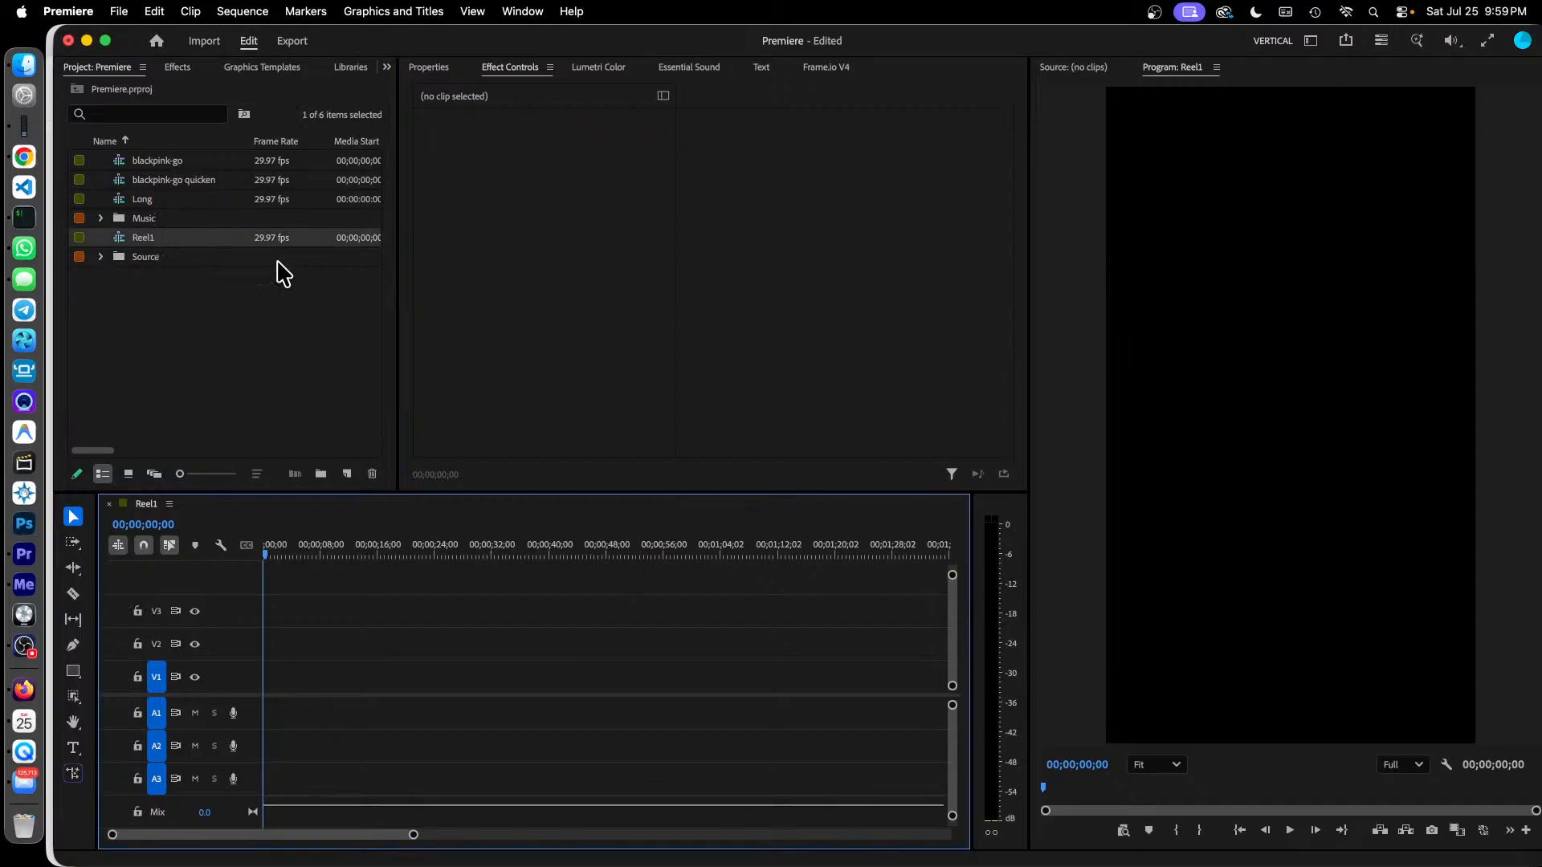
pyautogui.click(150, 239)
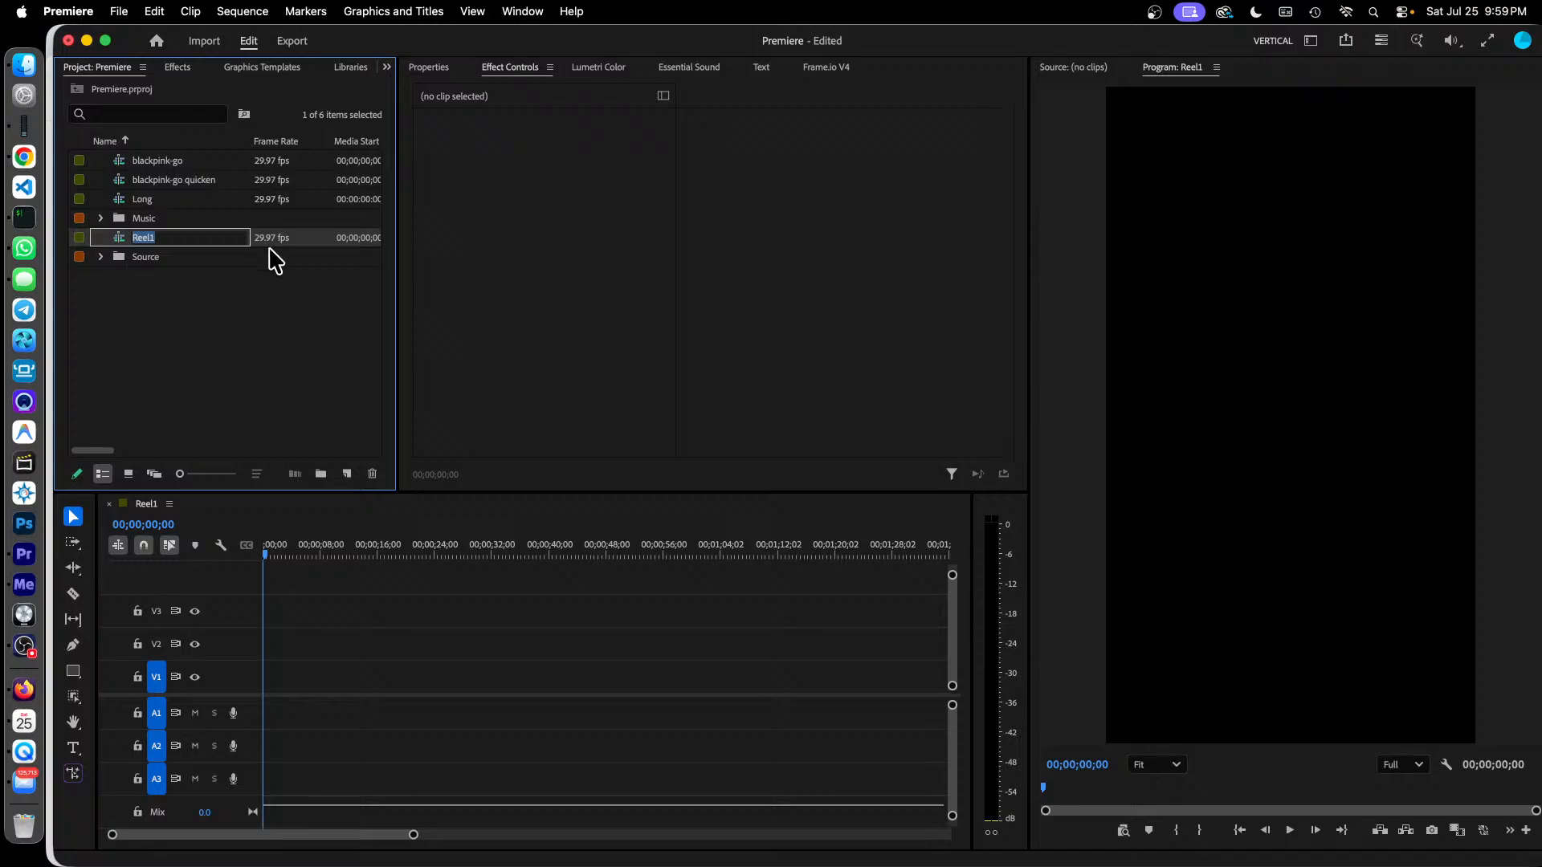
pyautogui.press('Right')
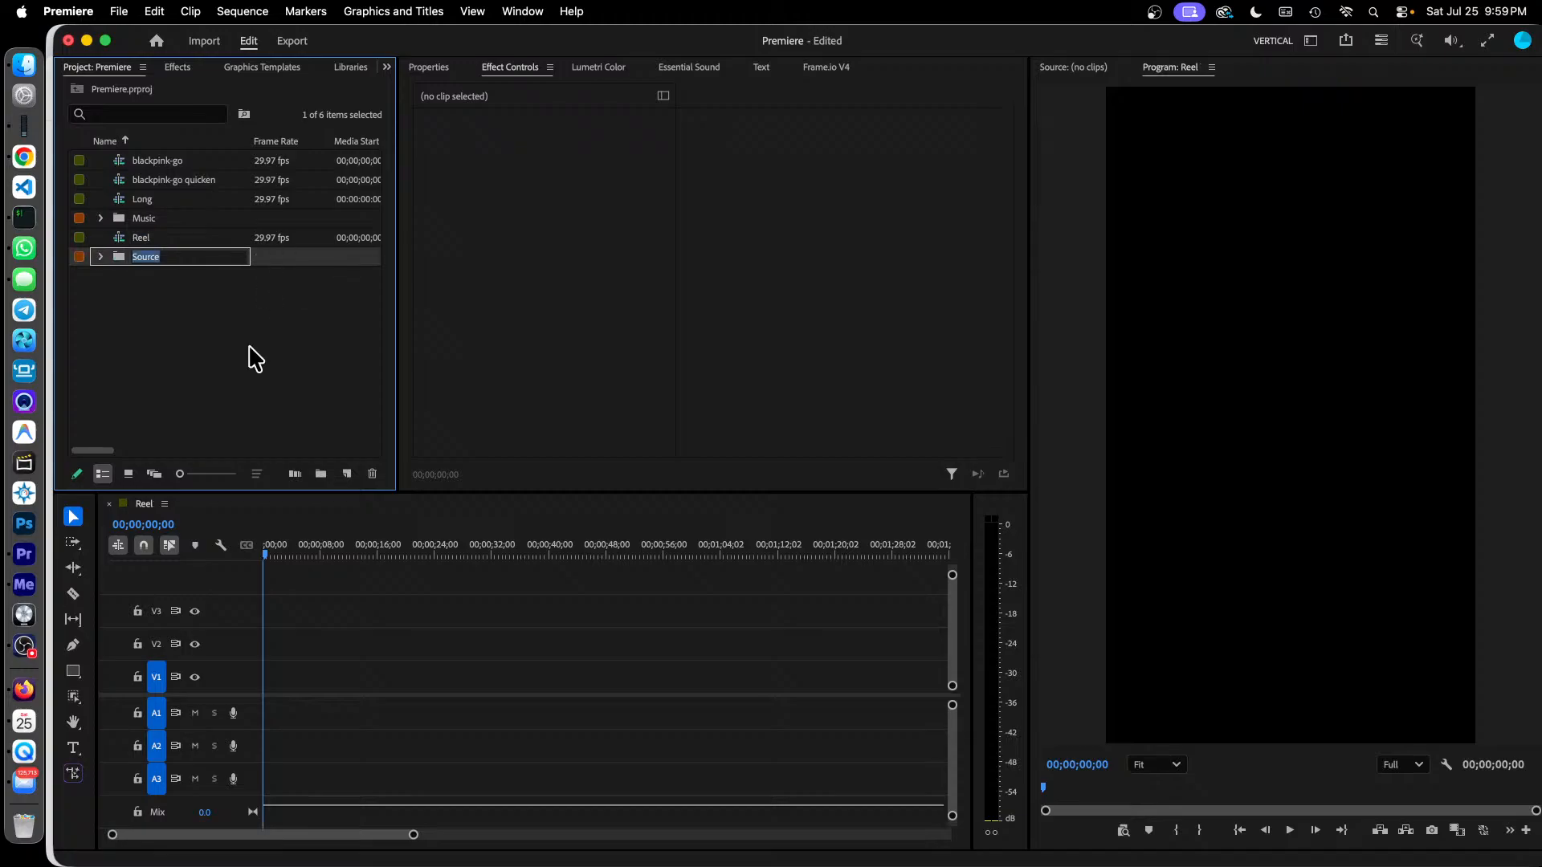
pyautogui.click(253, 354)
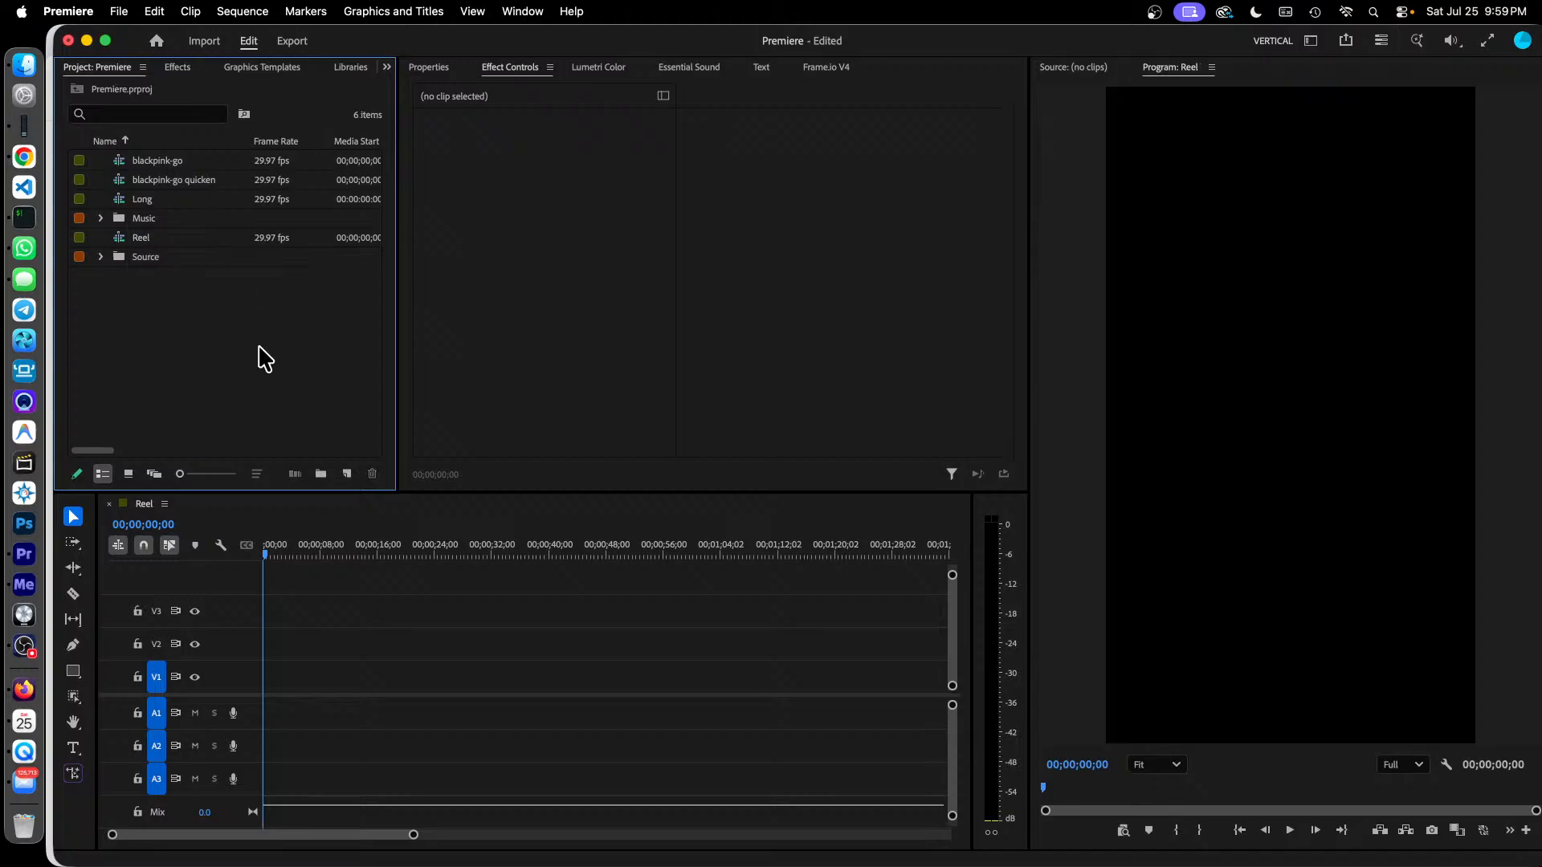
# Check the Reel sequence's general settings and VR properties.
pyautogui.click(142, 238)
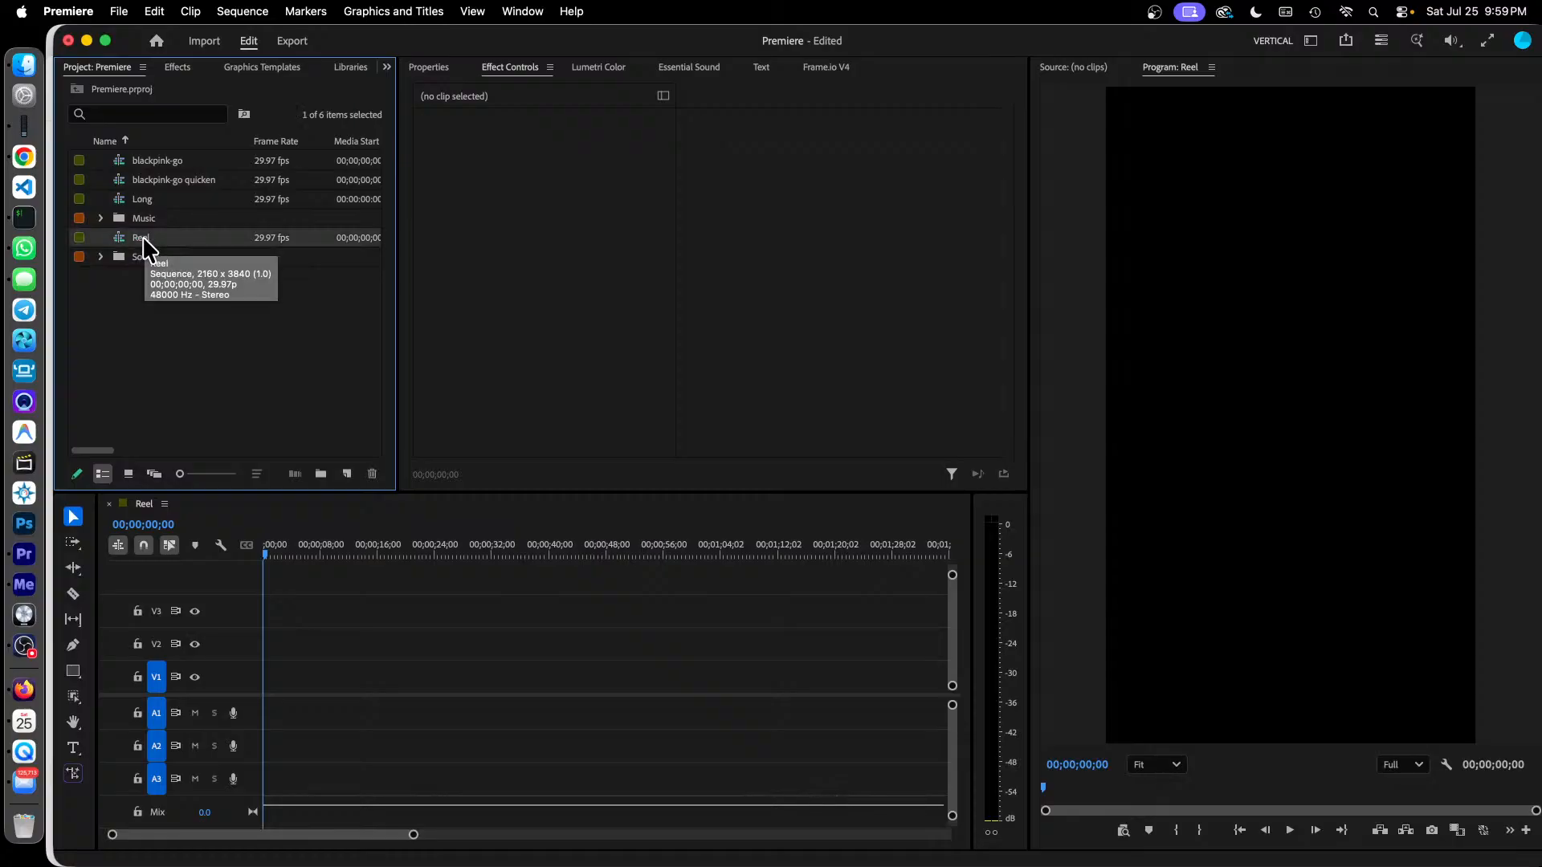
pyautogui.rightClick(143, 240)
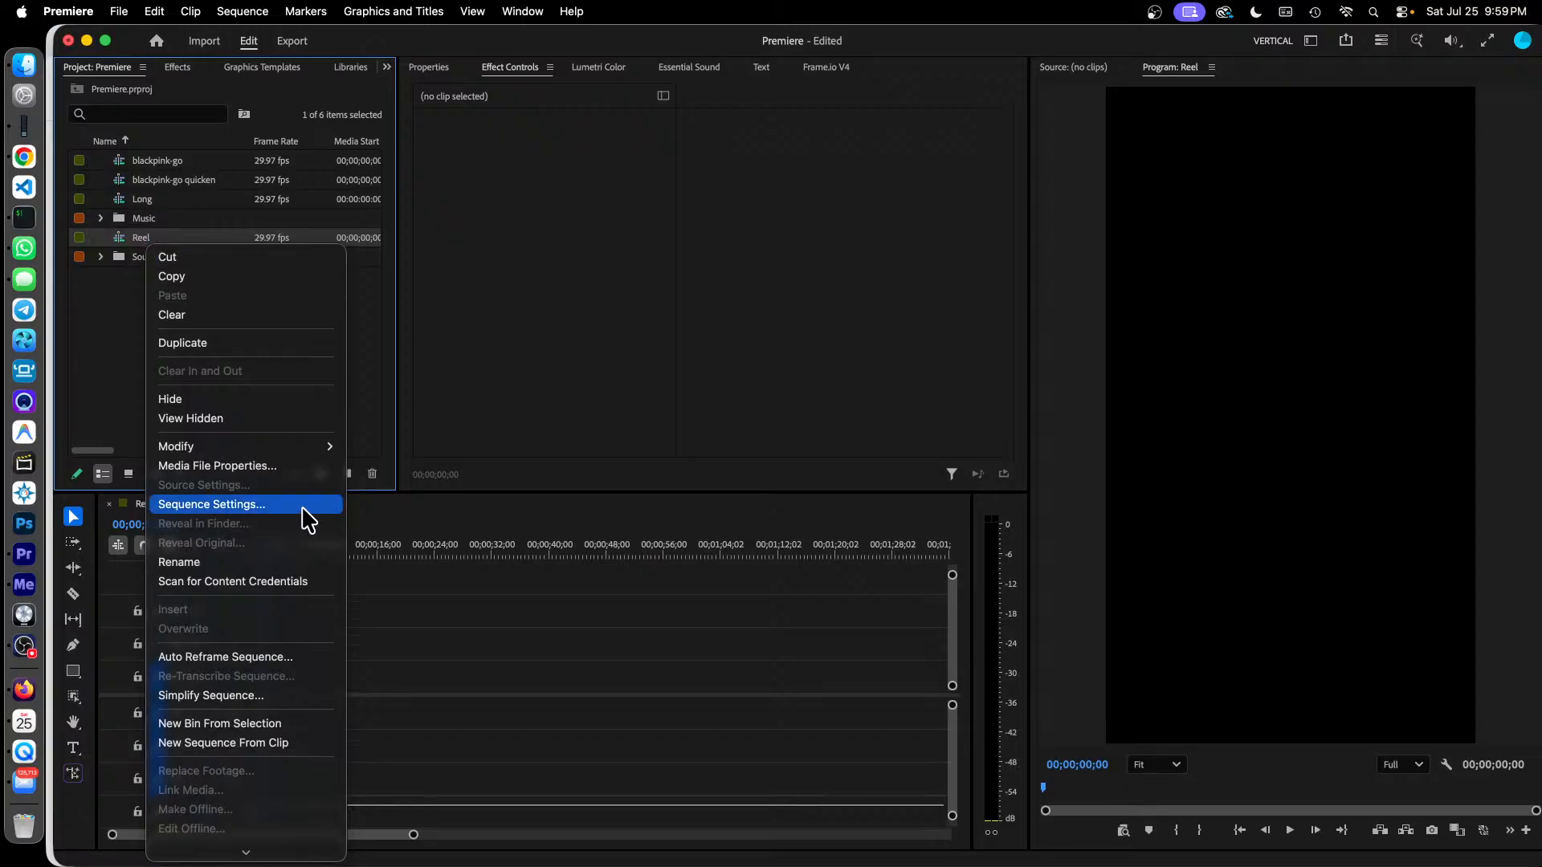
pyautogui.click(211, 505)
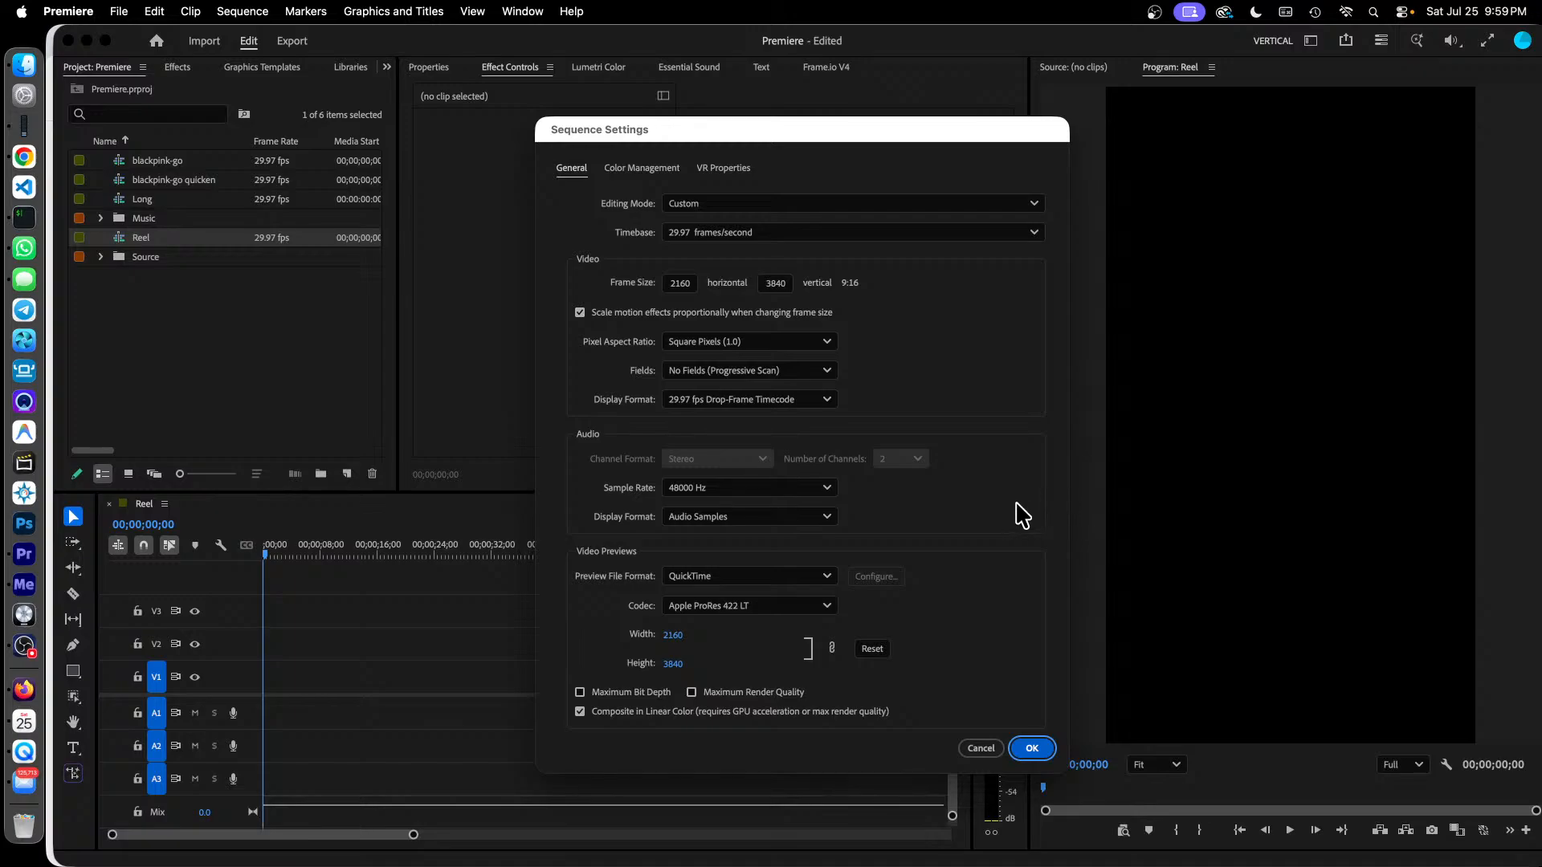
pyautogui.click(715, 170)
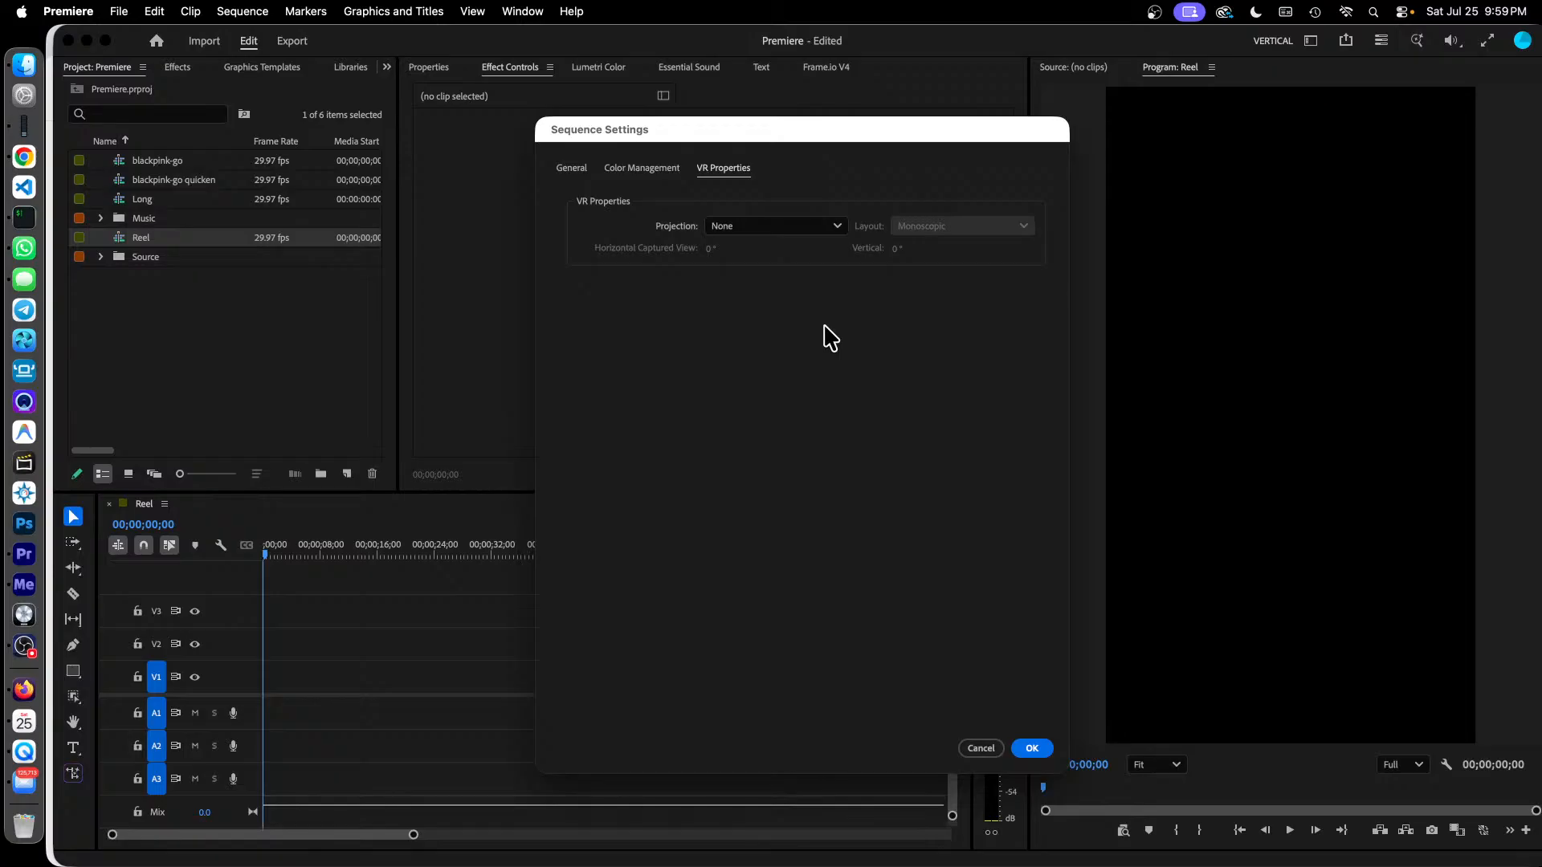
pyautogui.click(1036, 750)
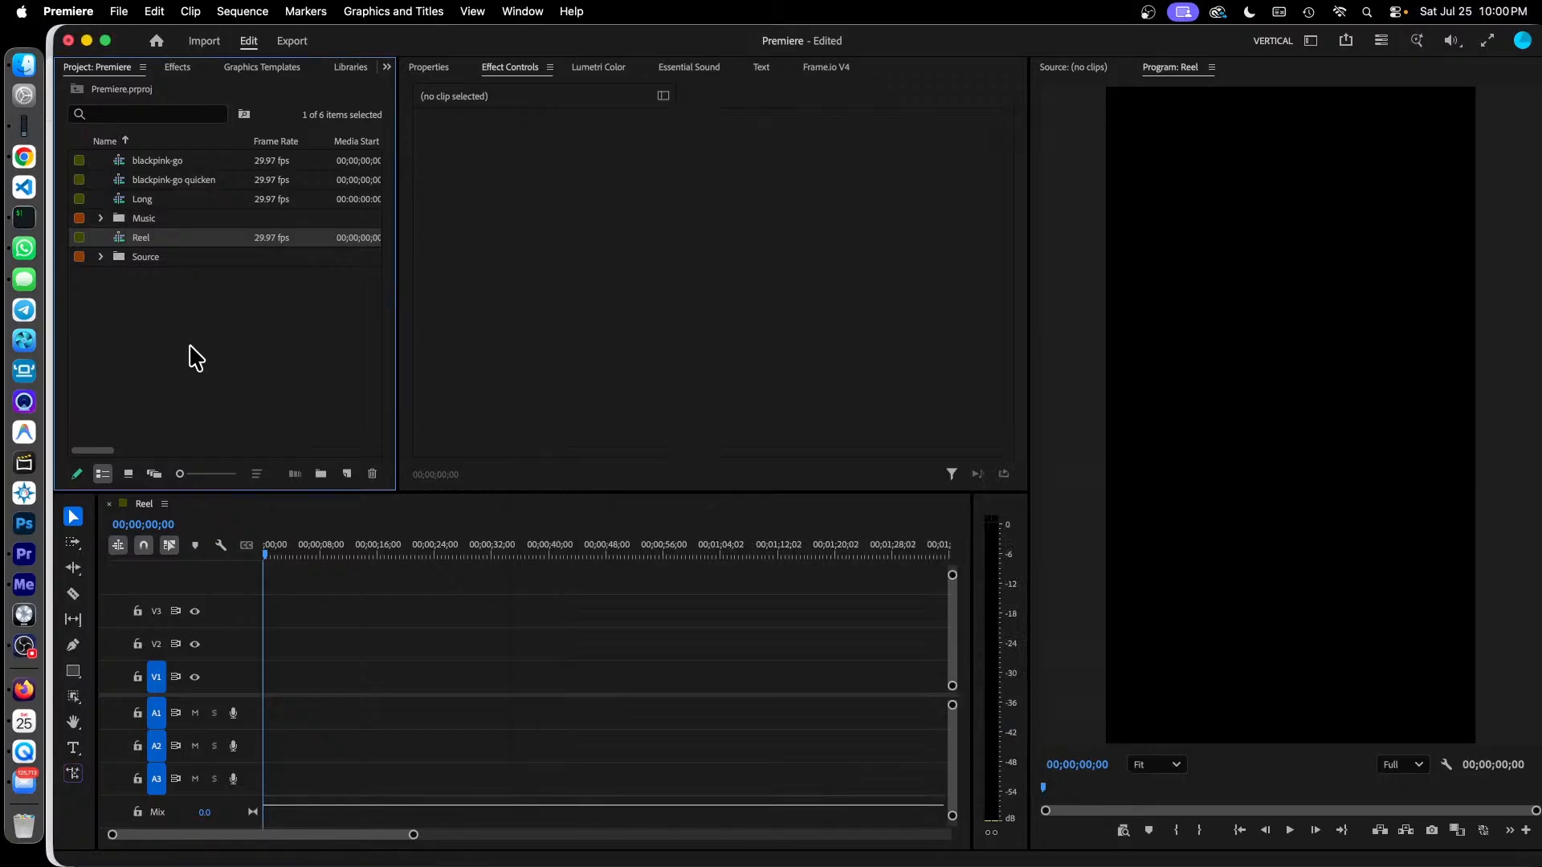
# Add all video clips from the Source bin to the start of the Reel sequence on V1 and A1, keeping the existing sequence settings.
pyautogui.click(101, 257)
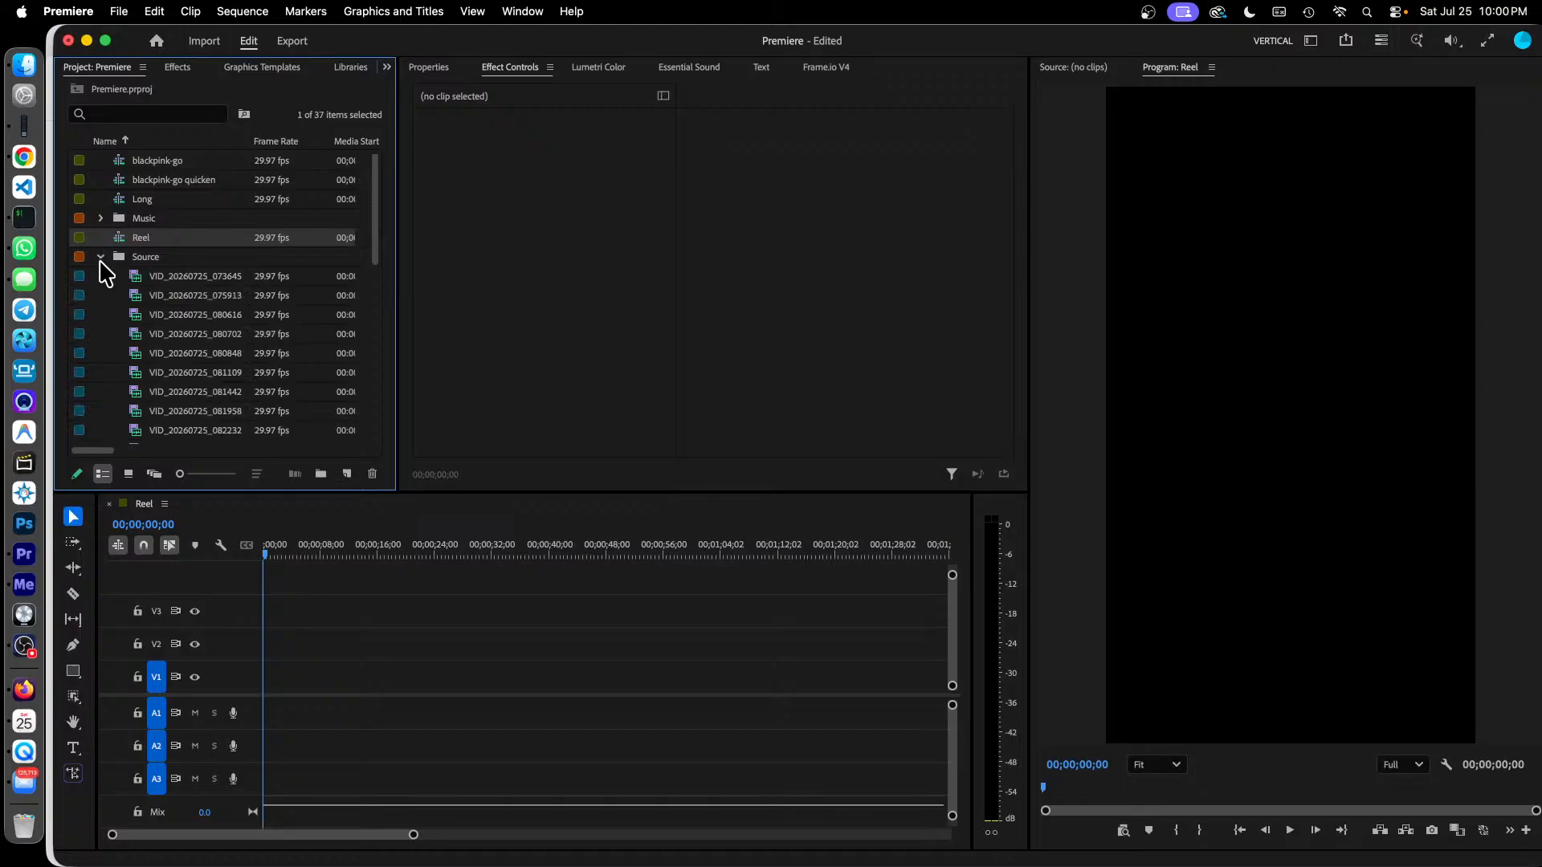
pyautogui.click(194, 278)
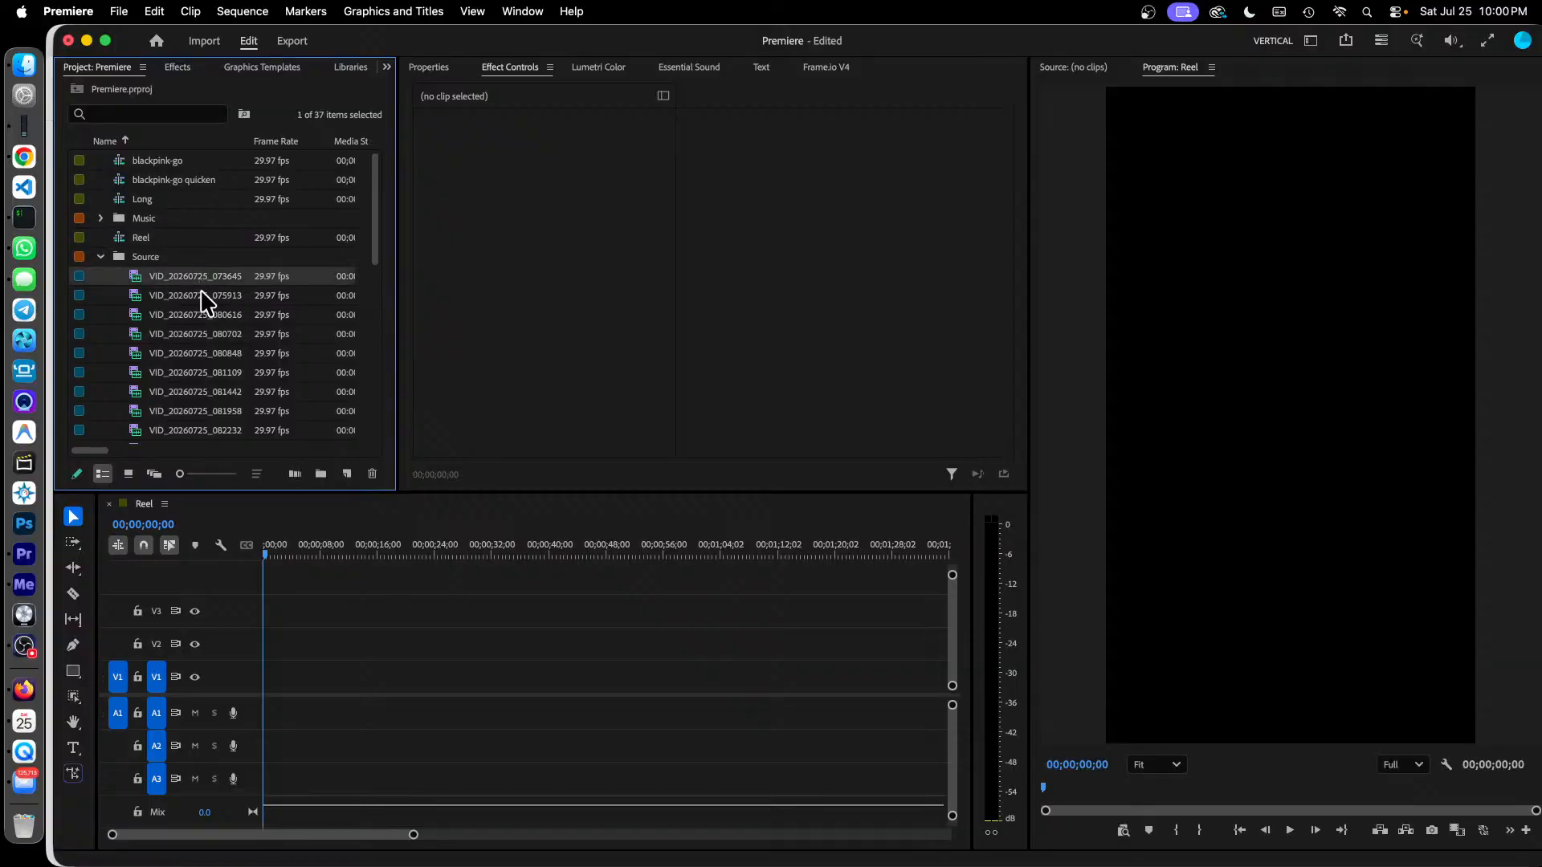
pyautogui.scroll(-5, 203, 303)
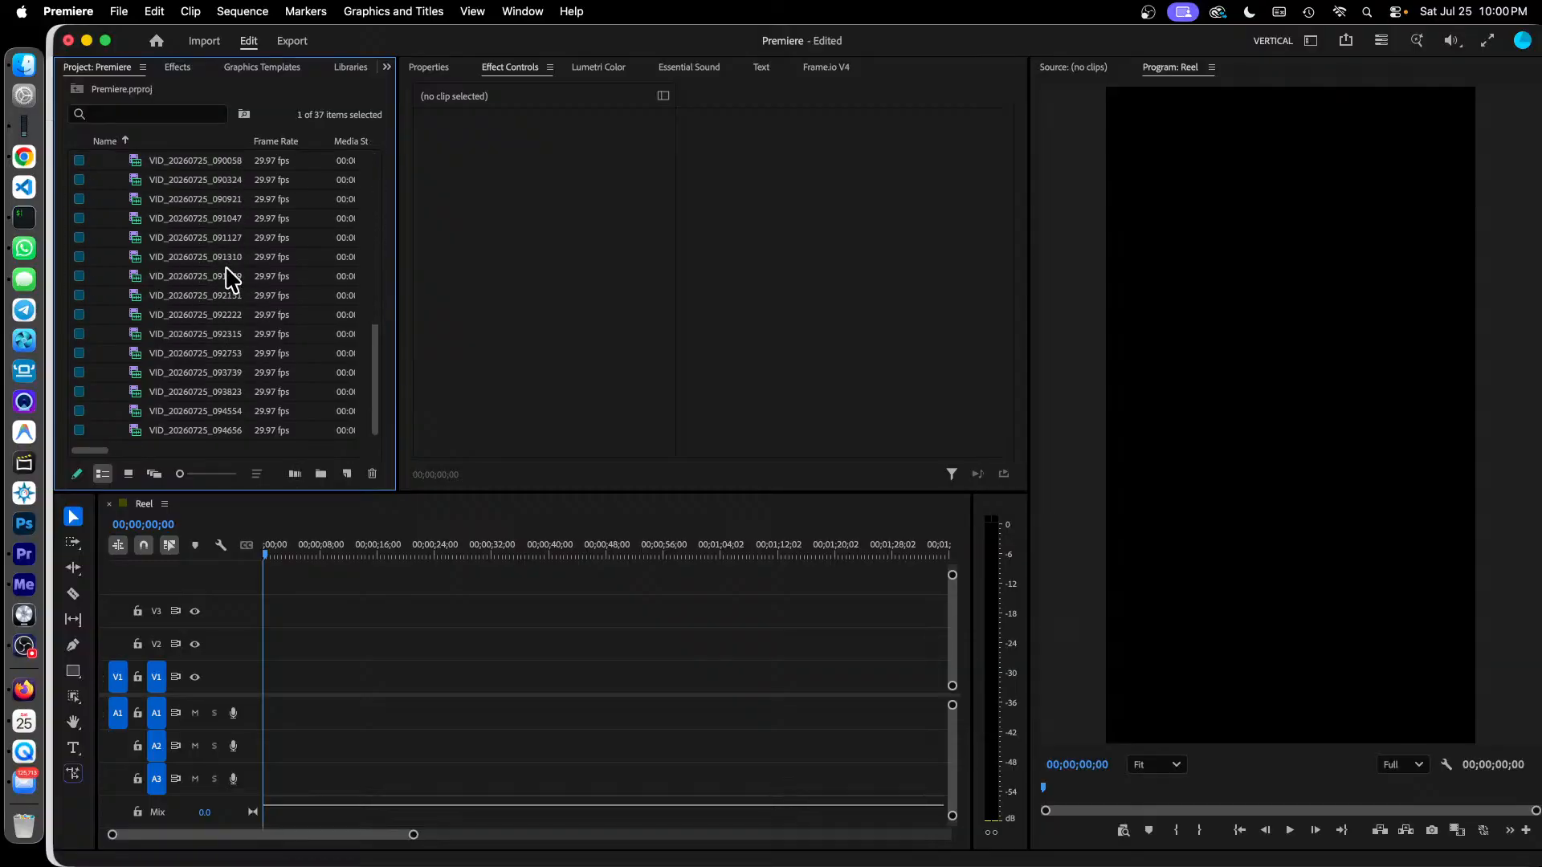
pyautogui.keyDown('shift'); pyautogui.click(228, 432); pyautogui.keyUp('shift')
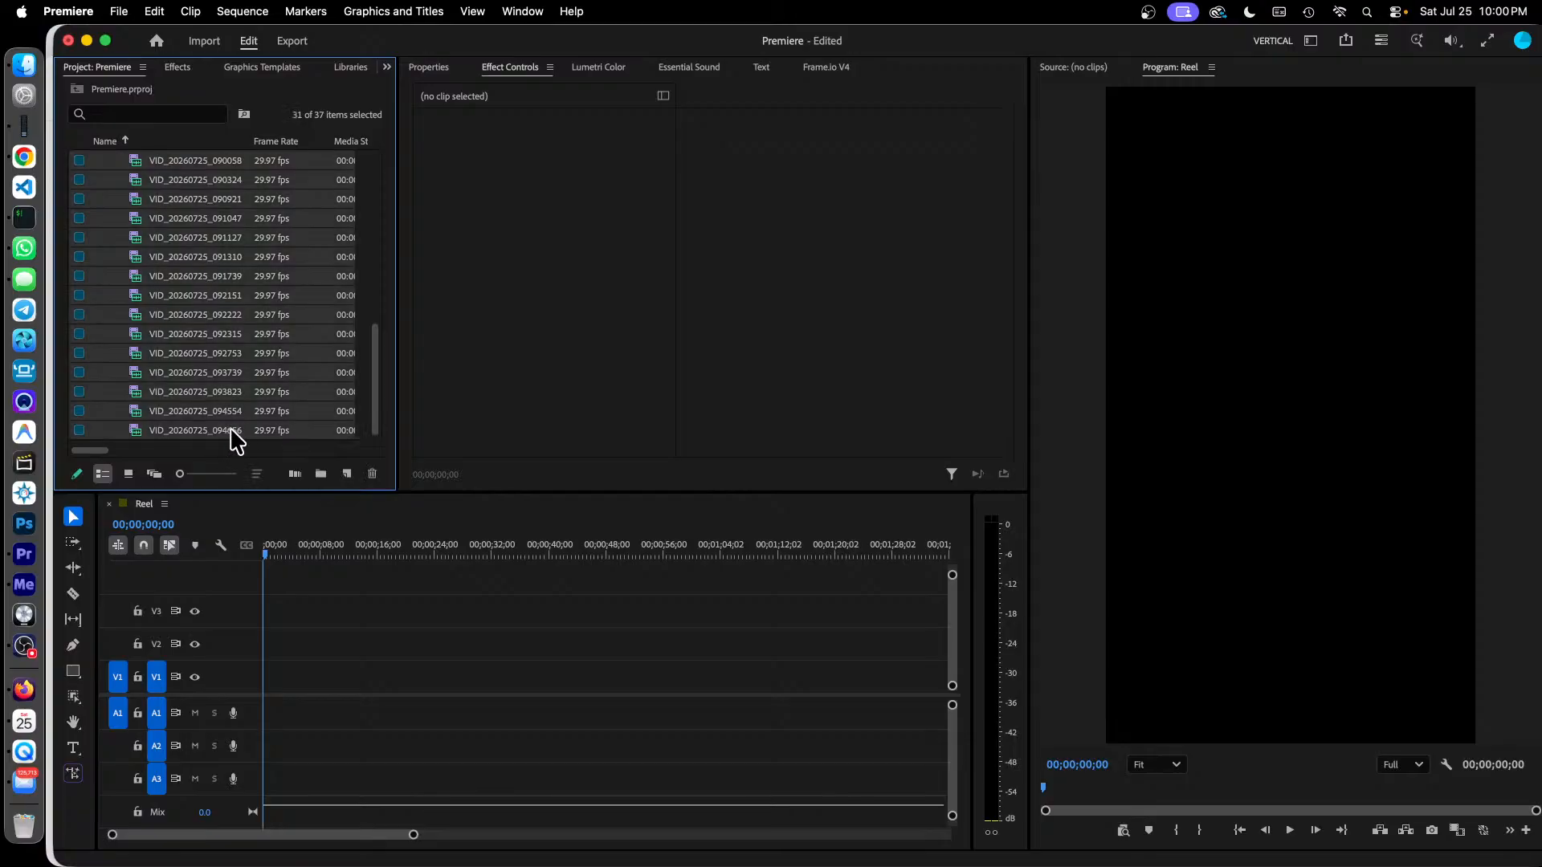
pyautogui.moveTo(230, 431); pyautogui.dragTo(249, 723)
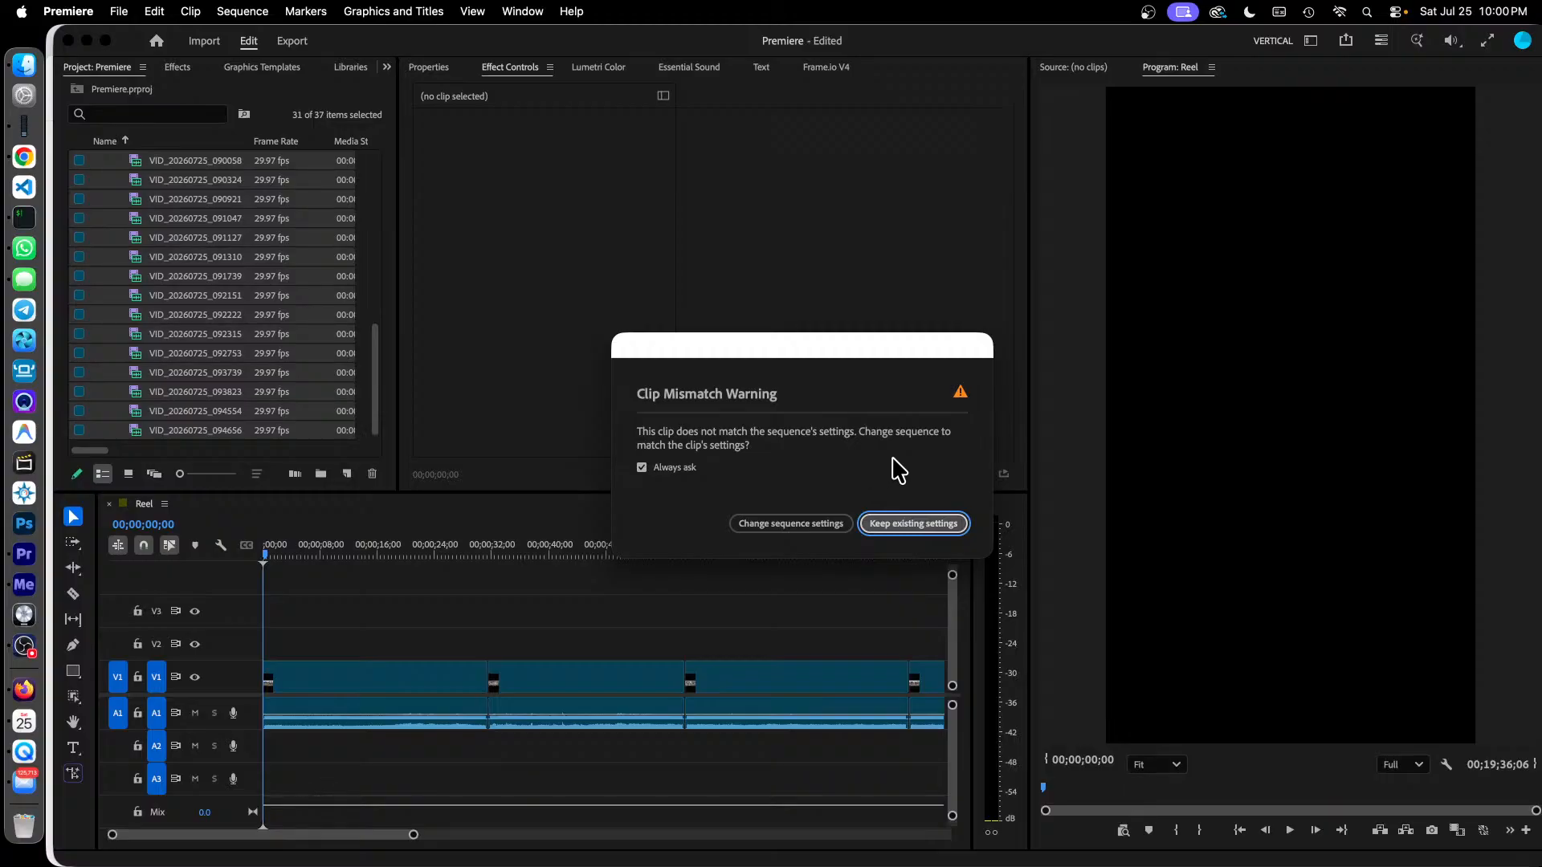
pyautogui.click(914, 523)
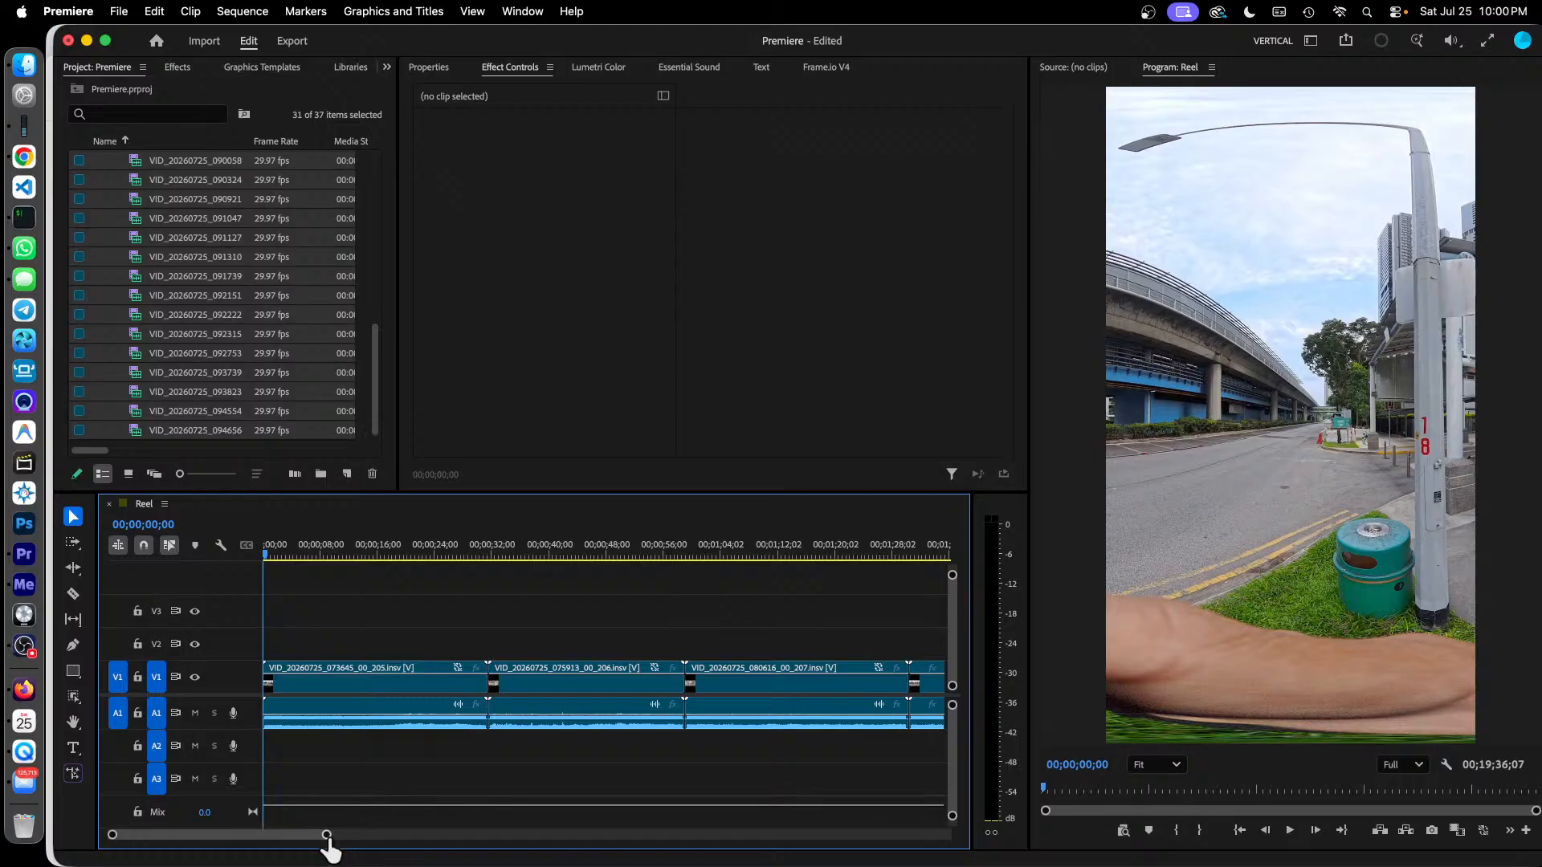
# Collapse the Source bin and save the project.
pyautogui.moveTo(326, 838); pyautogui.dragTo(386, 837)
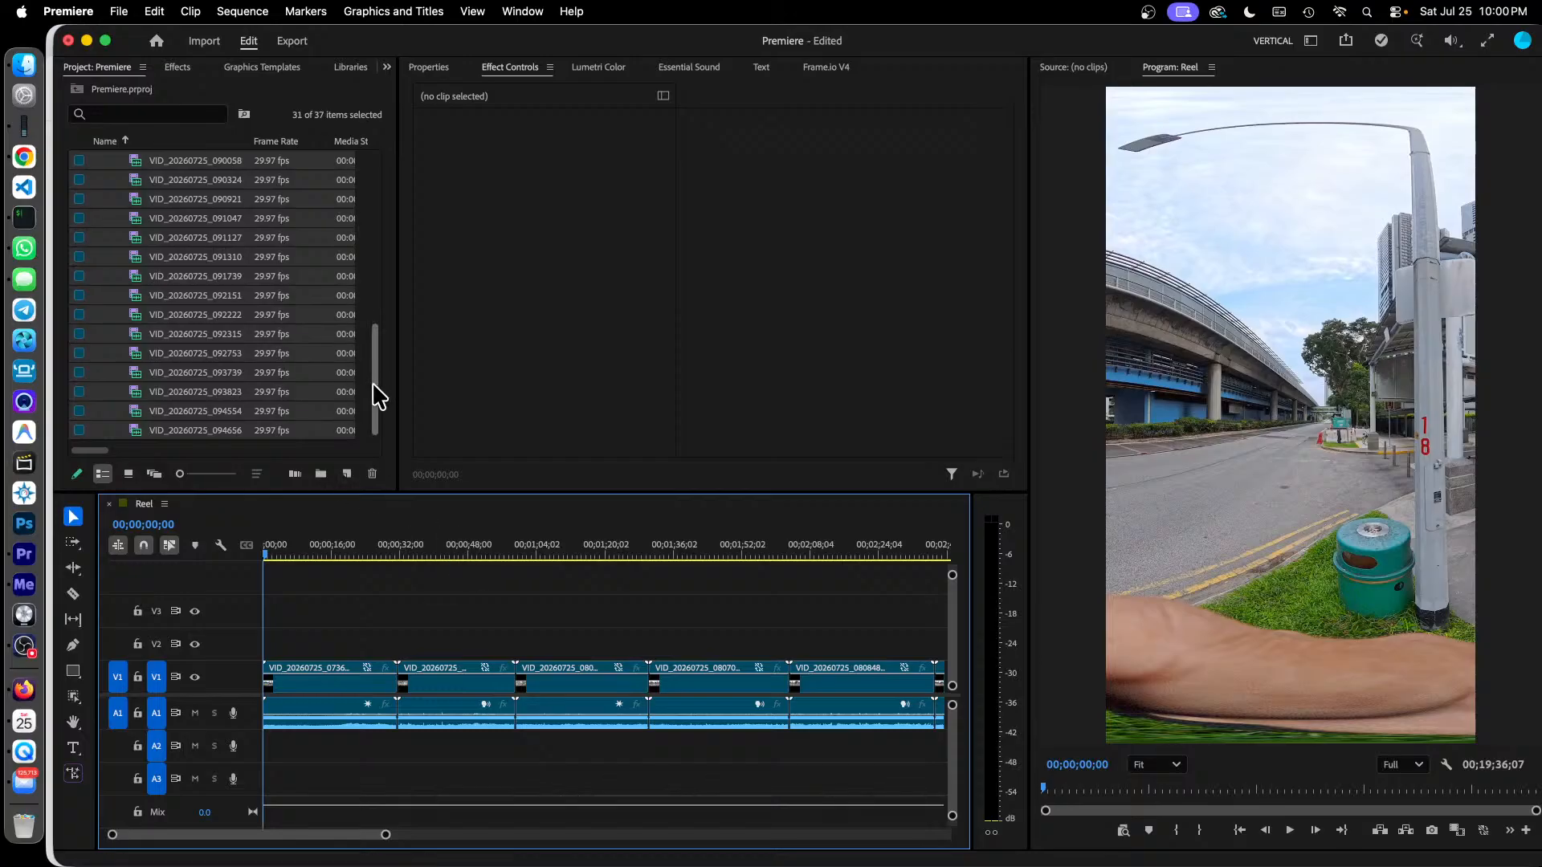
pyautogui.scroll(5, 392, 327)
pyautogui.scroll(3, 386, 241)
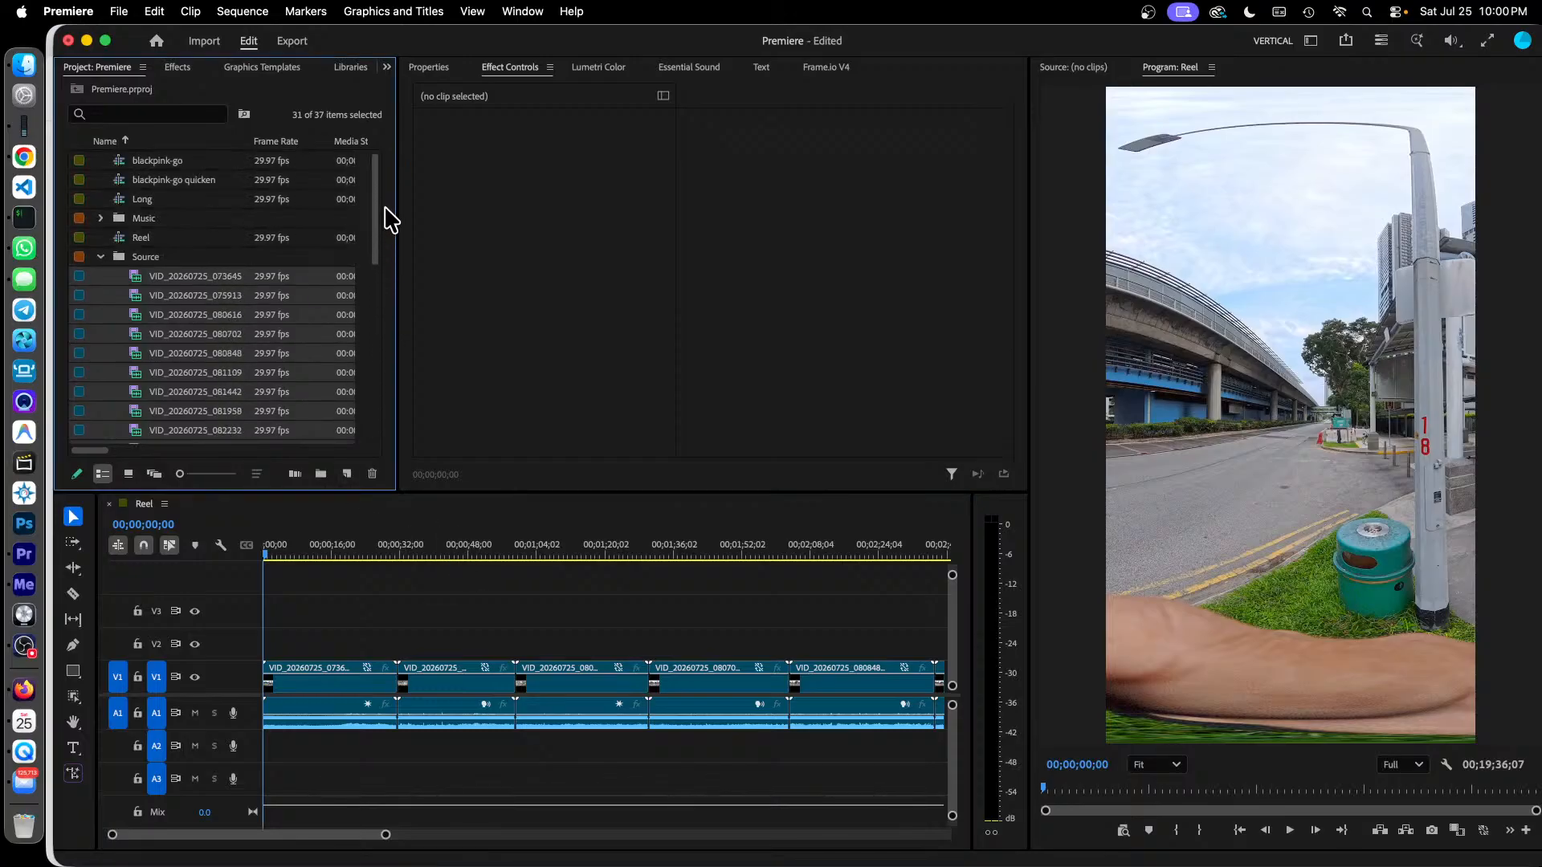
pyautogui.click(101, 259)
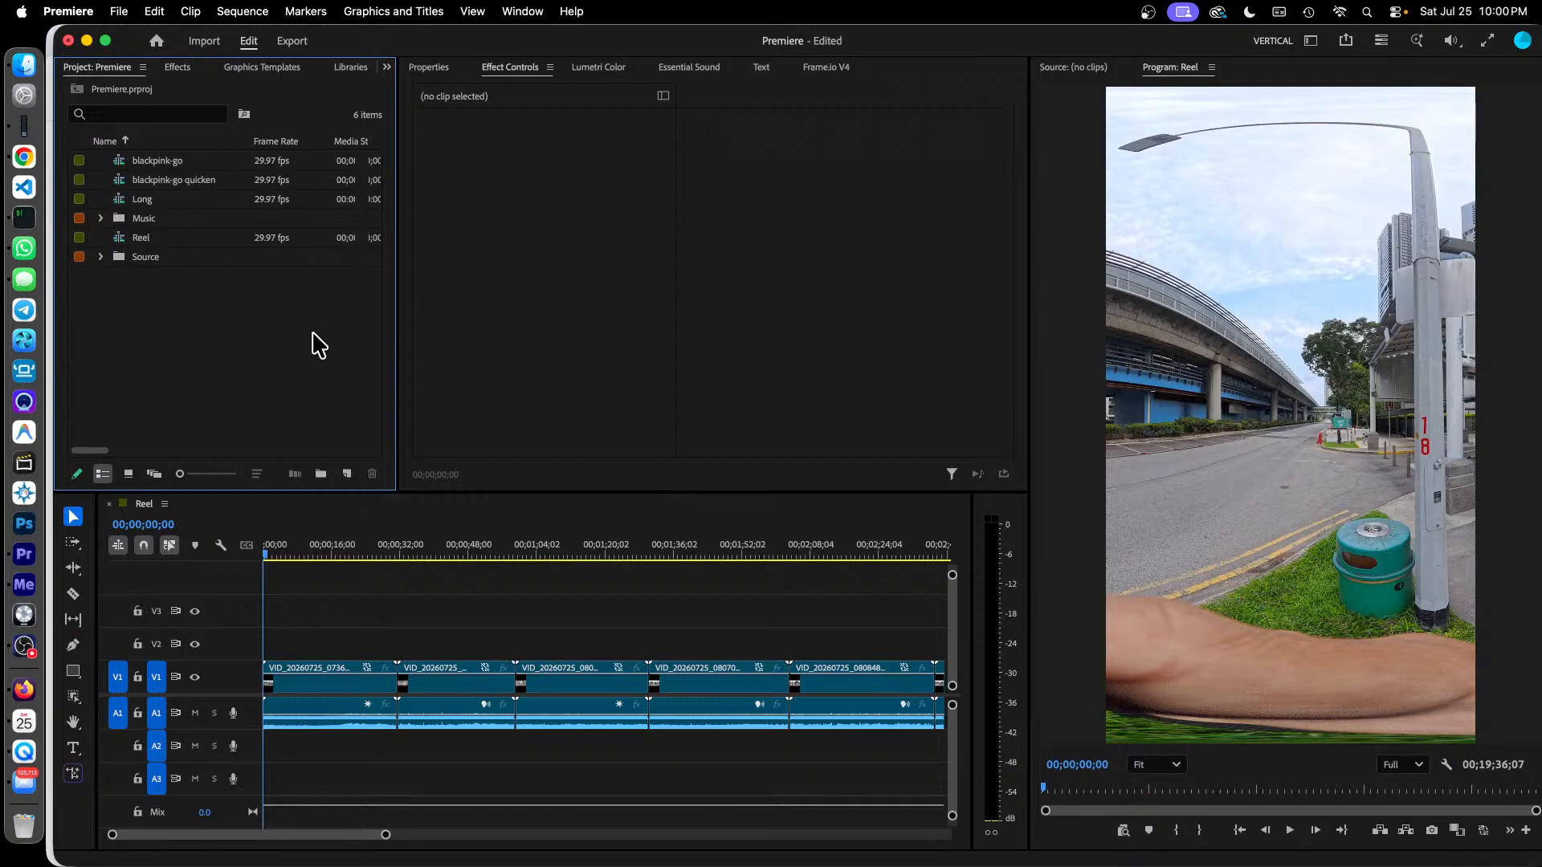
pyautogui.press('super+s')
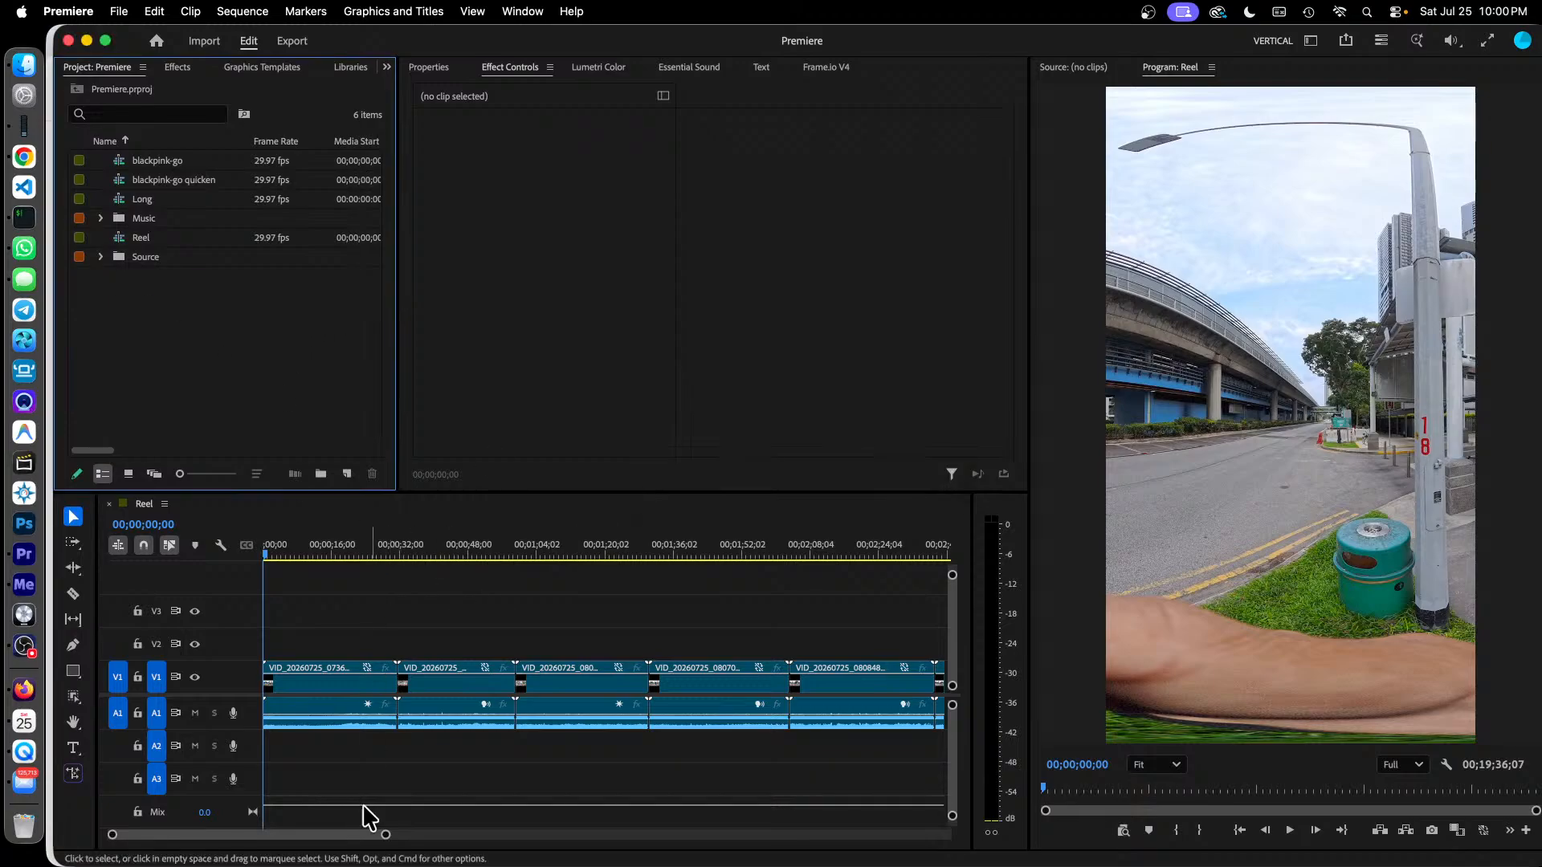
# Fit all the clips of the Reel sequence into the timeline view and preview the footage near the end at 00;19;13;15.
pyautogui.moveTo(386, 835); pyautogui.dragTo(836, 835)
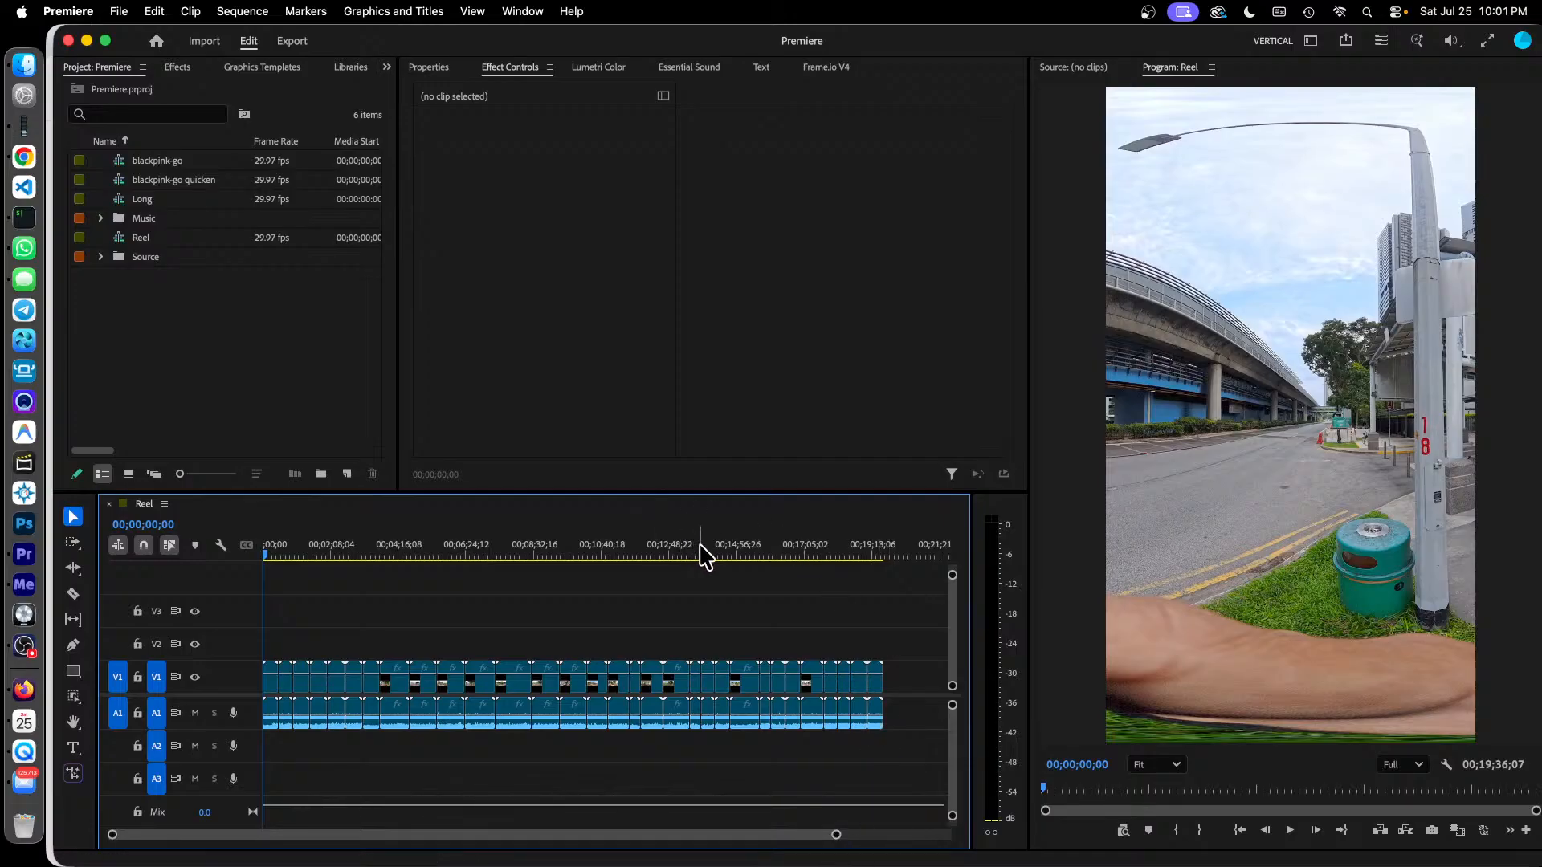
pyautogui.moveTo(770, 554); pyautogui.dragTo(872, 554)
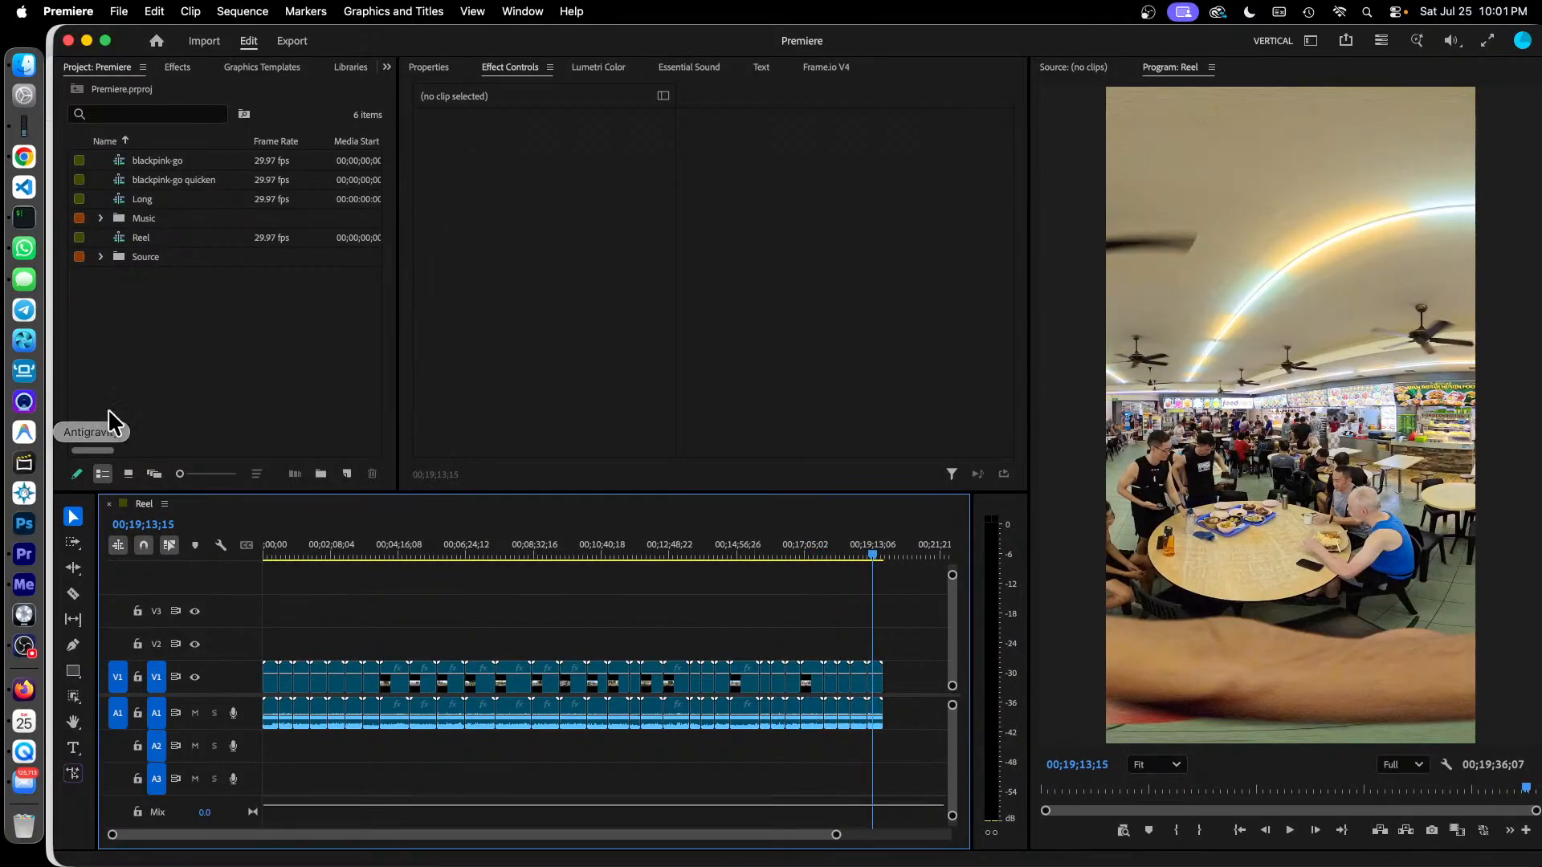
pyautogui.click(205, 371)
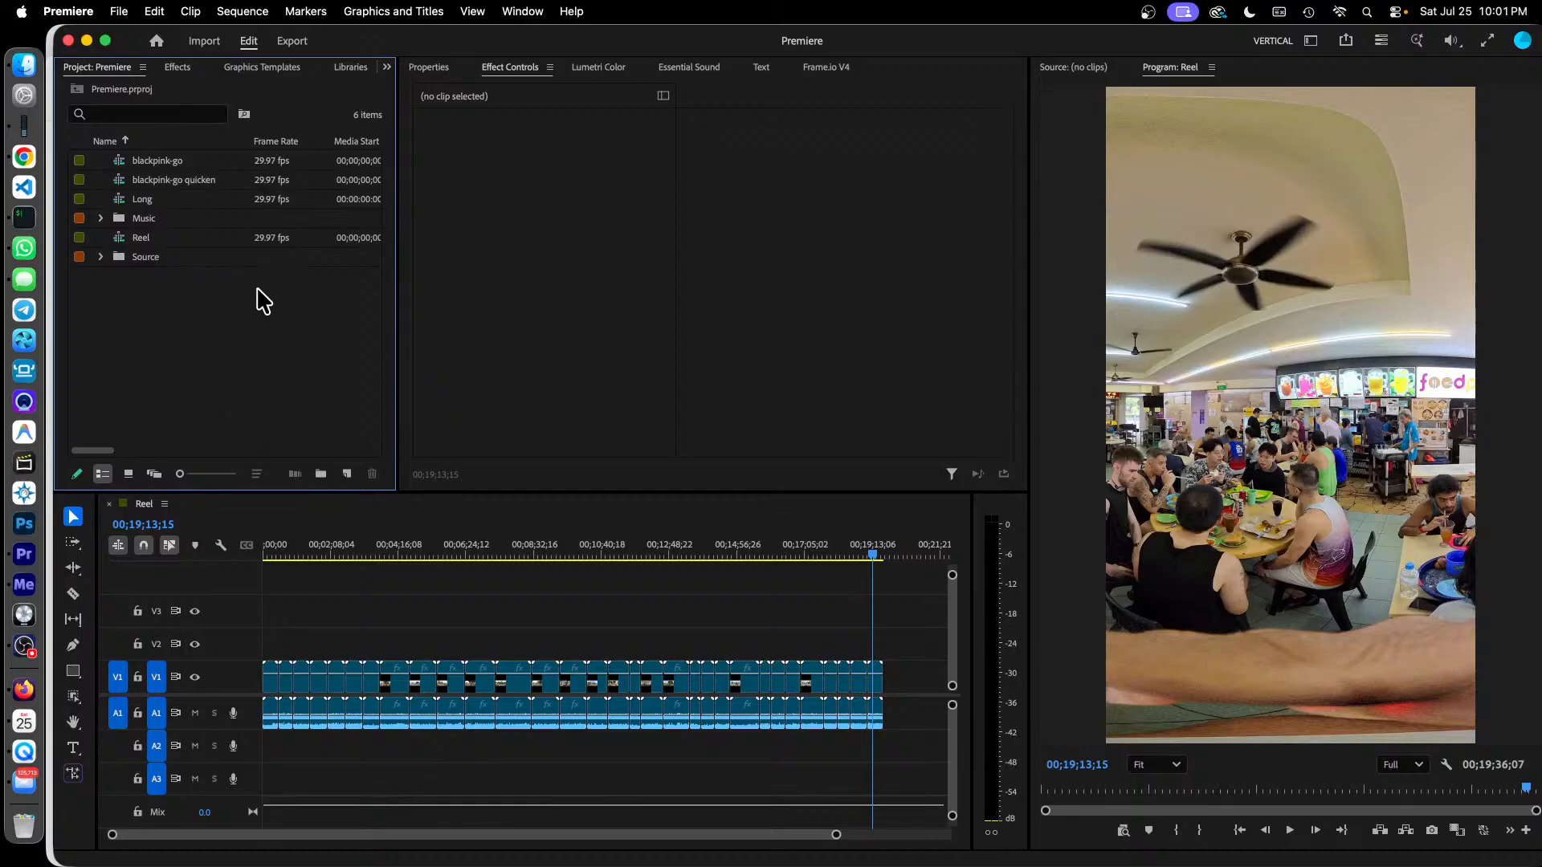
# Open template.prproj from PortableSSD, cancelling the media search and the relinking of missing clips.
pyautogui.click(122, 13)
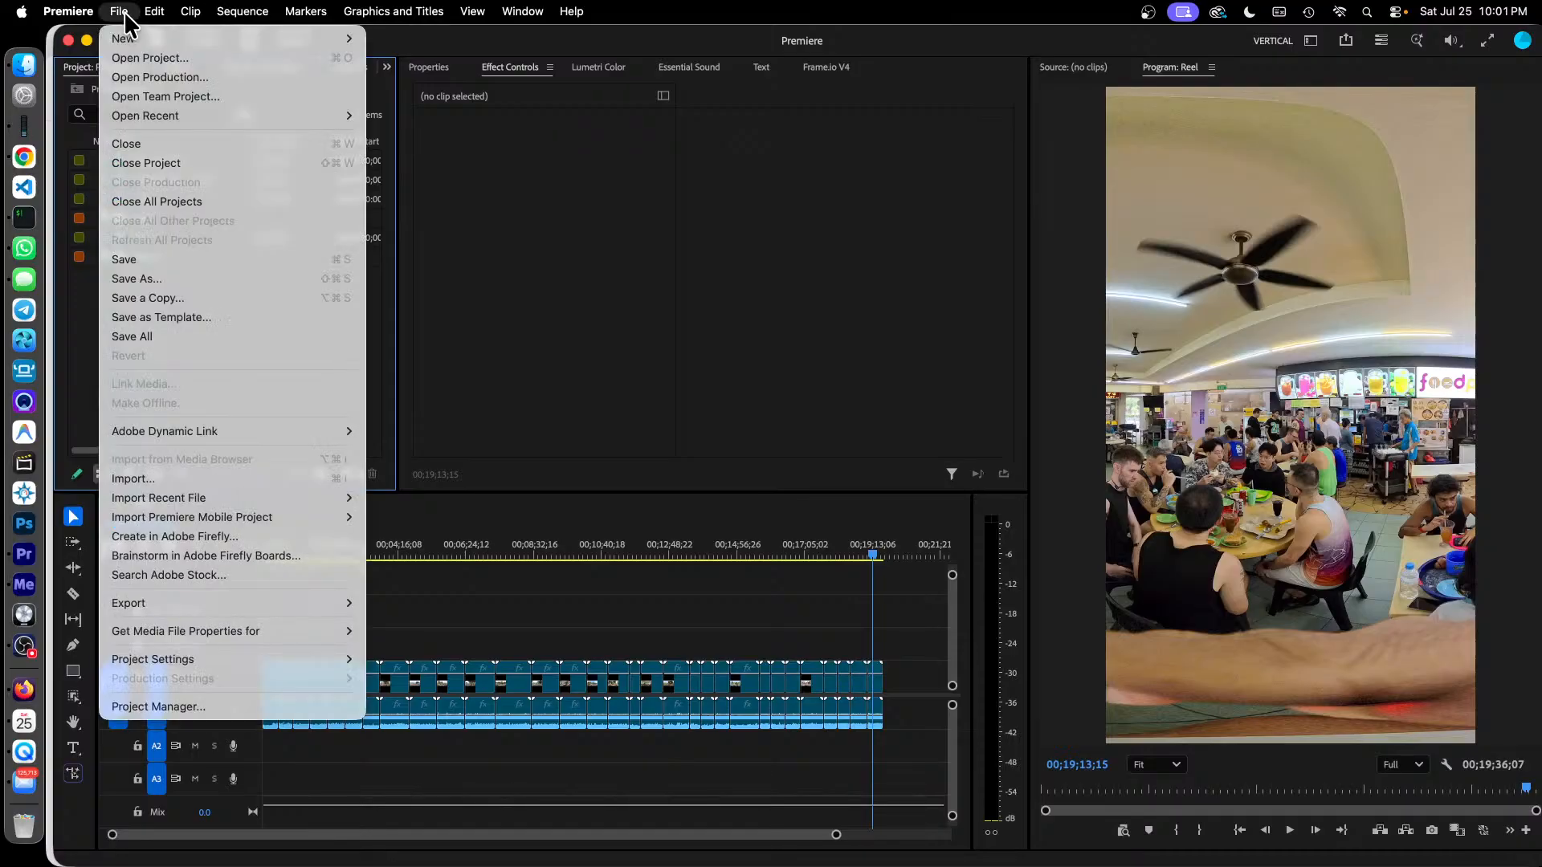
pyautogui.click(166, 65)
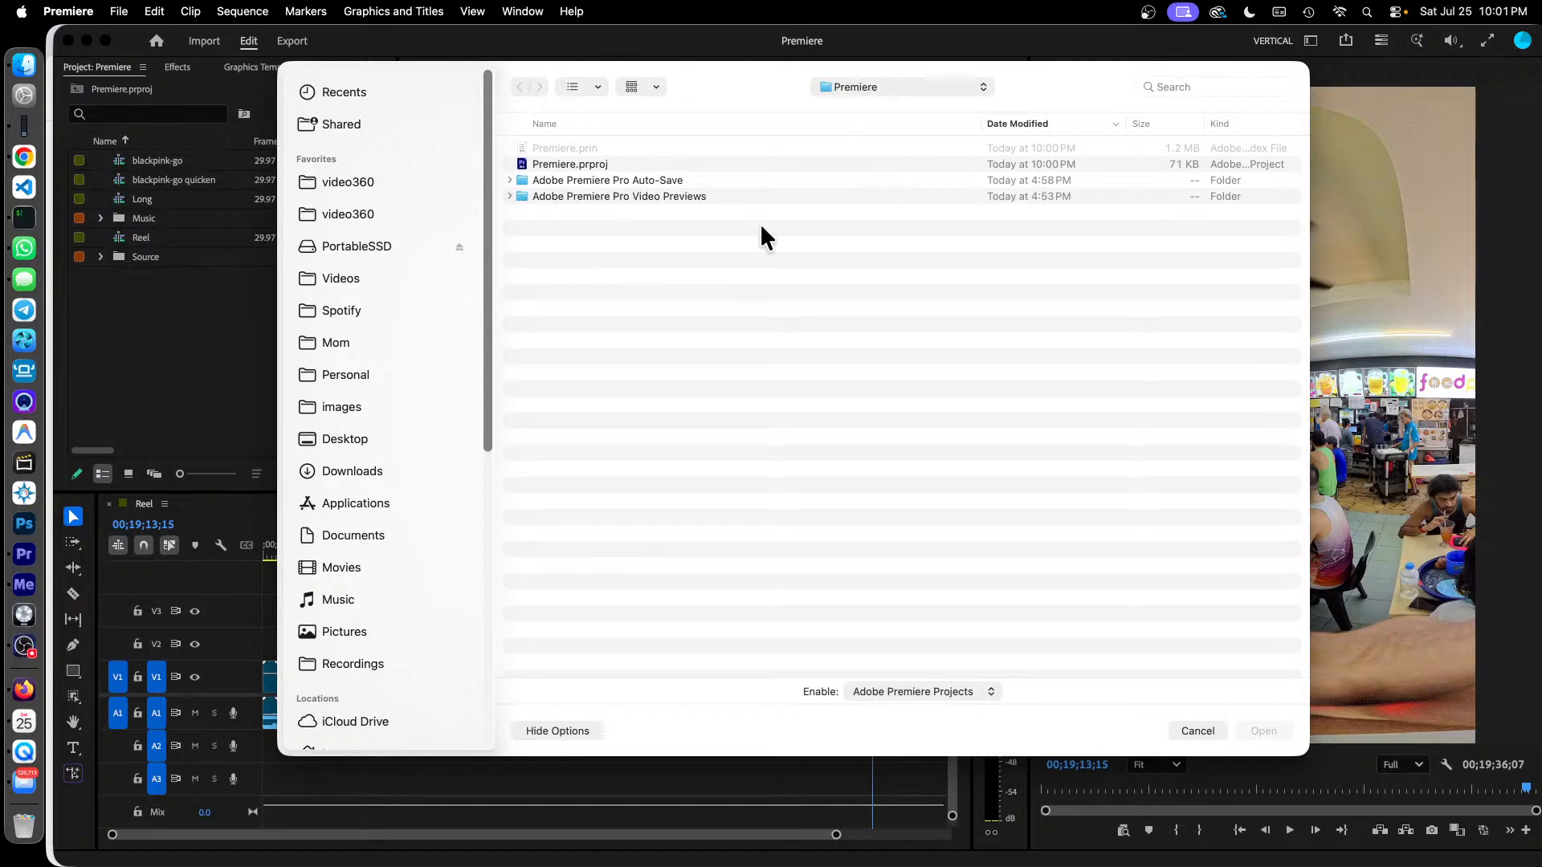
pyautogui.click(359, 185)
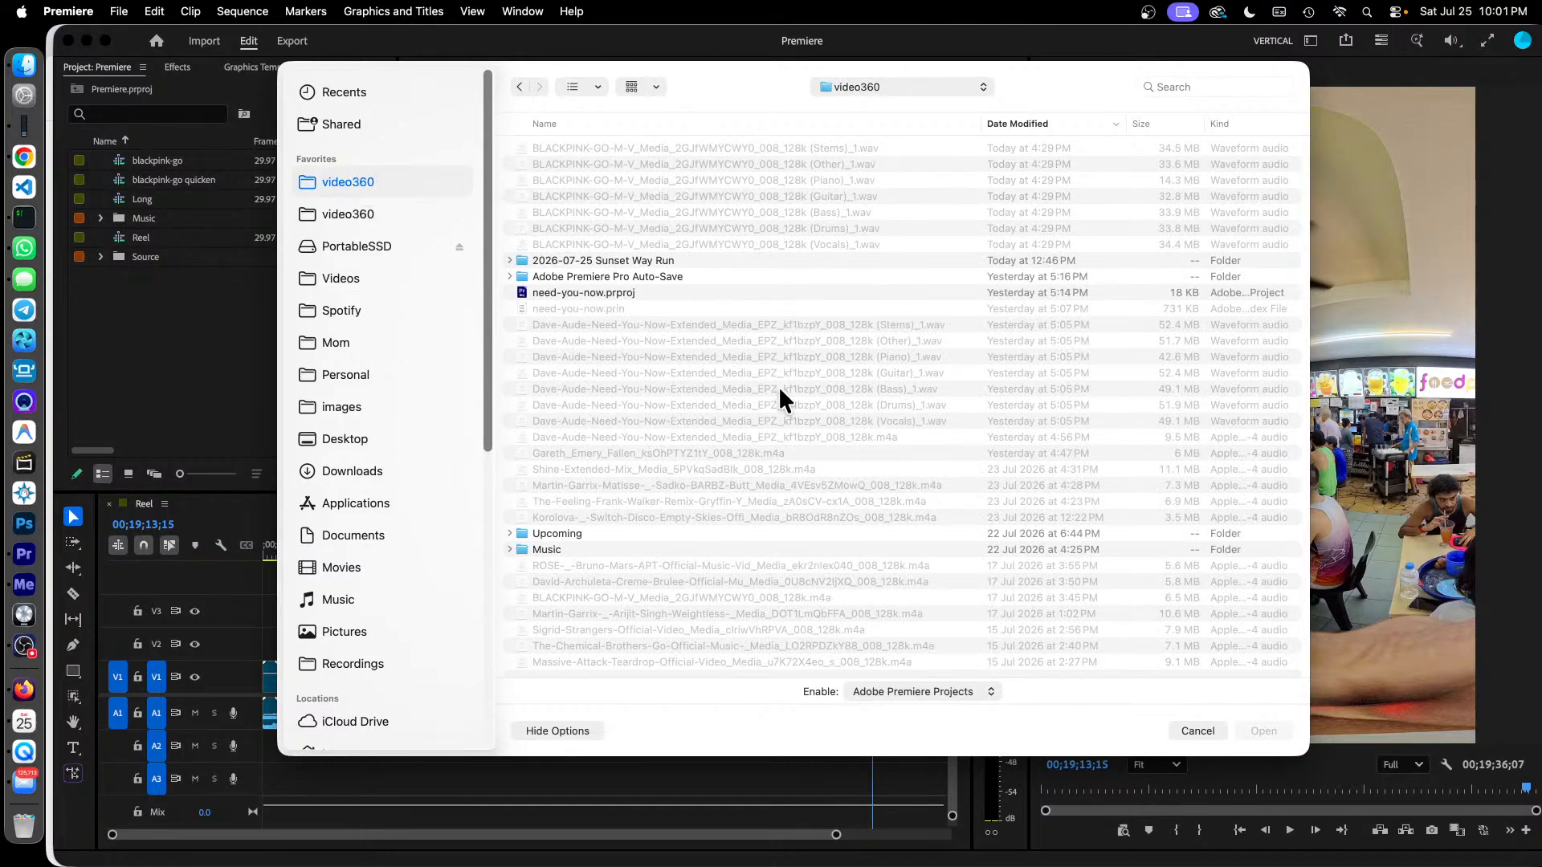
pyautogui.click(372, 248)
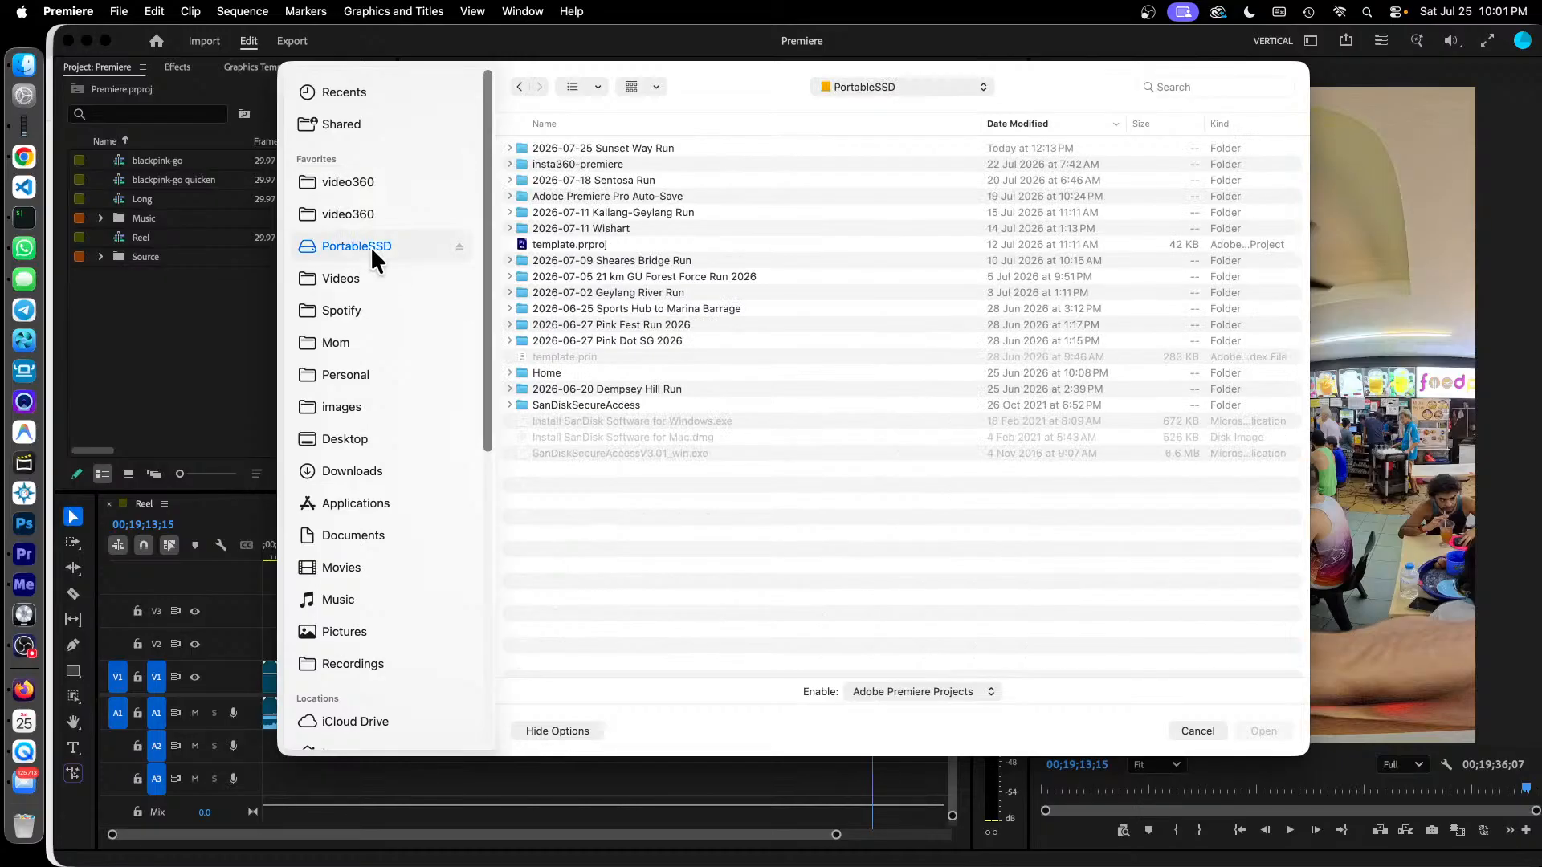
pyautogui.doubleClick(599, 243)
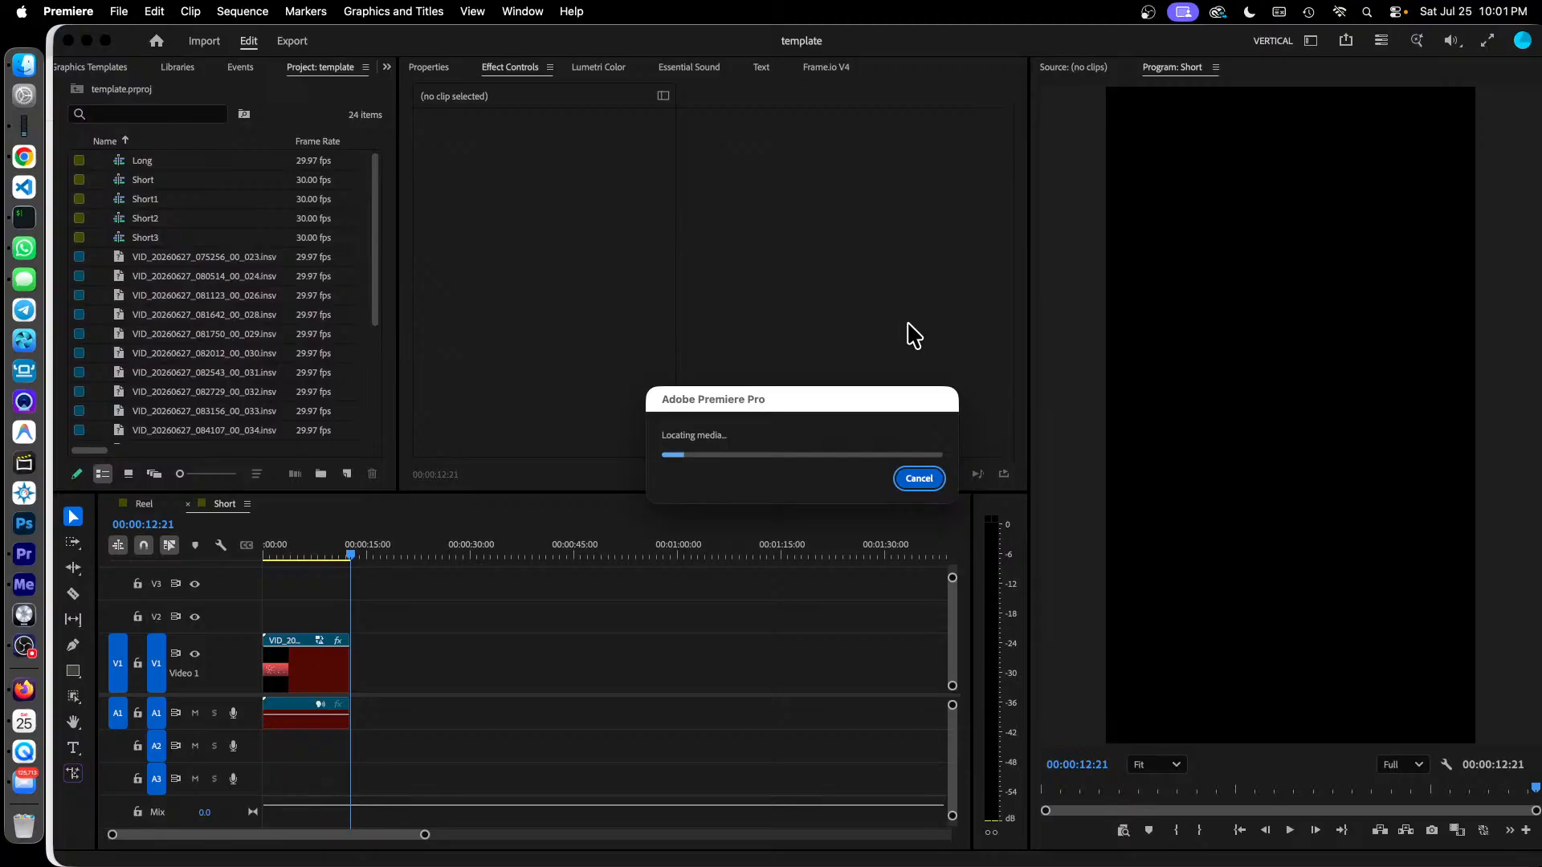
pyautogui.click(936, 481)
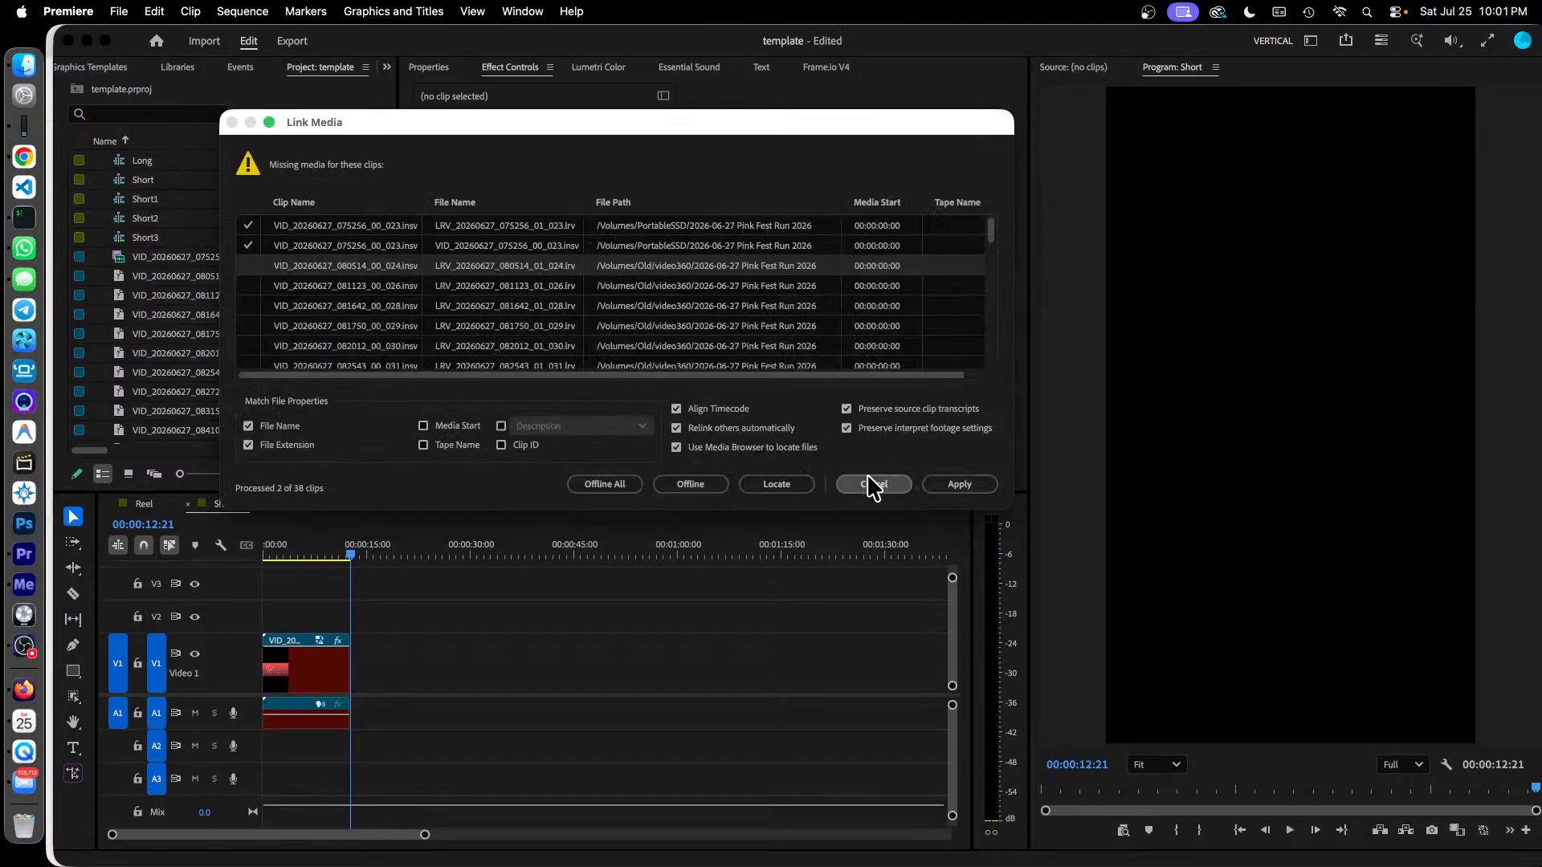
pyautogui.click(878, 486)
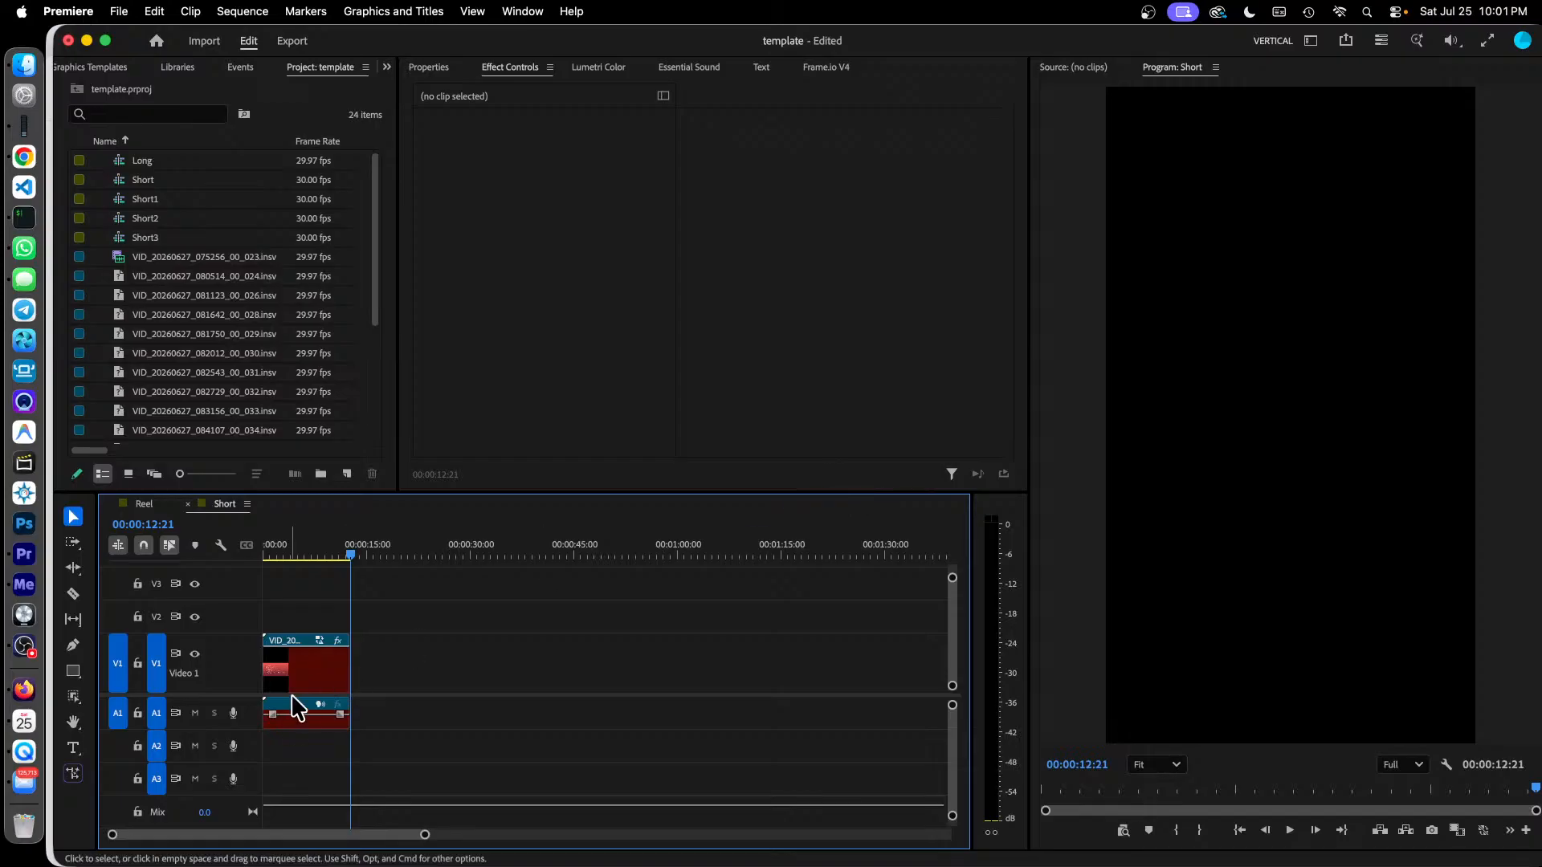
# Copy the clip in the template's Short sequence that carries the Insta360 Reframe V2 effect.
pyautogui.click(298, 657)
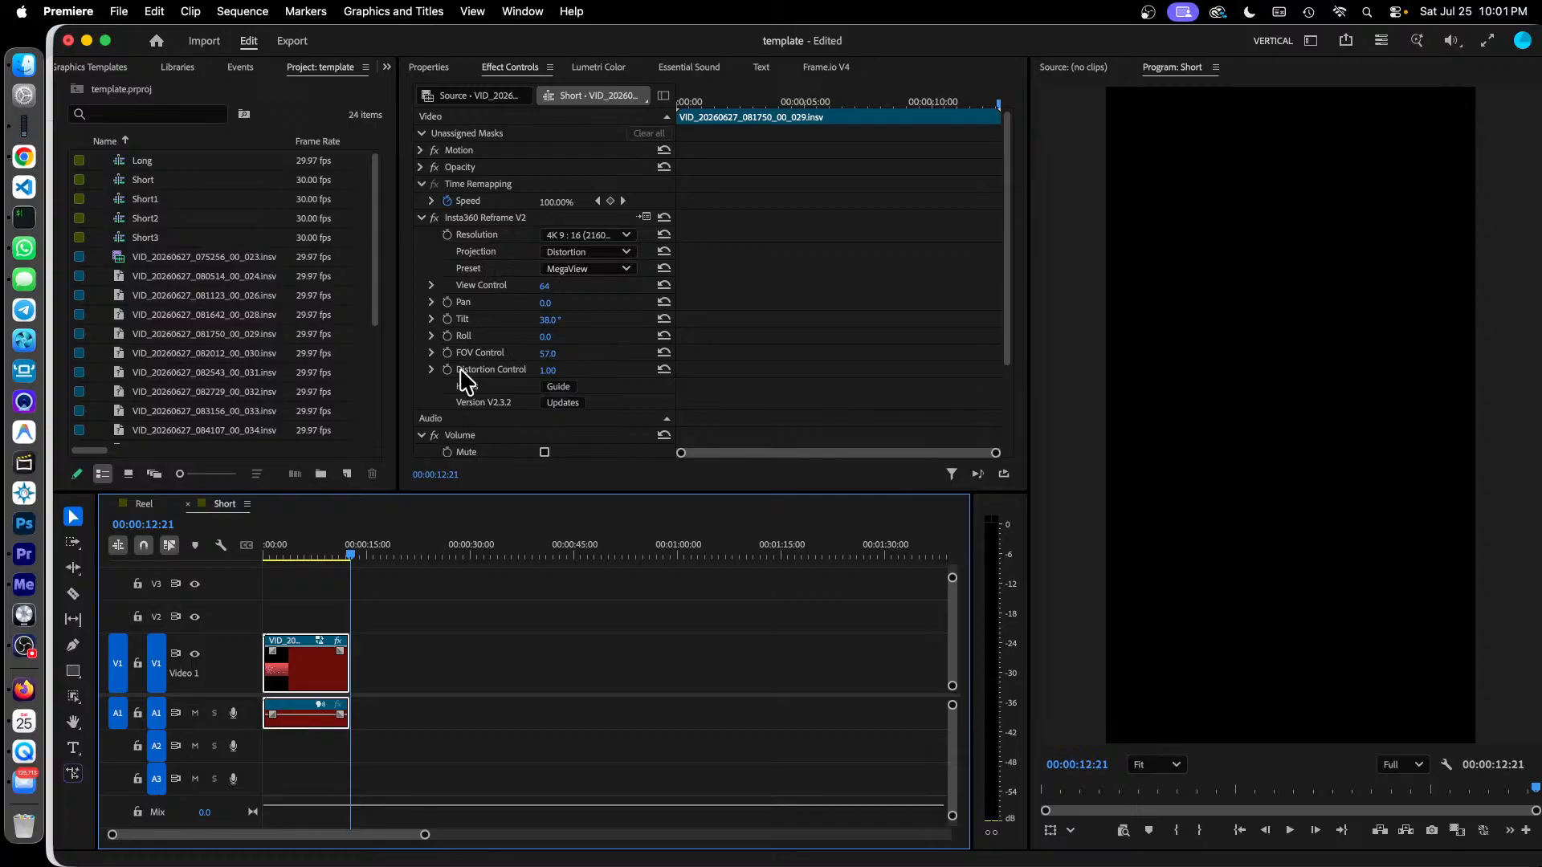
pyautogui.rightClick(308, 684)
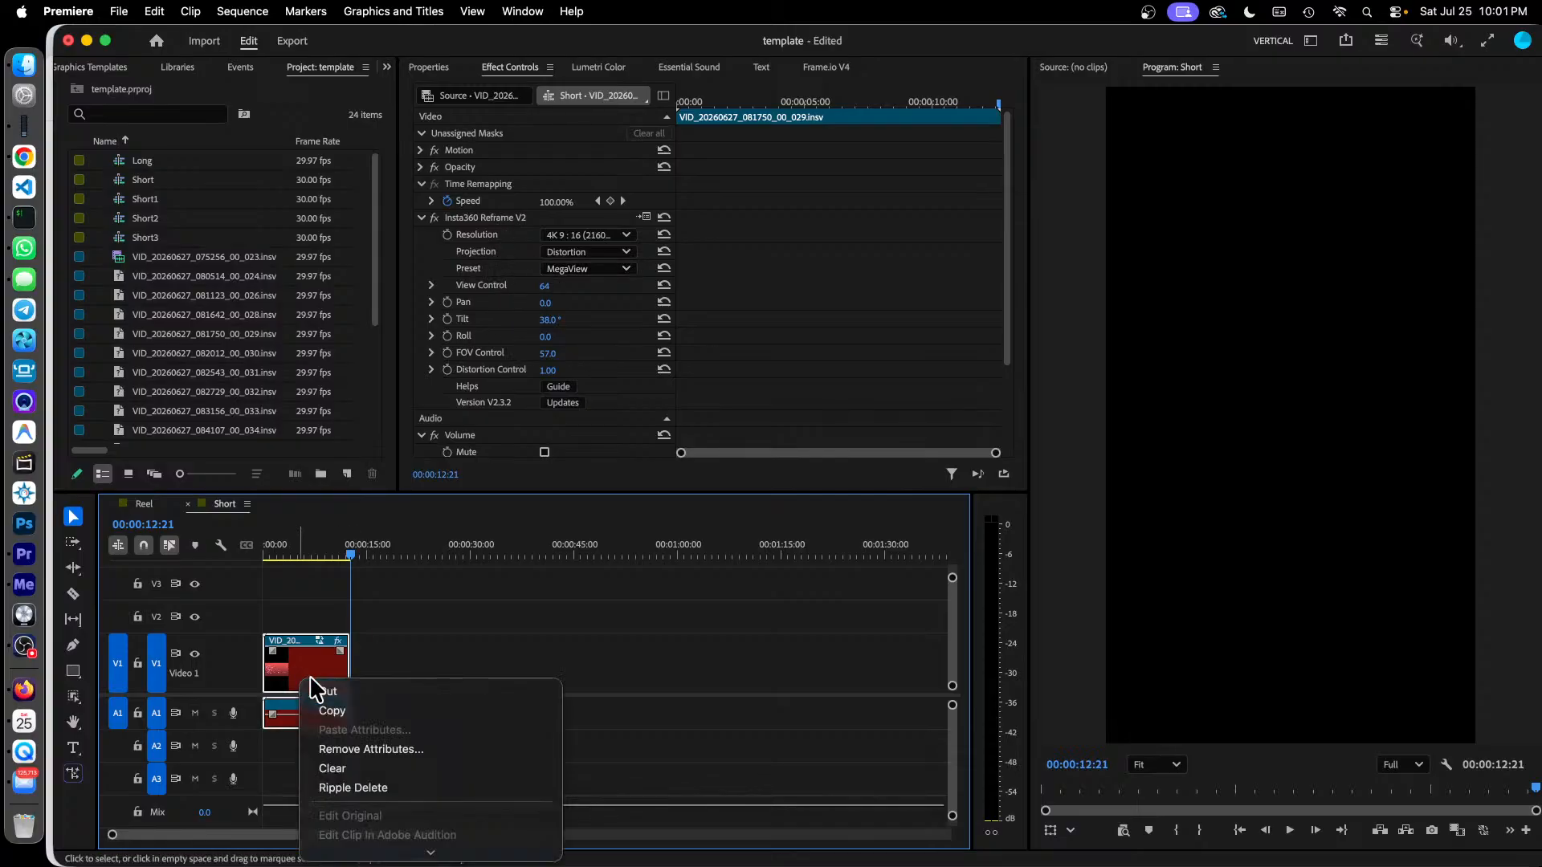
pyautogui.click(372, 713)
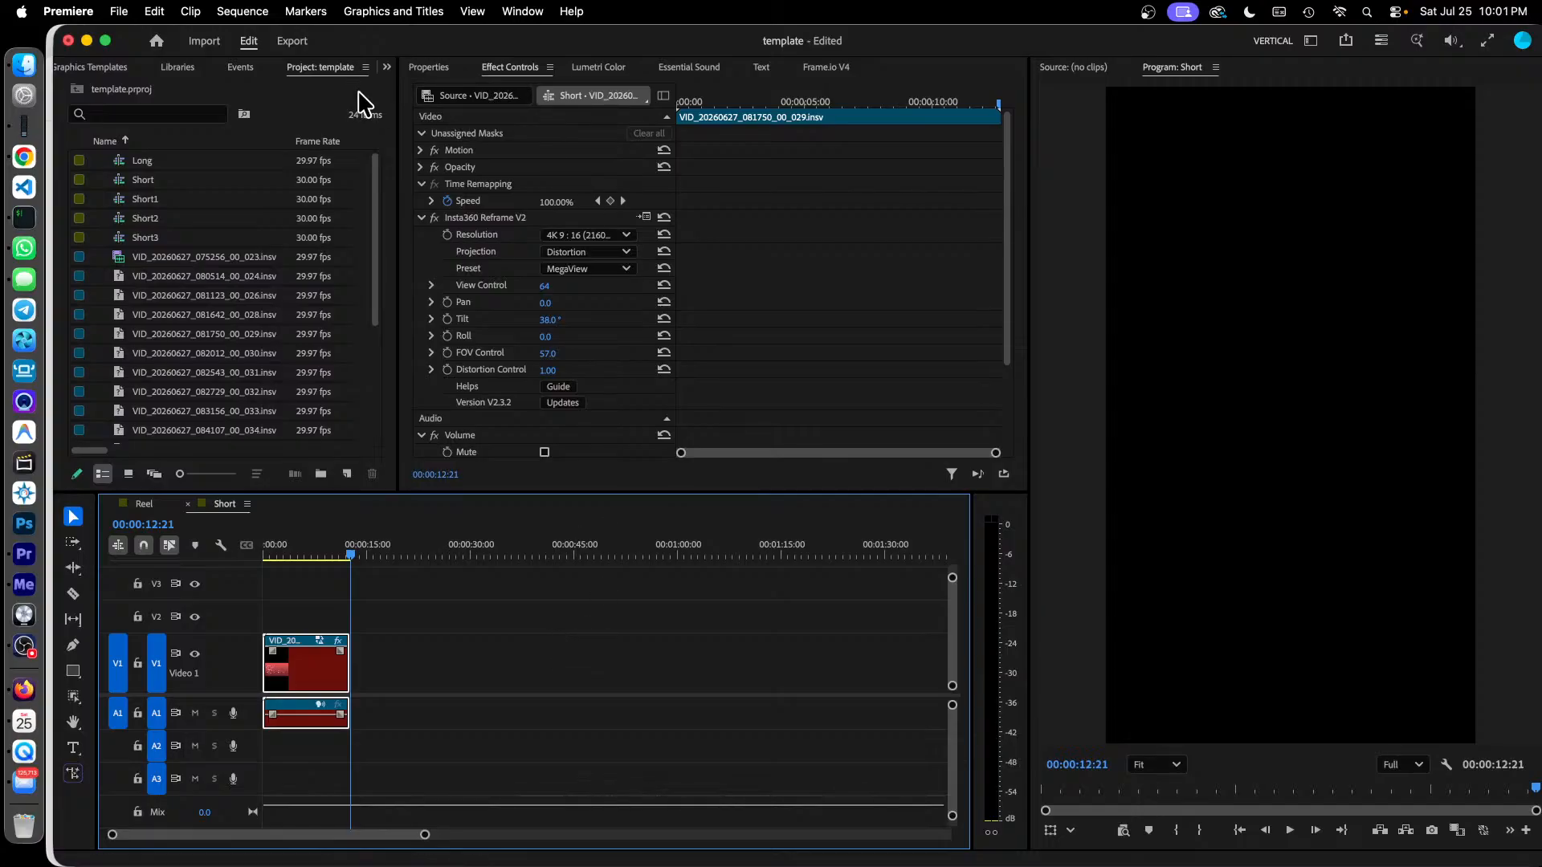
# Return to the Premiere project's Reel sequence and paste the copied attributes, including Motion and Insta360 Reframe V2, onto all its clips.
pyautogui.click(387, 68)
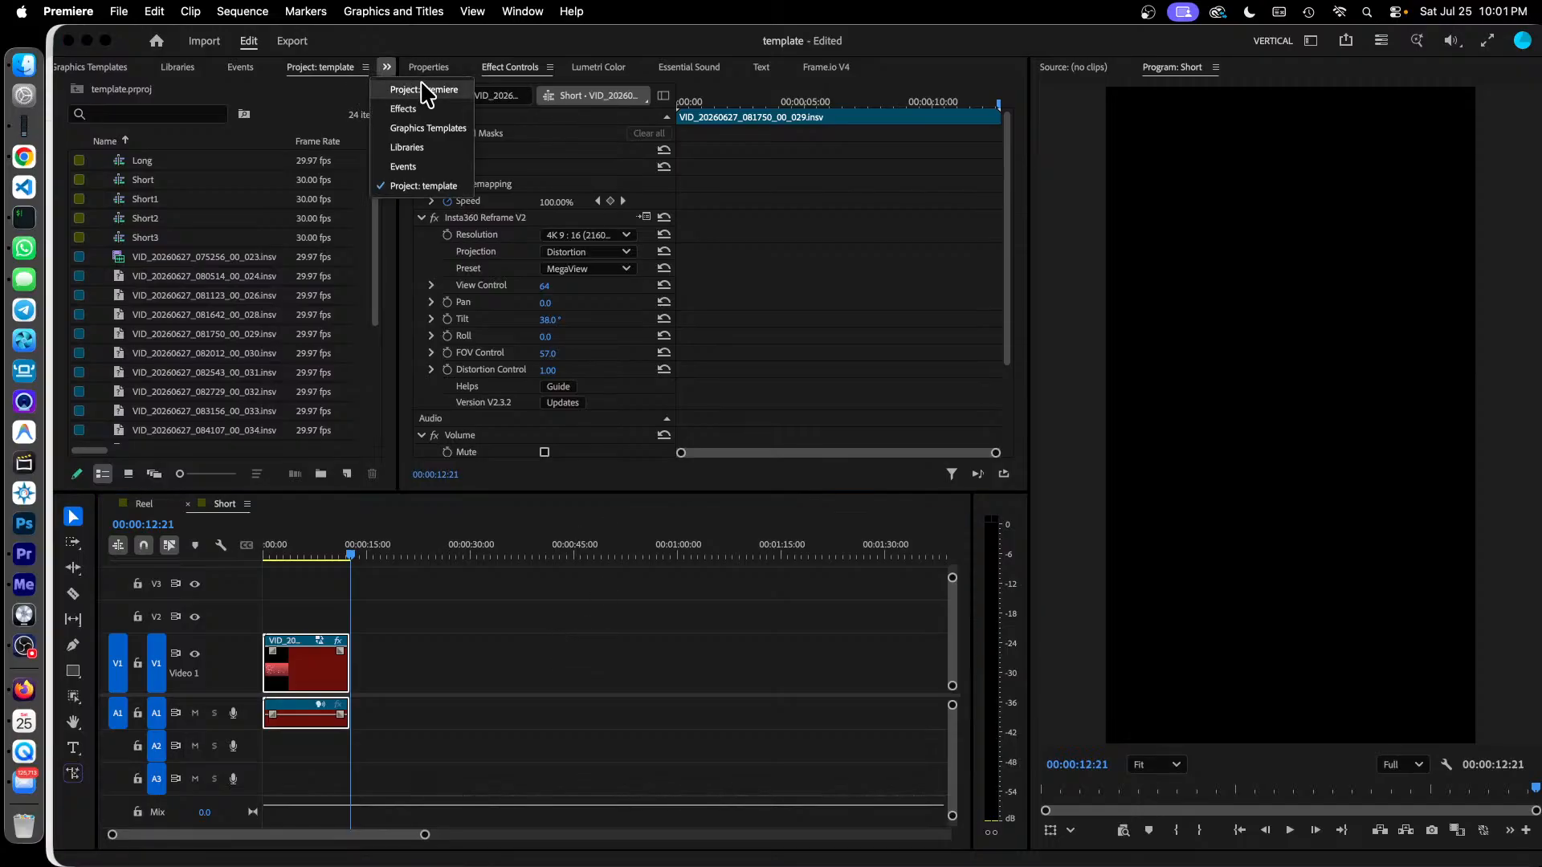
pyautogui.click(424, 90)
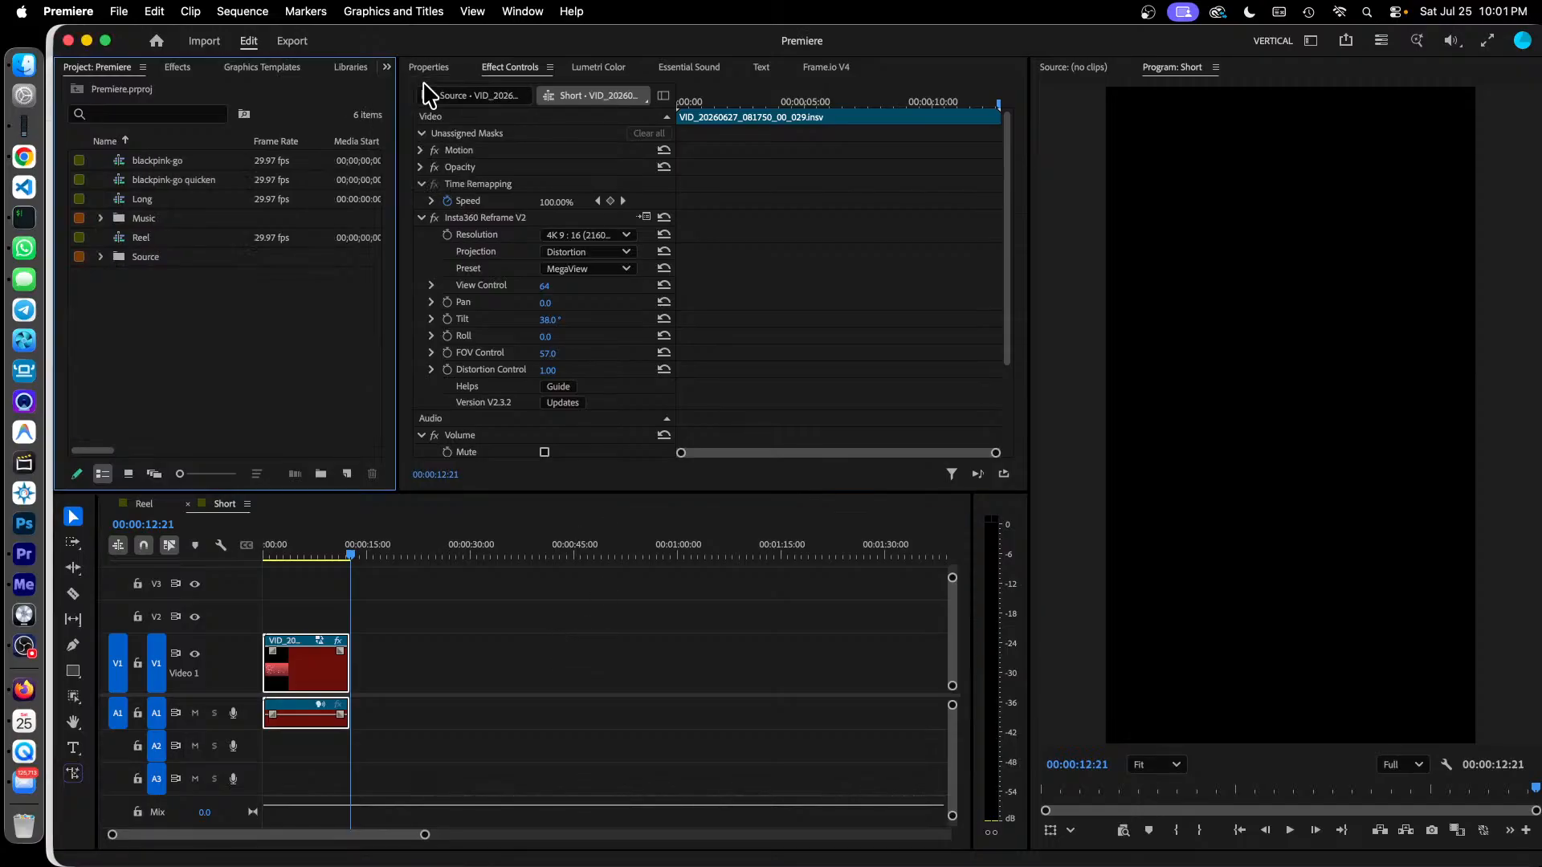
pyautogui.click(144, 505)
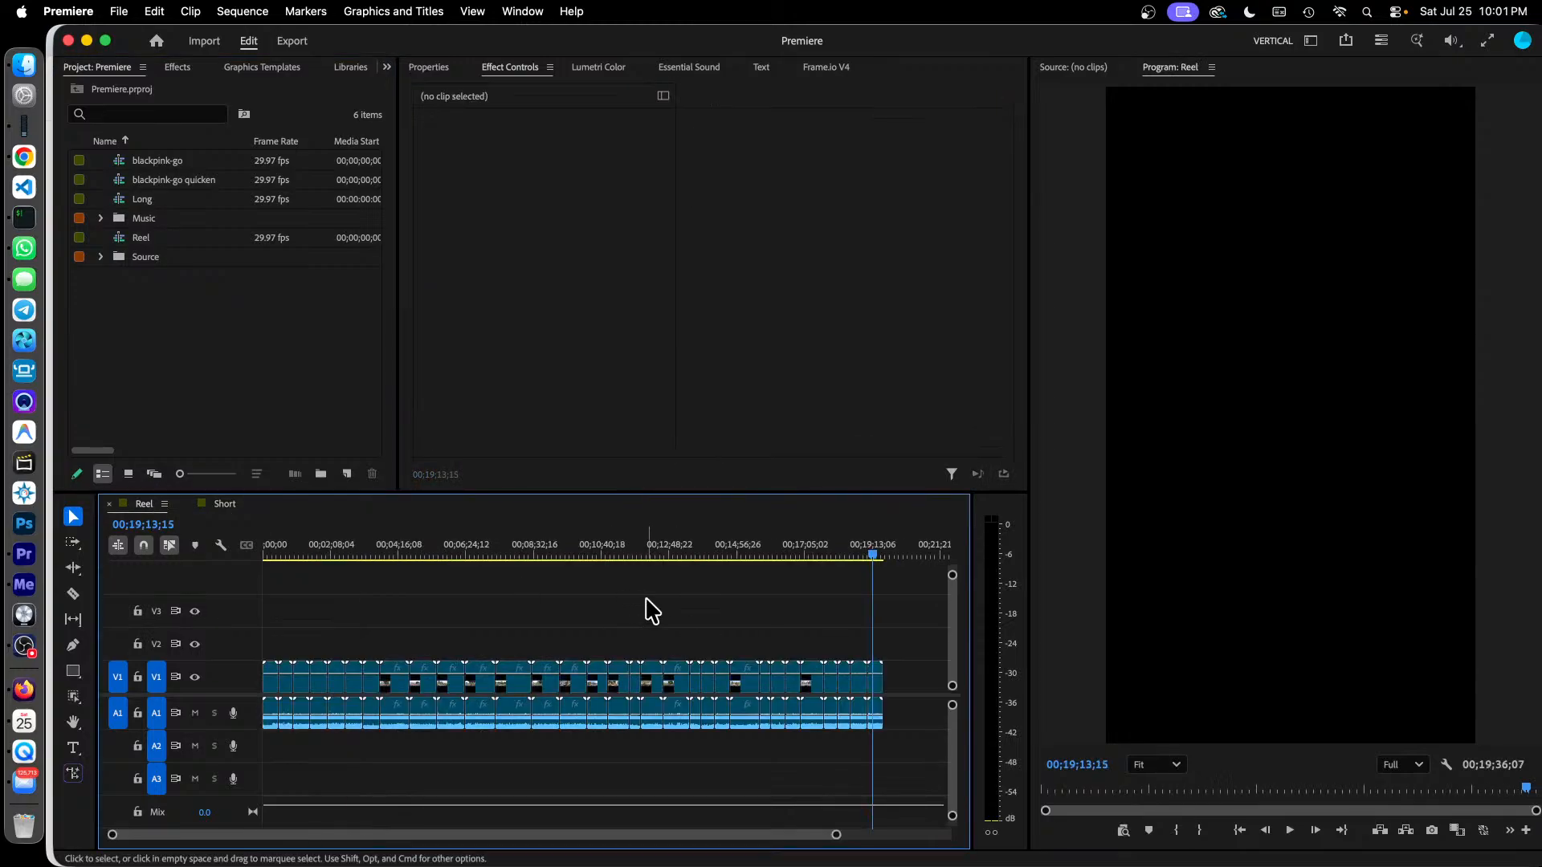
pyautogui.moveTo(915, 755); pyautogui.dragTo(189, 600)
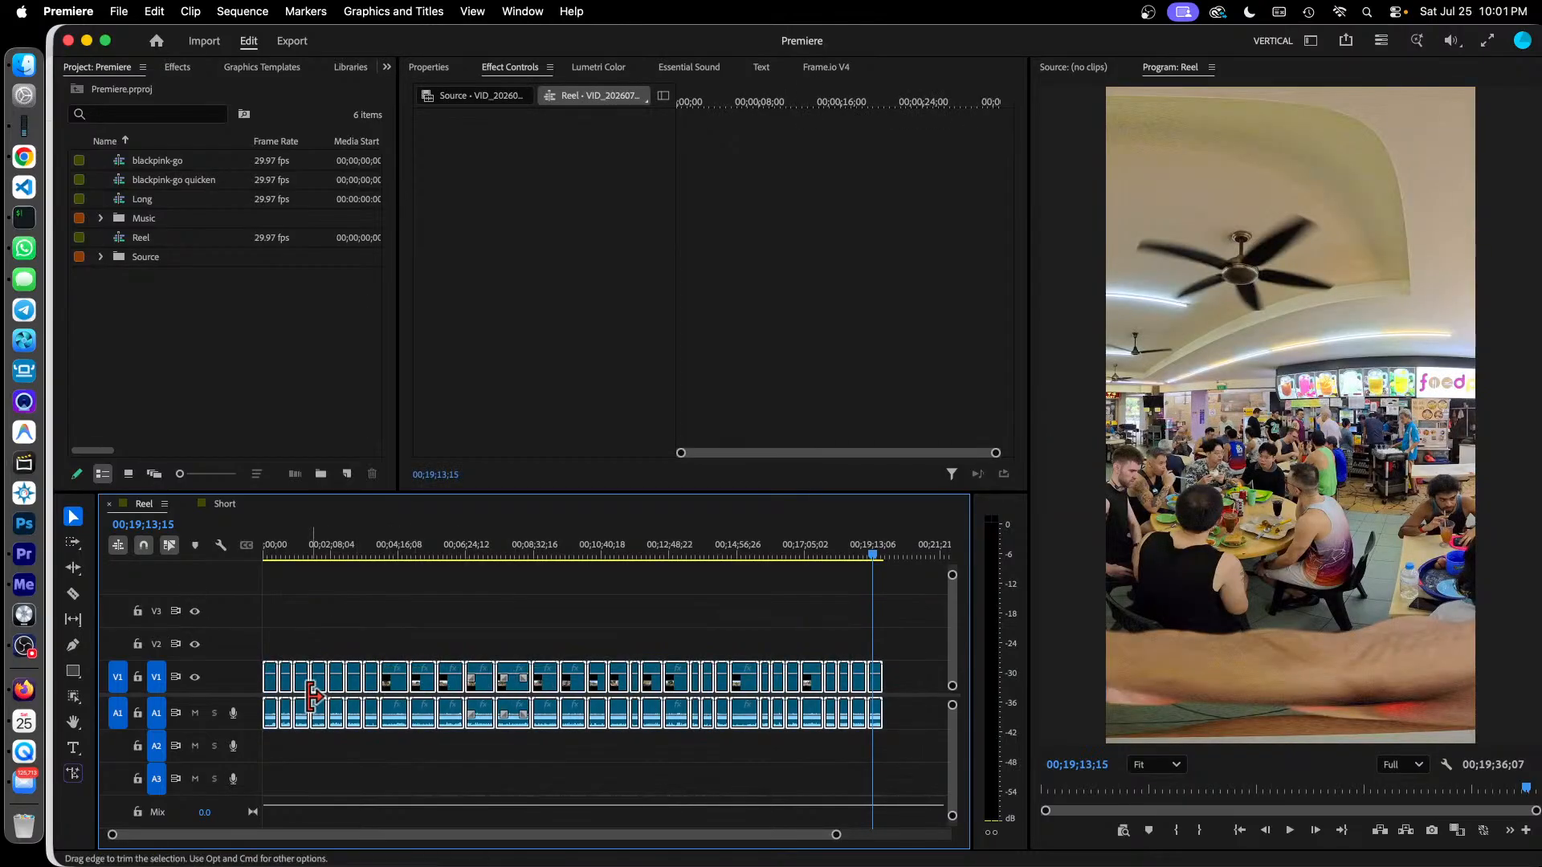
pyautogui.click(152, 12)
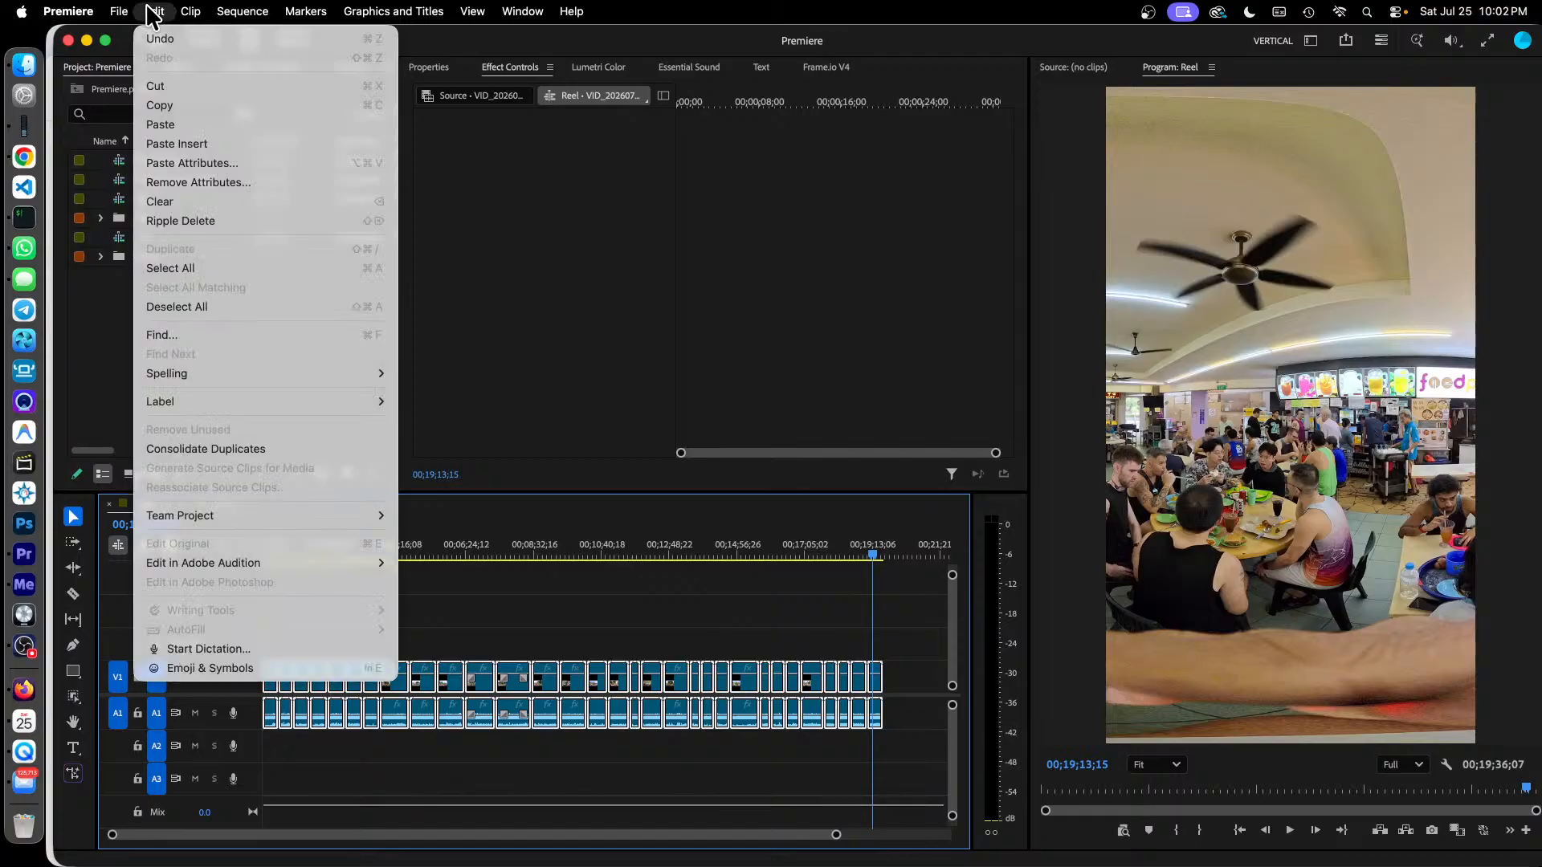
pyautogui.click(219, 159)
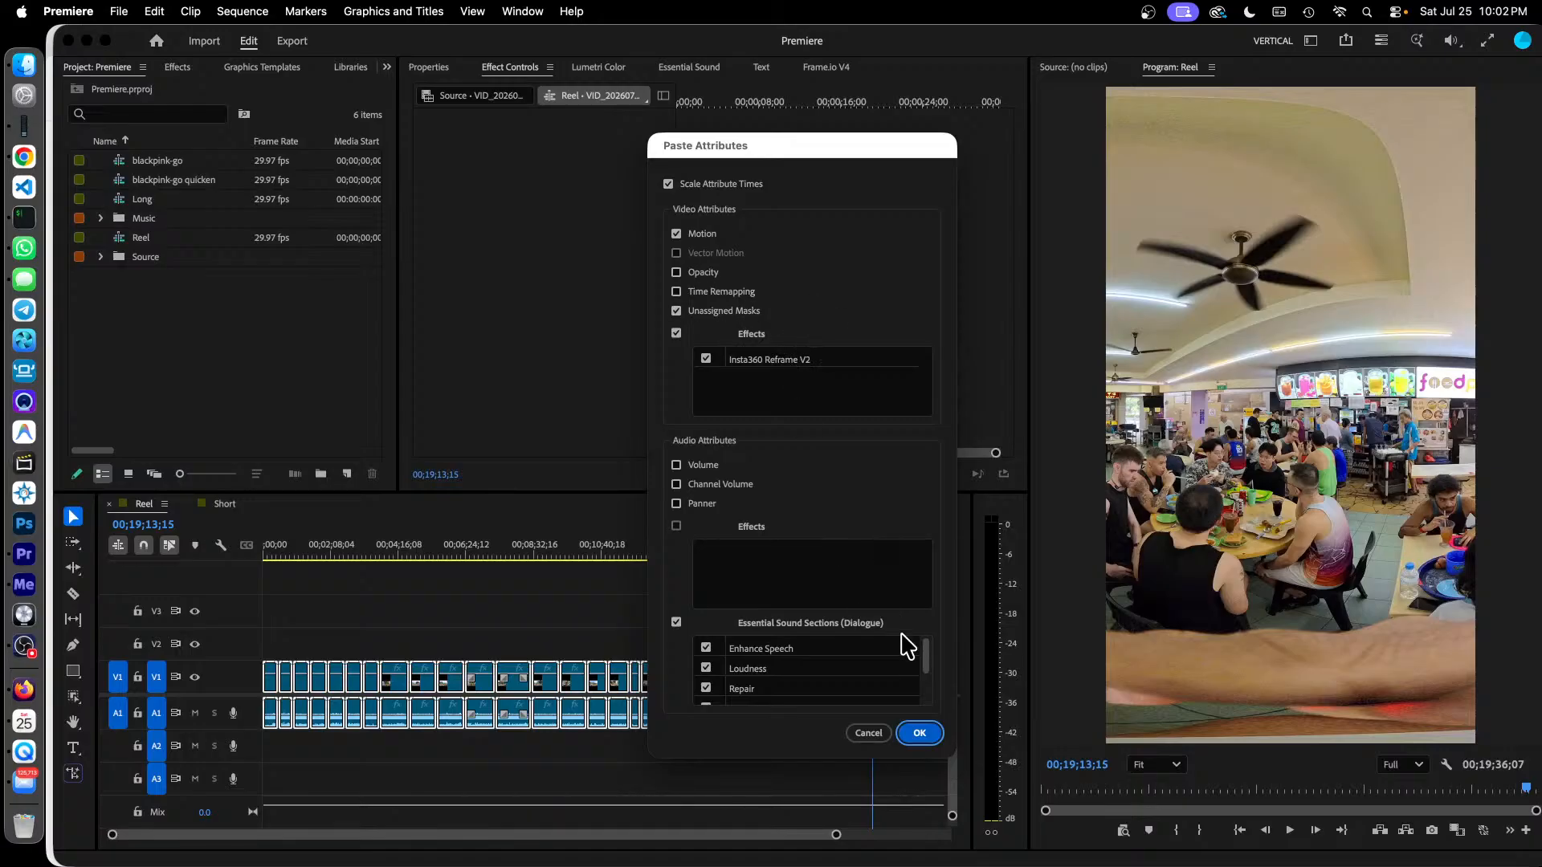
pyautogui.click(919, 734)
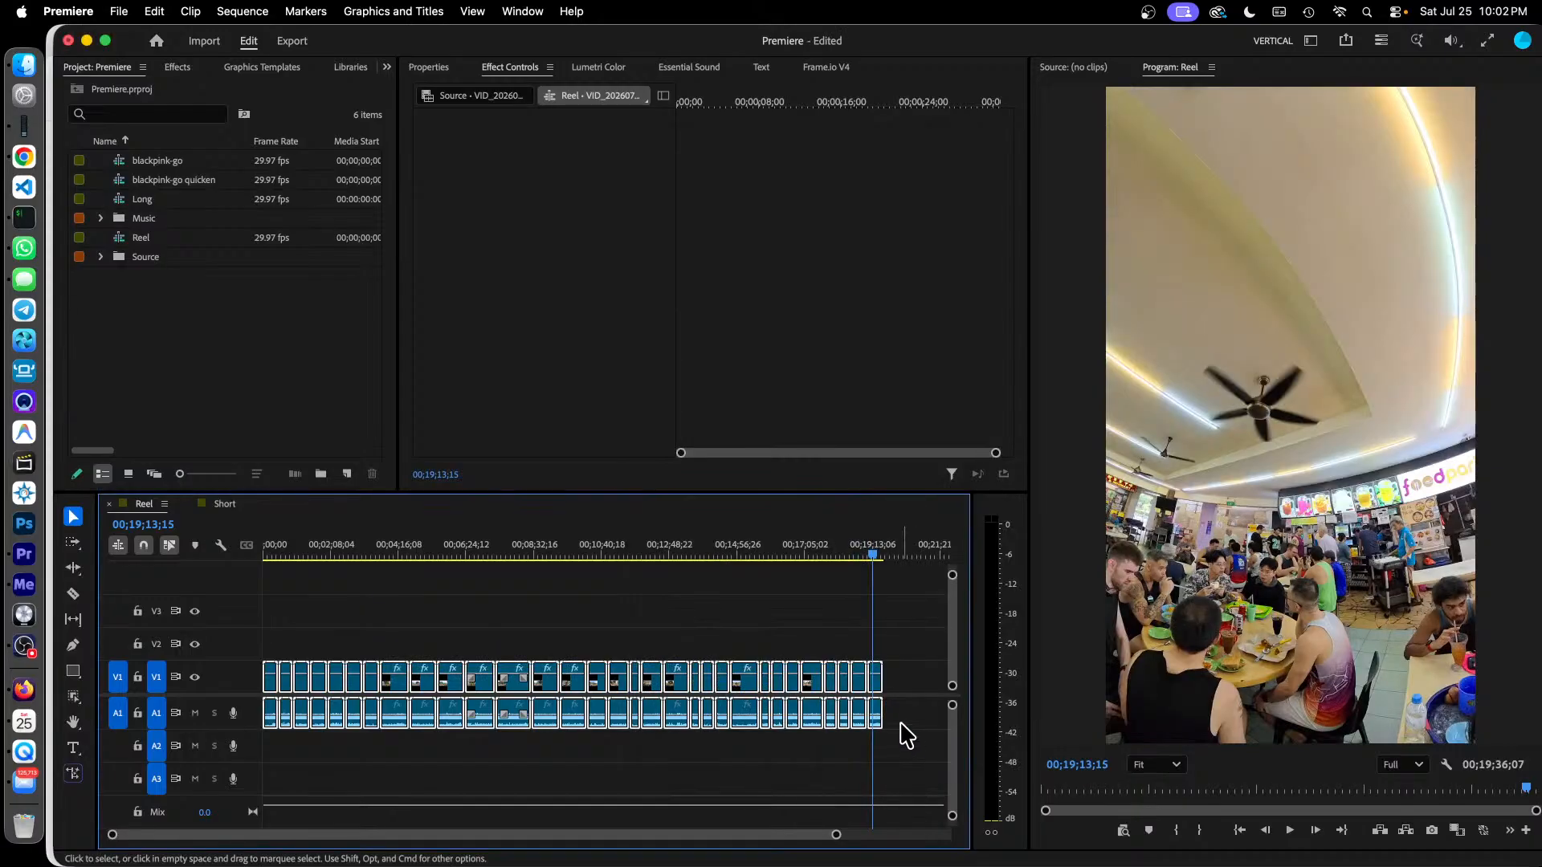
# Remove the opening clip, VID_20260725_073645_00_205.insv, from the Reel sequence and close the gap it leaves.
pyautogui.moveTo(276, 544); pyautogui.dragTo(269, 547)
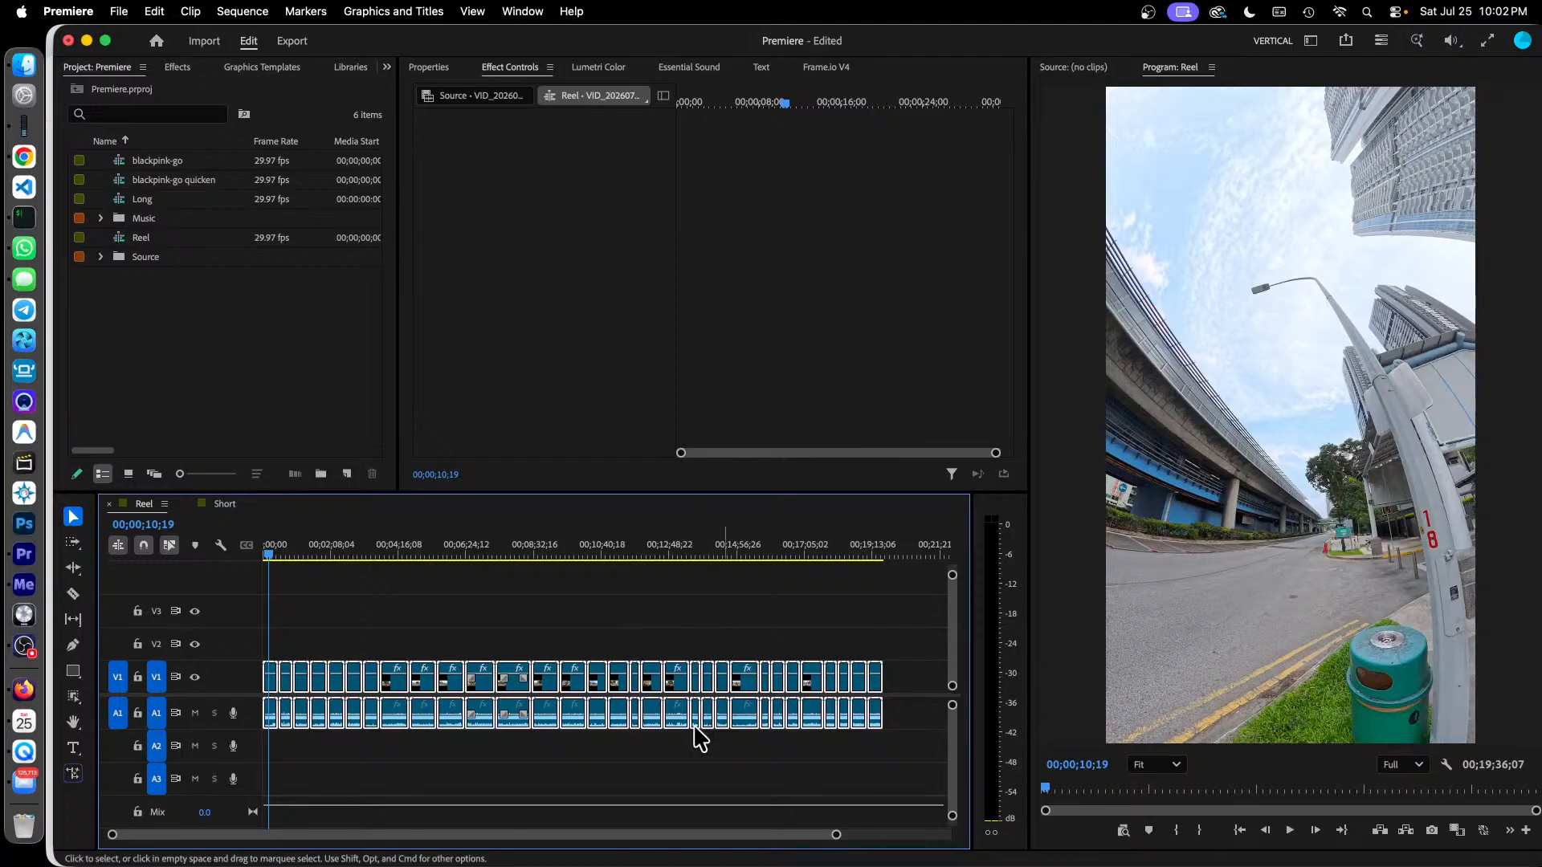
pyautogui.click(270, 683)
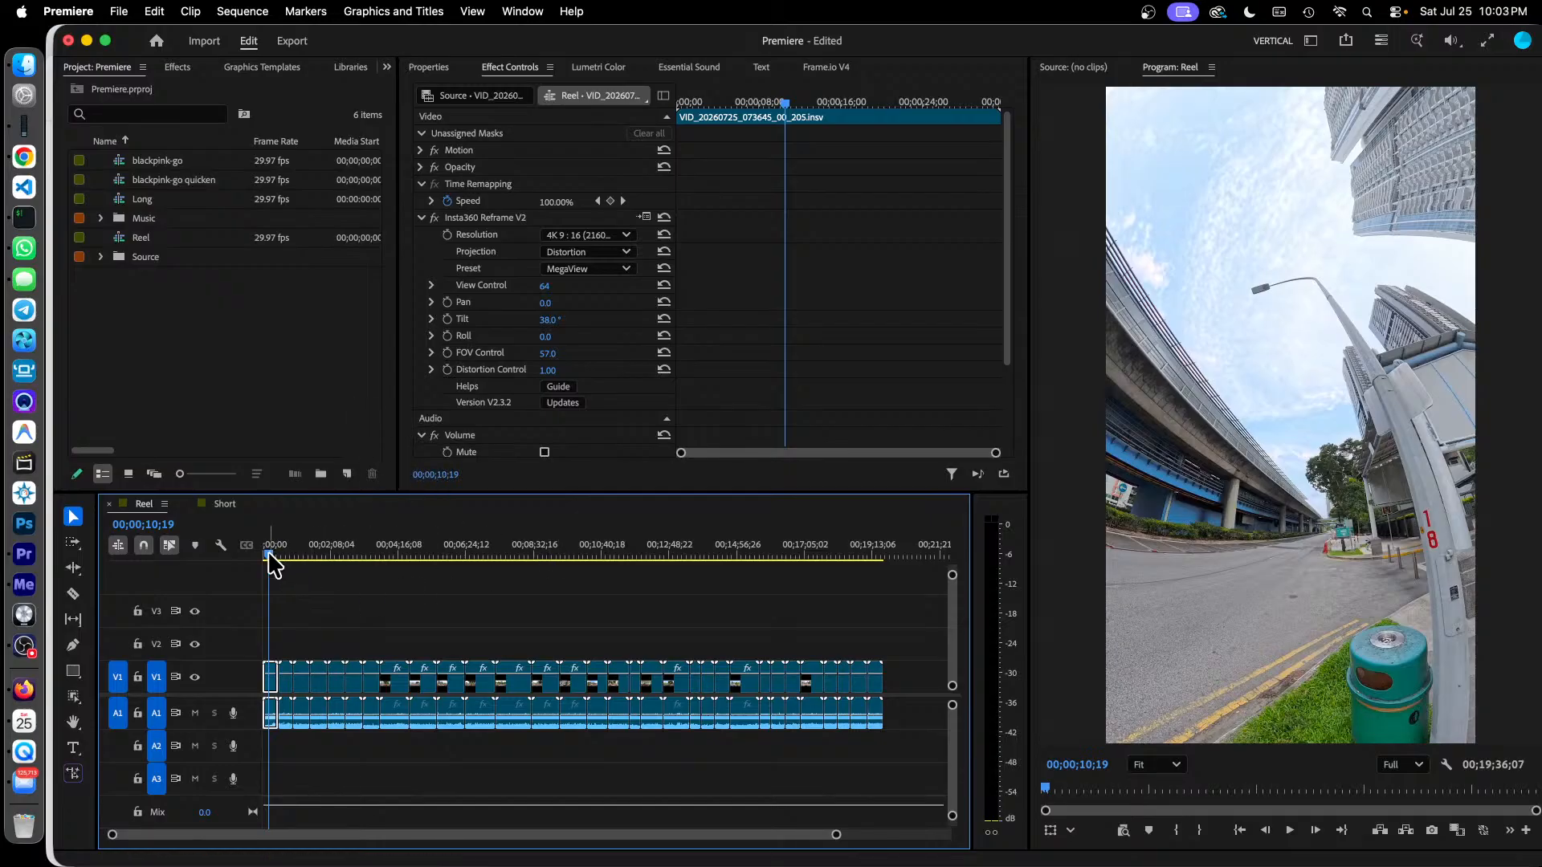
pyautogui.moveTo(268, 551); pyautogui.dragTo(305, 554)
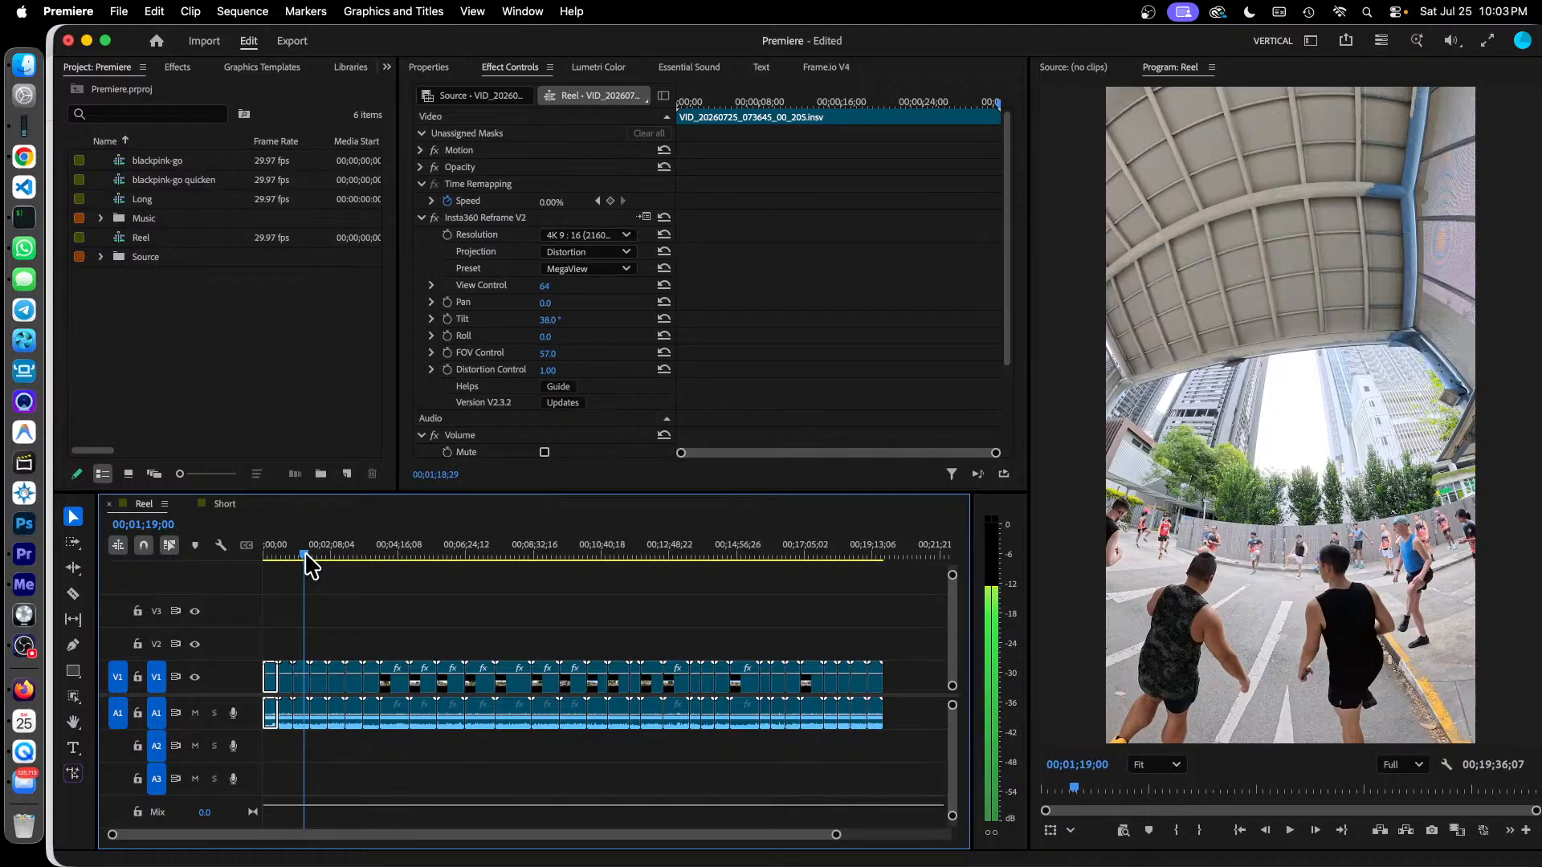
pyautogui.moveTo(305, 554); pyautogui.dragTo(274, 554)
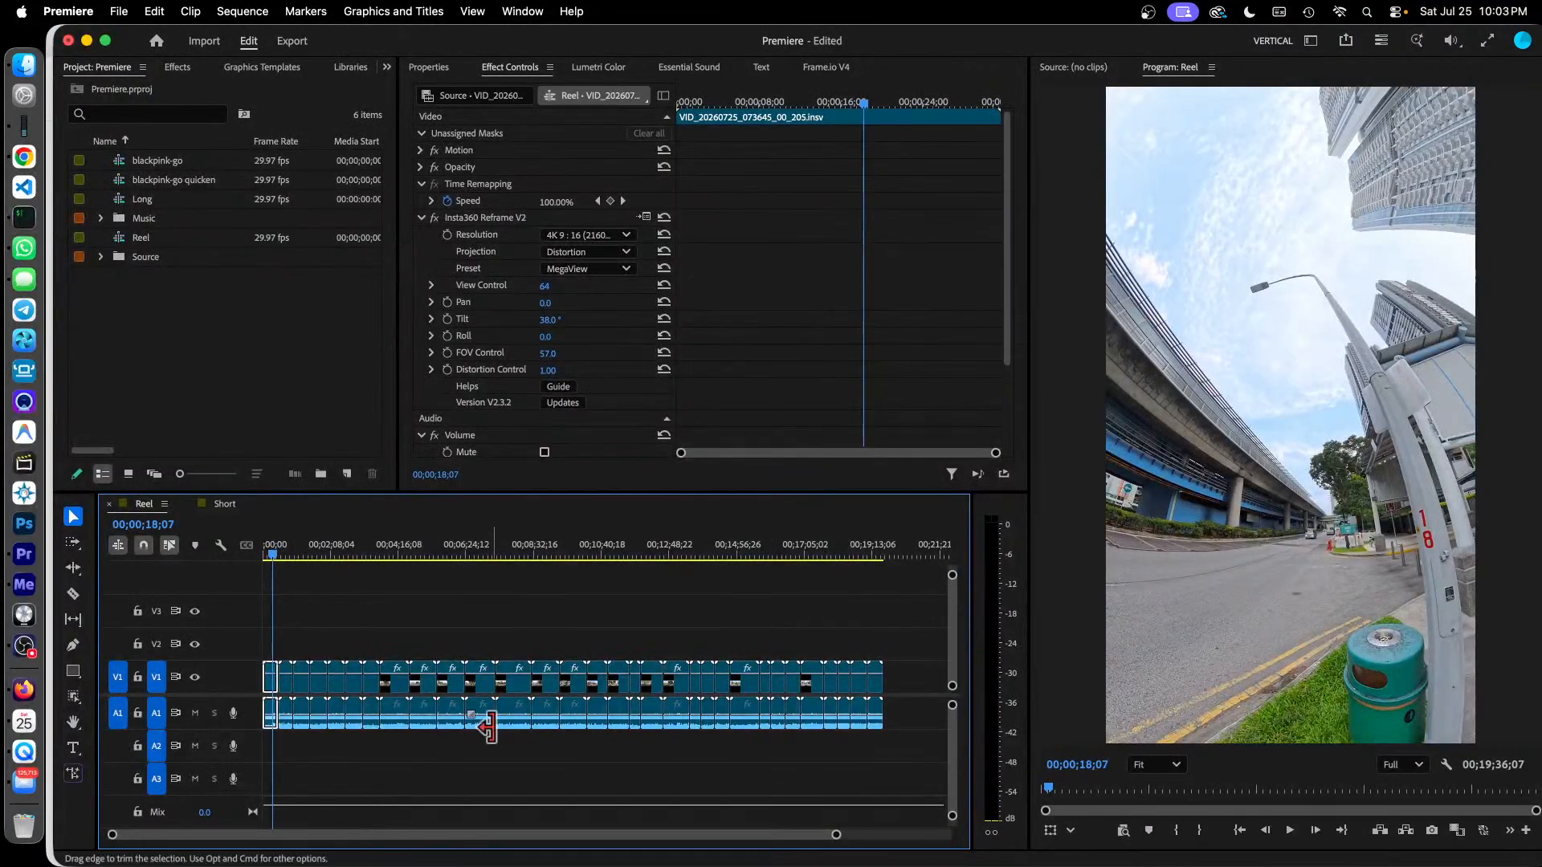
pyautogui.moveTo(835, 836); pyautogui.dragTo(529, 835)
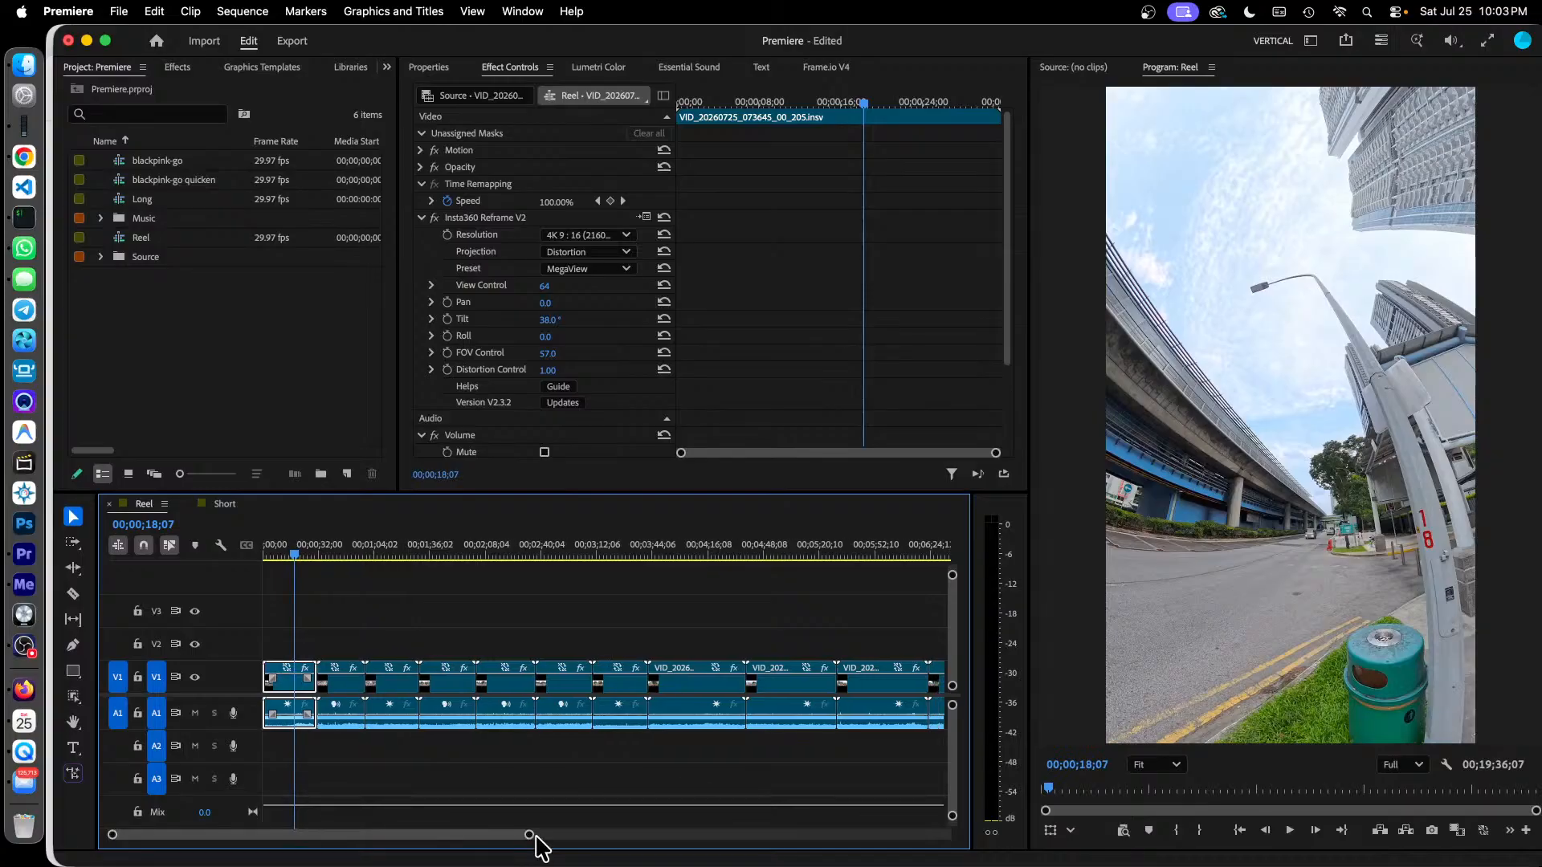
pyautogui.rightClick(286, 678)
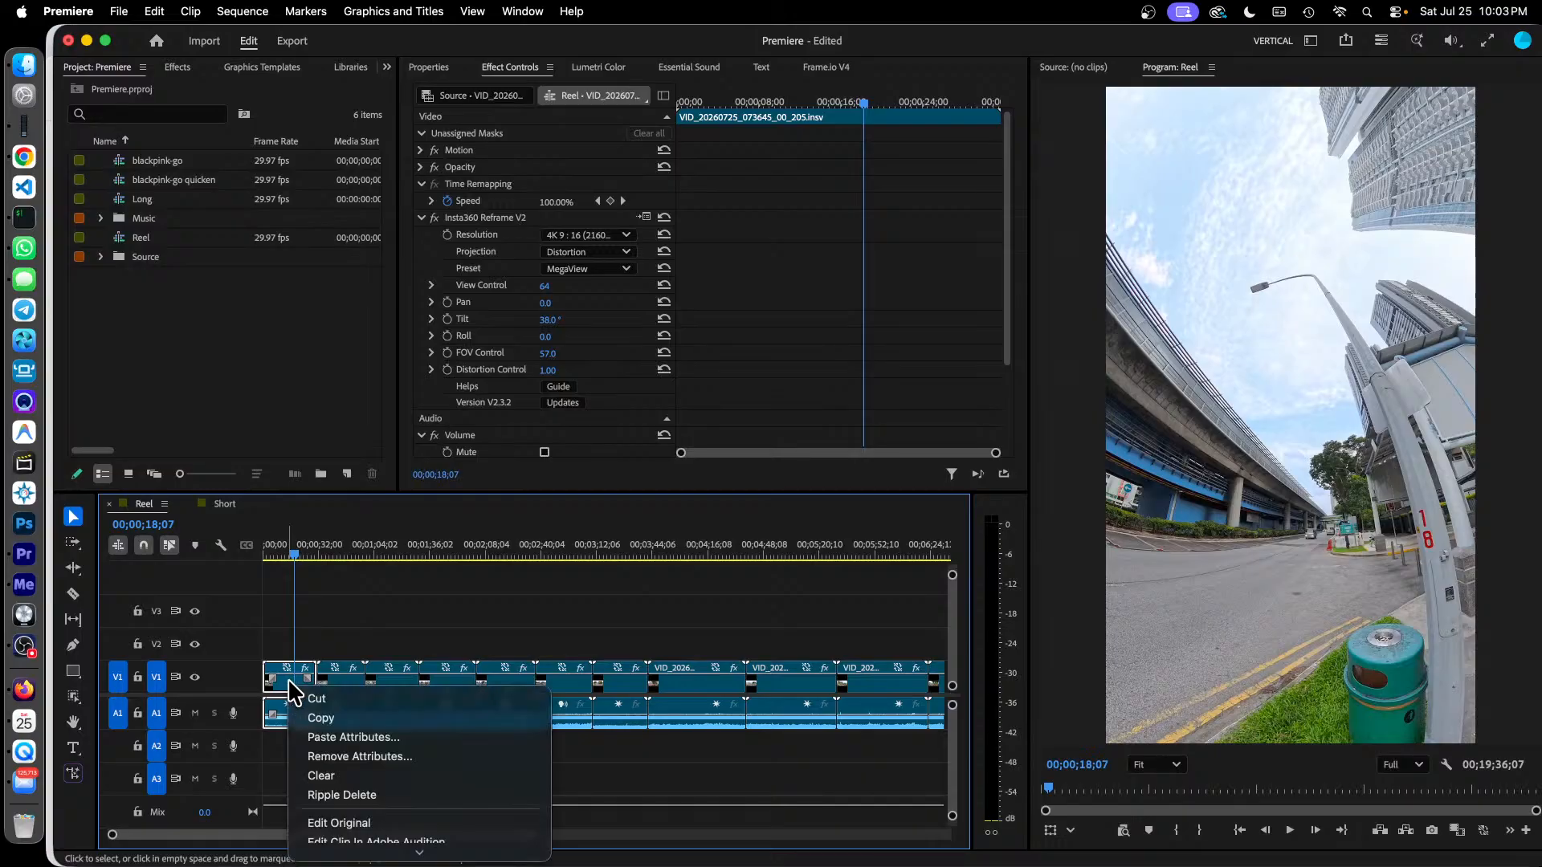
pyautogui.click(394, 777)
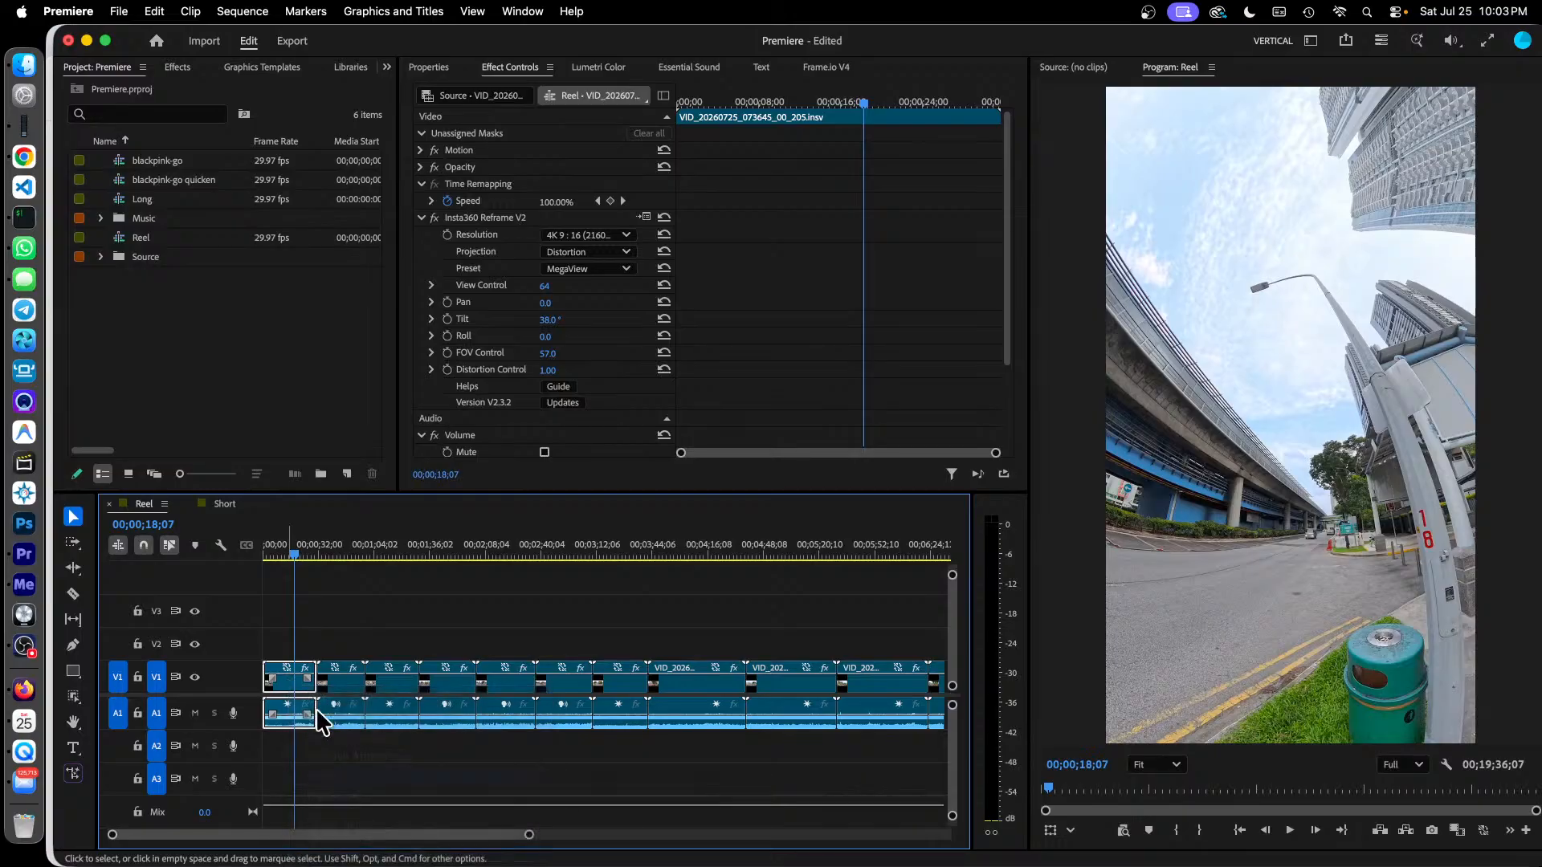
pyautogui.rightClick(283, 689)
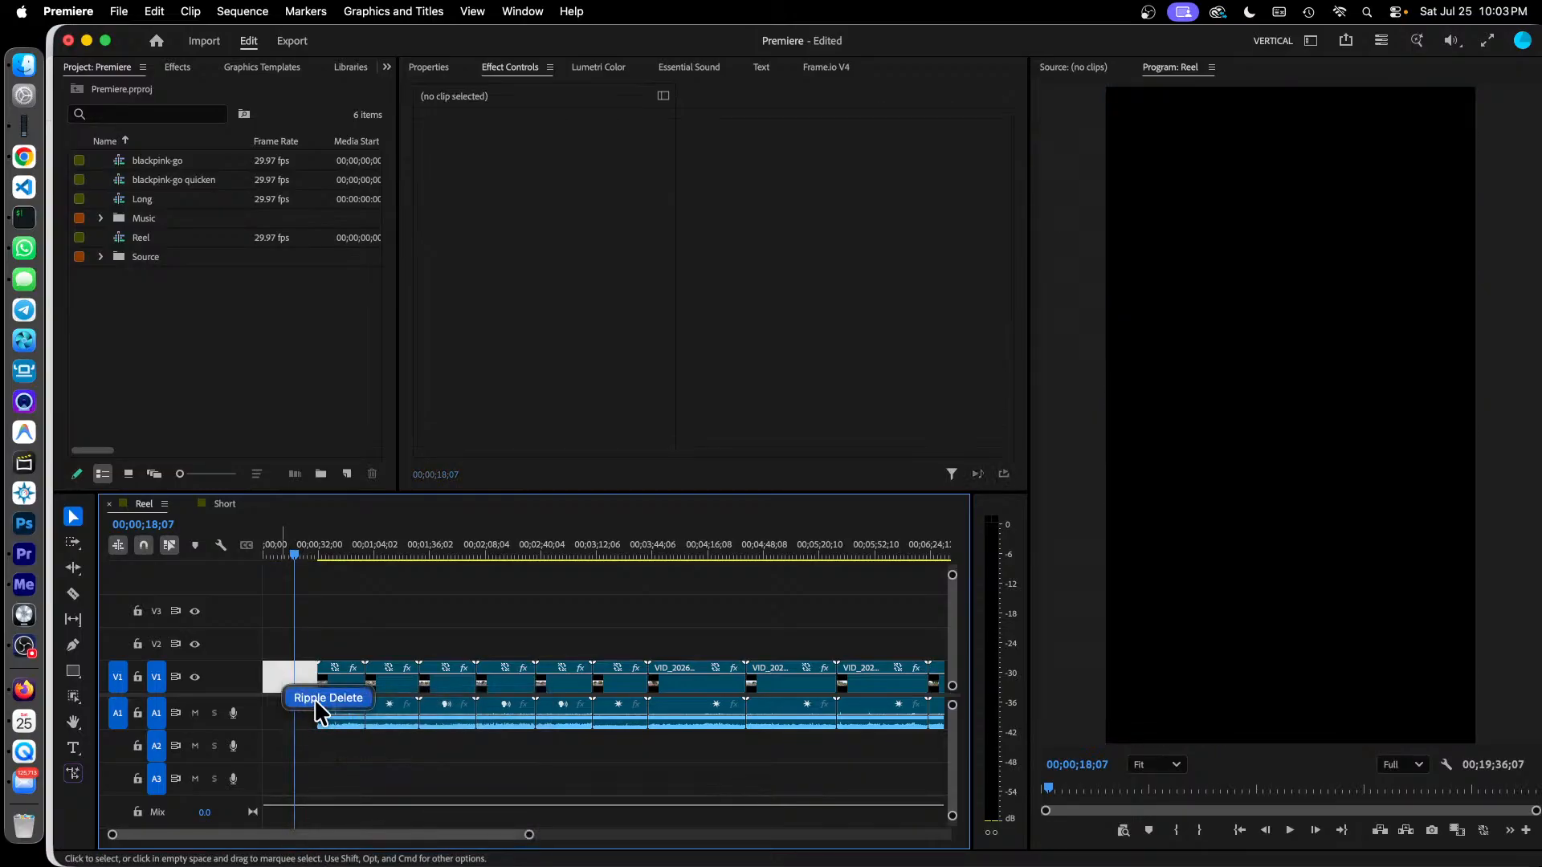
pyautogui.click(315, 698)
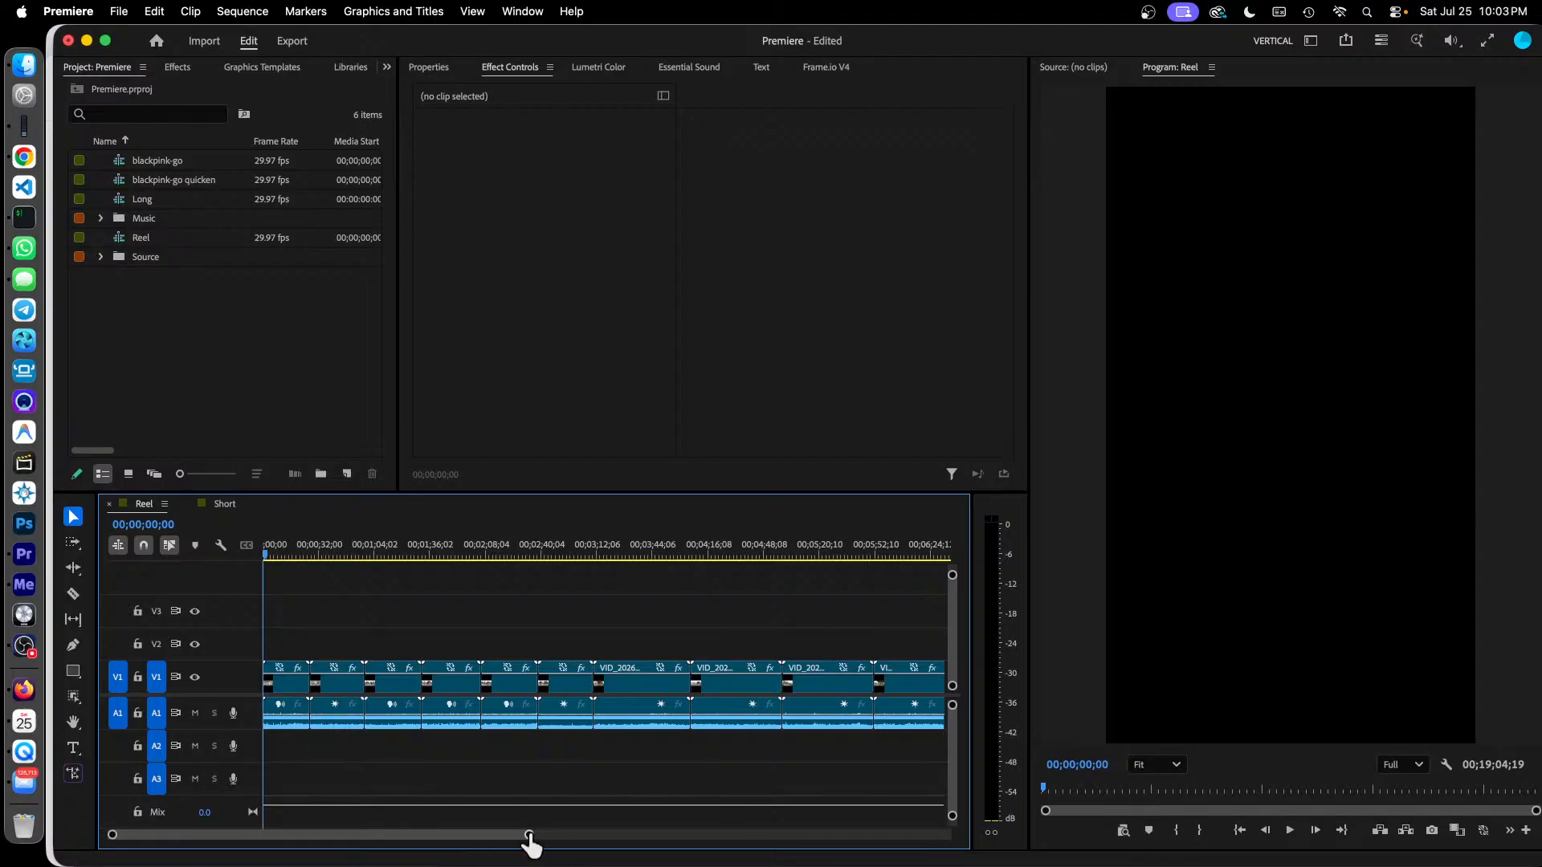
# Review the reframed footage of the first six clips in the Reel sequence one by one to judge each clip's framing.
pyautogui.moveTo(529, 835); pyautogui.dragTo(430, 835)
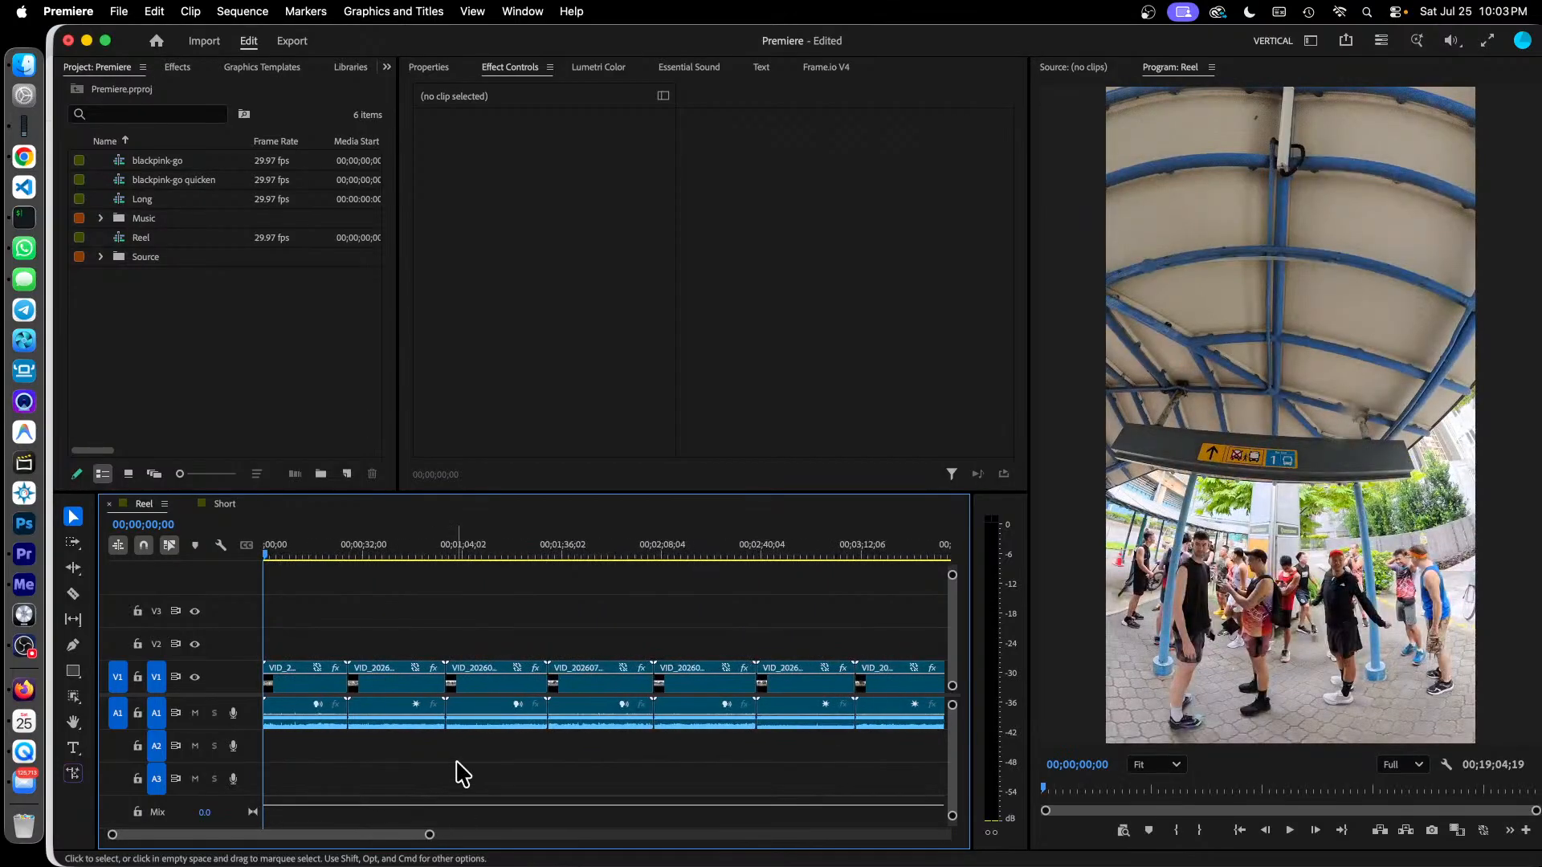
pyautogui.click(306, 551)
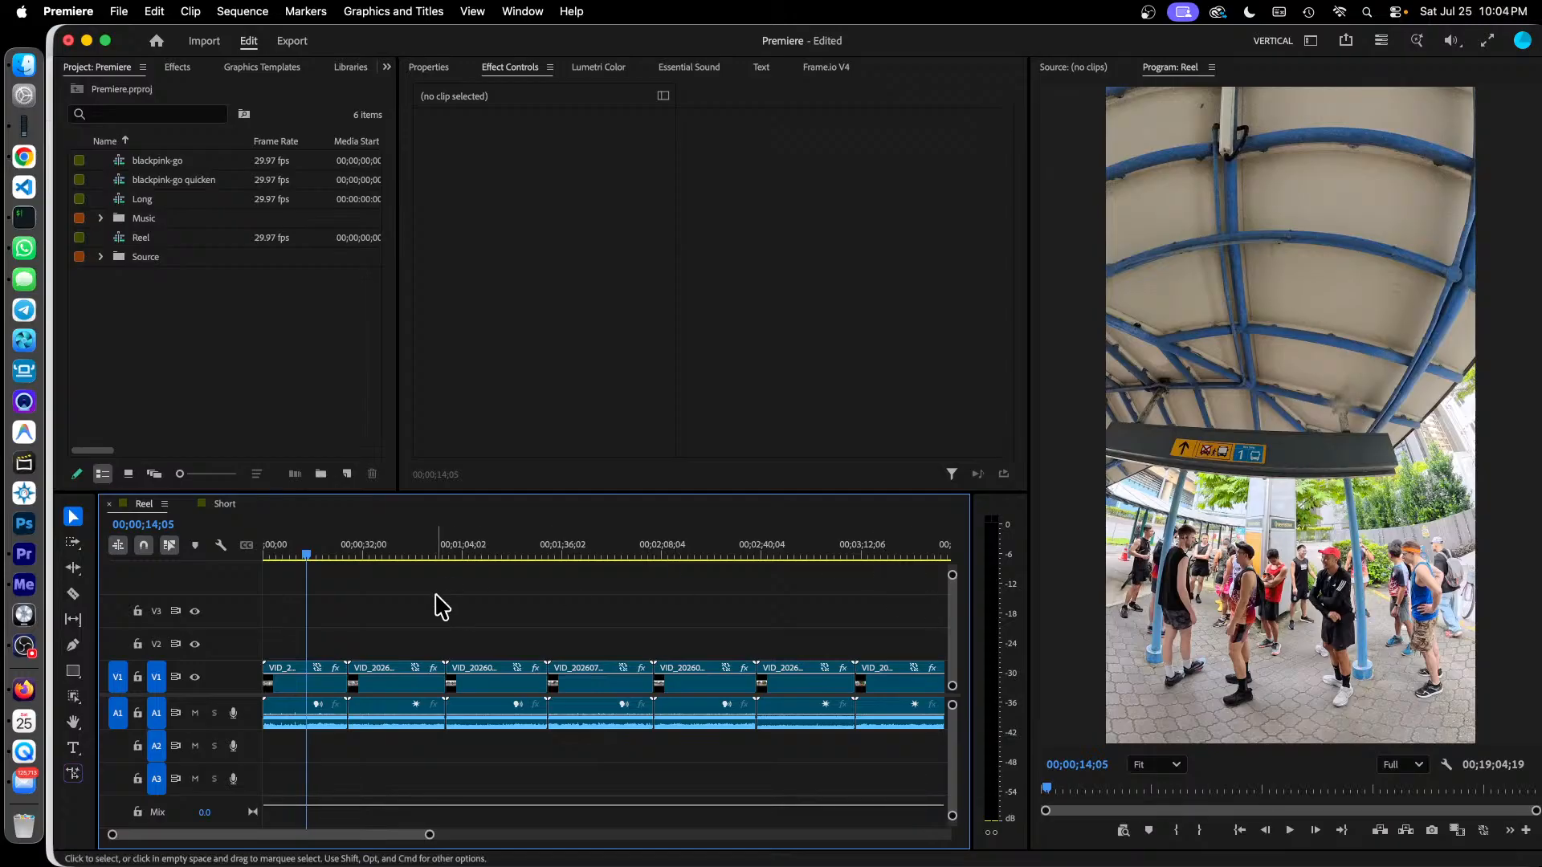
pyautogui.click(367, 554)
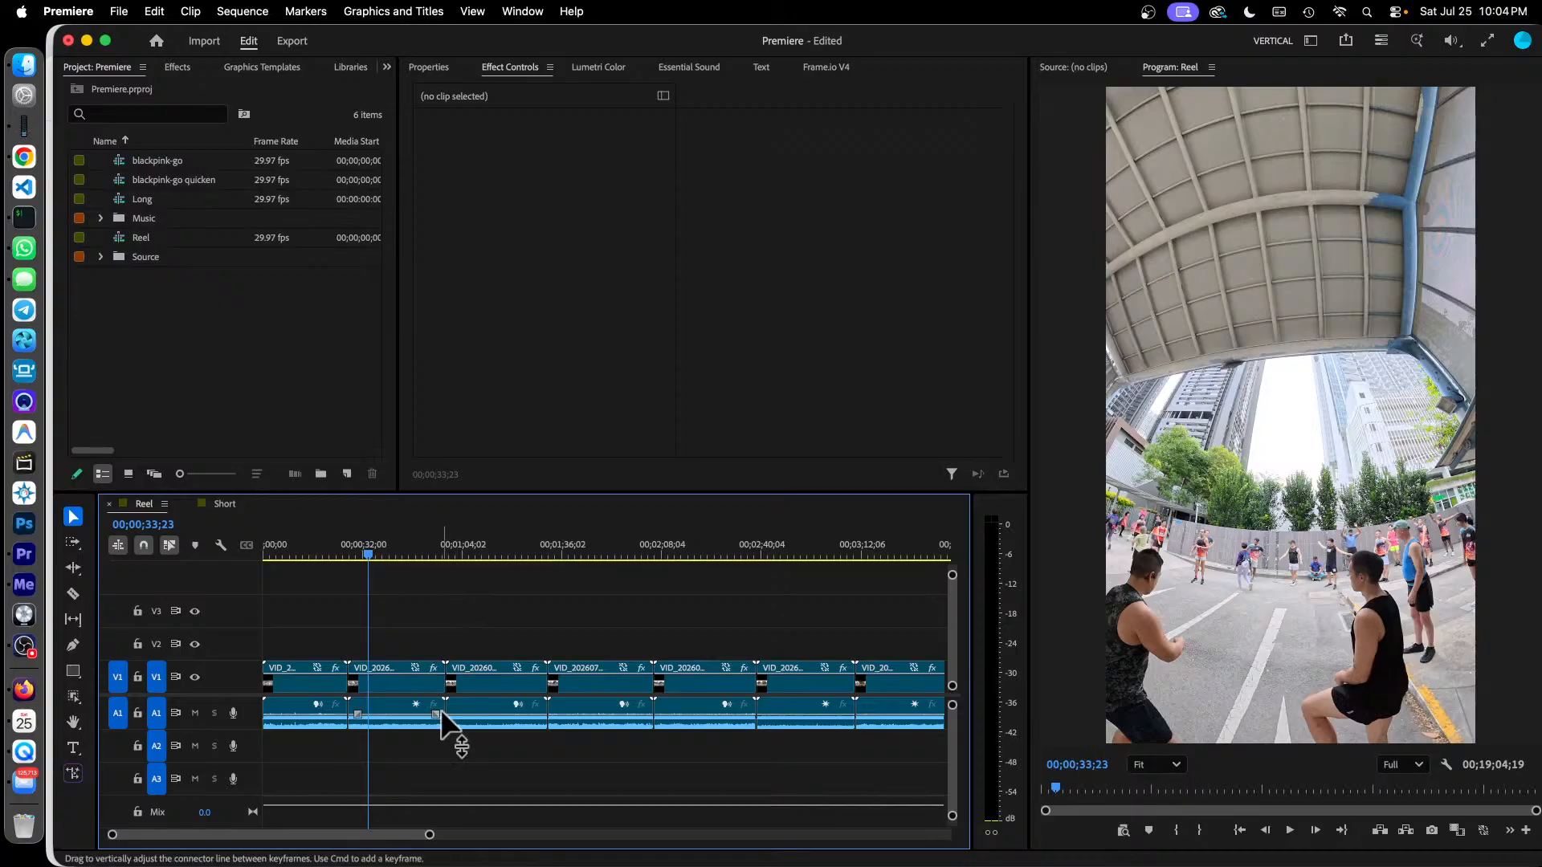
pyautogui.click(412, 685)
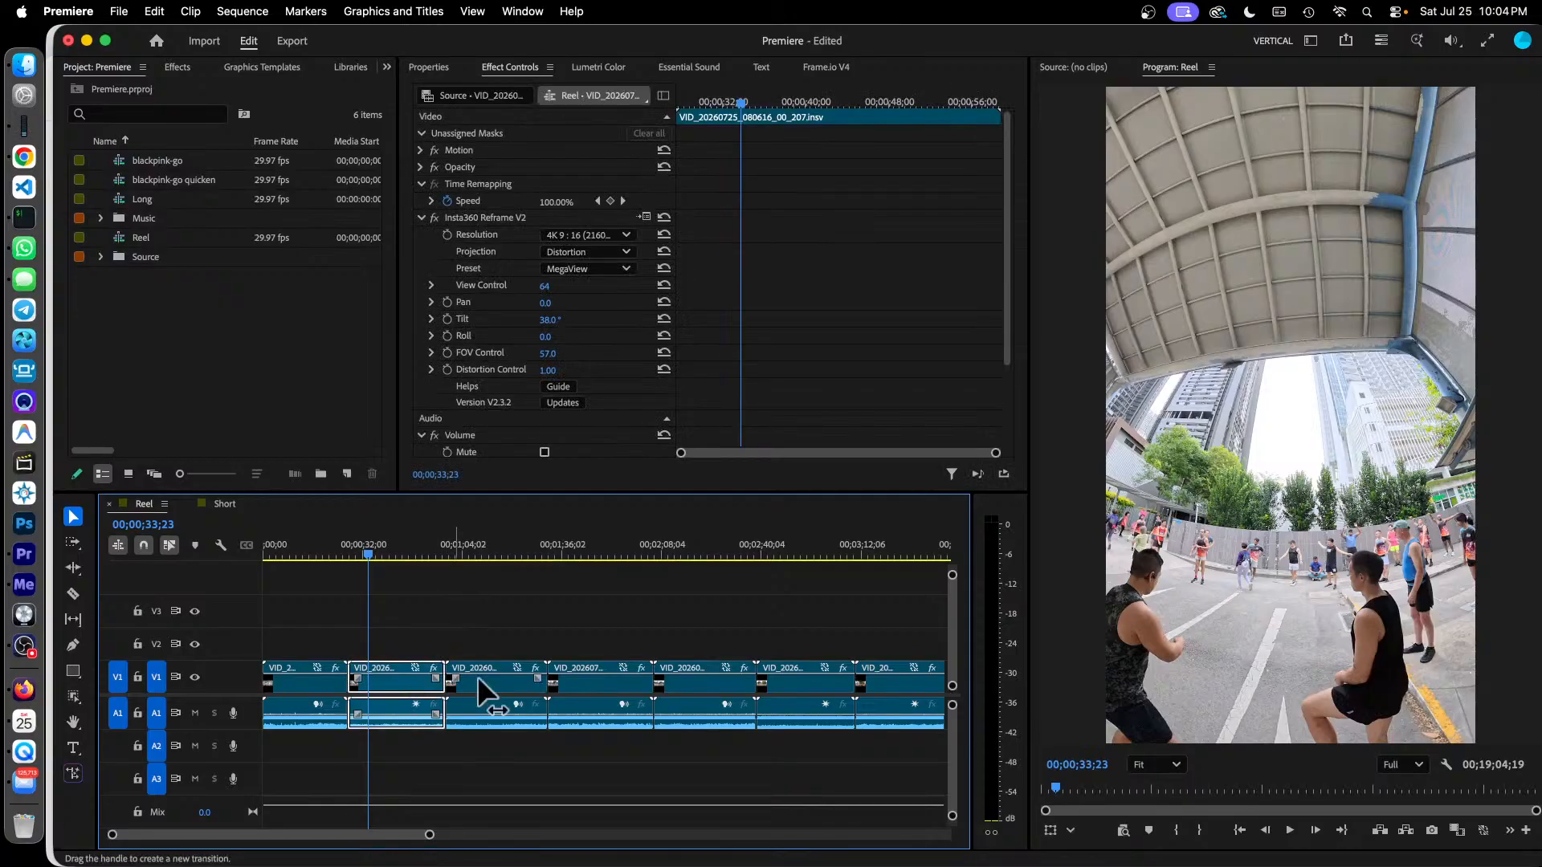
pyautogui.click(501, 554)
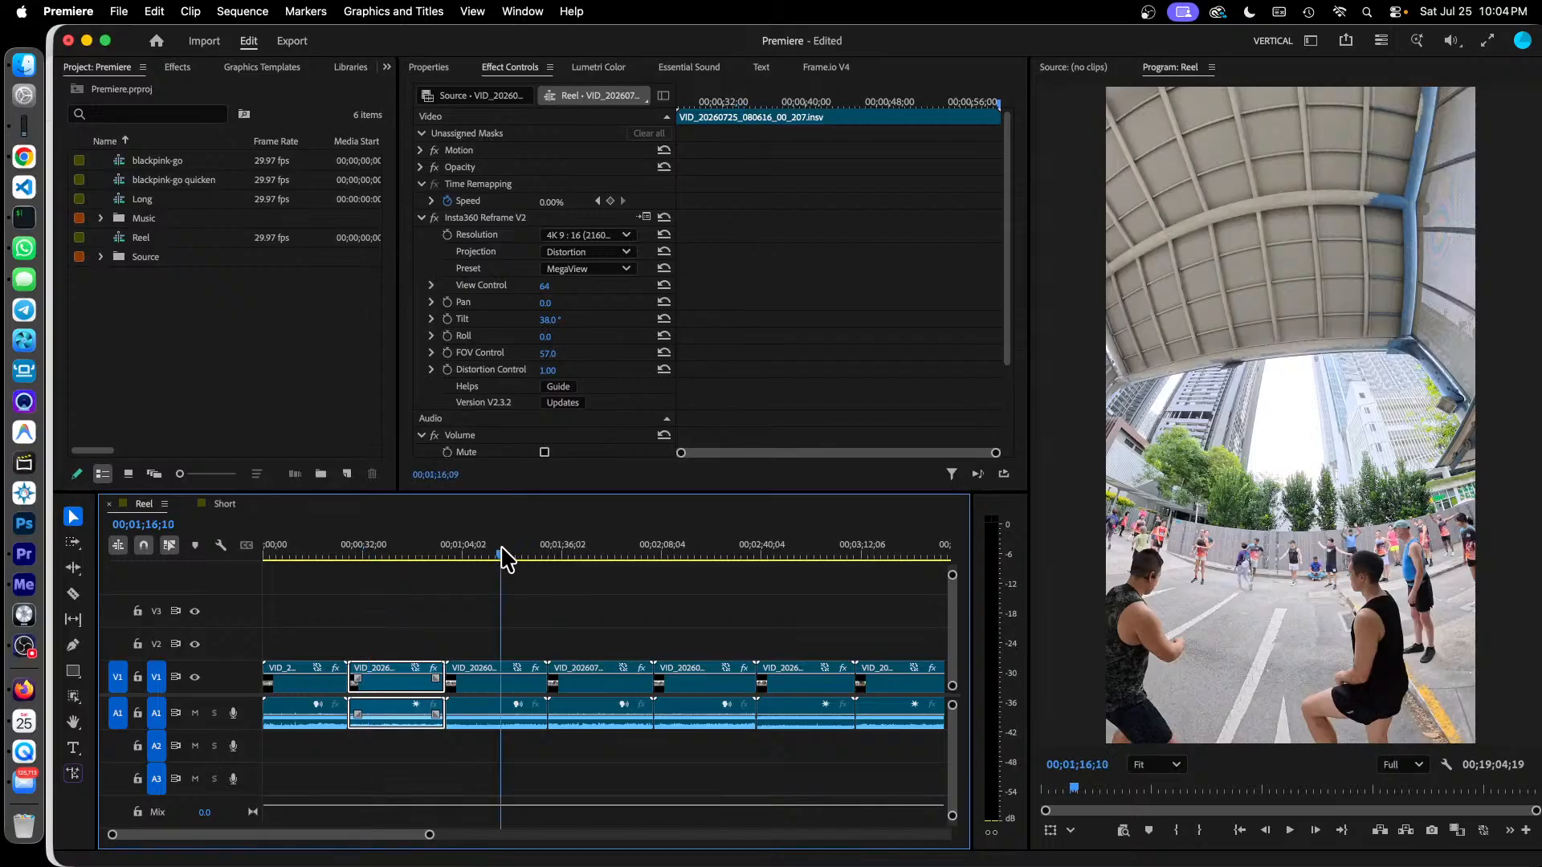
pyautogui.click(488, 683)
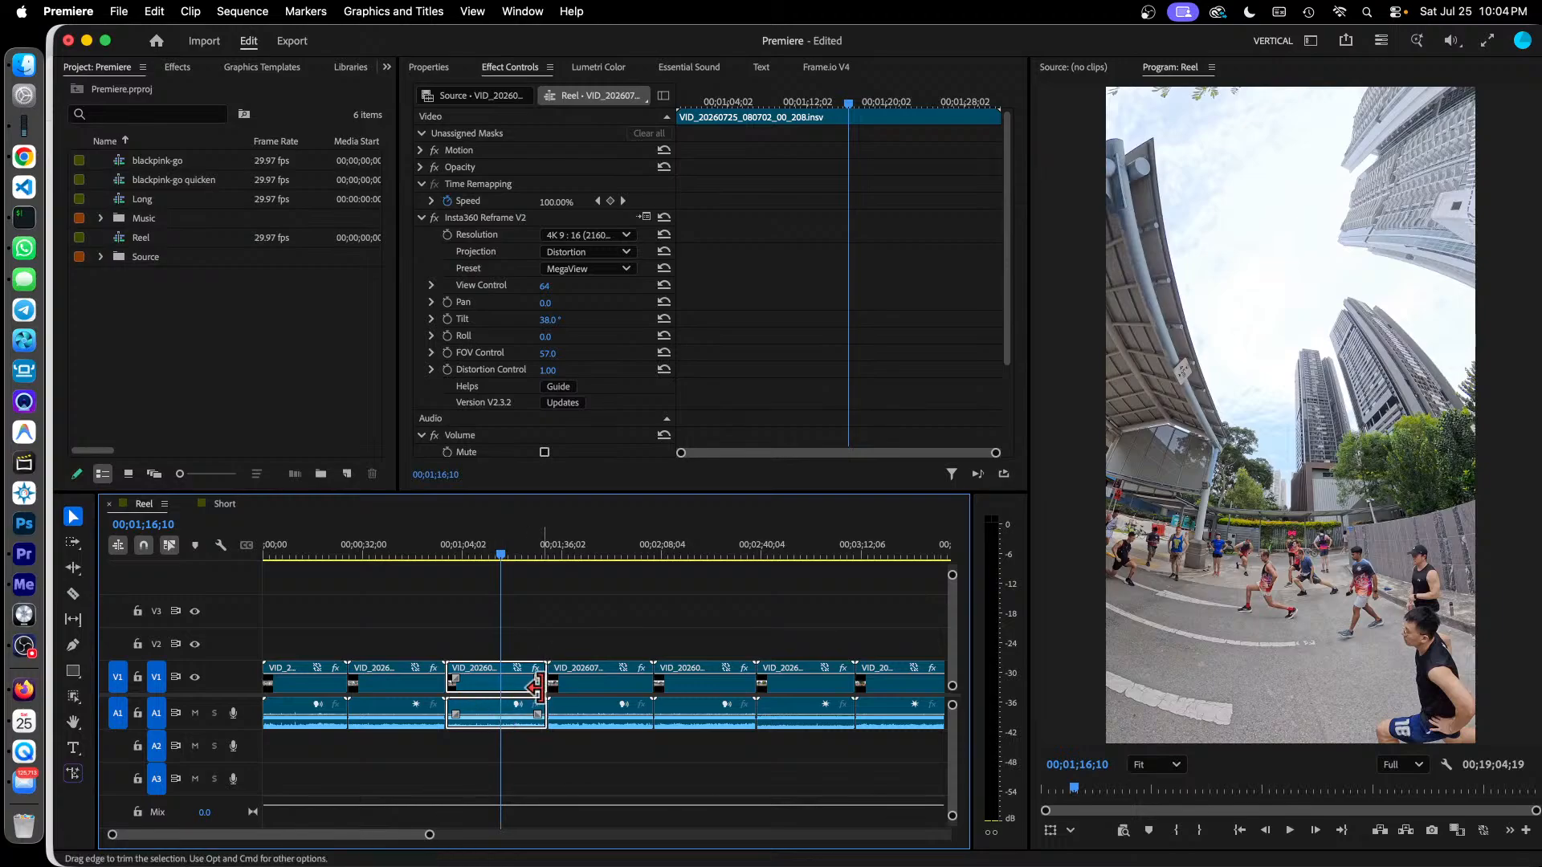
pyautogui.click(597, 550)
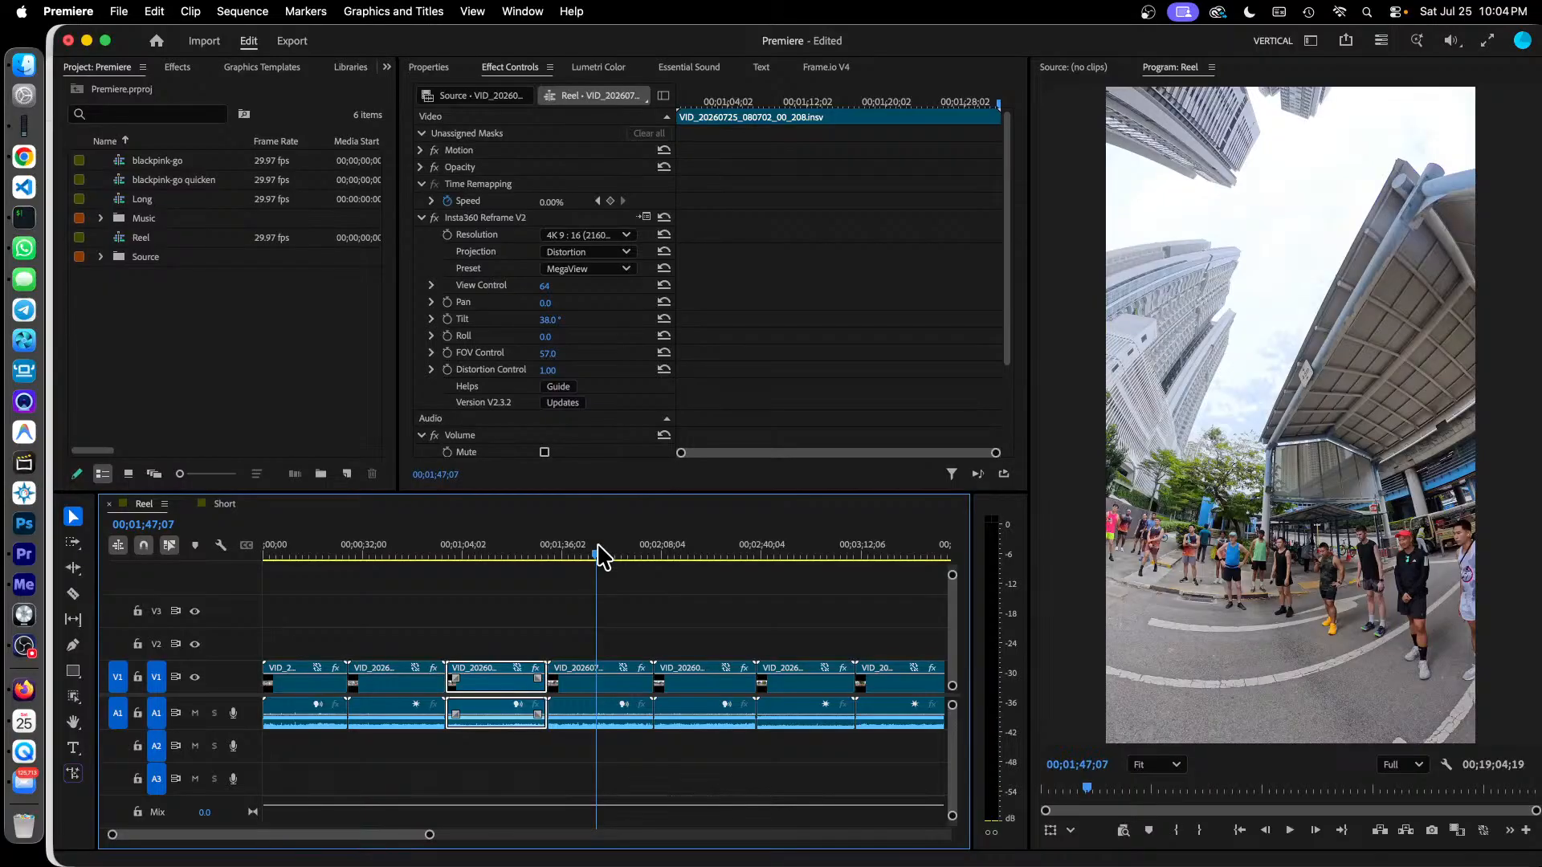
pyautogui.click(582, 685)
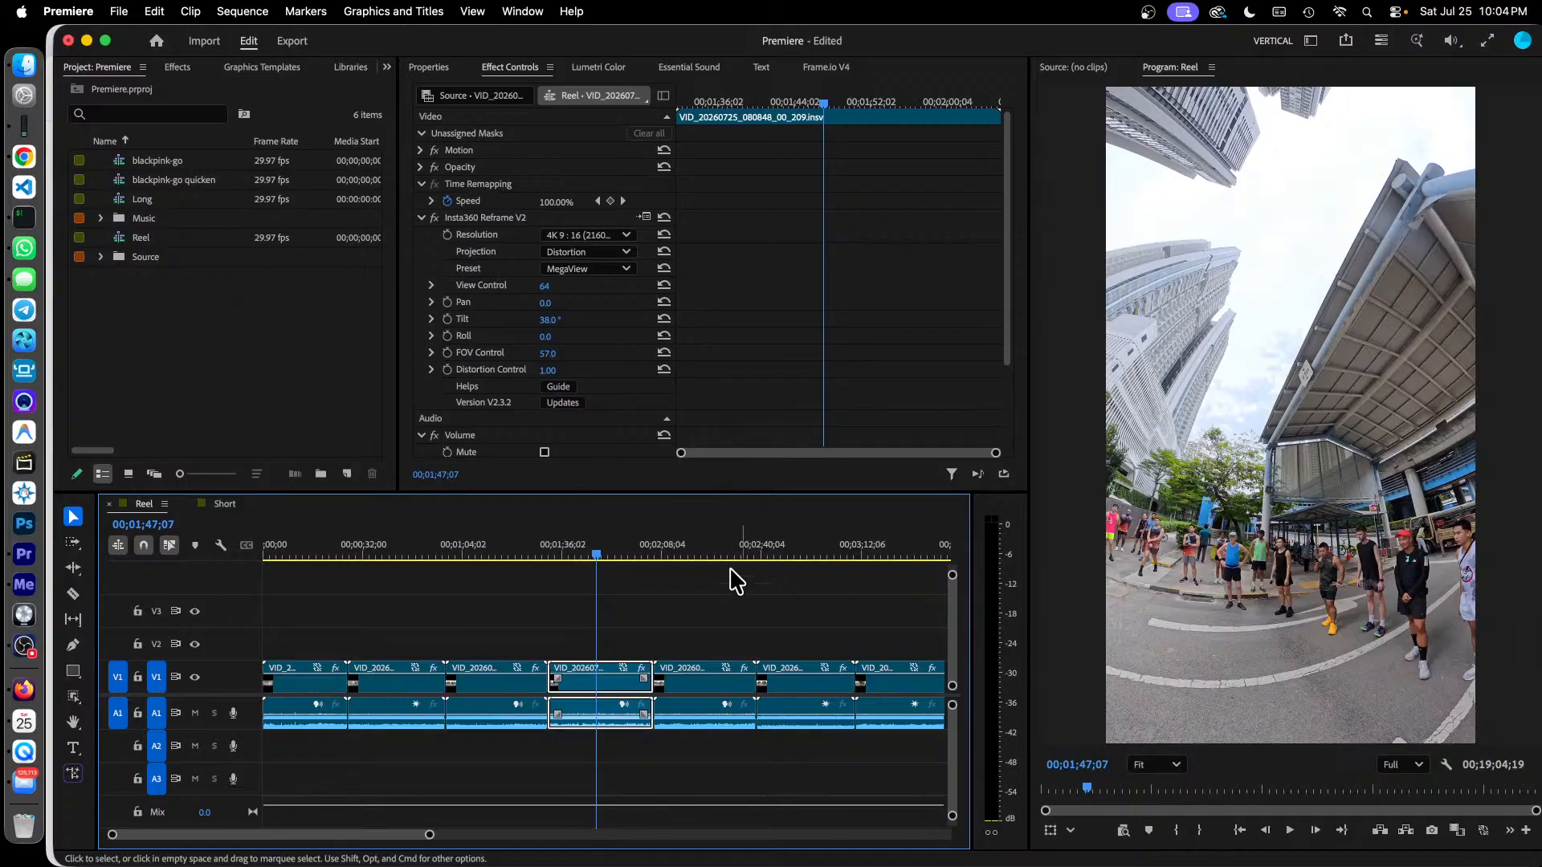
pyautogui.click(702, 554)
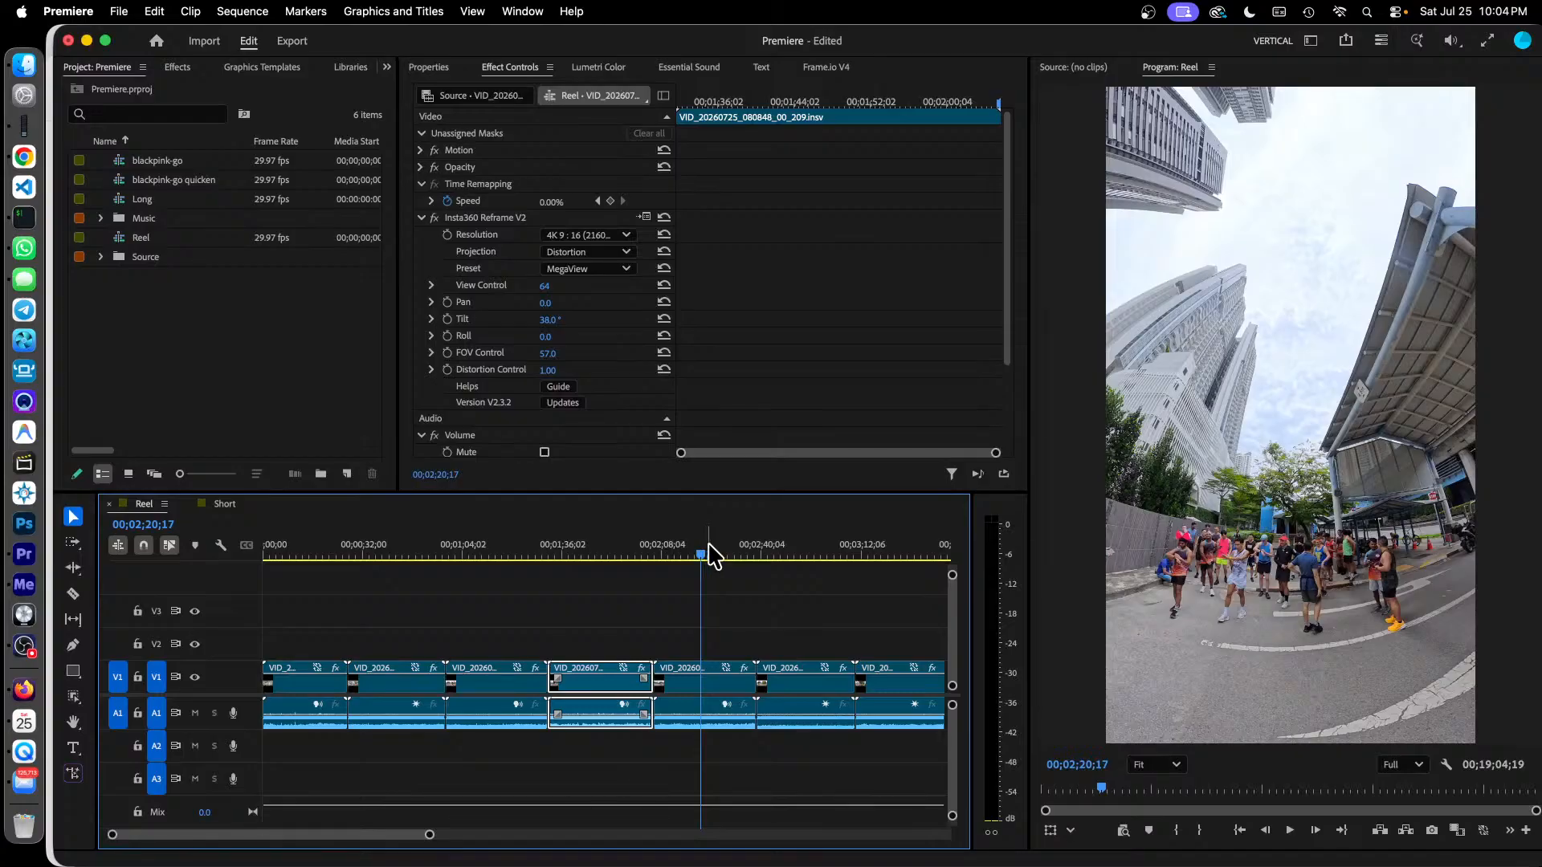
pyautogui.moveTo(700, 554)
pyautogui.mouseDown()
pyautogui.moveTo(678, 560)
pyautogui.moveTo(726, 566)
pyautogui.mouseUp()
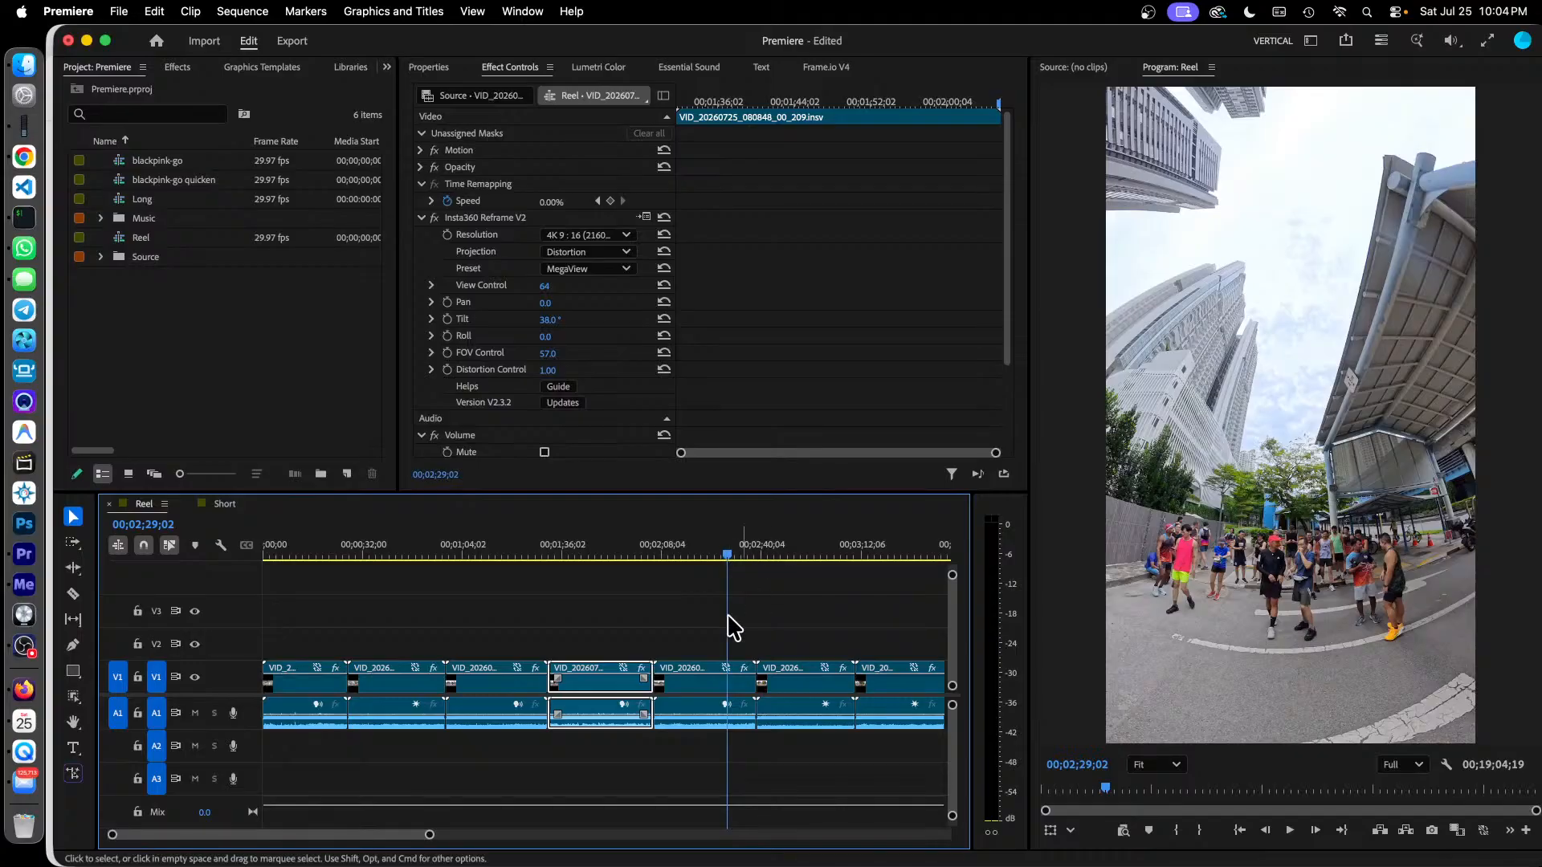
pyautogui.click(710, 689)
pyautogui.click(815, 689)
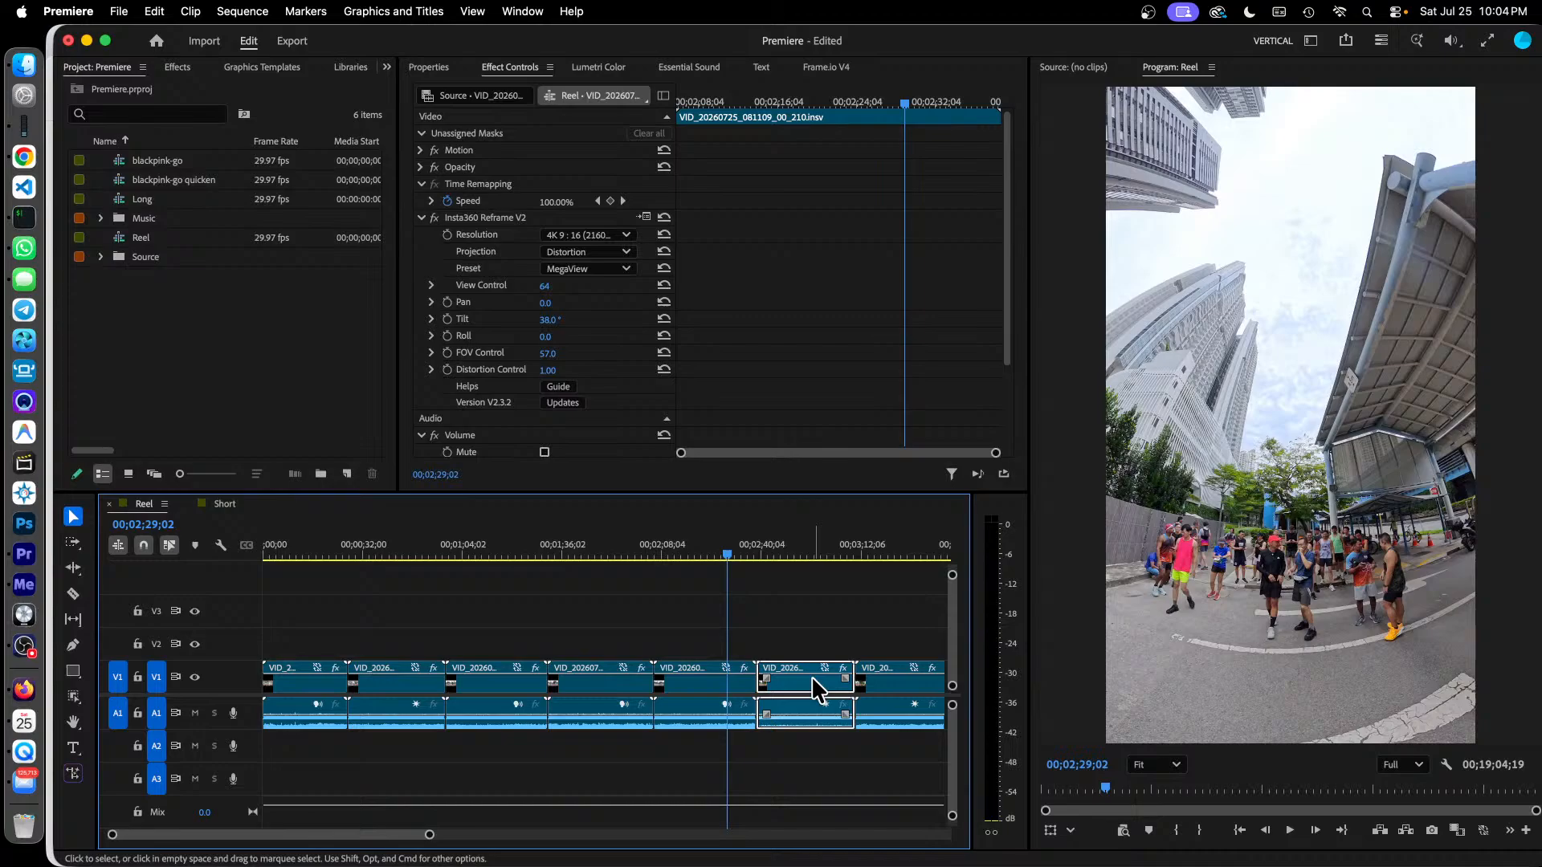
pyautogui.click(778, 548)
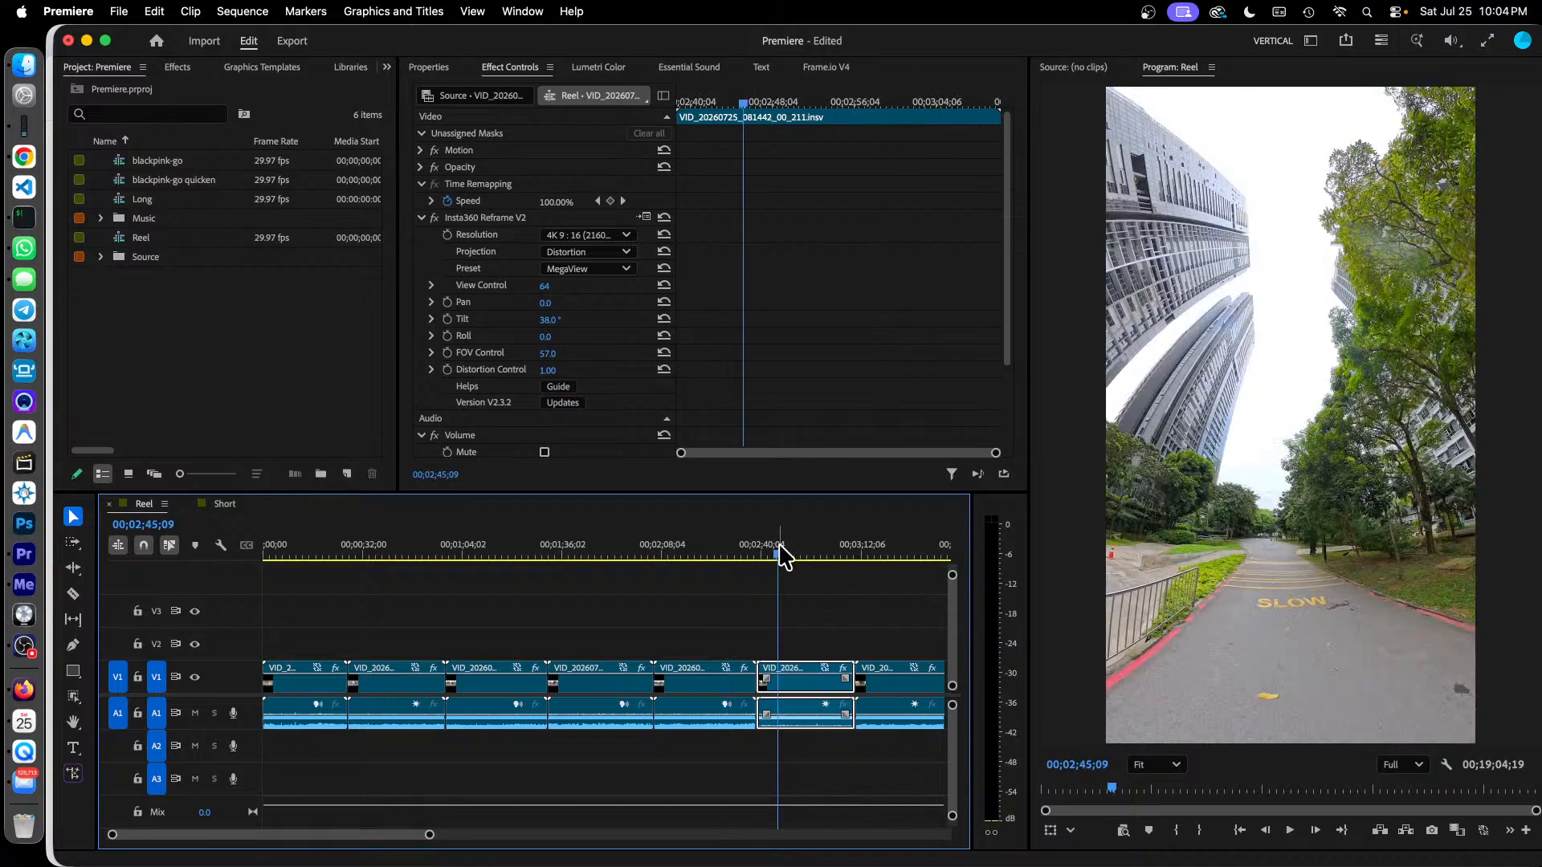
# Set the Insta360 Reframe V2 Pan of clip VID_20260725_081109_00_210.insv to 101° and preview from there to 00;02;59;14 in the following clip.
pyautogui.click(737, 553)
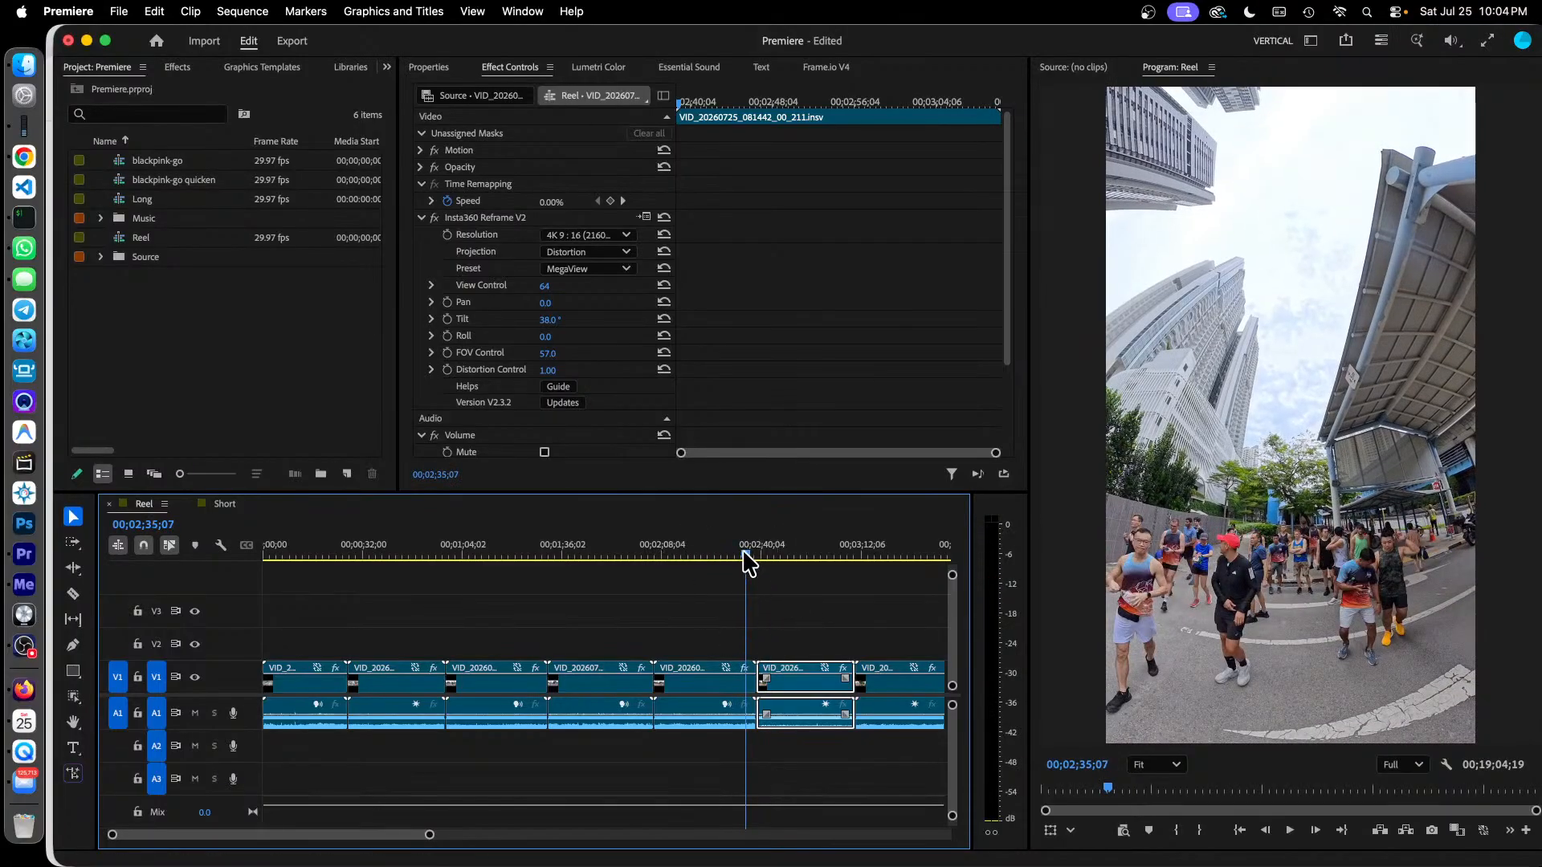
pyautogui.moveTo(746, 554); pyautogui.dragTo(719, 562)
pyautogui.click(694, 687)
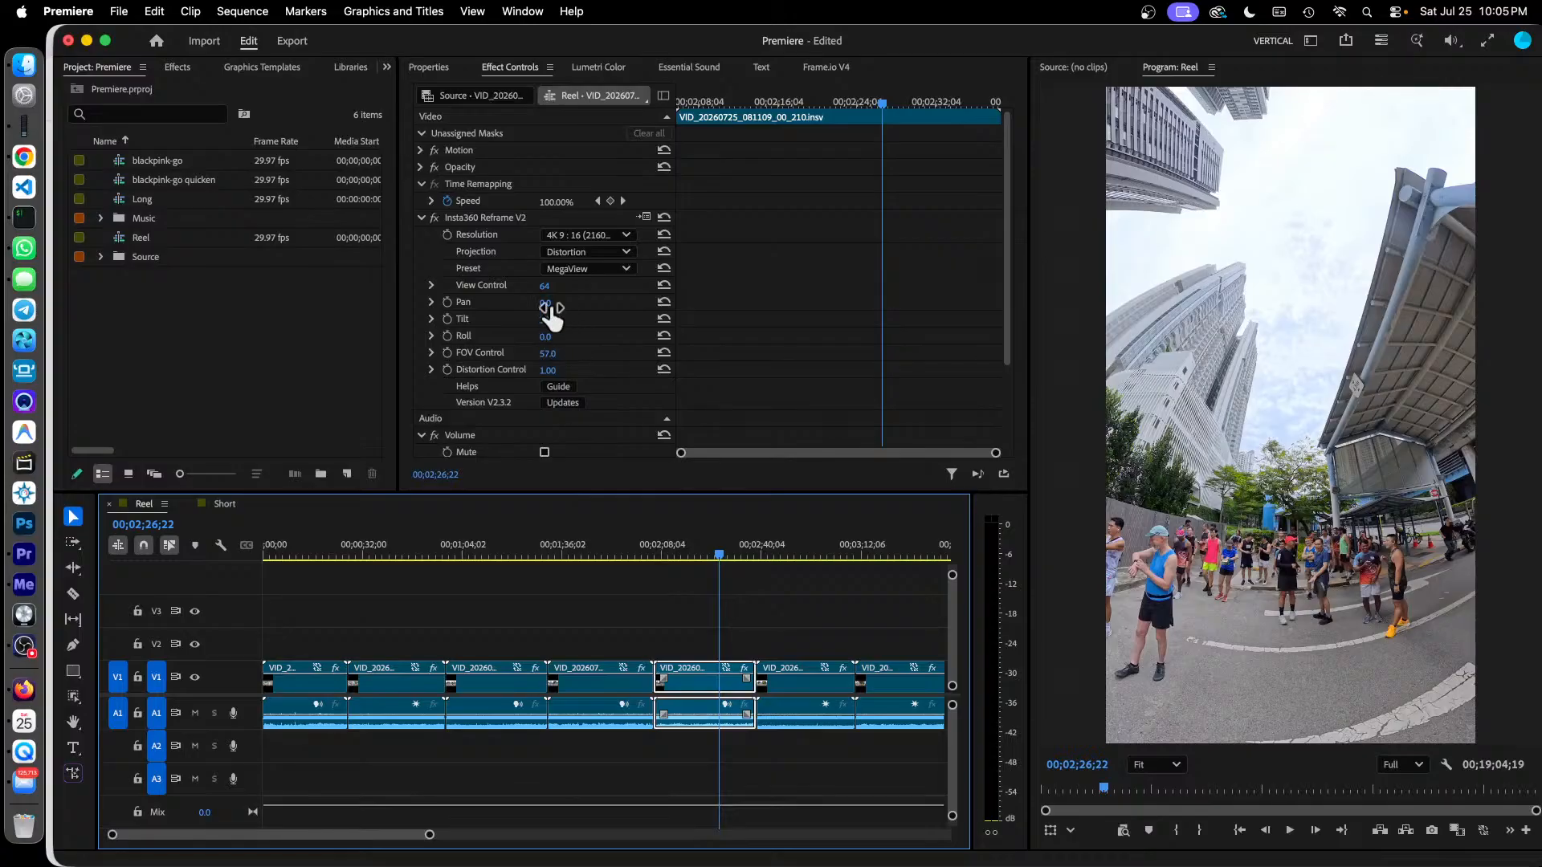
pyautogui.moveTo(551, 317); pyautogui.dragTo(632, 318)
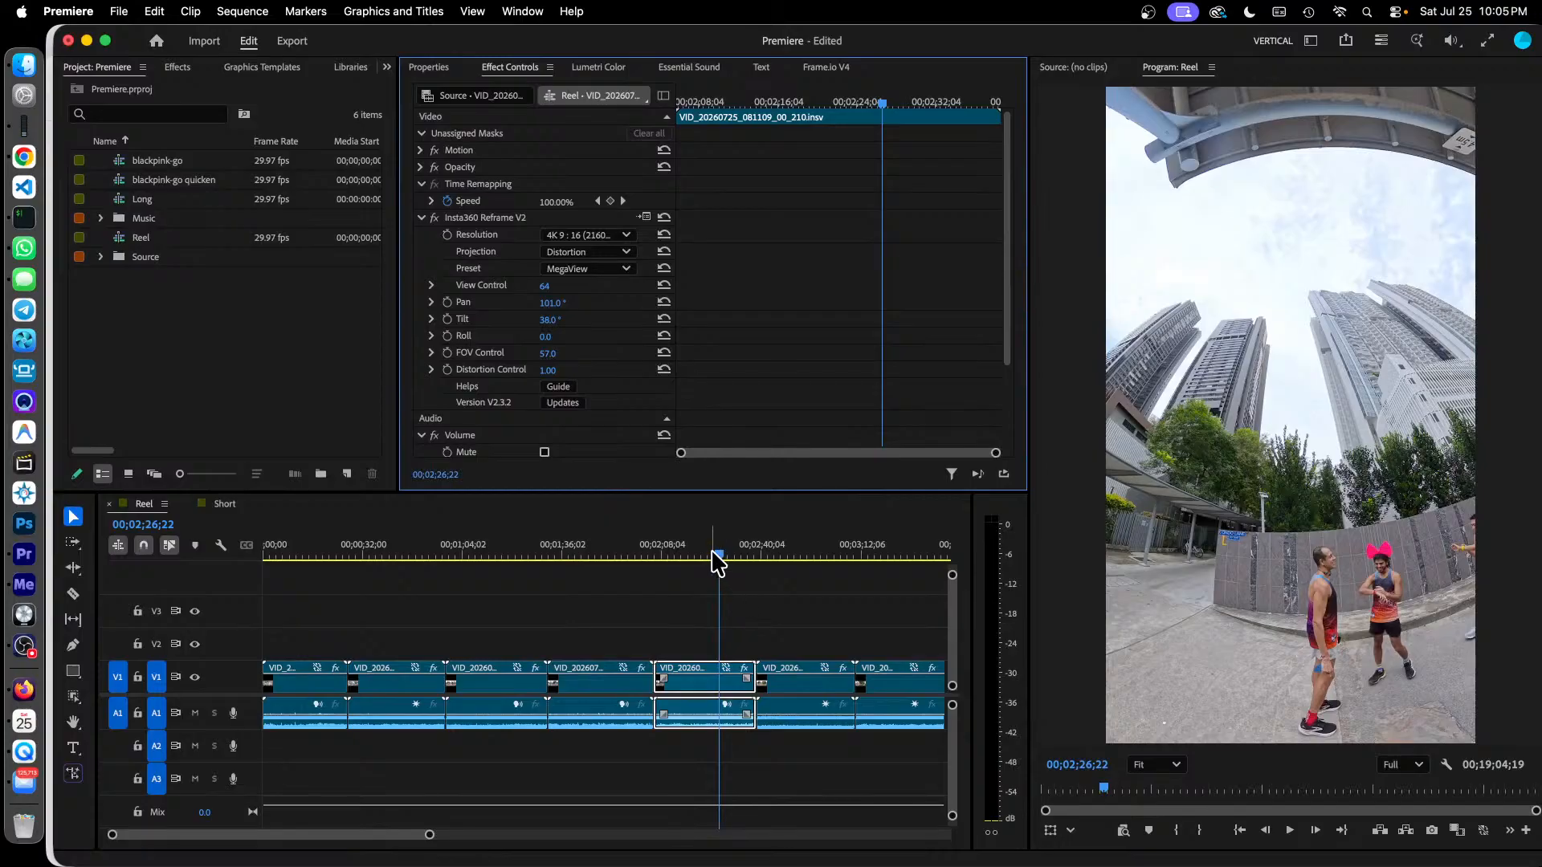
pyautogui.moveTo(717, 562); pyautogui.dragTo(759, 573)
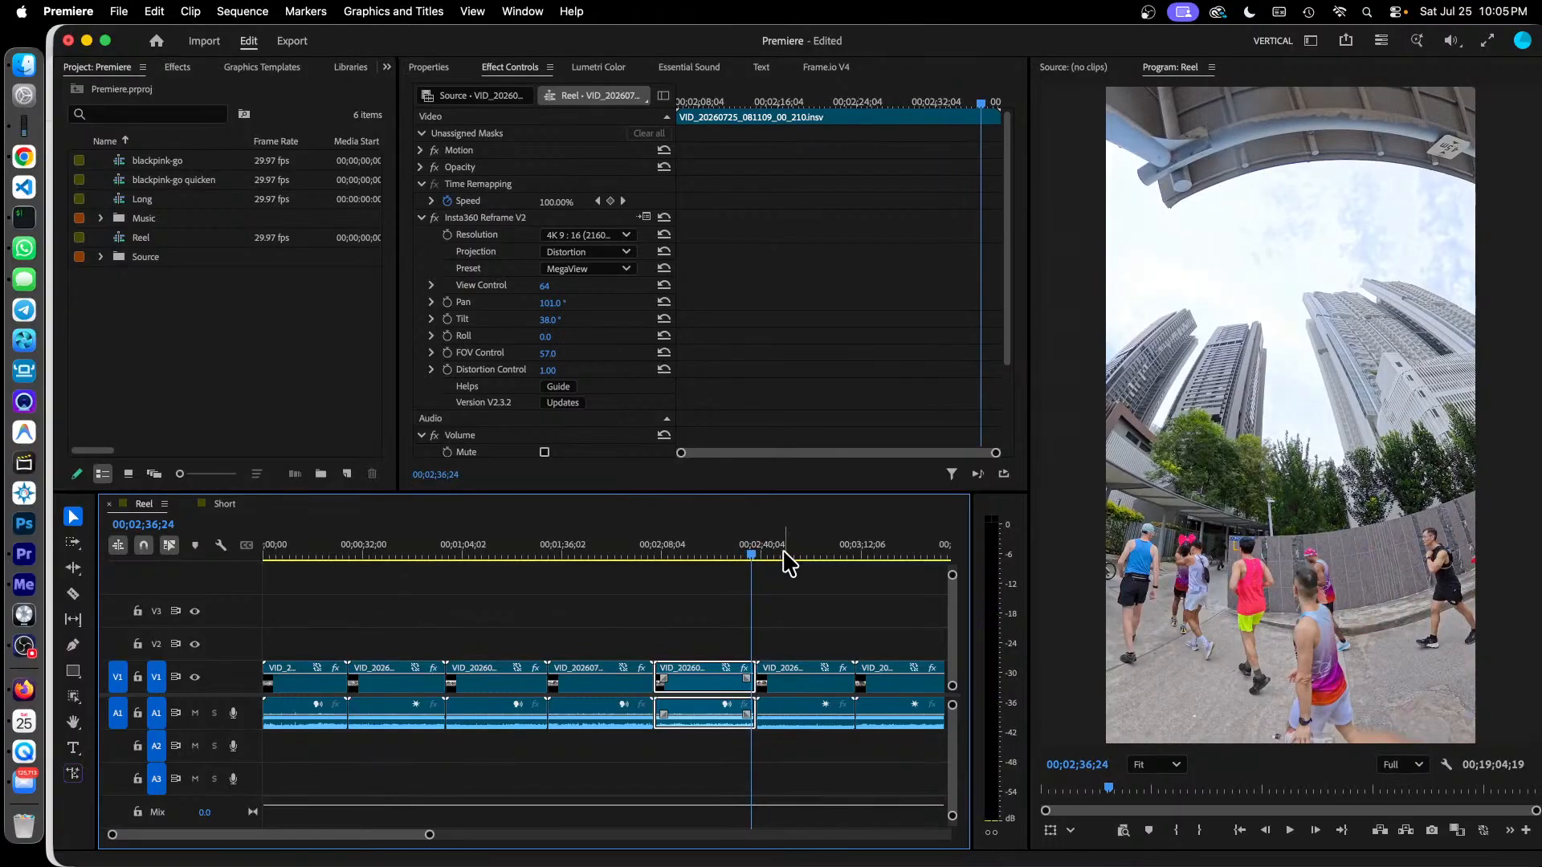
pyautogui.click(784, 553)
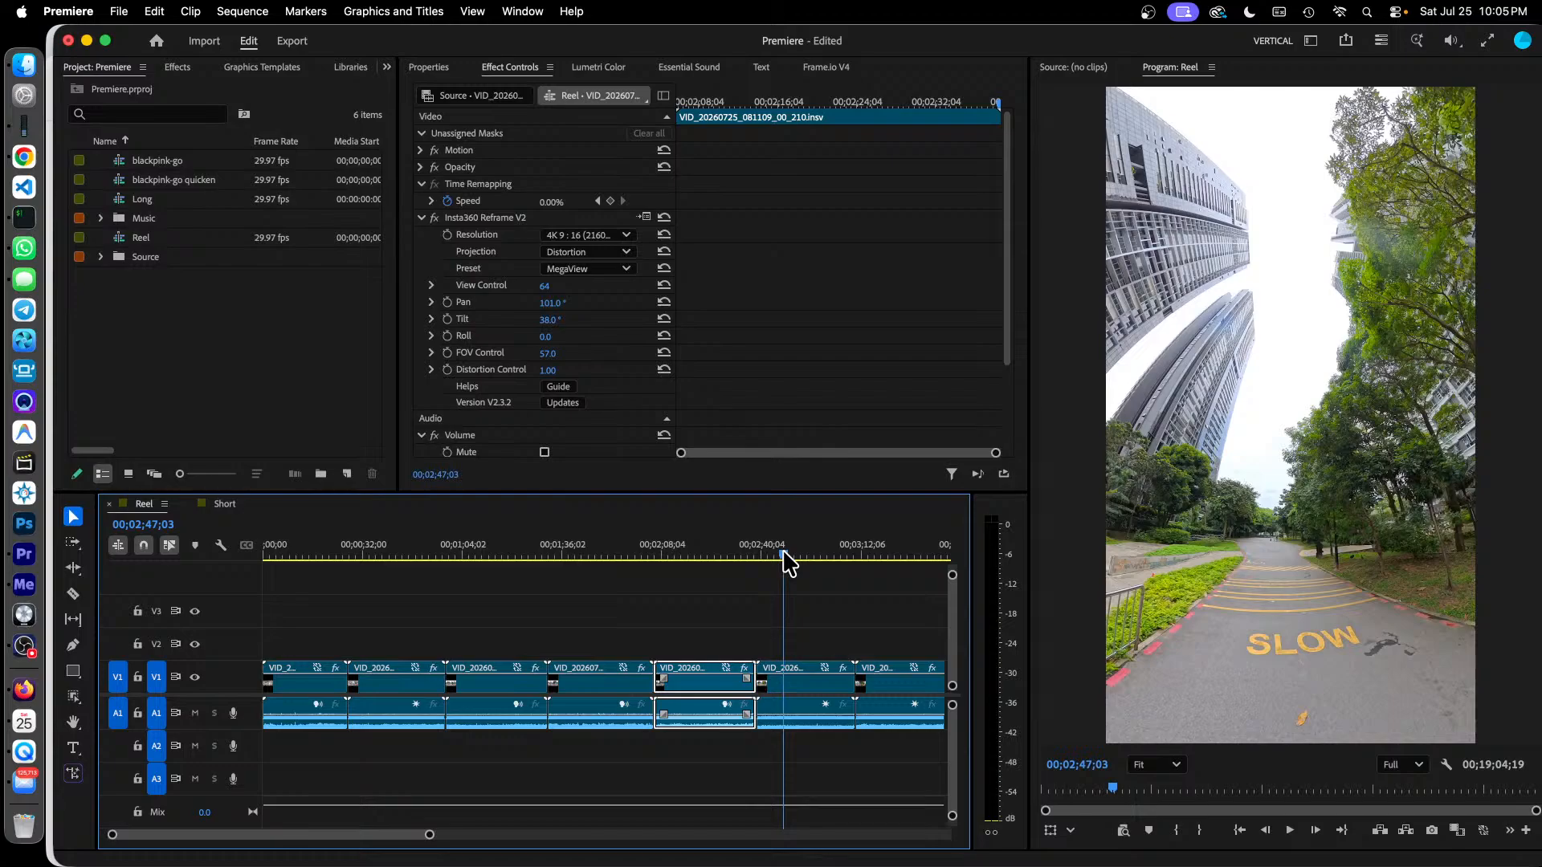
pyautogui.moveTo(785, 554); pyautogui.dragTo(823, 557)
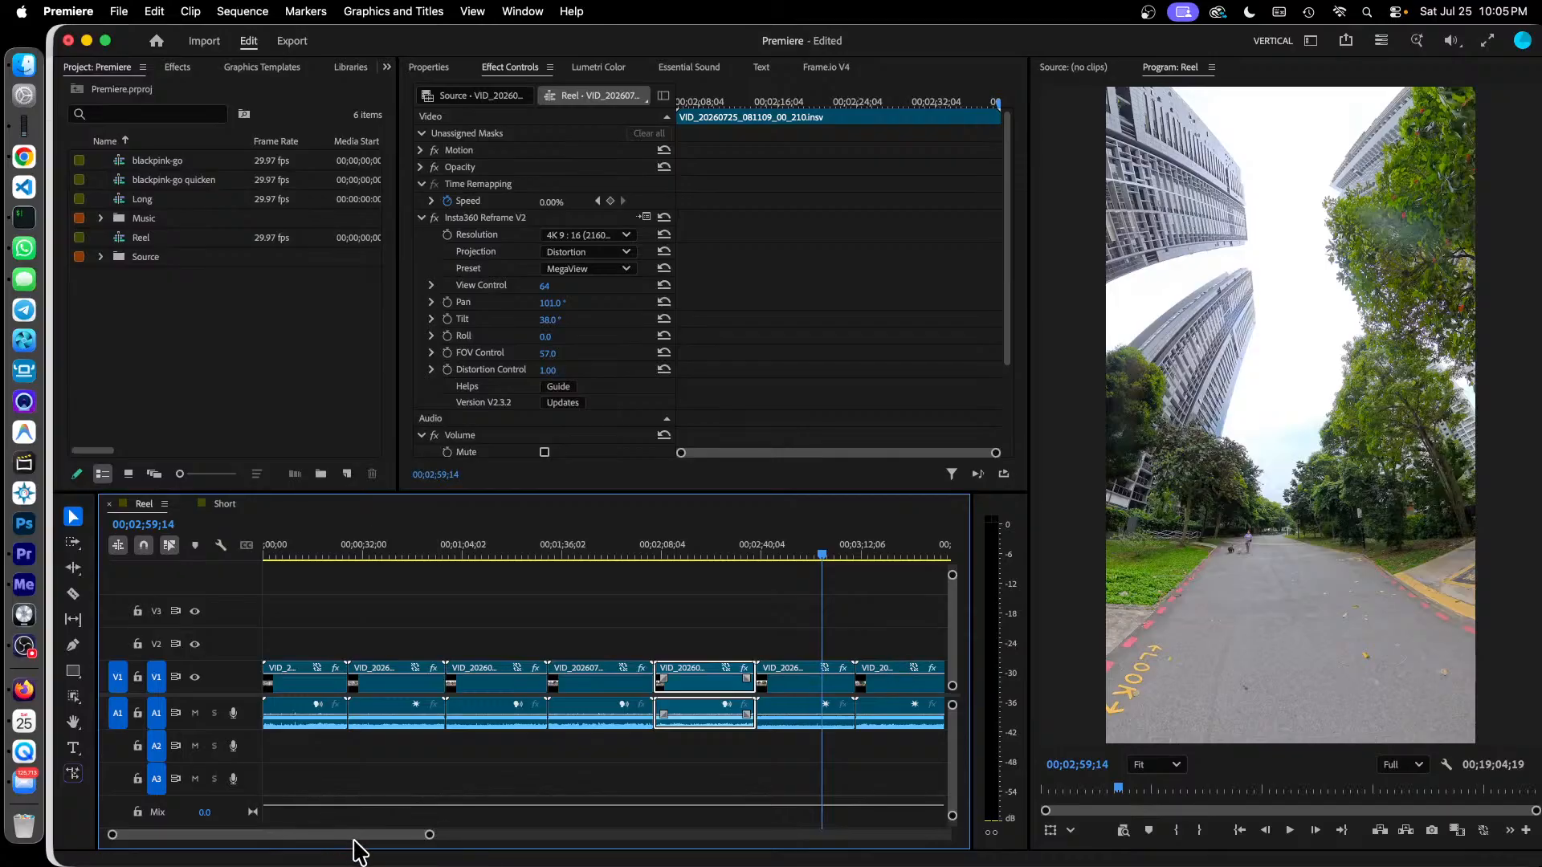
# Recheck the framing of the second to fourth clips, trying a Pan of 59° on the fourth and setting it back to 0°.
pyautogui.click(388, 691)
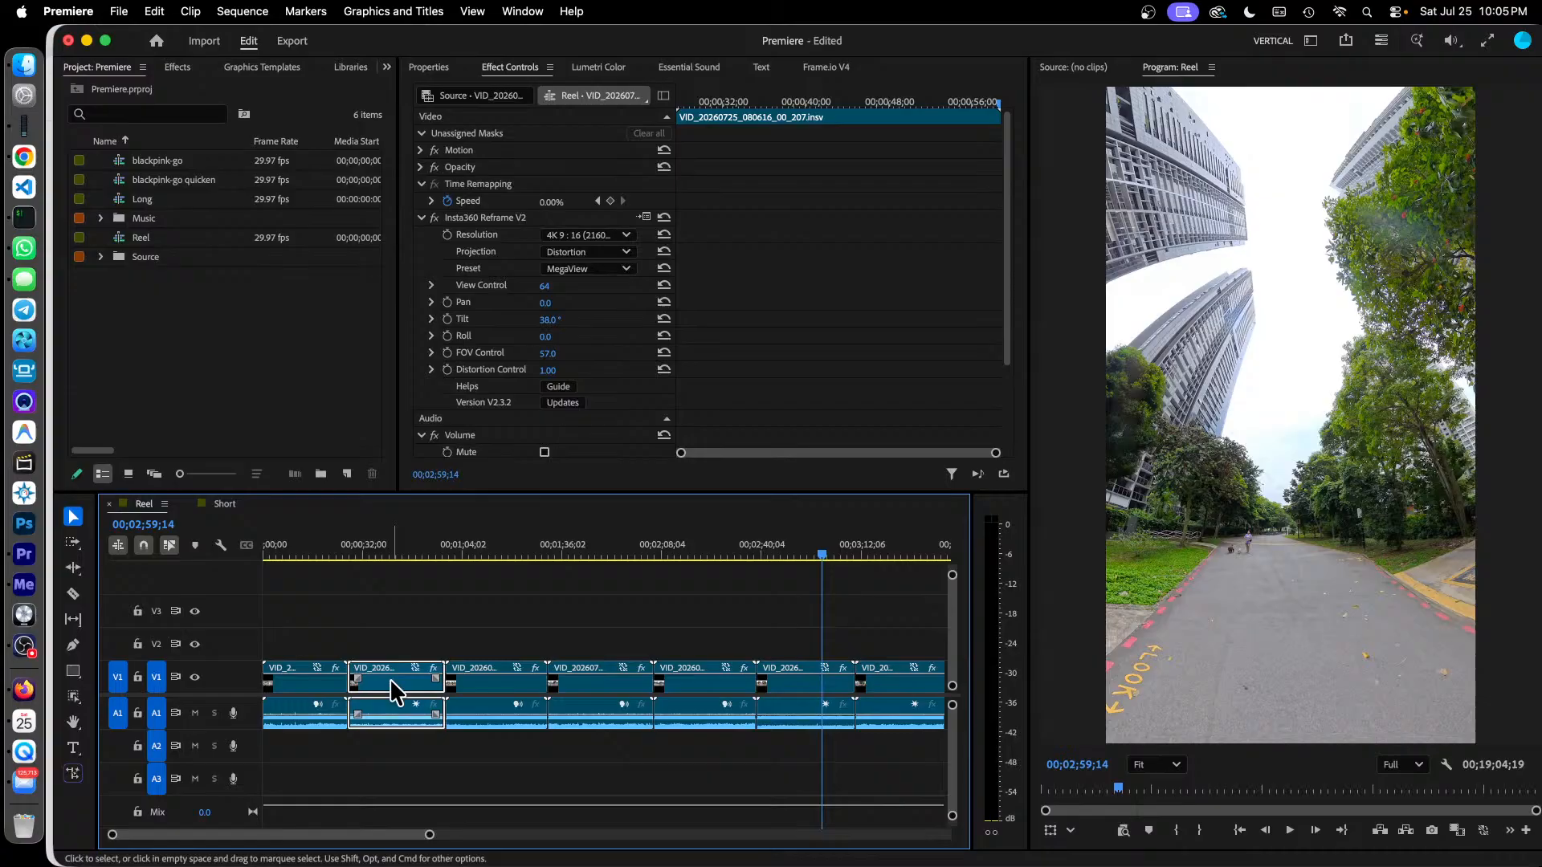
pyautogui.click(398, 554)
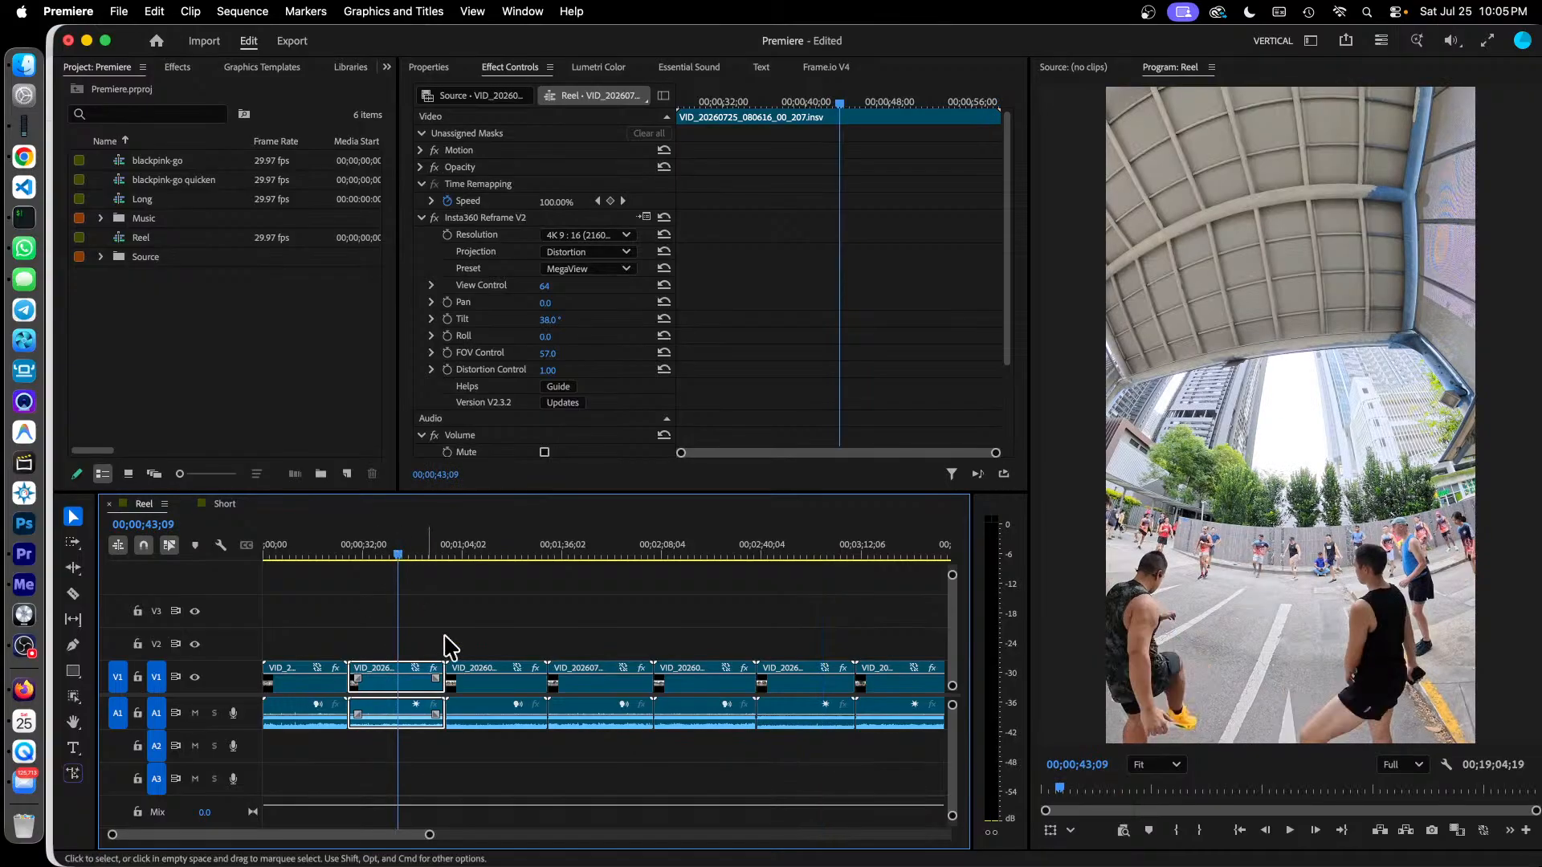
pyautogui.click(496, 692)
pyautogui.click(493, 554)
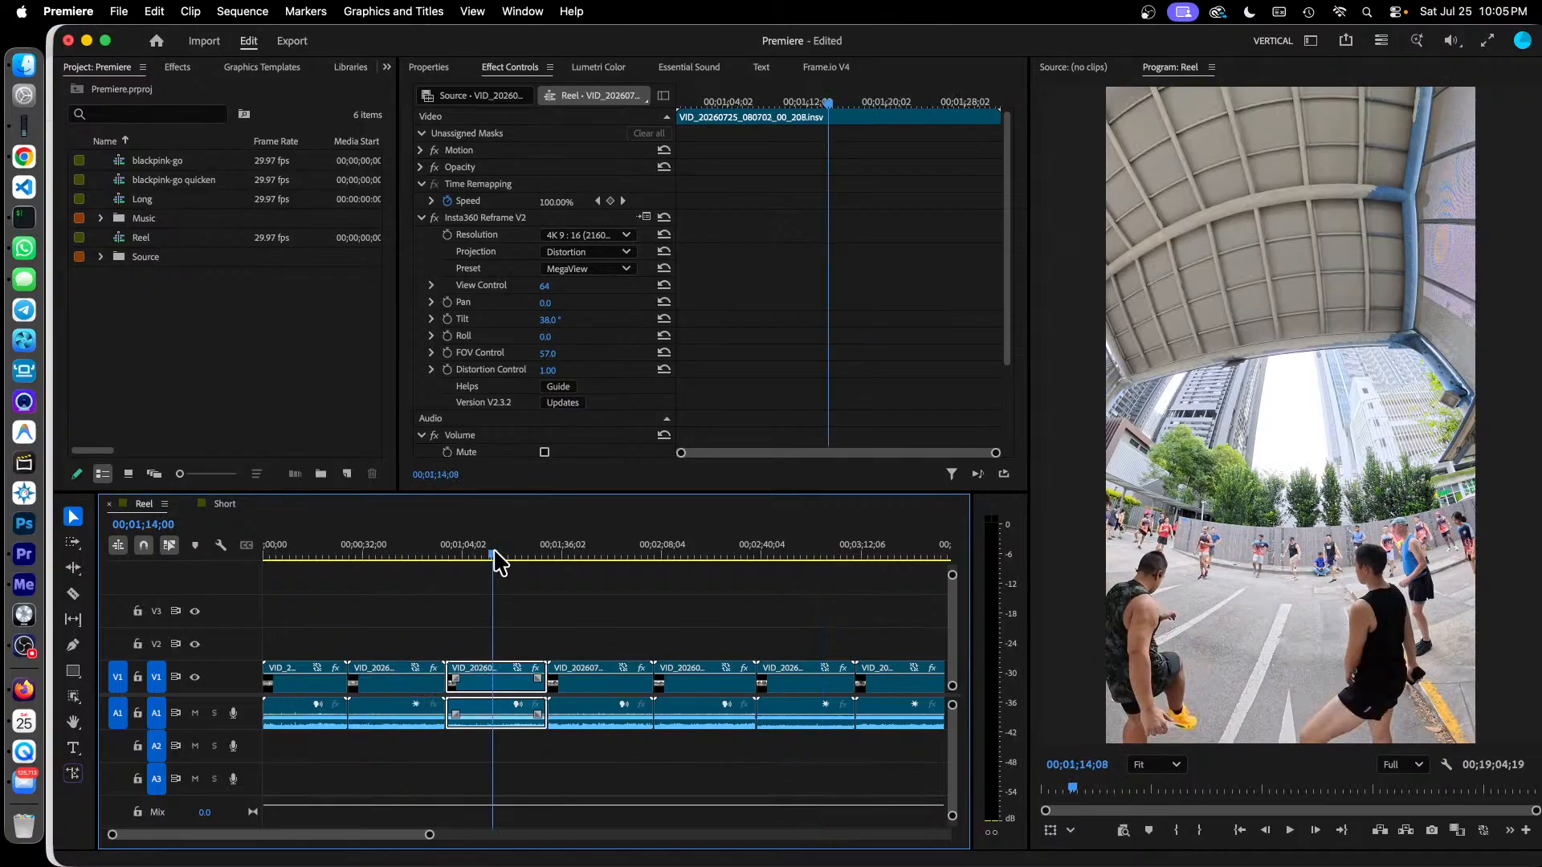
pyautogui.click(594, 684)
pyautogui.click(593, 552)
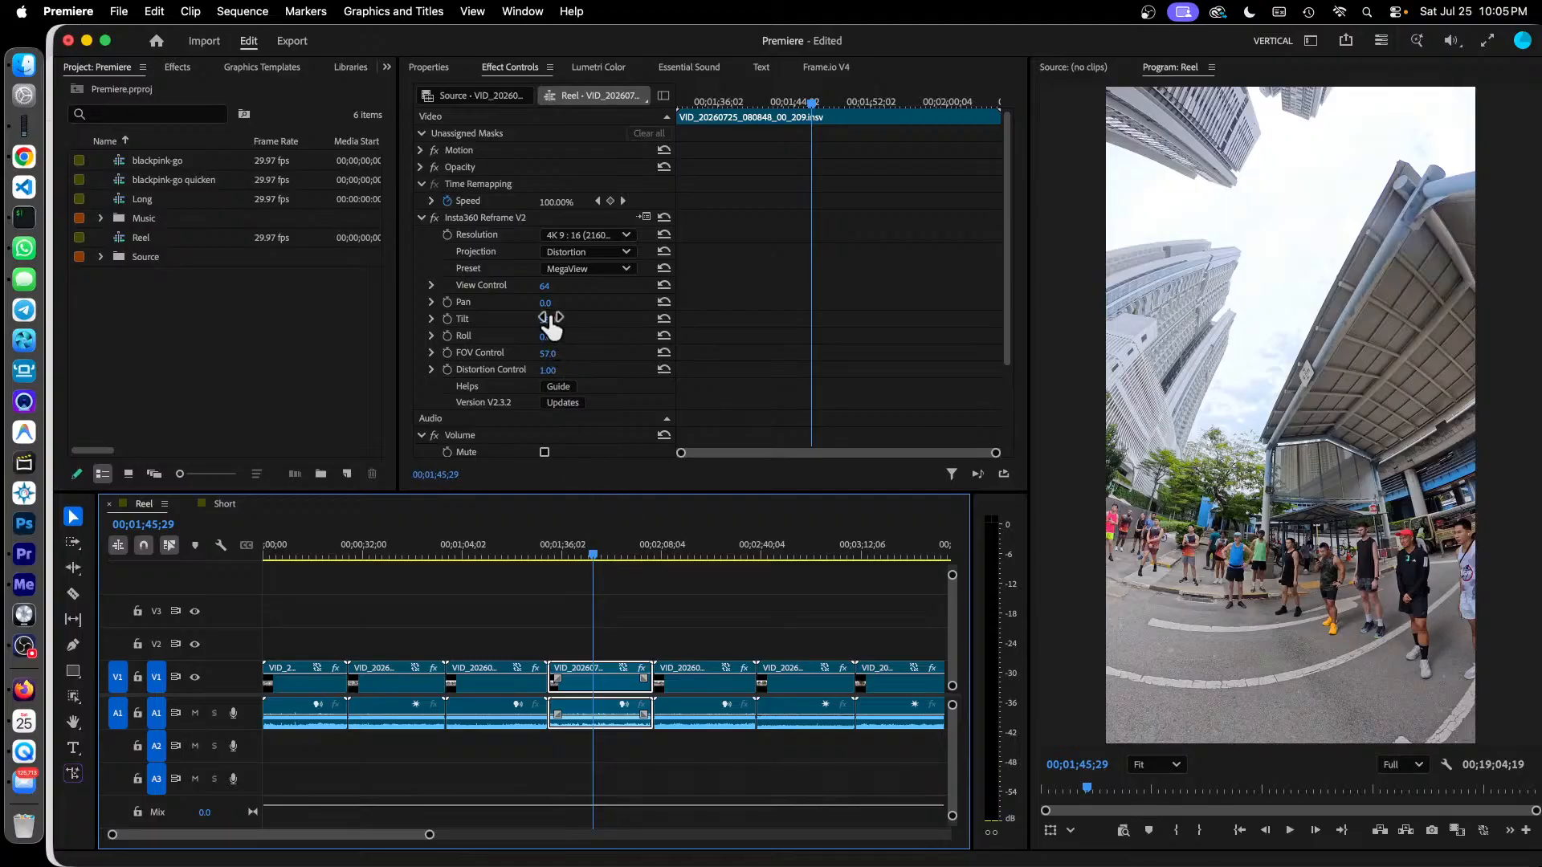
pyautogui.moveTo(546, 303); pyautogui.dragTo(586, 302)
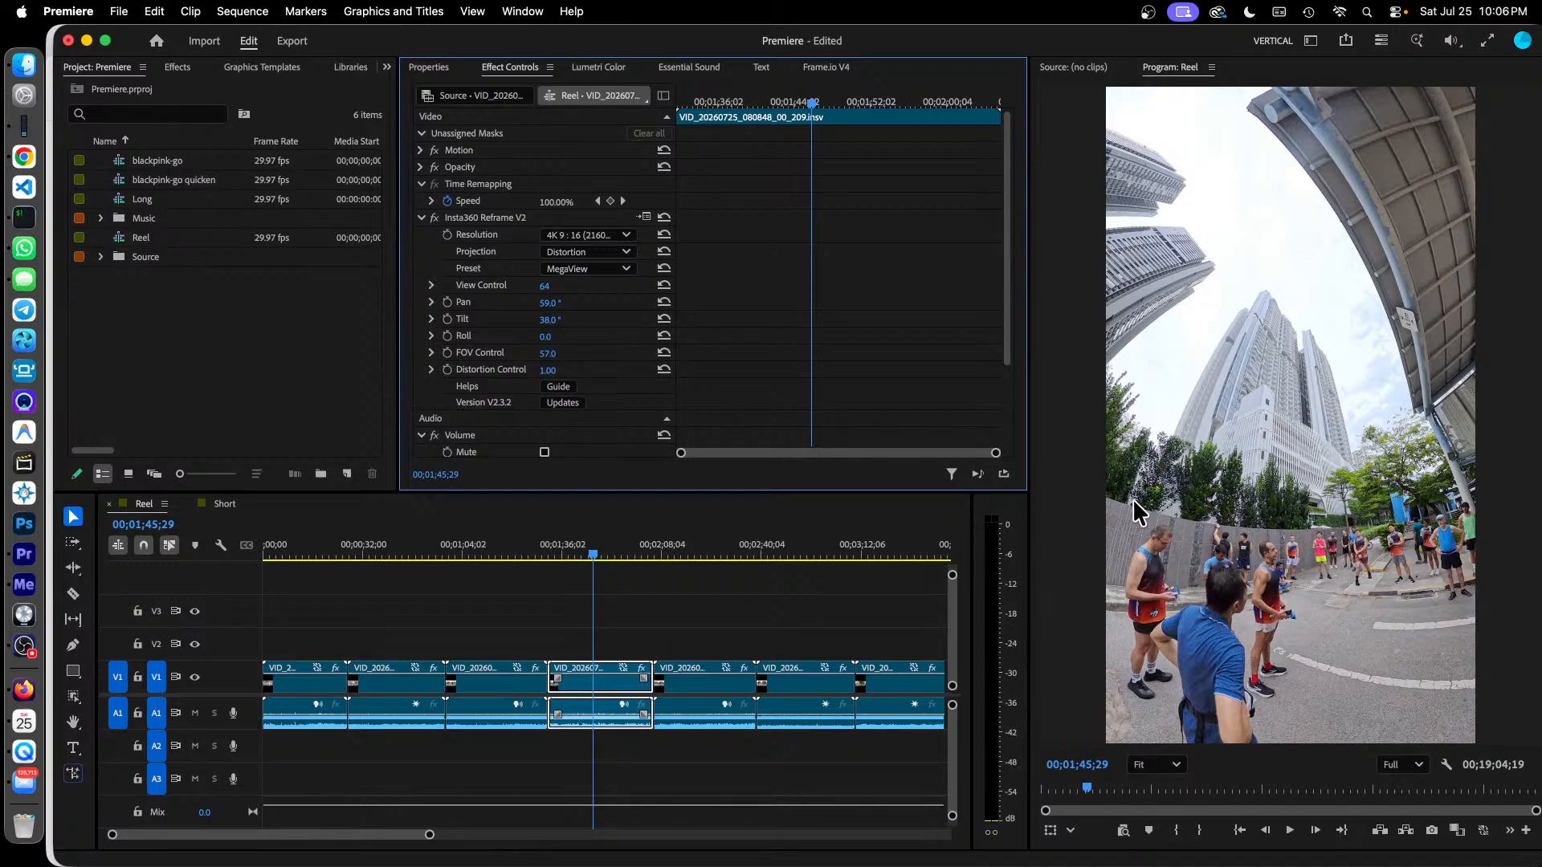
pyautogui.click(551, 304)
pyautogui.press('Return')
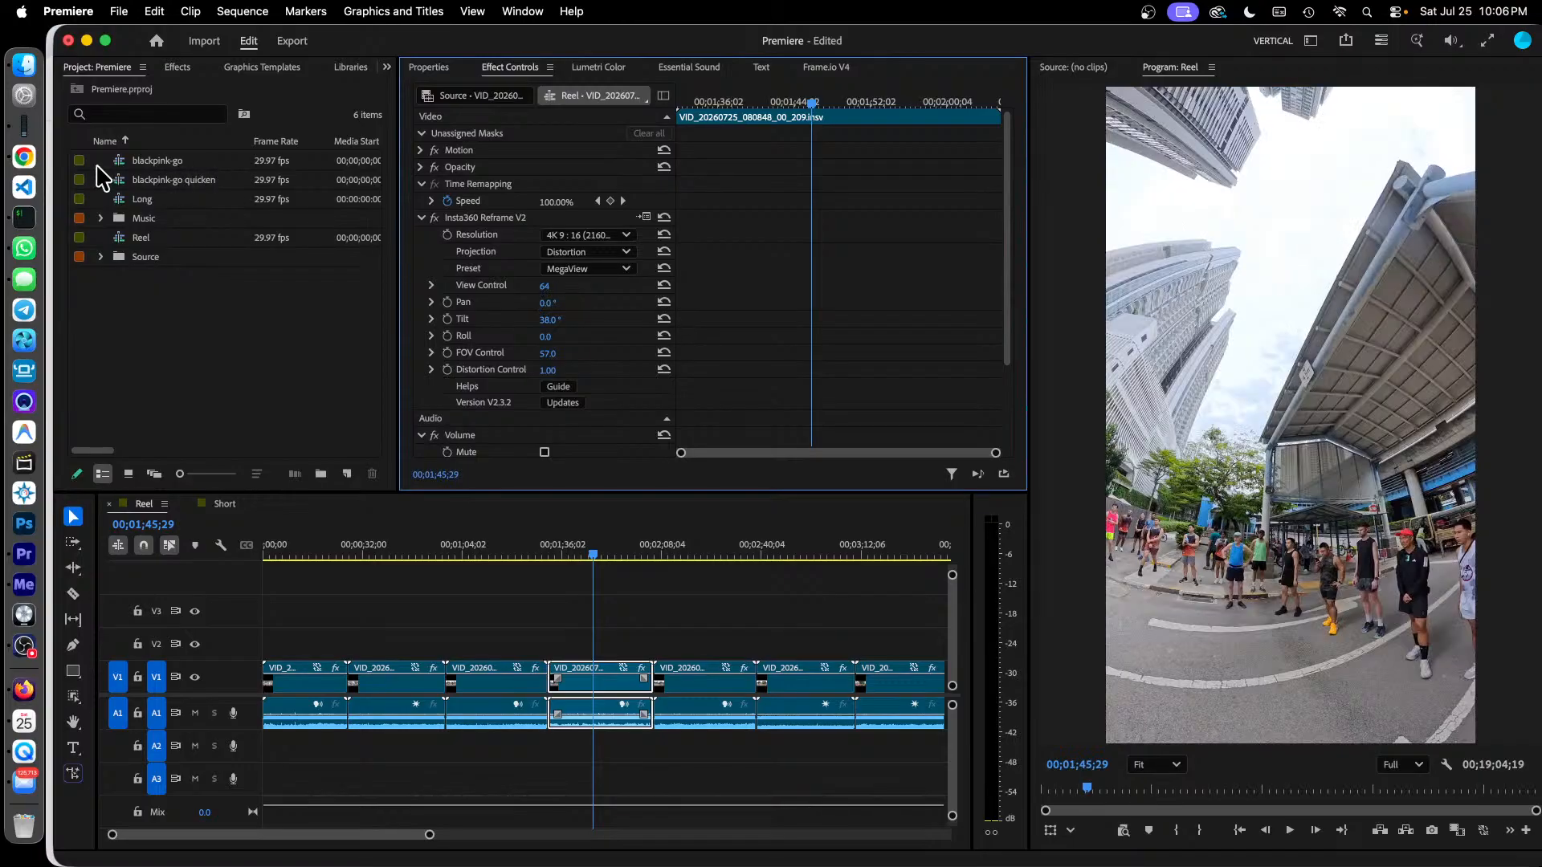
# Switch to the Chrome window with the YouTube Studio live streaming page.
pyautogui.hotkey('ctrl', 'Up')
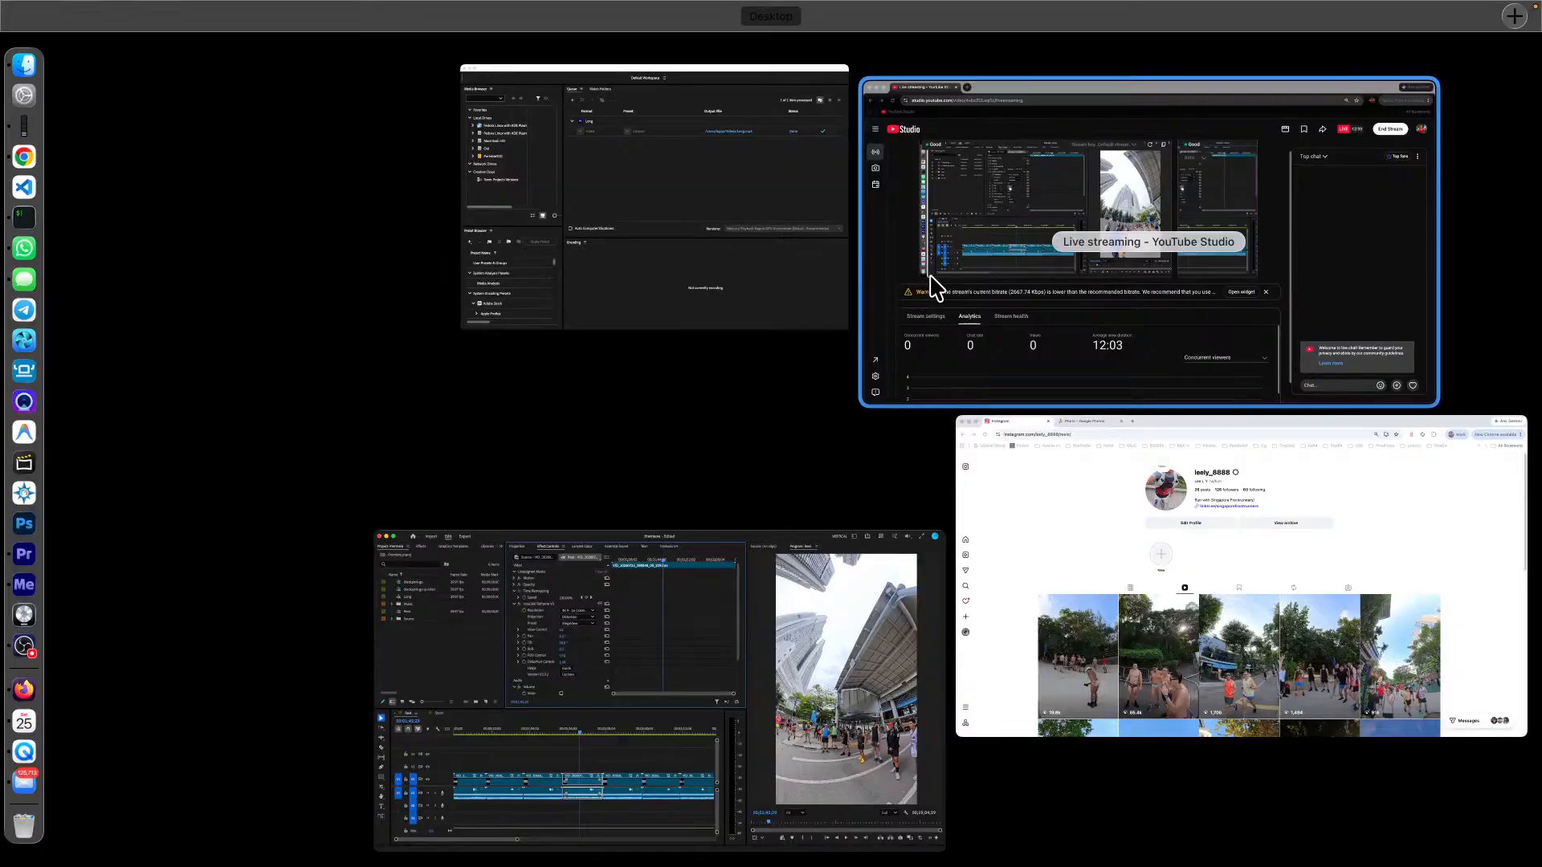
pyautogui.click(1101, 94)
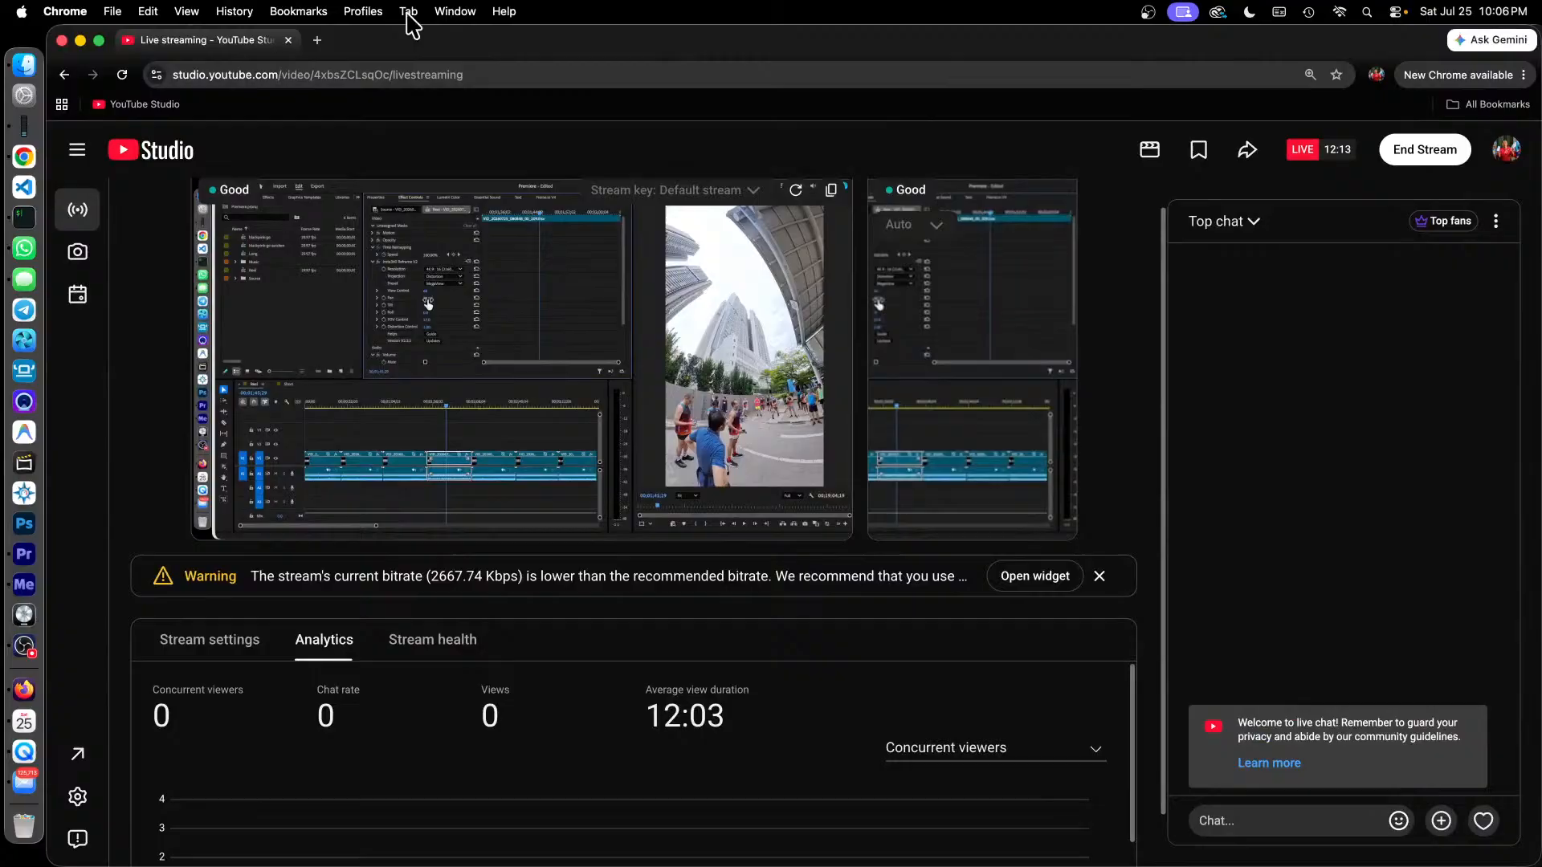
# Open the video "Editing Insta360 X5 videos with Adobe Premiere (Part 4 of 5)" on YouTube from the YouTube Studio channel content in a new tab.
pyautogui.click(317, 40)
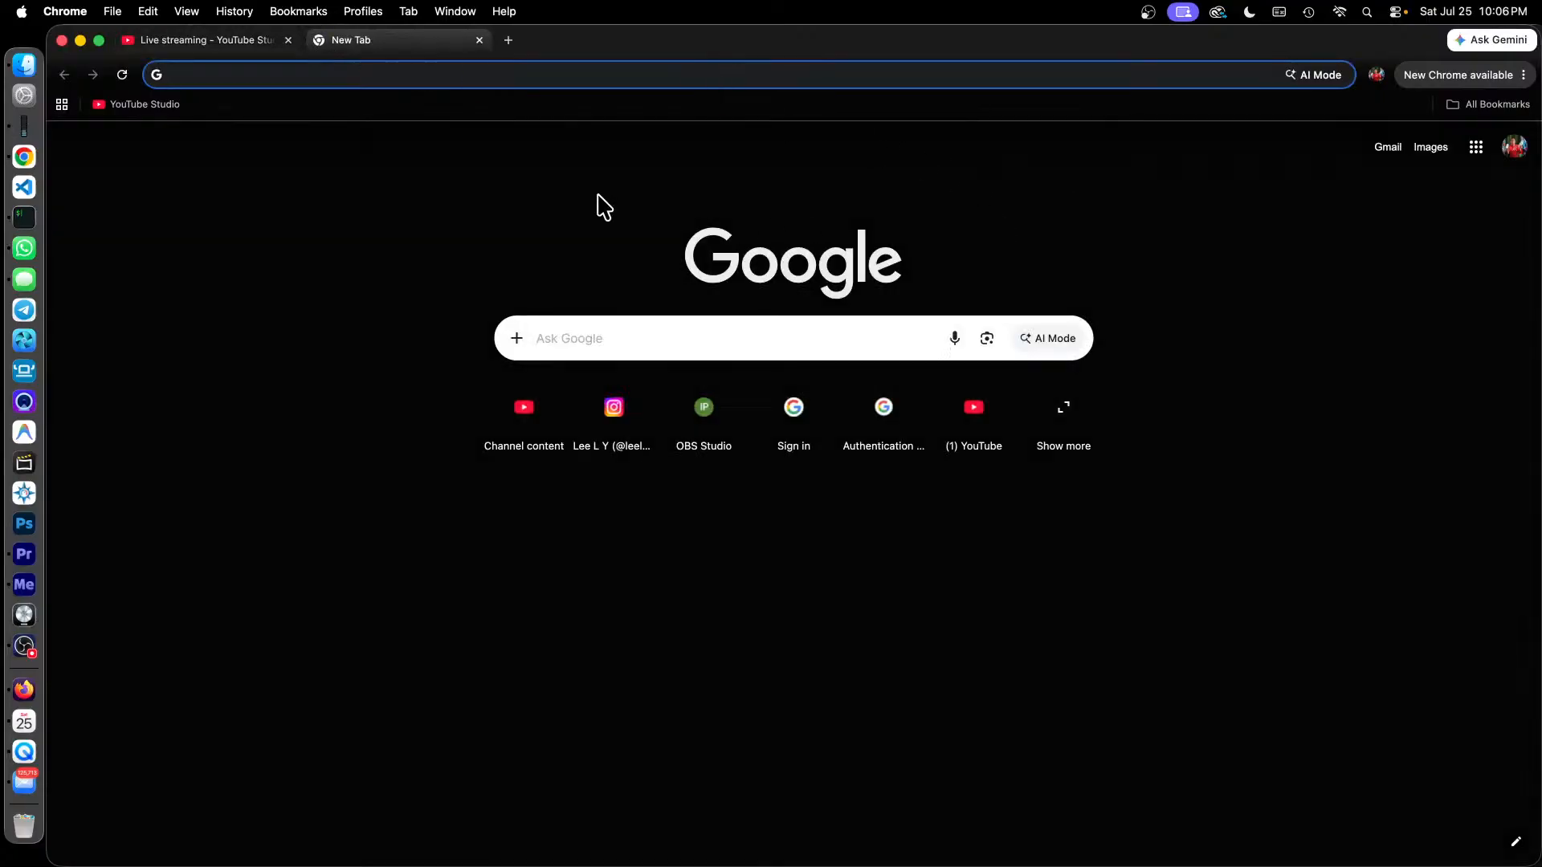
pyautogui.click(137, 105)
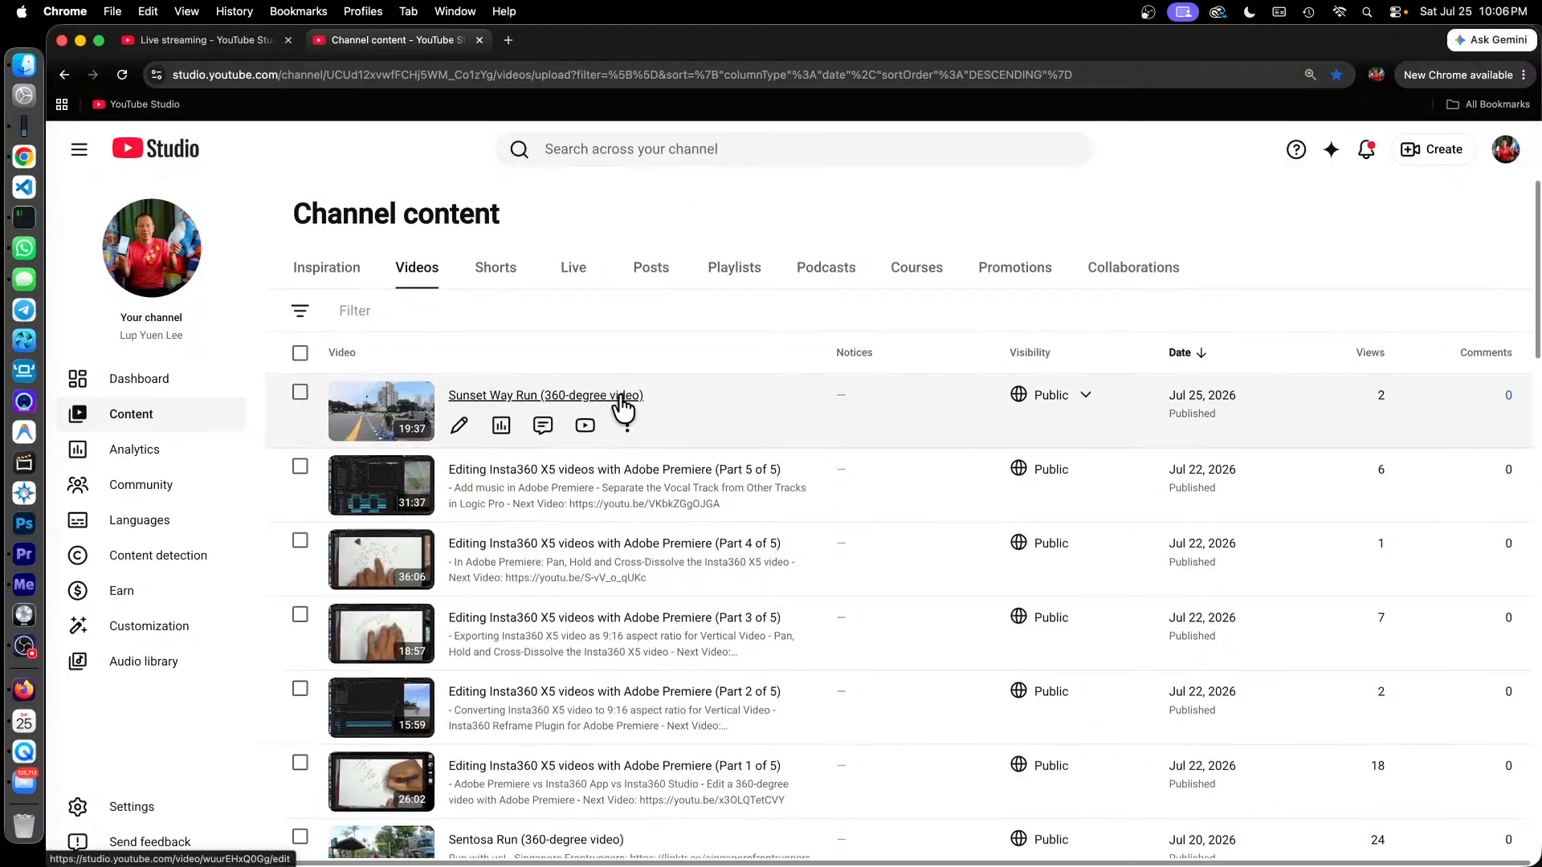
pyautogui.scroll(-3, 623, 406)
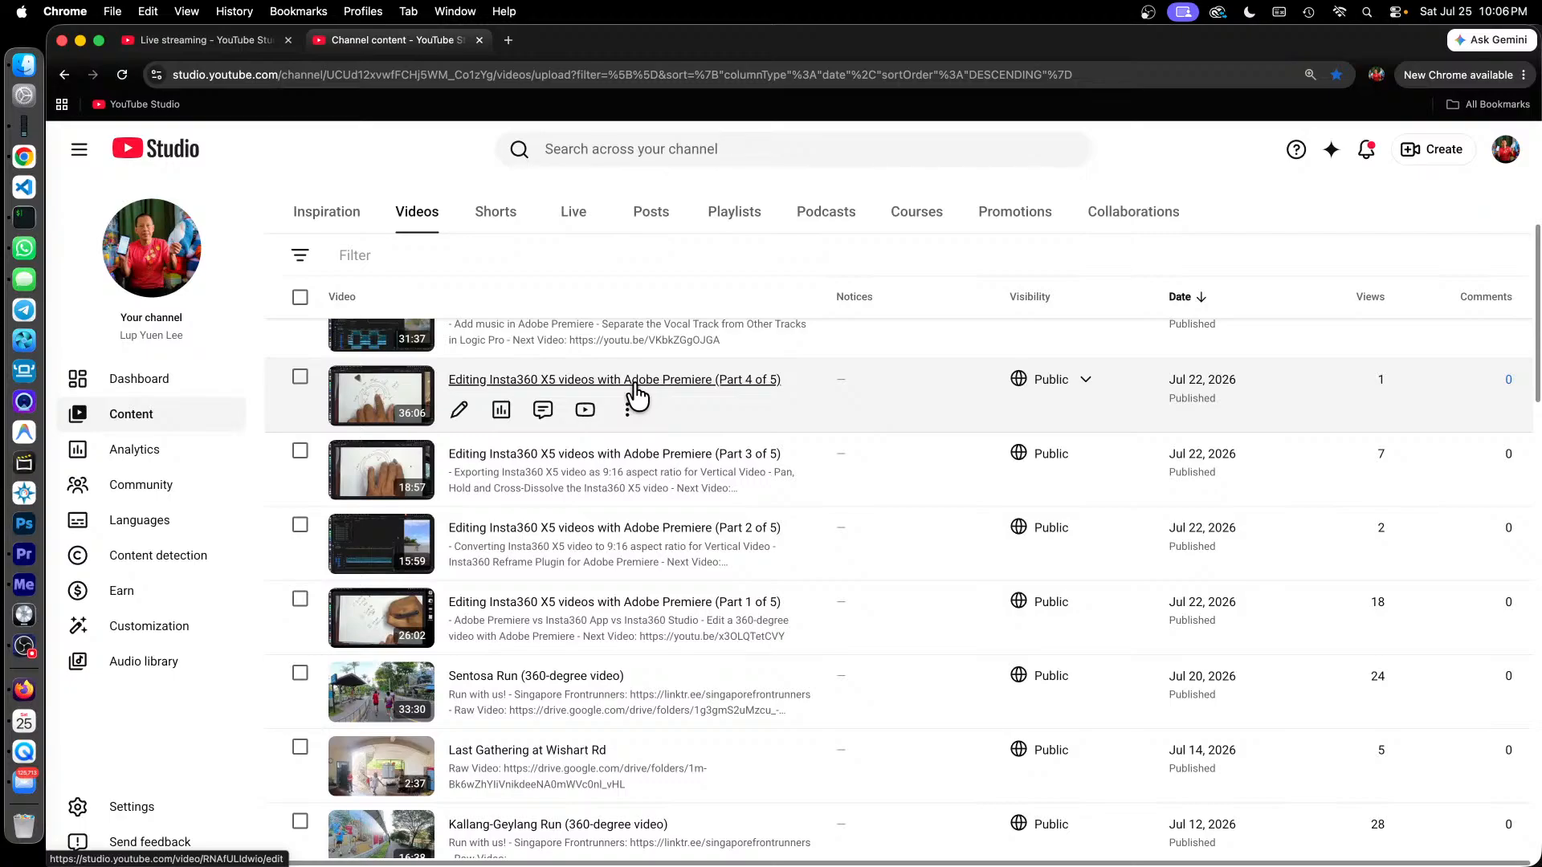
pyautogui.click(634, 383)
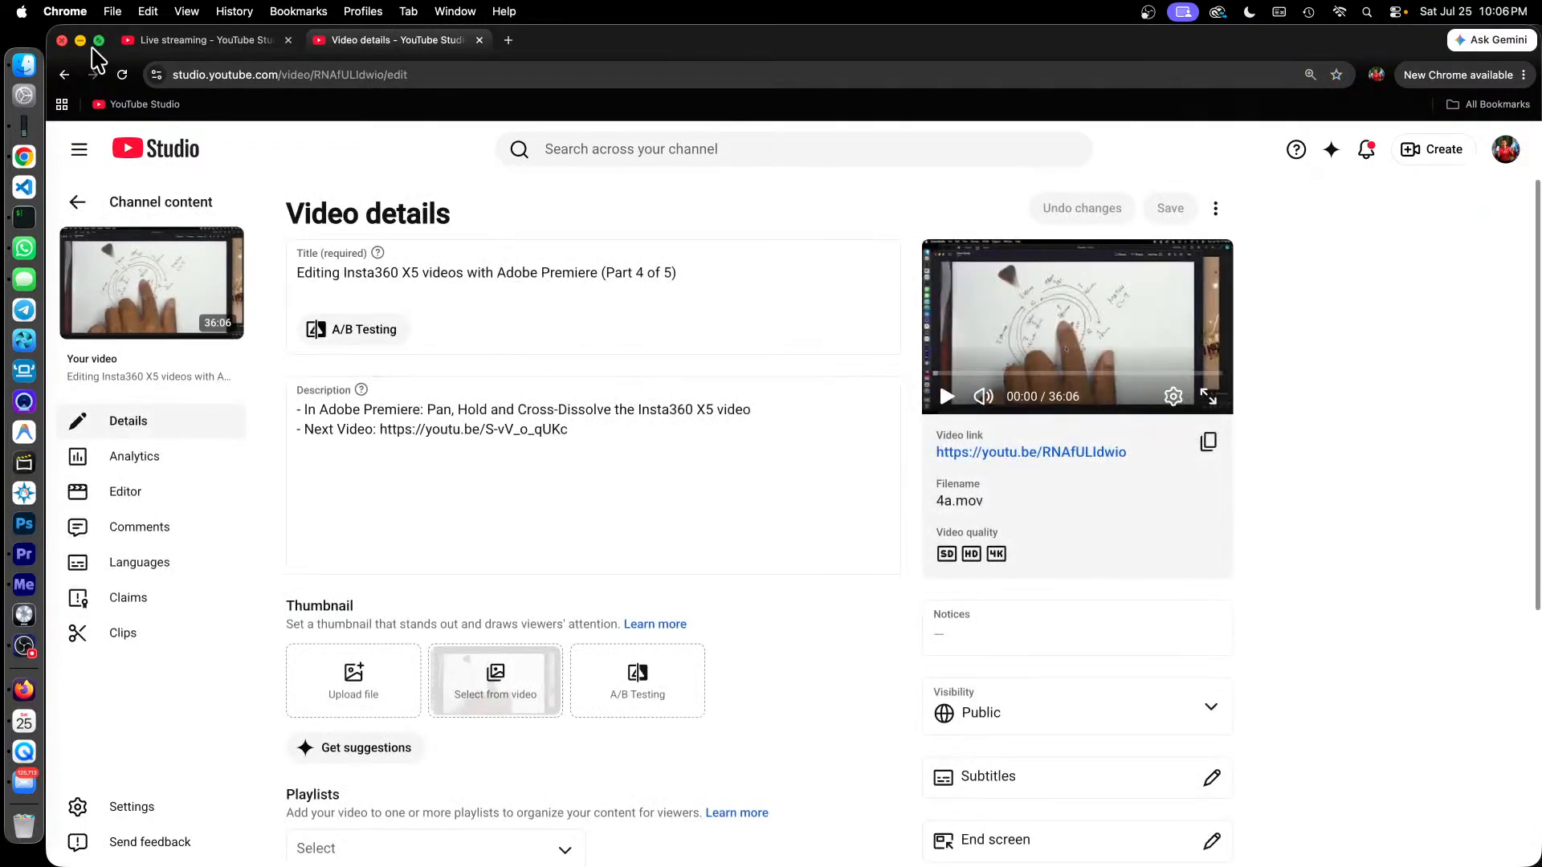
pyautogui.click(63, 75)
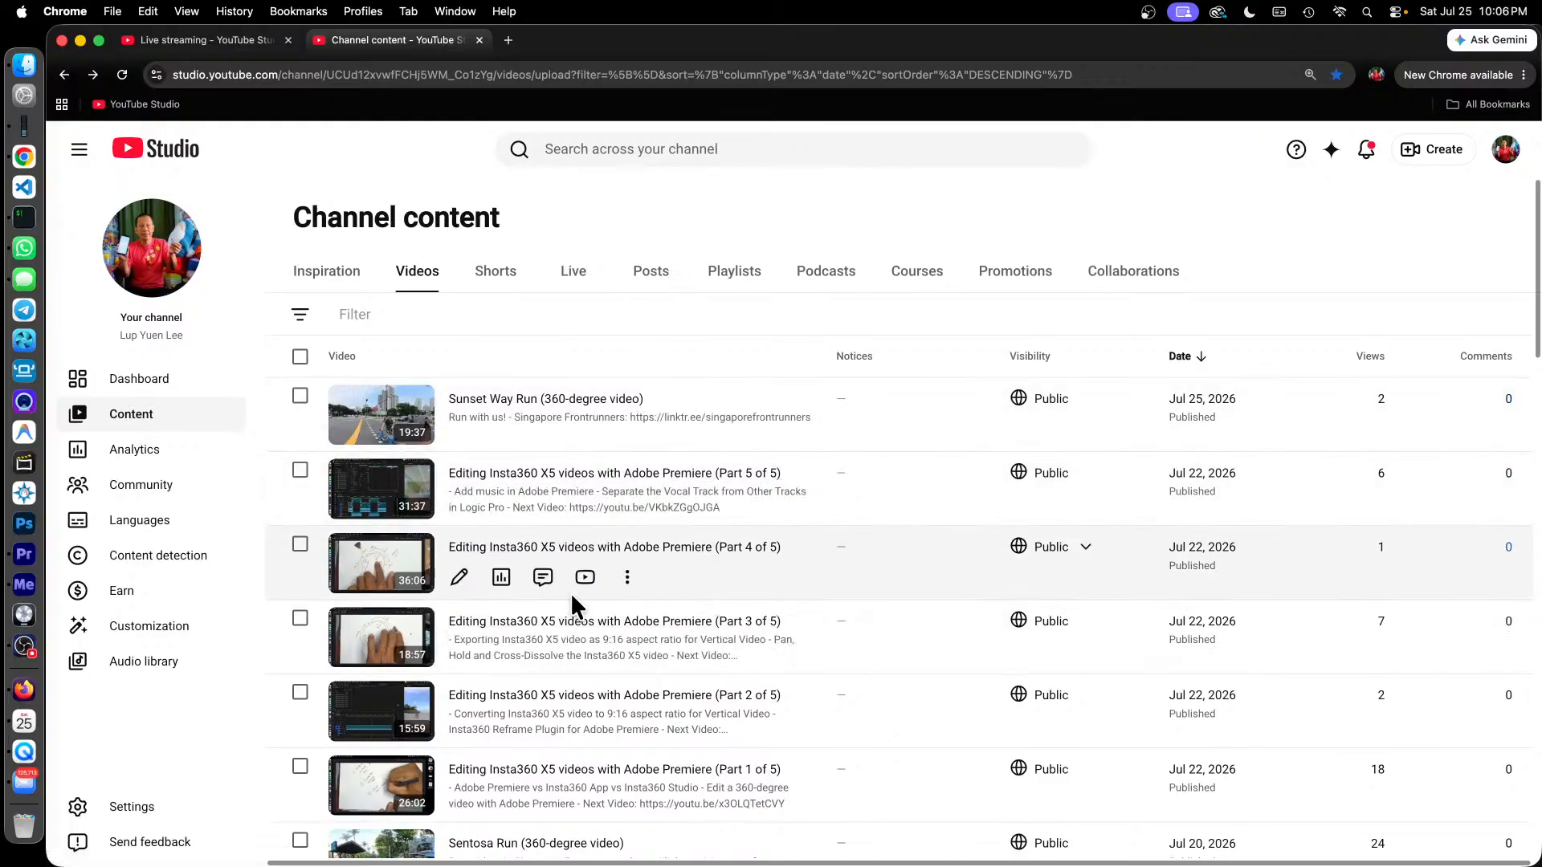
pyautogui.click(583, 580)
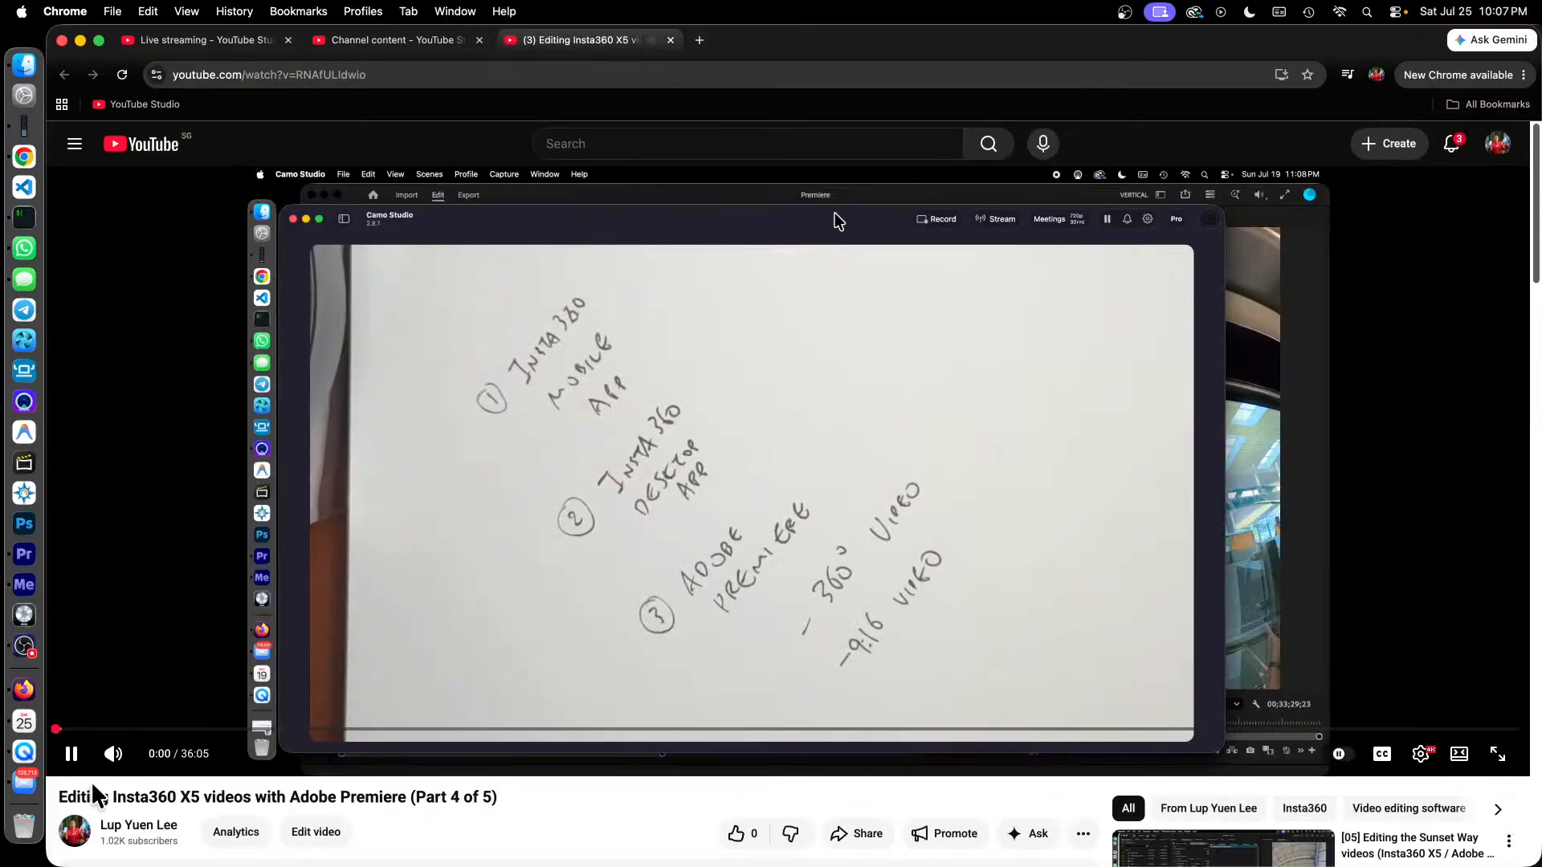
# Mute and pause the video, seek to the hand-drawn pan diagram at 2:20 and turn off the captions.
pyautogui.click(113, 753)
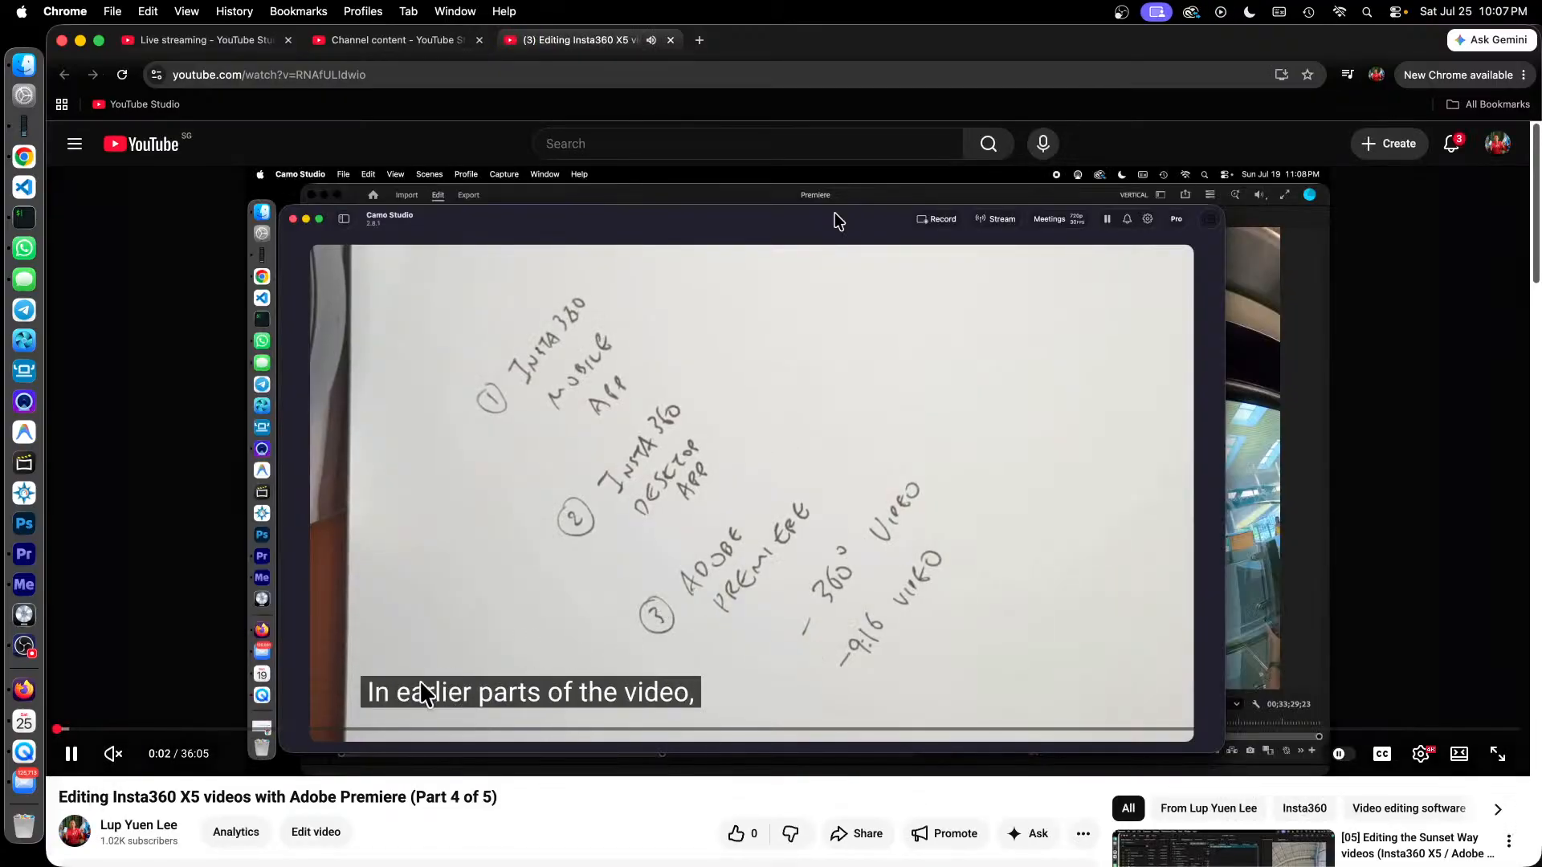
pyautogui.click(72, 753)
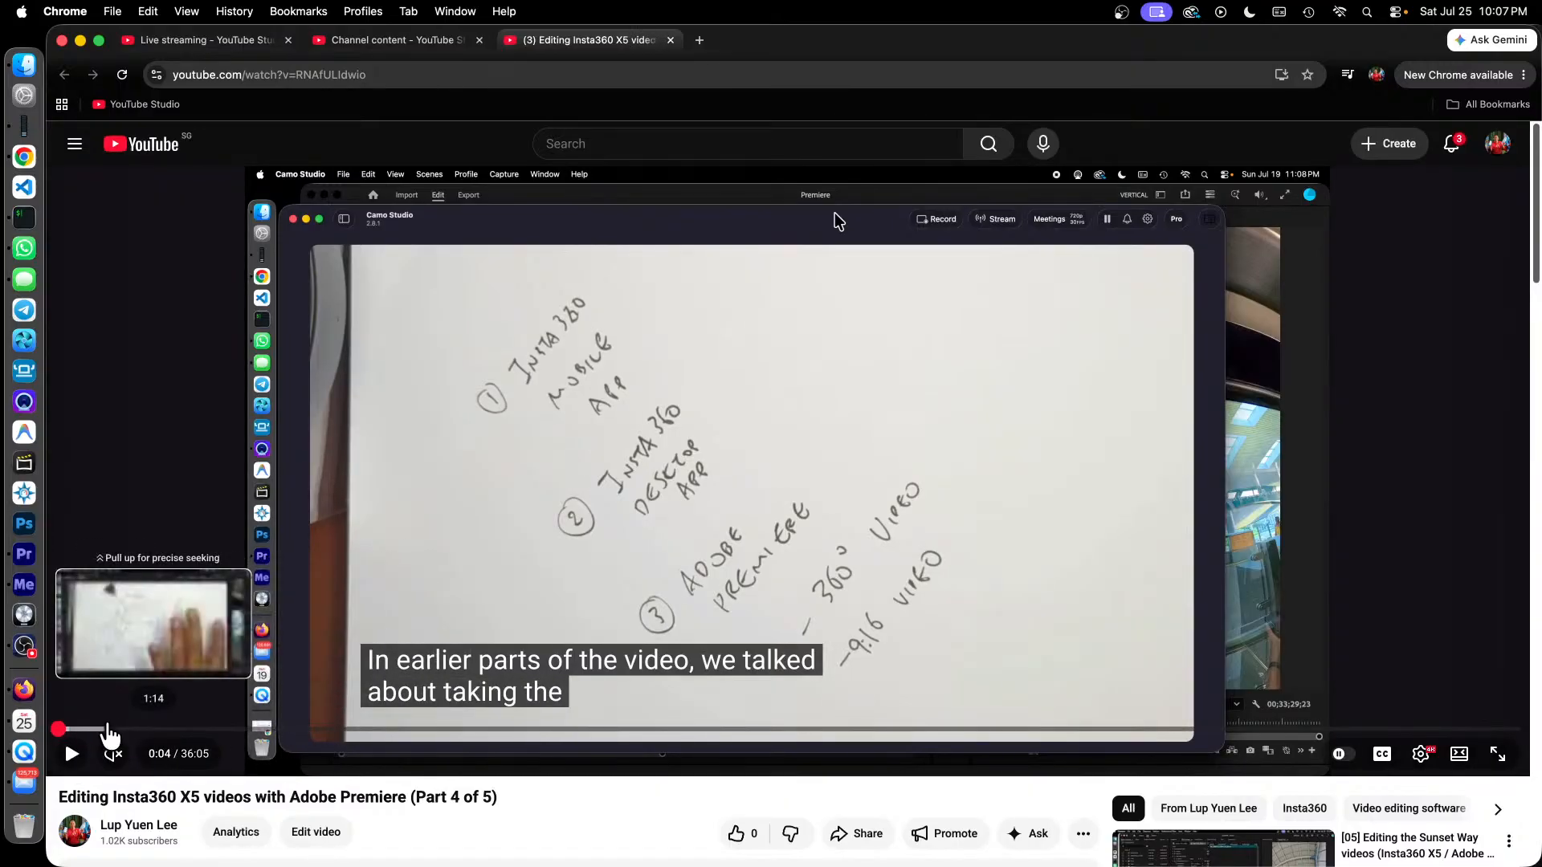
pyautogui.moveTo(110, 735); pyautogui.dragTo(150, 739)
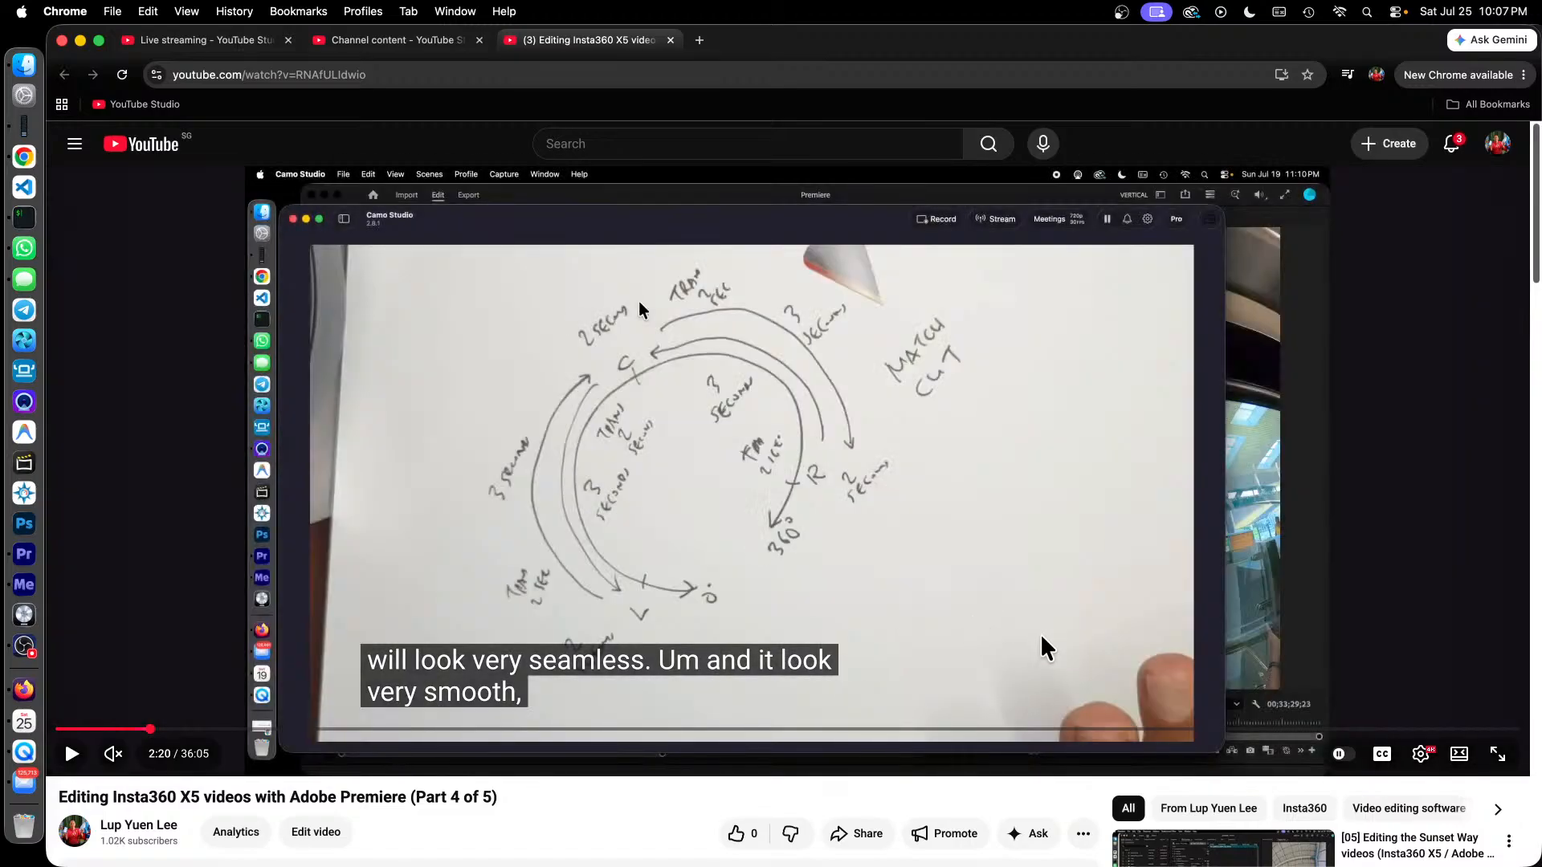
pyautogui.click(1383, 759)
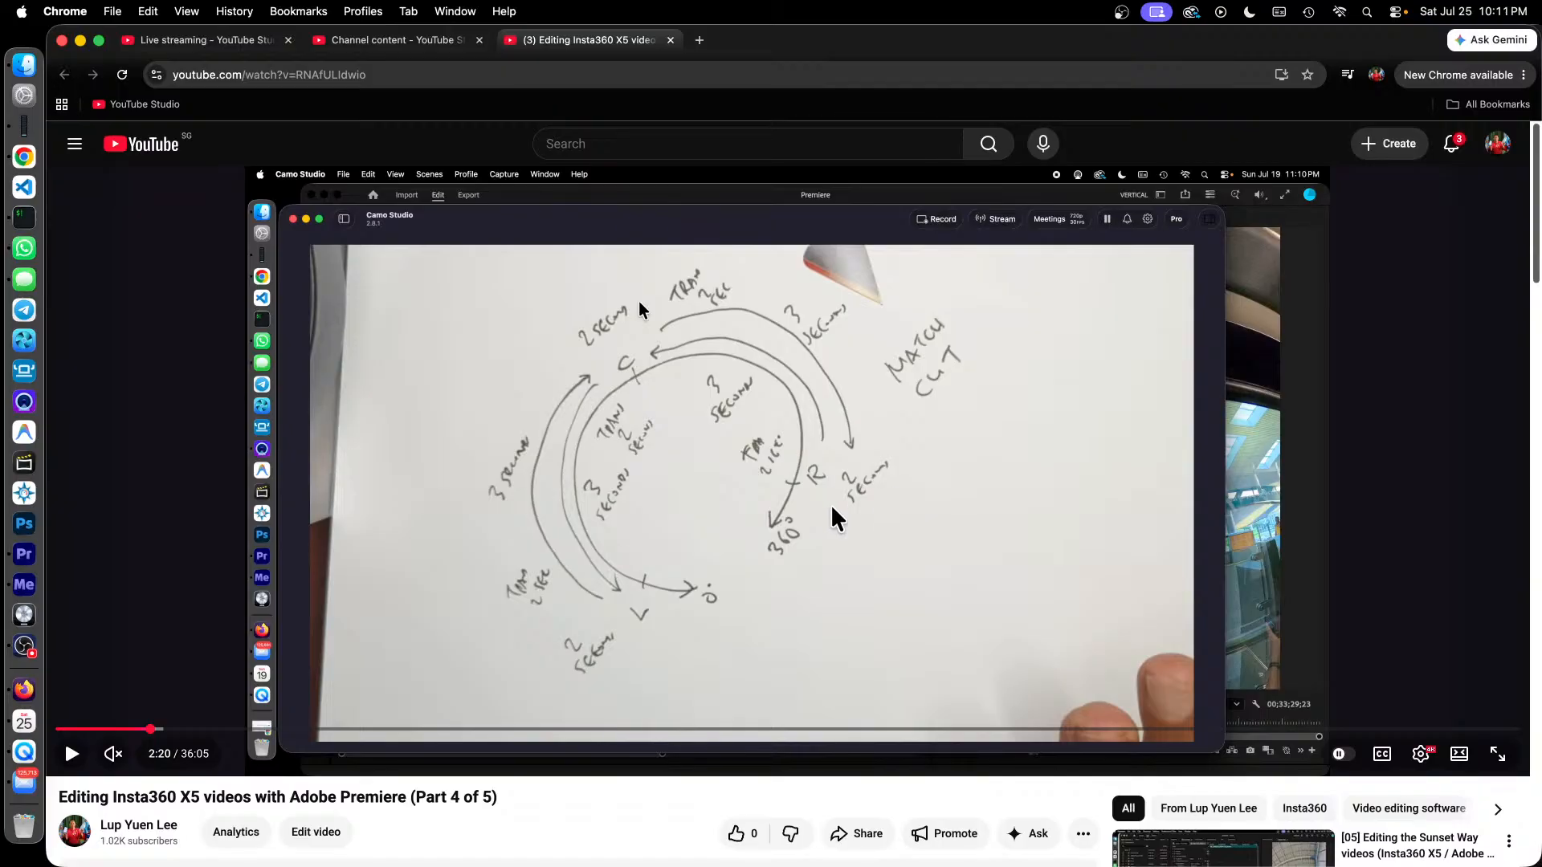
# Switch back to the Premiere window and move the Reel sequence's playhead to 00;00;40;29.
pyautogui.hotkey('ctrl', 'Up')
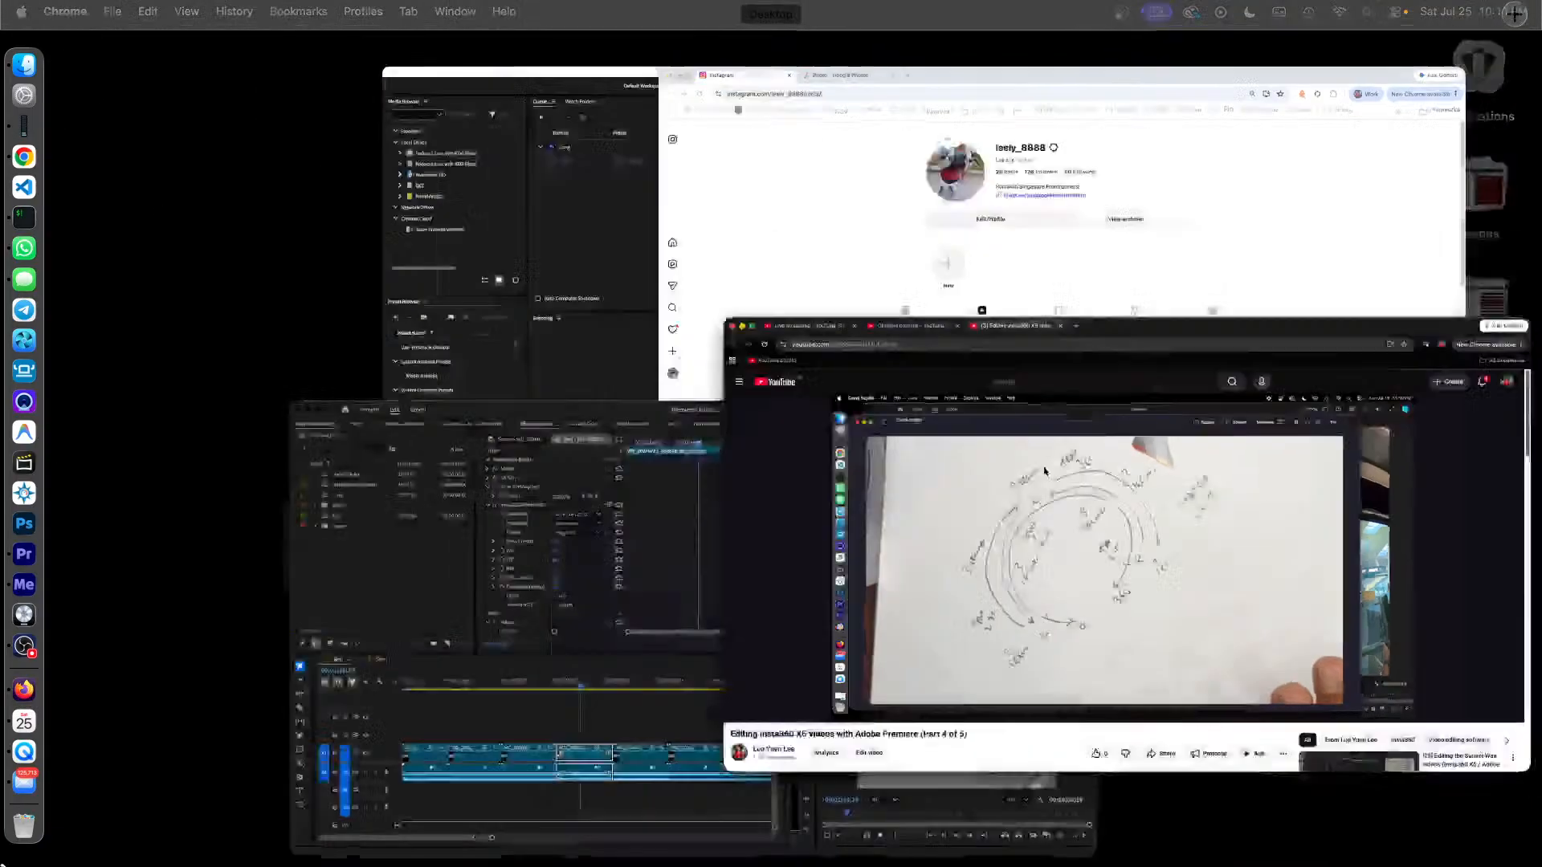
pyautogui.click(730, 613)
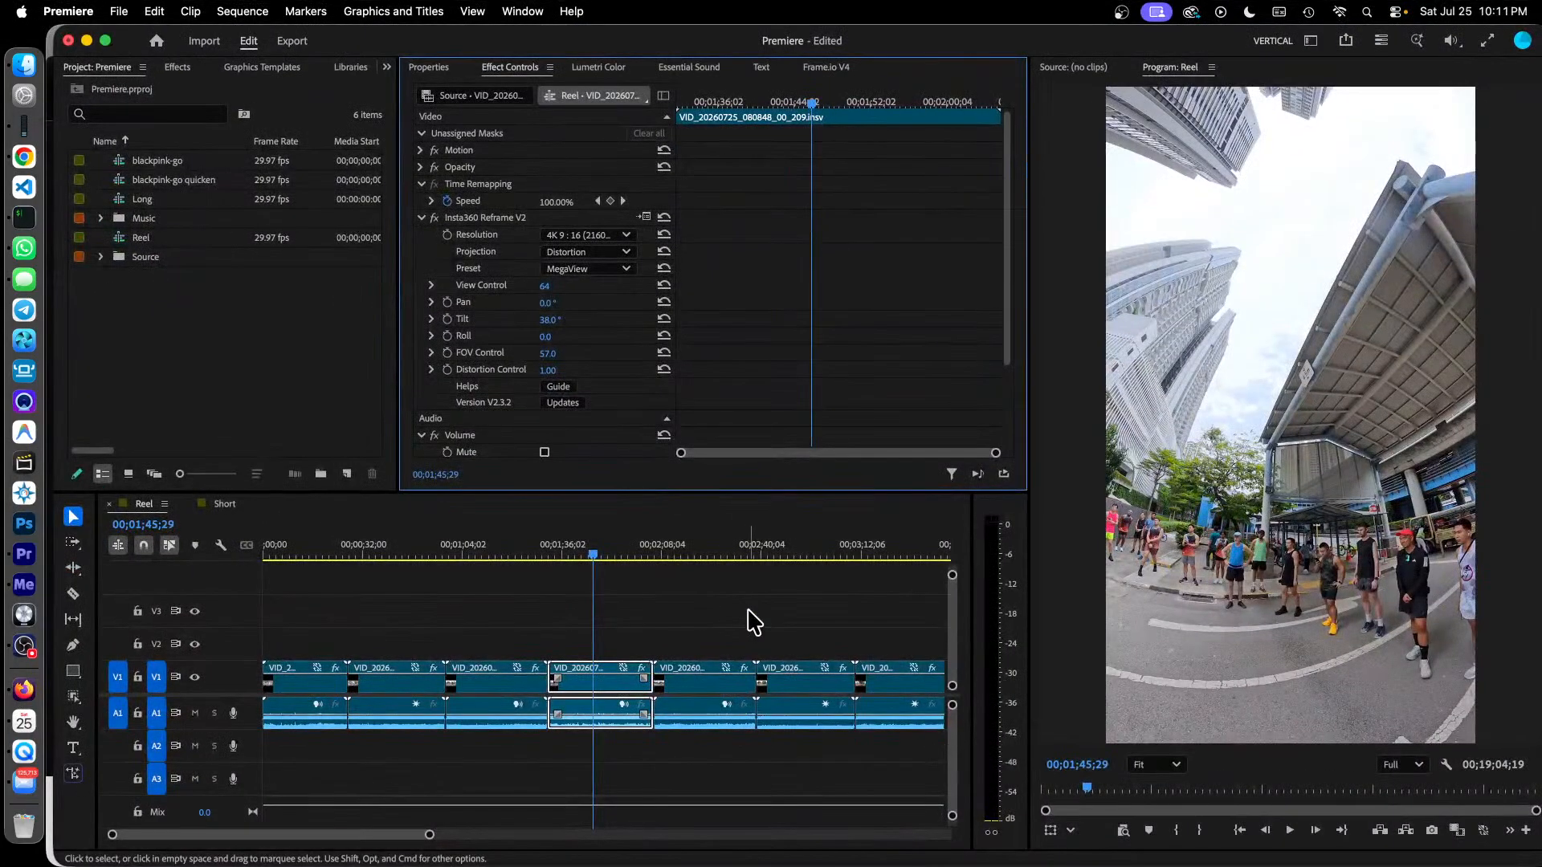
pyautogui.click(392, 554)
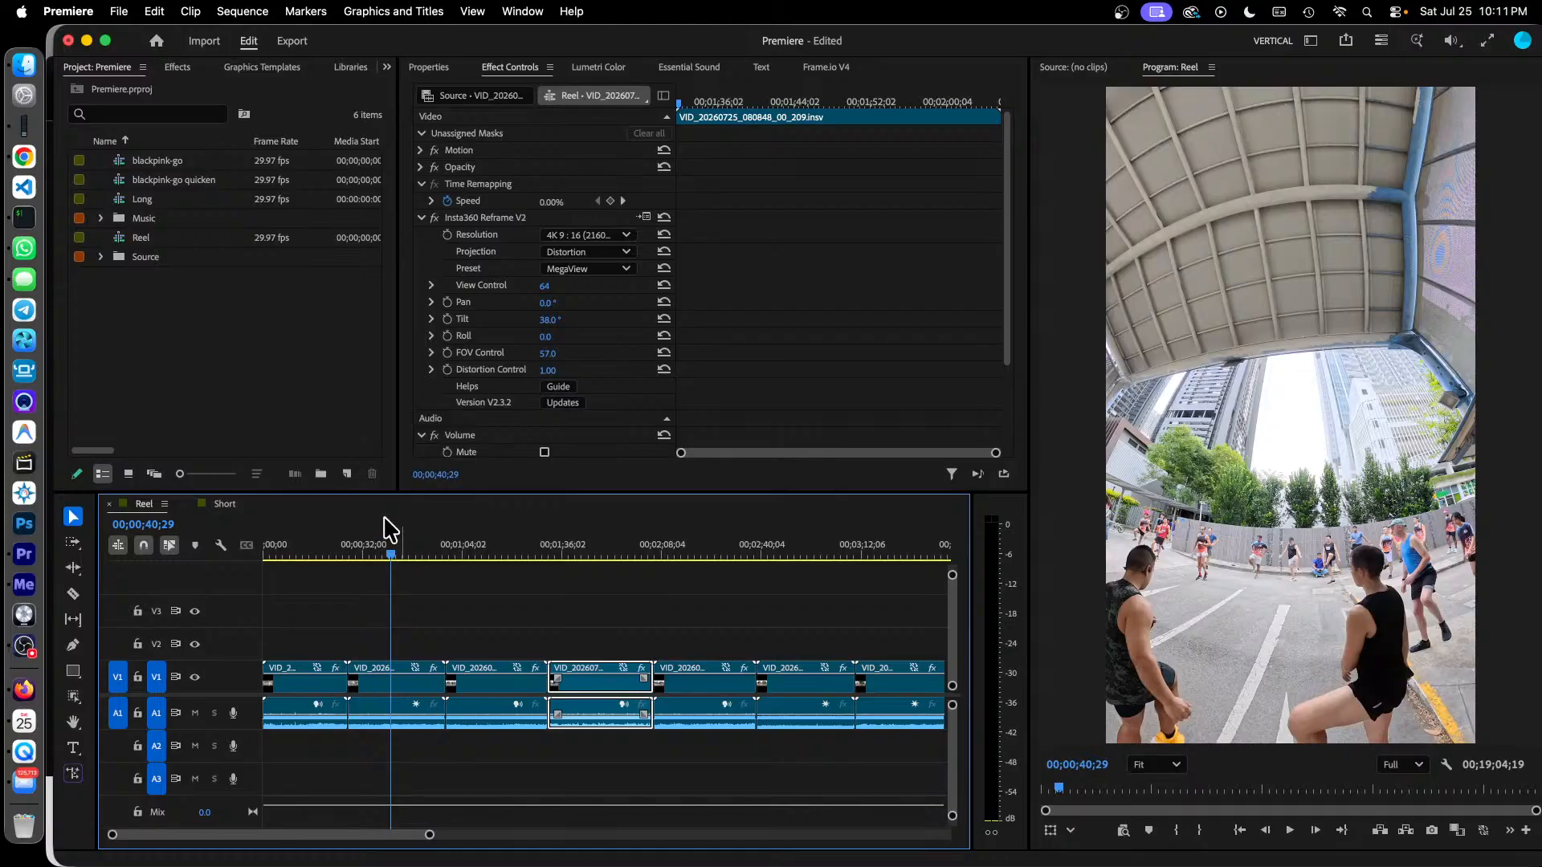
# Copy the Reel sequence in the project and paste a duplicate of it alongside the original.
pyautogui.click(124, 239)
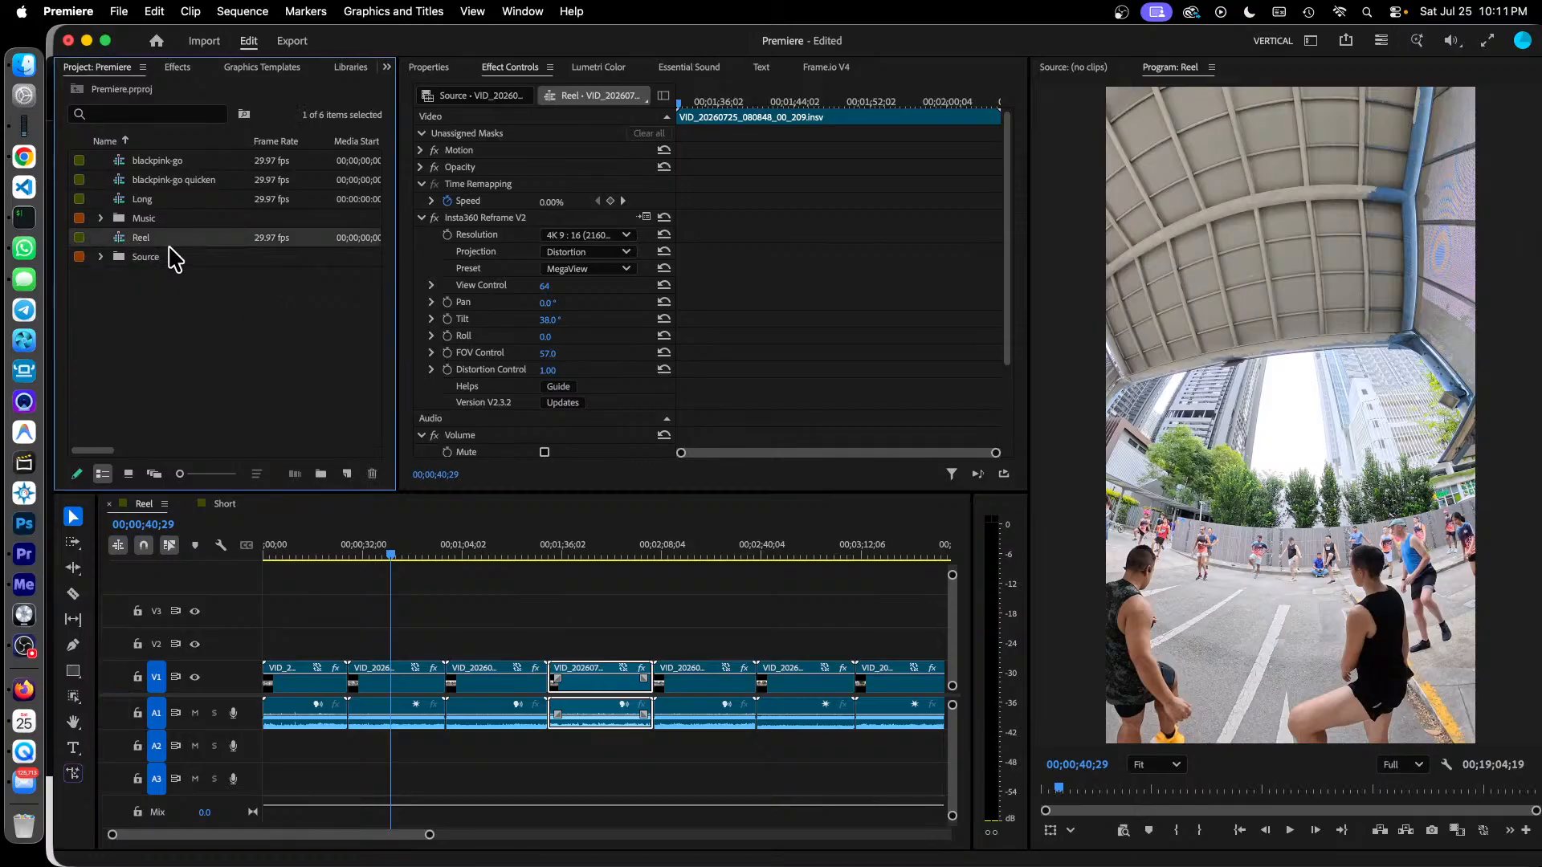
pyautogui.click(285, 334)
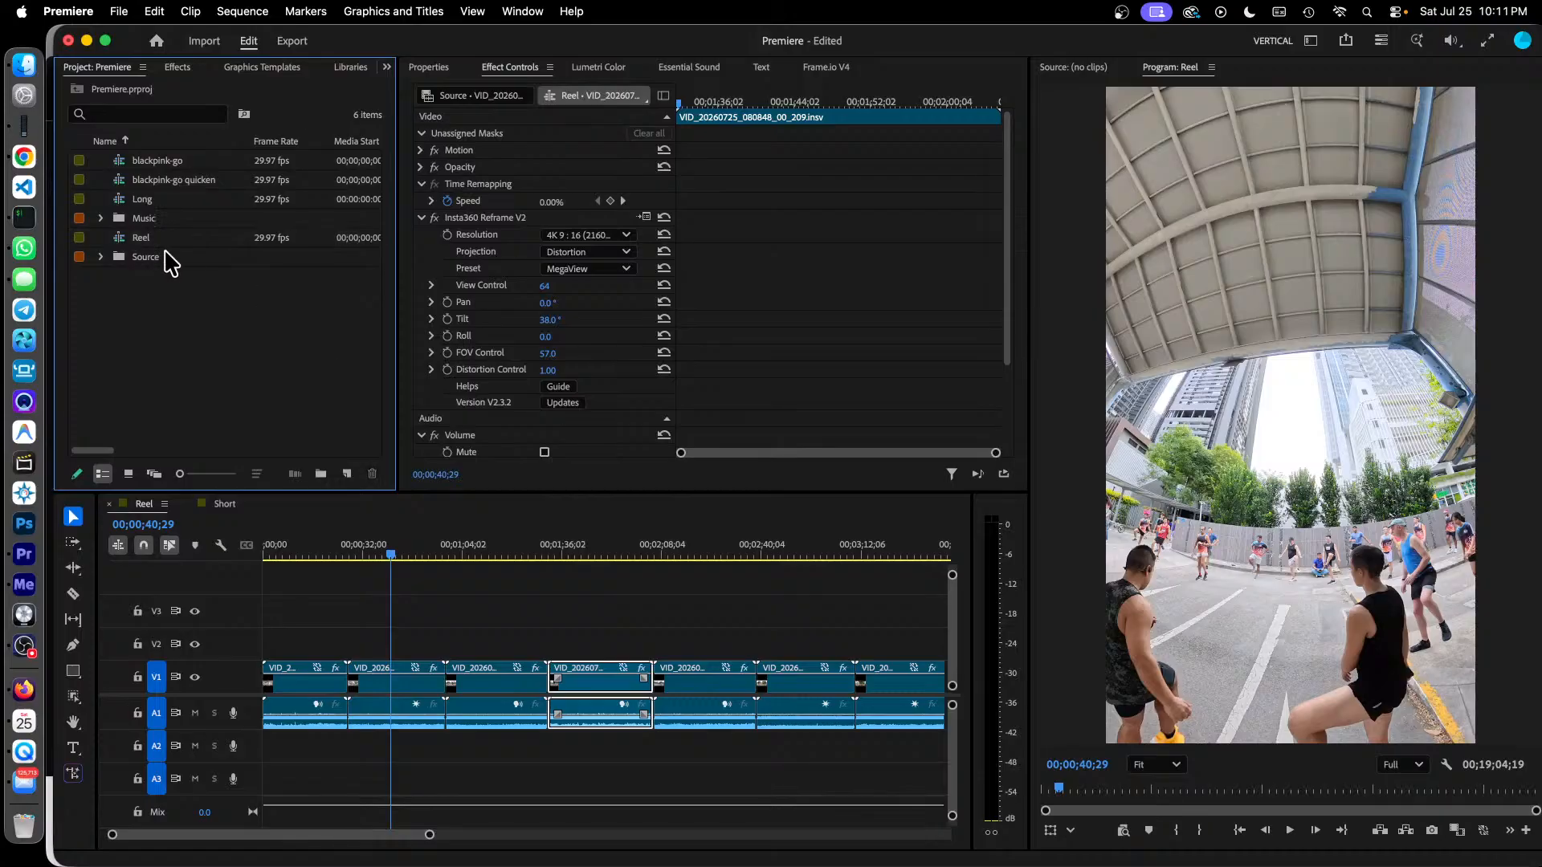
pyautogui.click(122, 243)
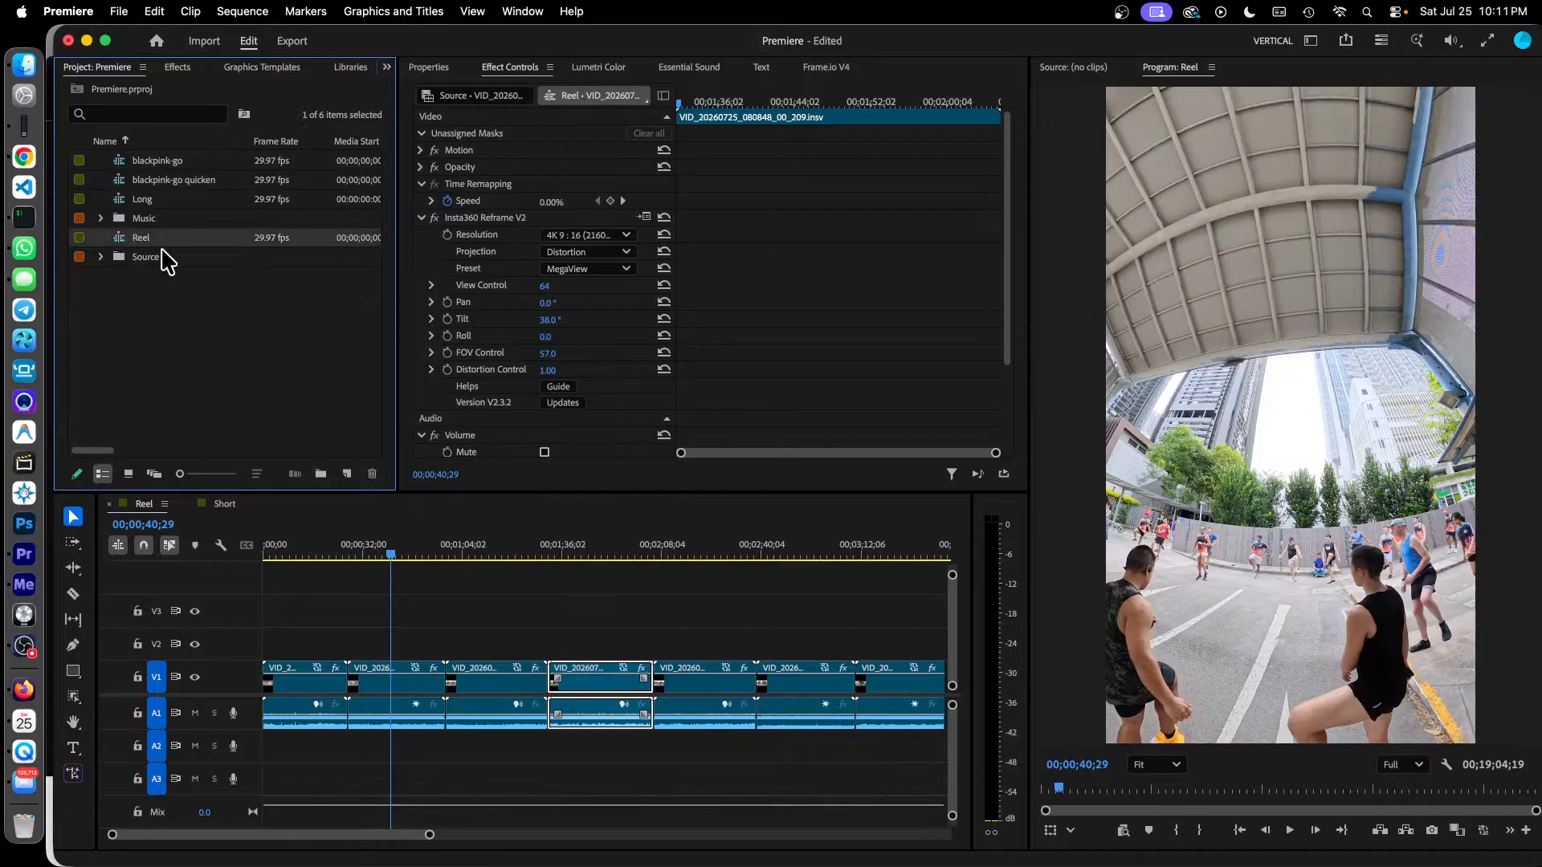
pyautogui.click(250, 341)
pyautogui.click(126, 246)
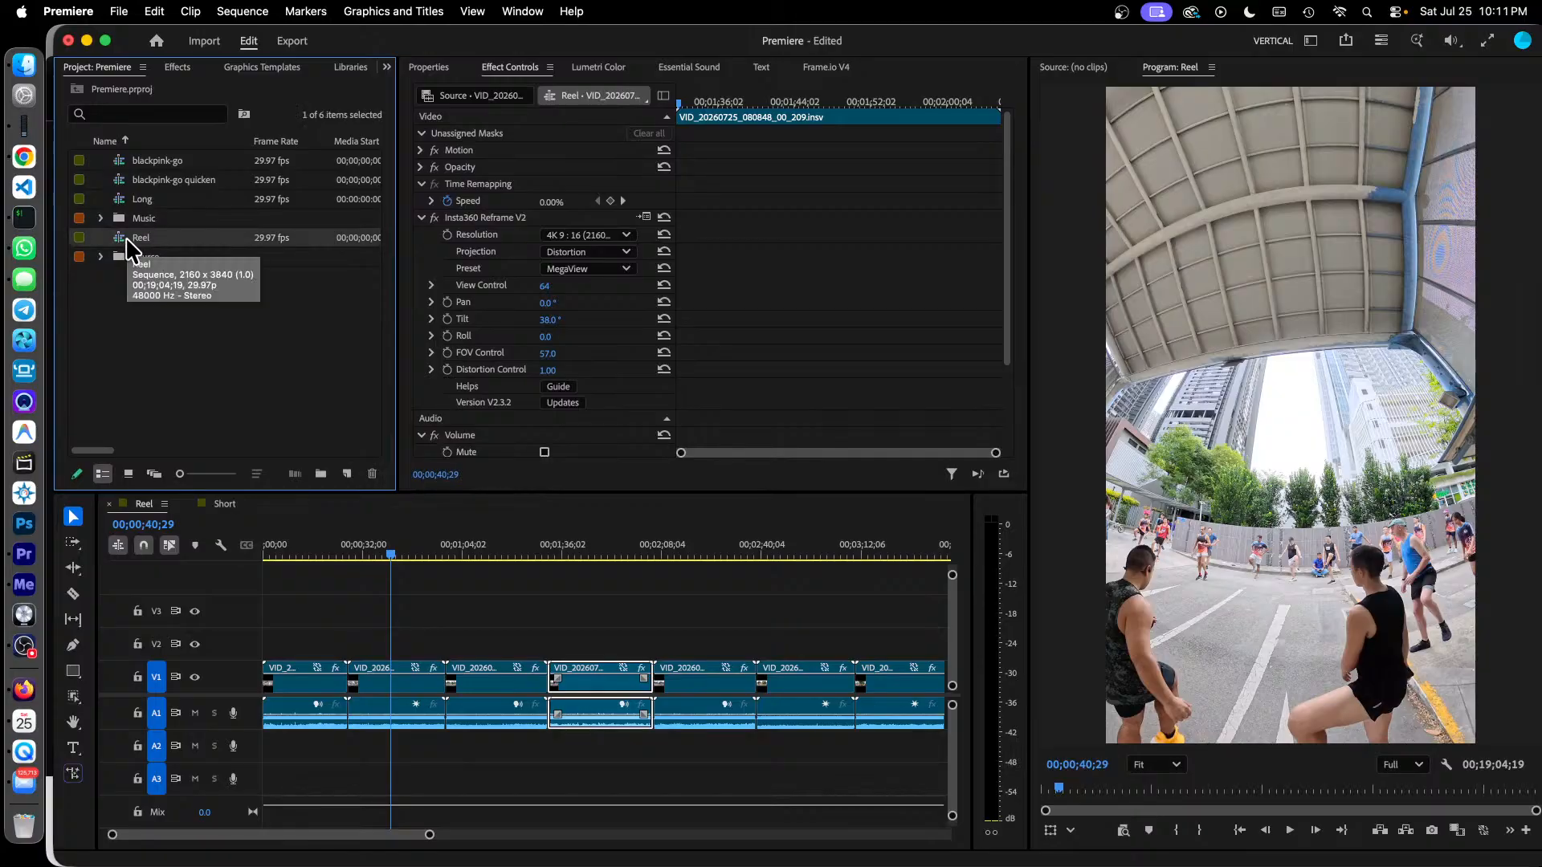
pyautogui.rightClick(127, 247)
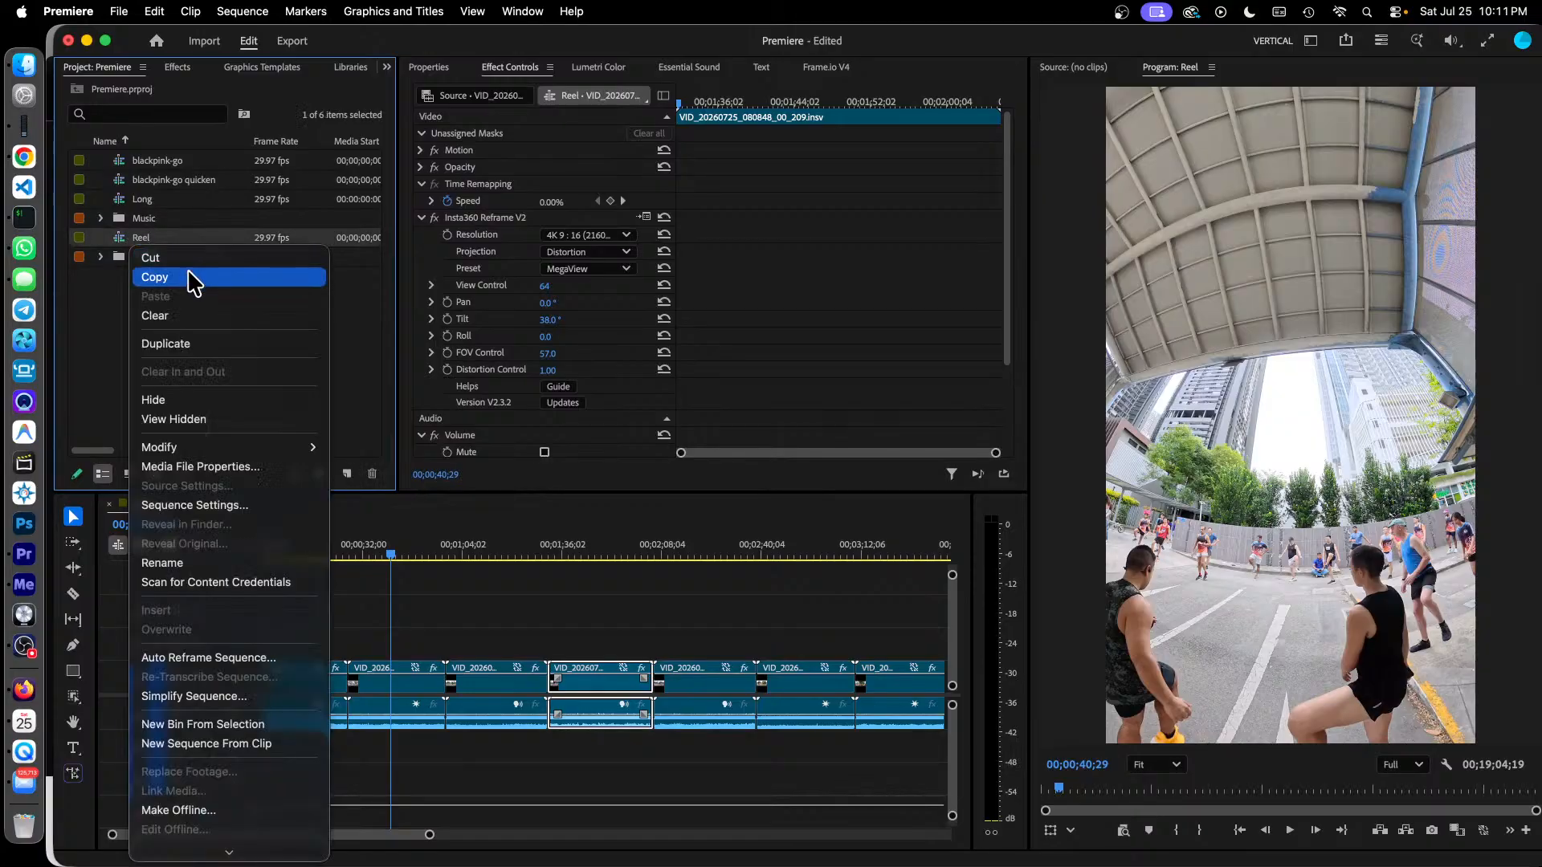
pyautogui.click(193, 277)
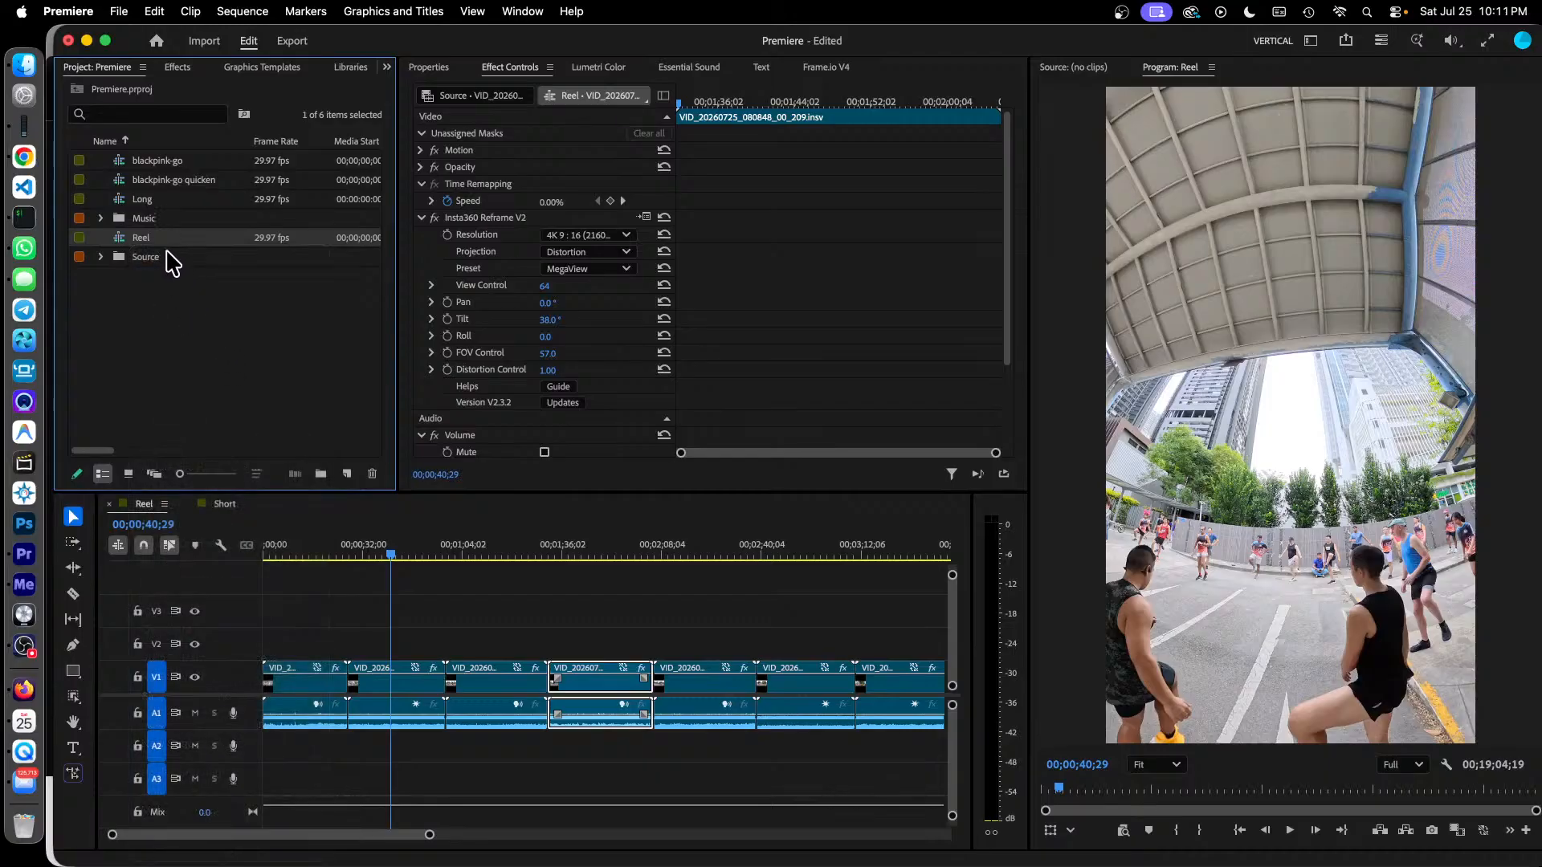
pyautogui.rightClick(173, 302)
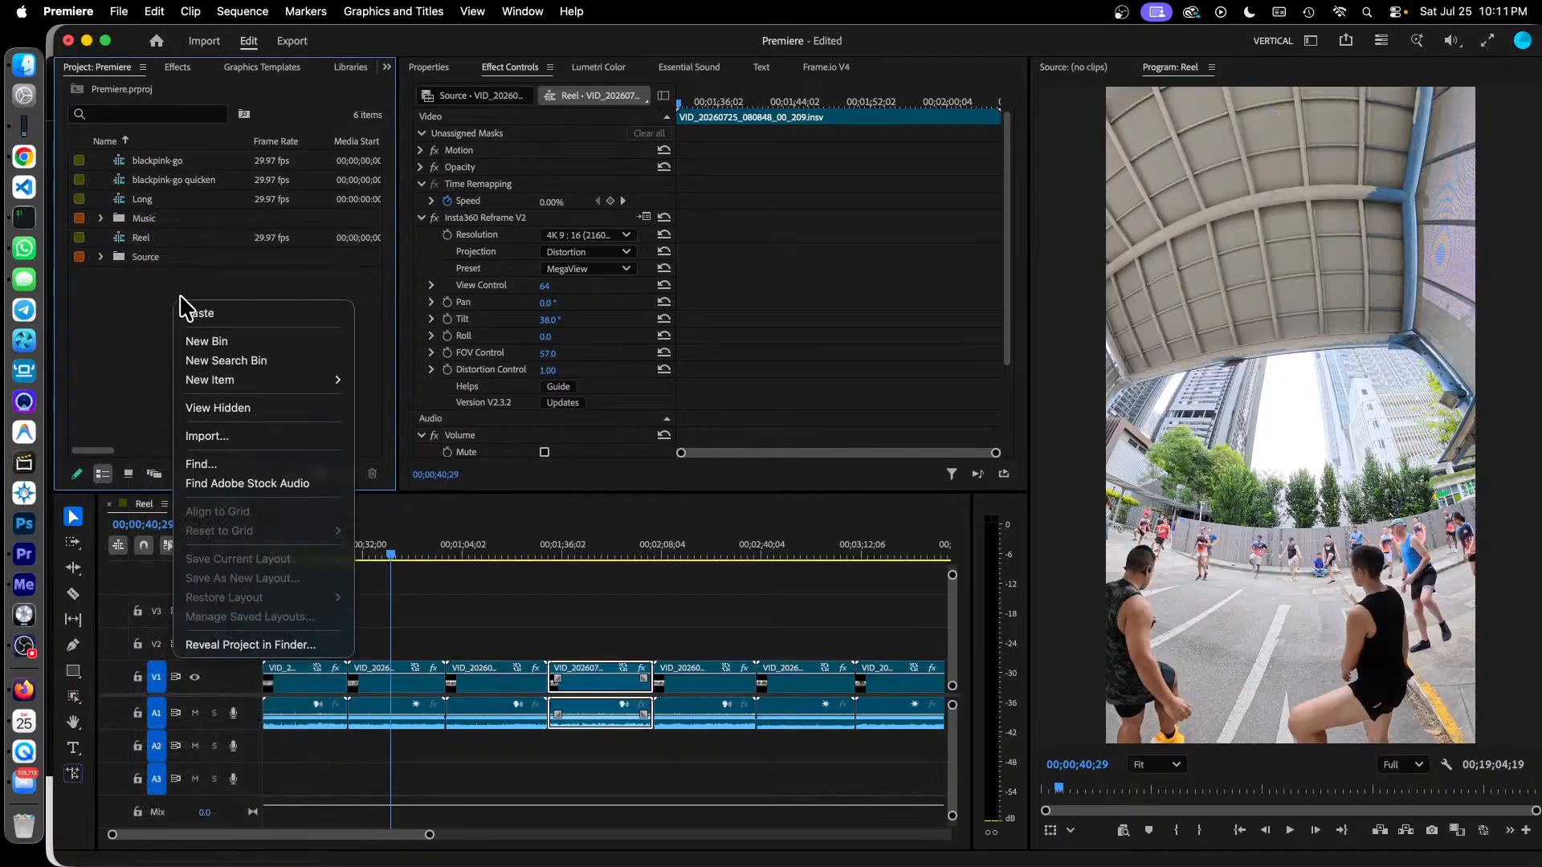
pyautogui.click(200, 313)
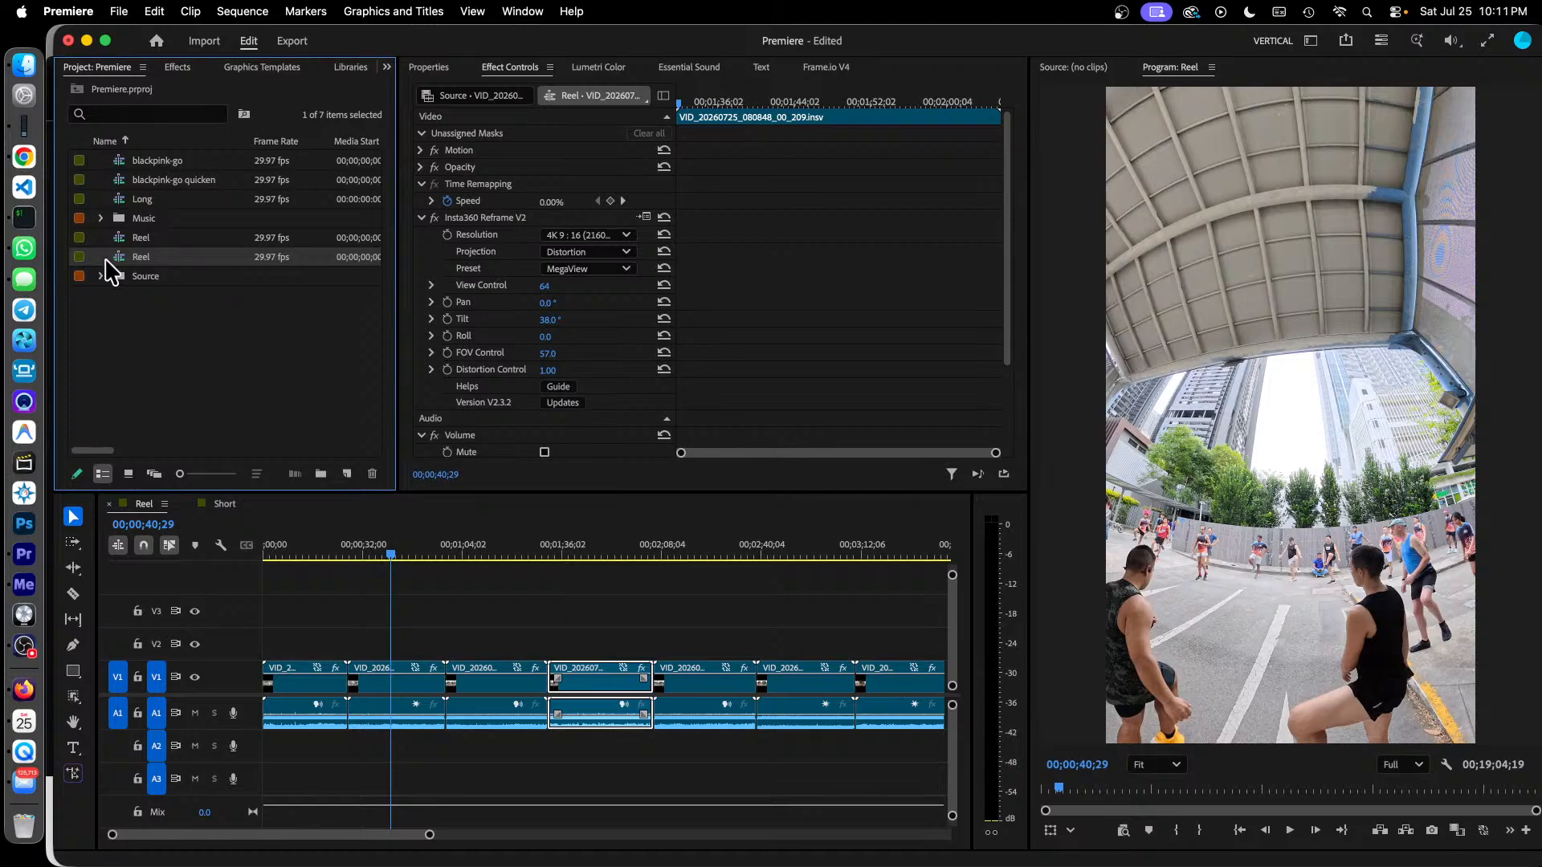
# Rename the pasted copy of the Reel sequence to warmup-1.
pyautogui.click(142, 257)
pyautogui.press('Right')
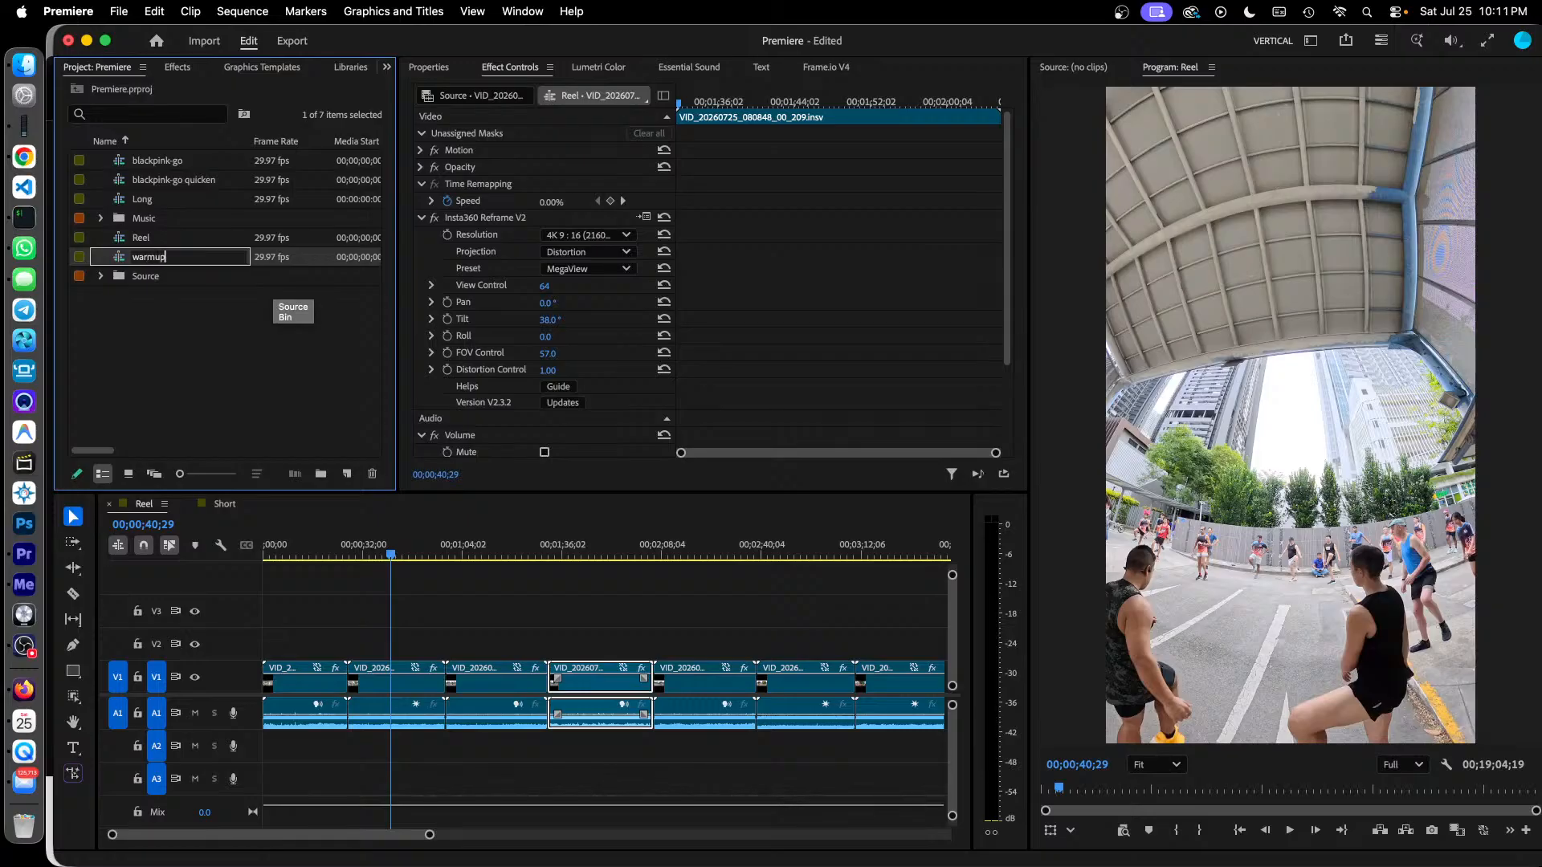
pyautogui.write('warmup-1')
pyautogui.press('Tab')
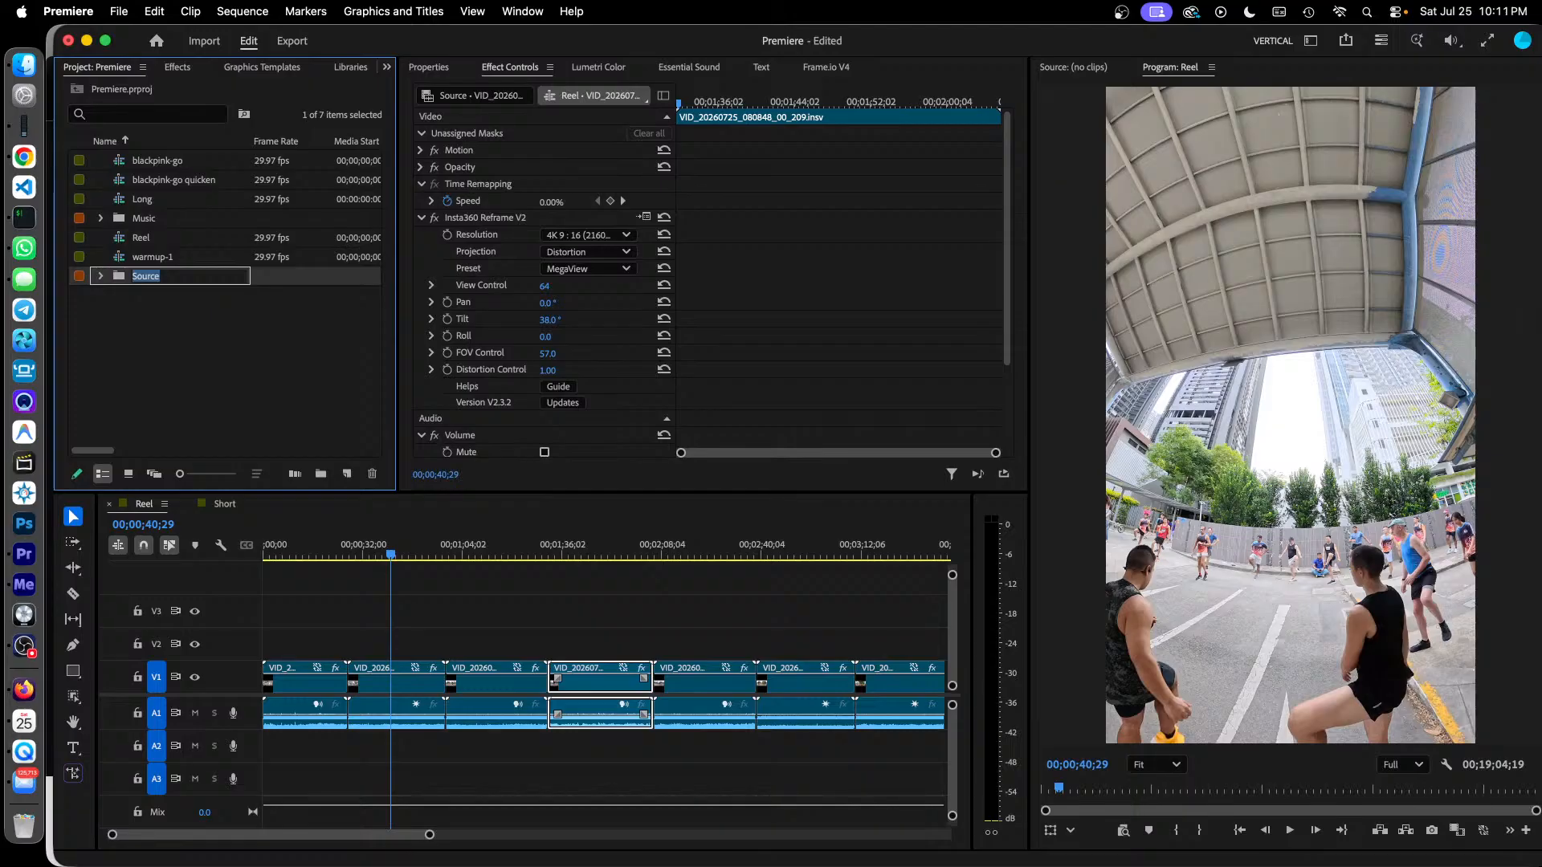
pyautogui.click(258, 344)
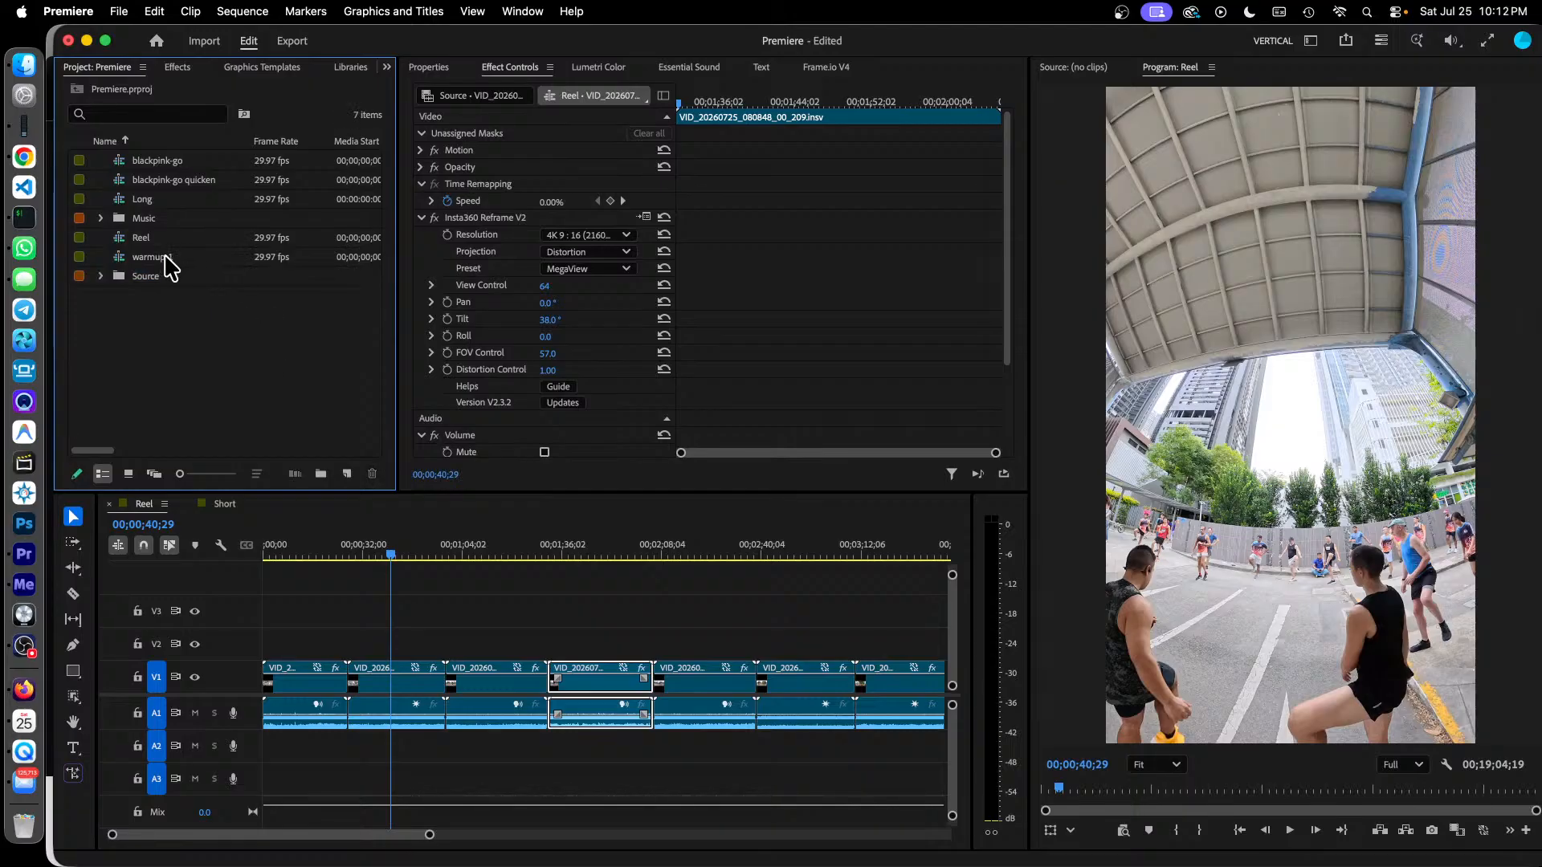
# Replace the hyphen in the duplicated sequence's name with a space so that it reads warmup 1.
pyautogui.click(166, 256)
pyautogui.click(159, 257)
pyautogui.click(170, 257)
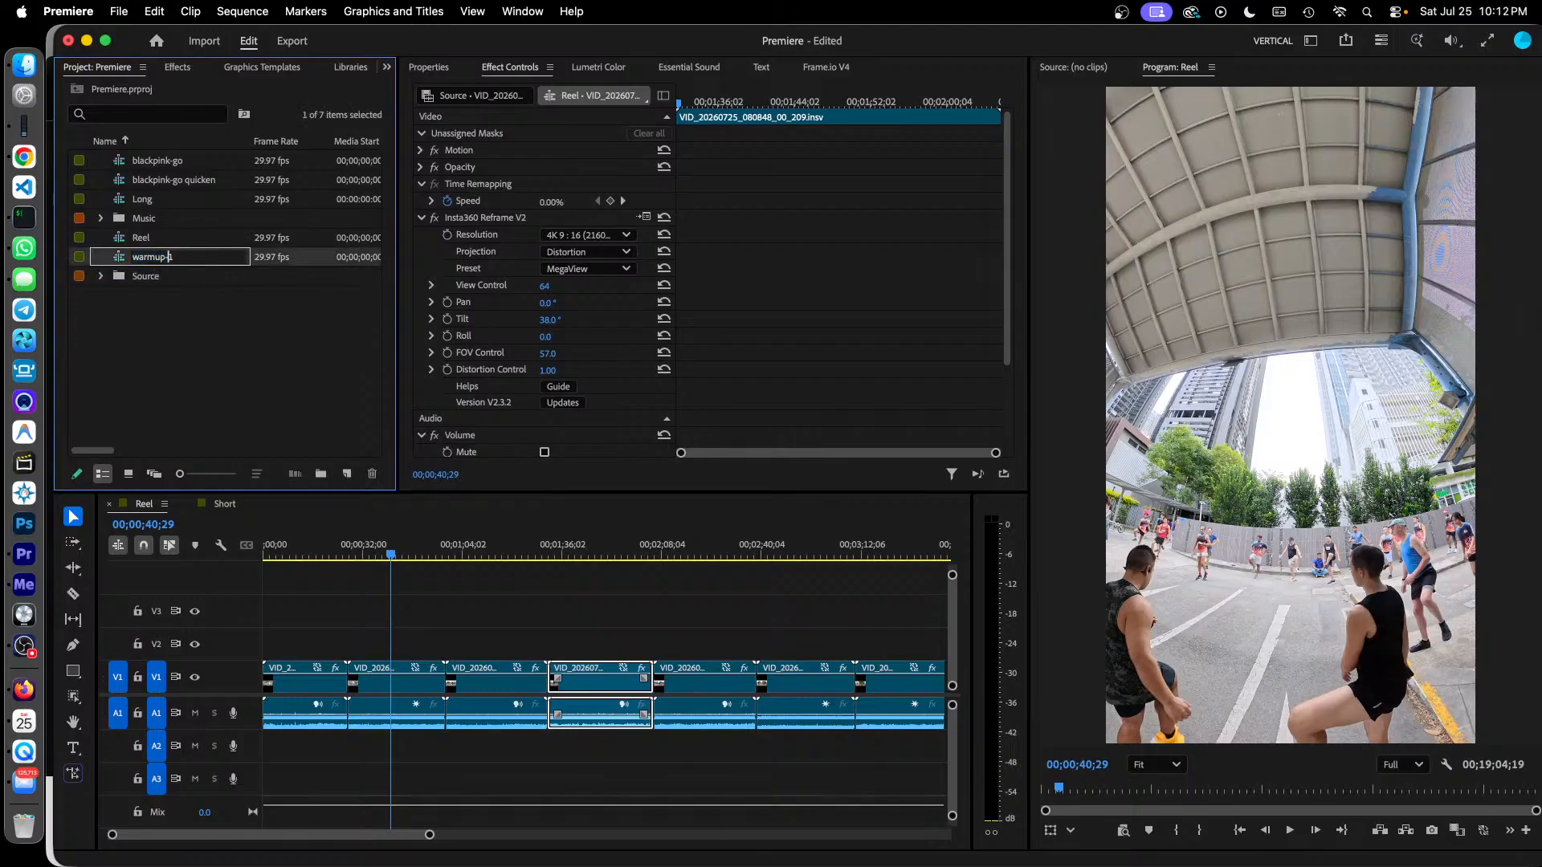
pyautogui.press('Tab')
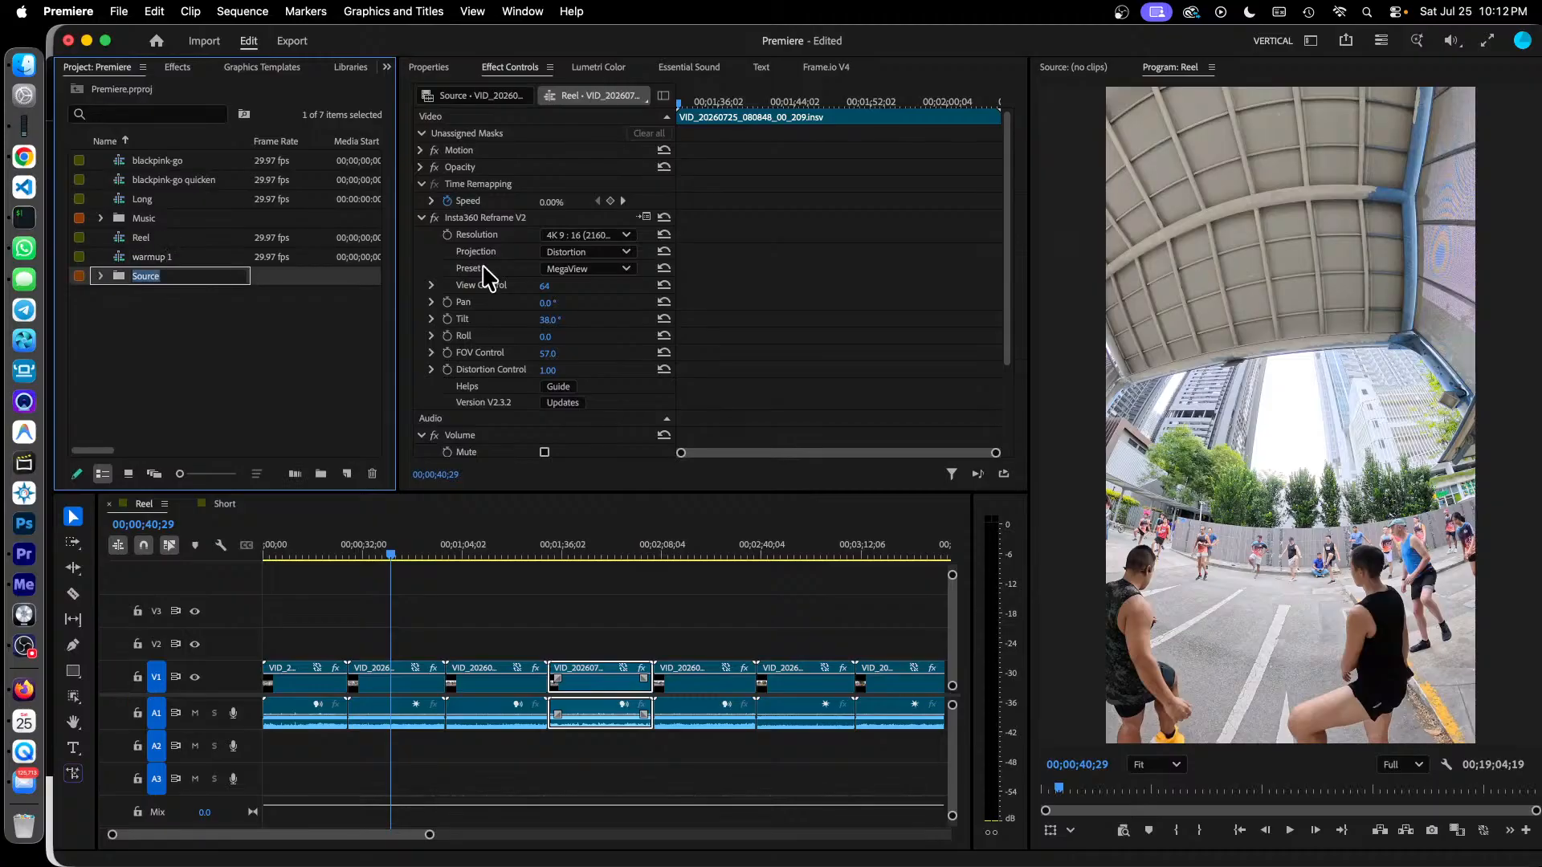
pyautogui.click(255, 380)
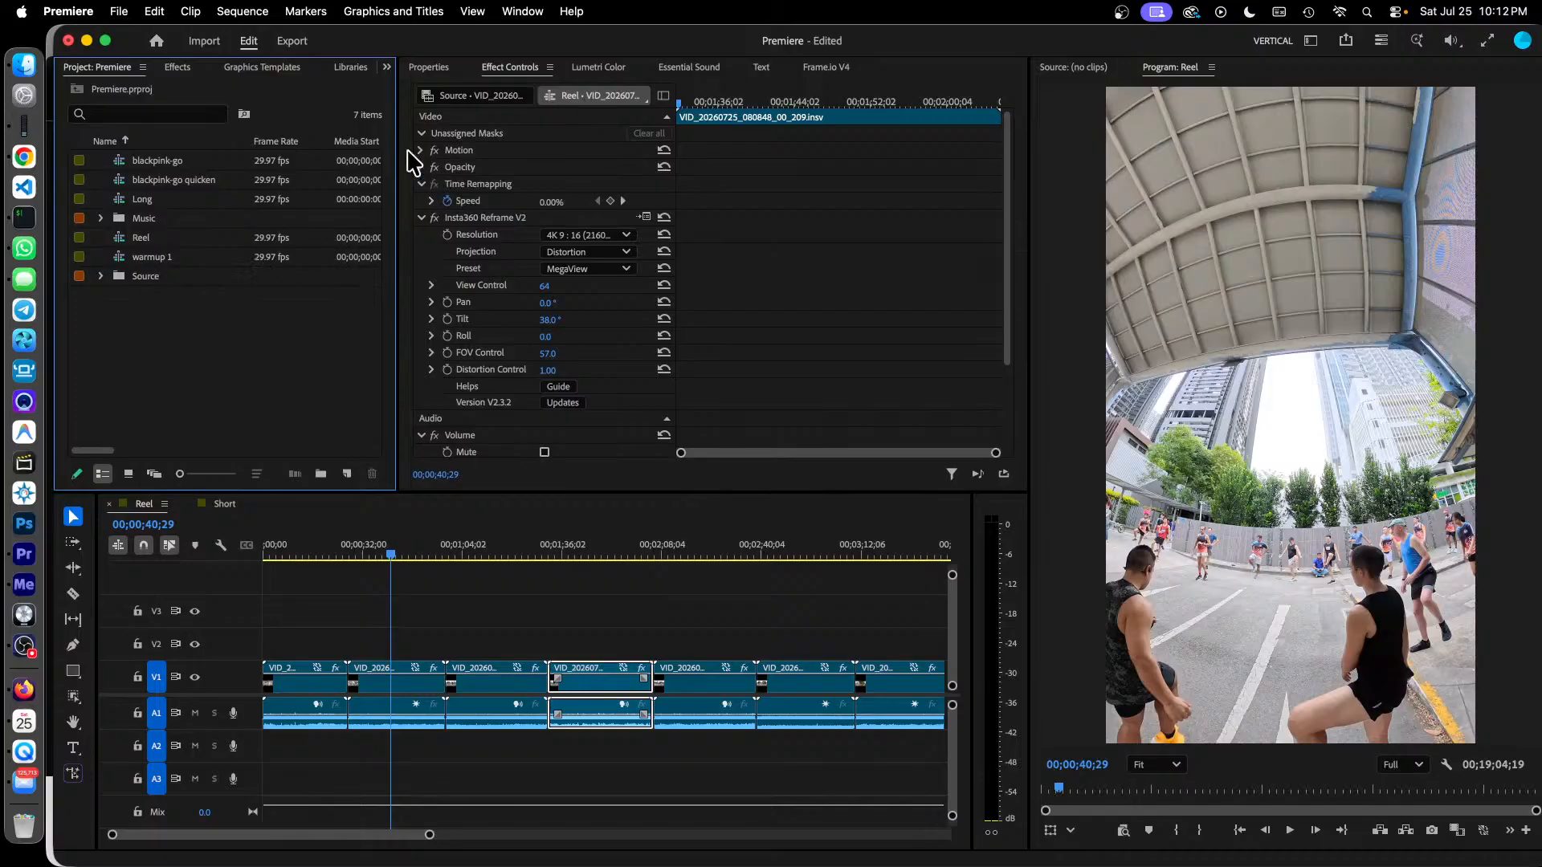
# Close the template project without saving its changes and show the contents of the Premiere project again.
pyautogui.click(388, 68)
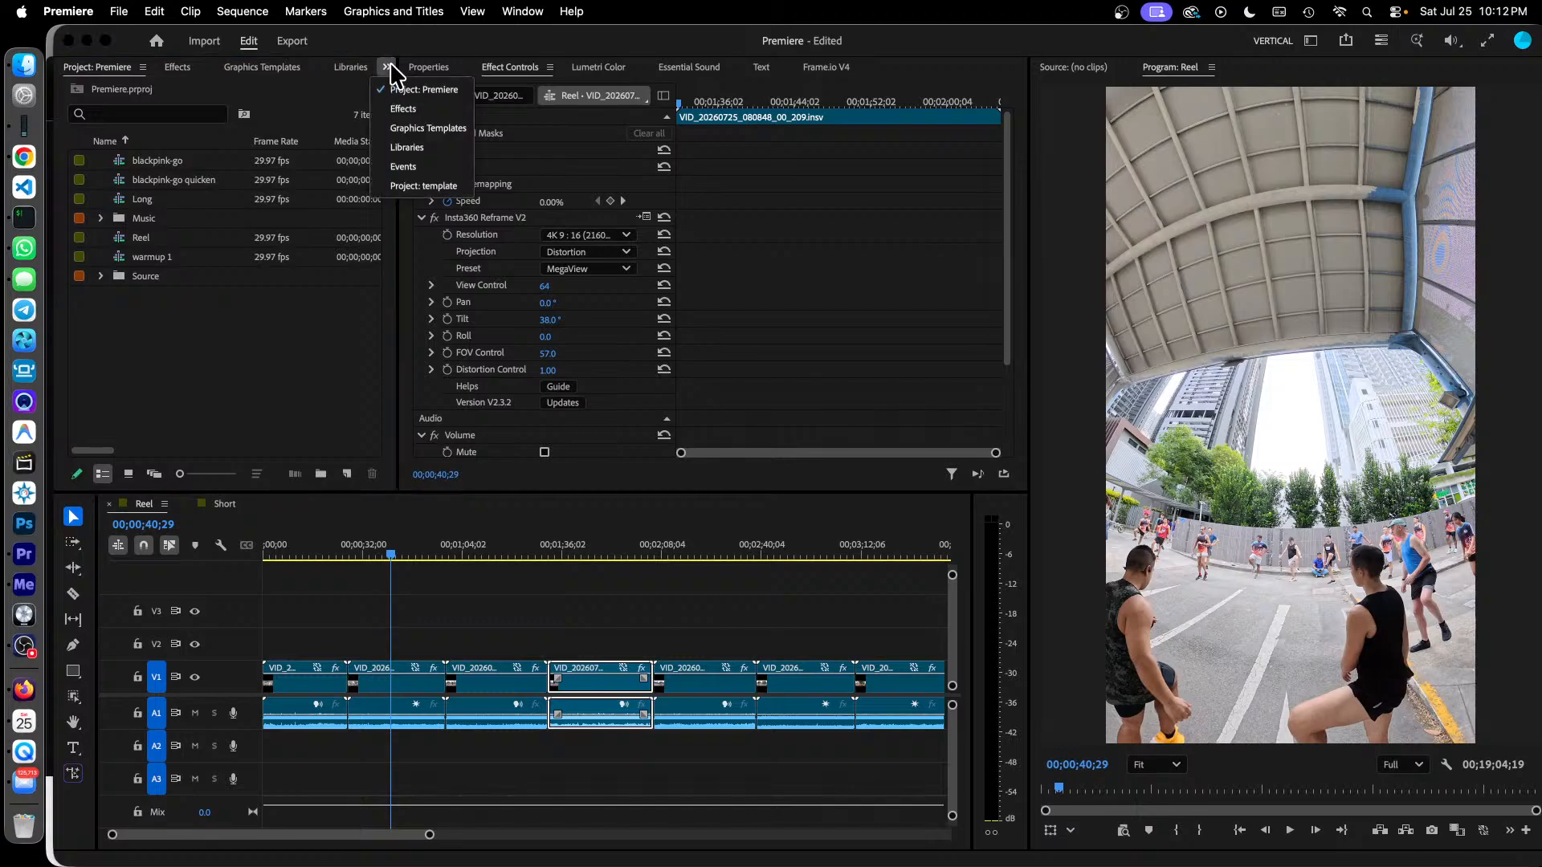
pyautogui.click(423, 185)
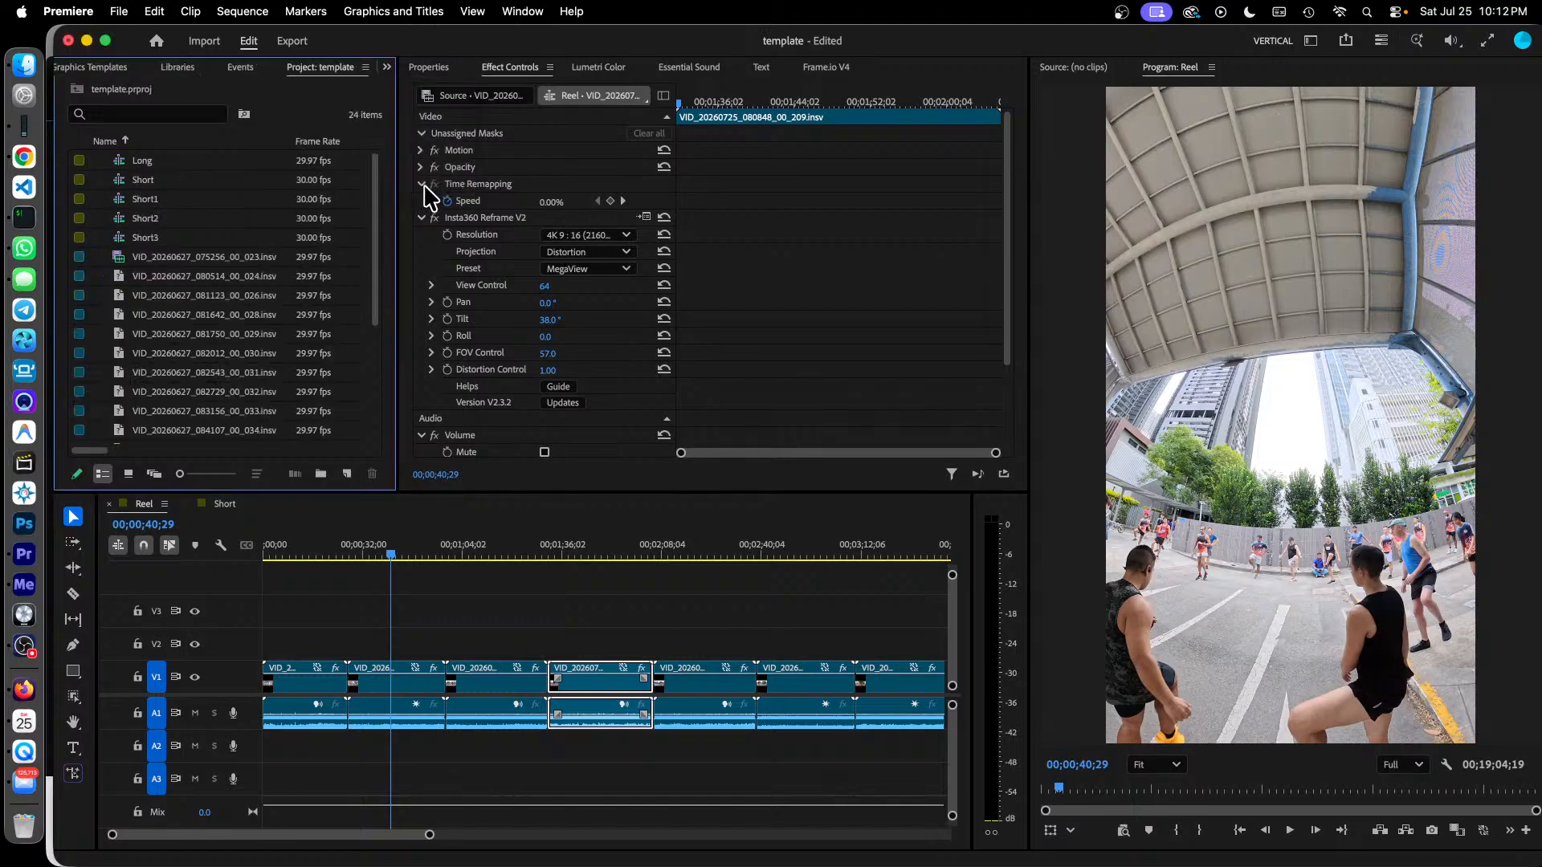
pyautogui.click(367, 67)
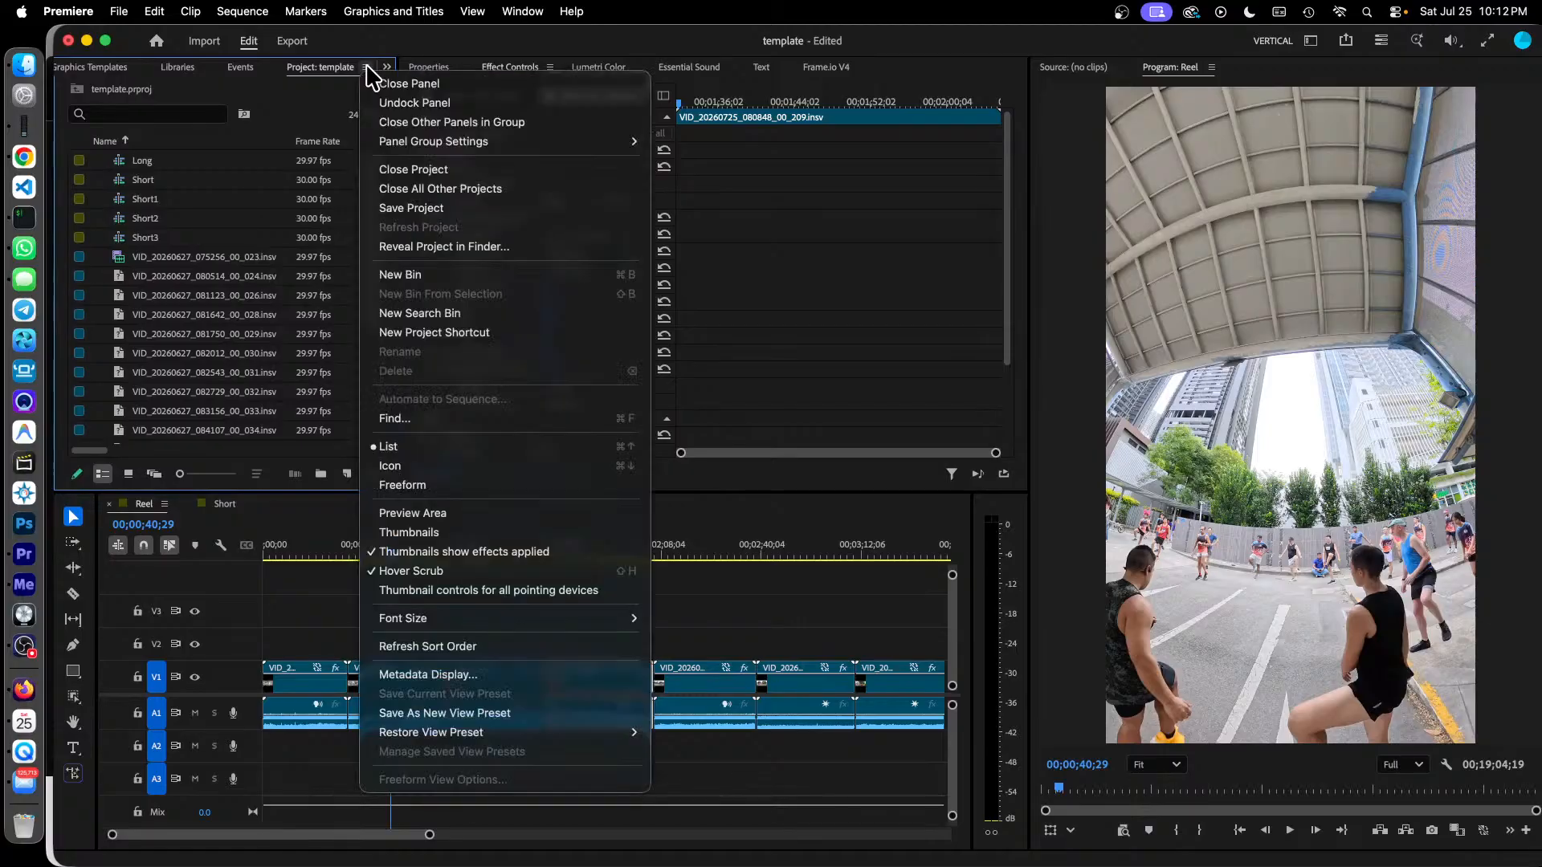
pyautogui.click(455, 169)
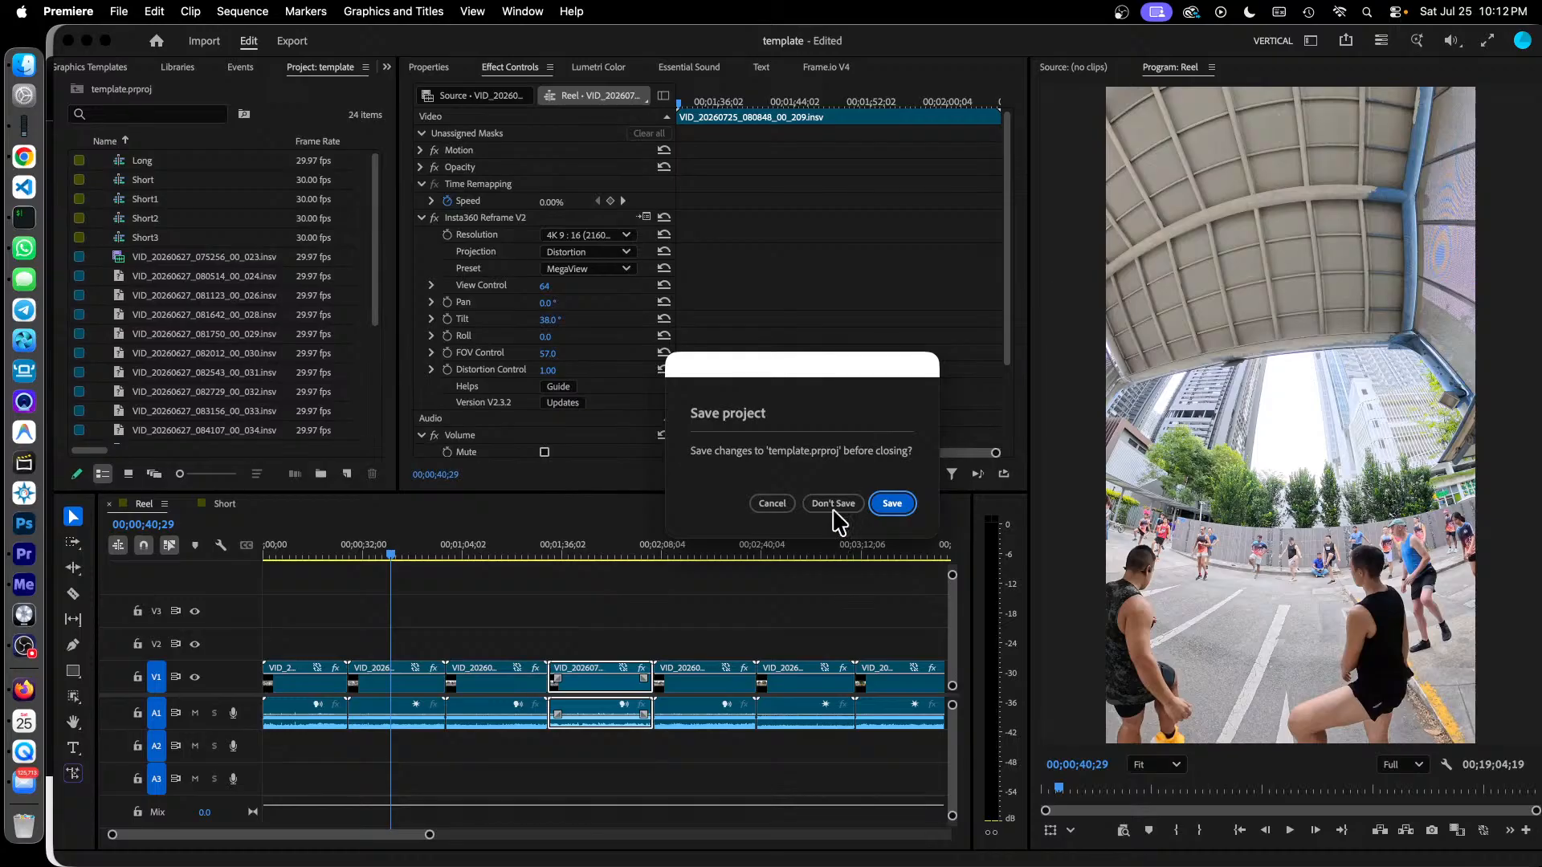
pyautogui.click(833, 503)
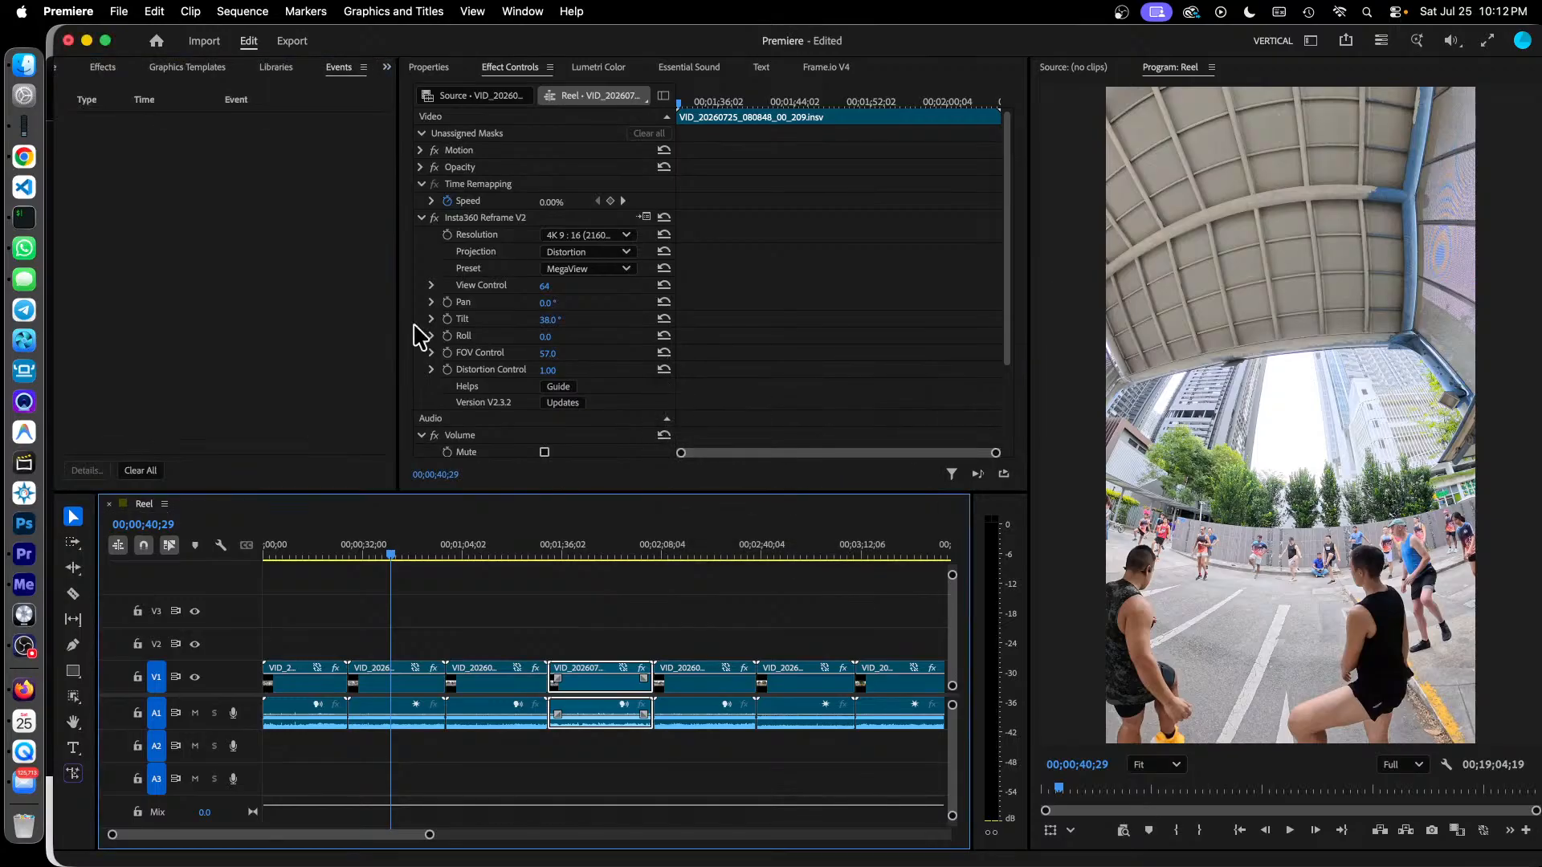
pyautogui.click(386, 67)
pyautogui.click(413, 89)
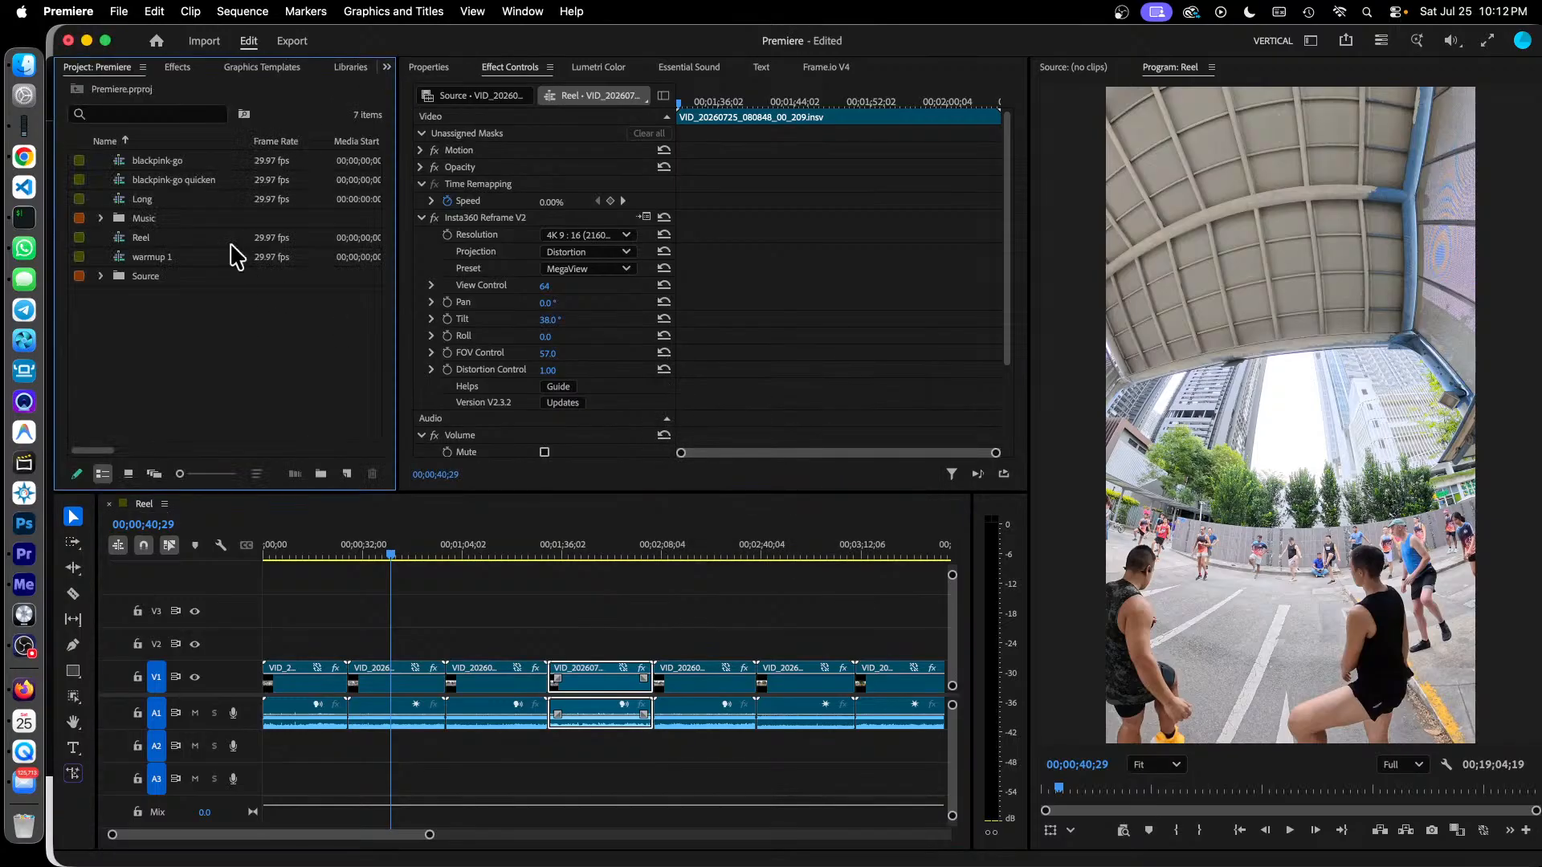
# Delete the warmup 1 sequence from the project.
pyautogui.click(142, 258)
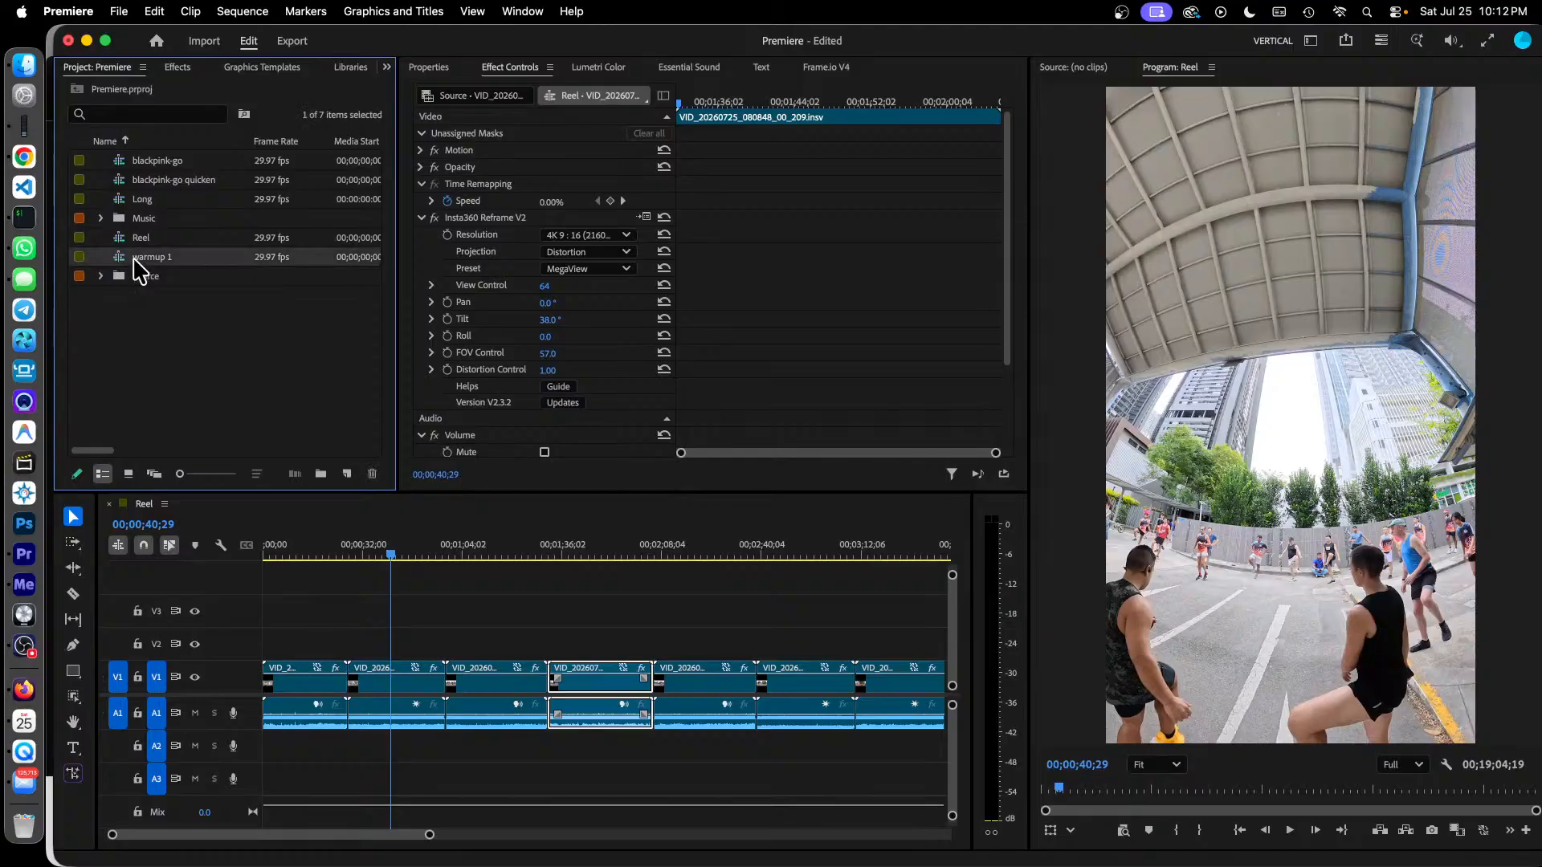
pyautogui.rightClick(142, 270)
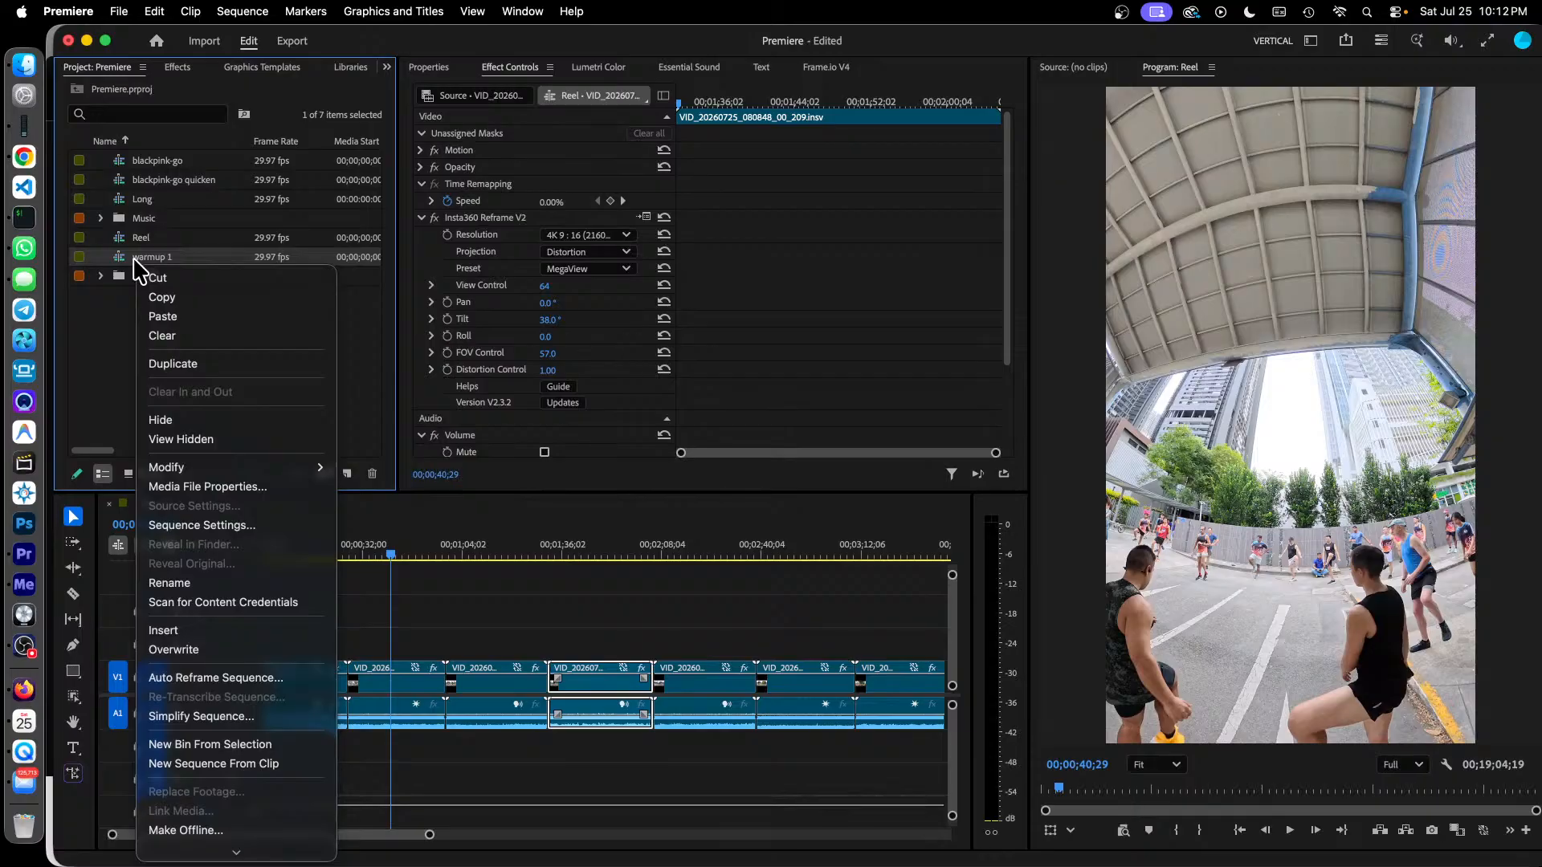
pyautogui.click(193, 338)
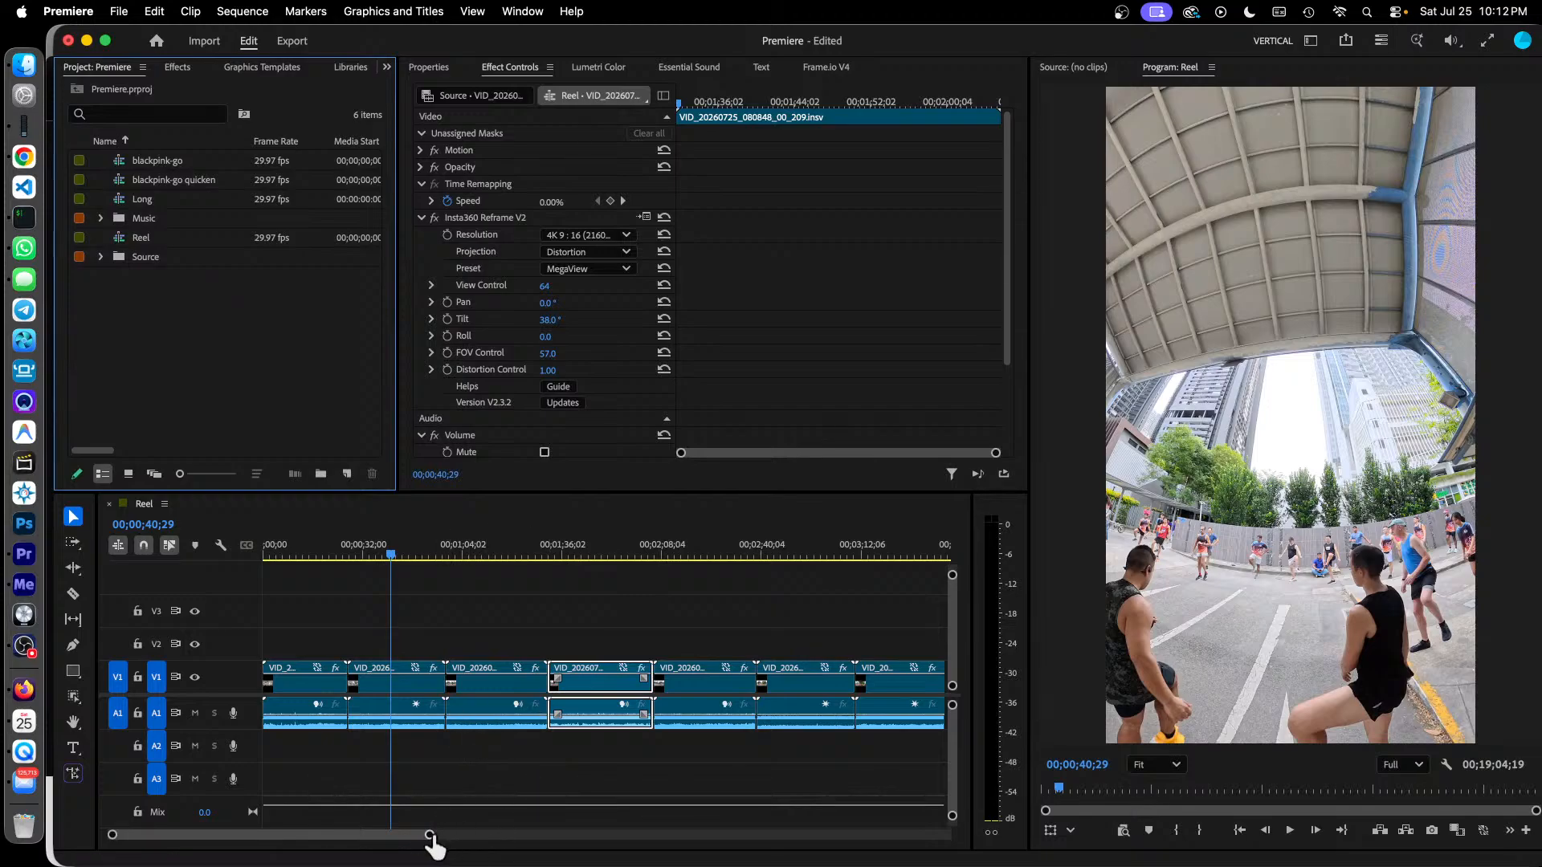
# Select all clips in the Reel sequence and apply the Focused preset for Ambience in Essential Sound.
pyautogui.moveTo(431, 836); pyautogui.dragTo(819, 834)
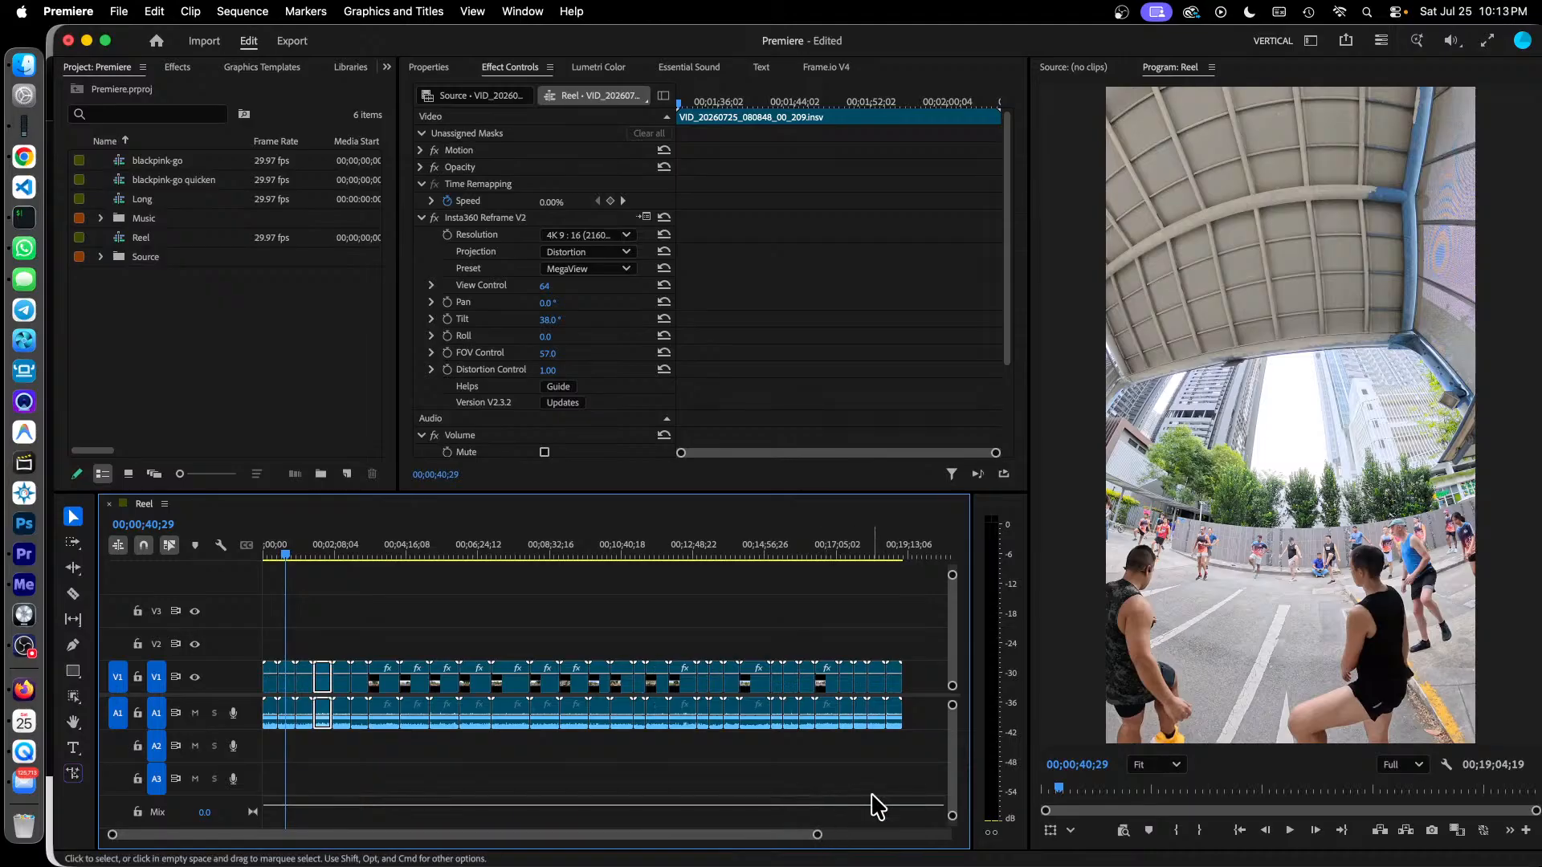
pyautogui.click(928, 759)
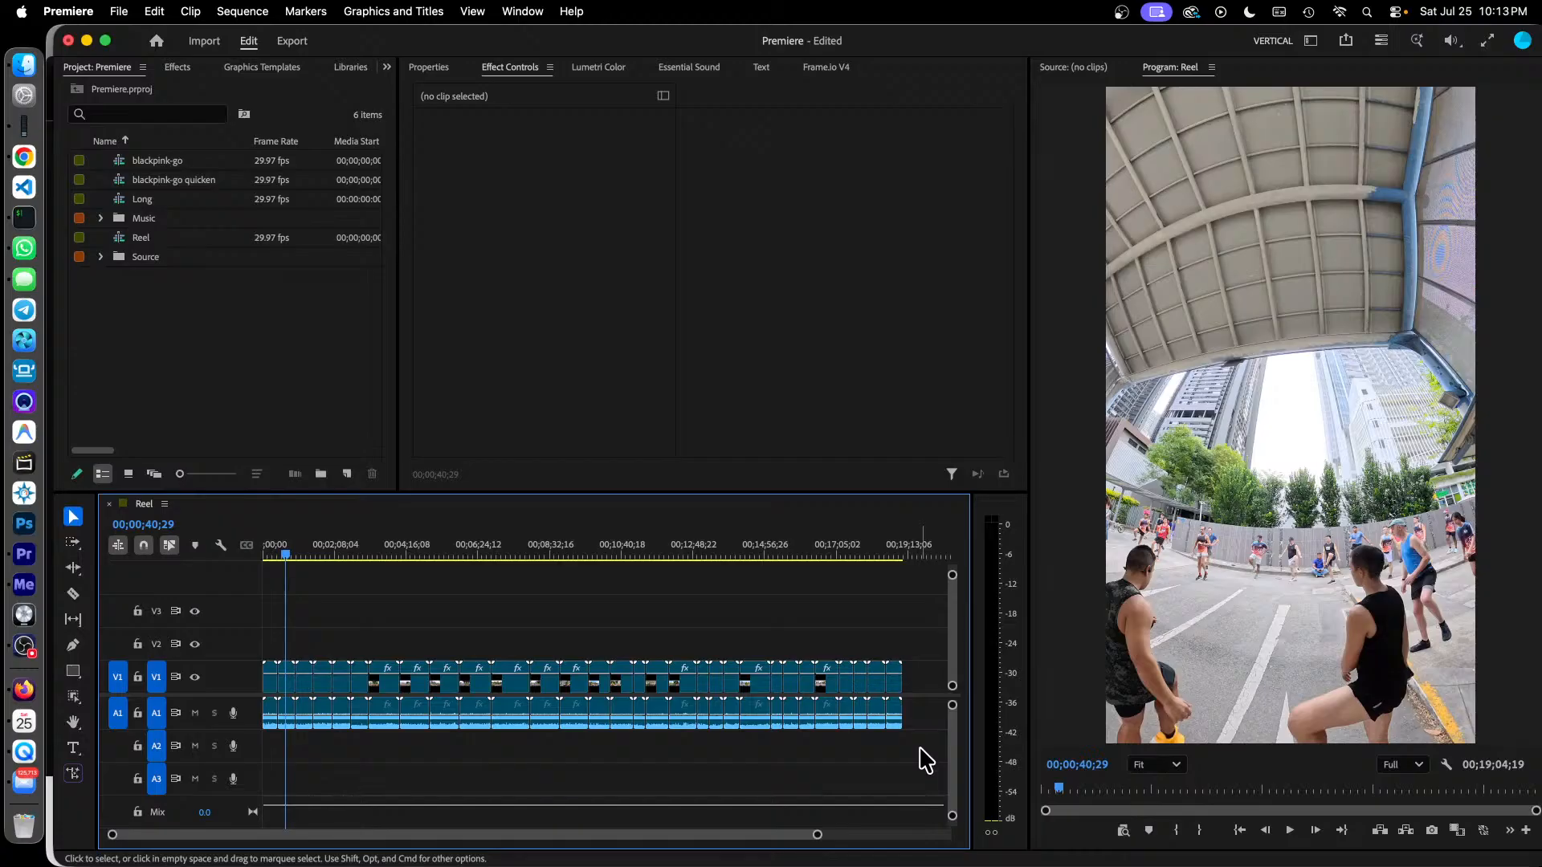
pyautogui.moveTo(926, 760); pyautogui.dragTo(302, 660)
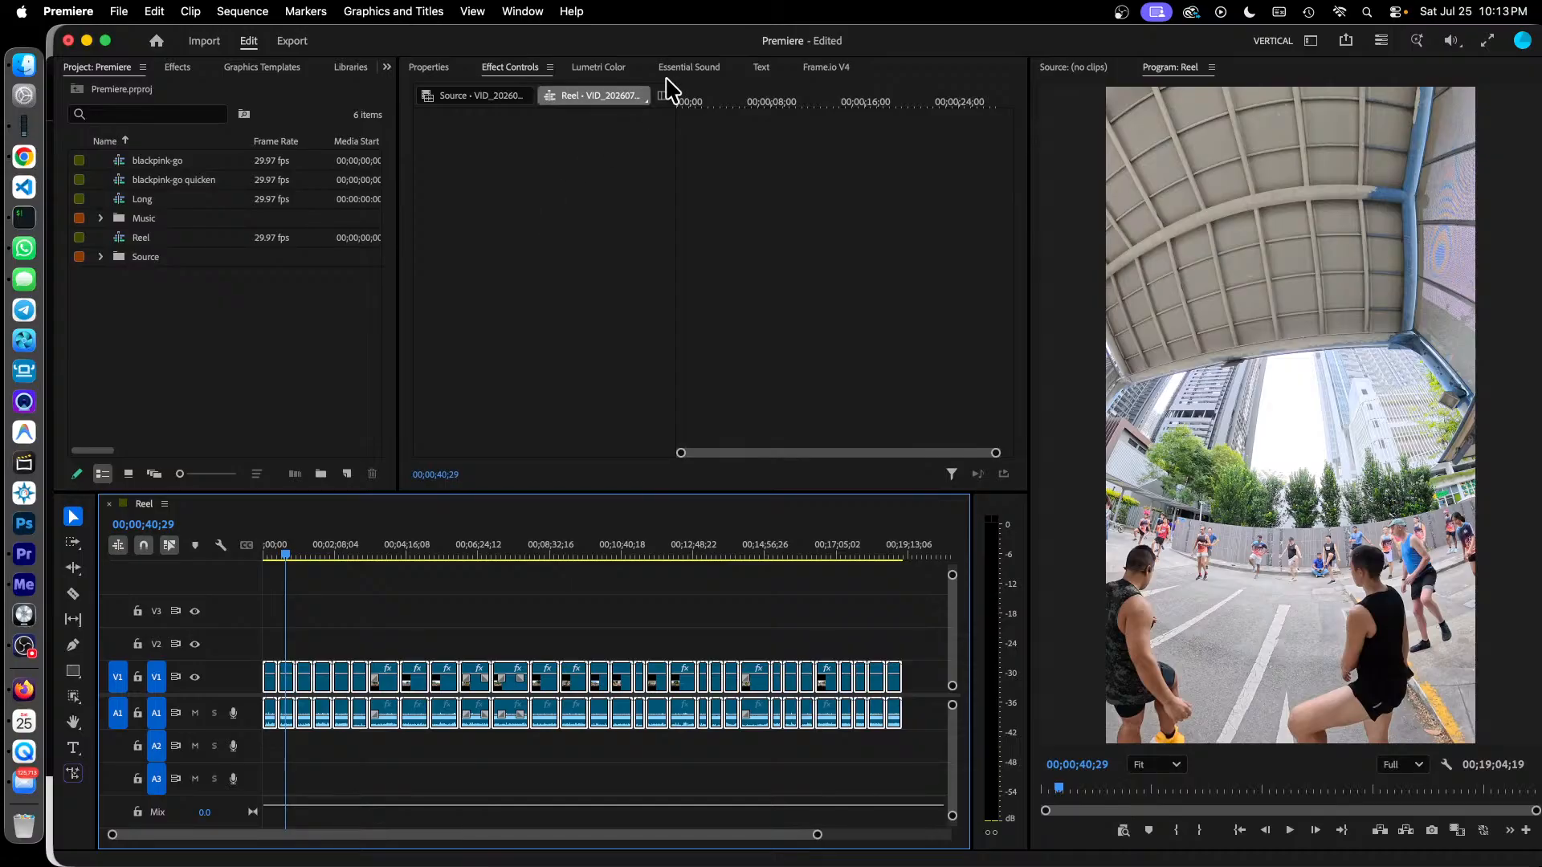
pyautogui.click(680, 68)
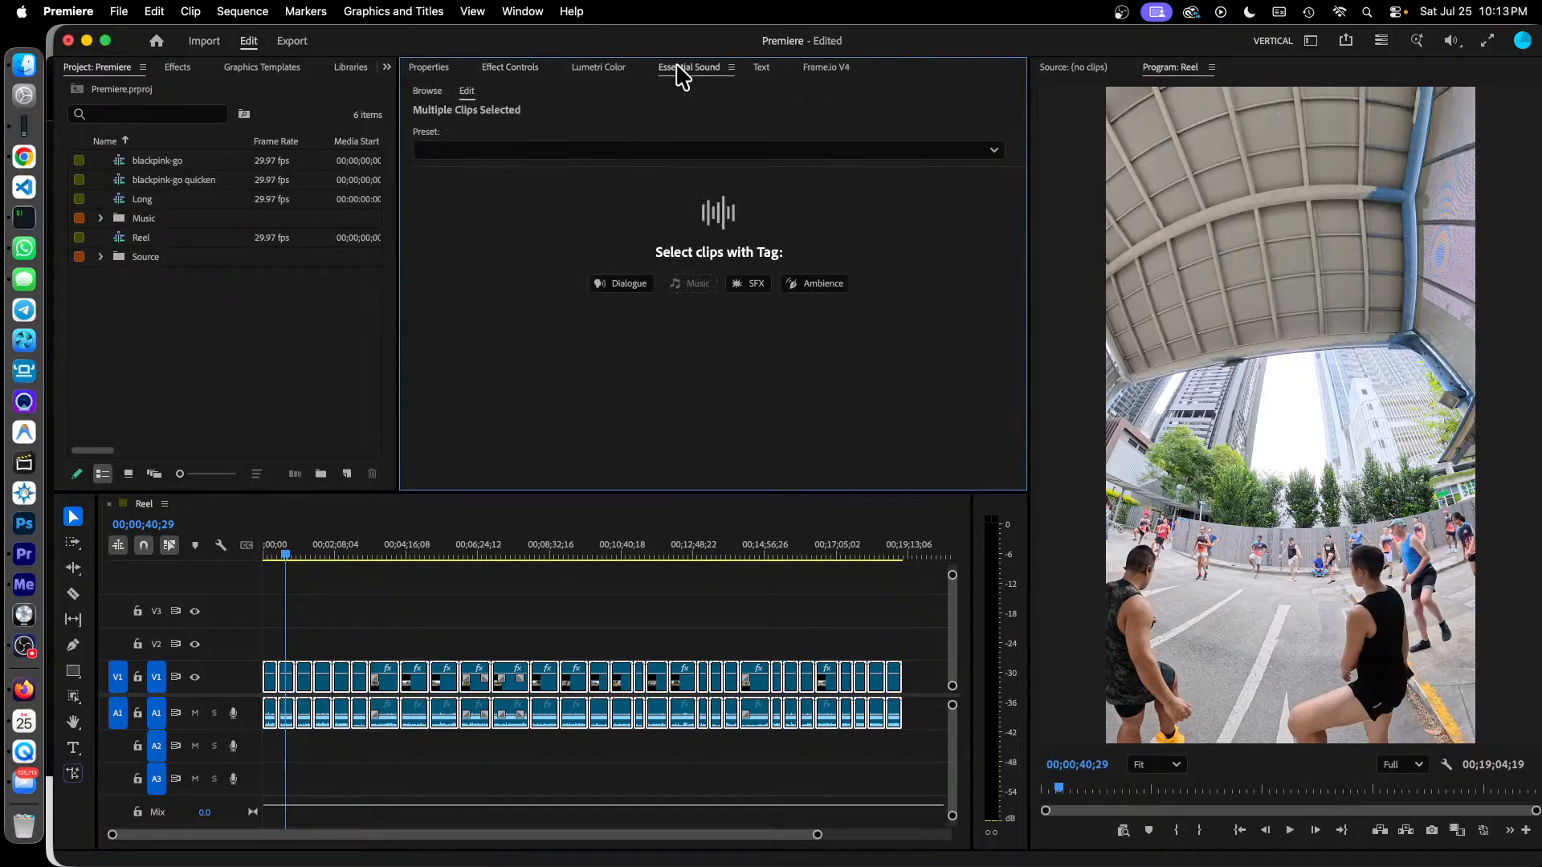
pyautogui.click(997, 153)
pyautogui.moveTo(470, 232)
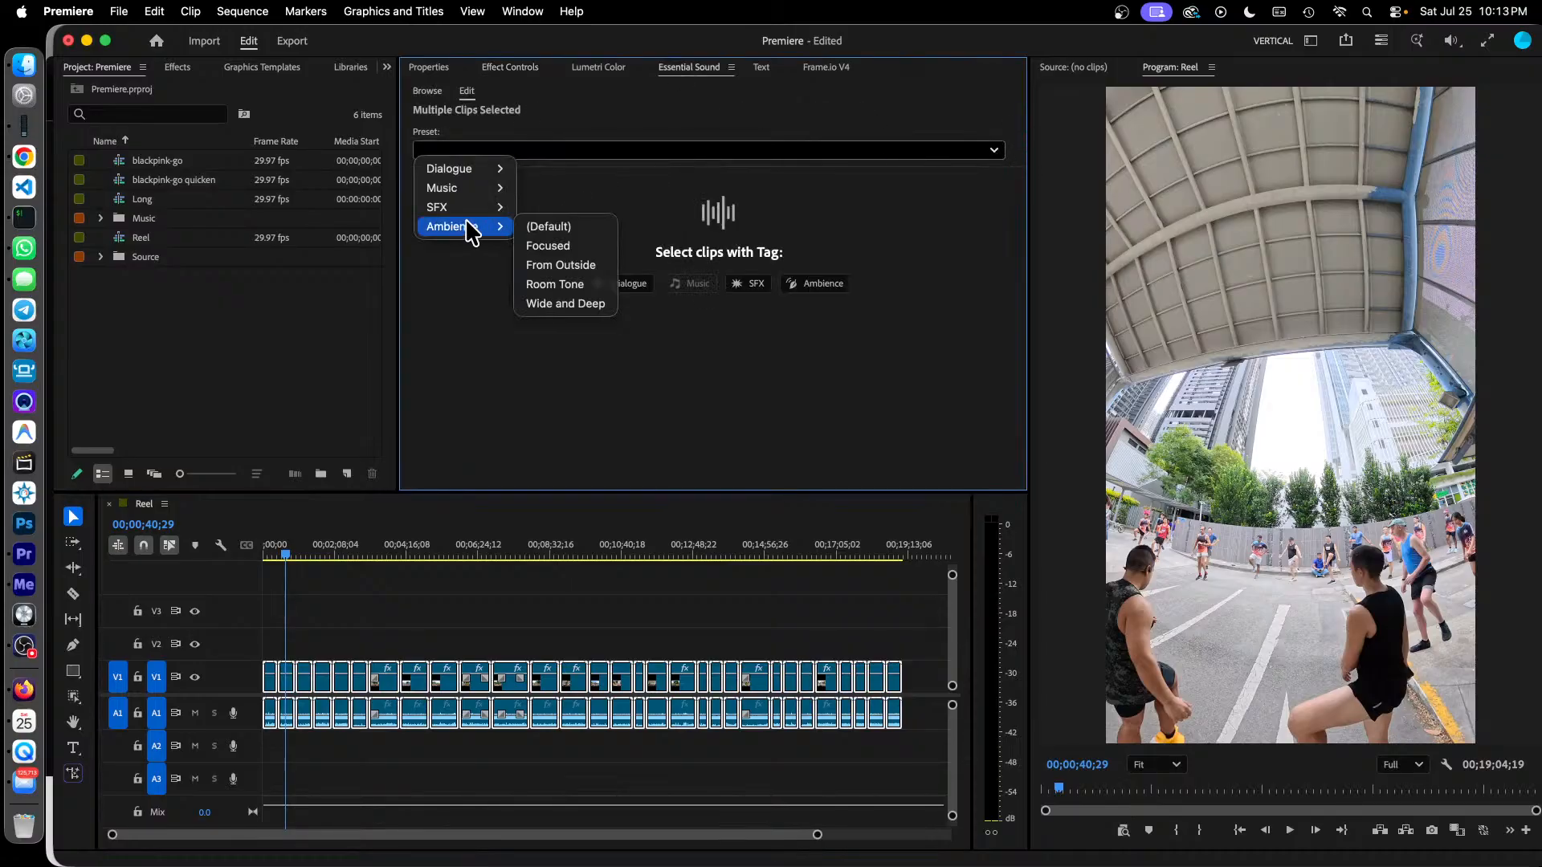
pyautogui.click(580, 248)
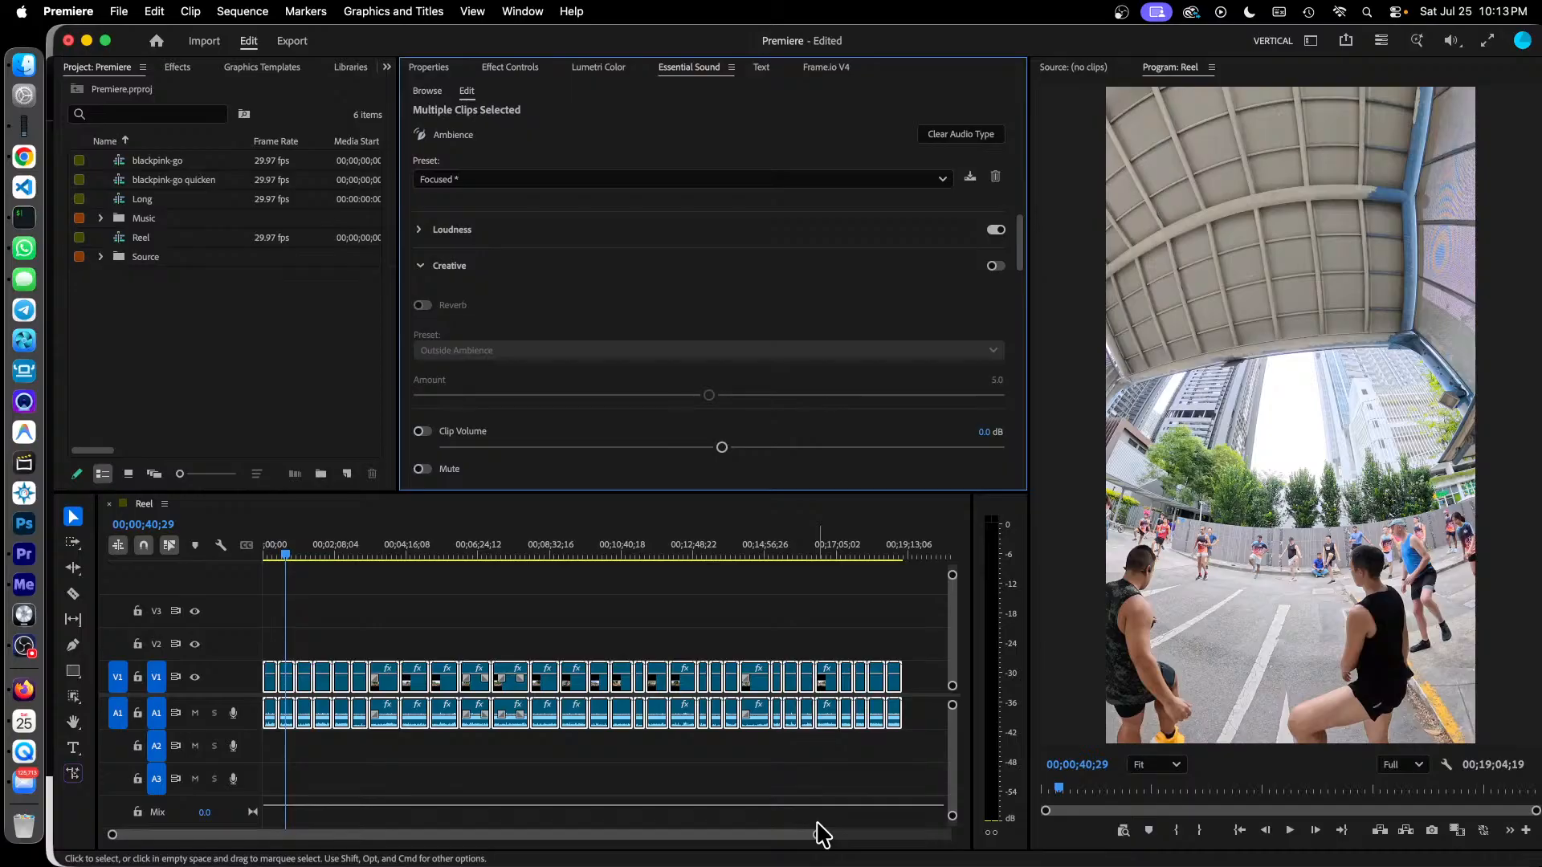
# Check the Essential Sound settings on the first clip of the Reel sequence and save the project.
pyautogui.click(721, 765)
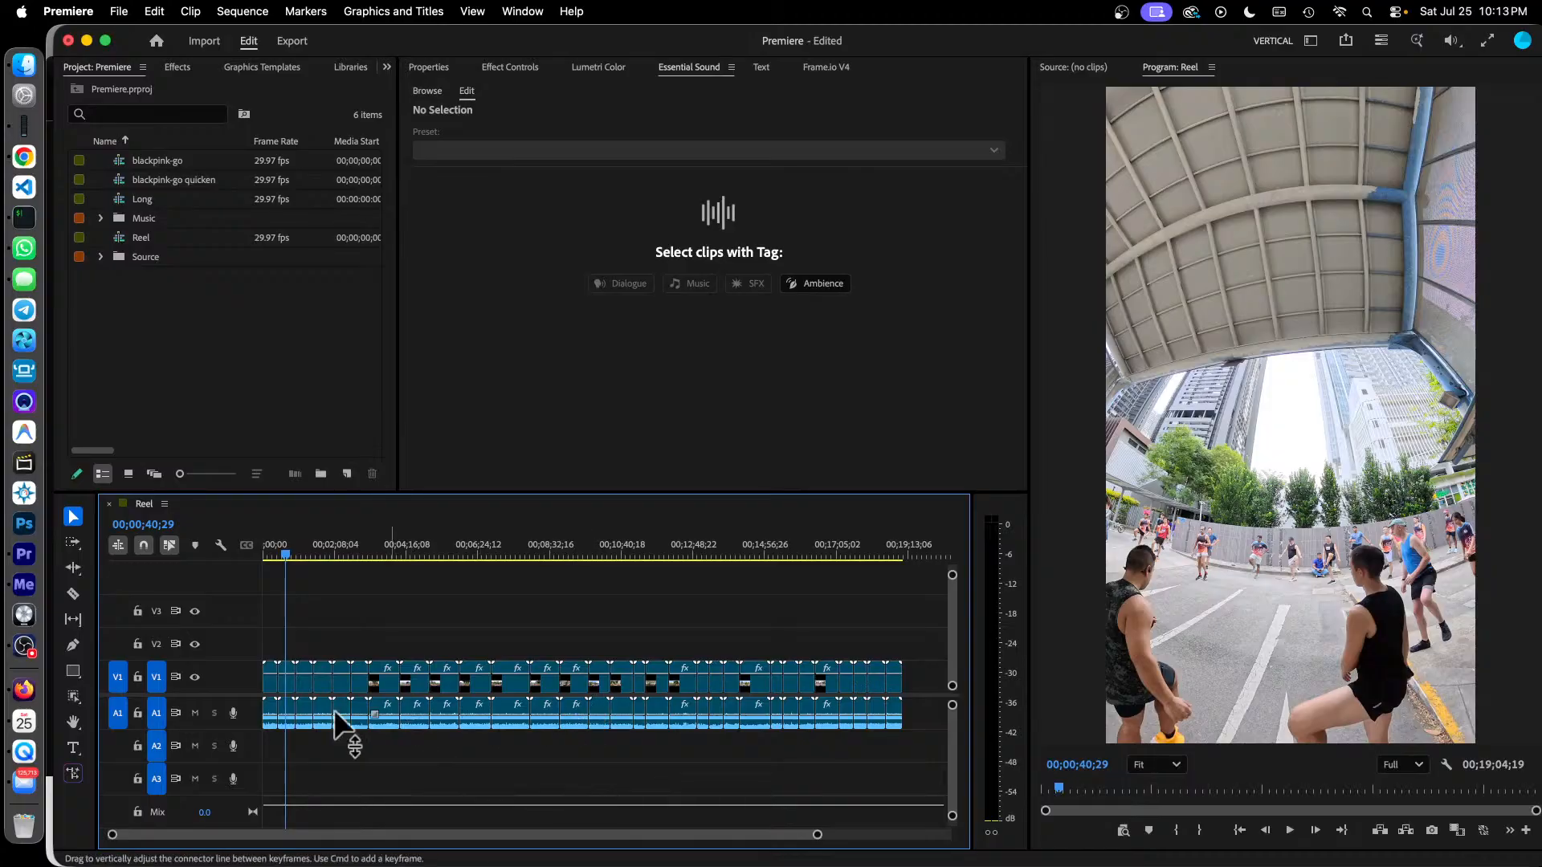
pyautogui.click(269, 707)
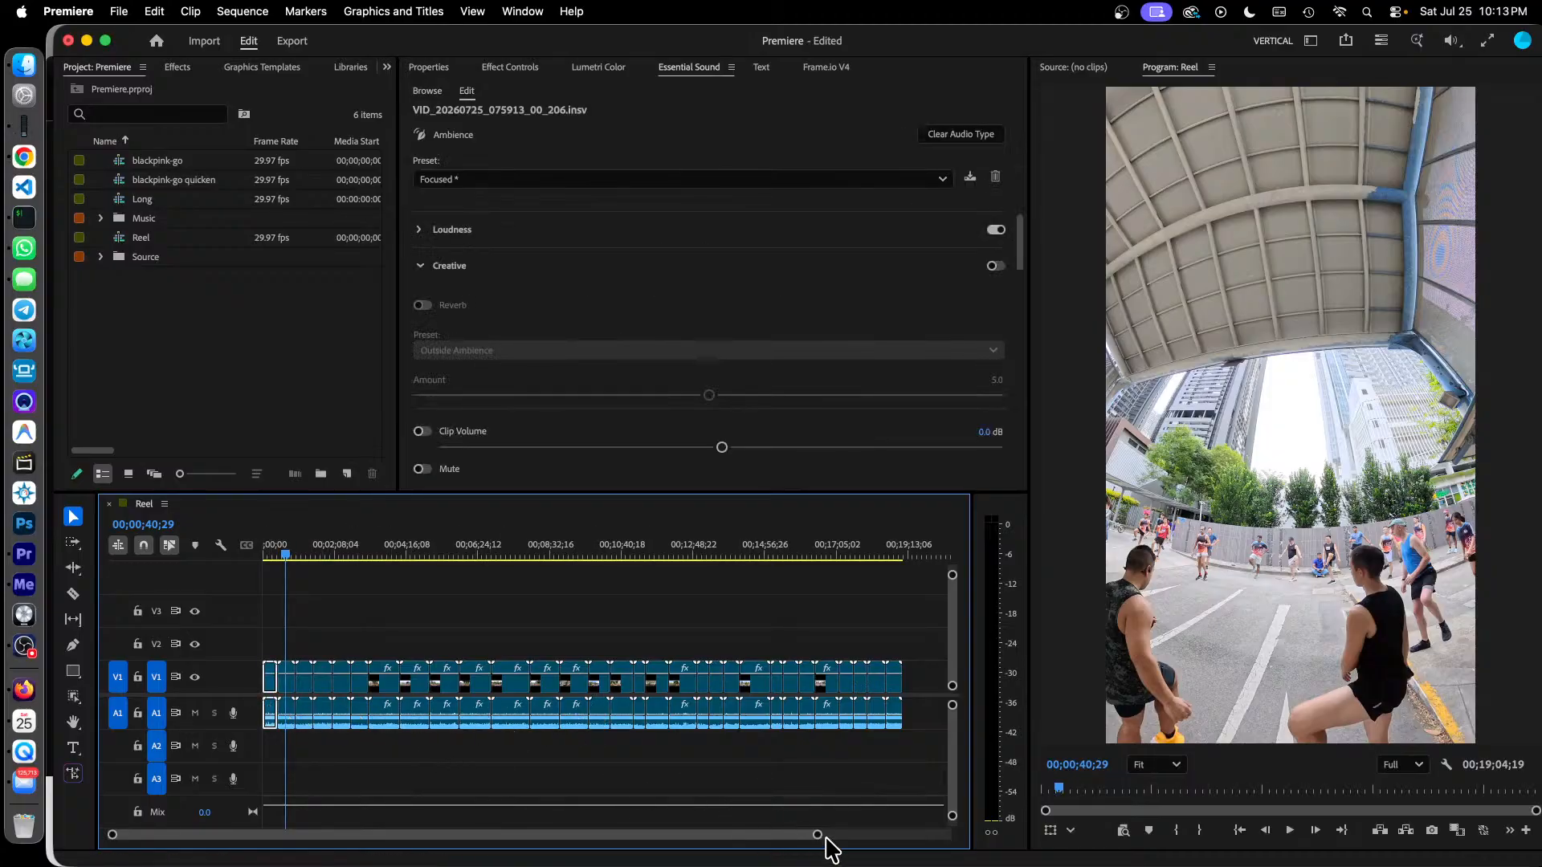
pyautogui.moveTo(817, 835); pyautogui.dragTo(488, 835)
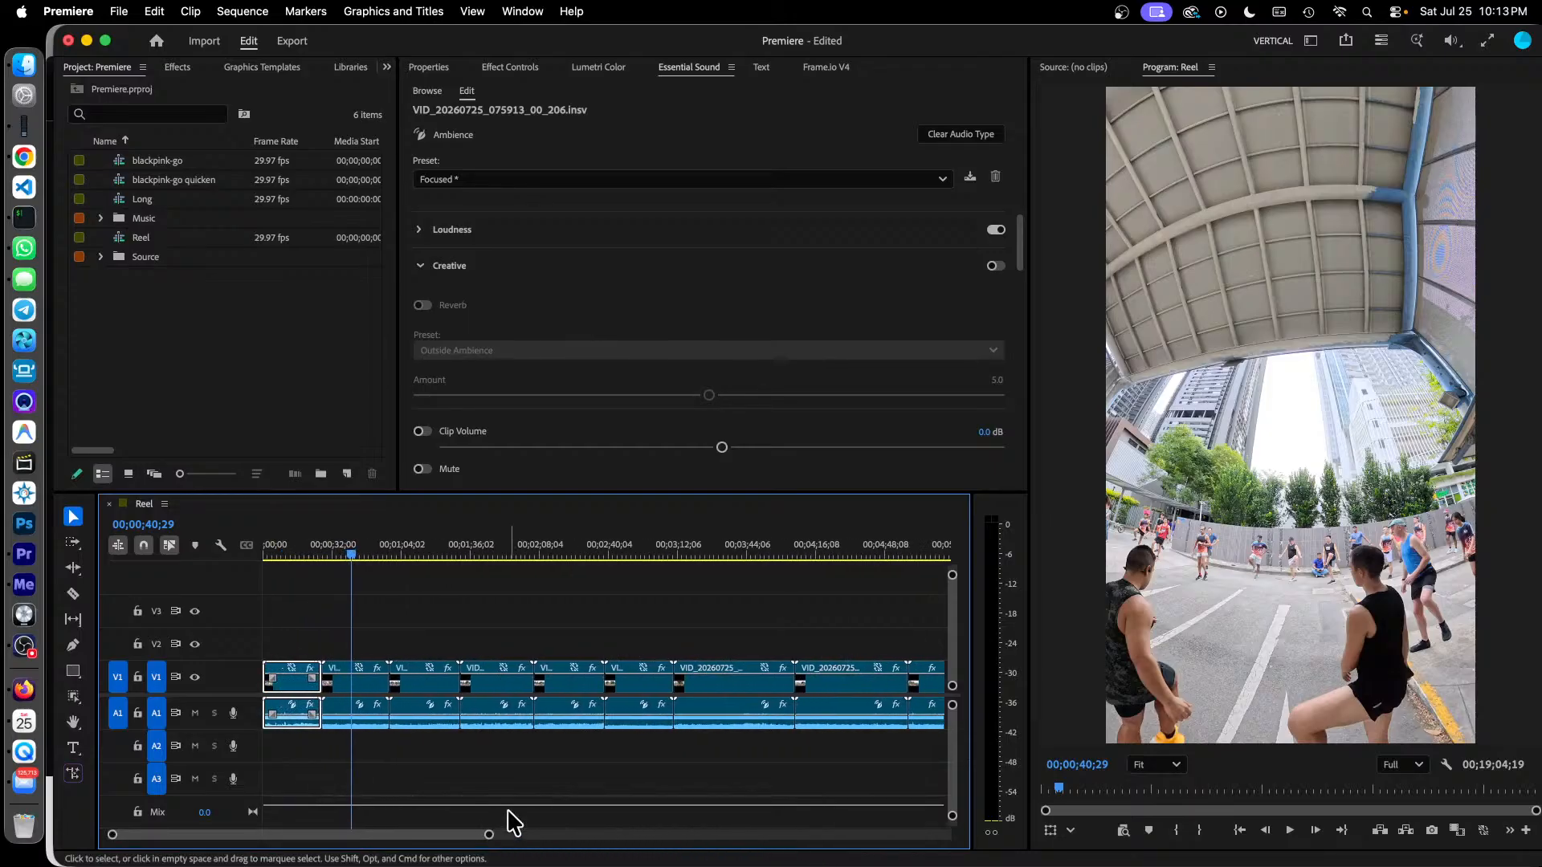
pyautogui.press('super+s')
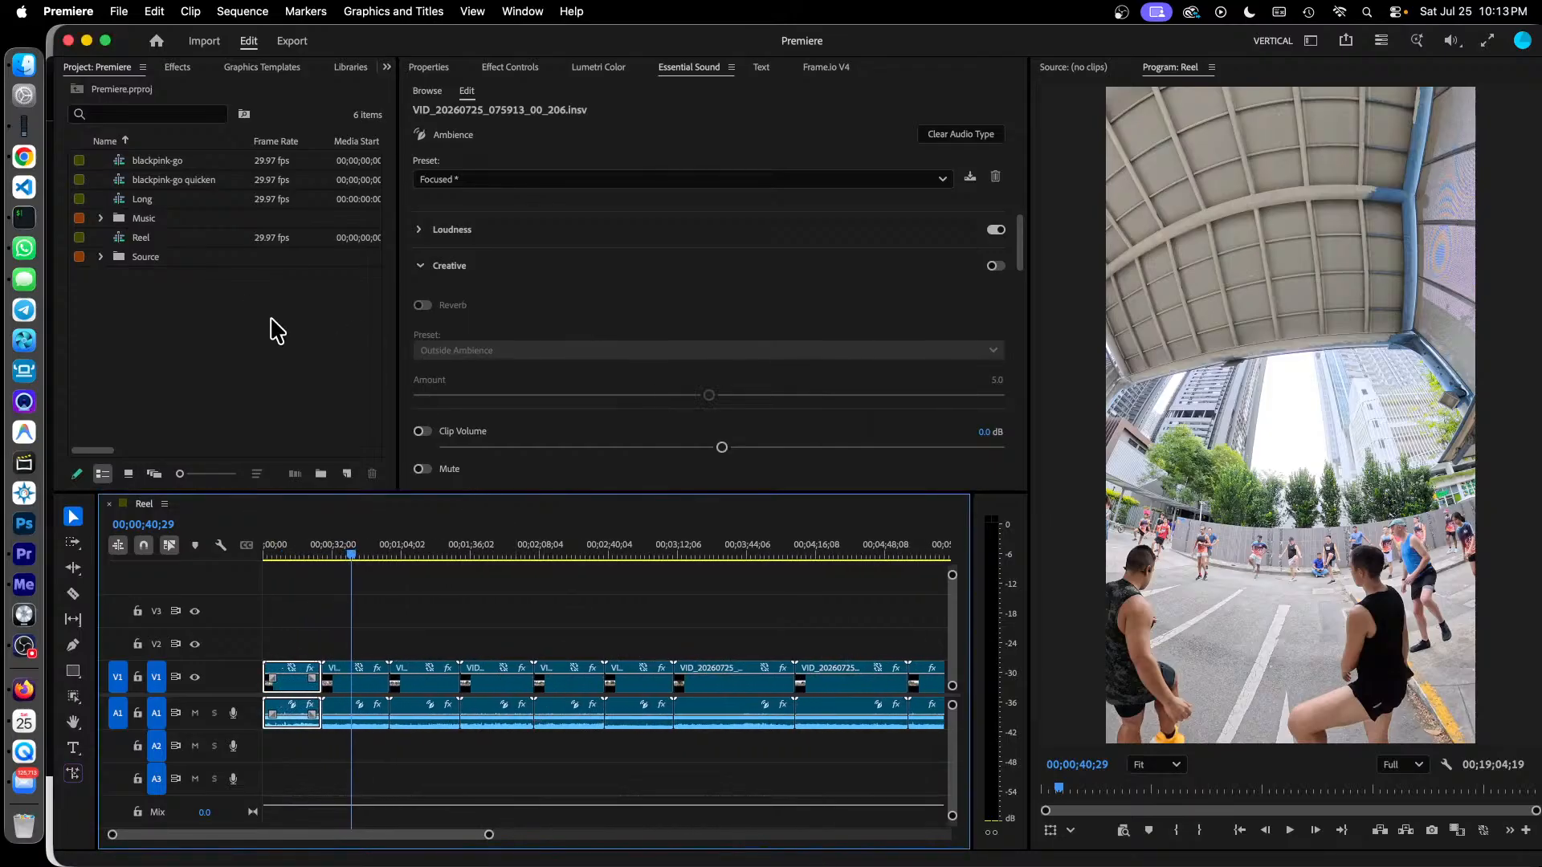
# Copy and paste the Reel sequence within the project and rename the copy warmup 1.
pyautogui.click(123, 239)
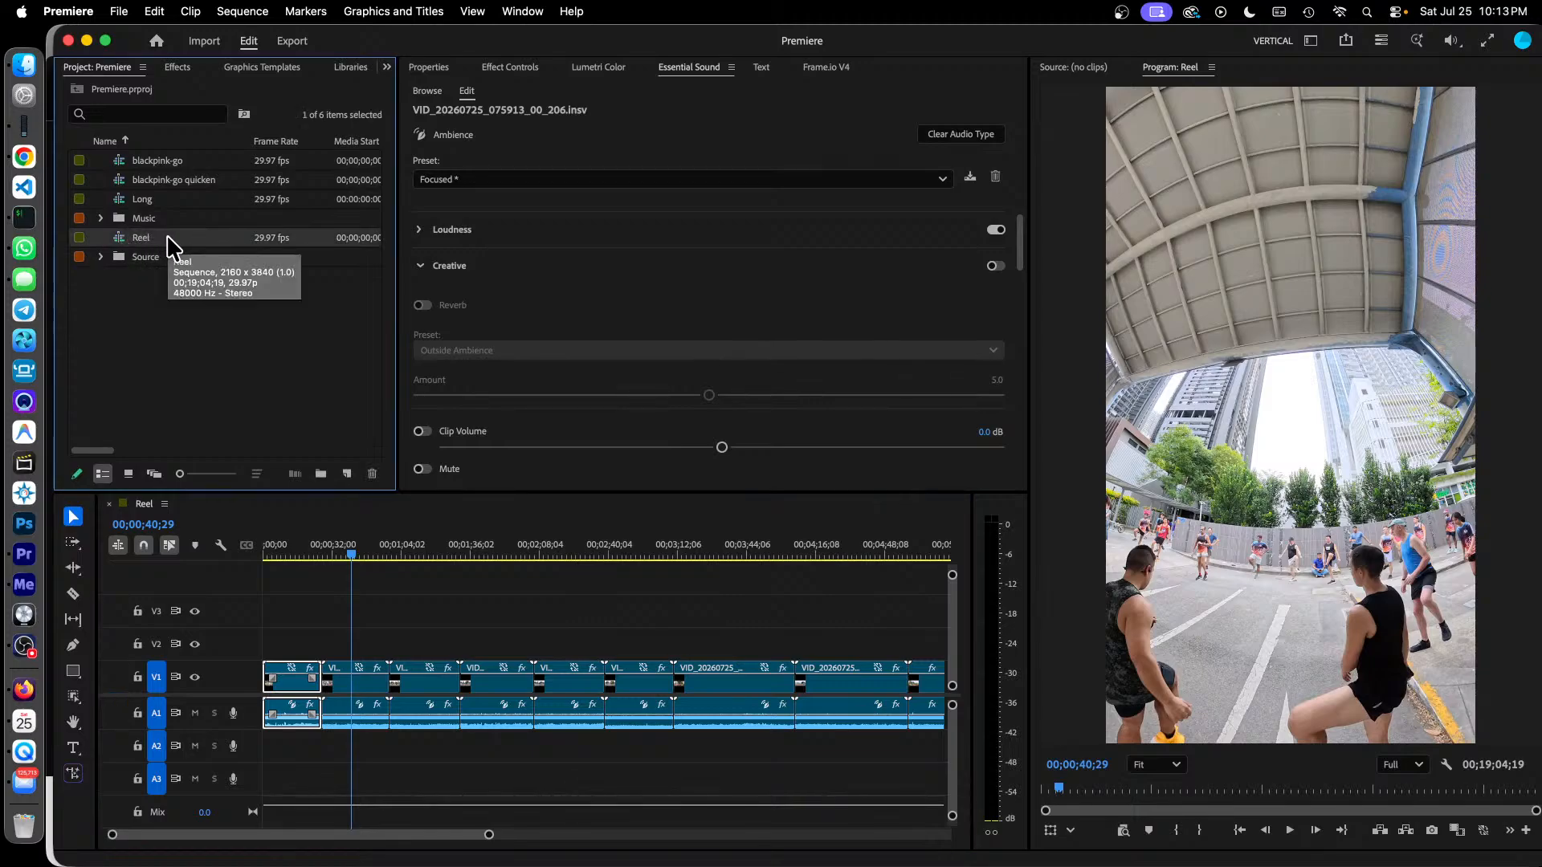
pyautogui.press('super+c')
pyautogui.press('super+v')
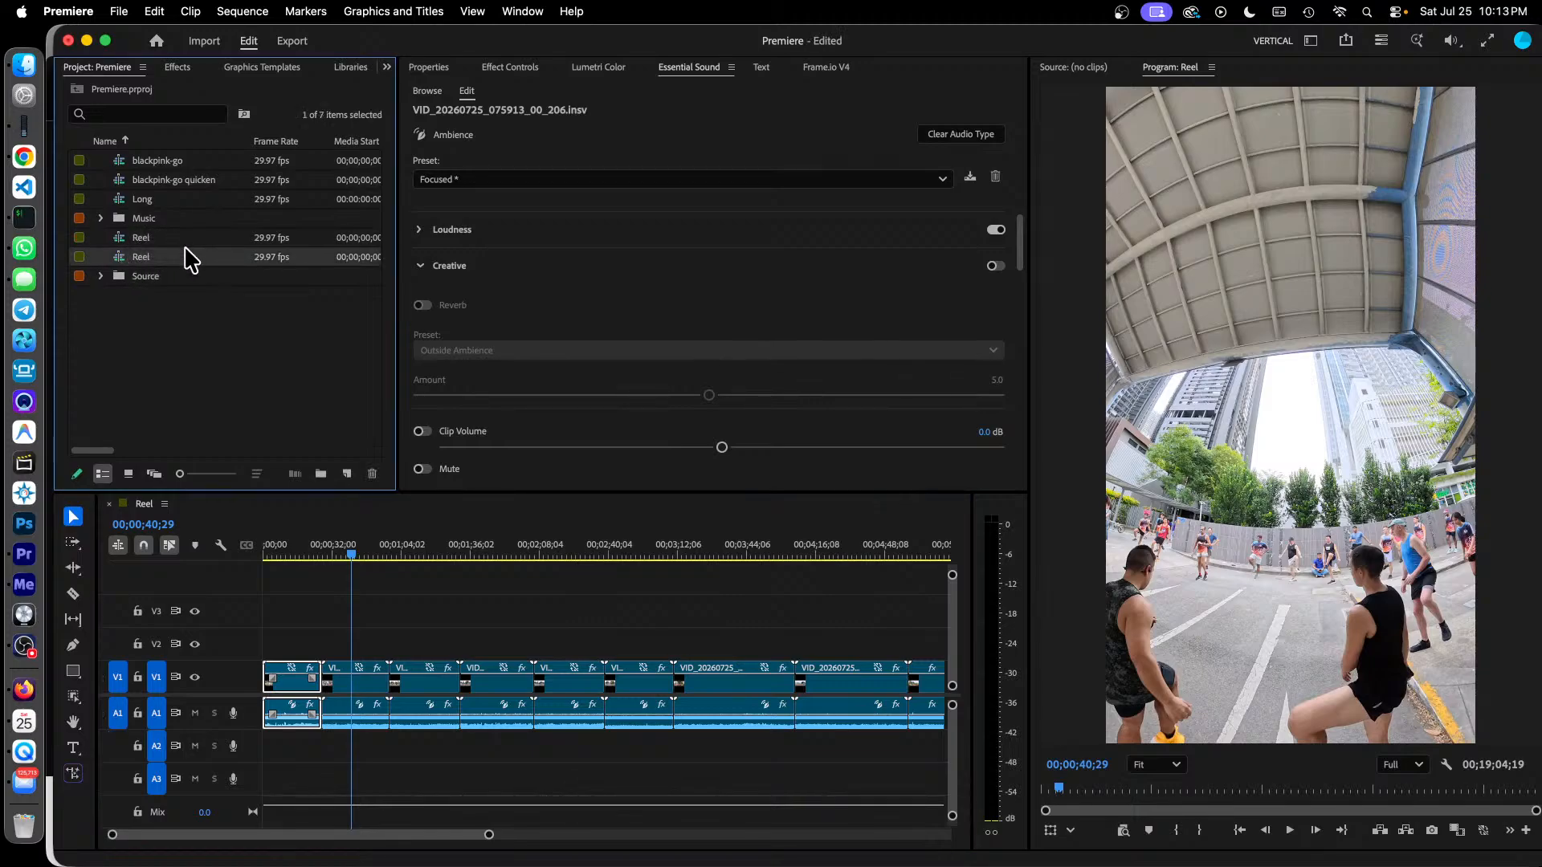
pyautogui.click(140, 258)
pyautogui.press('Right')
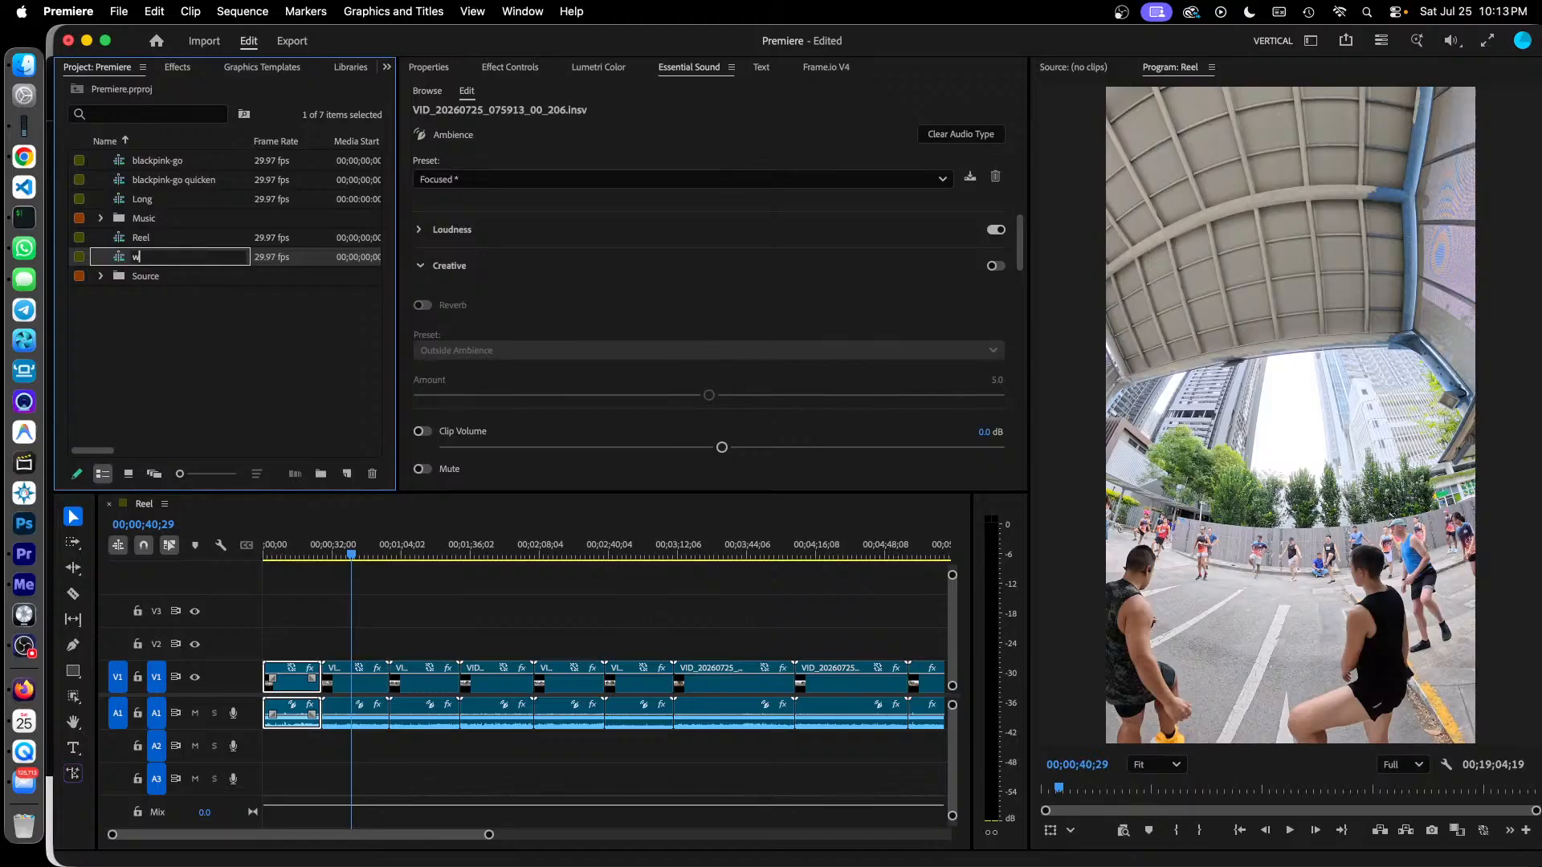
pyautogui.write('warmup 1')
pyautogui.press('Tab')
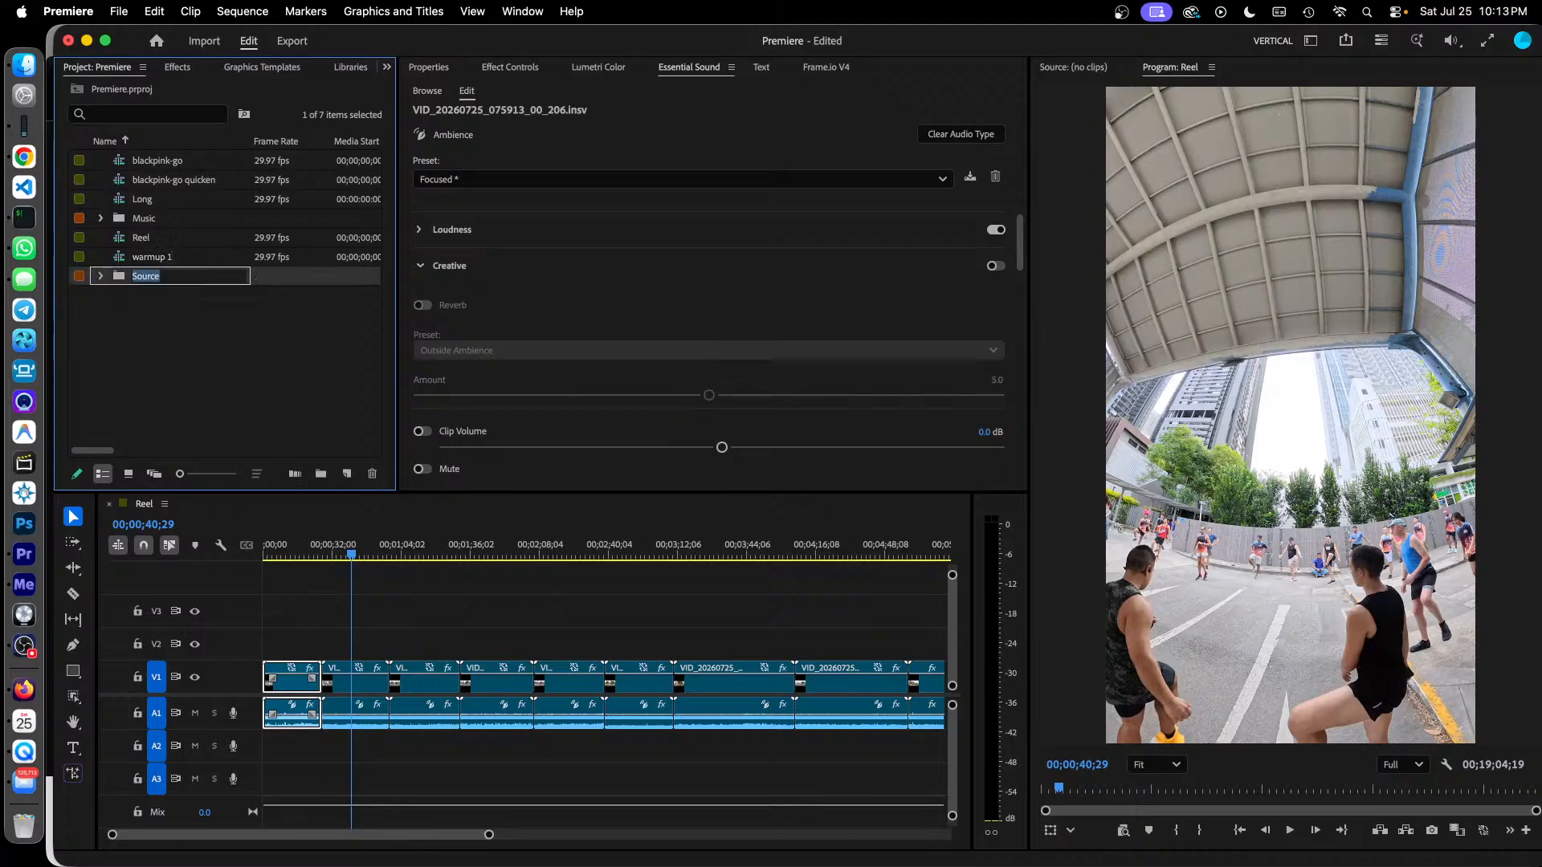
pyautogui.click(193, 344)
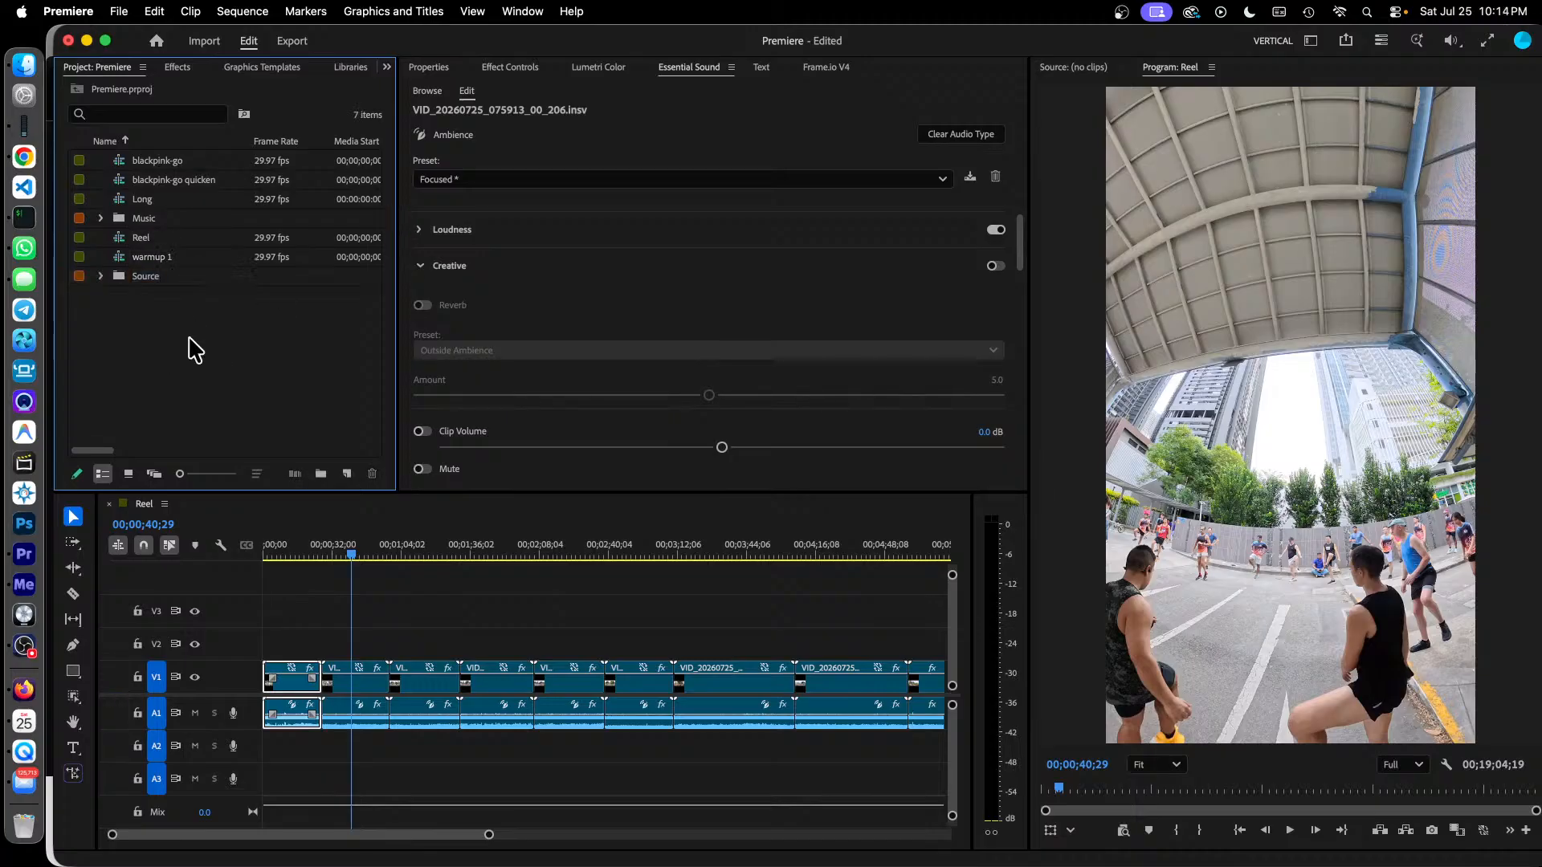
# Open the warmup 1 sequence and show the effect controls of its second clip.
pyautogui.doubleClick(126, 260)
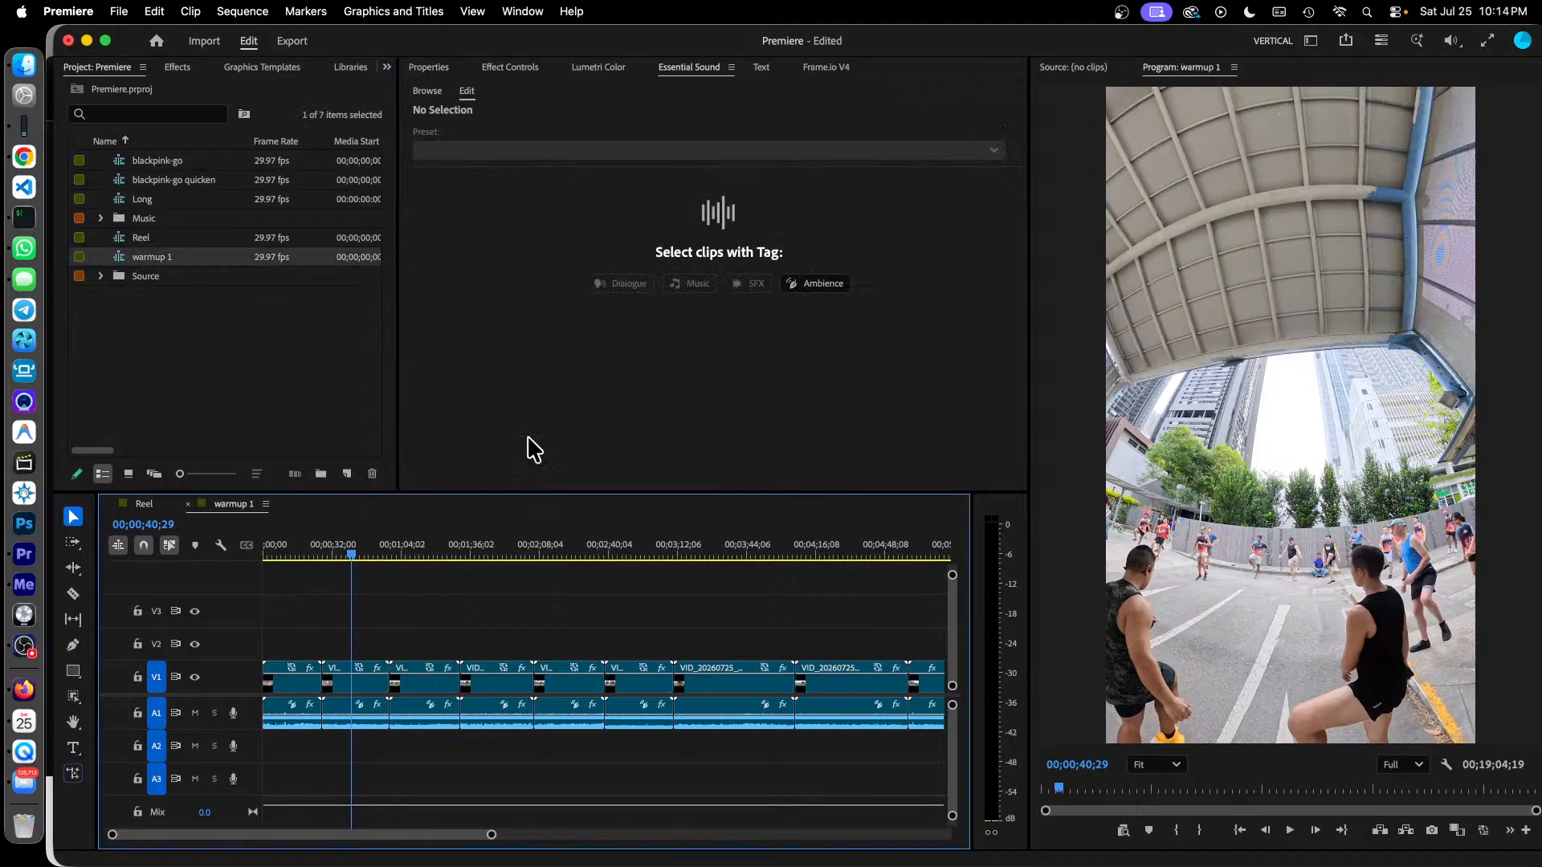
pyautogui.click(369, 689)
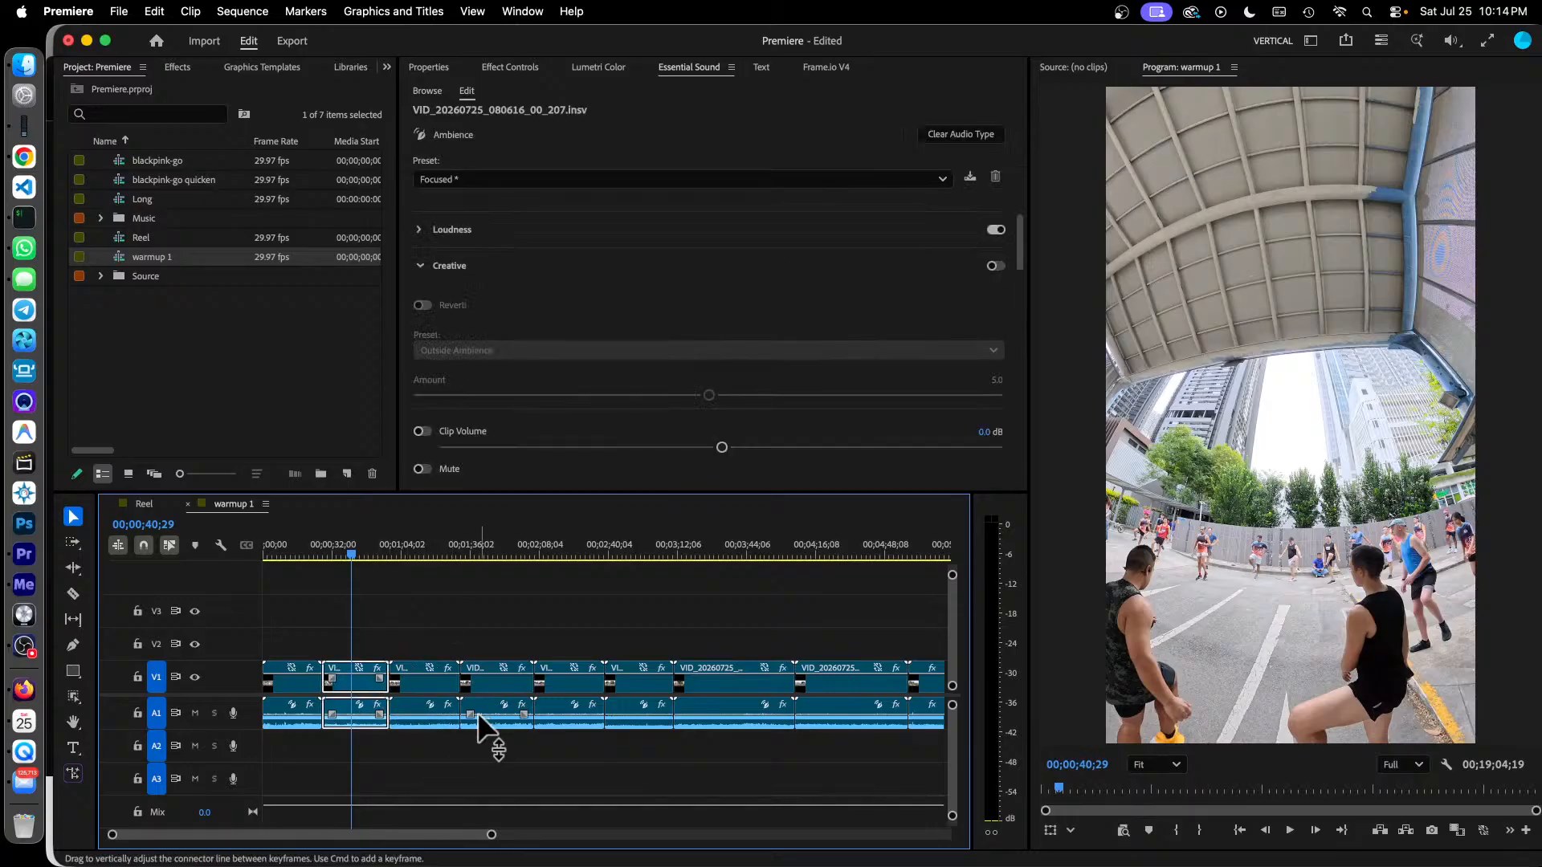
pyautogui.click(522, 69)
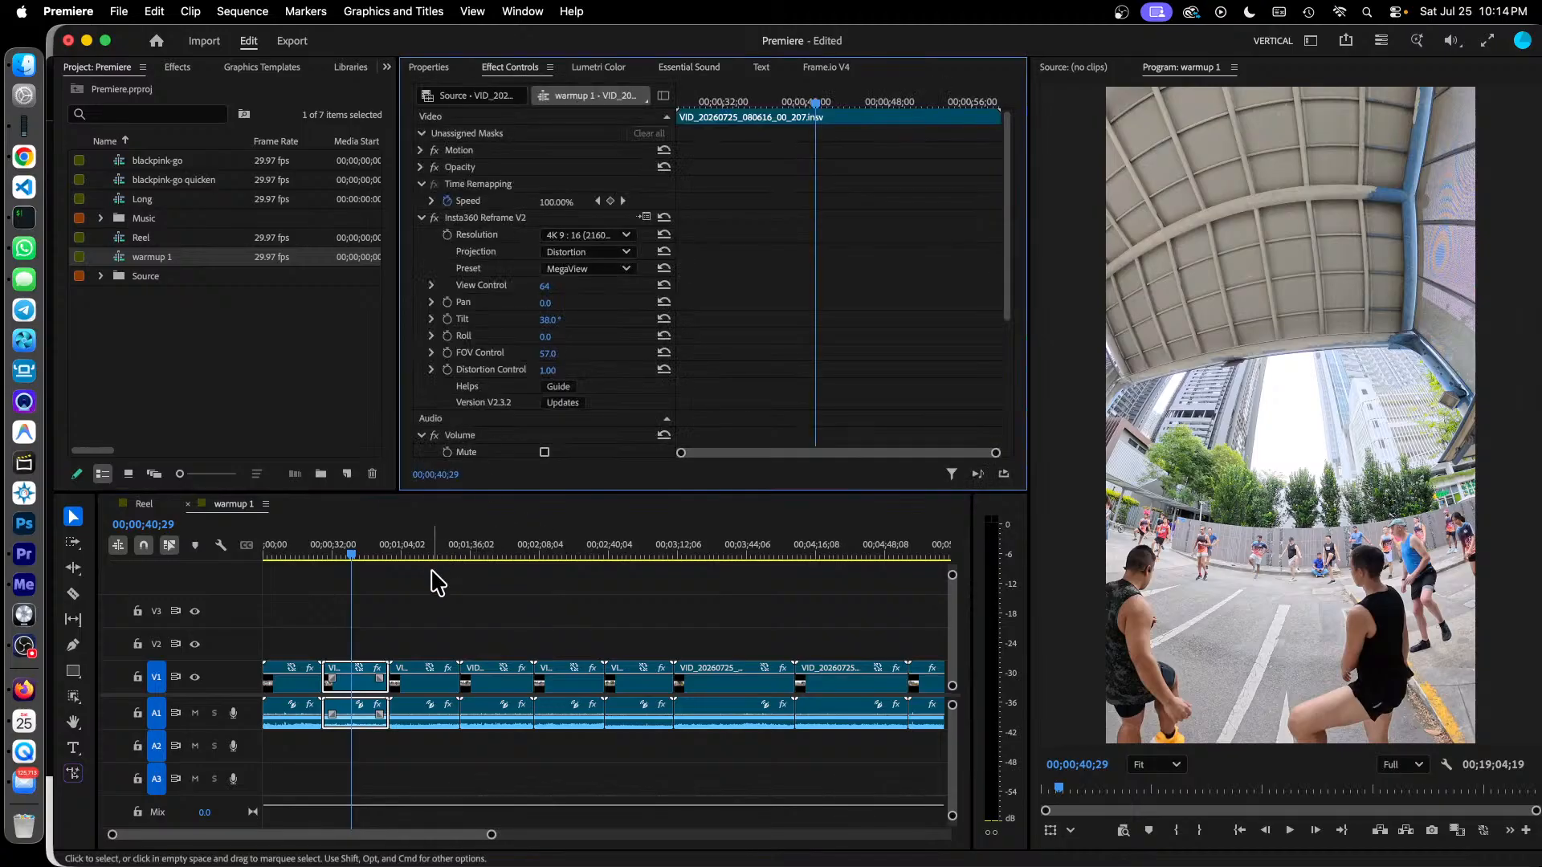
# Clear every clip except VID_20260725_080616_00_207.insv from the warmup 1 sequence.
pyautogui.click(305, 692)
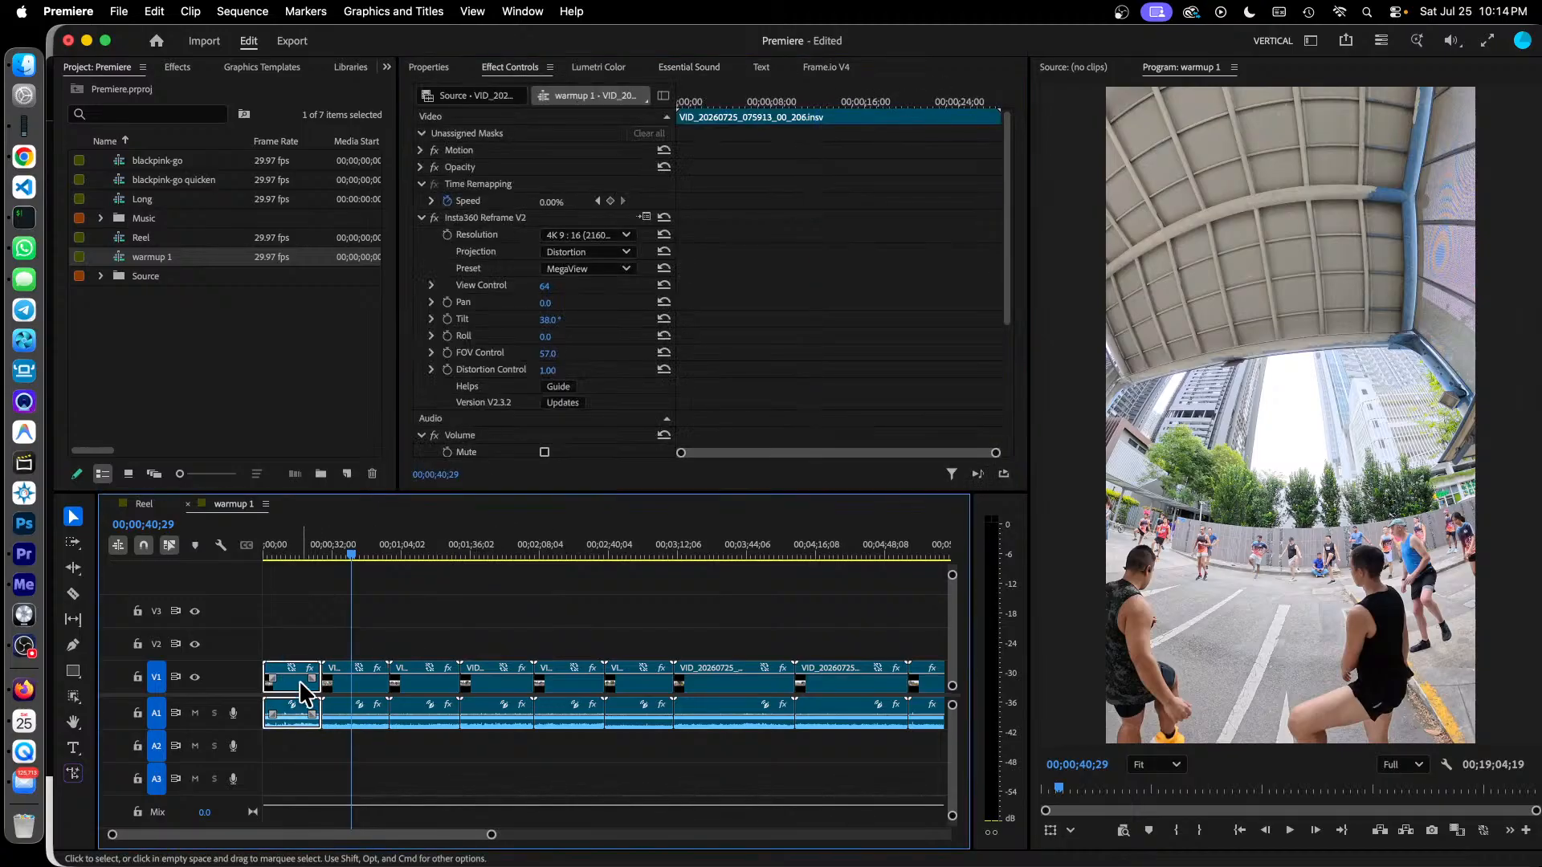
pyautogui.rightClick(305, 692)
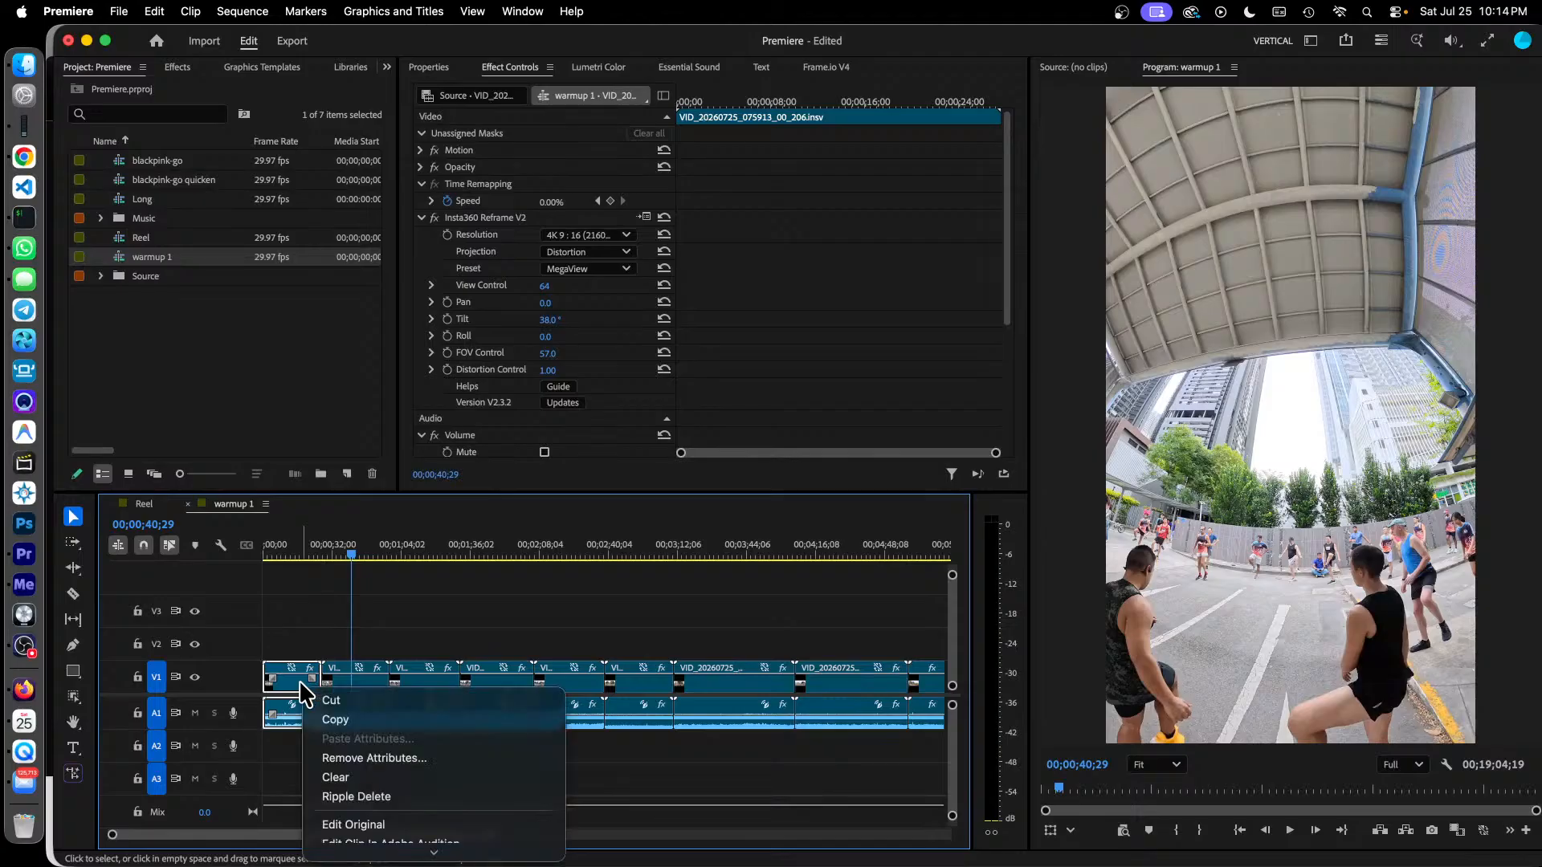
pyautogui.click(374, 779)
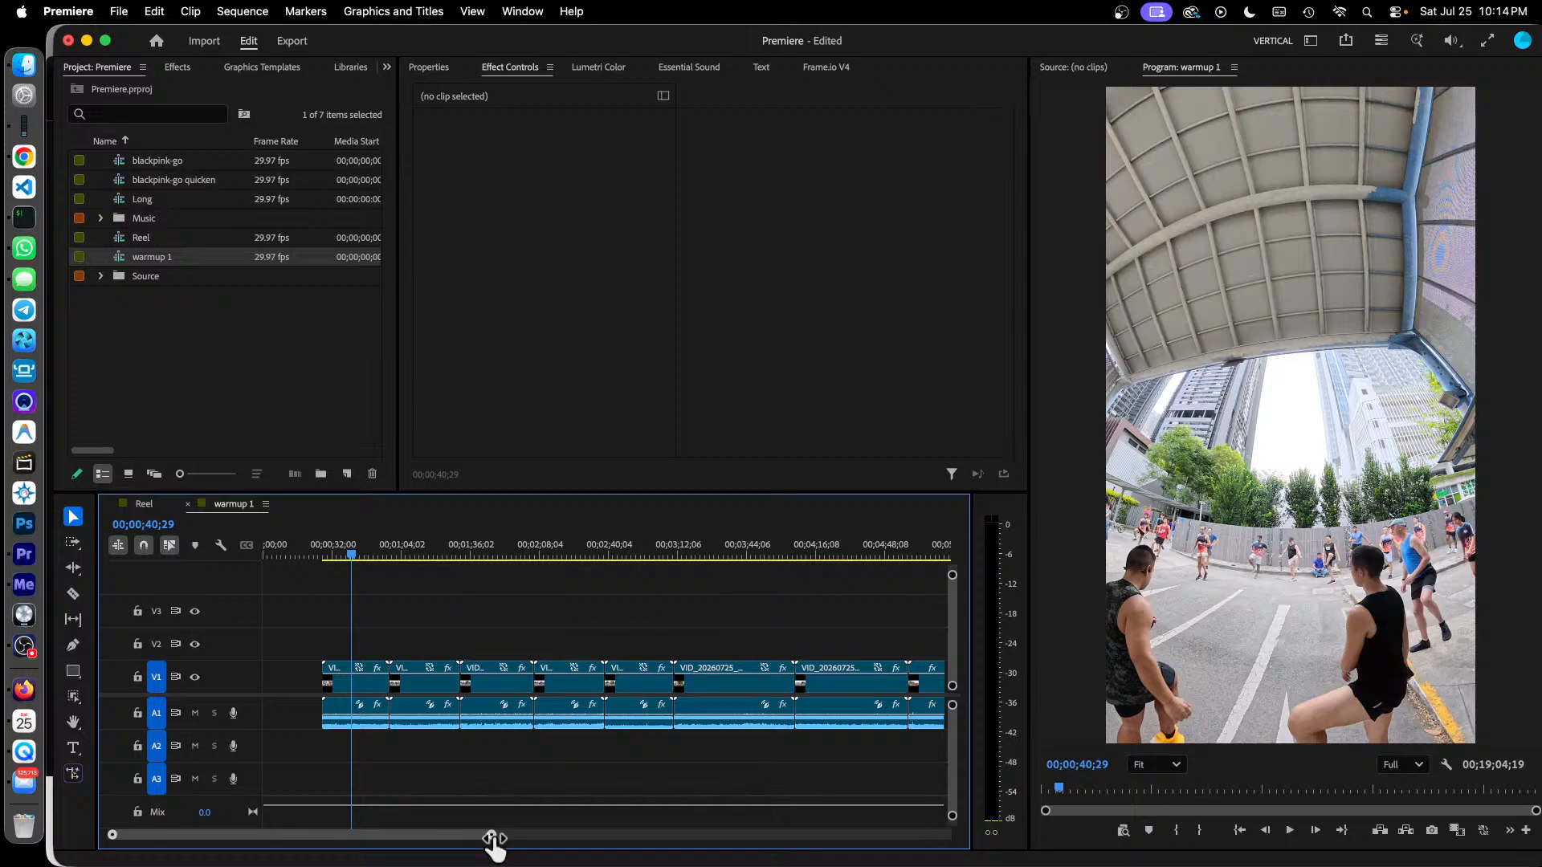
pyautogui.moveTo(491, 836); pyautogui.dragTo(859, 830)
pyautogui.moveTo(875, 755); pyautogui.dragTo(299, 686)
pyautogui.rightClick(301, 686)
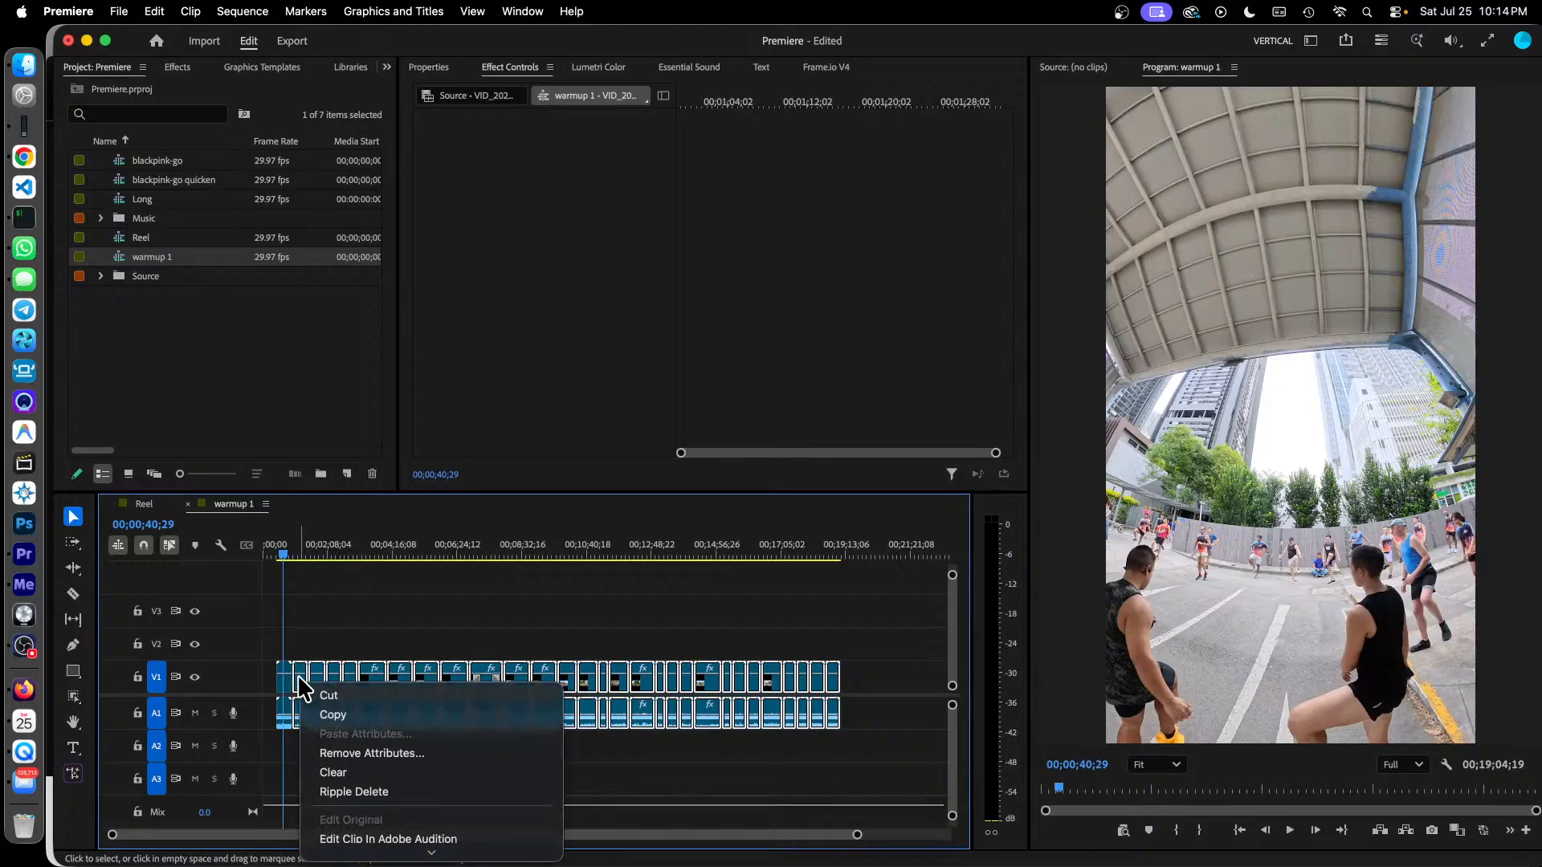
pyautogui.click(391, 771)
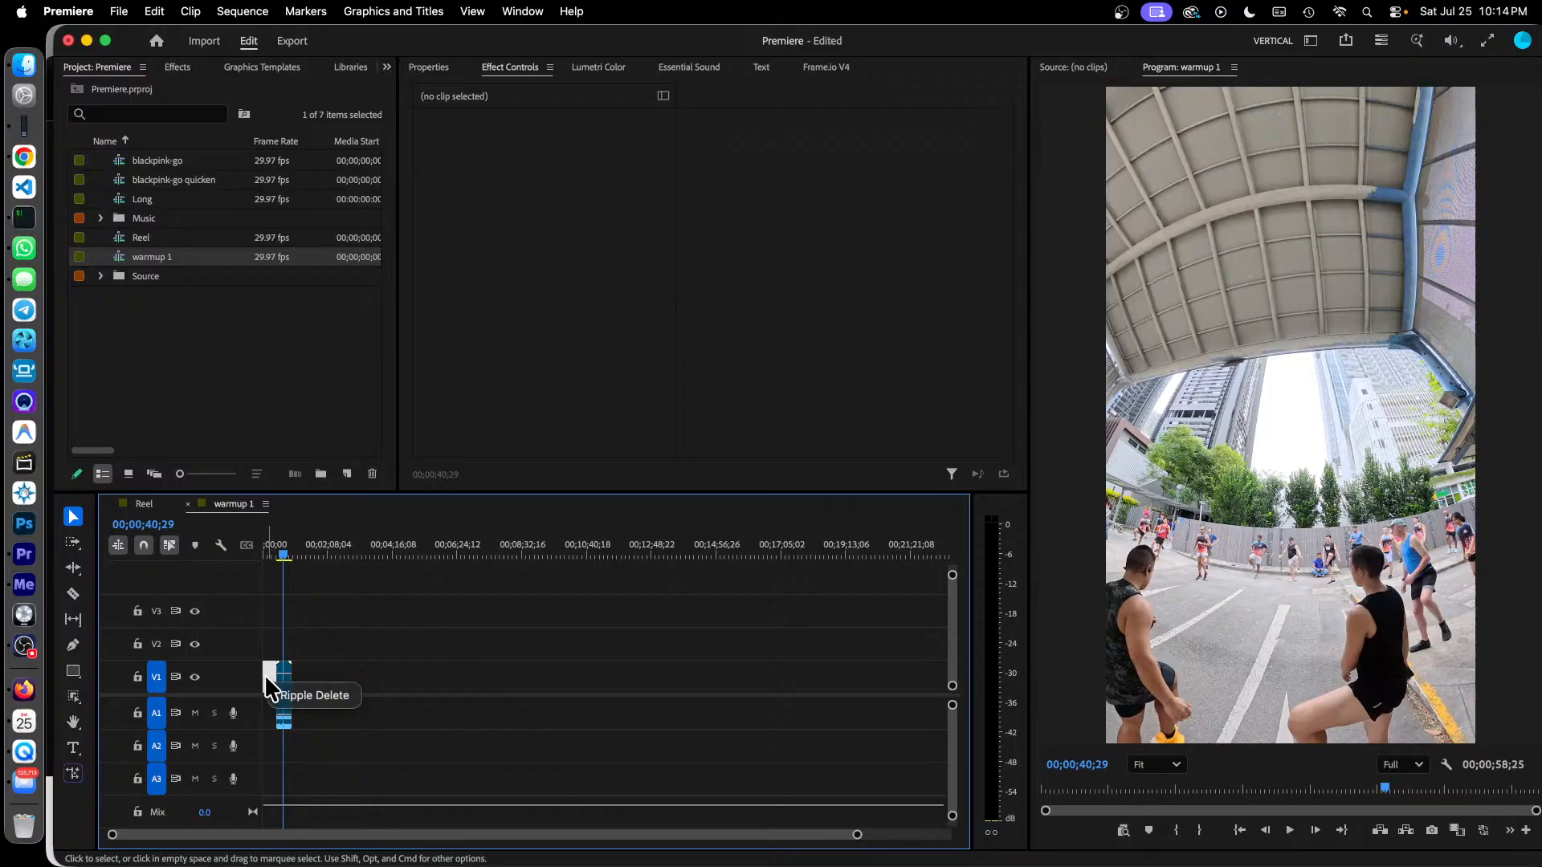
# Ripple delete the gap before the remaining clip and preview its frame at 00;00;11;15.
pyautogui.click(331, 701)
pyautogui.press('Home')
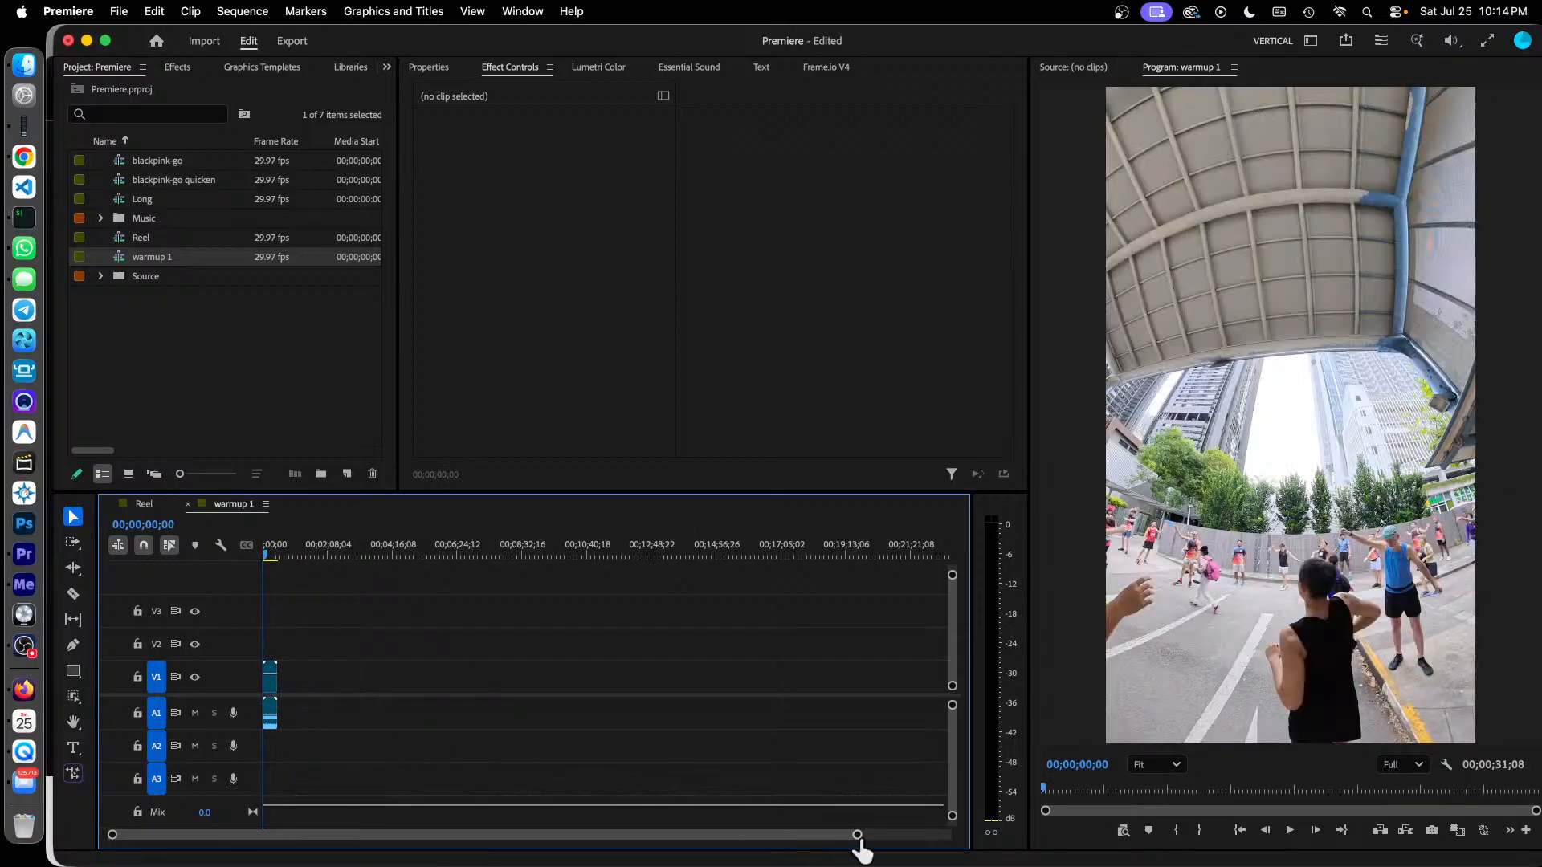
pyautogui.moveTo(858, 837); pyautogui.dragTo(414, 837)
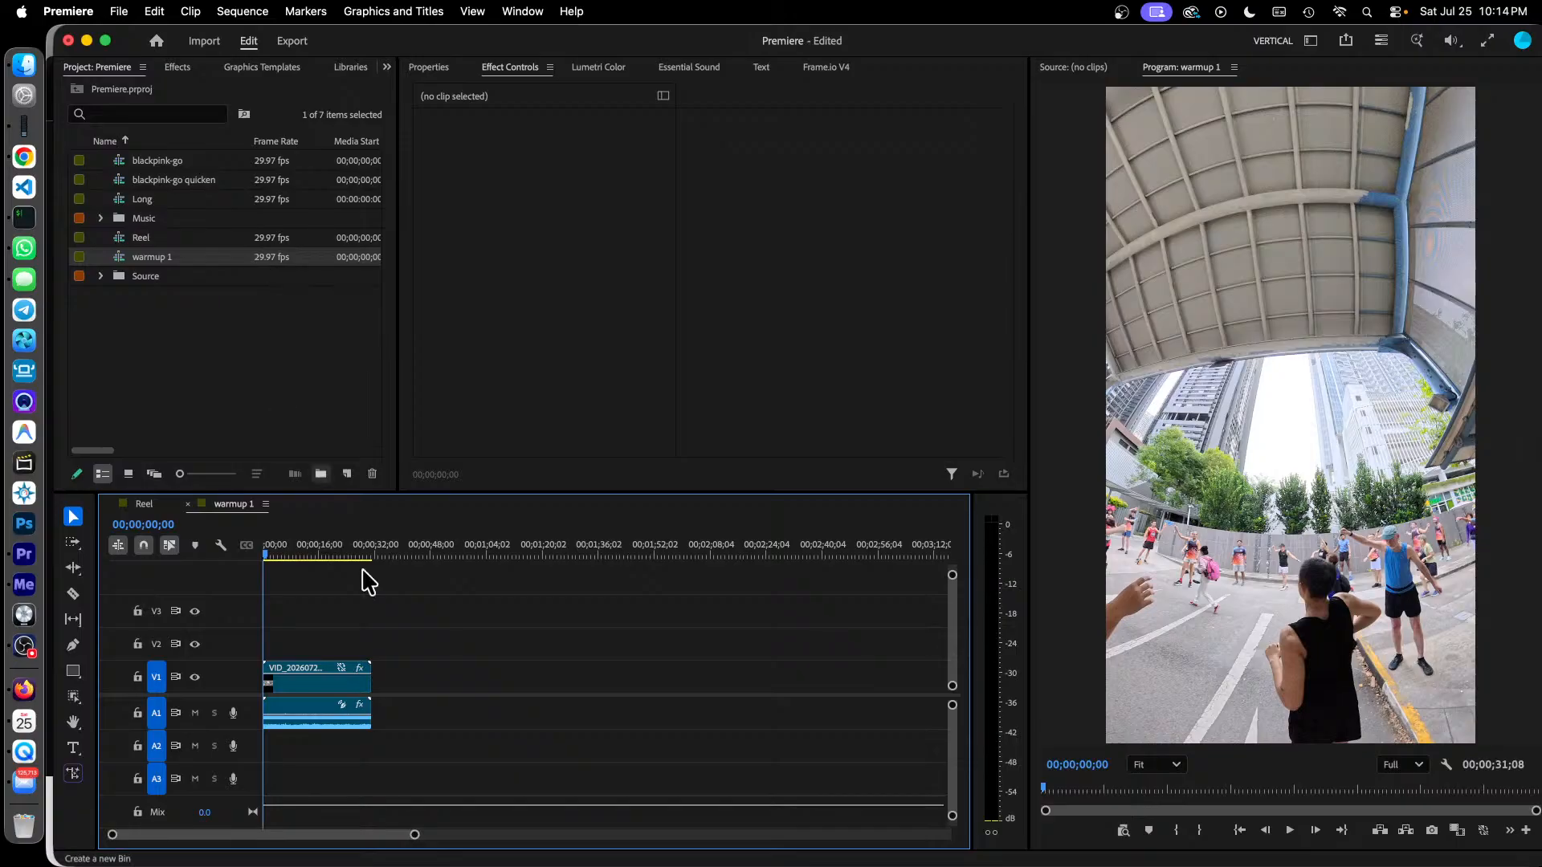
pyautogui.click(304, 556)
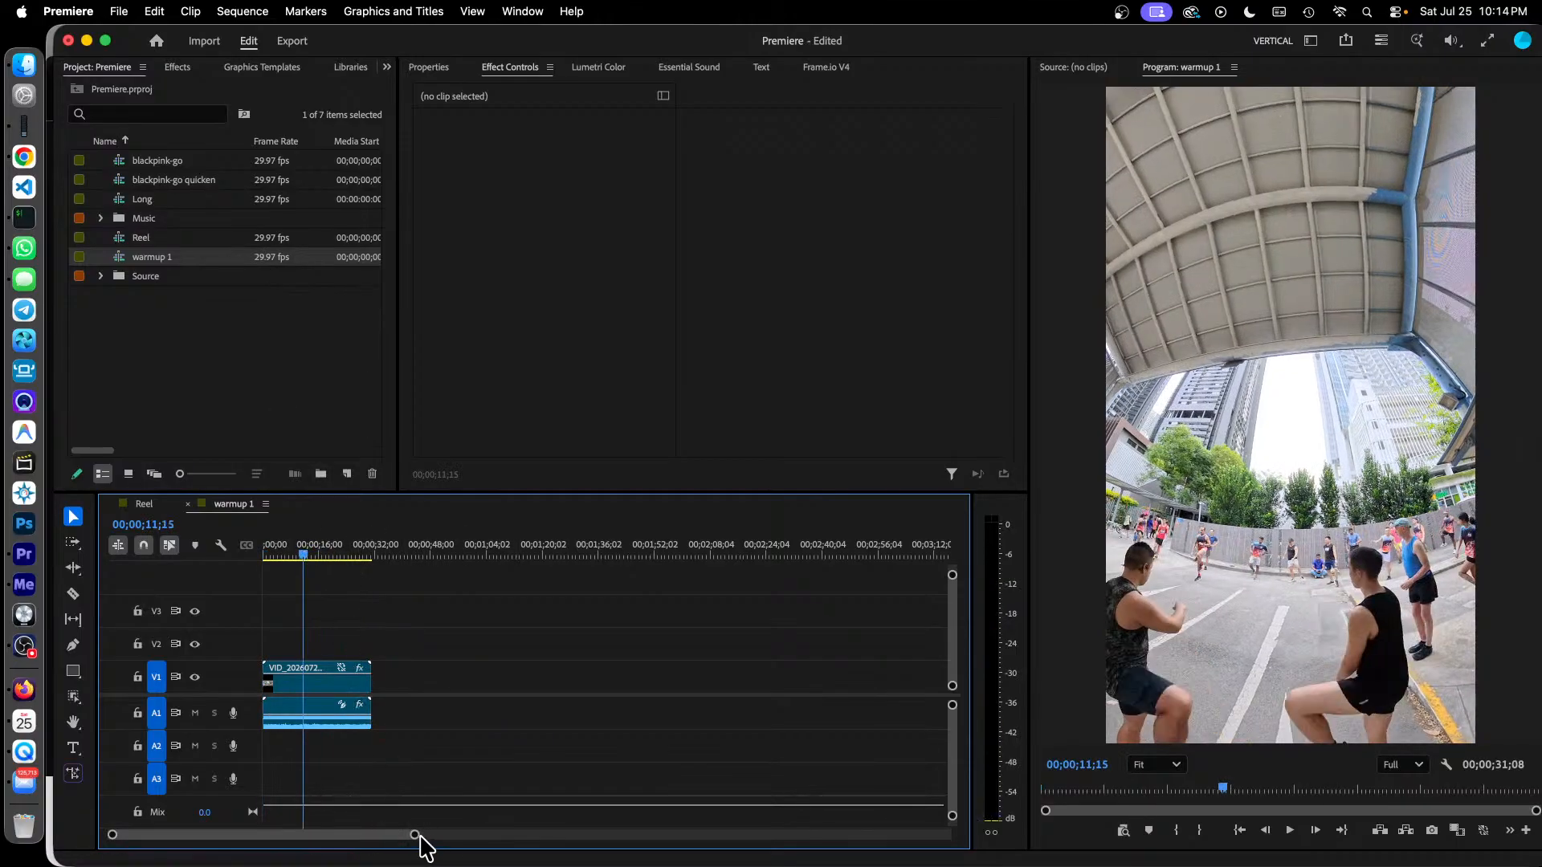
pyautogui.moveTo(415, 836); pyautogui.dragTo(342, 836)
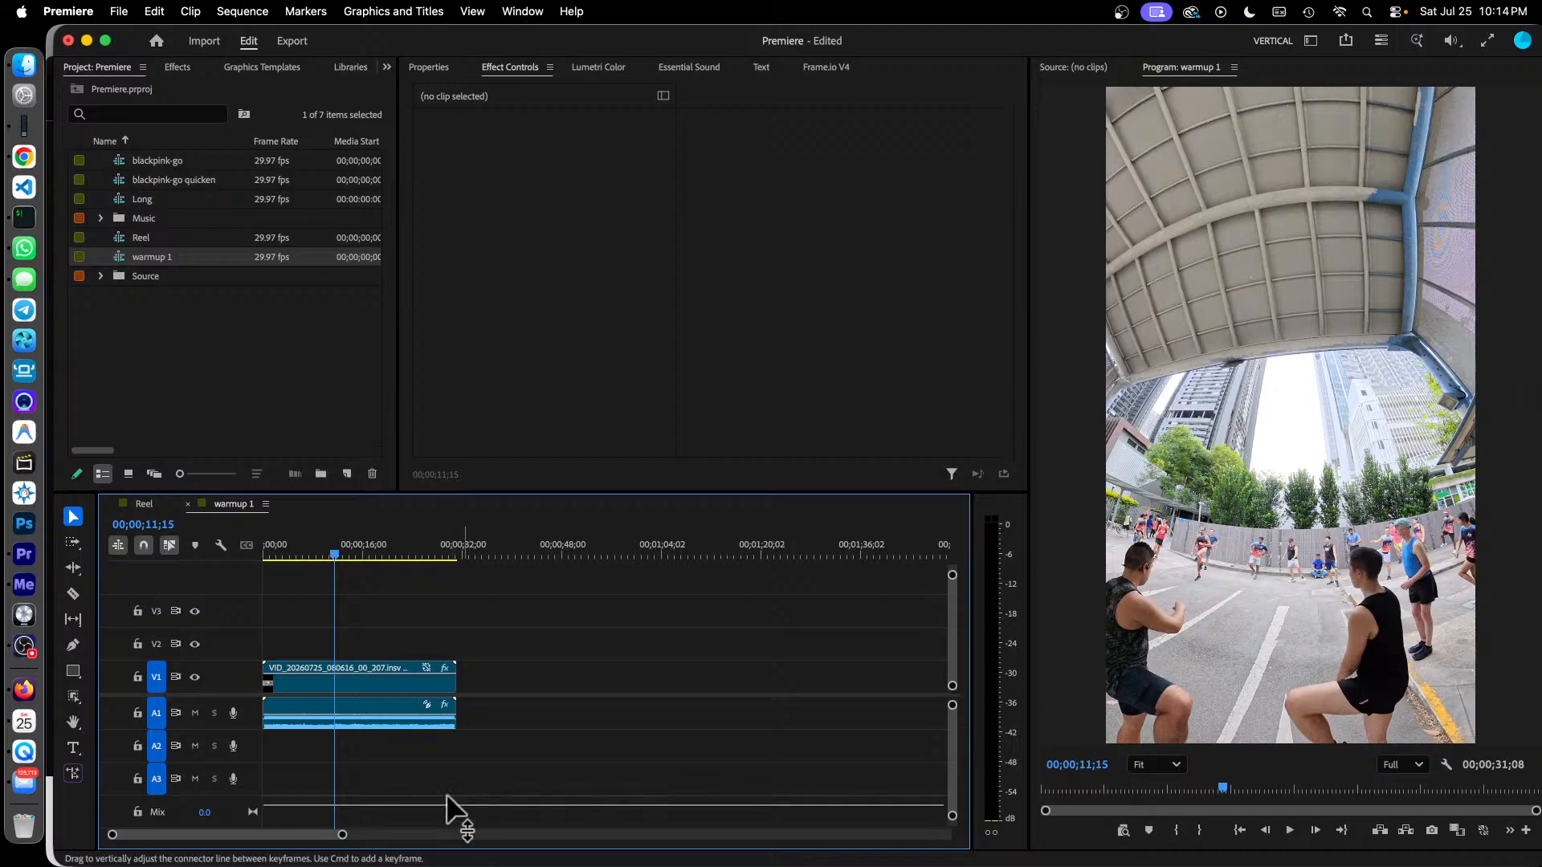
# Switch to Chrome to review the hand-drawn pan timing diagram in the YouTube video, and return to Premiere.
pyautogui.hotkey('ctrl', 'Up')
pyautogui.click(1296, 608)
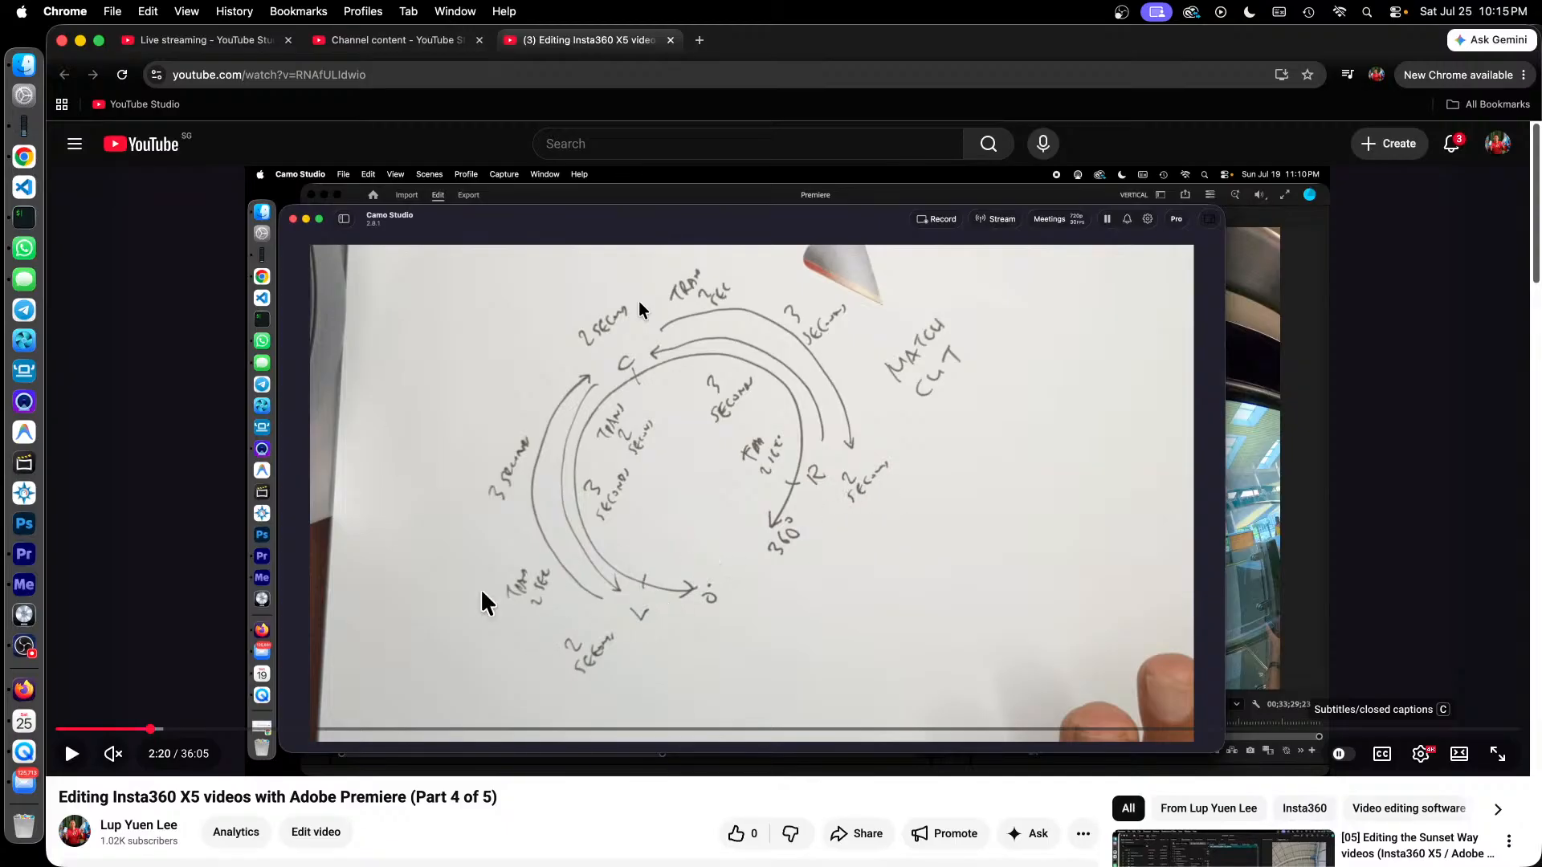
pyautogui.hotkey('ctrl', 'Up')
pyautogui.click(654, 625)
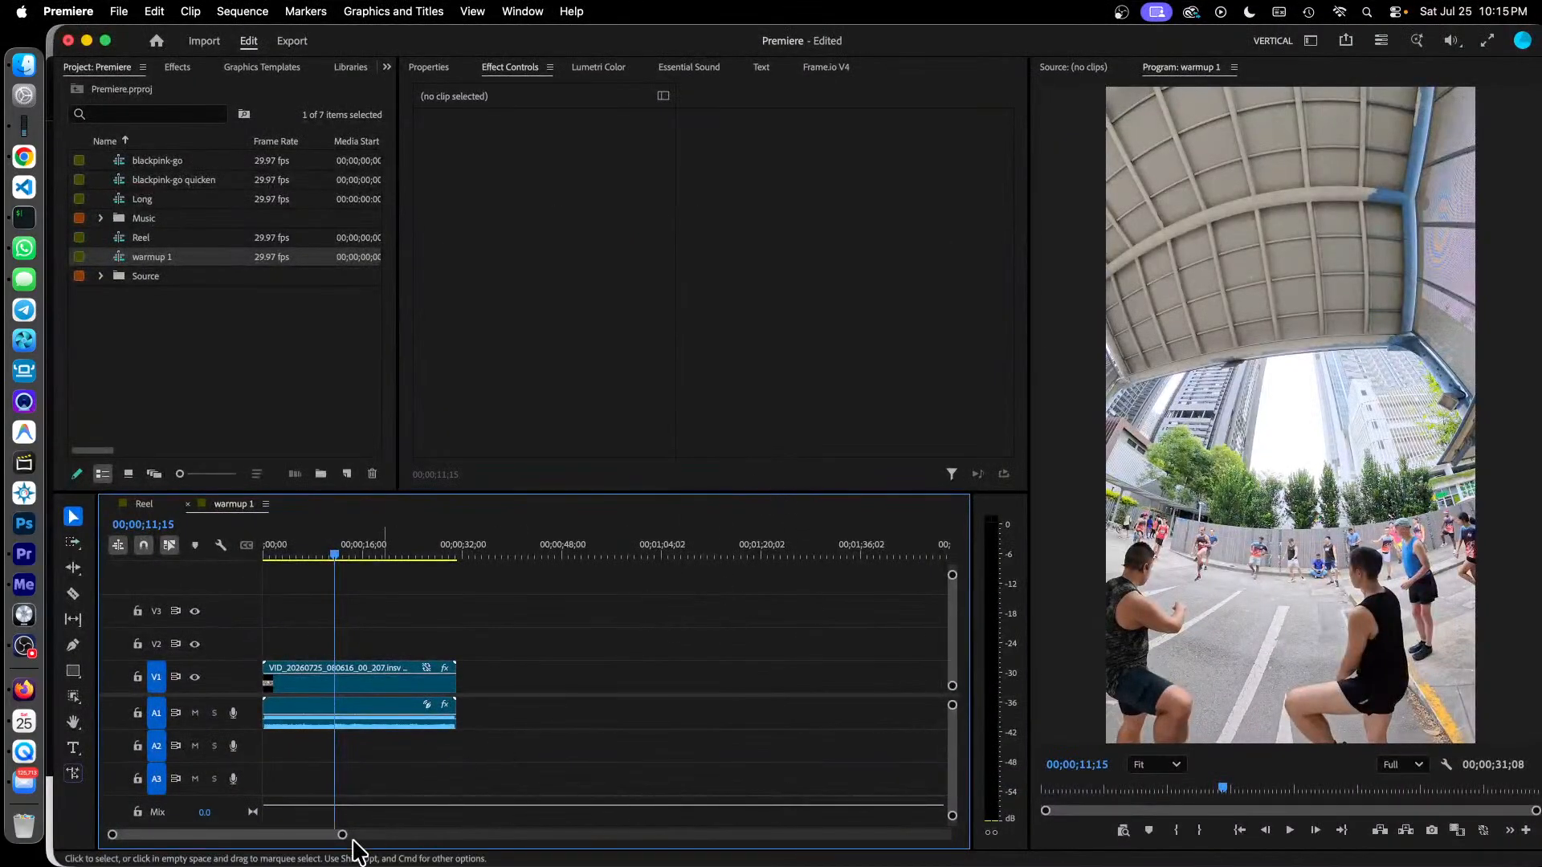
# Expand the height of the Video 1 track and move the playhead to the start of the warmup 1 sequence.
pyautogui.moveTo(341, 836); pyautogui.dragTo(289, 835)
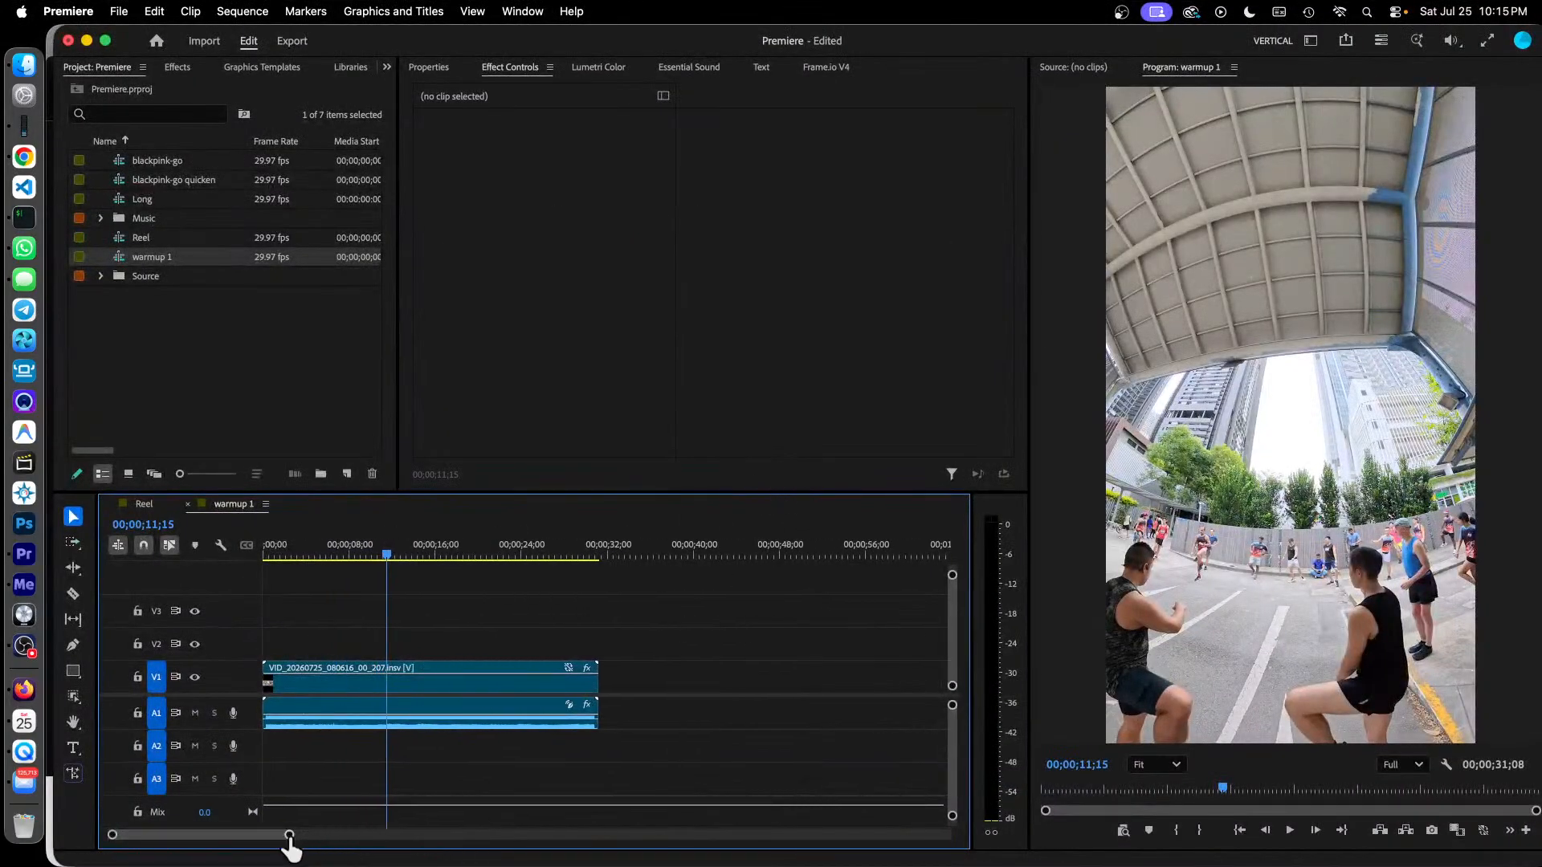
pyautogui.doubleClick(239, 686)
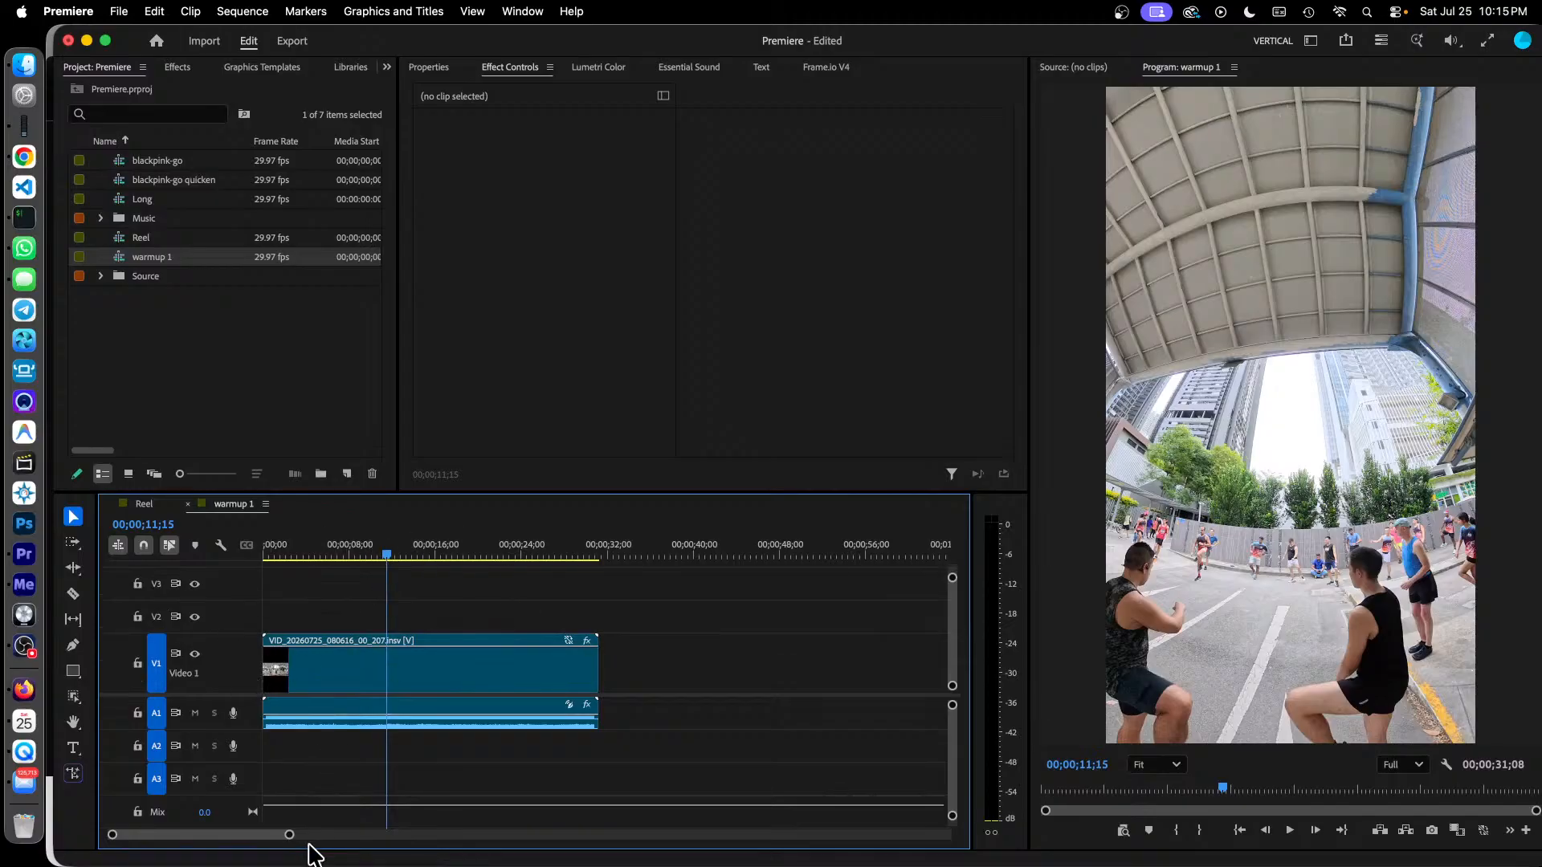
pyautogui.moveTo(290, 835); pyautogui.dragTo(244, 836)
pyautogui.moveTo(472, 558); pyautogui.dragTo(179, 578)
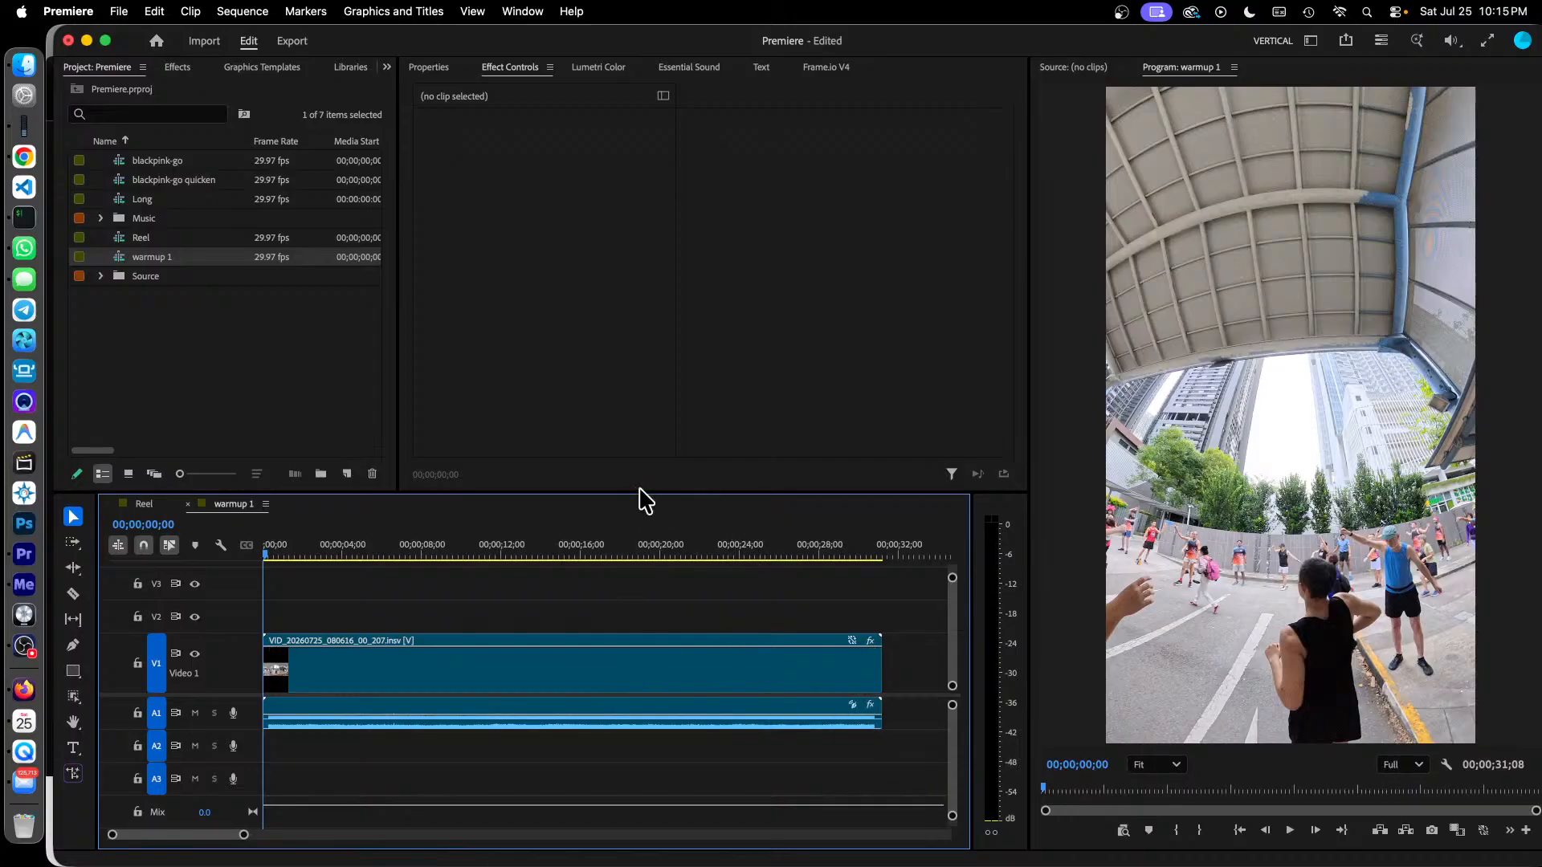
# Save the project and set the Insta360 Reframe V2 pan of the warmup 1 clip to 75°.
pyautogui.click(552, 676)
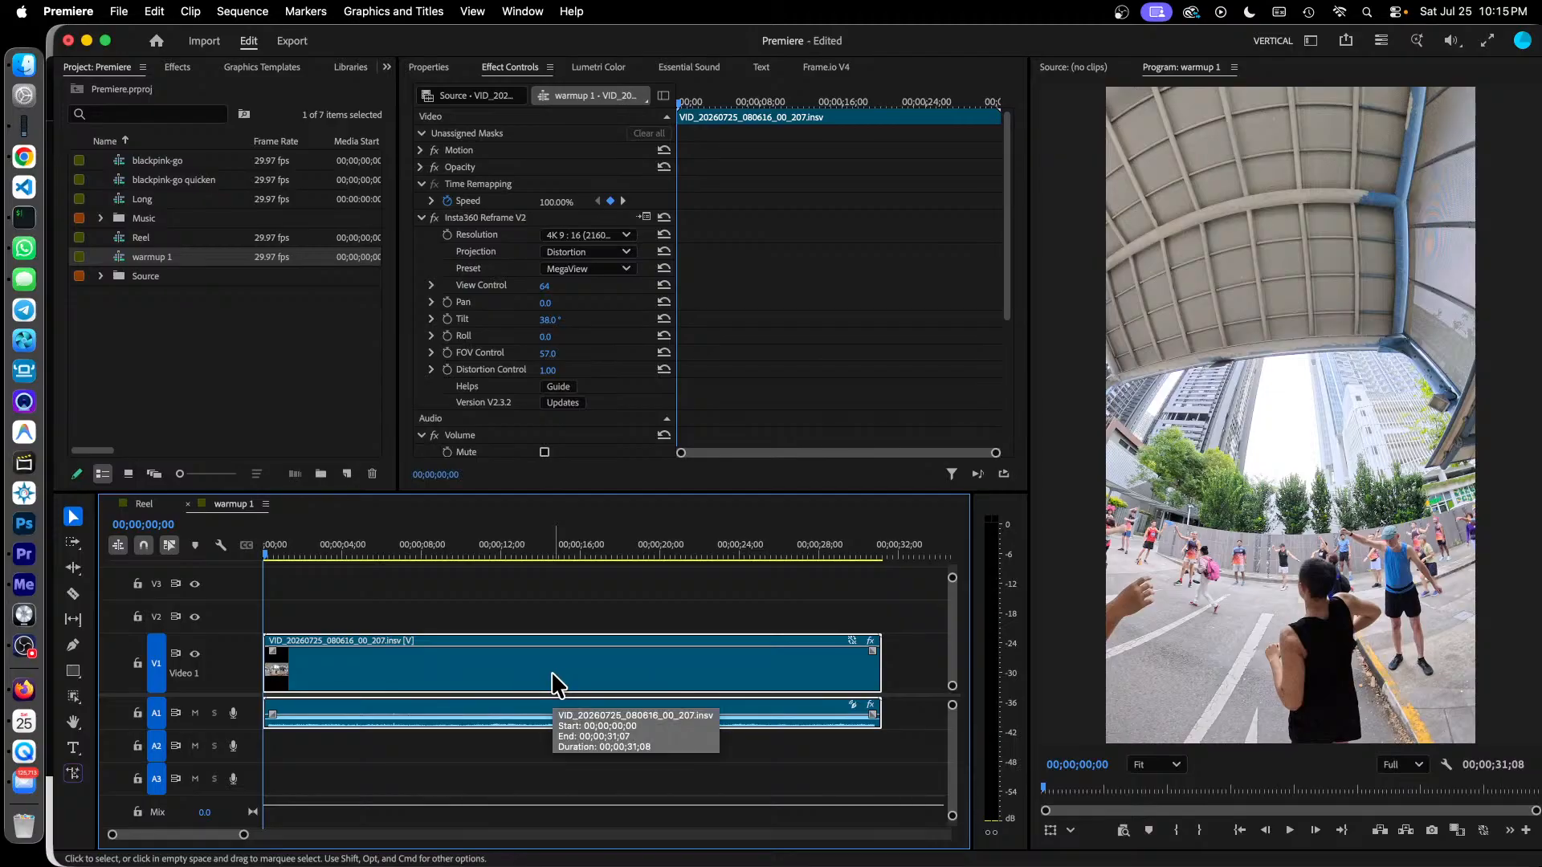
pyautogui.press('super+s')
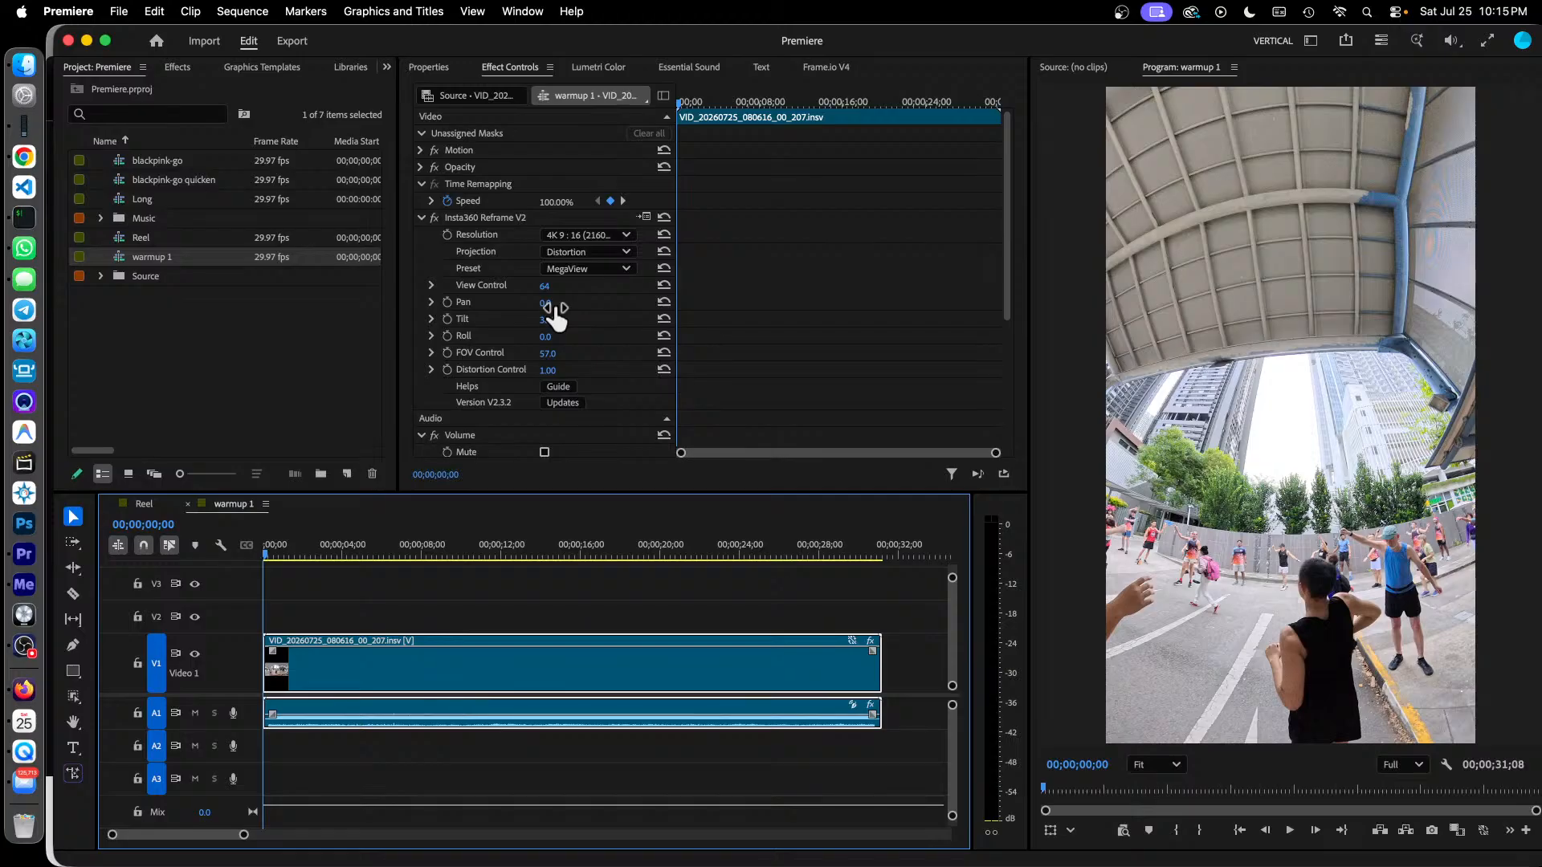
pyautogui.moveTo(556, 316); pyautogui.dragTo(616, 316)
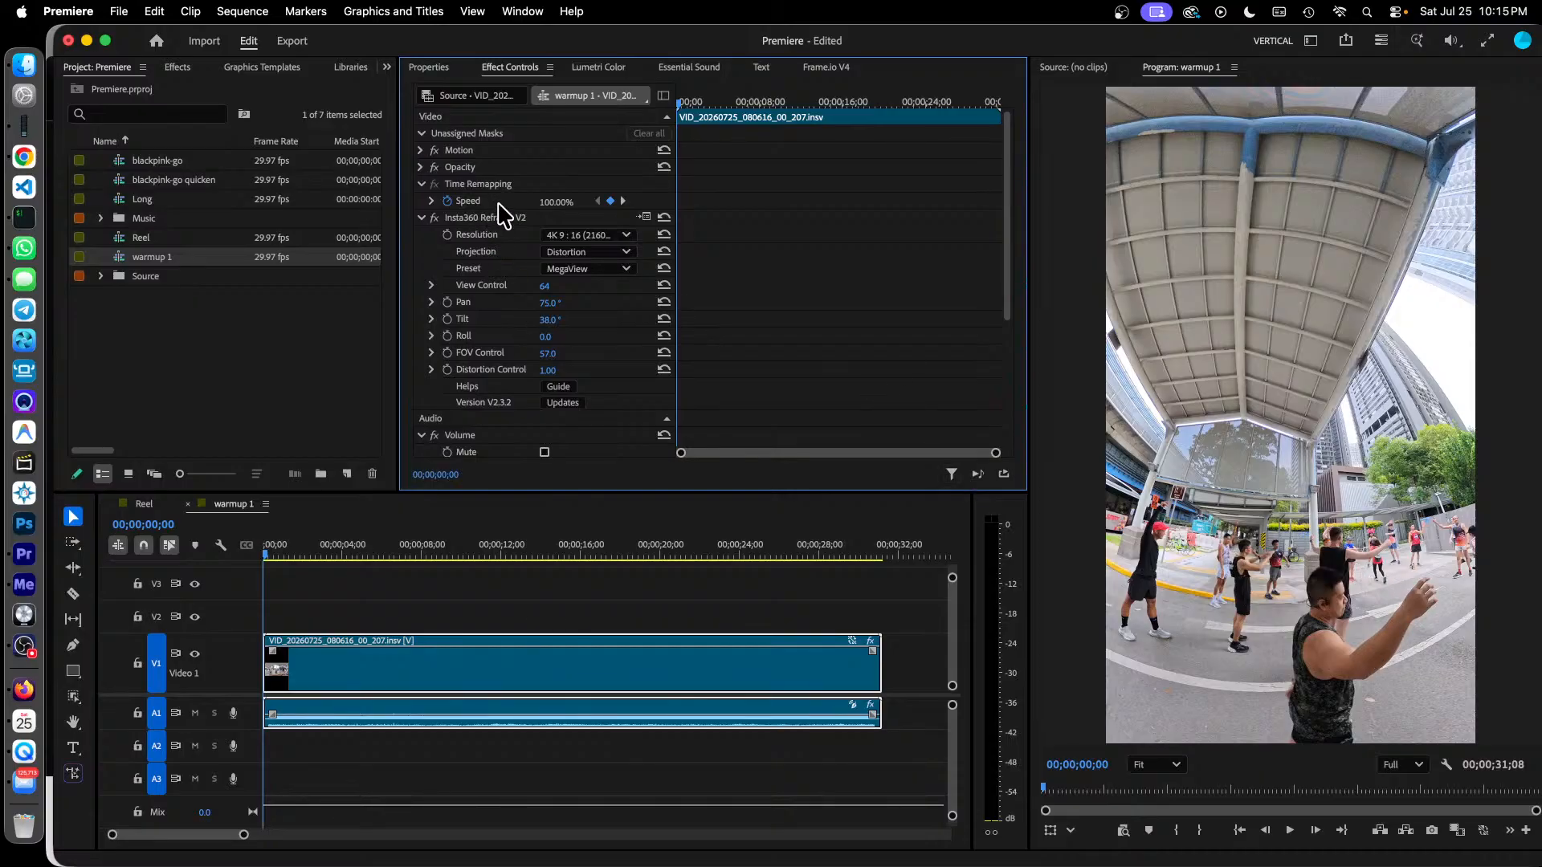
# Set the clip's Motion scale to 171 and its vertical position to 1716.
pyautogui.click(421, 151)
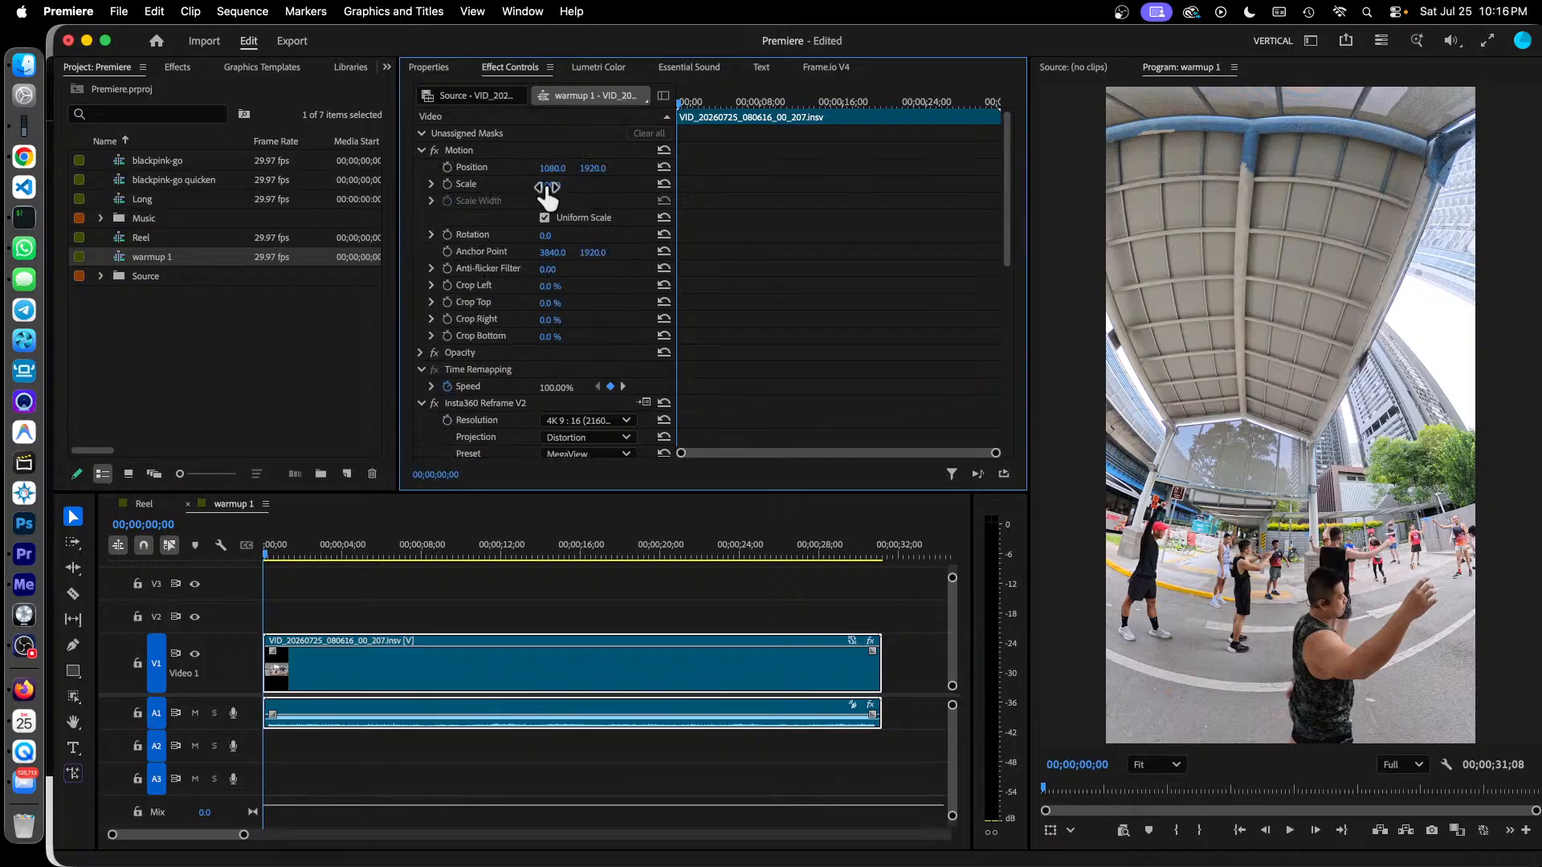
pyautogui.moveTo(547, 192); pyautogui.dragTo(590, 192)
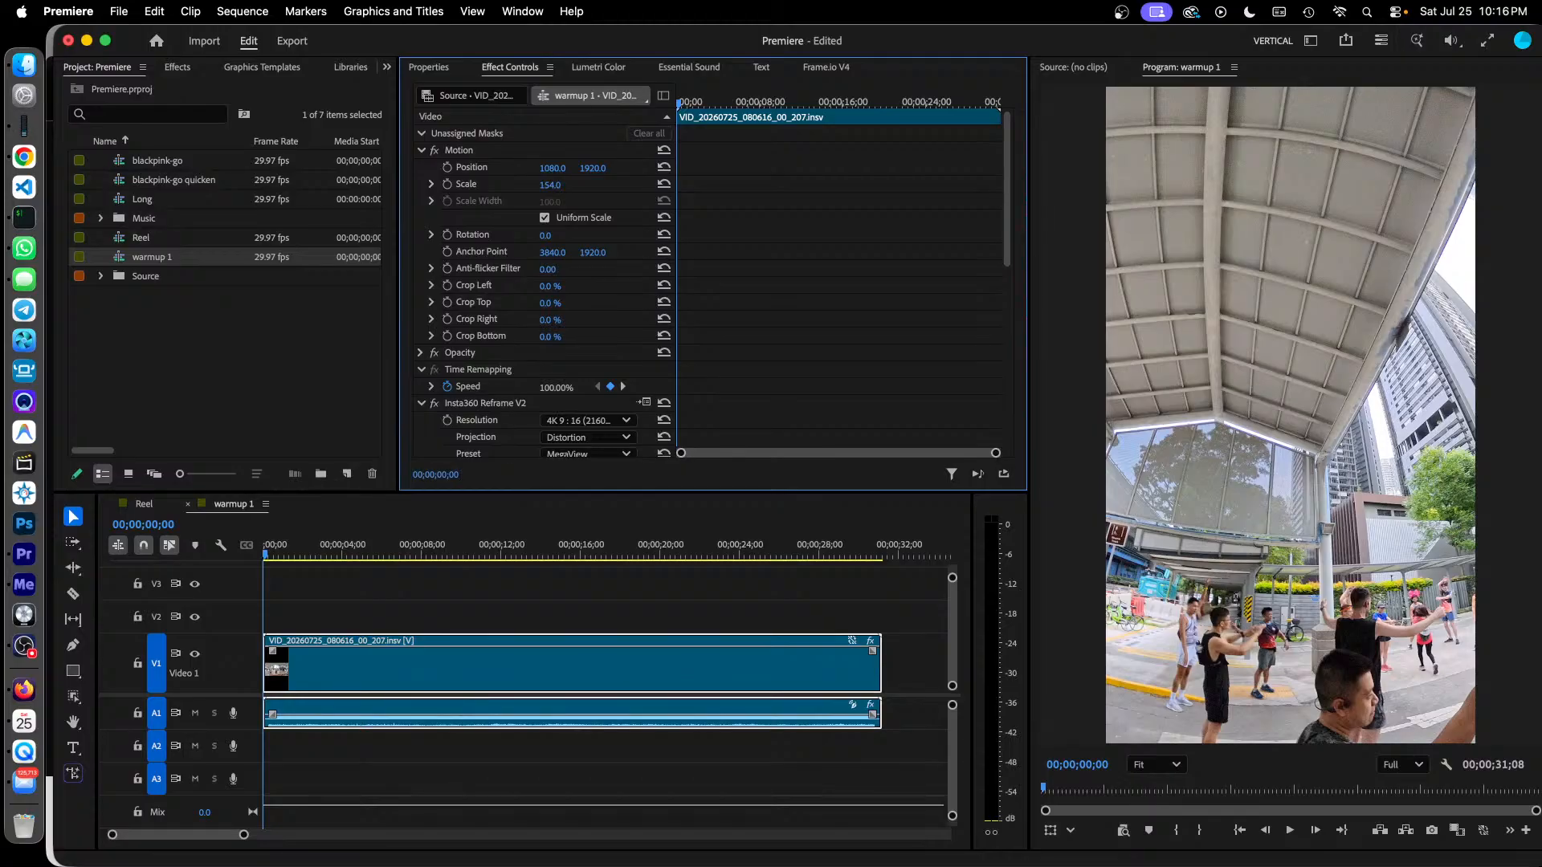
pyautogui.moveTo(554, 186); pyautogui.dragTo(556, 185)
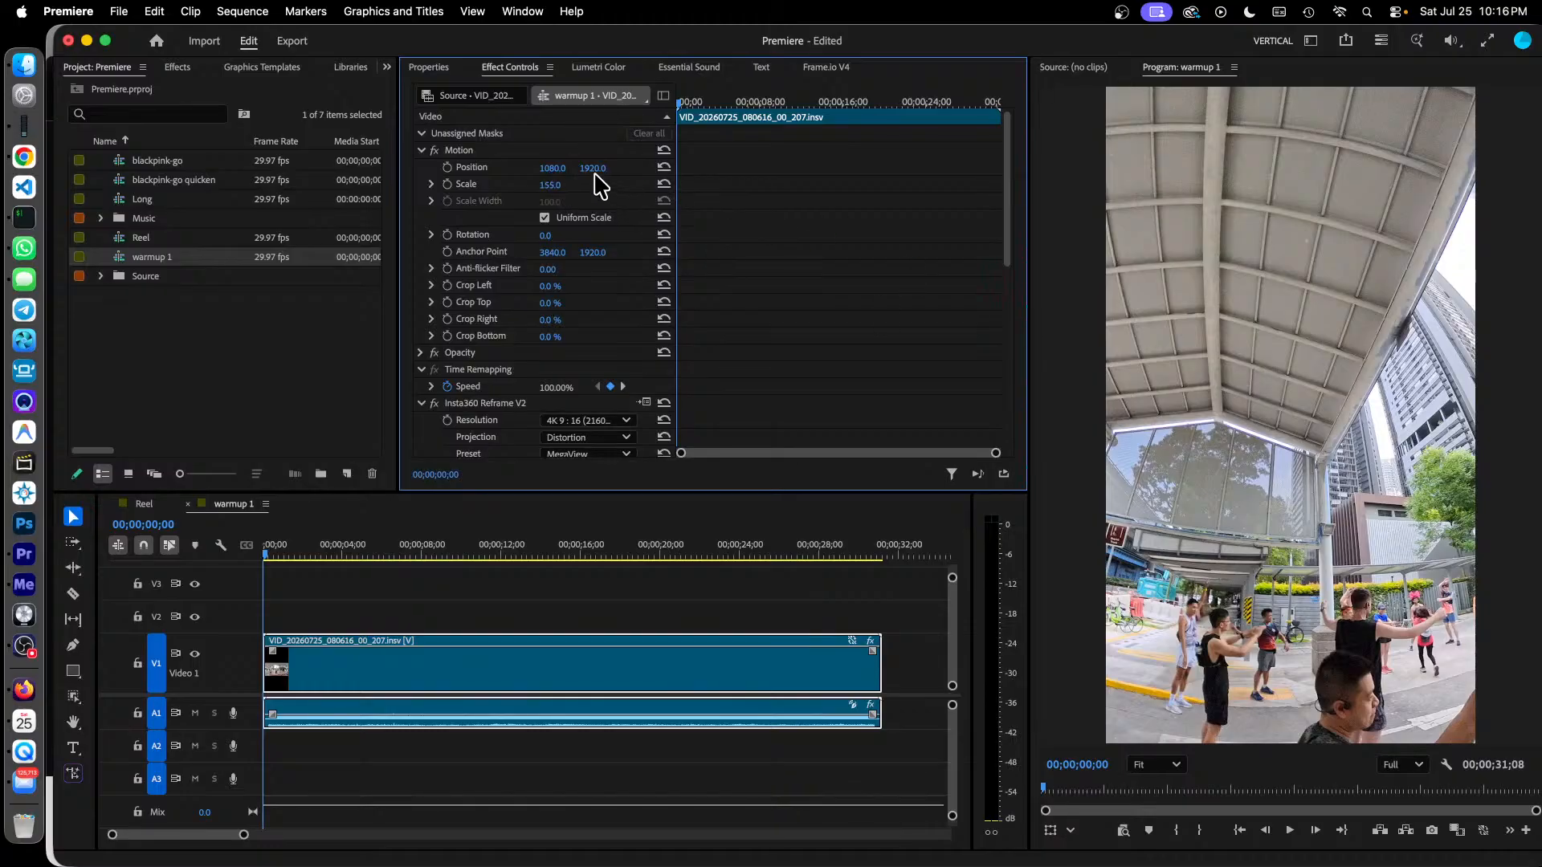
pyautogui.moveTo(594, 169)
pyautogui.mouseDown()
pyautogui.moveTo(419, 169)
pyautogui.moveTo(604, 169)
pyautogui.mouseUp()
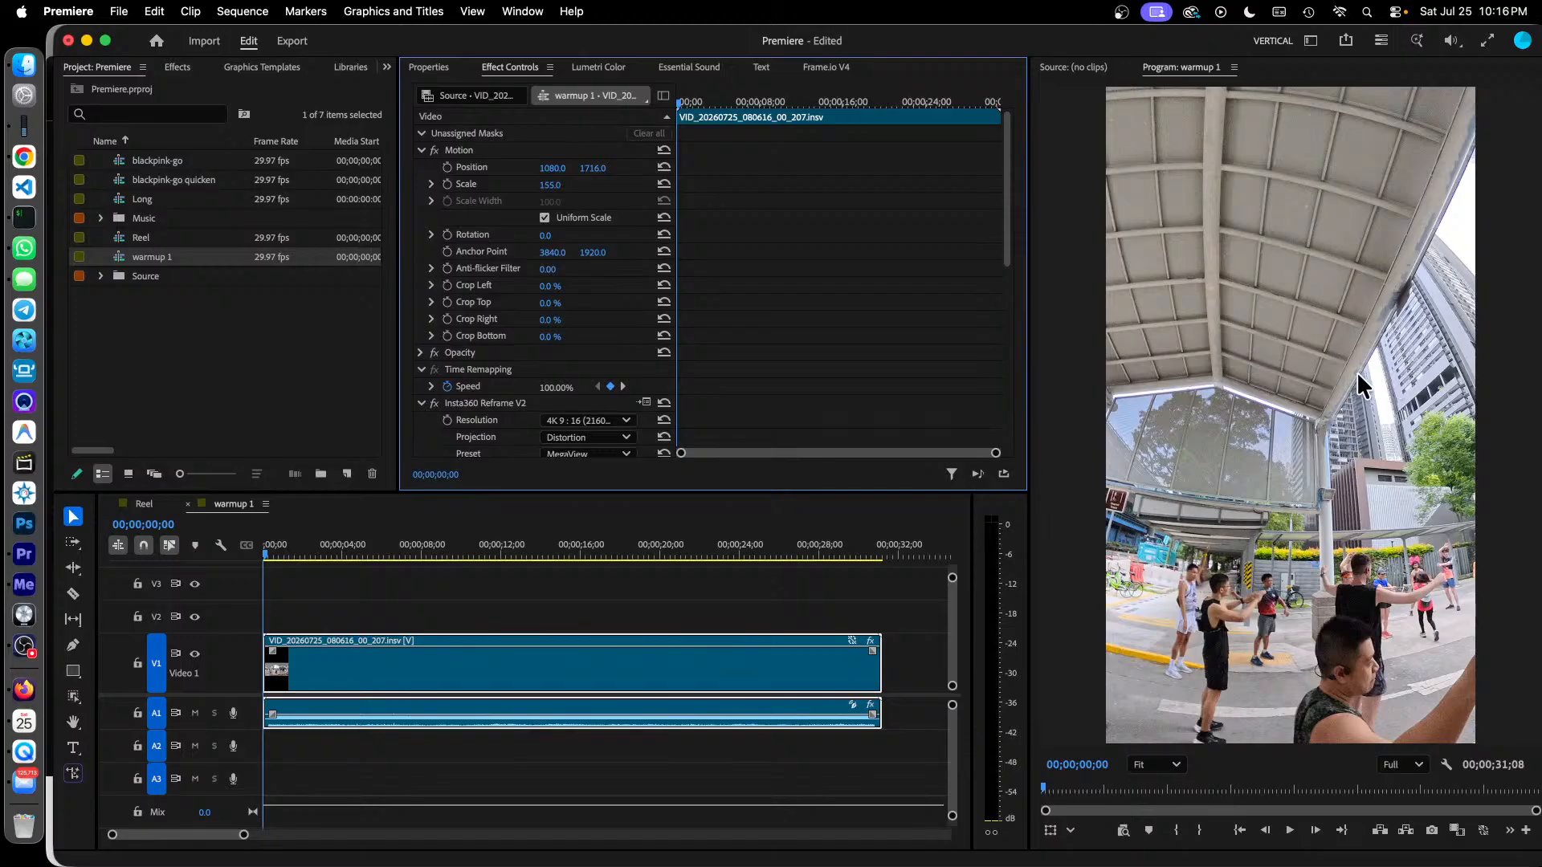
pyautogui.rightClick(1193, 294)
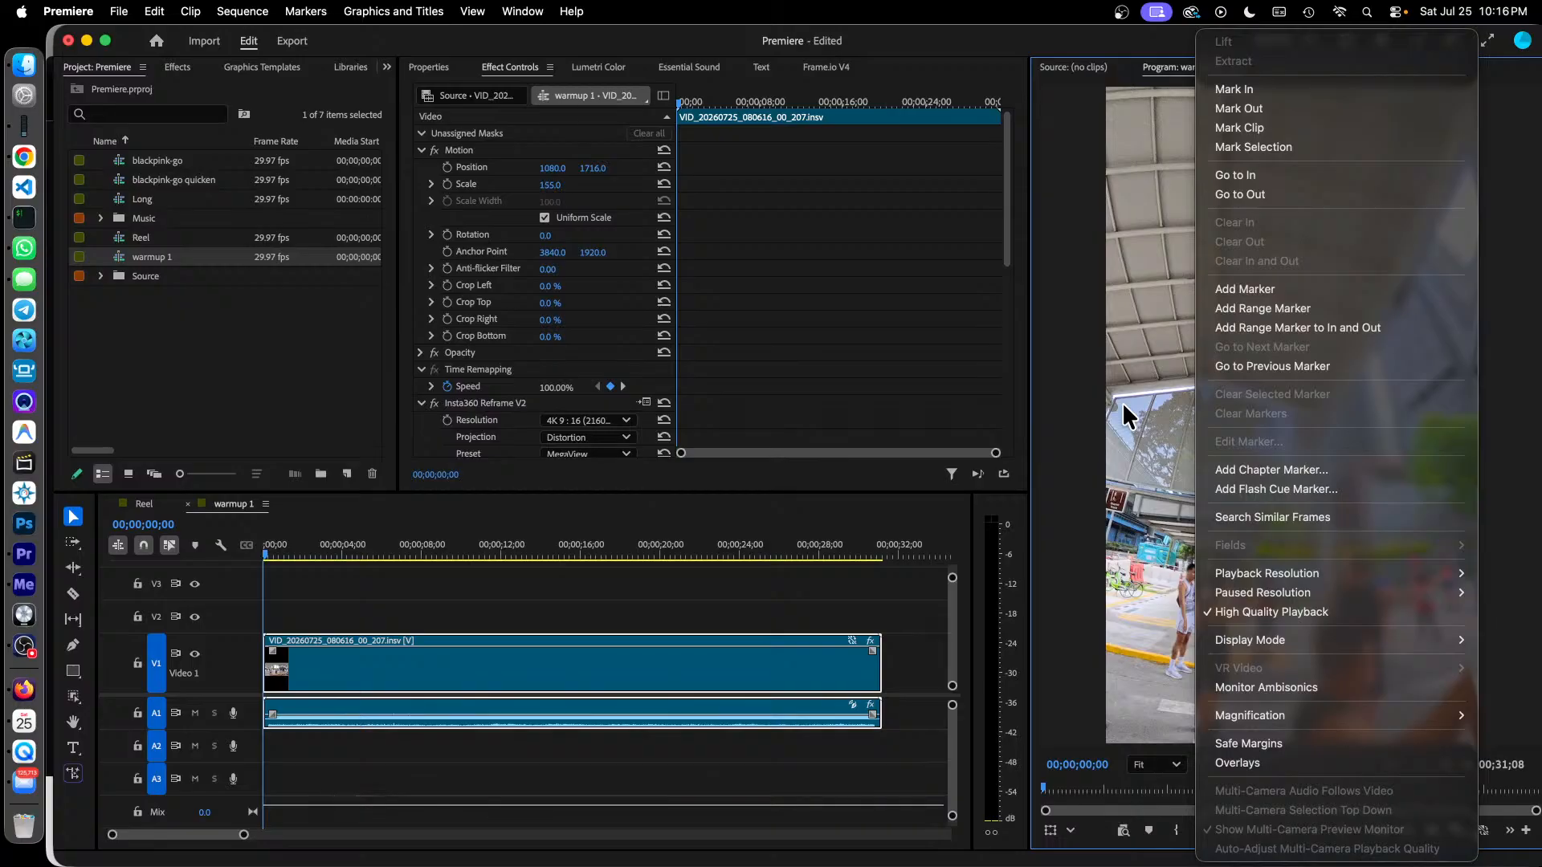
pyautogui.click(1076, 389)
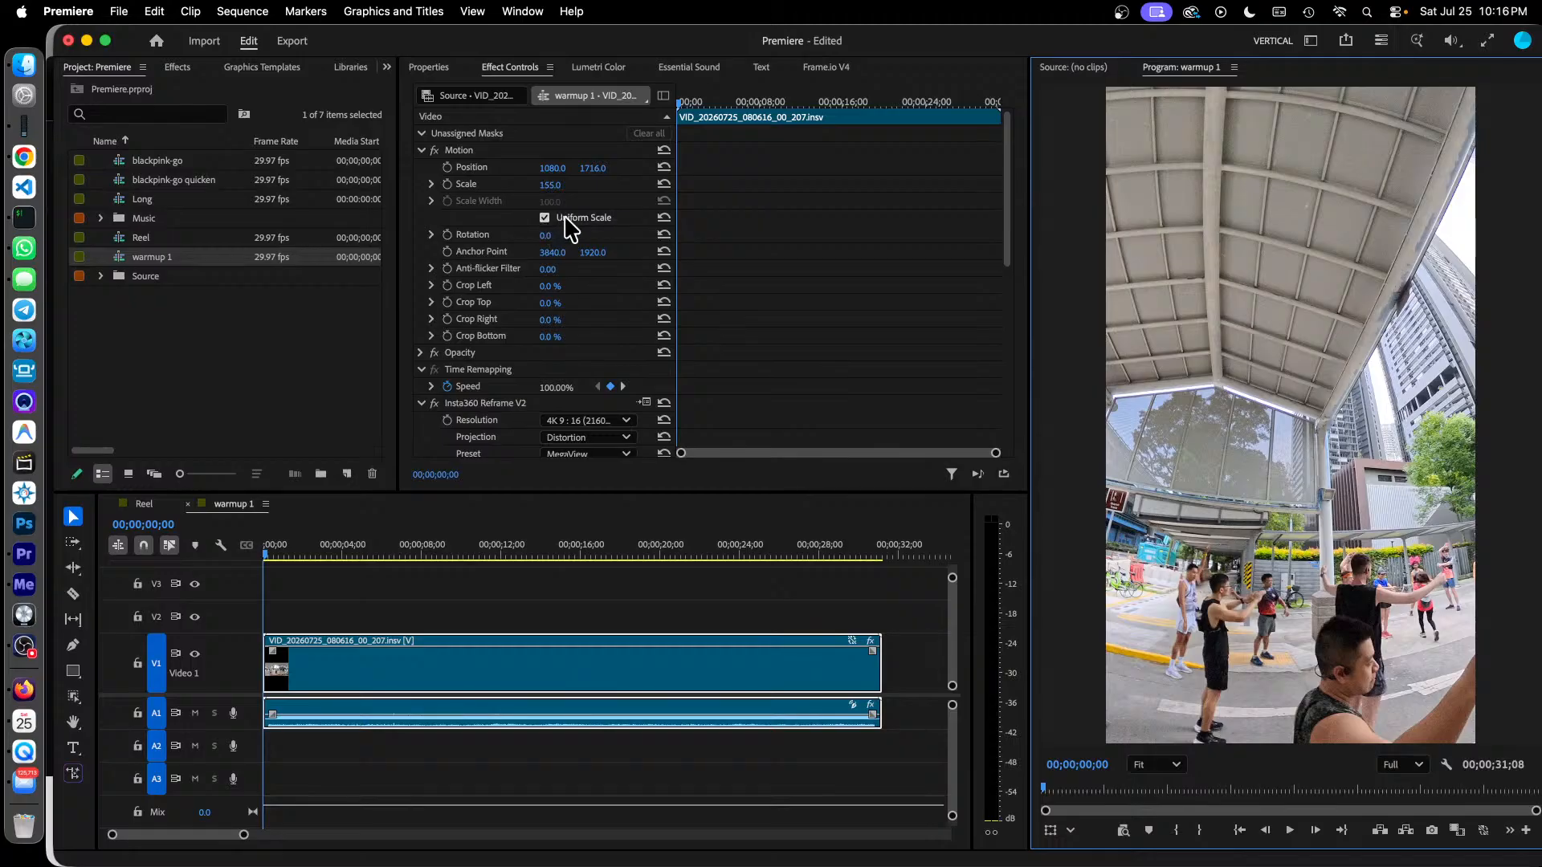
pyautogui.moveTo(544, 185); pyautogui.dragTo(556, 185)
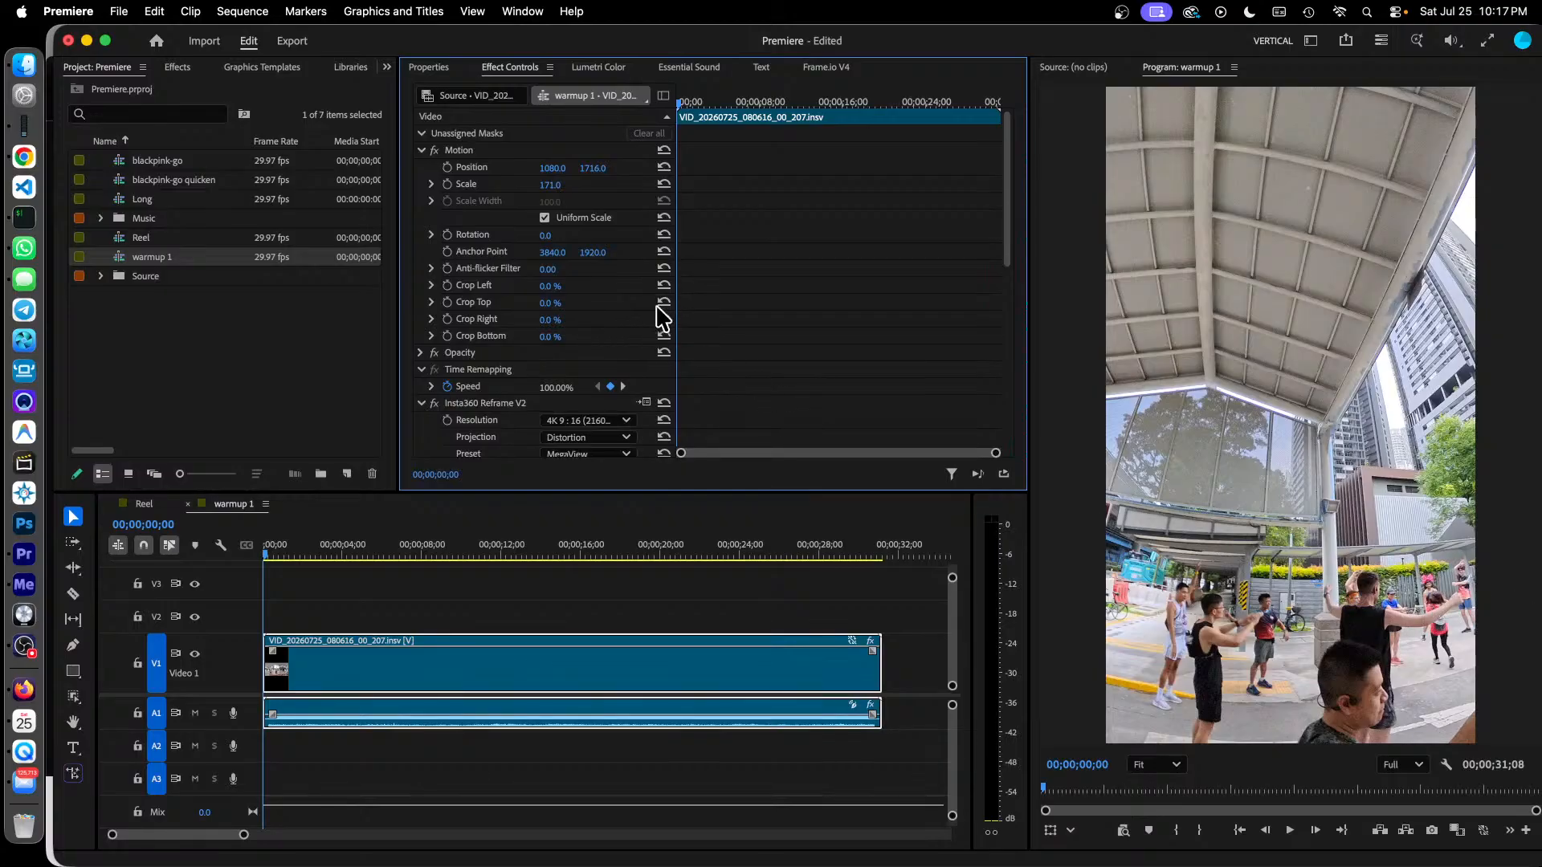
# Set the Insta360 Reframe V2 pan to 92° for the opening view and save the project.
pyautogui.click(420, 151)
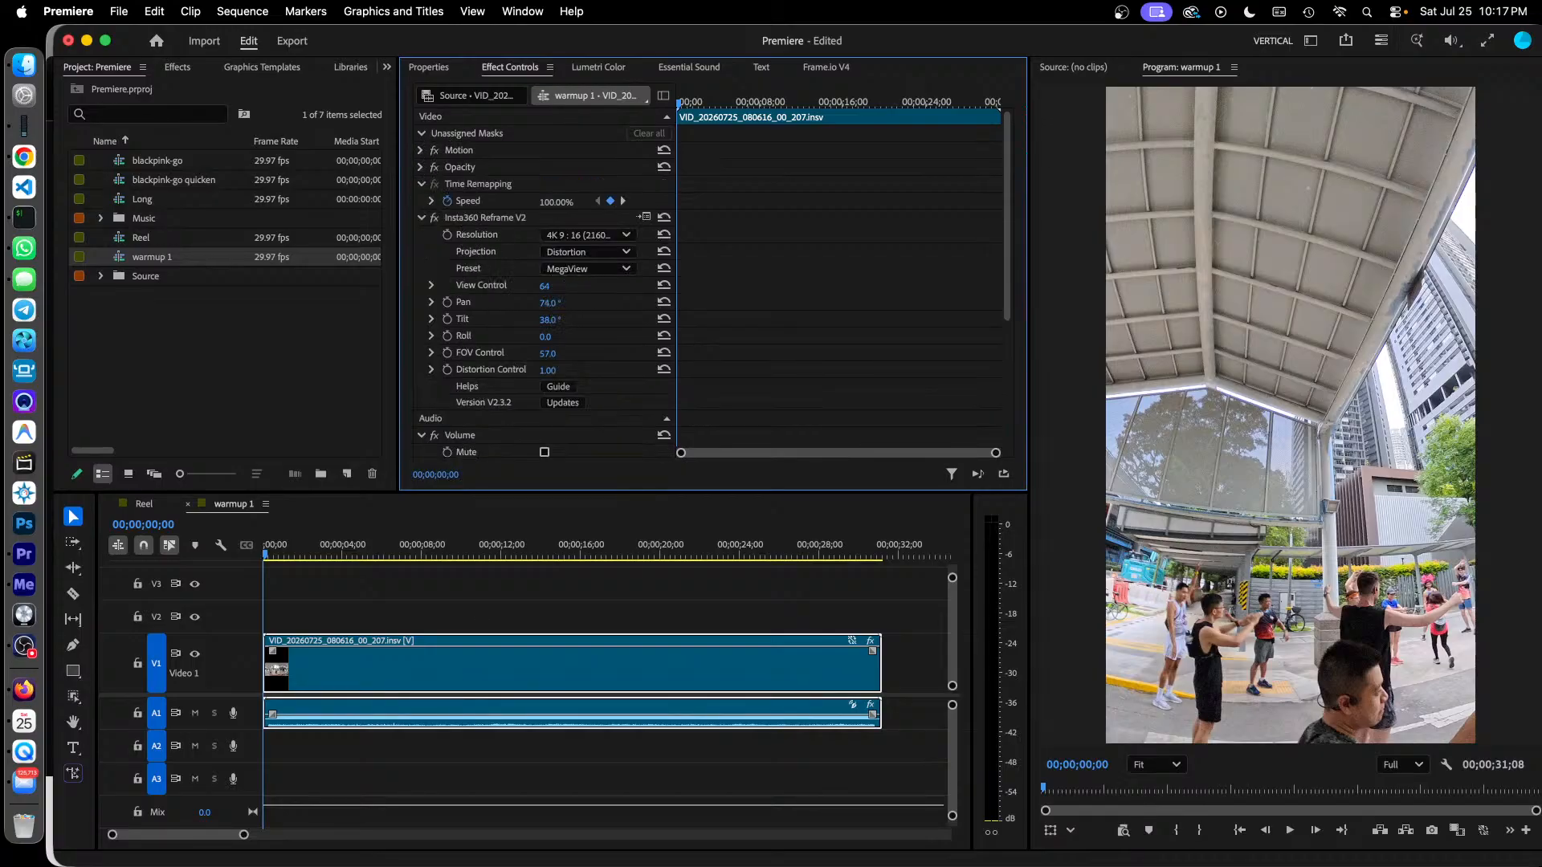
pyautogui.moveTo(572, 308)
pyautogui.mouseDown()
pyautogui.moveTo(628, 308)
pyautogui.moveTo(585, 307)
pyautogui.mouseUp()
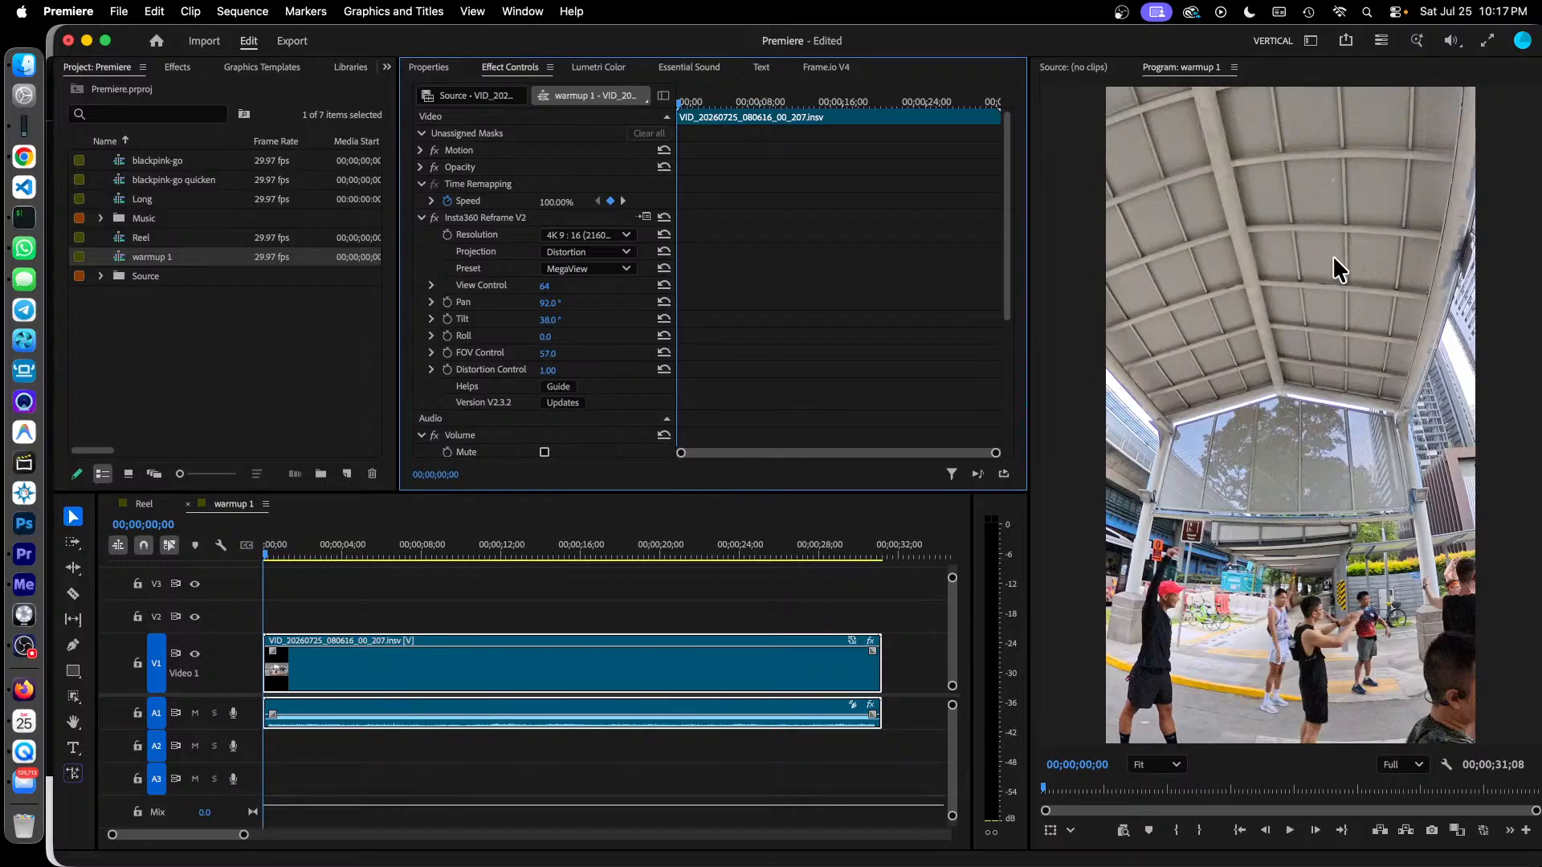
pyautogui.press('super+s')
# Add a Pan keyframe at 00;00;02;00 and give it Bezier interpolation.
pyautogui.click(1077, 765)
pyautogui.click(1102, 765)
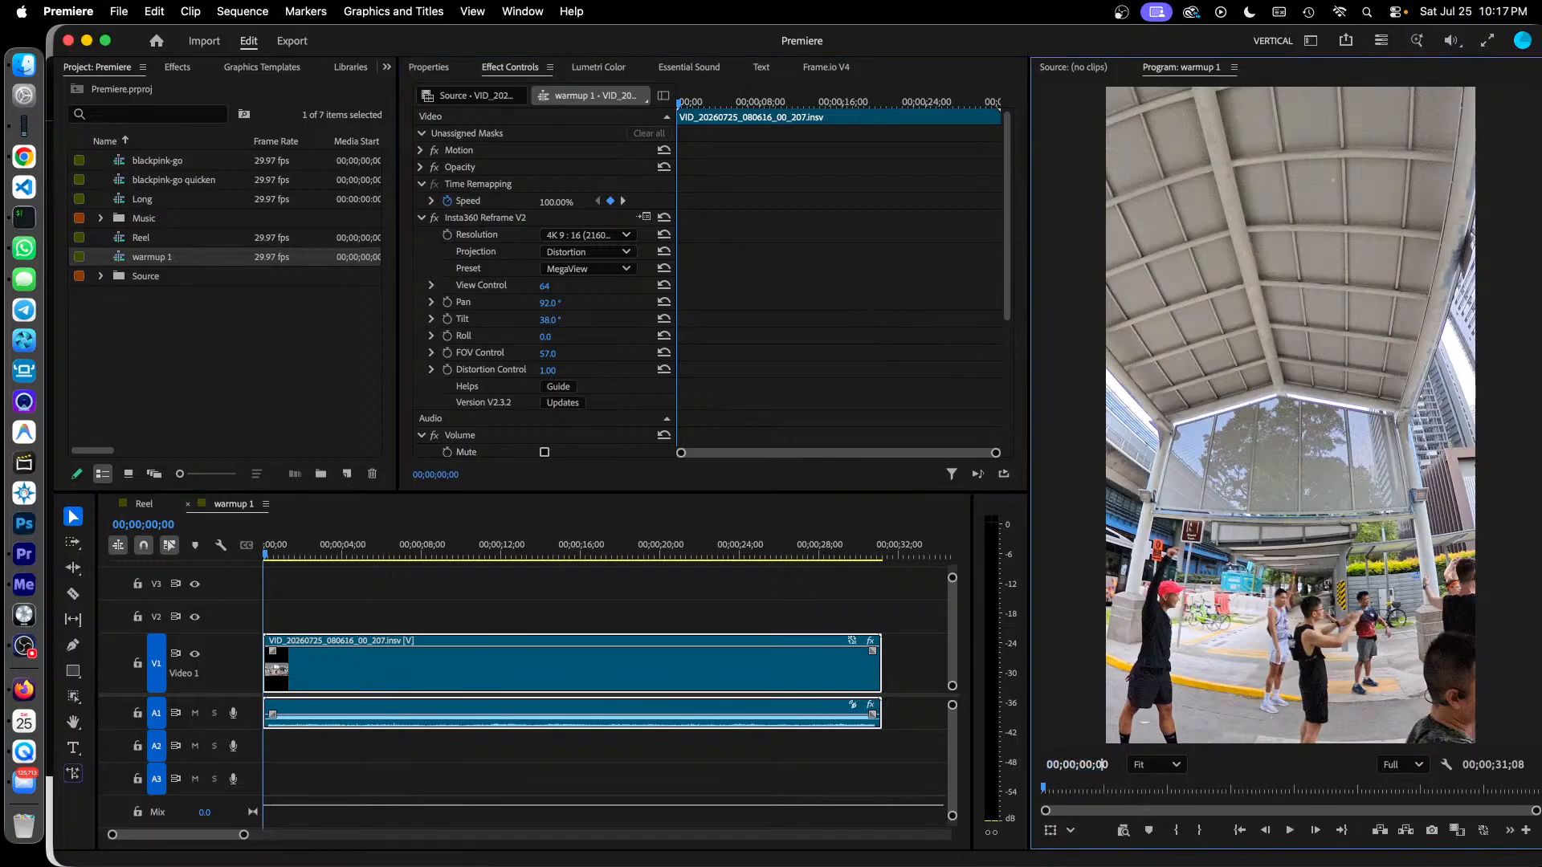
pyautogui.press('Return')
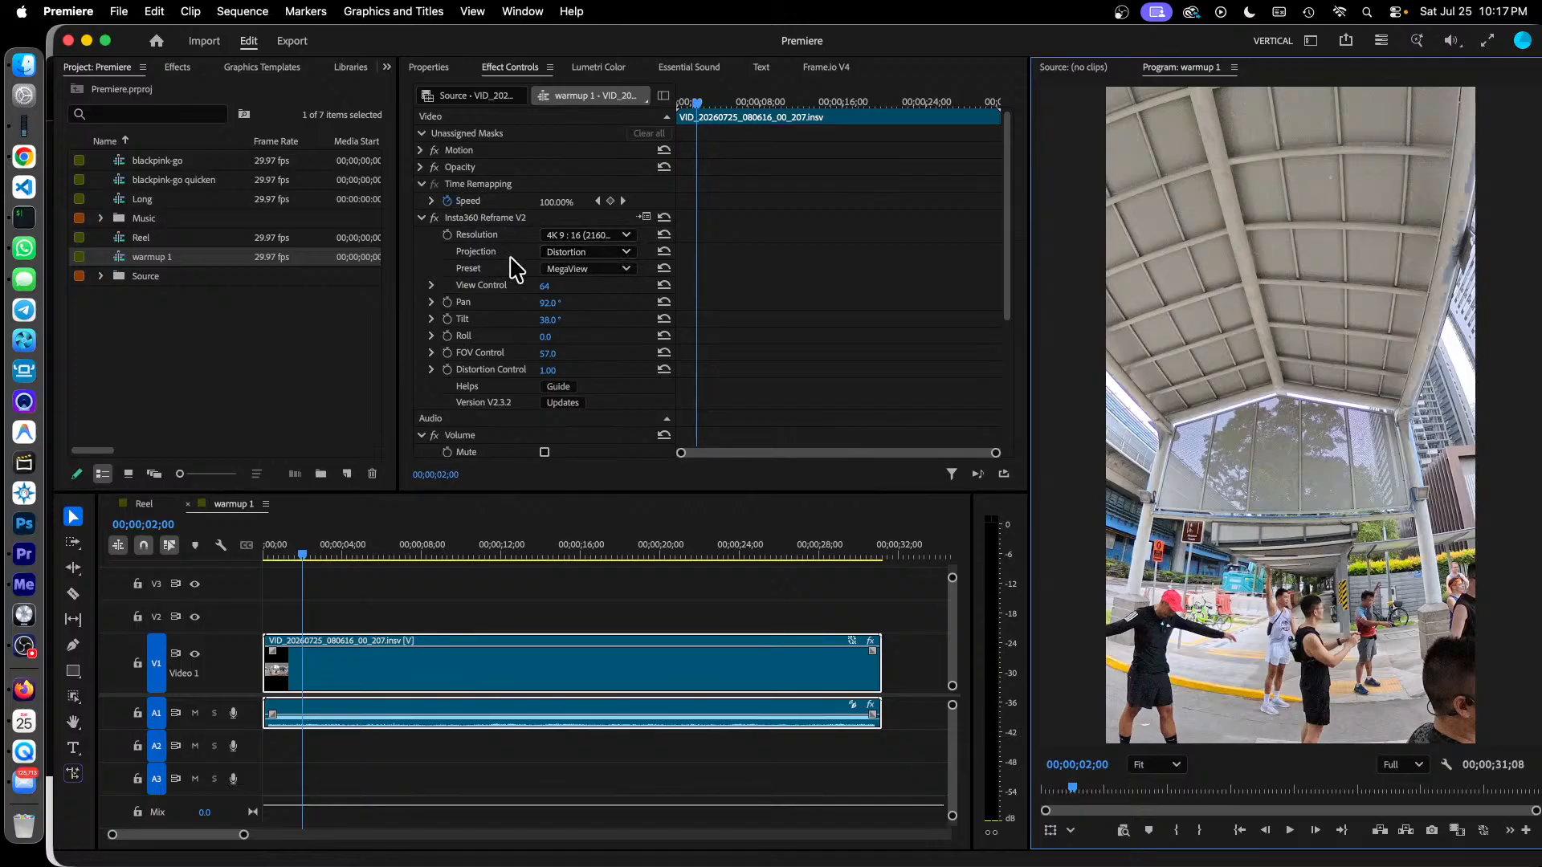
pyautogui.click(433, 302)
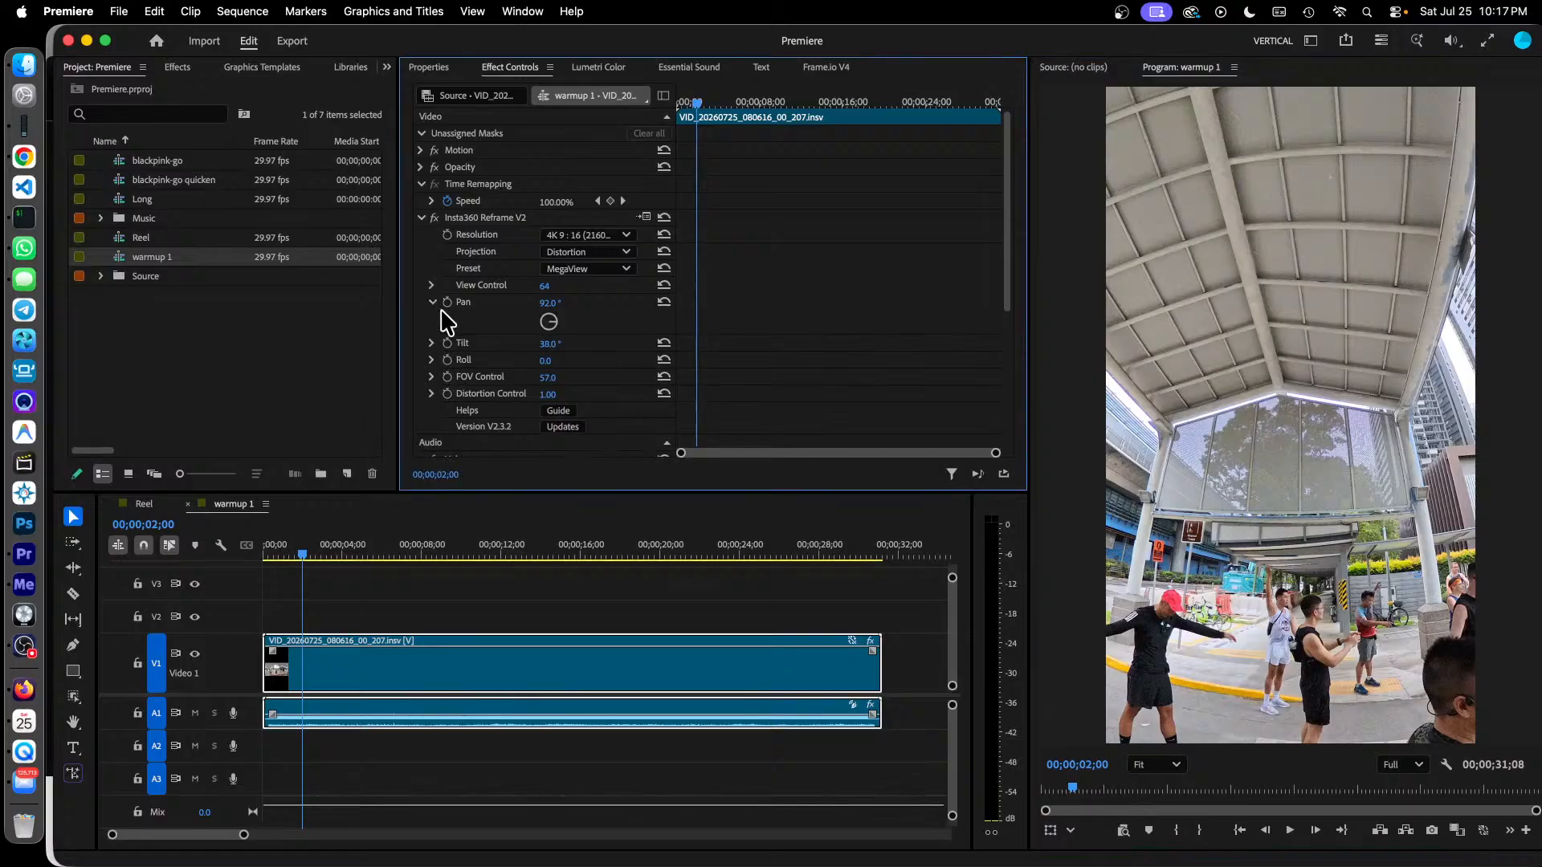
pyautogui.click(434, 302)
pyautogui.click(447, 302)
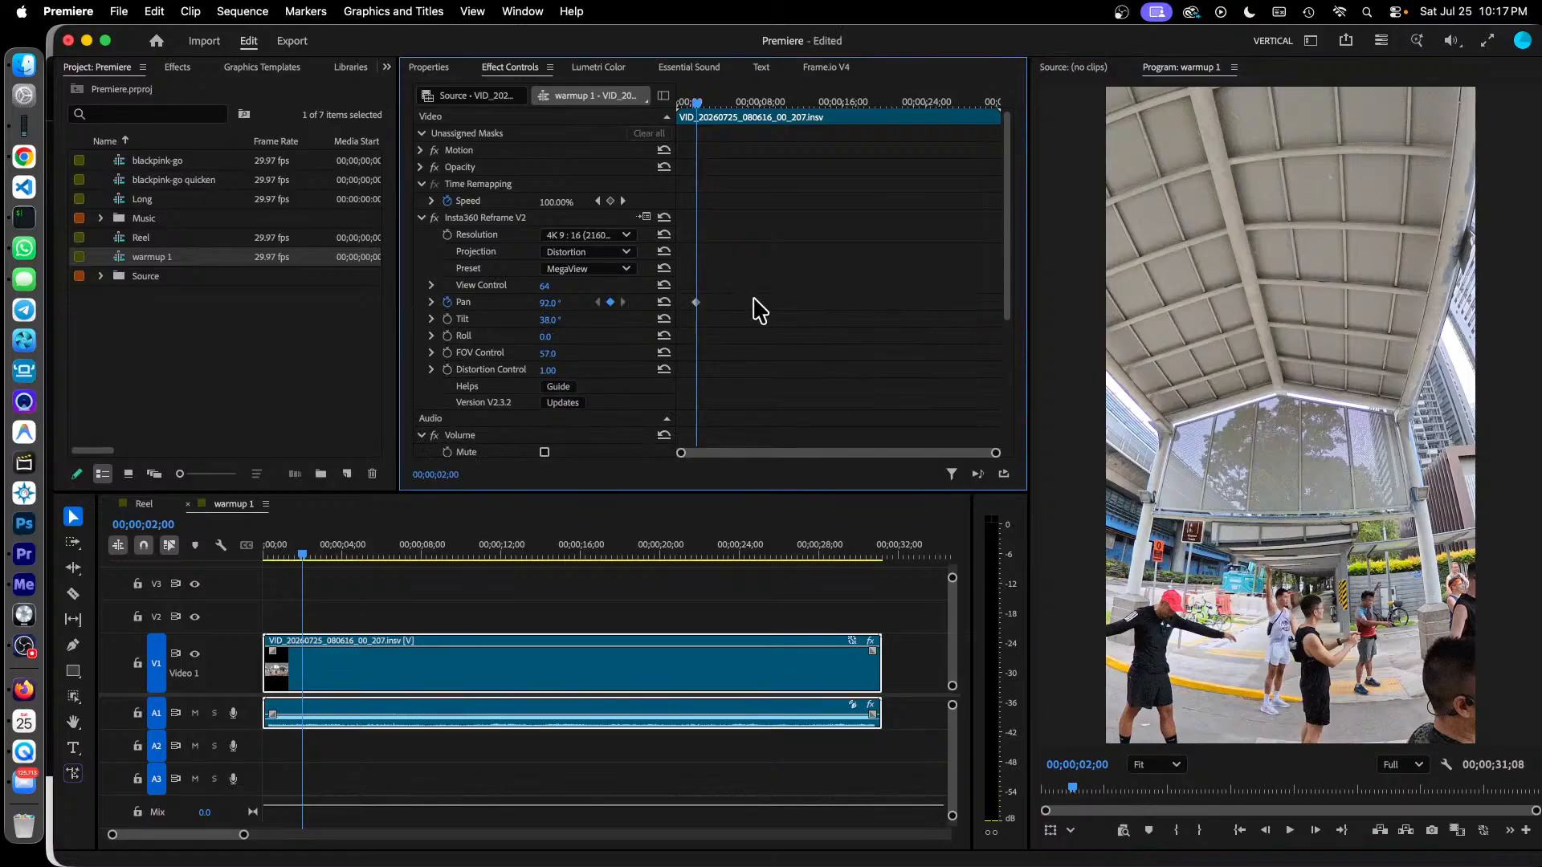
pyautogui.rightClick(696, 303)
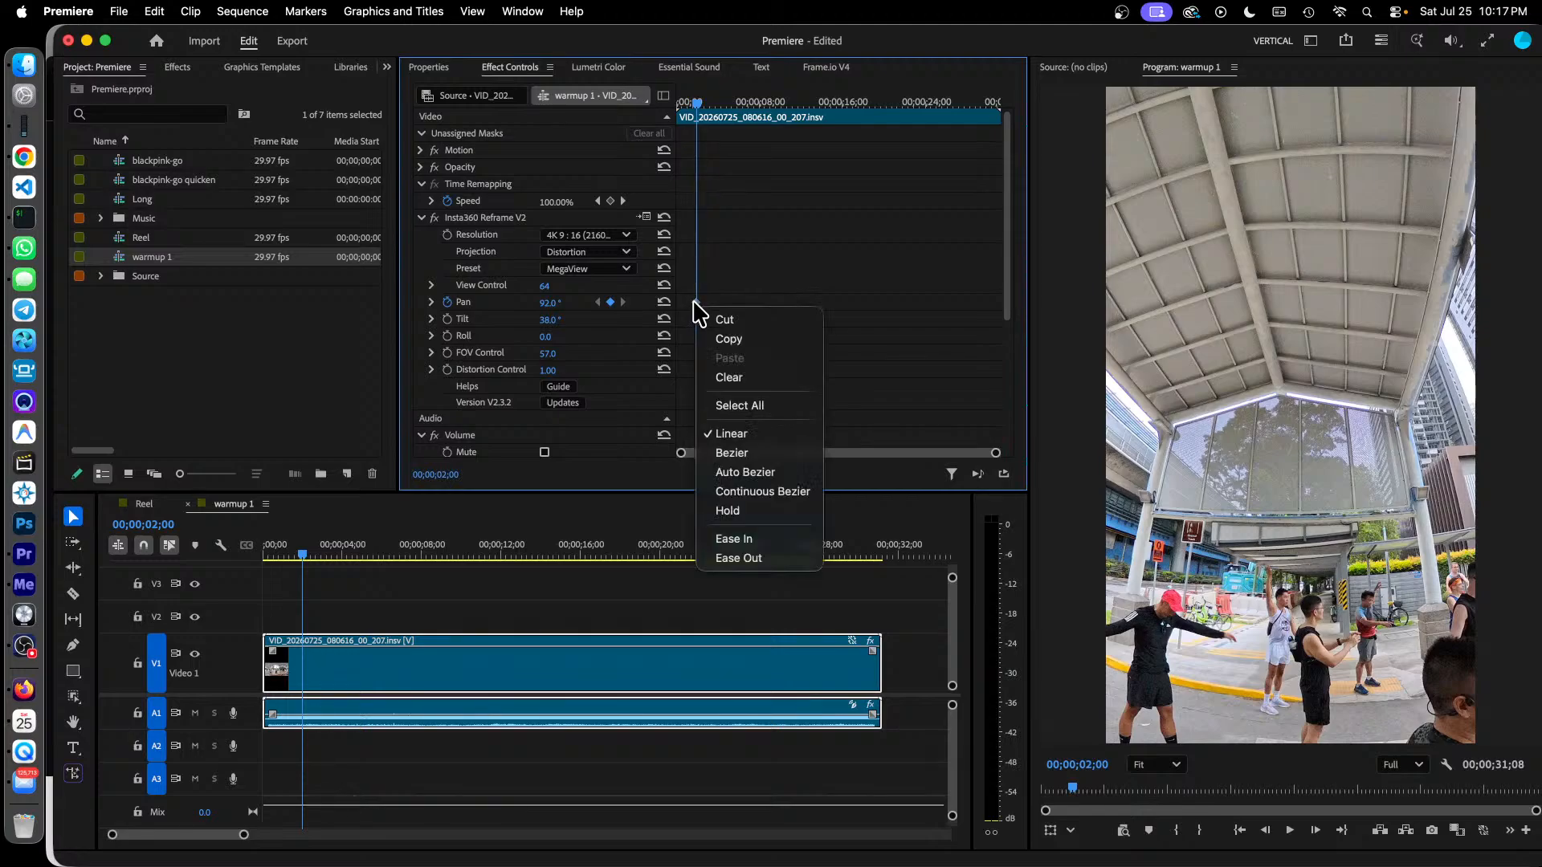
pyautogui.click(745, 452)
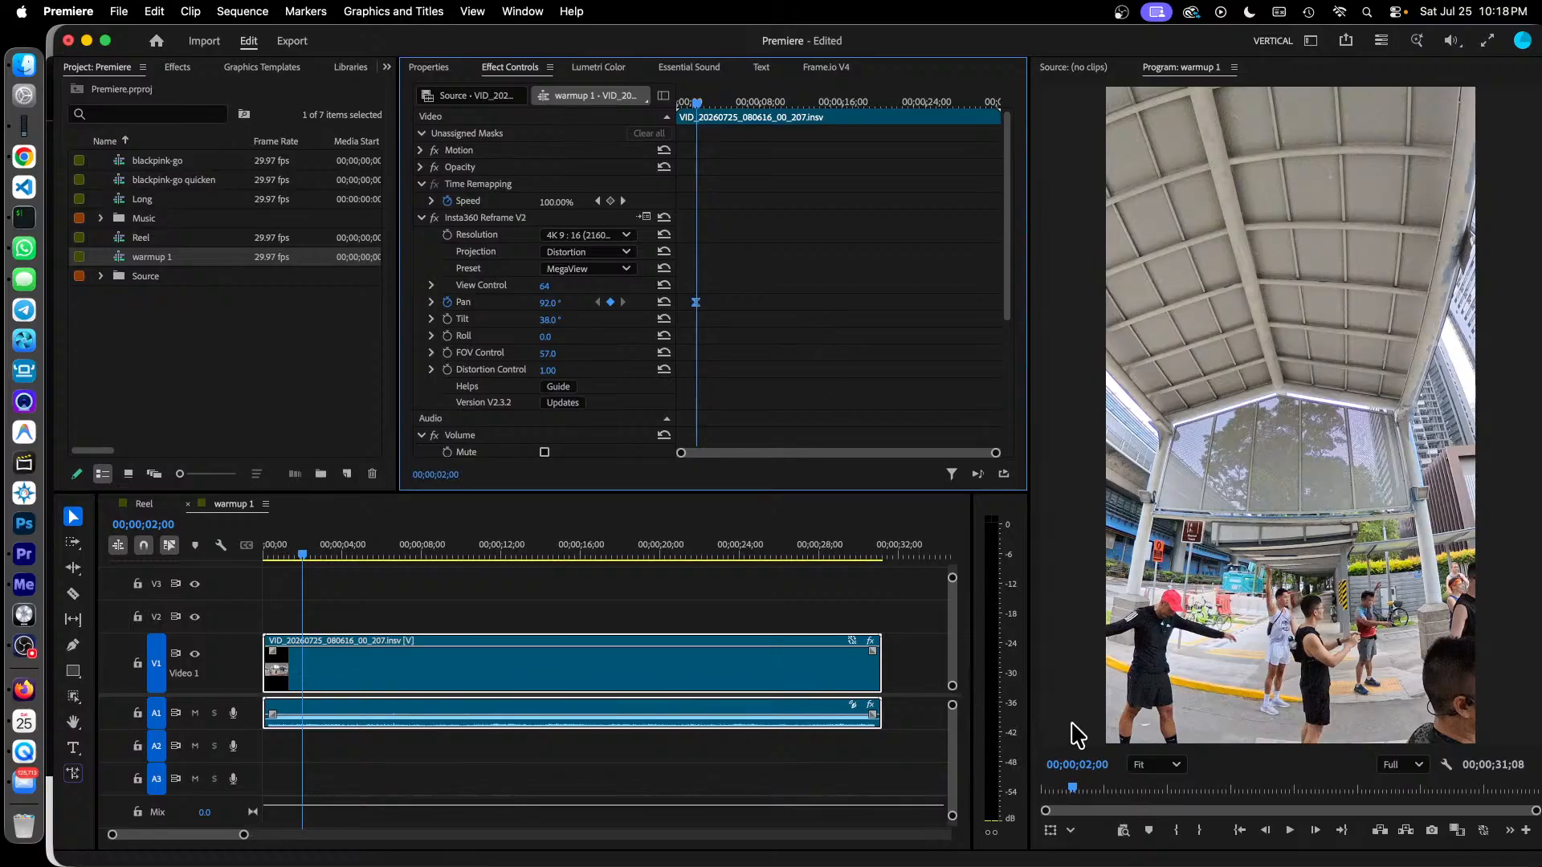
# Add a second Pan keyframe at 00;00;05;00 and set its value to 20°.
pyautogui.click(1093, 767)
pyautogui.press('Right')
pyautogui.press('Left')
pyautogui.press('Left')
pyautogui.press('Left')
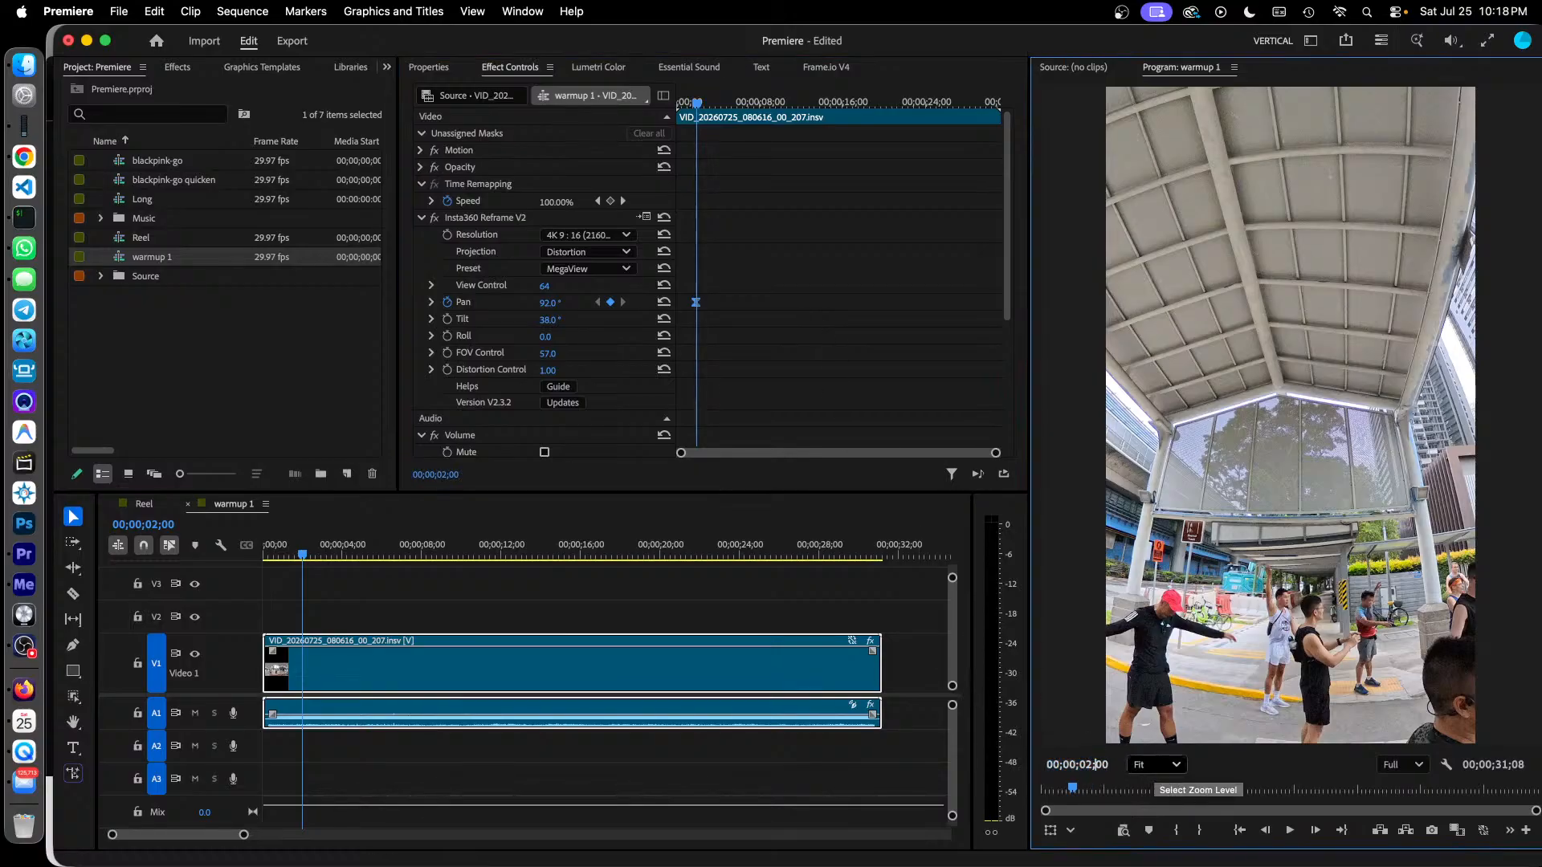
pyautogui.press('BackSpace')
pyautogui.write('5')
pyautogui.press('Return')
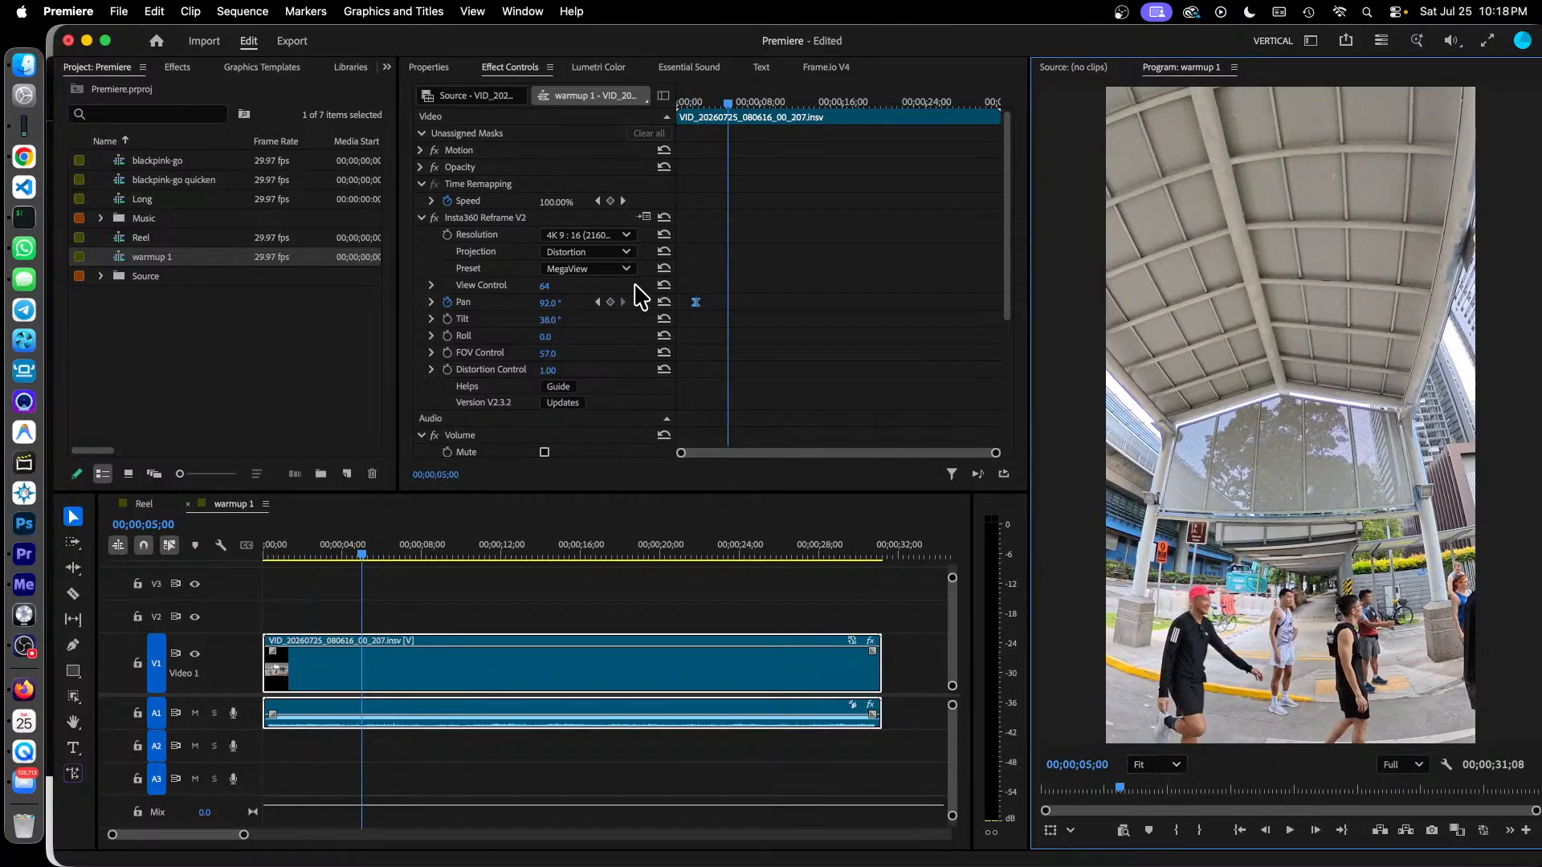
pyautogui.click(611, 302)
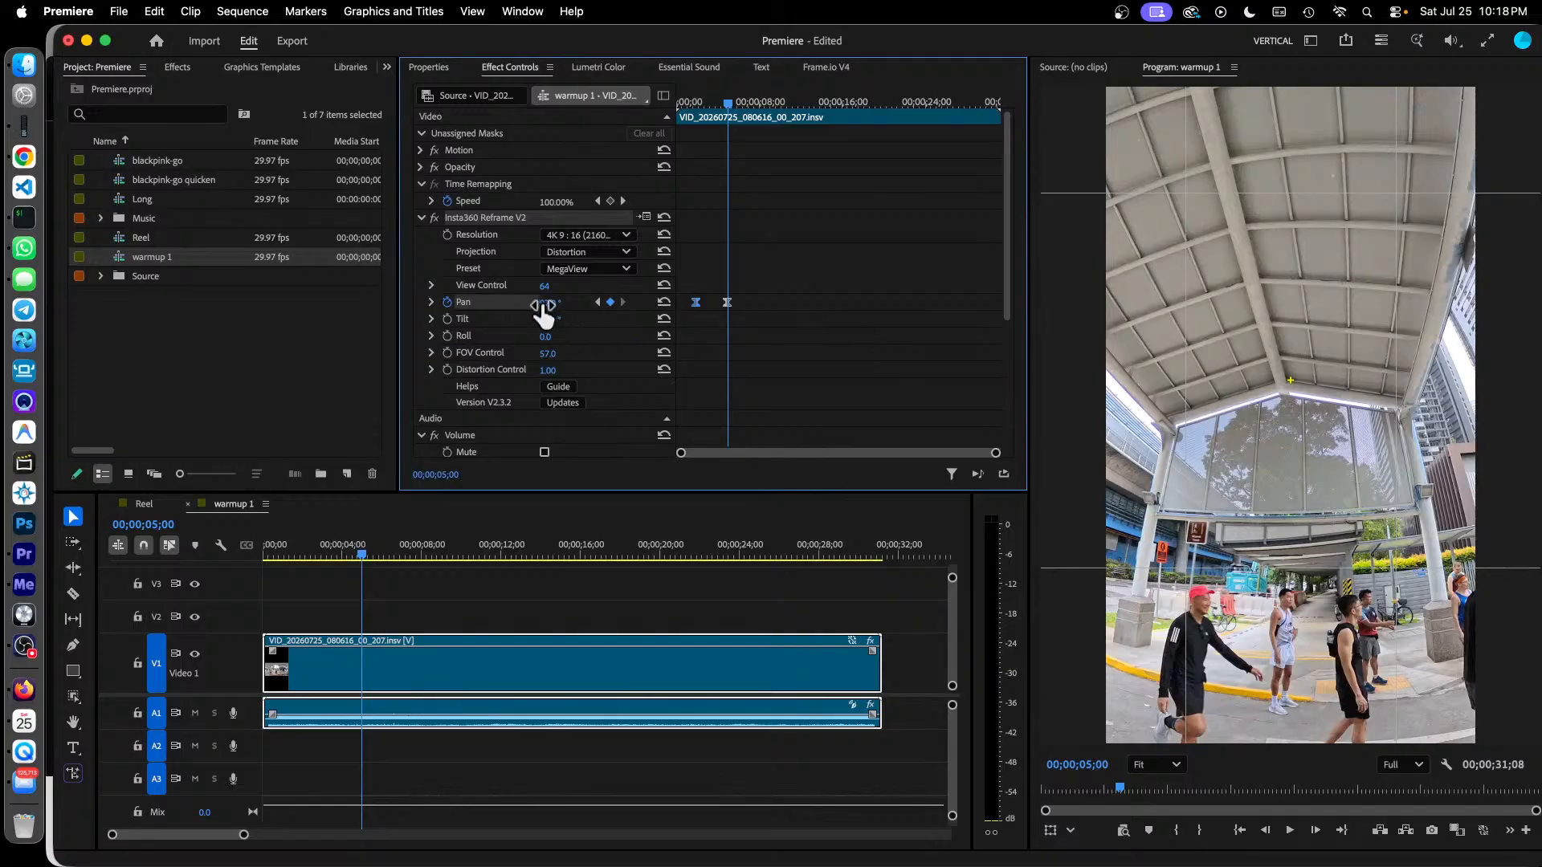
pyautogui.moveTo(545, 313); pyautogui.dragTo(505, 302)
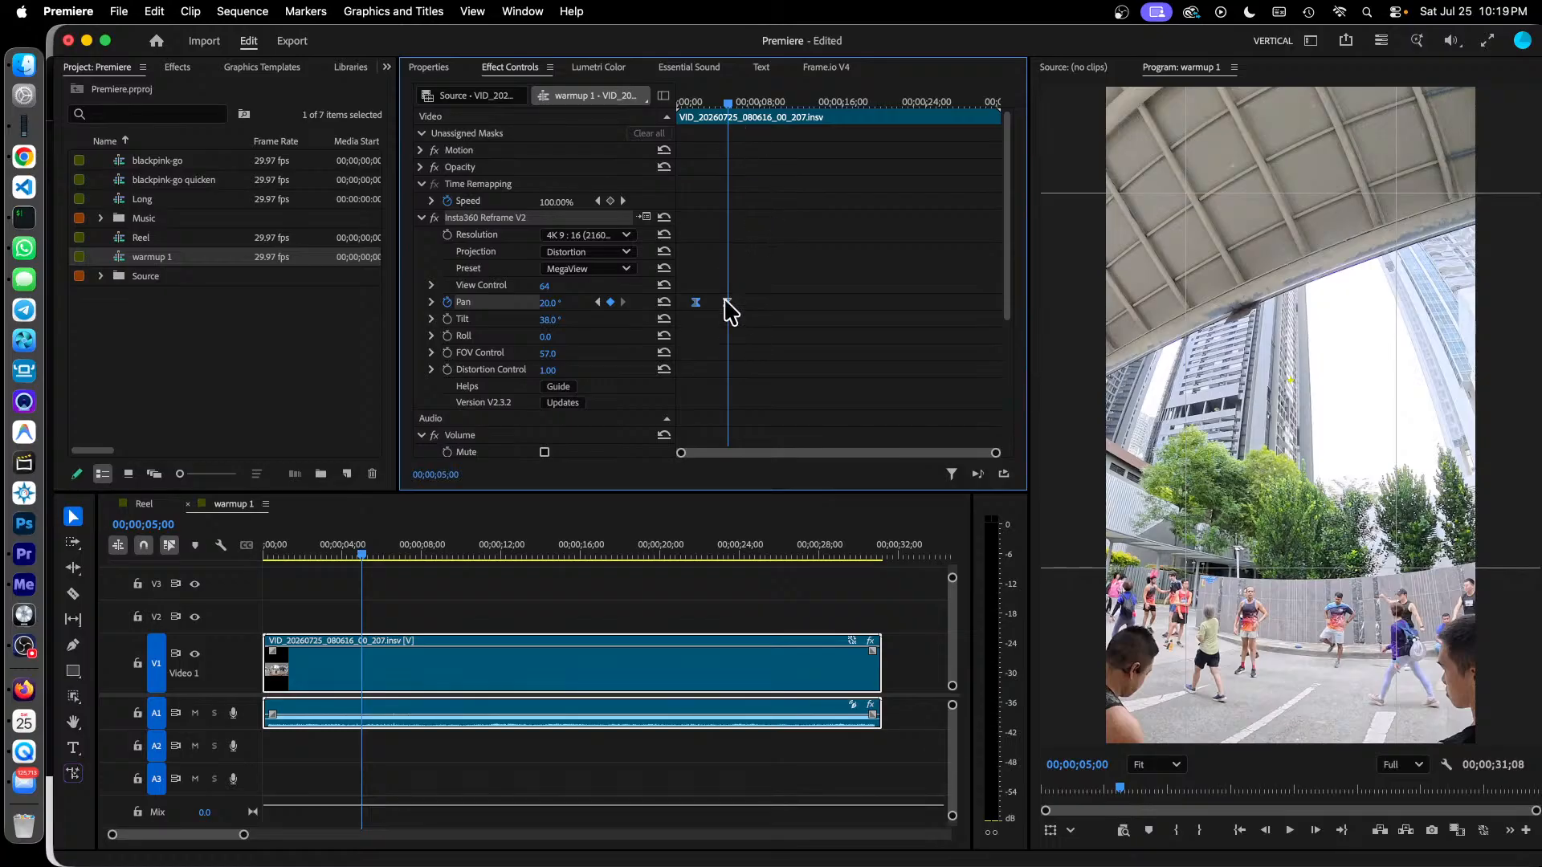
# Check the frame at 00;00;05;15, and add a Pan keyframe at 00;00;07;00 that keeps the pan at 20°.
pyautogui.moveTo(728, 112)
pyautogui.mouseDown()
pyautogui.moveTo(672, 129)
pyautogui.moveTo(734, 138)
pyautogui.mouseUp()
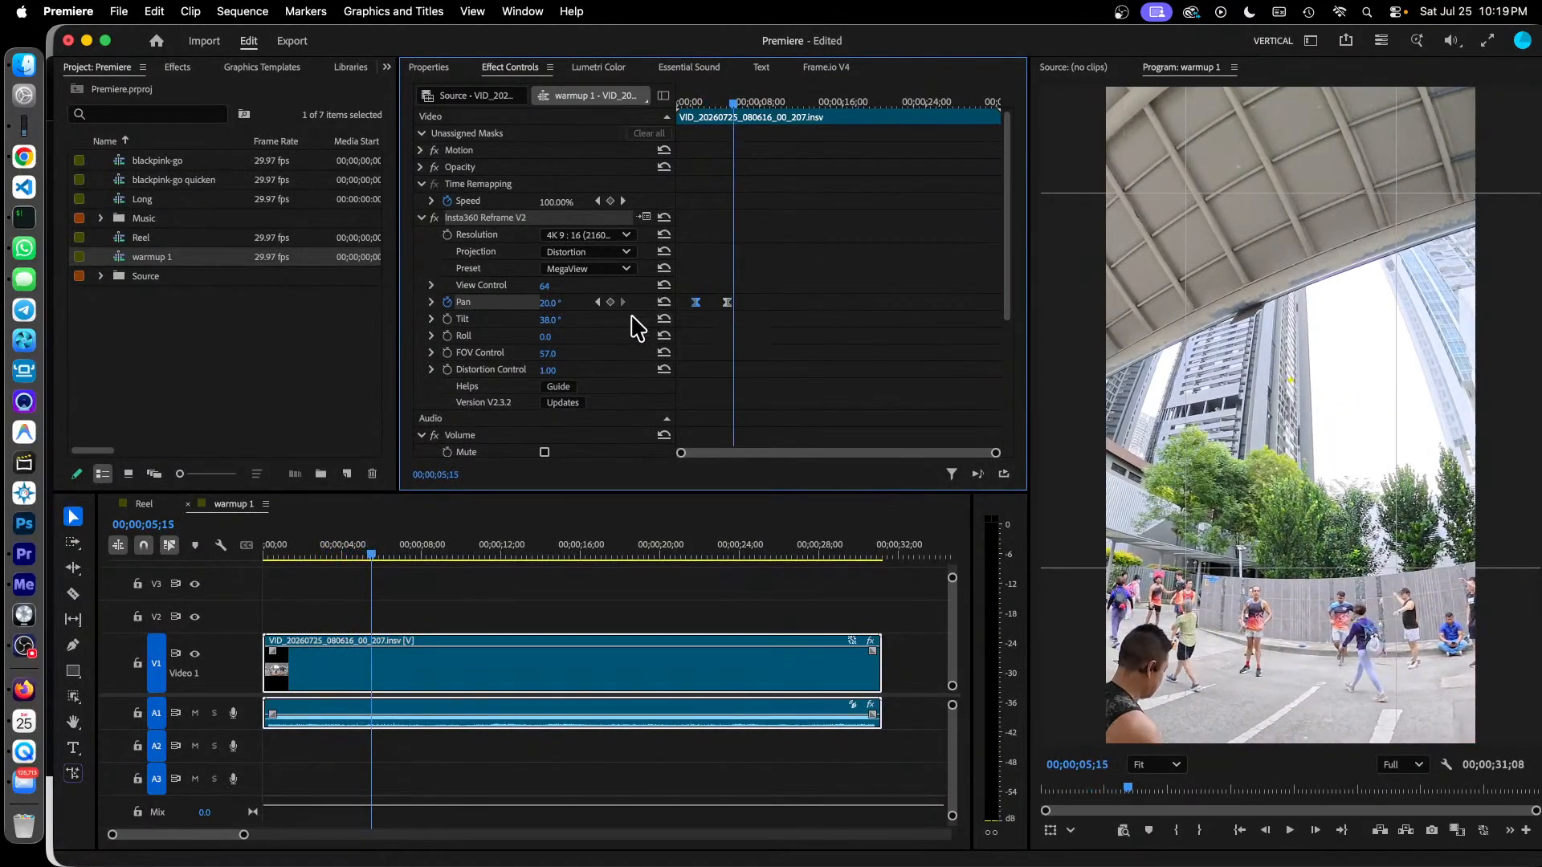
pyautogui.click(598, 303)
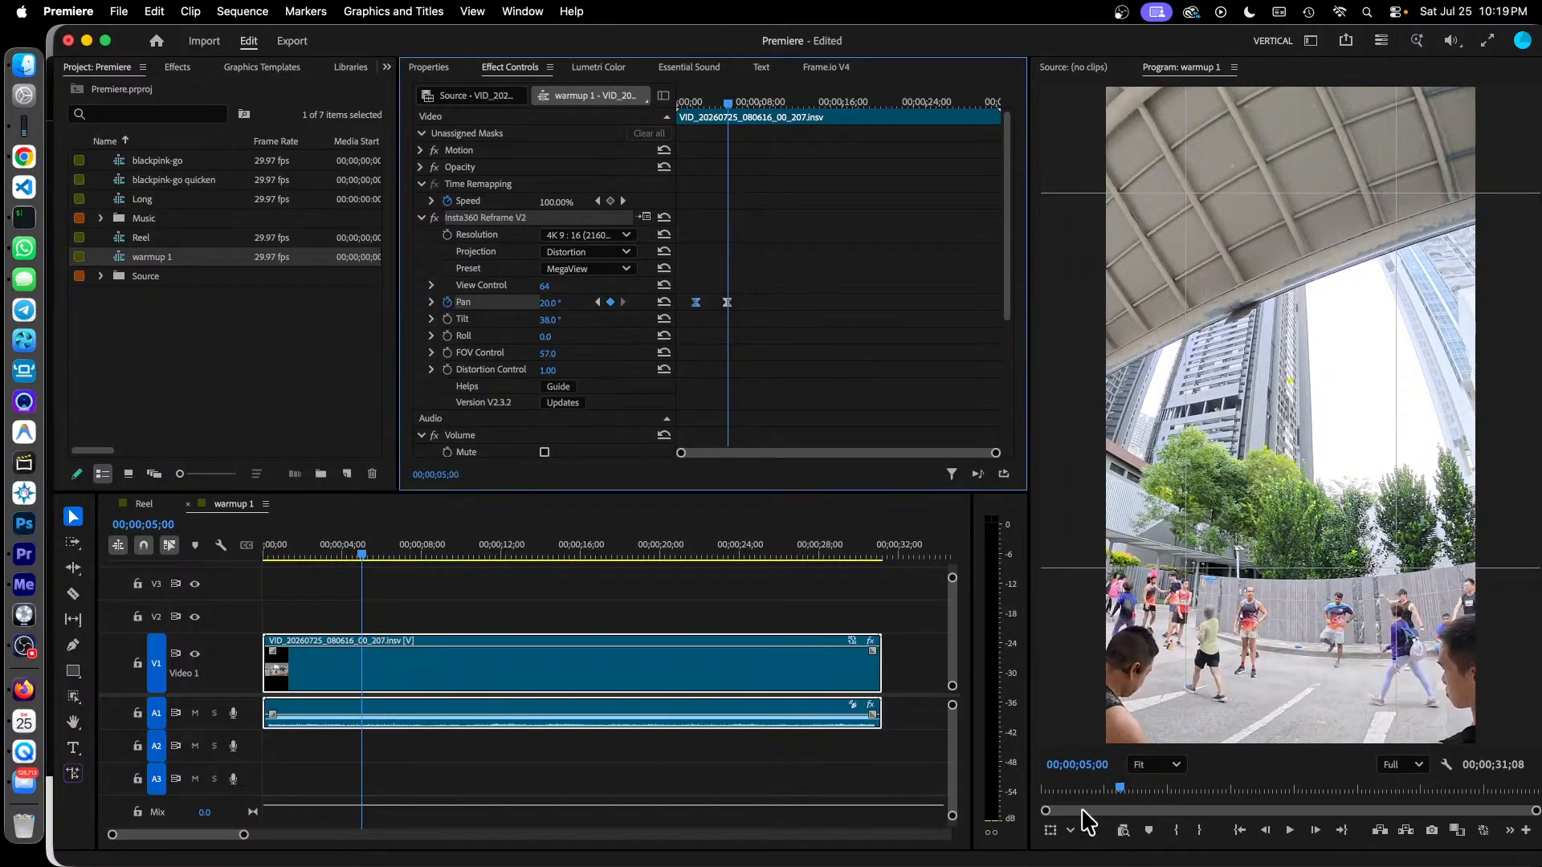
pyautogui.click(1092, 767)
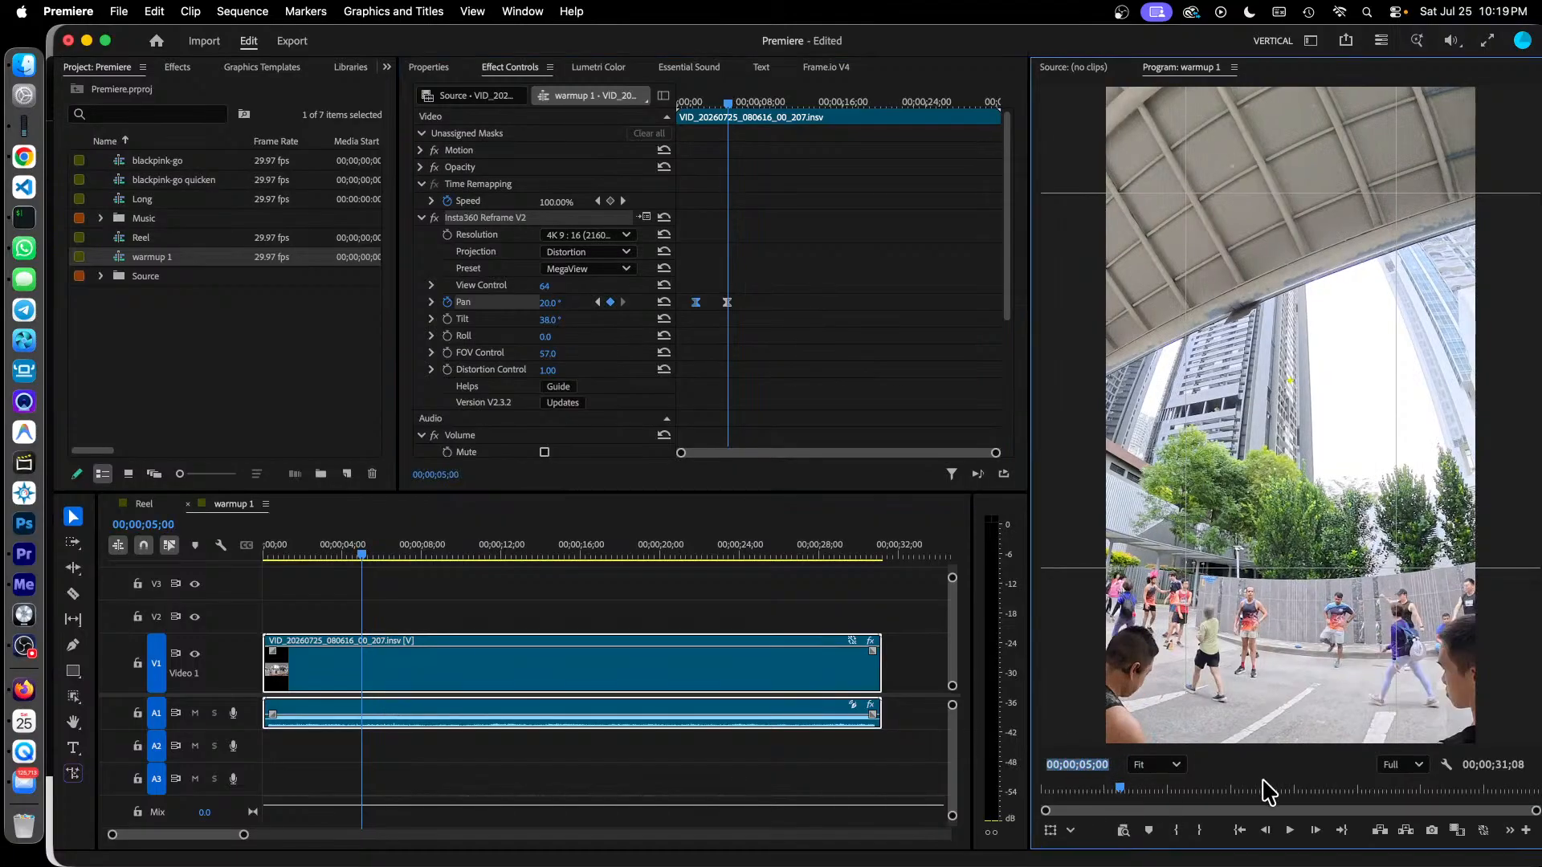
pyautogui.click(1092, 765)
pyautogui.press('BackSpace')
pyautogui.write('7')
pyautogui.press('Return')
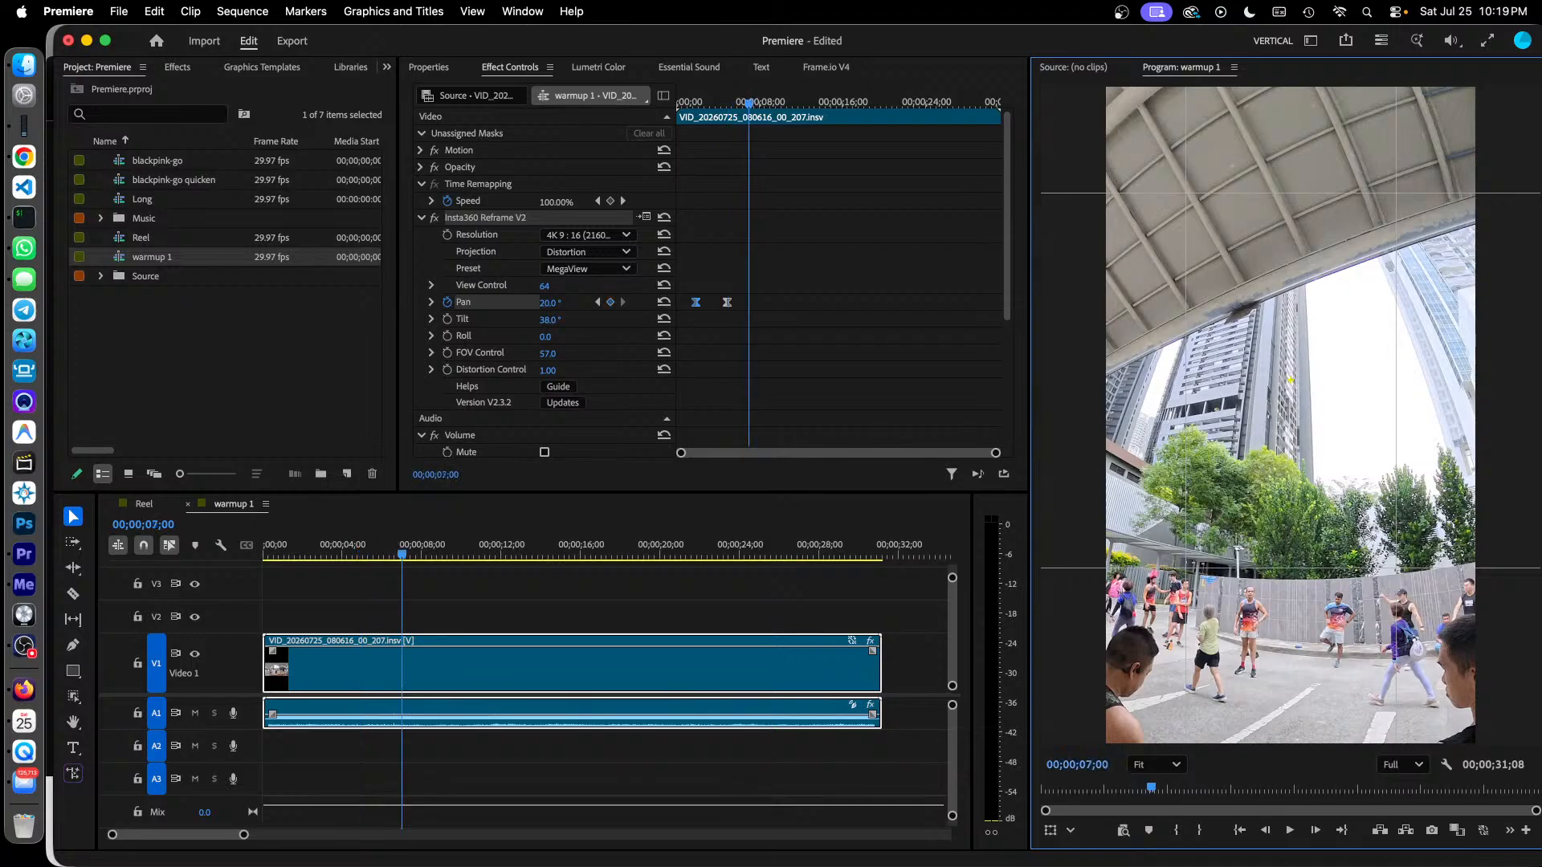
pyautogui.click(611, 302)
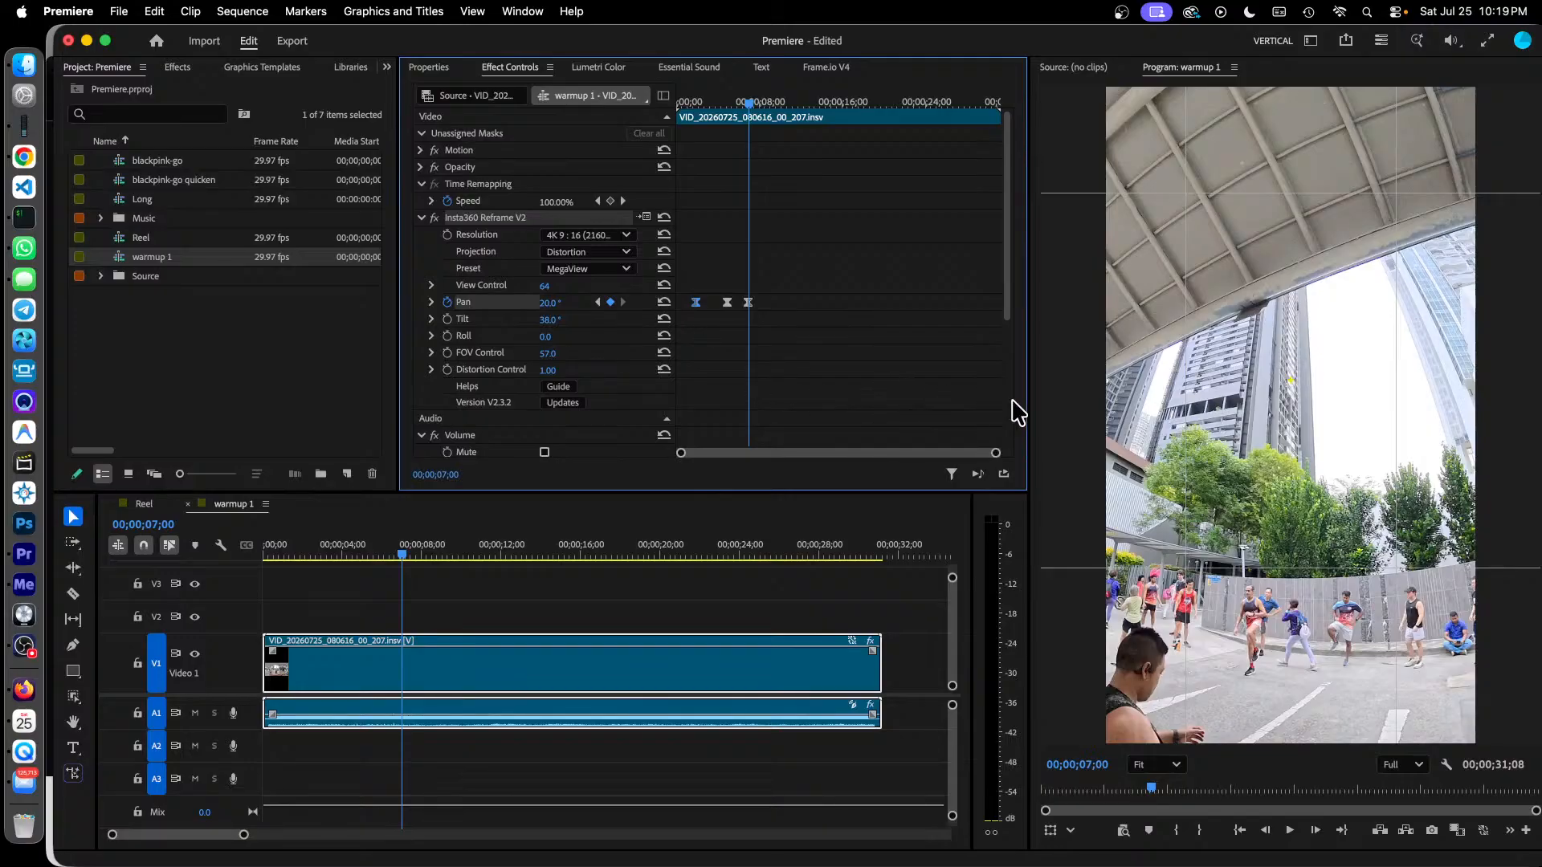
# Add a Pan keyframe at 00;00;10;00 and set its value to -50°.
pyautogui.click(1086, 766)
pyautogui.press('Right')
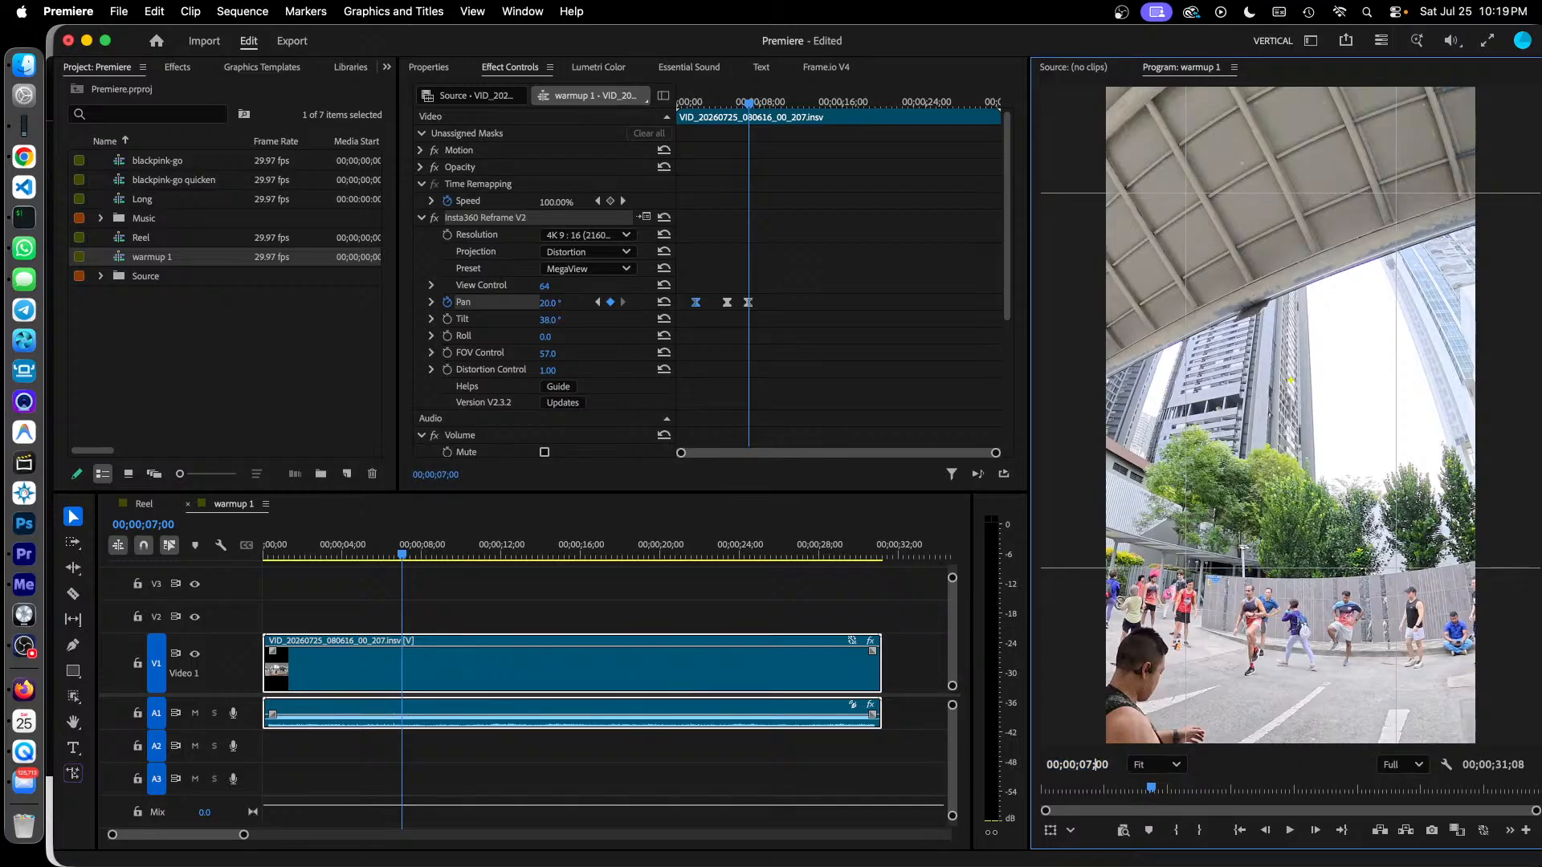
pyautogui.press('BackSpace')
pyautogui.press('BackSpace')
pyautogui.write('10')
pyautogui.press('Return')
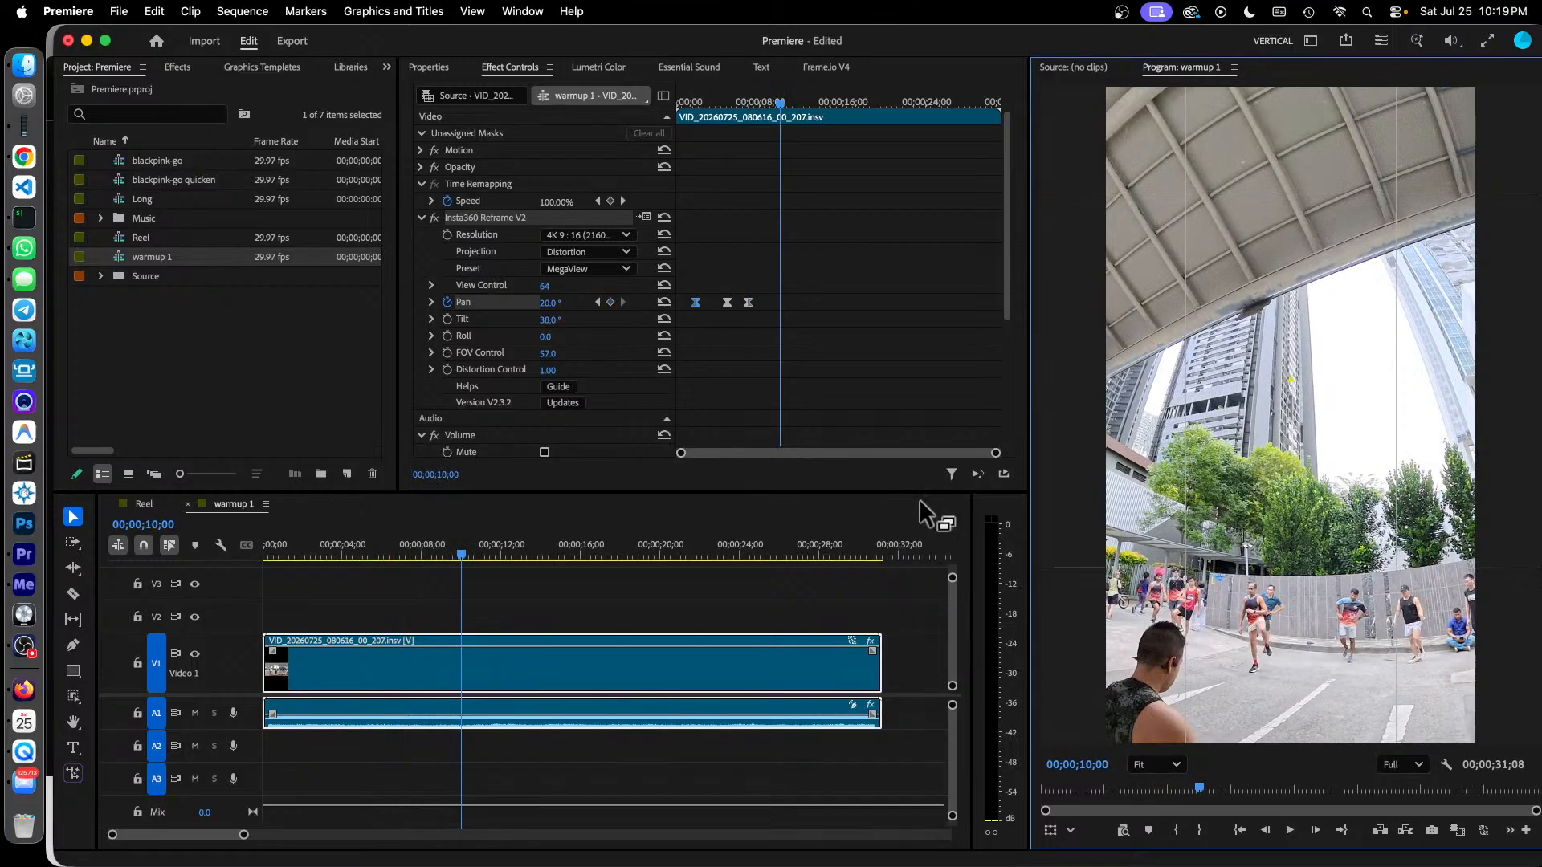
pyautogui.click(611, 302)
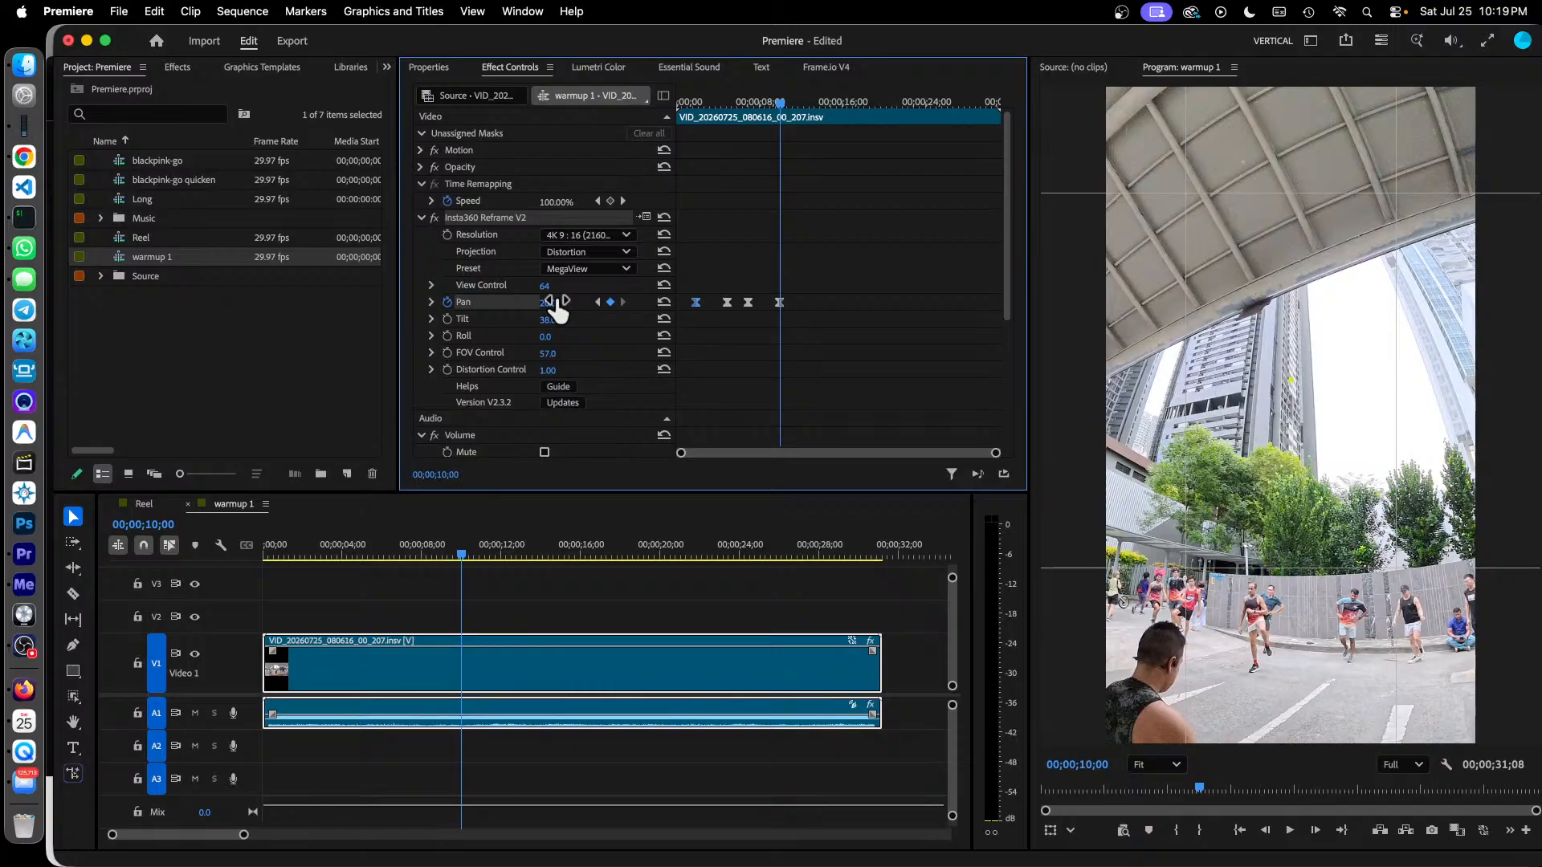
pyautogui.moveTo(558, 309); pyautogui.dragTo(495, 309)
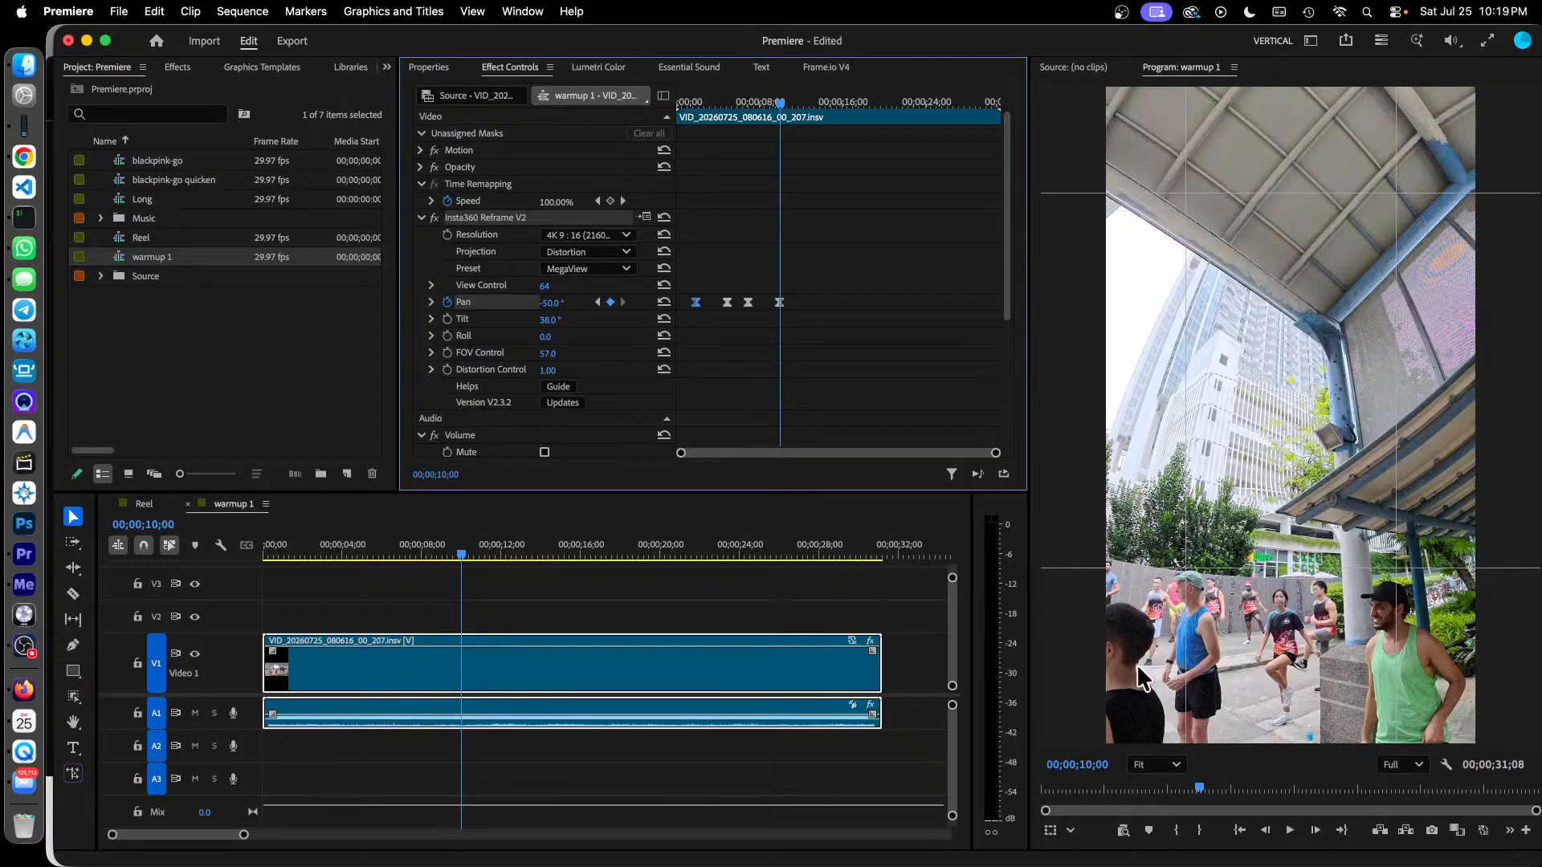
# Add a Pan keyframe at 00;00;12;00 that keeps the pan at -50°, and return the playhead to the sequence start.
pyautogui.click(1084, 766)
pyautogui.write('1200')
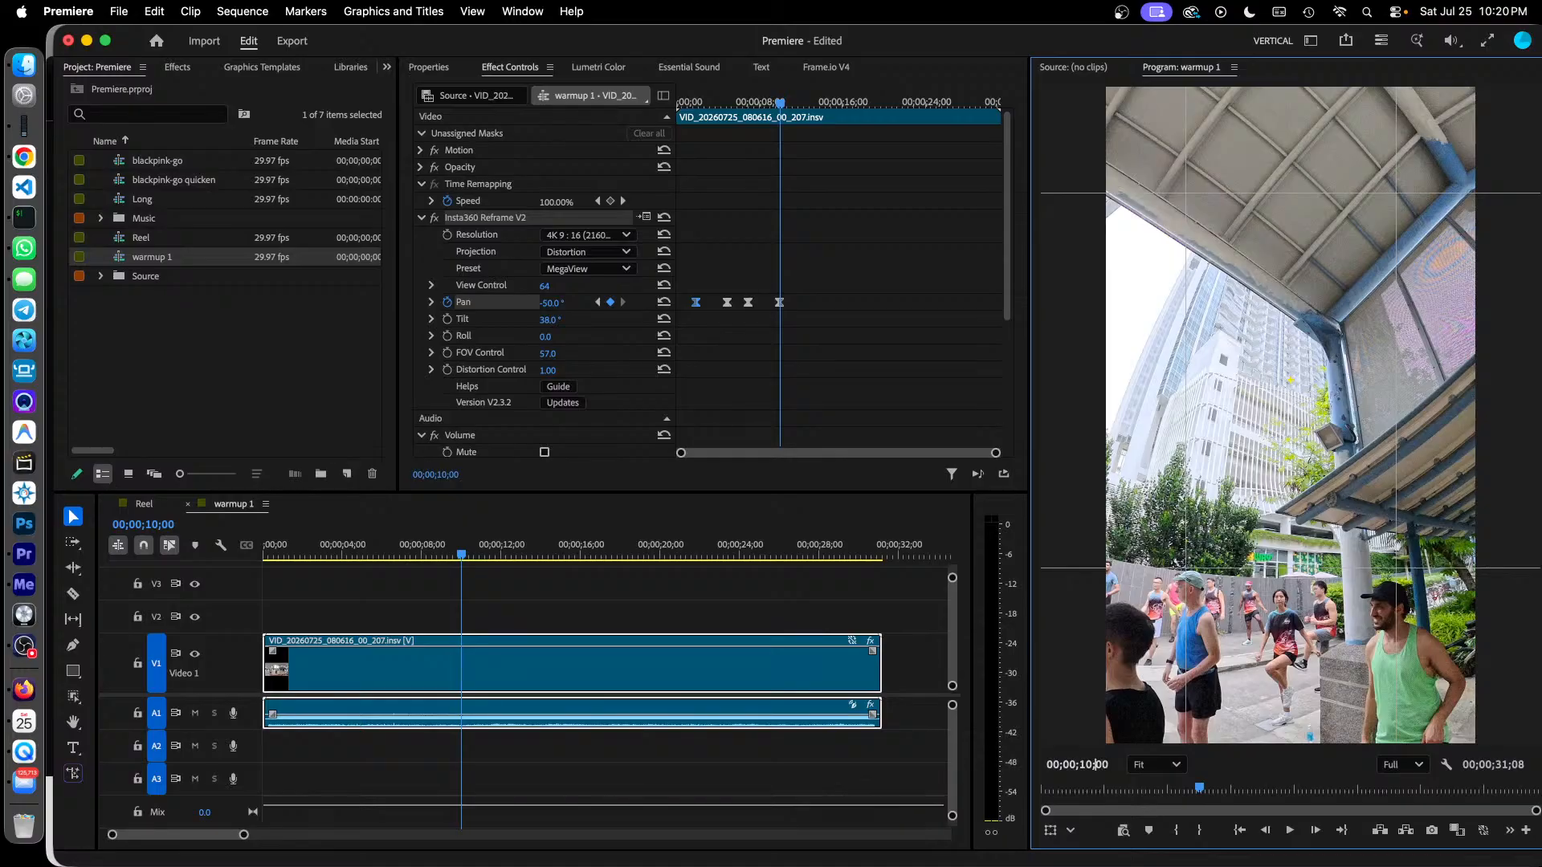
pyautogui.press('Return')
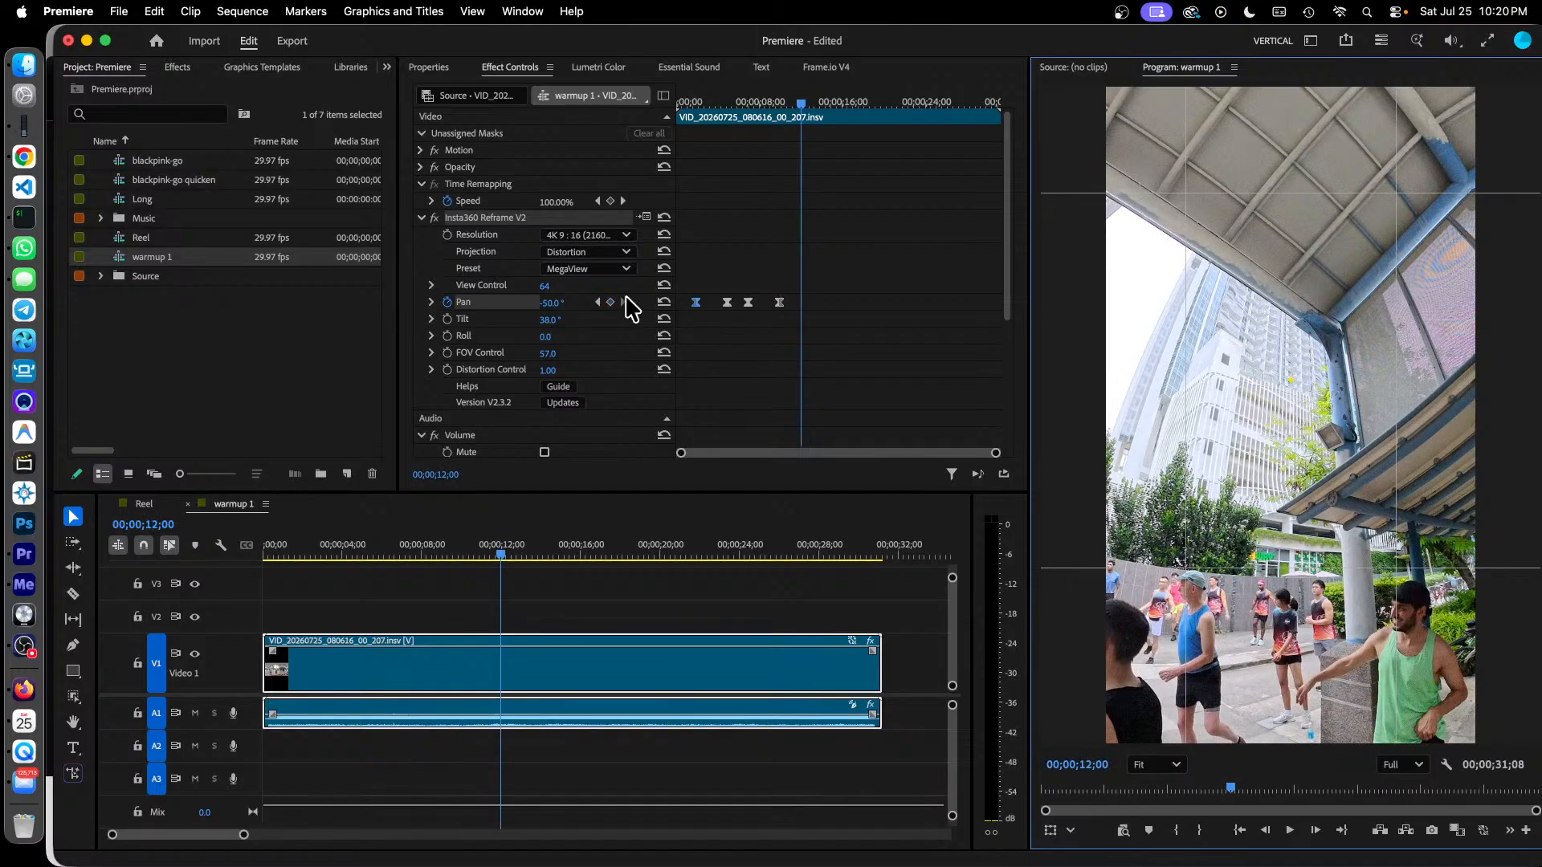
pyautogui.click(611, 303)
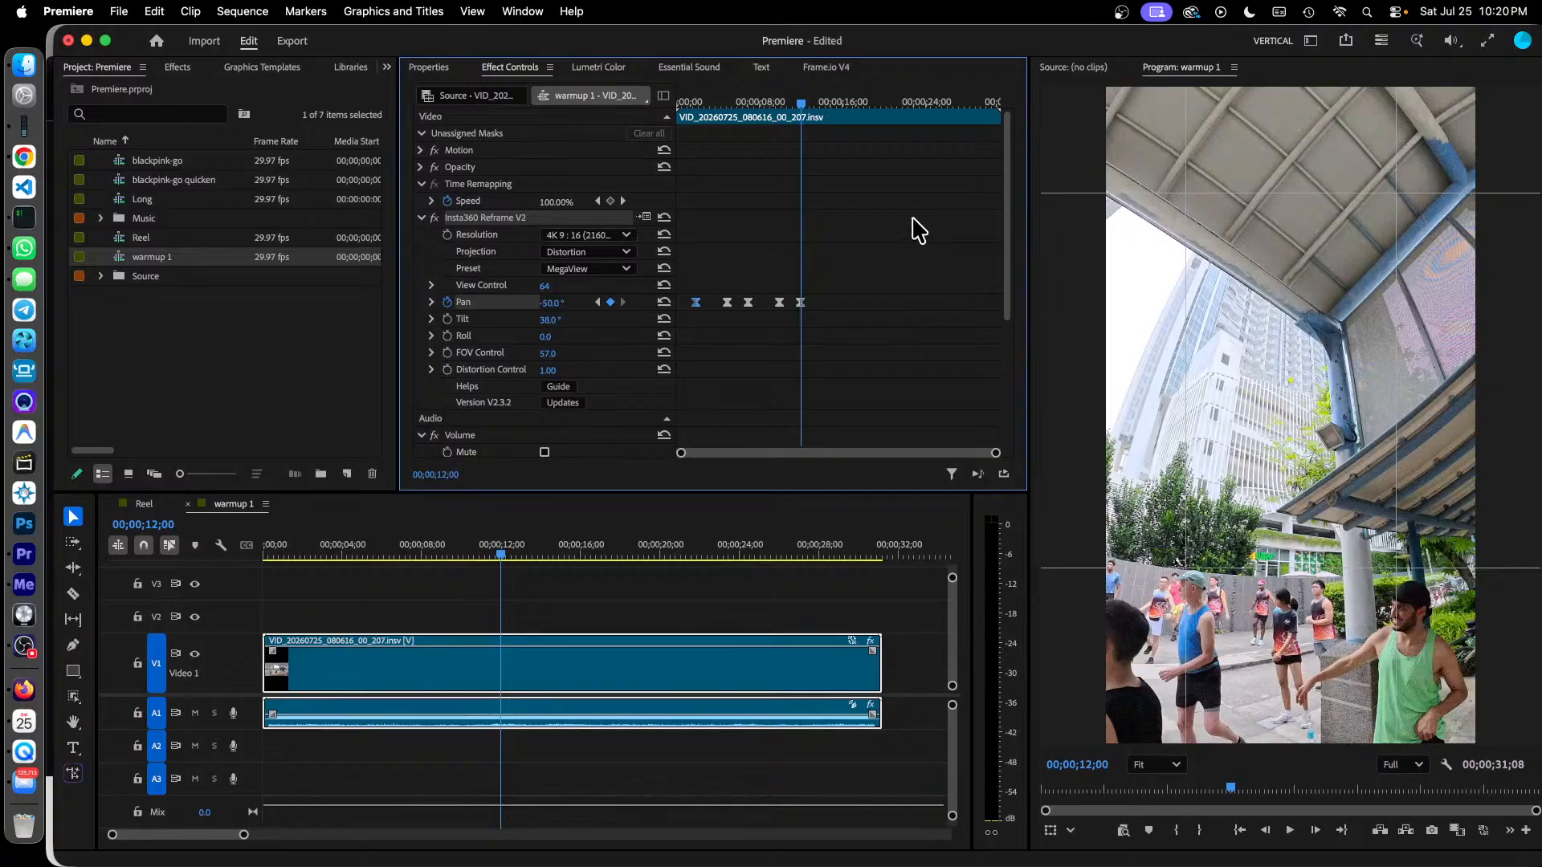
pyautogui.moveTo(801, 104); pyautogui.dragTo(595, 121)
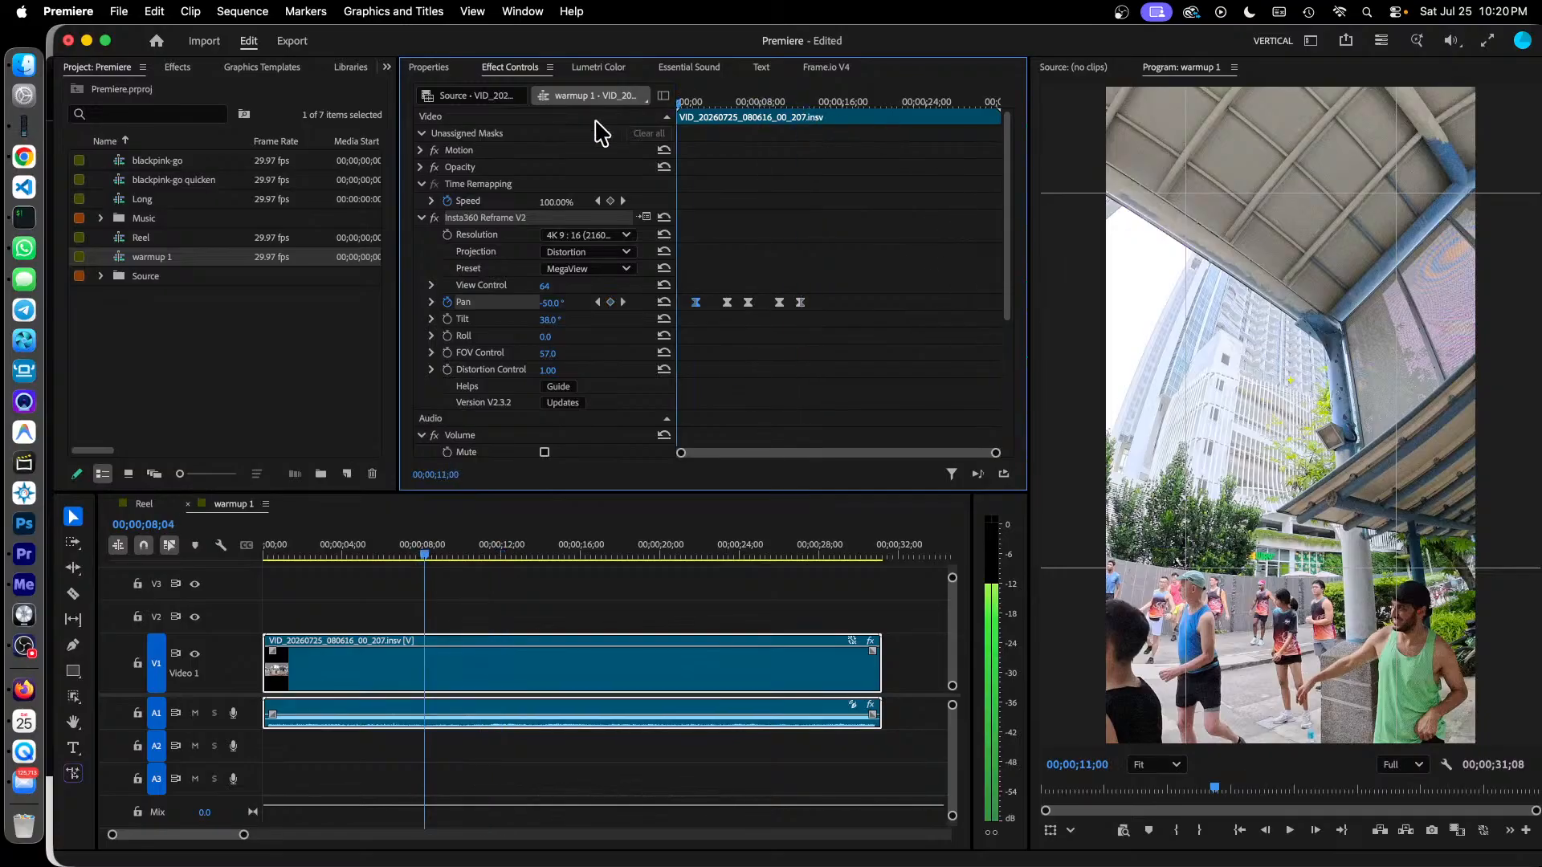
# Play back the warmup 1 sequence past its last Pan keyframe to check the timed pans, and save the project.
pyautogui.press('space')
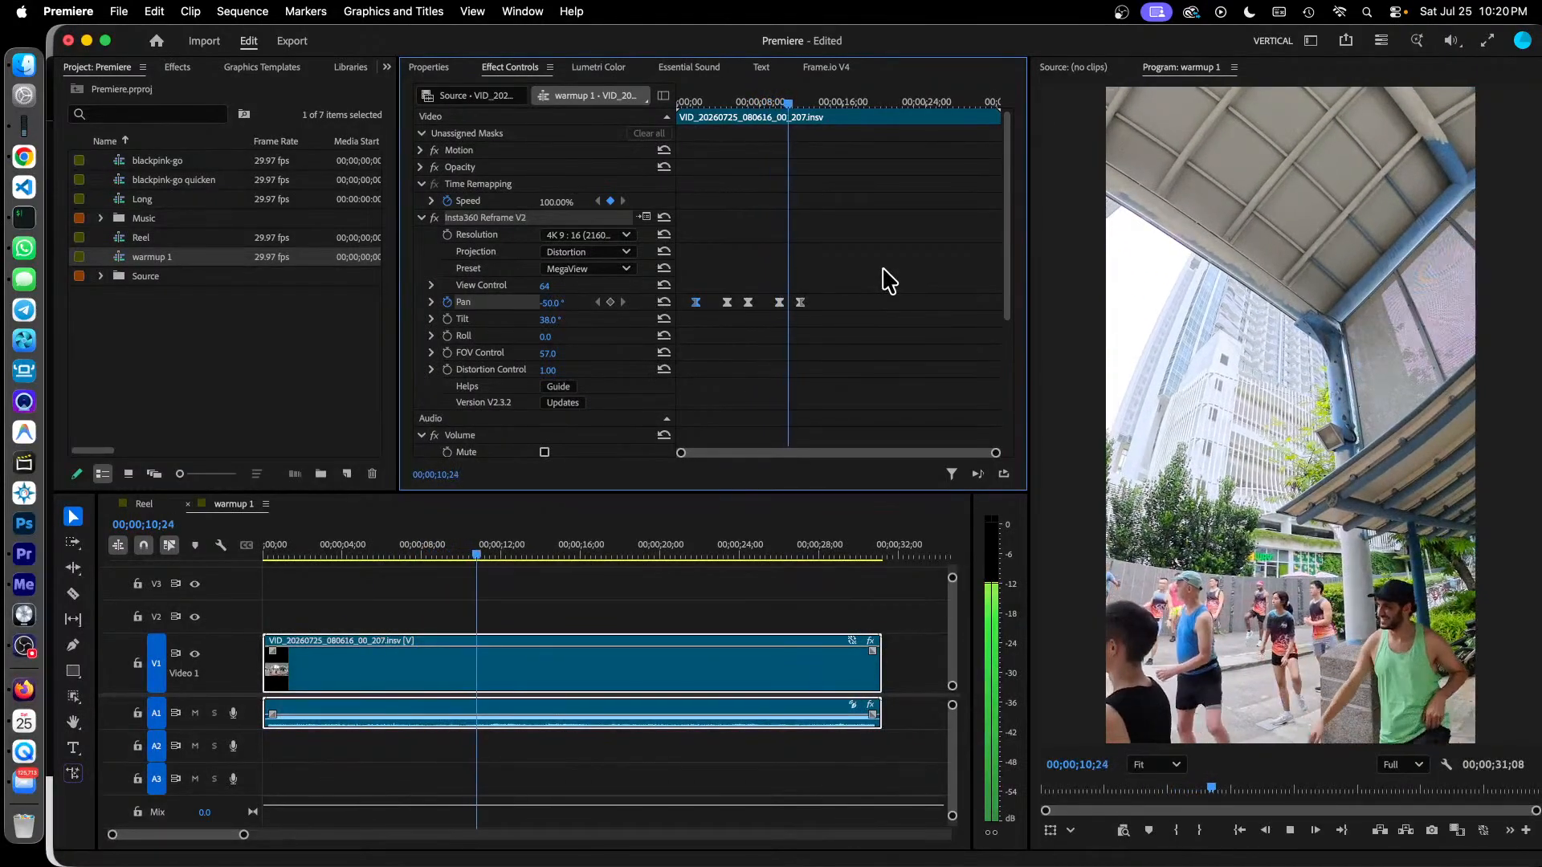
pyautogui.press('space')
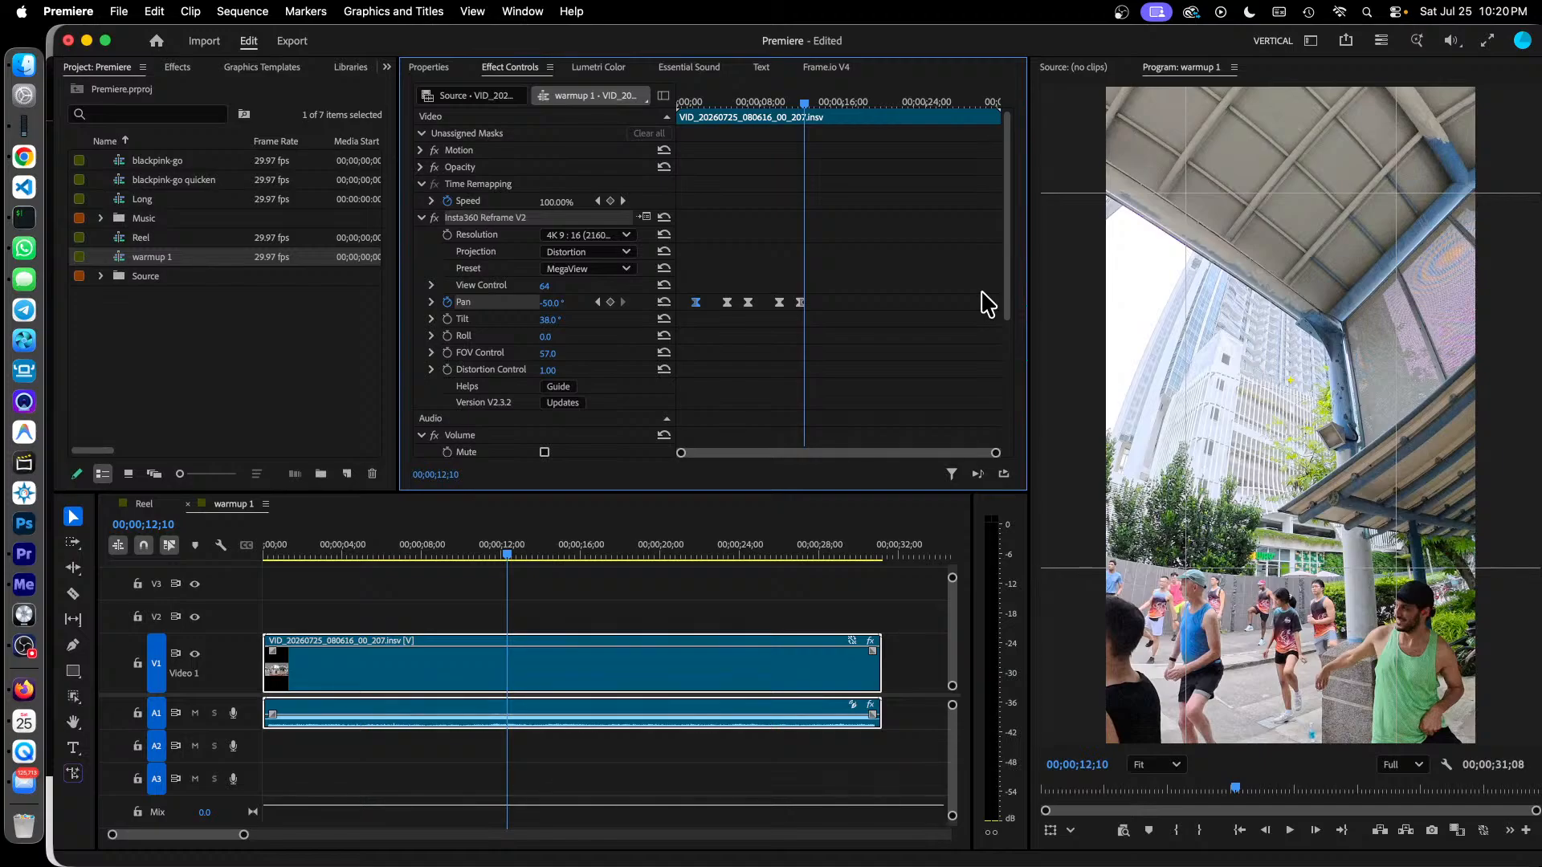
pyautogui.press('super+s')
# Duplicate the warmup 1 sequence in the project by copying and pasting it.
pyautogui.click(127, 259)
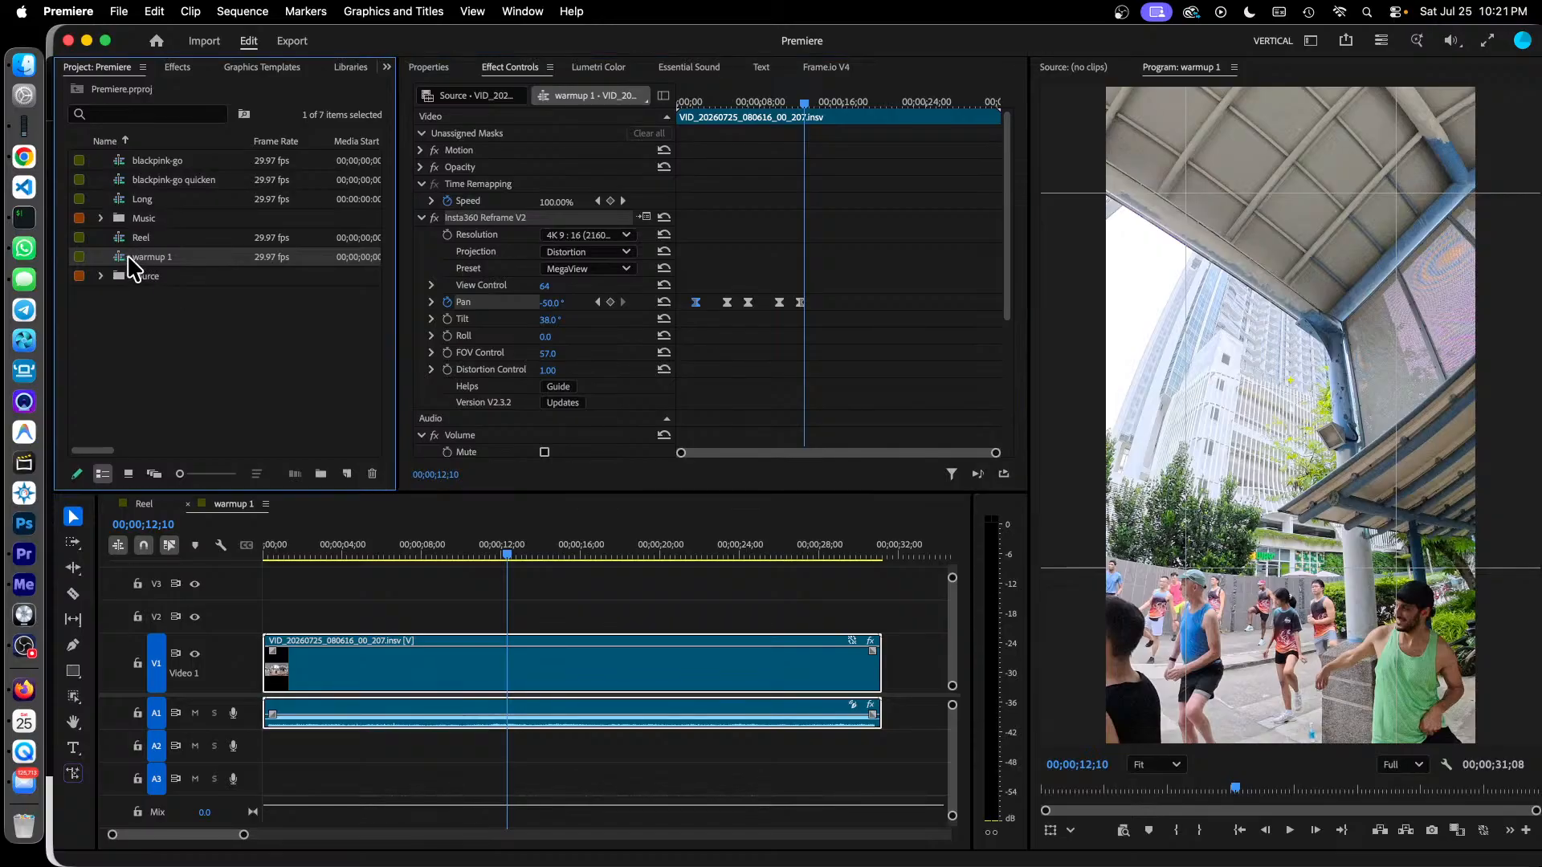
pyautogui.click(248, 334)
pyautogui.click(127, 258)
pyautogui.press('super+c')
pyautogui.press('super+v')
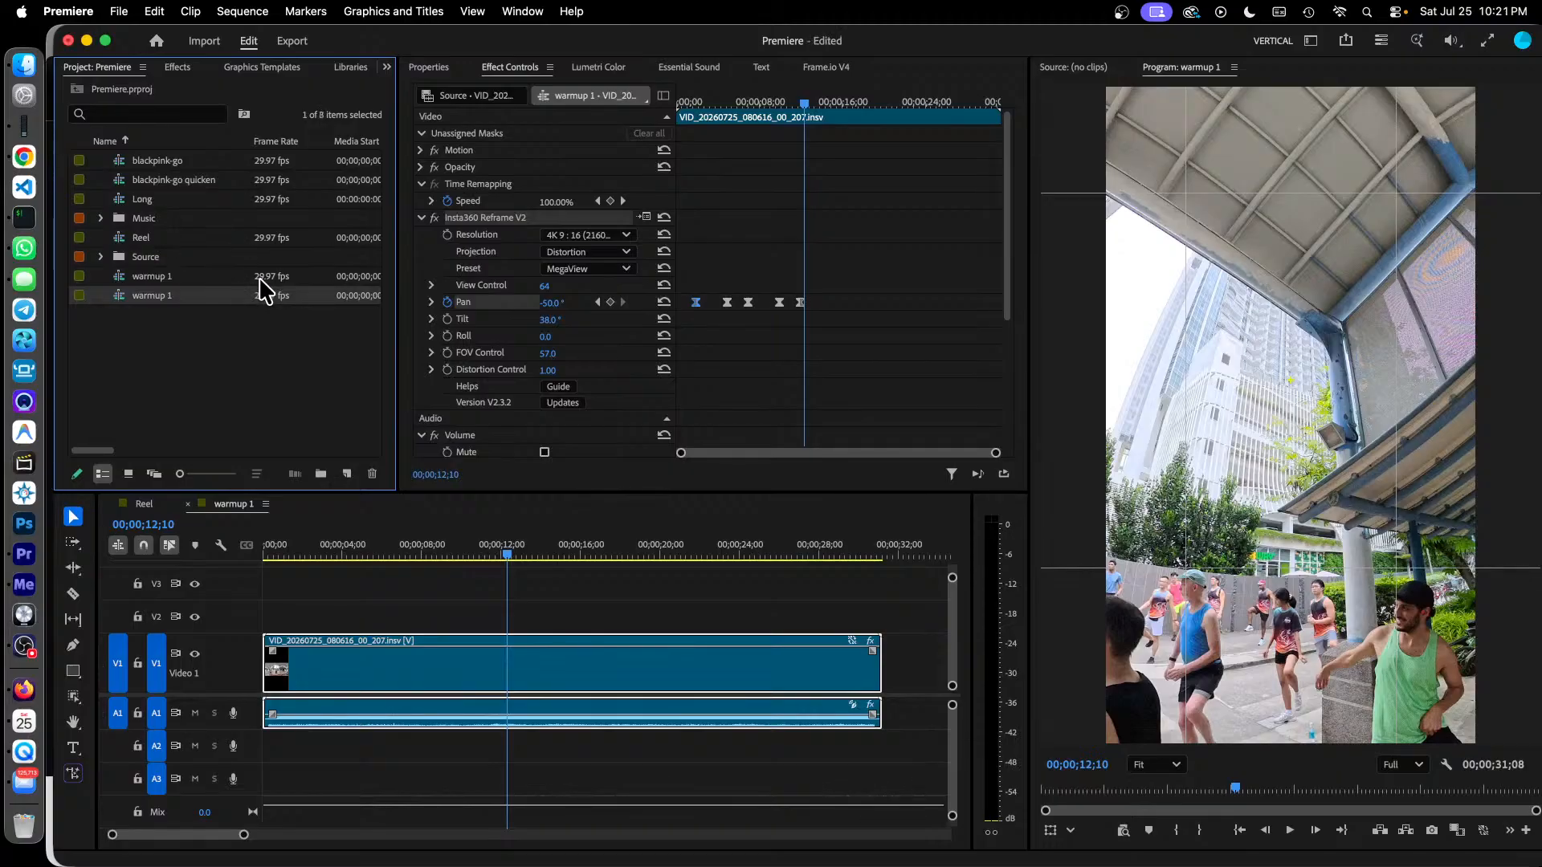
# Rename the duplicated sequence as warmup 2.
pyautogui.click(165, 296)
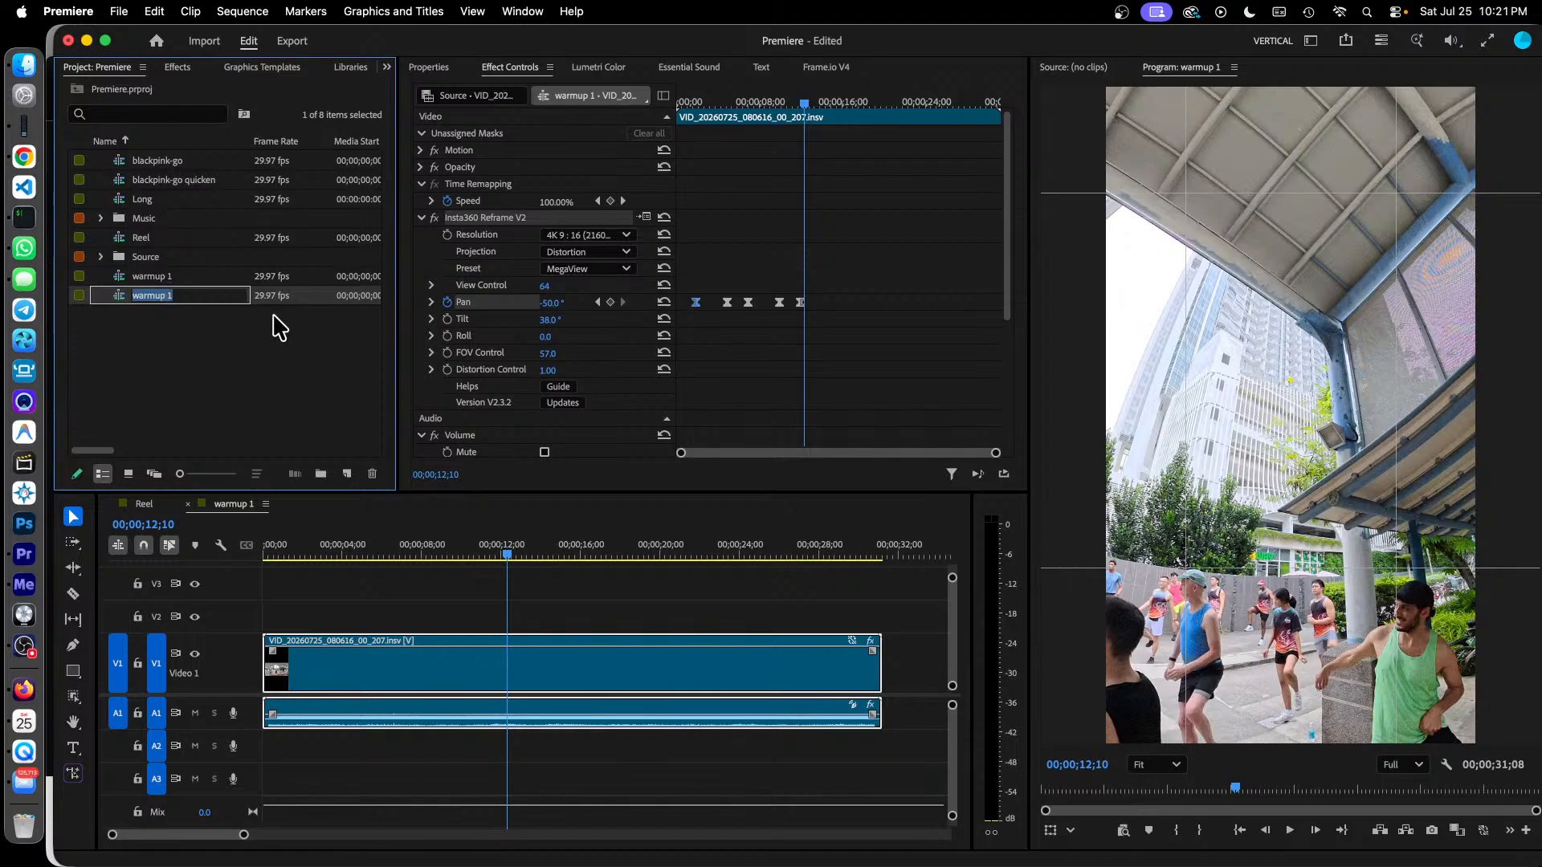
pyautogui.press('Right')
pyautogui.press('Return')
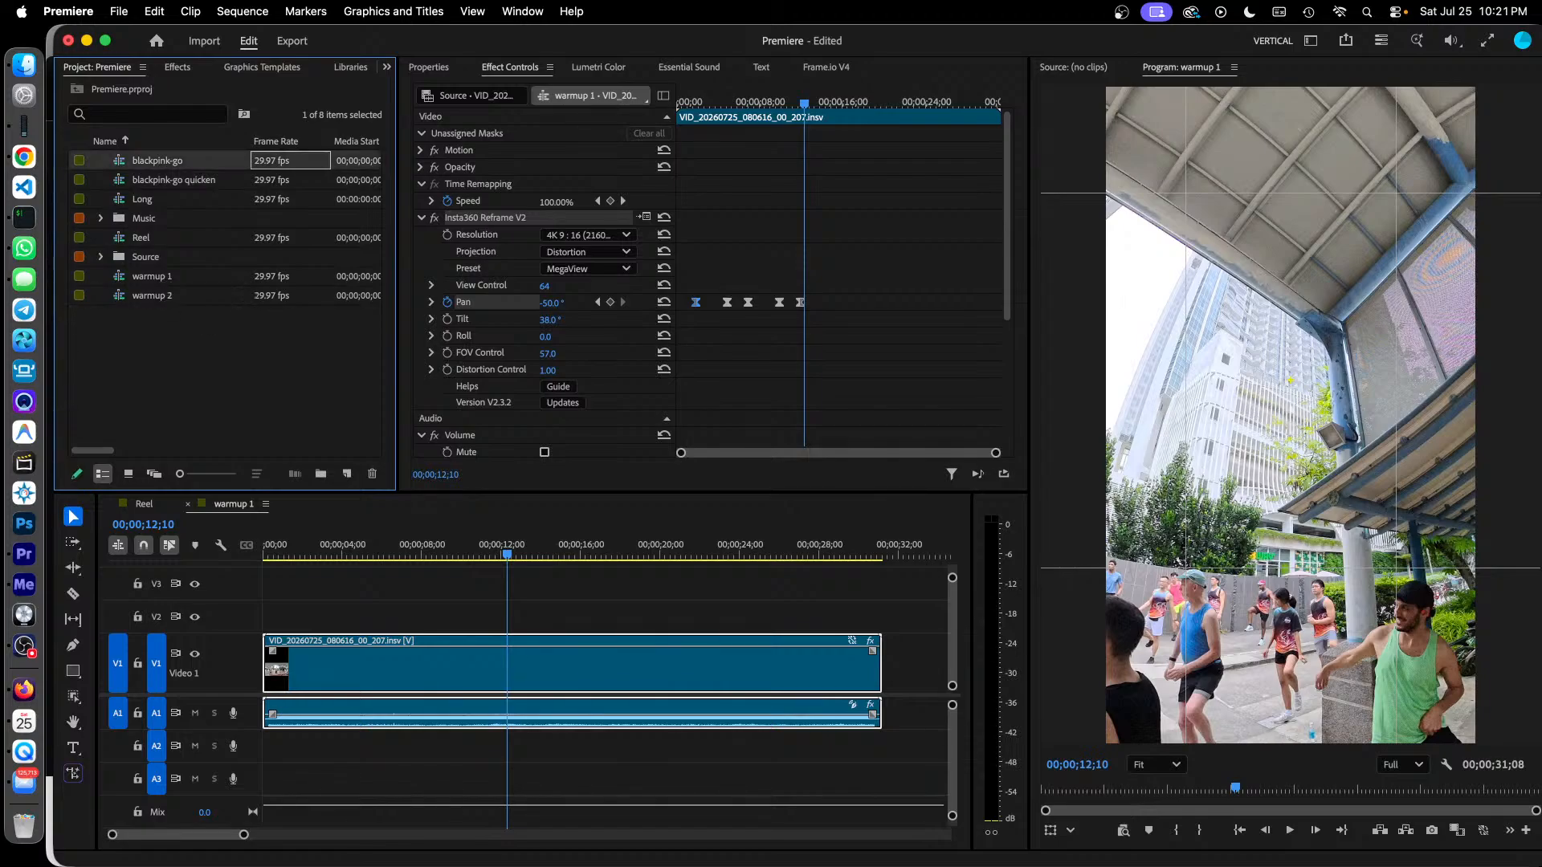
pyautogui.click(141, 316)
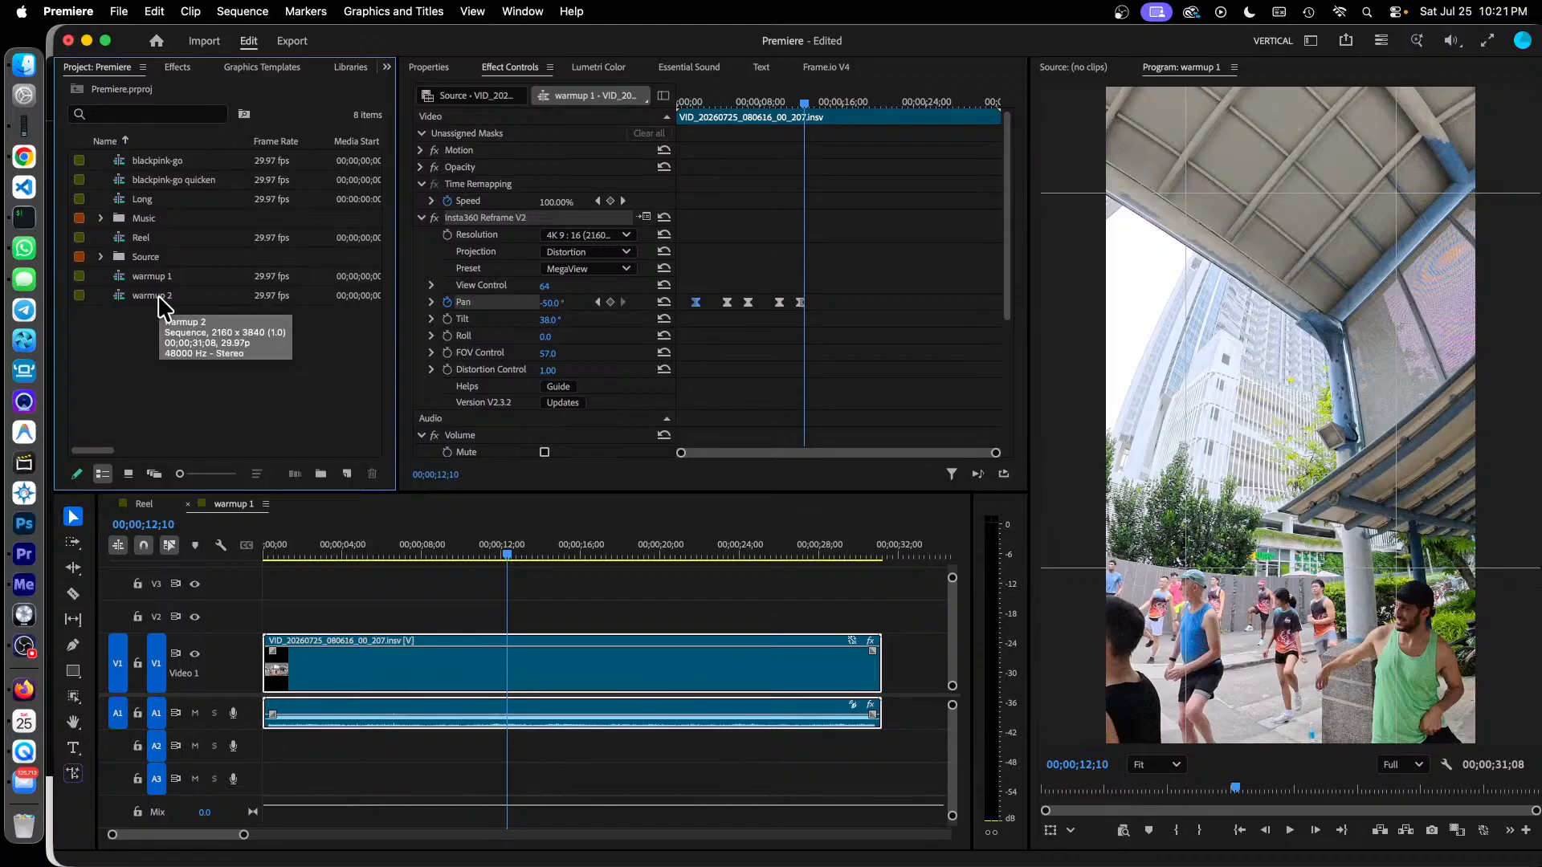
# In the Reel sequence, move the playhead to 00;01;18;15 and copy the third clip, VID_20260725_080702_00_208.insv.
pyautogui.click(139, 506)
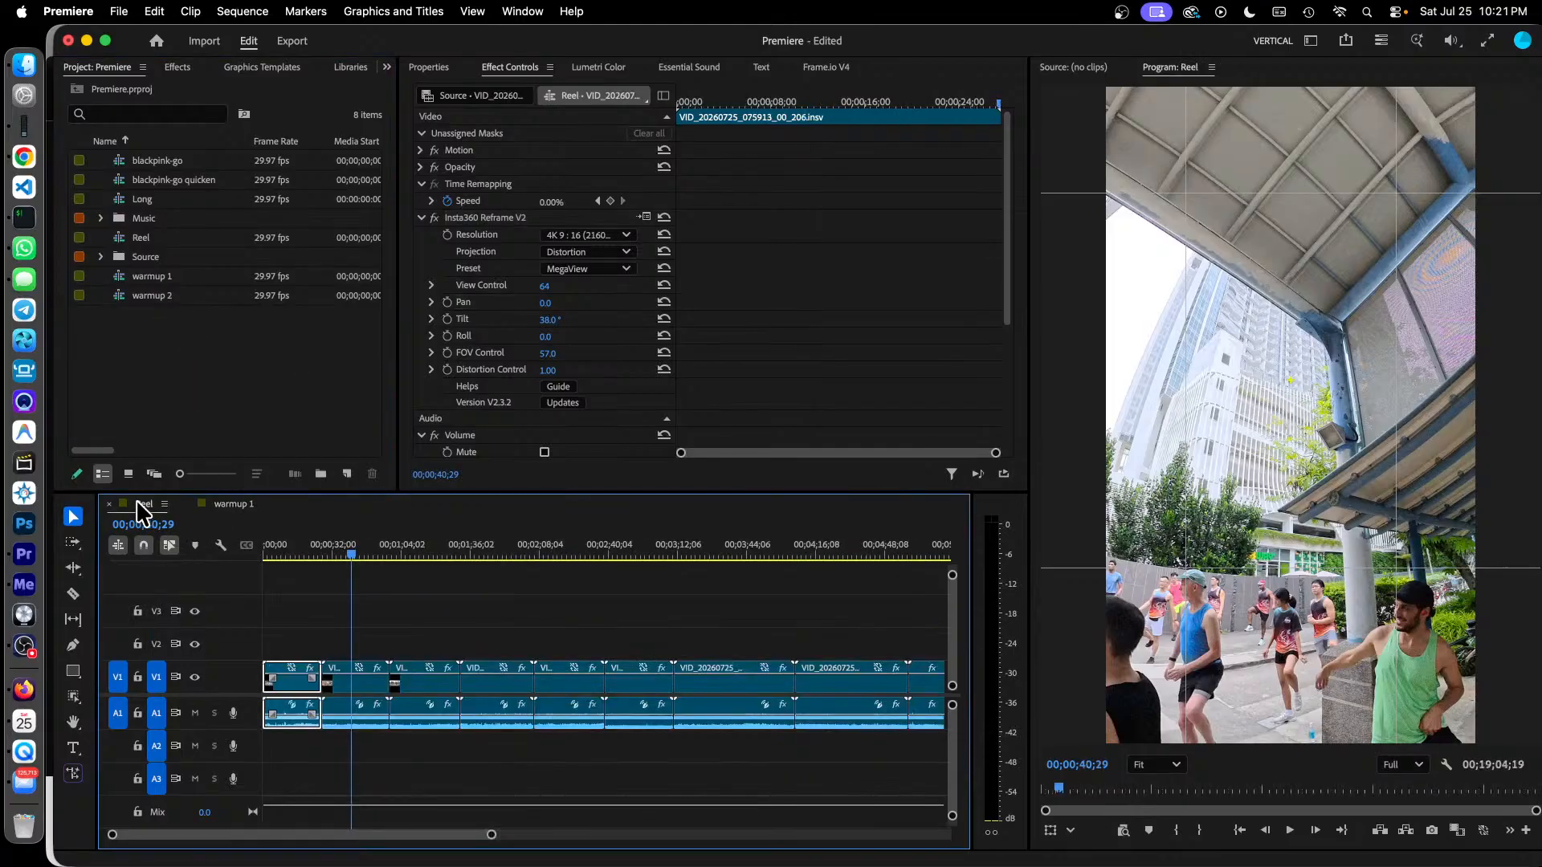
pyautogui.click(365, 678)
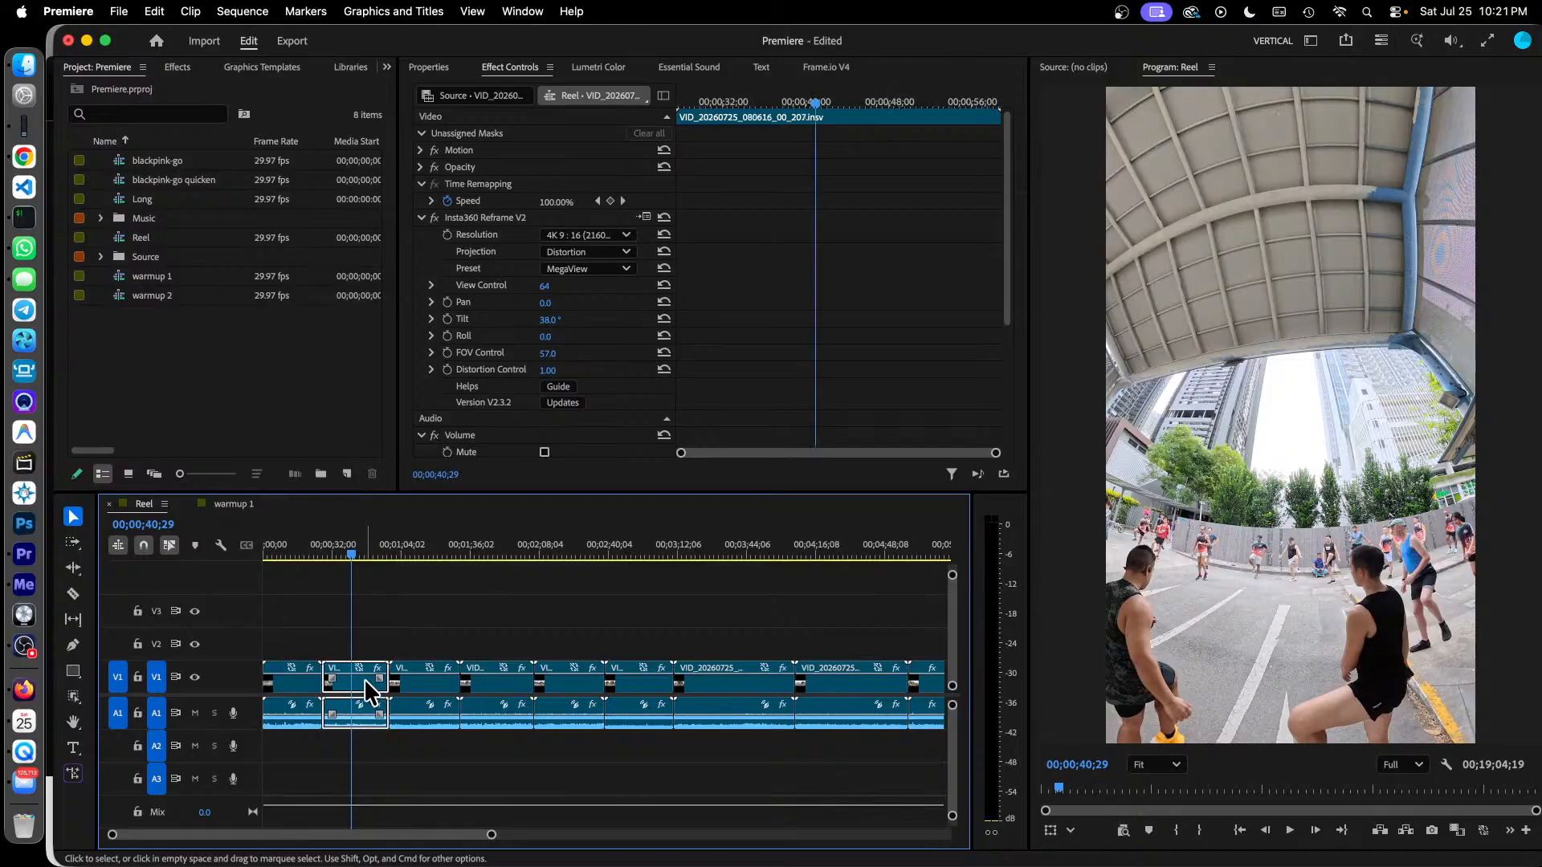
pyautogui.click(432, 555)
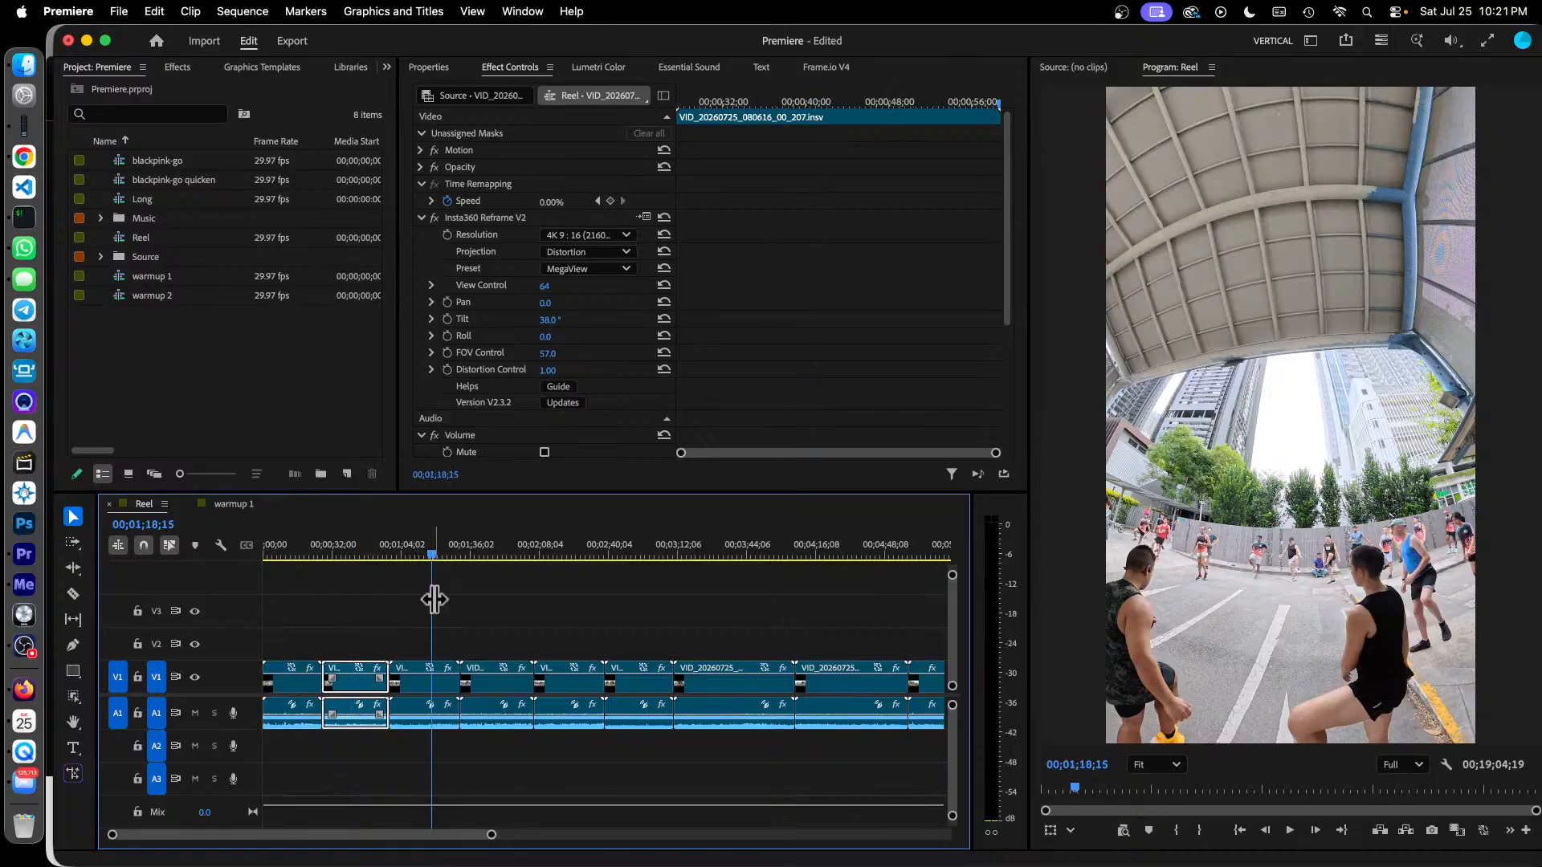
pyautogui.click(416, 683)
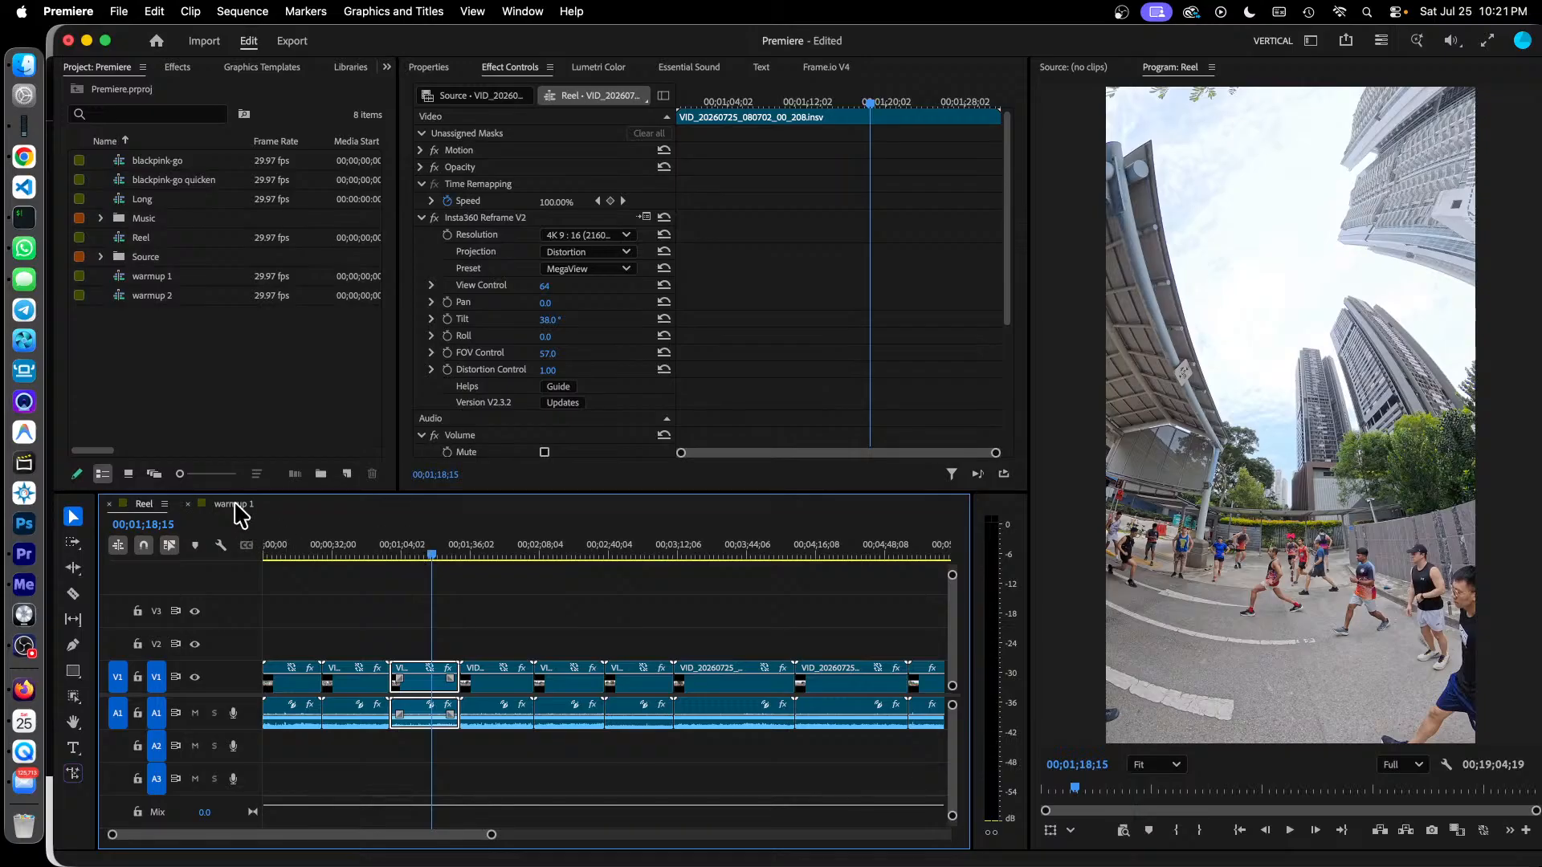
# Open the warmup 2 sequence and paste the copied clip at 00;00;32;17, past the end of its existing clip.
pyautogui.click(136, 302)
pyautogui.click(156, 299)
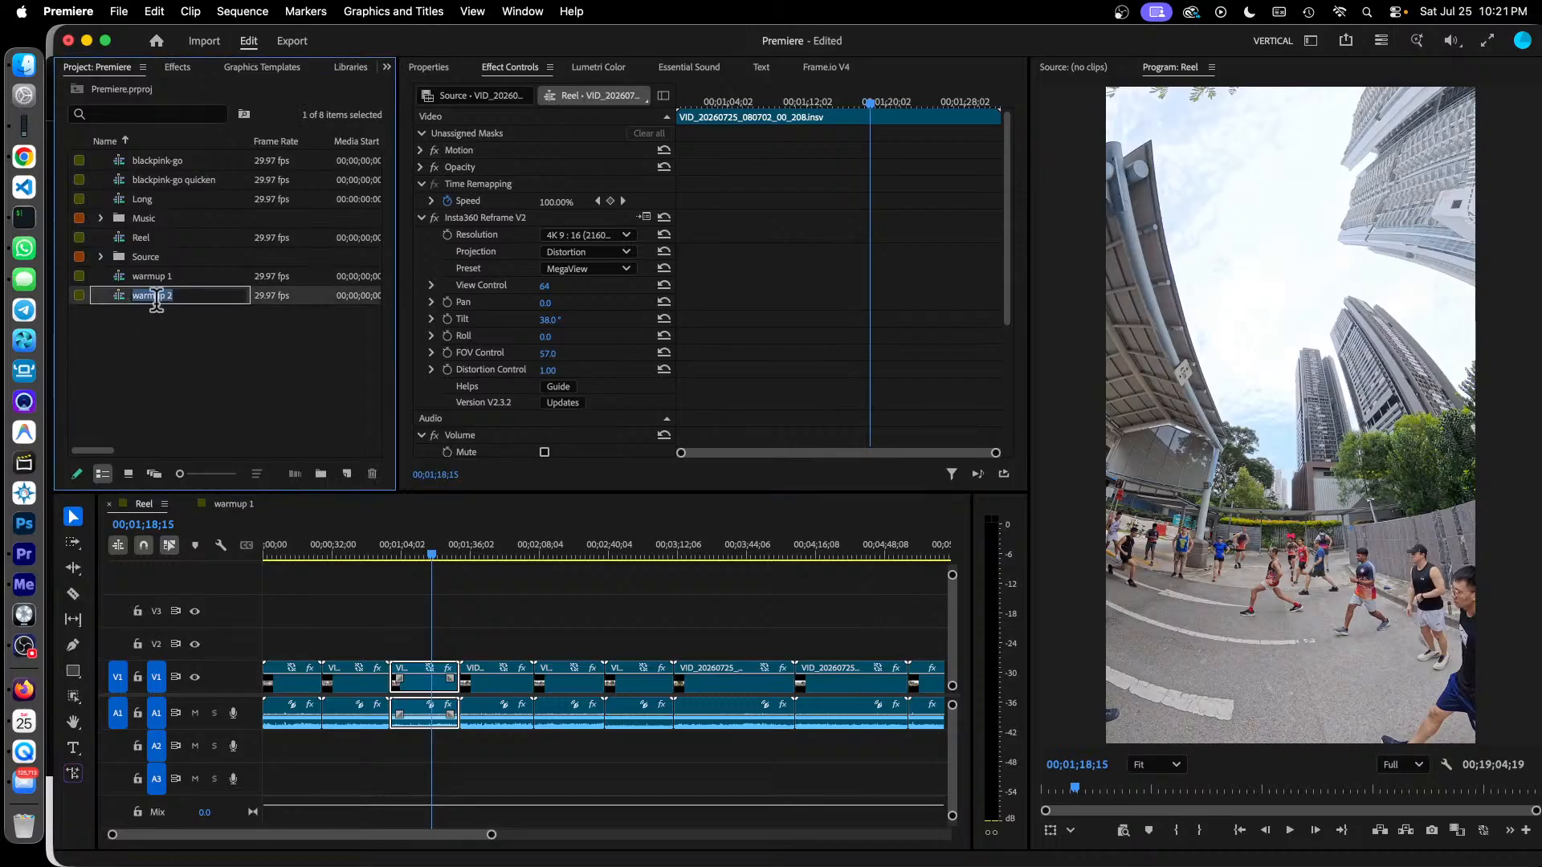
pyautogui.click(179, 322)
pyautogui.doubleClick(124, 297)
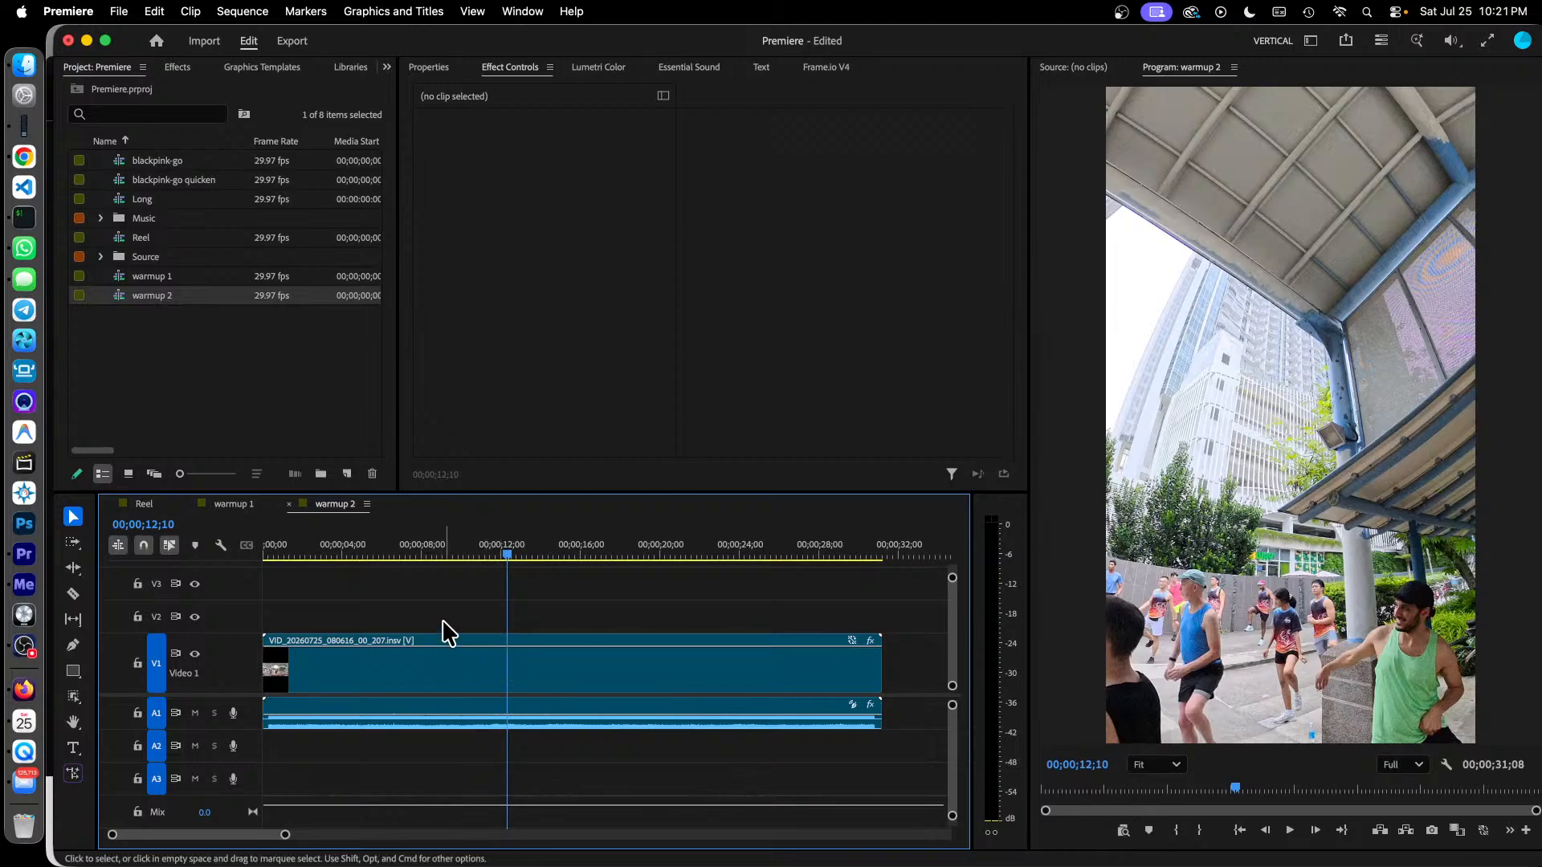
pyautogui.click(910, 554)
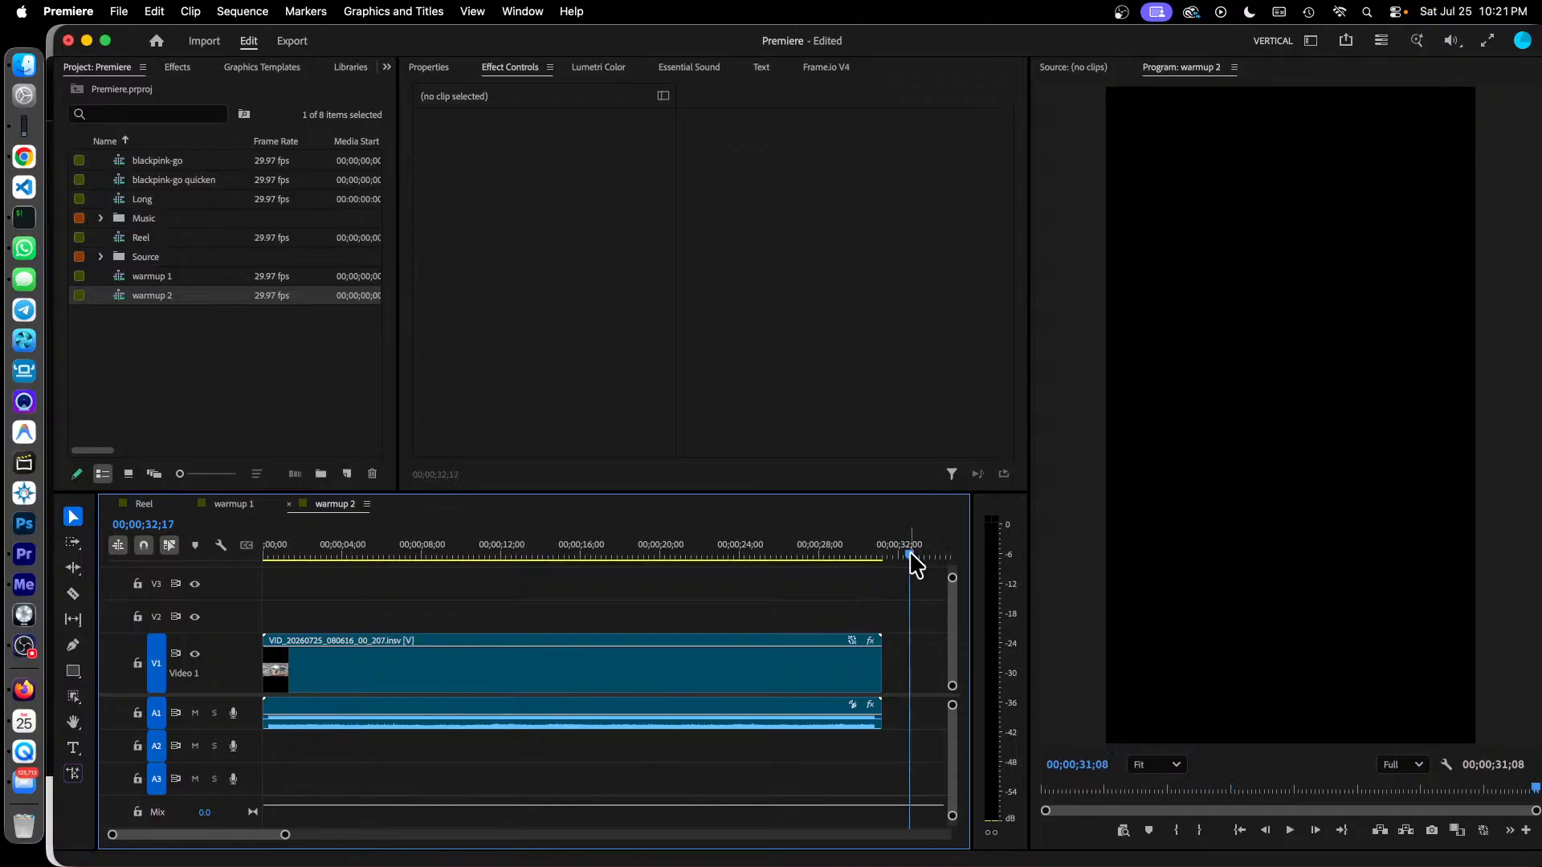
pyautogui.press('super+v')
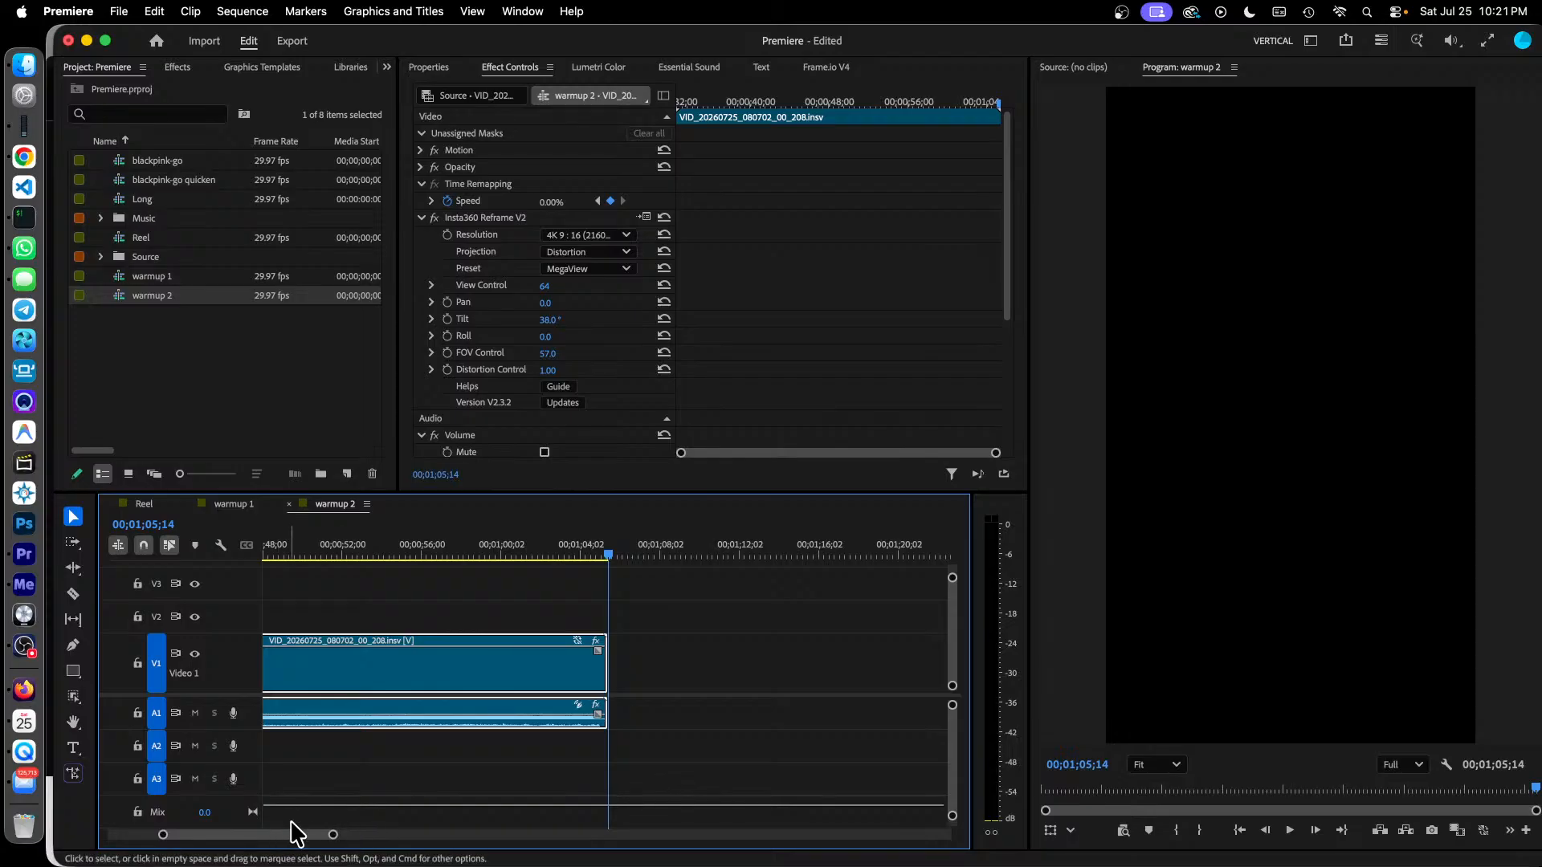
# Copy the clip VID_20260725_080616_00_207.insv in warmup 2, and select the pasted VID_20260725_080702_00_208.insv clip as the target for its attributes.
pyautogui.moveTo(296, 835); pyautogui.dragTo(262, 843)
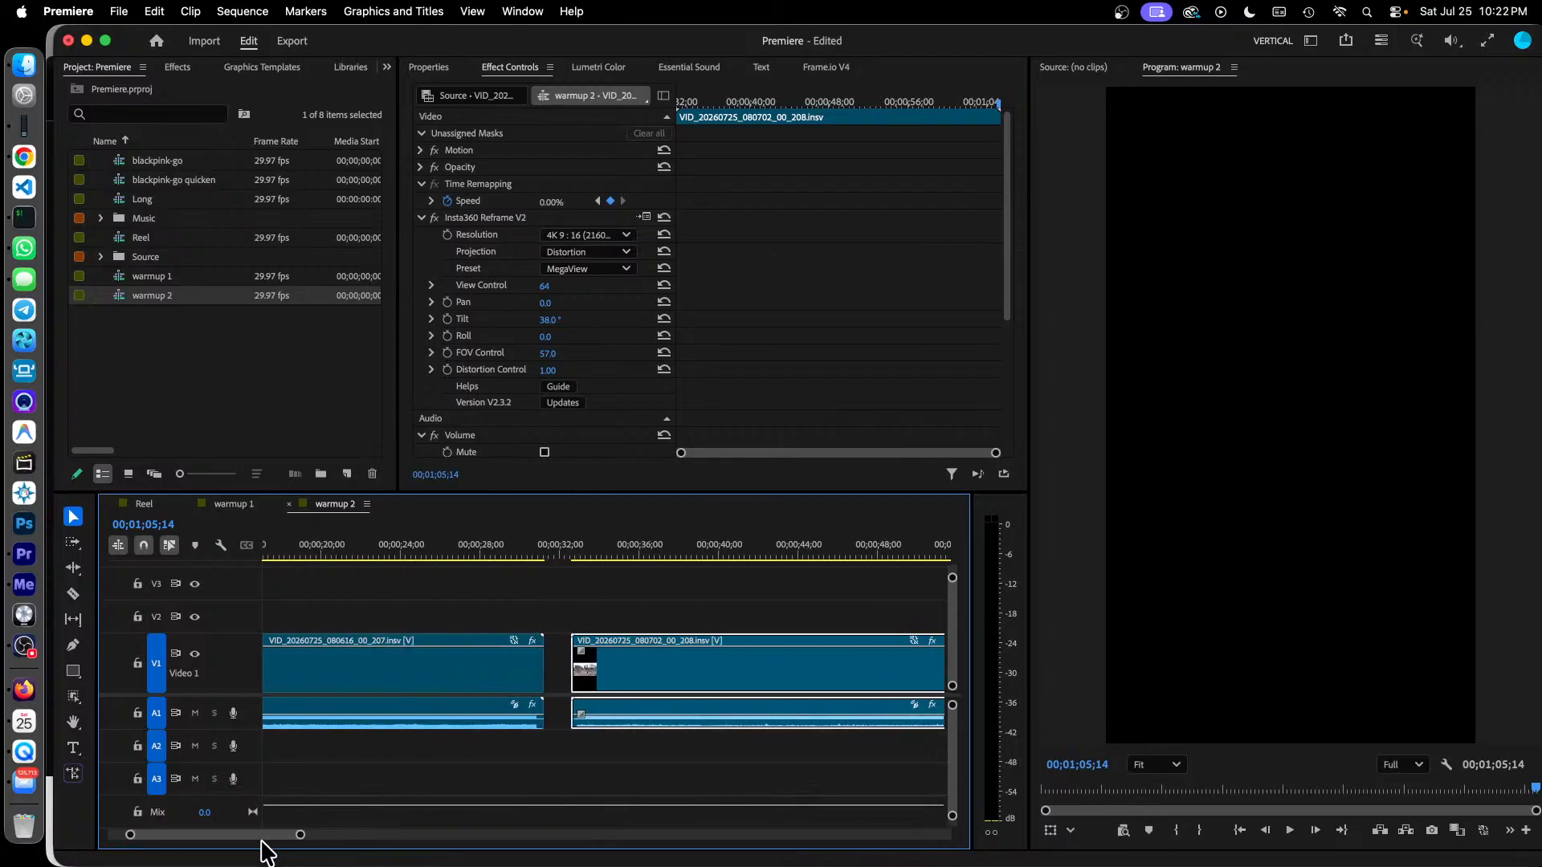
pyautogui.click(466, 670)
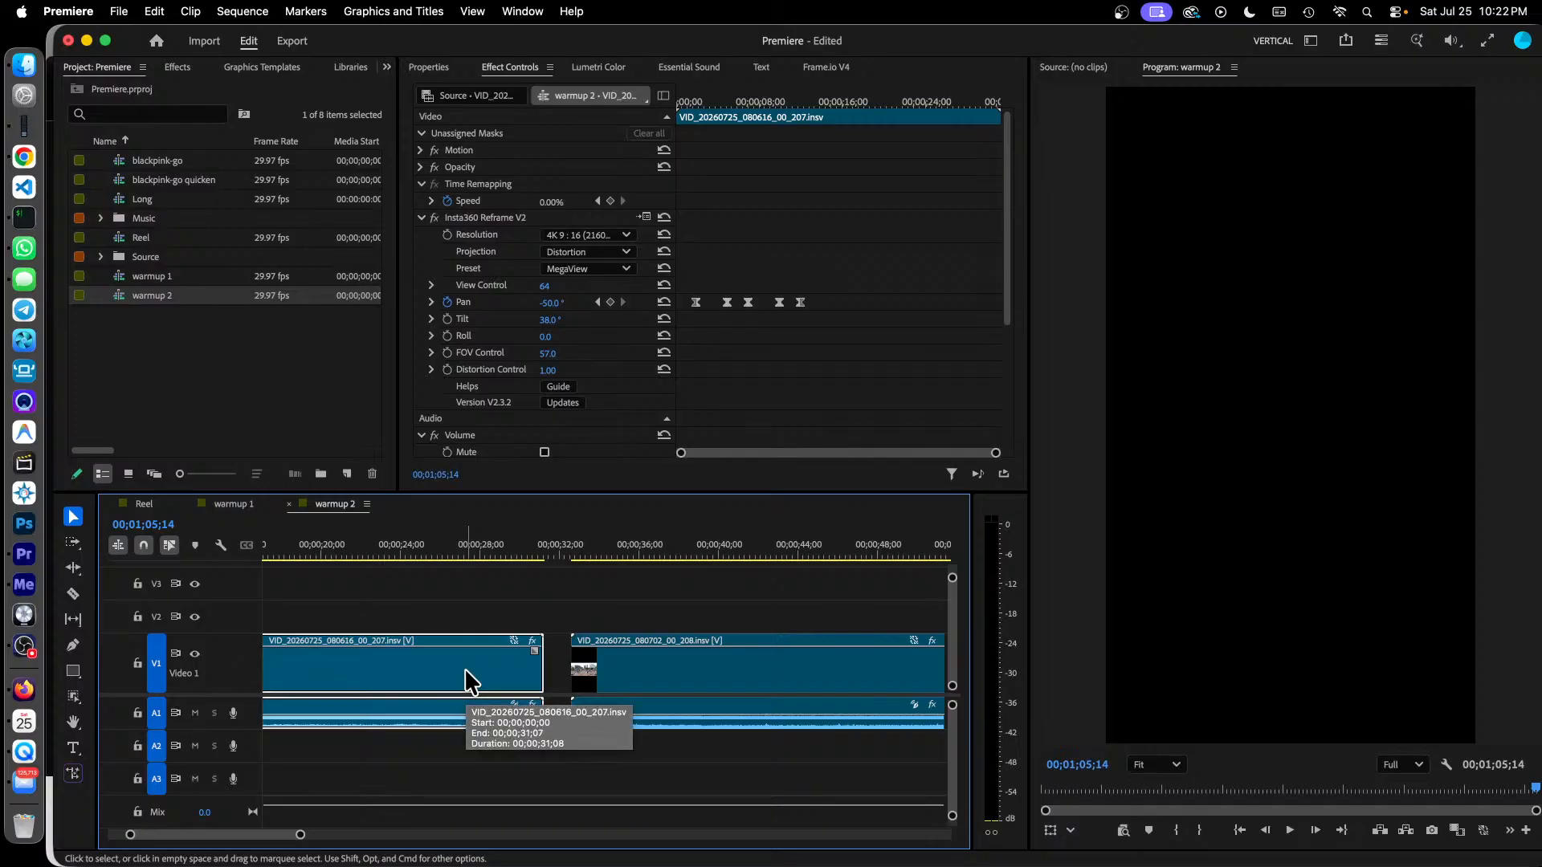
pyautogui.rightClick(464, 668)
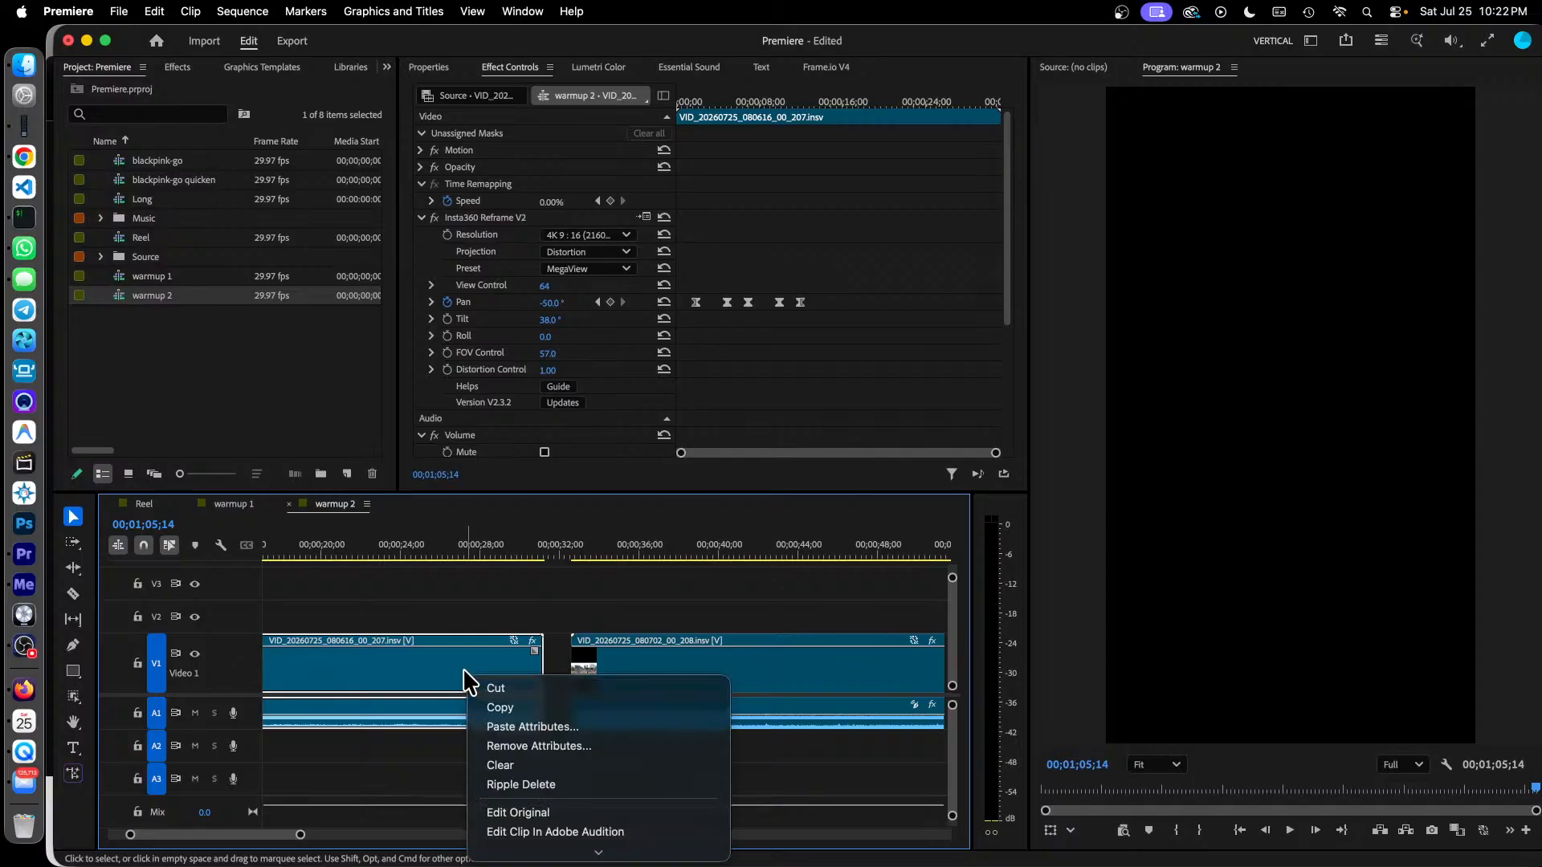
pyautogui.click(524, 704)
pyautogui.click(664, 674)
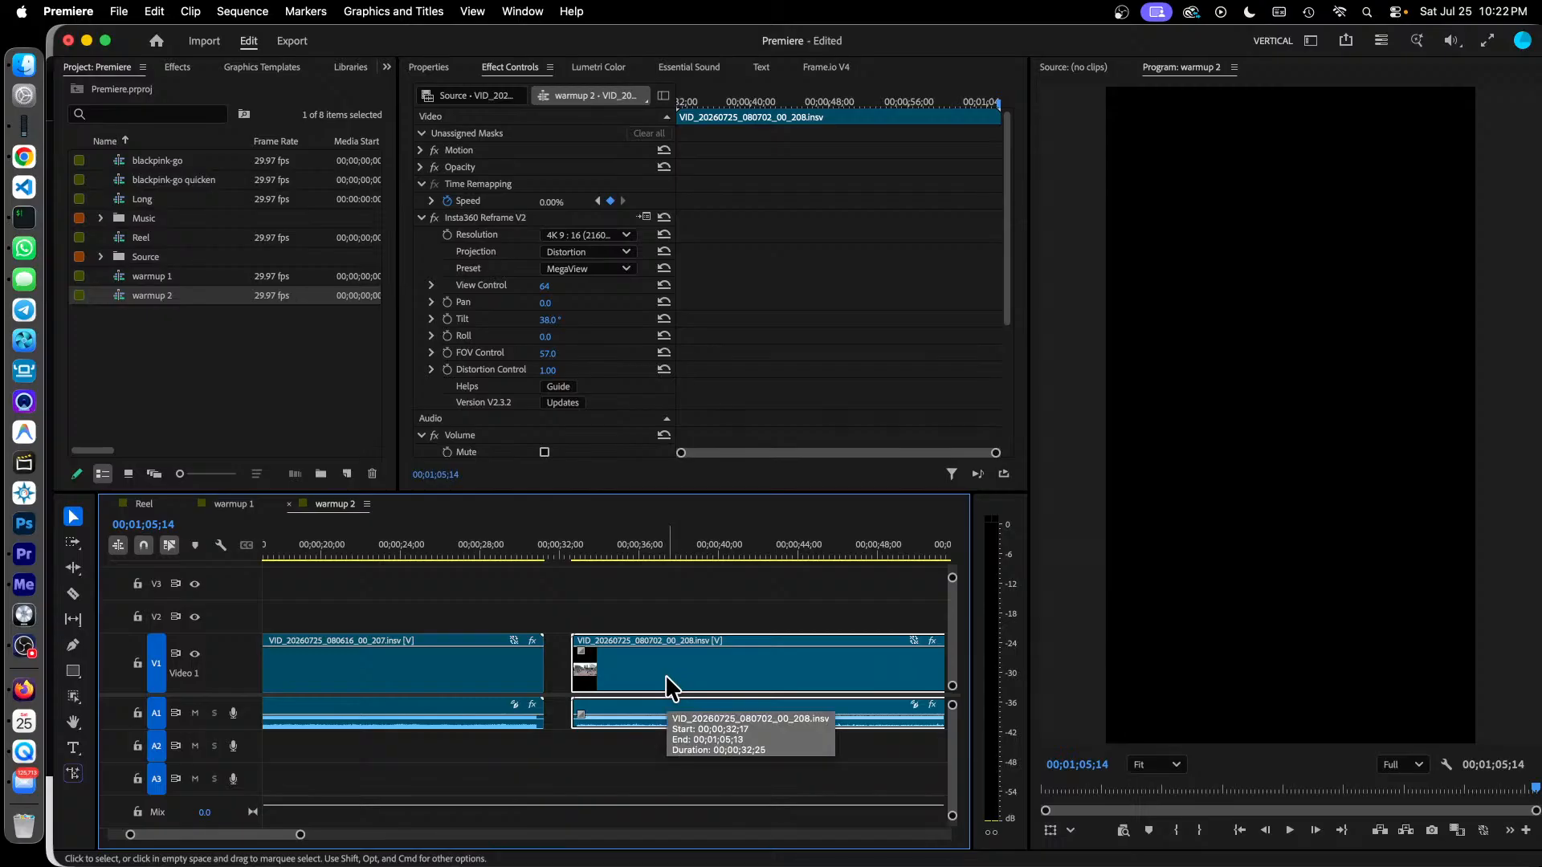
# Paste the copied attributes, including the Insta360 Reframe V2 effect, onto the VID_20260725_080702_00_208.insv clip.
pyautogui.rightClick(671, 679)
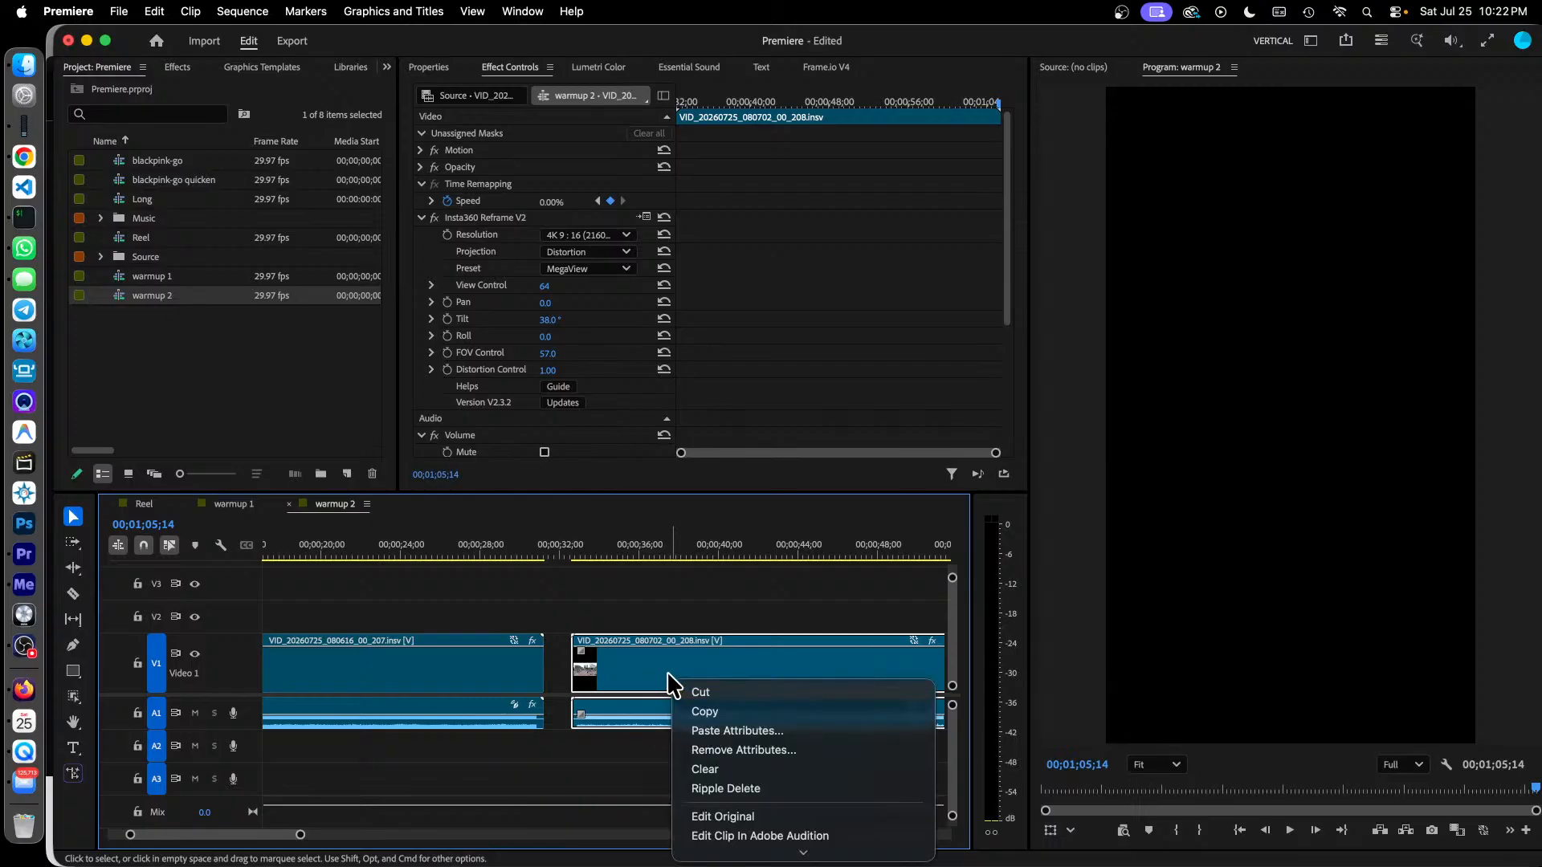
pyautogui.click(751, 731)
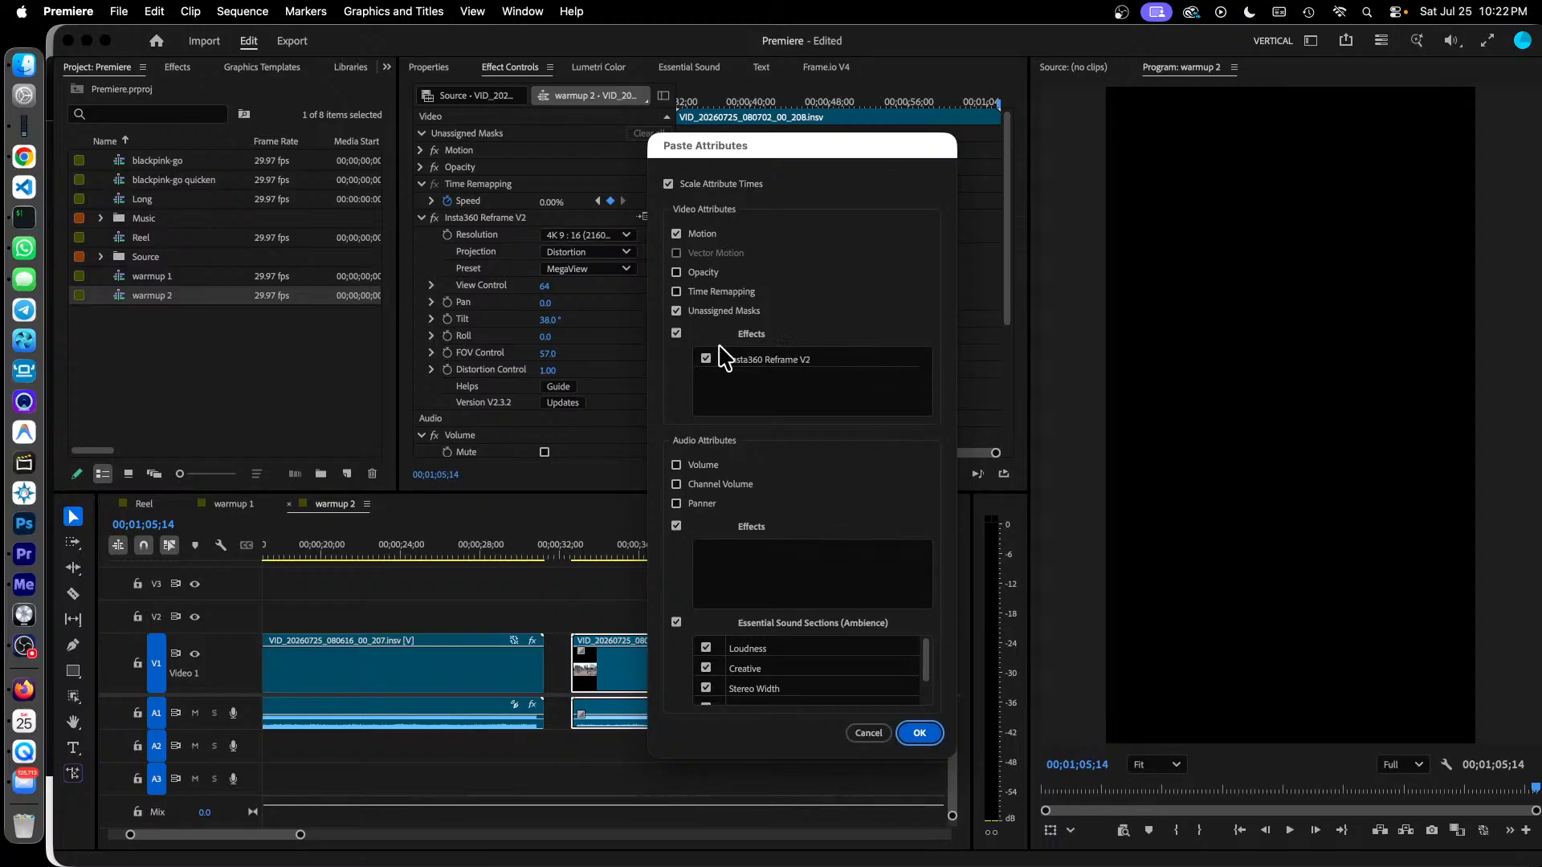
pyautogui.click(676, 334)
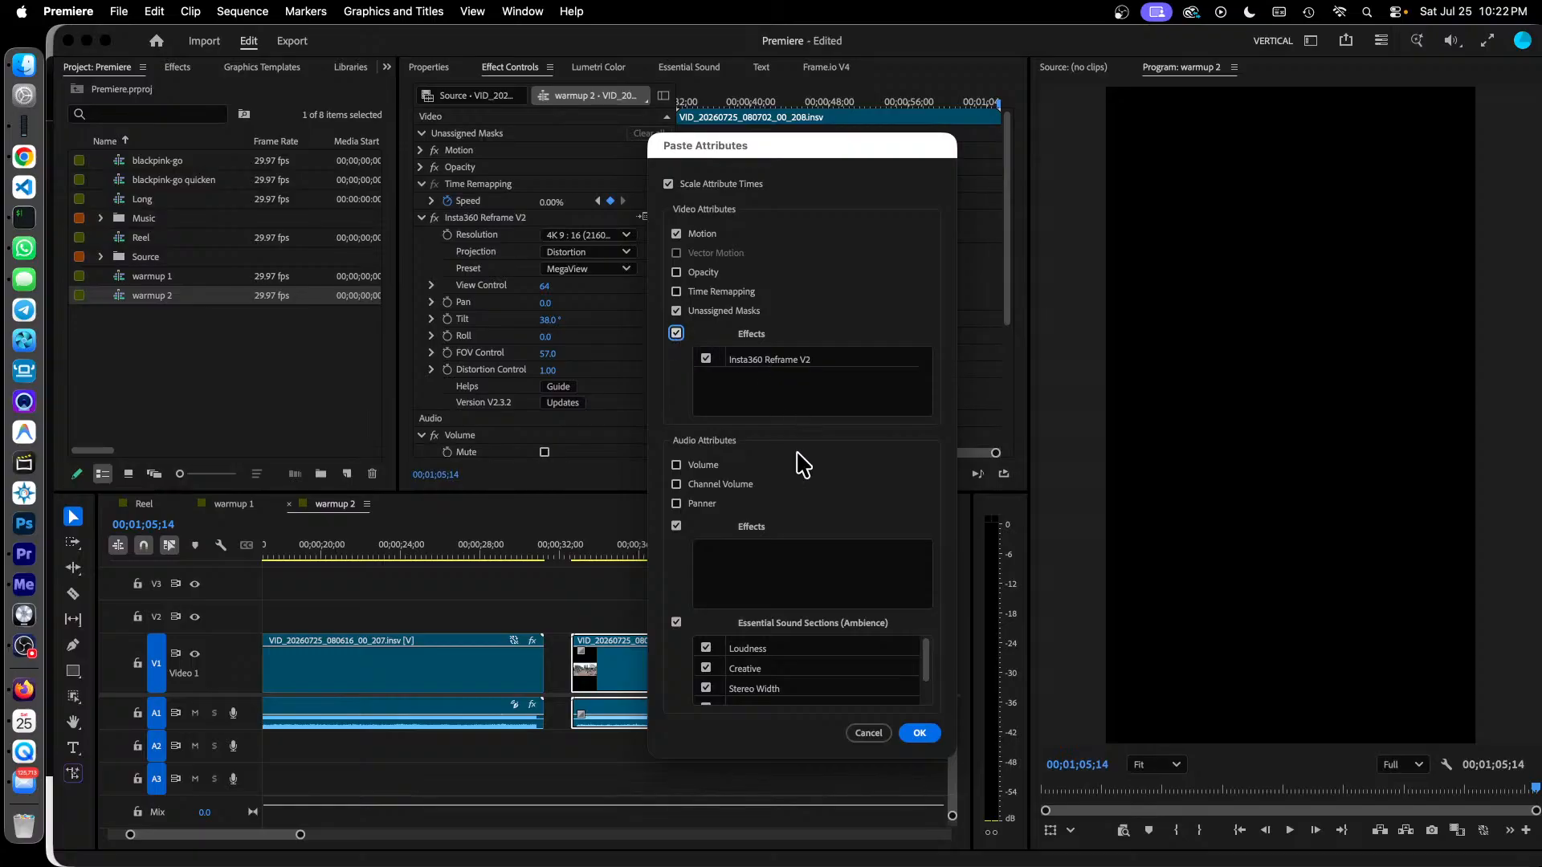
pyautogui.click(920, 732)
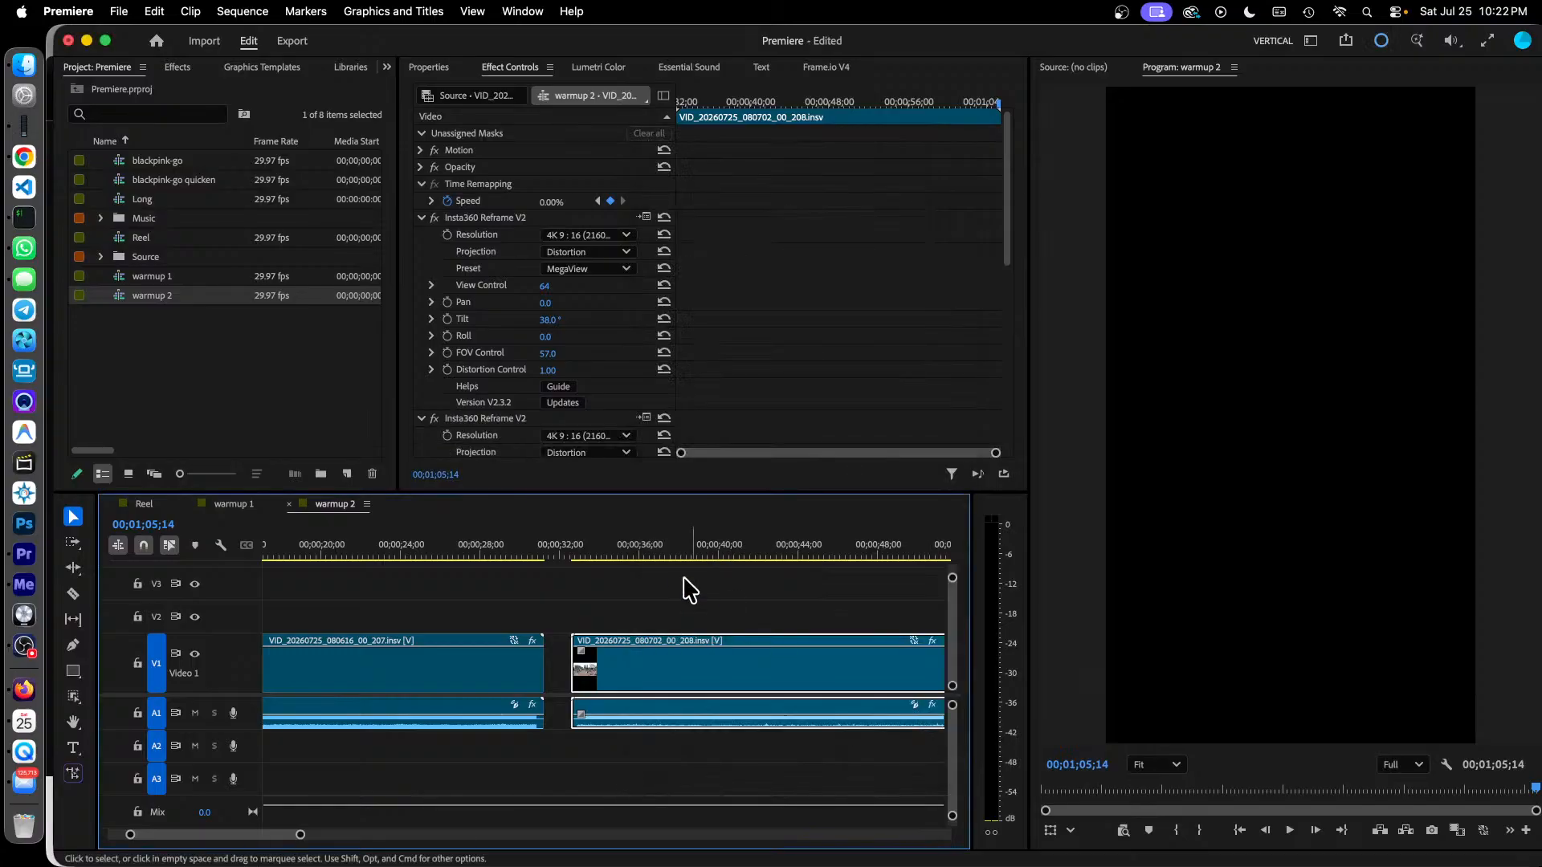
# Remove the first Insta360 Reframe V2 effect, the one without Pan keyframes, from the VID_20260725_080702_00_208.insv clip.
pyautogui.click(618, 553)
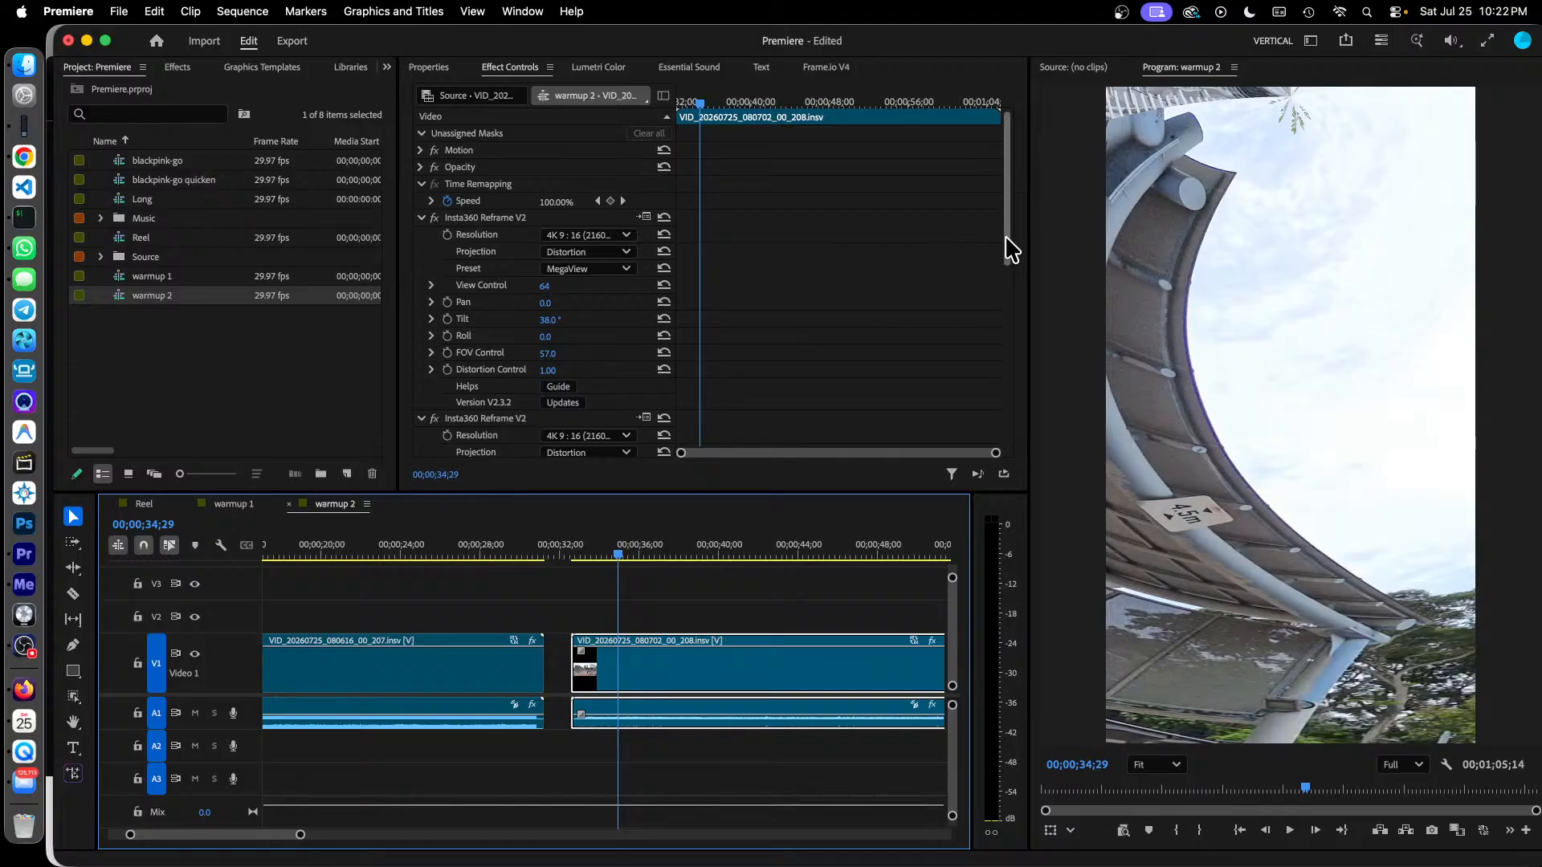
pyautogui.moveTo(1008, 247); pyautogui.dragTo(1020, 314)
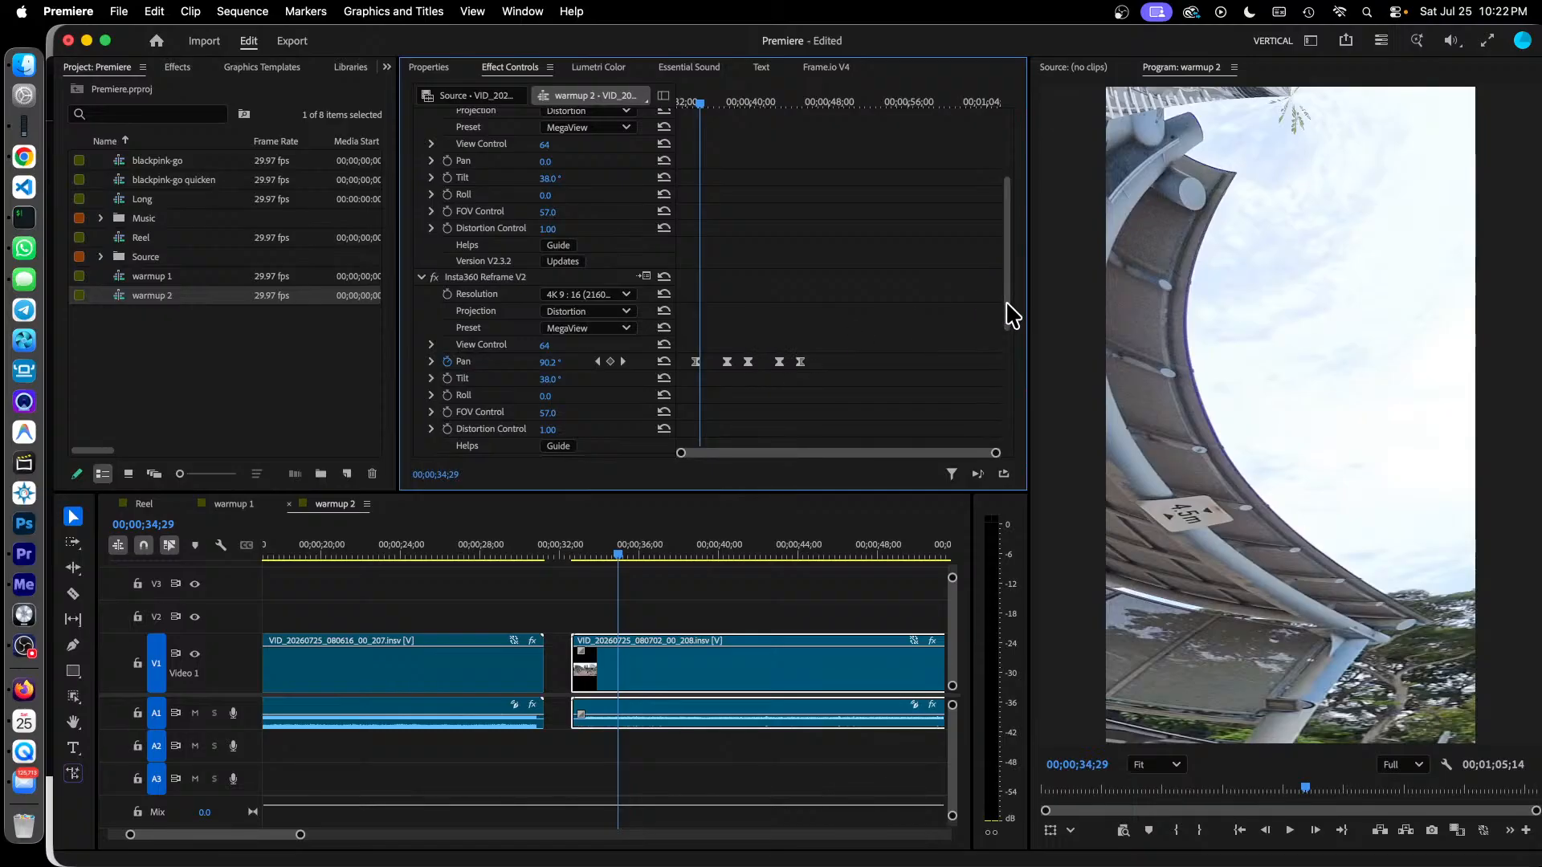
pyautogui.scroll(5, 1006, 313)
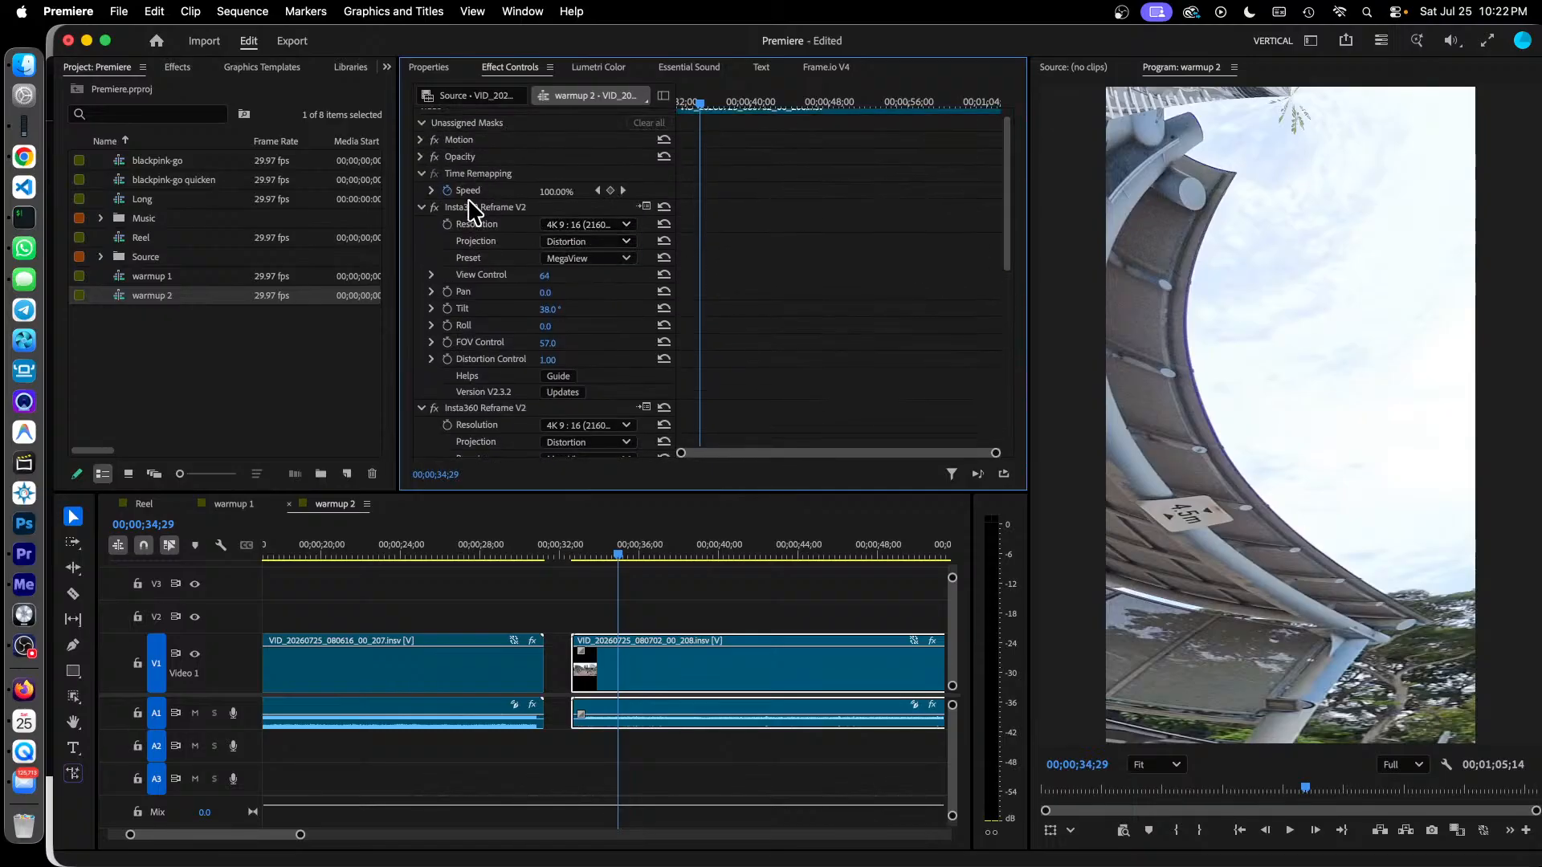
pyautogui.rightClick(486, 207)
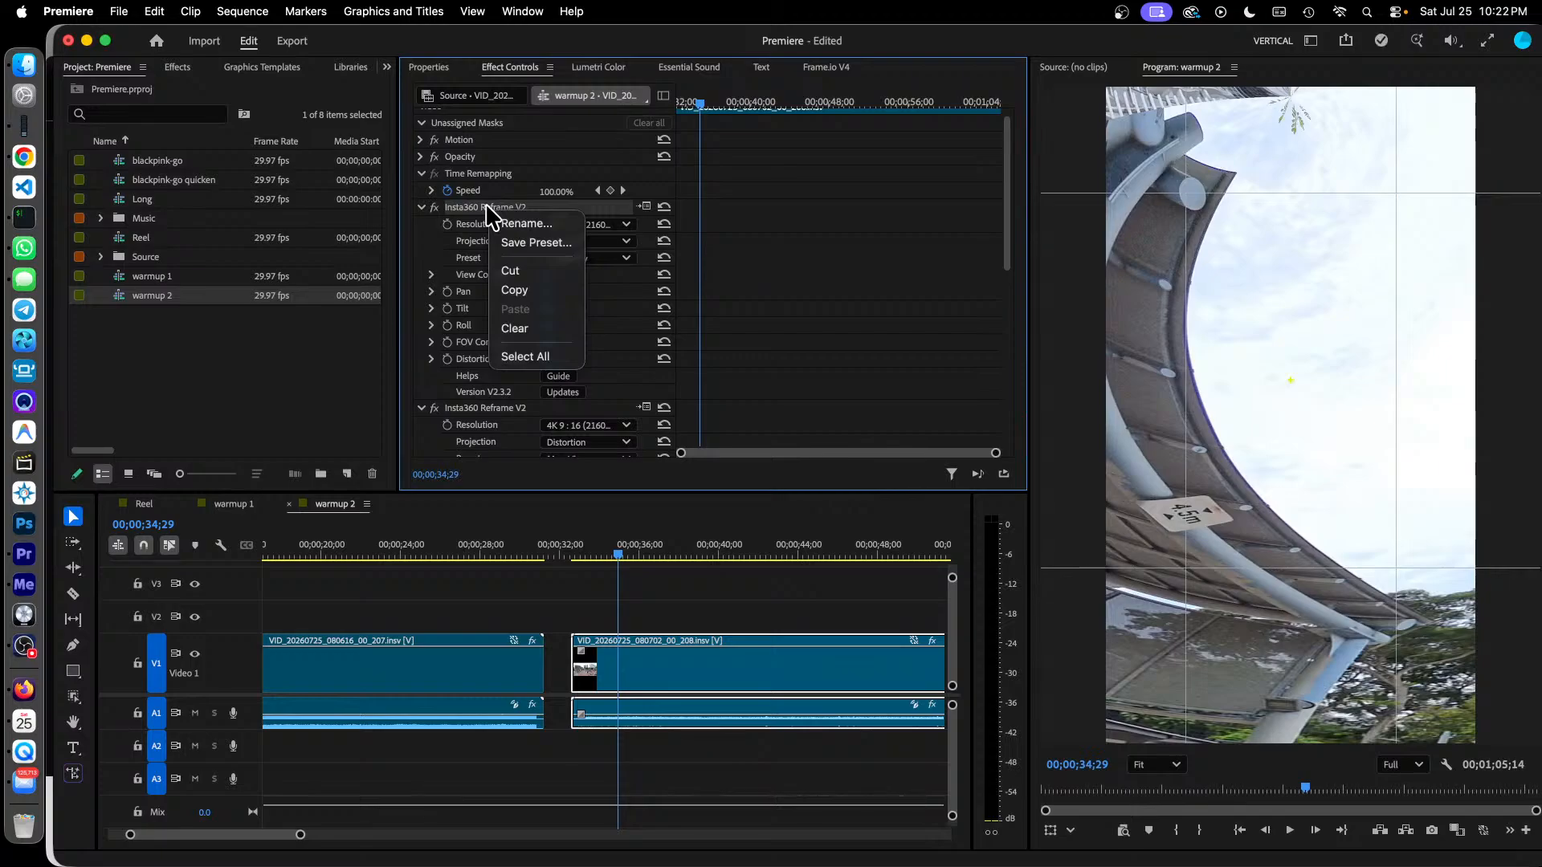
pyautogui.click(531, 329)
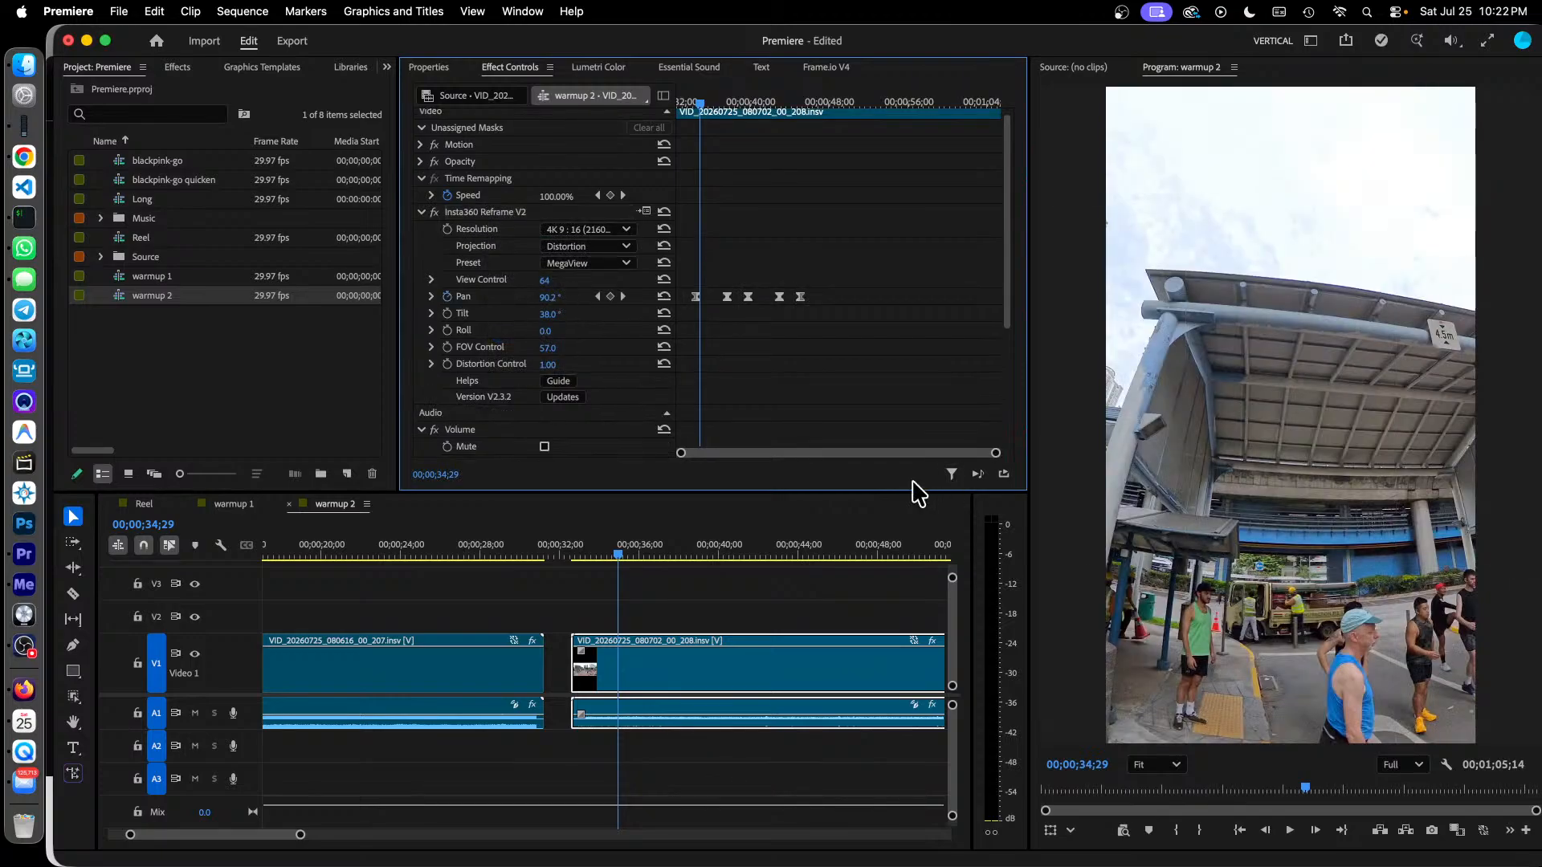
# Remove the VID_20260725_080616_00_207.insv clip from warmup 2 and close the gap before the remaining clip.
pyautogui.rightClick(477, 662)
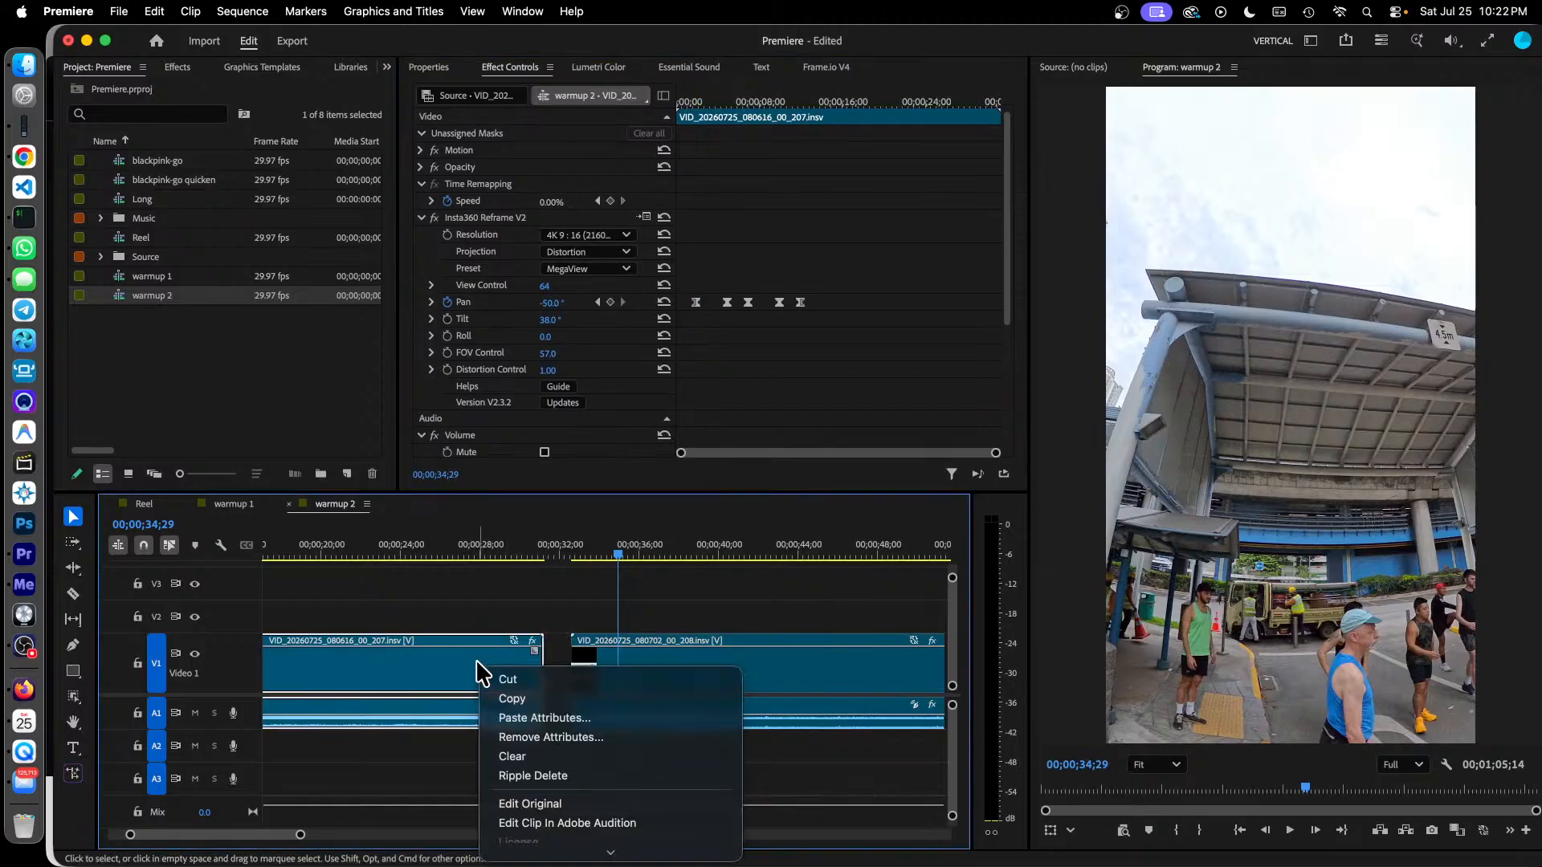
pyautogui.click(541, 755)
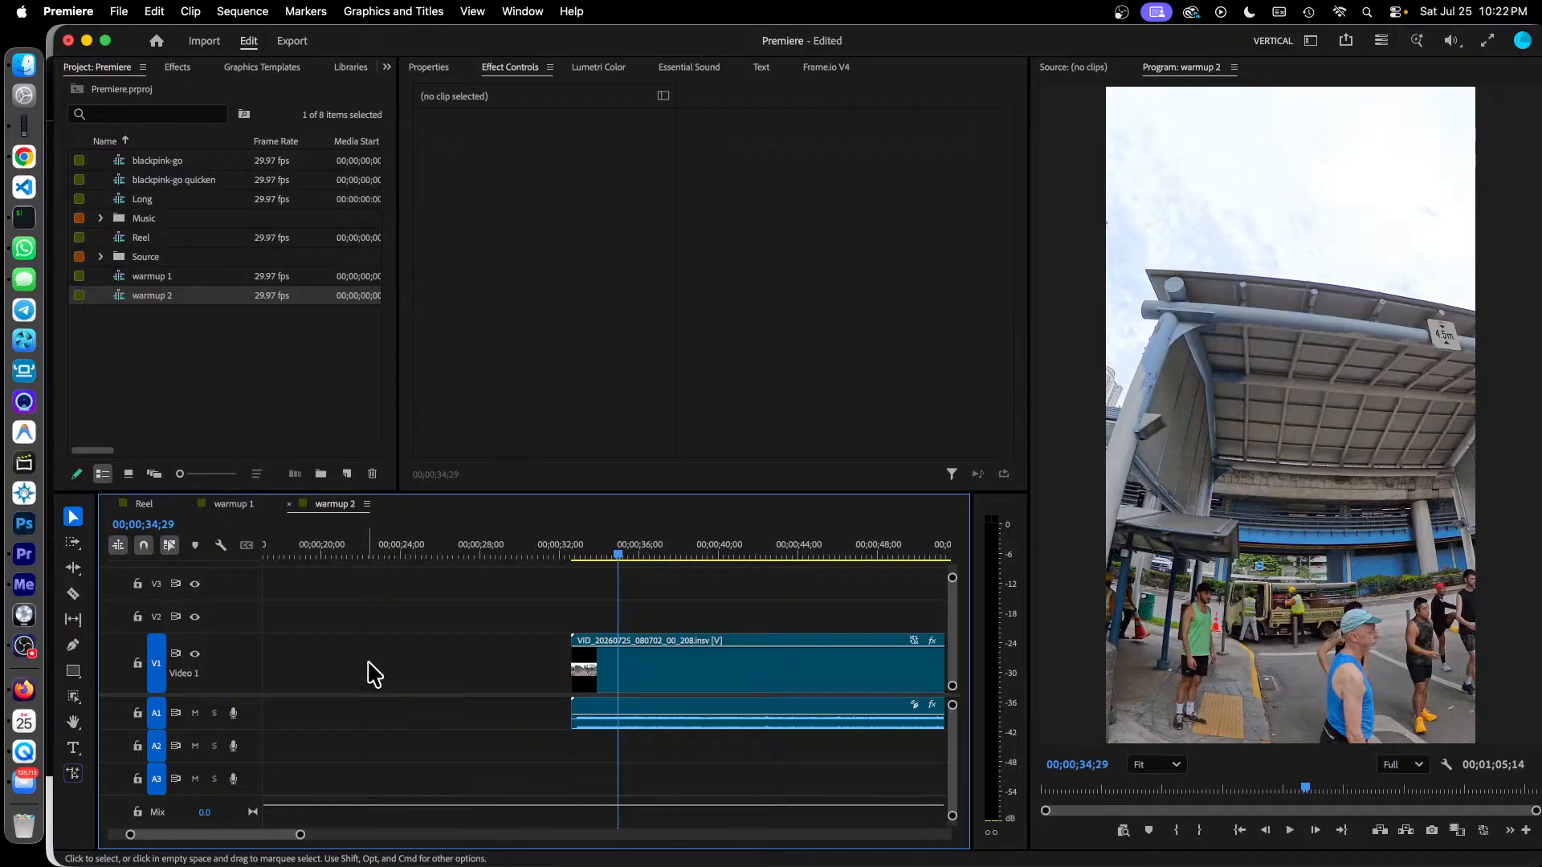
pyautogui.rightClick(369, 662)
pyautogui.click(414, 681)
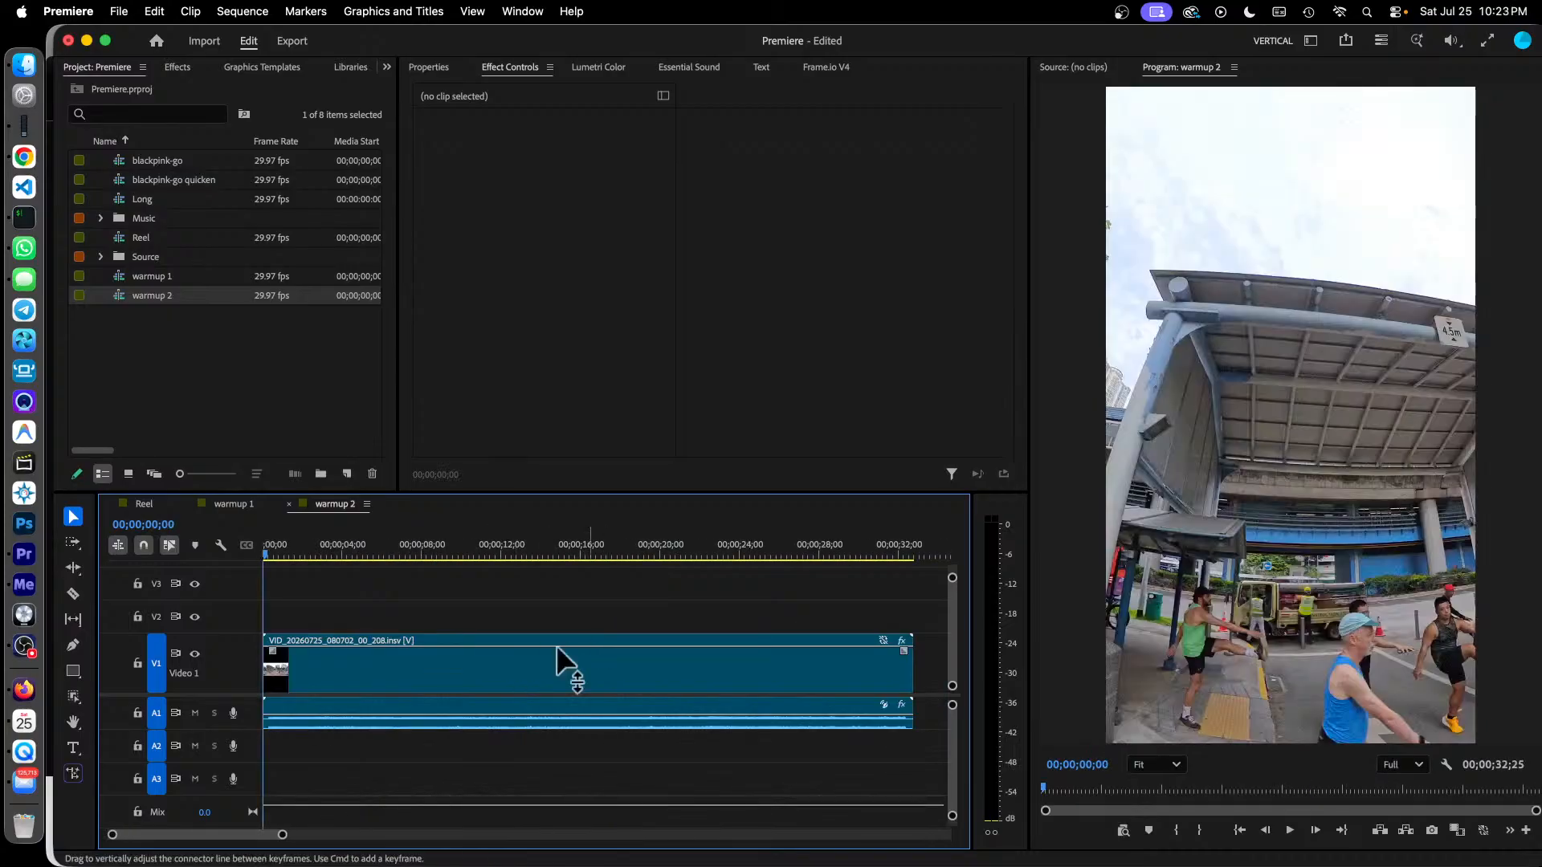
# Set the remaining clip's first Pan keyframe, at 00;00;02;03, to 83.0°.
pyautogui.click(417, 673)
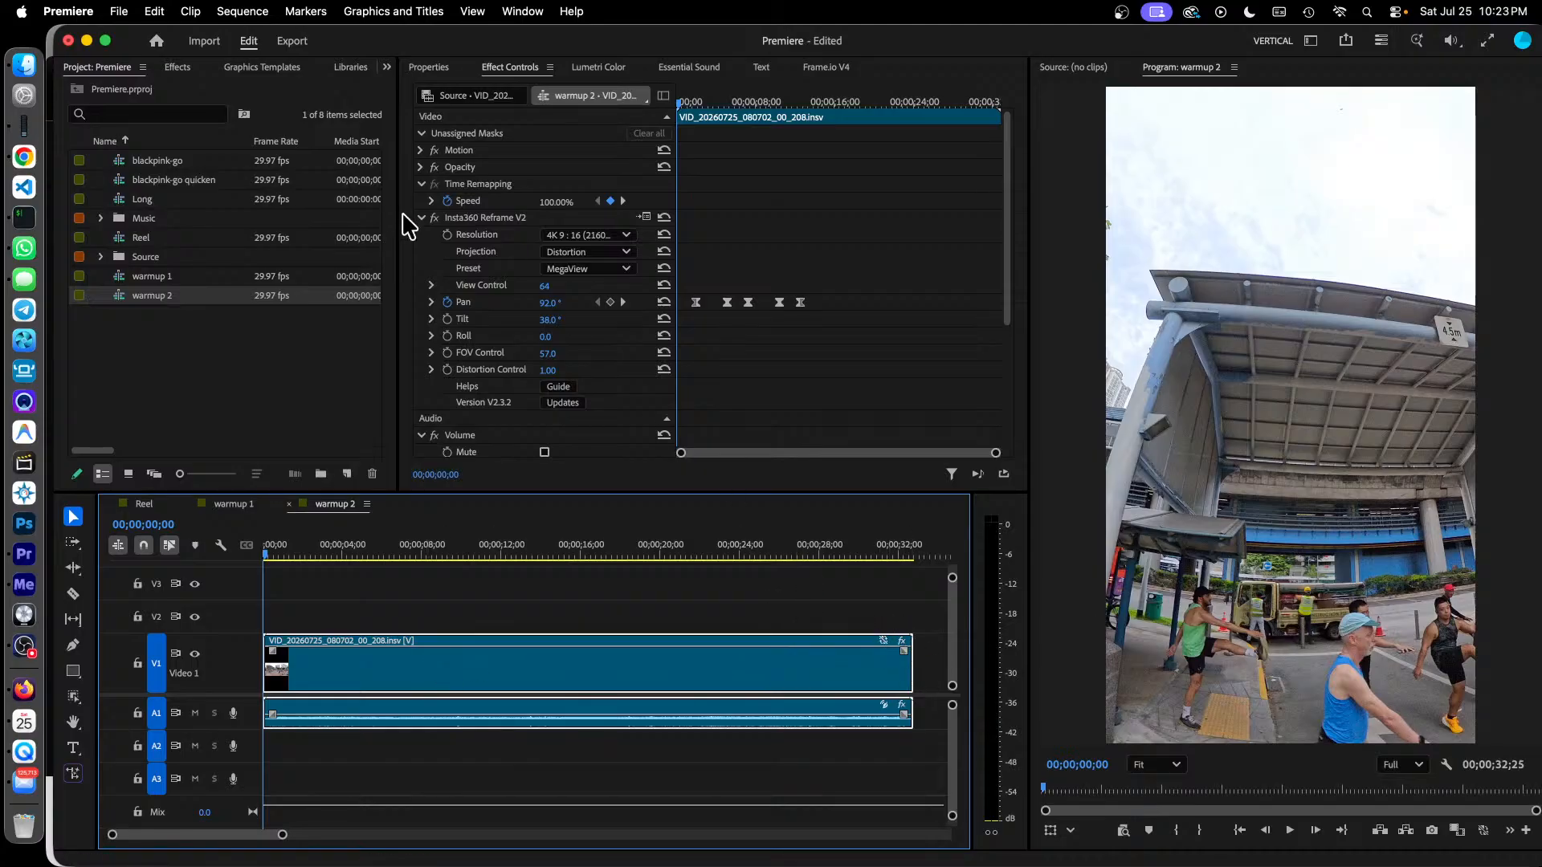
pyautogui.click(623, 303)
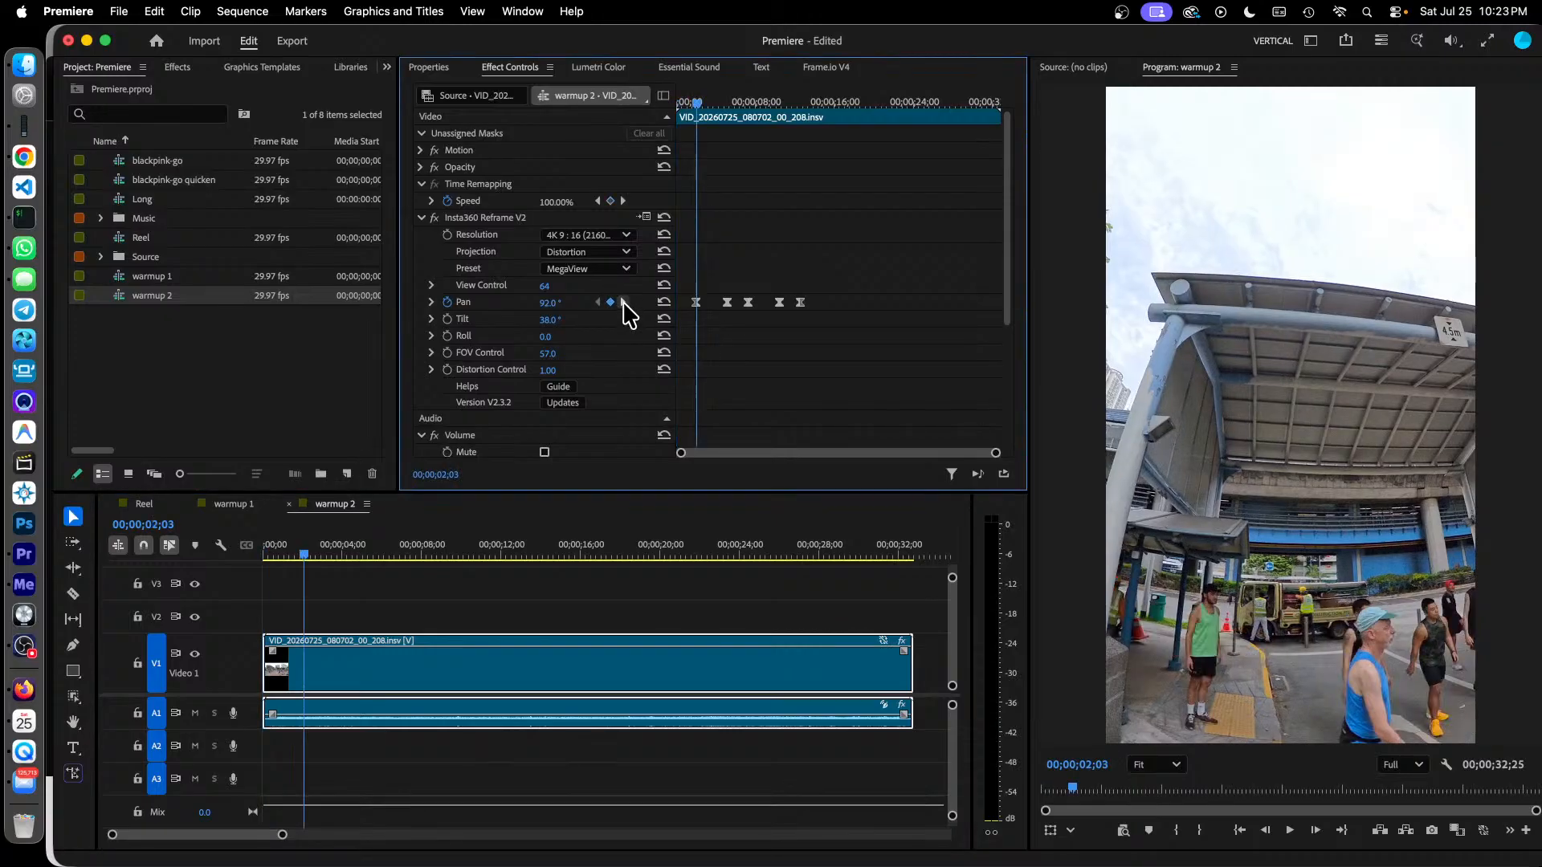
pyautogui.moveTo(551, 304)
pyautogui.mouseDown()
pyautogui.moveTo(512, 304)
pyautogui.moveTo(642, 304)
pyautogui.moveTo(544, 303)
pyautogui.mouseUp()
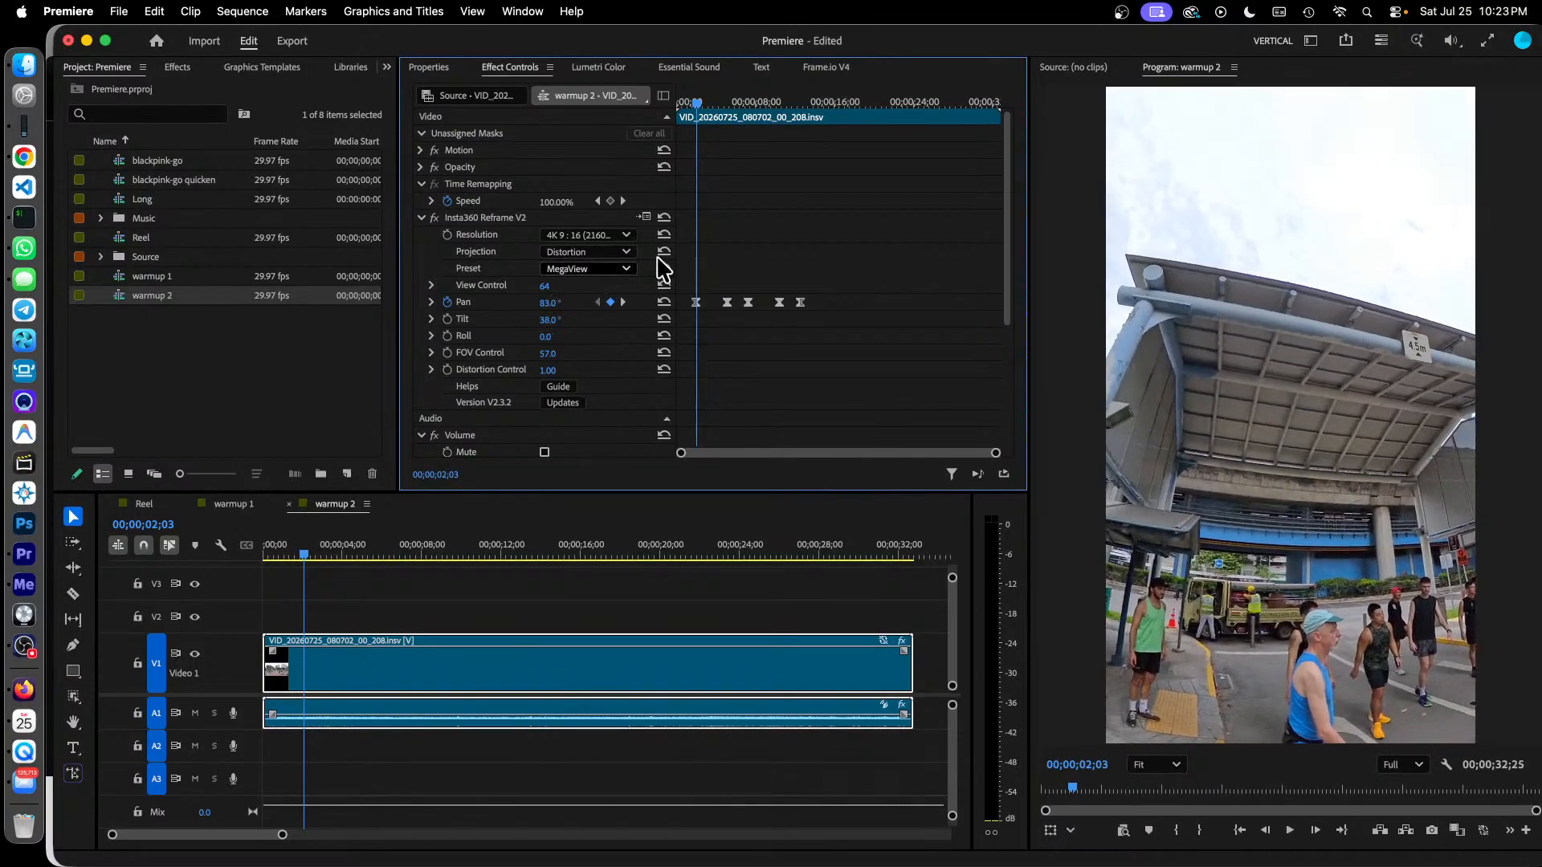
# Set the clip's fourth Pan keyframe, at 00;00;10;15, to -19.0°.
pyautogui.click(624, 303)
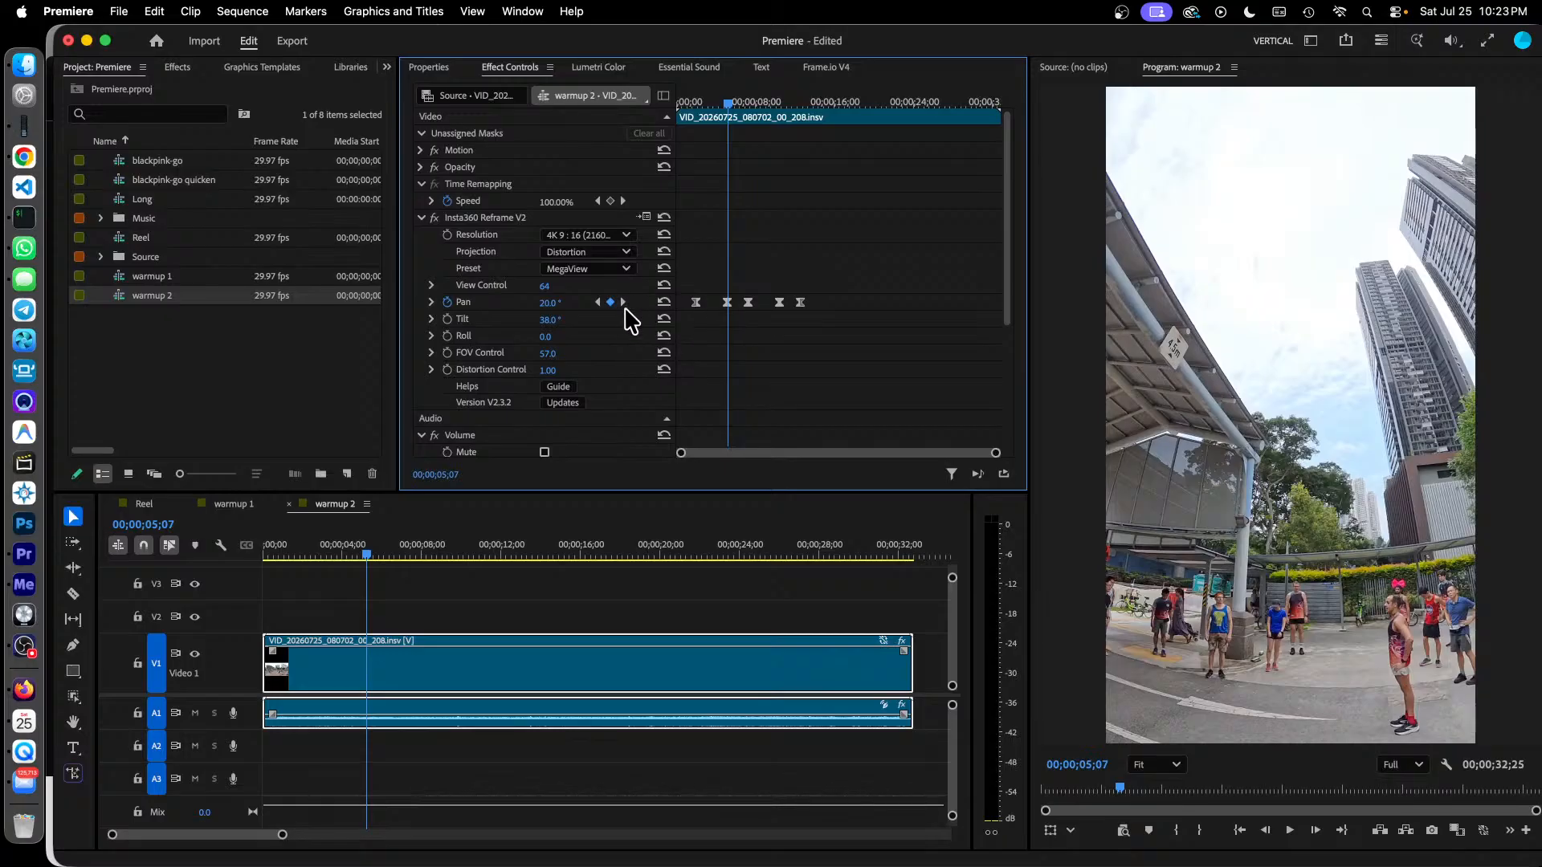
pyautogui.click(624, 303)
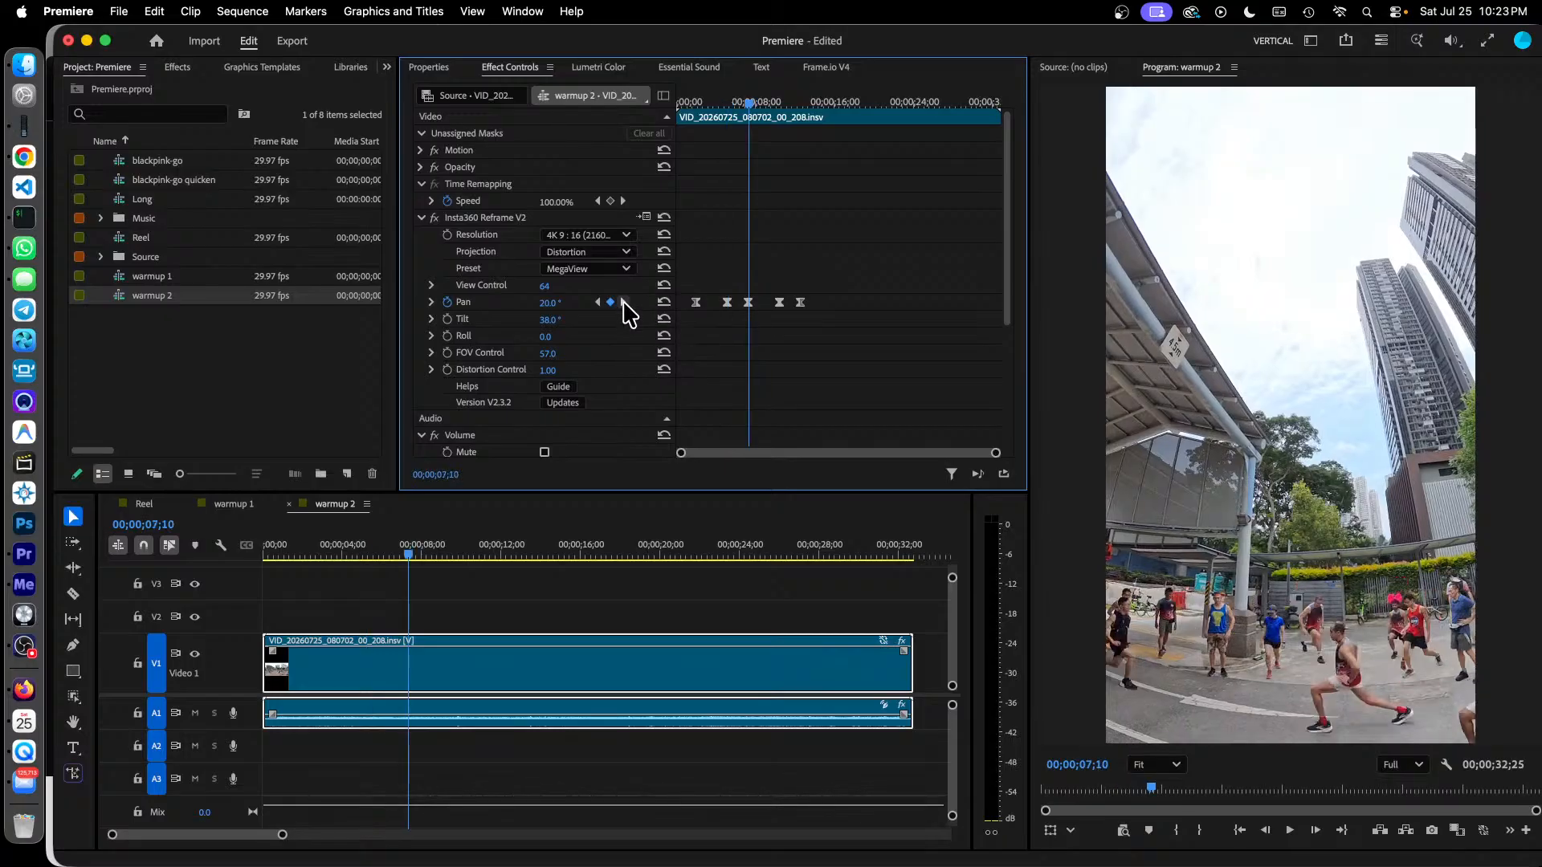
pyautogui.click(624, 303)
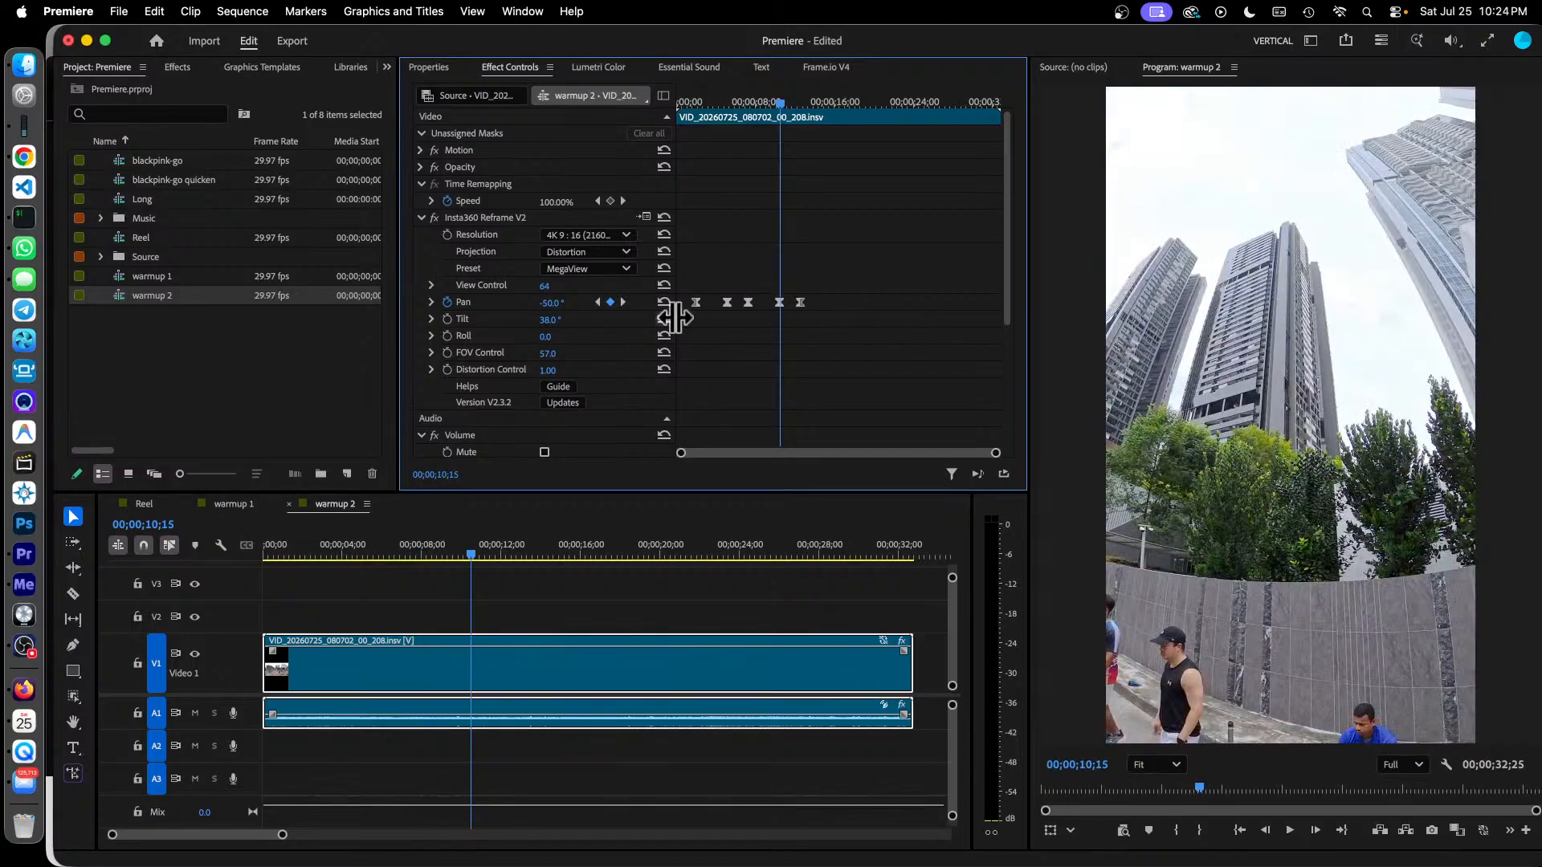
pyautogui.moveTo(554, 303)
pyautogui.mouseDown()
pyautogui.moveTo(577, 304)
pyautogui.moveTo(507, 304)
pyautogui.moveTo(580, 304)
pyautogui.mouseUp()
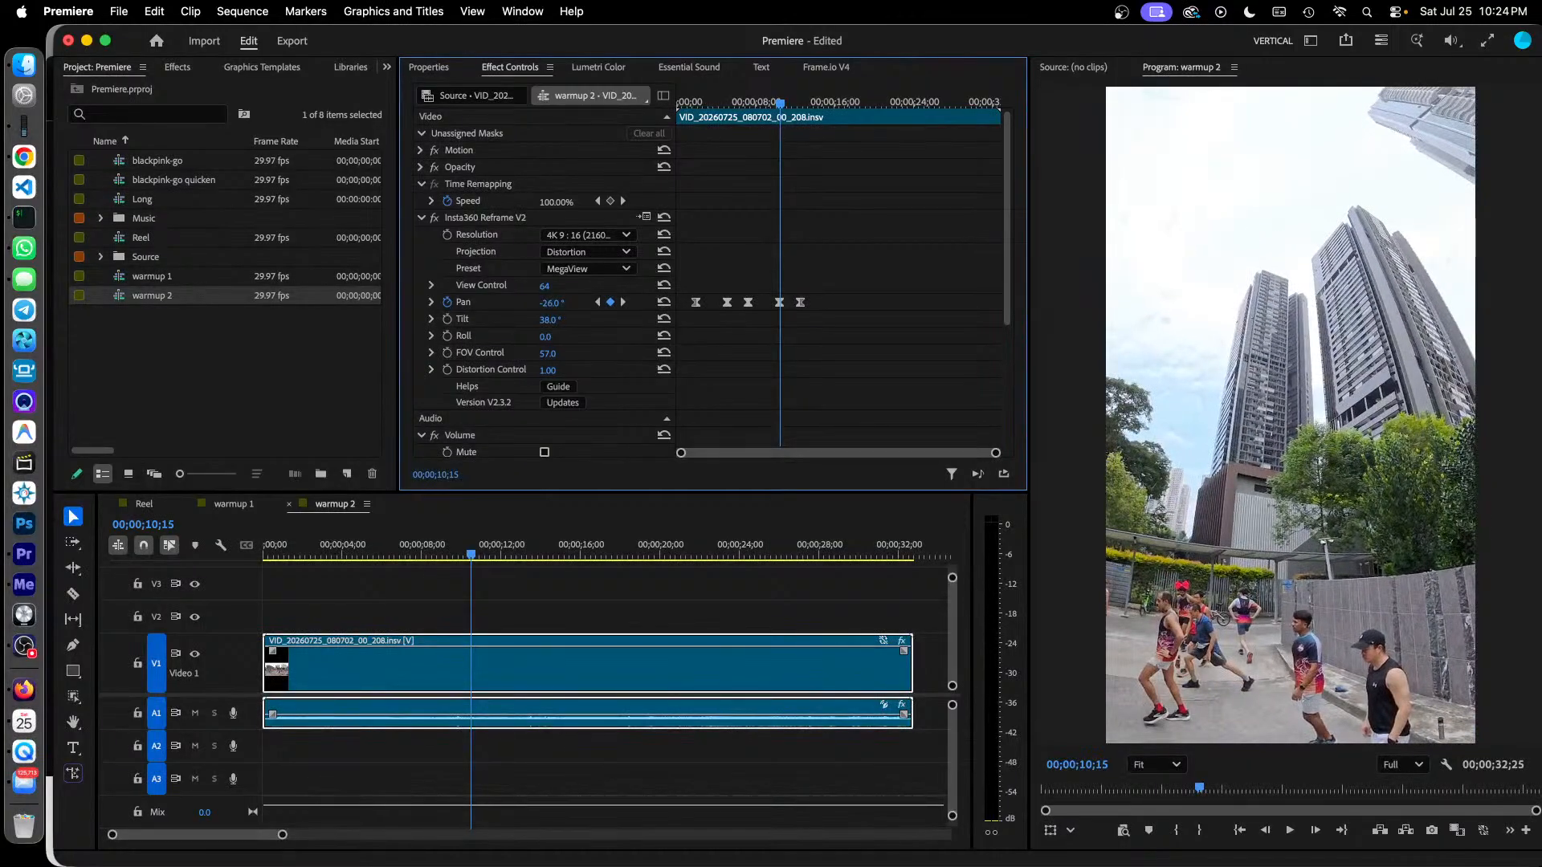
pyautogui.moveTo(573, 303)
pyautogui.mouseDown()
pyautogui.moveTo(551, 303)
pyautogui.moveTo(579, 304)
pyautogui.mouseUp()
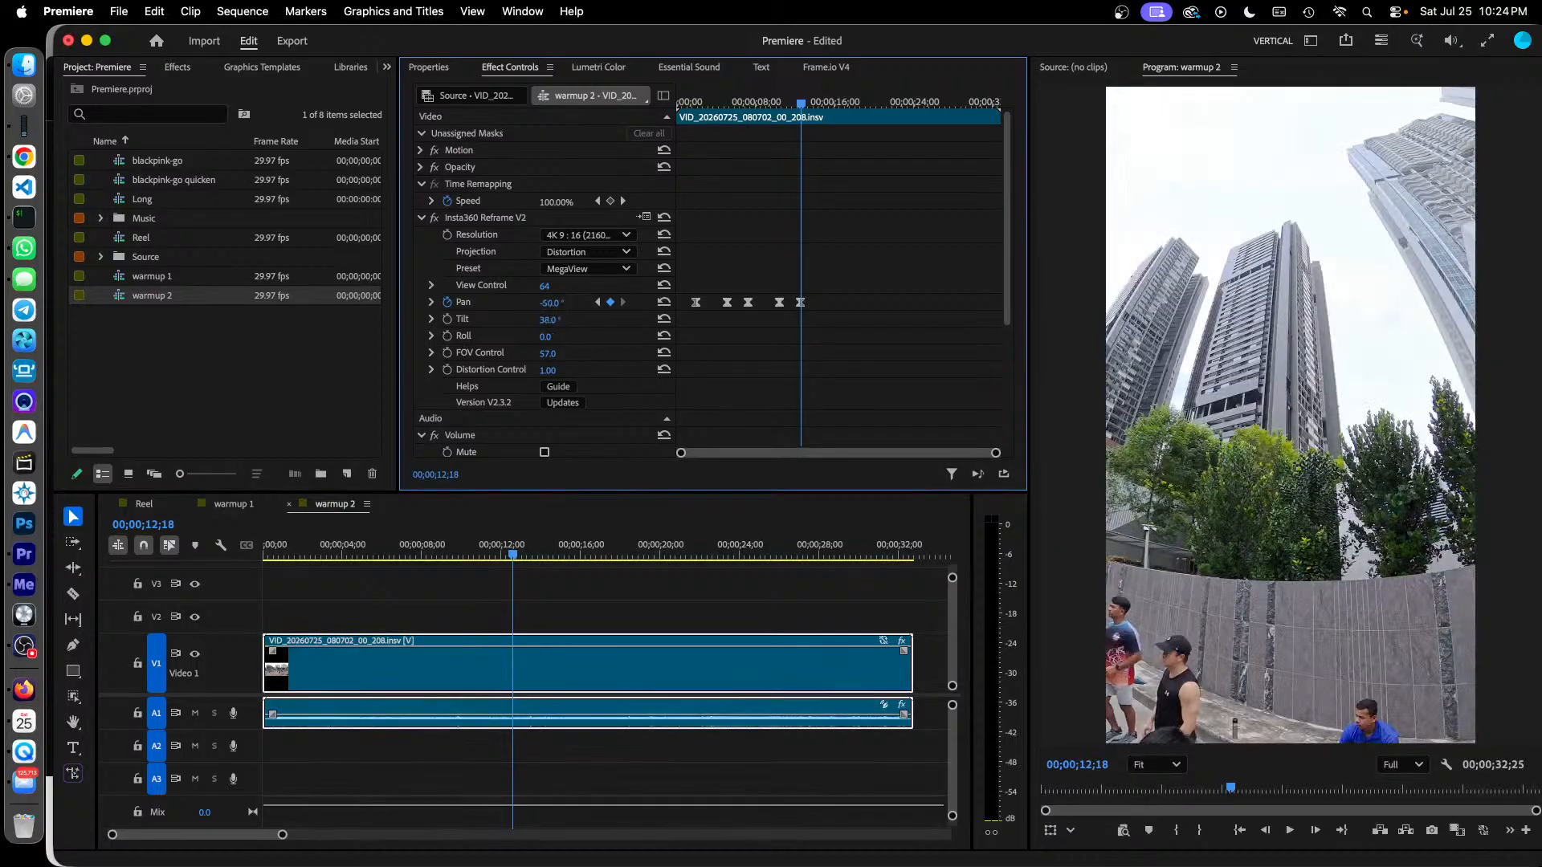
# Set the clip's last Pan keyframe, at 00;00;12;18, to -19.0°.
pyautogui.click(551, 310)
pyautogui.write('-19')
pyautogui.press('Return')
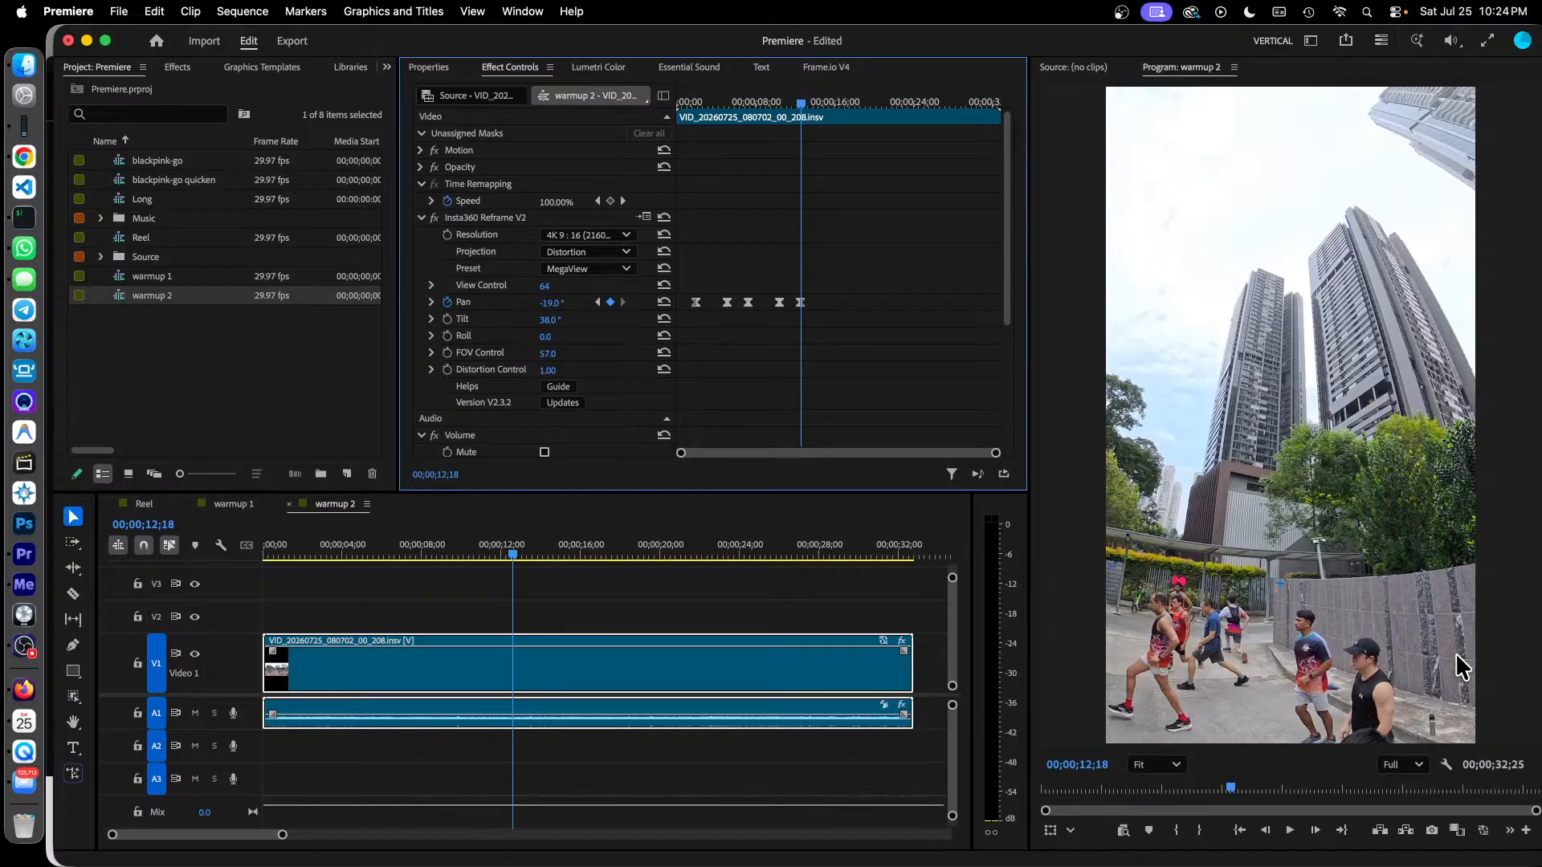
# Step back and forth through the clip's Pan keyframes to check the framing at each one.
pyautogui.click(598, 302)
pyautogui.click(598, 302)
pyautogui.click(598, 302)
pyautogui.click(598, 302)
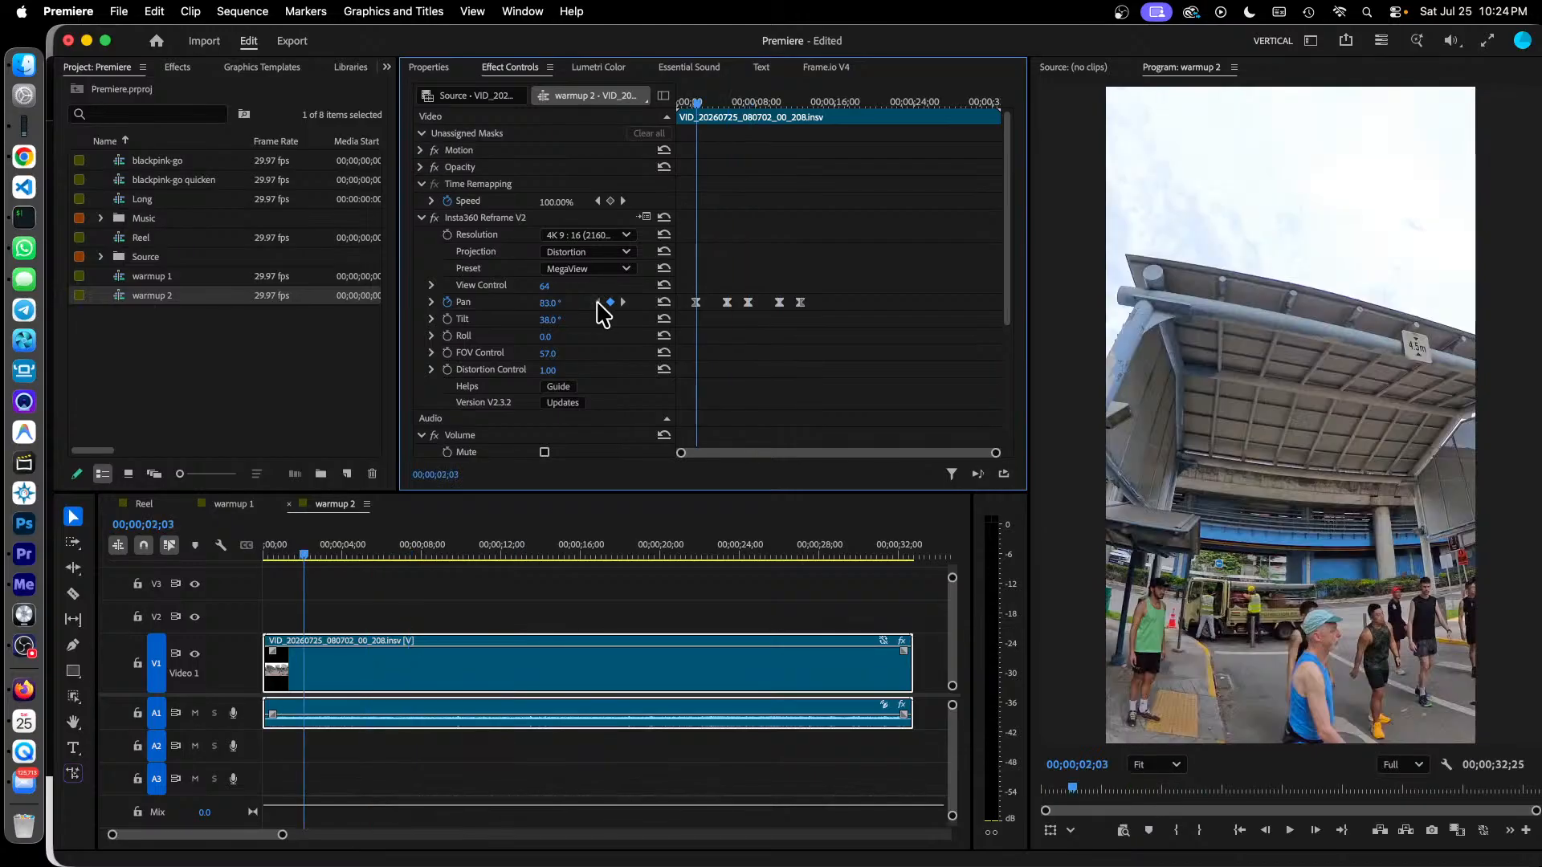
pyautogui.click(623, 302)
pyautogui.click(623, 302)
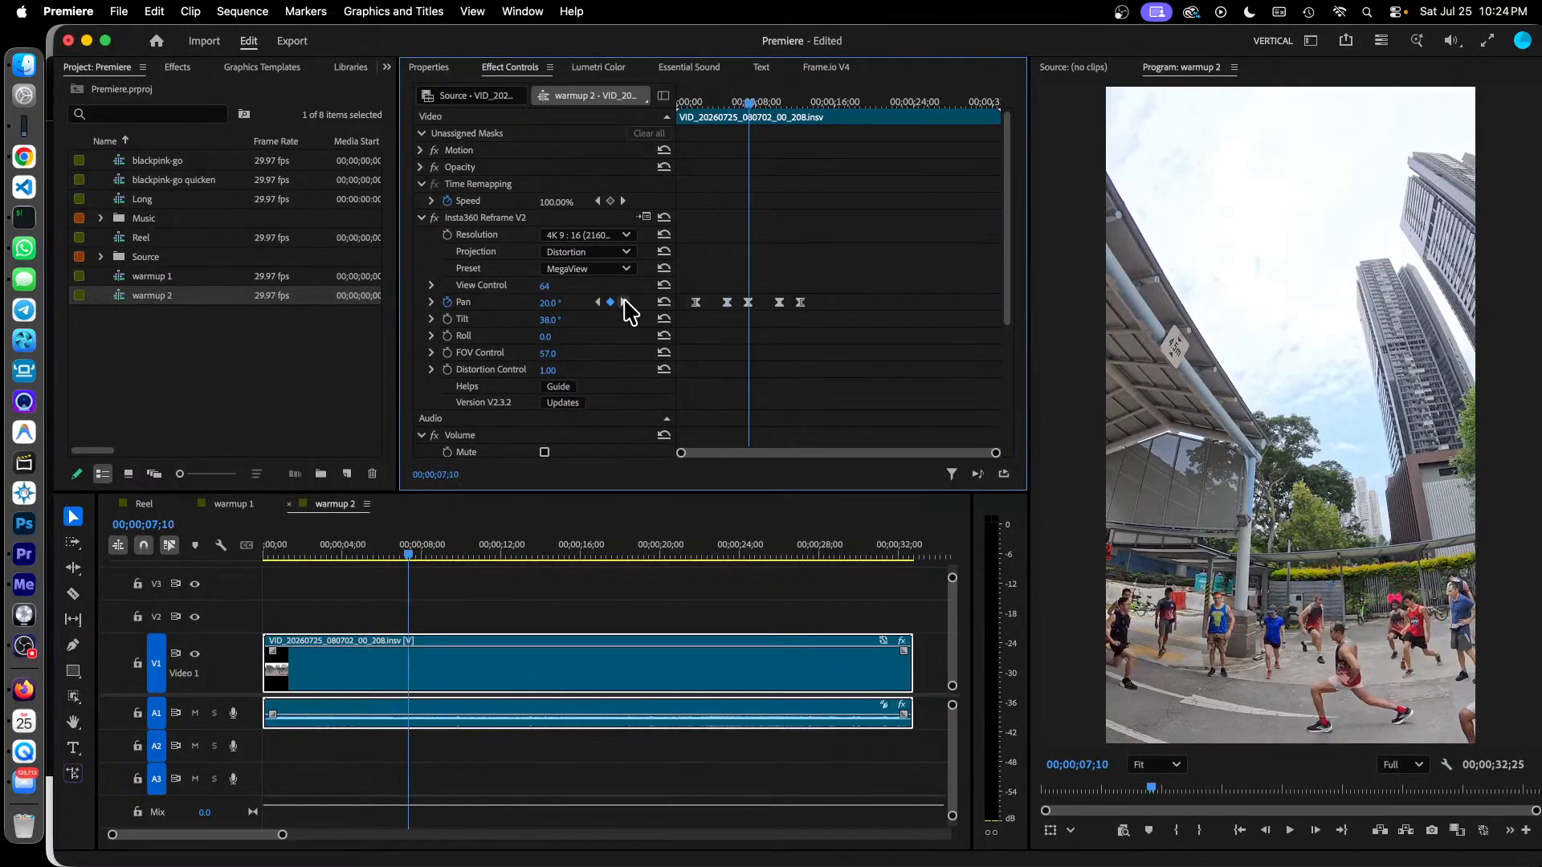
pyautogui.click(624, 302)
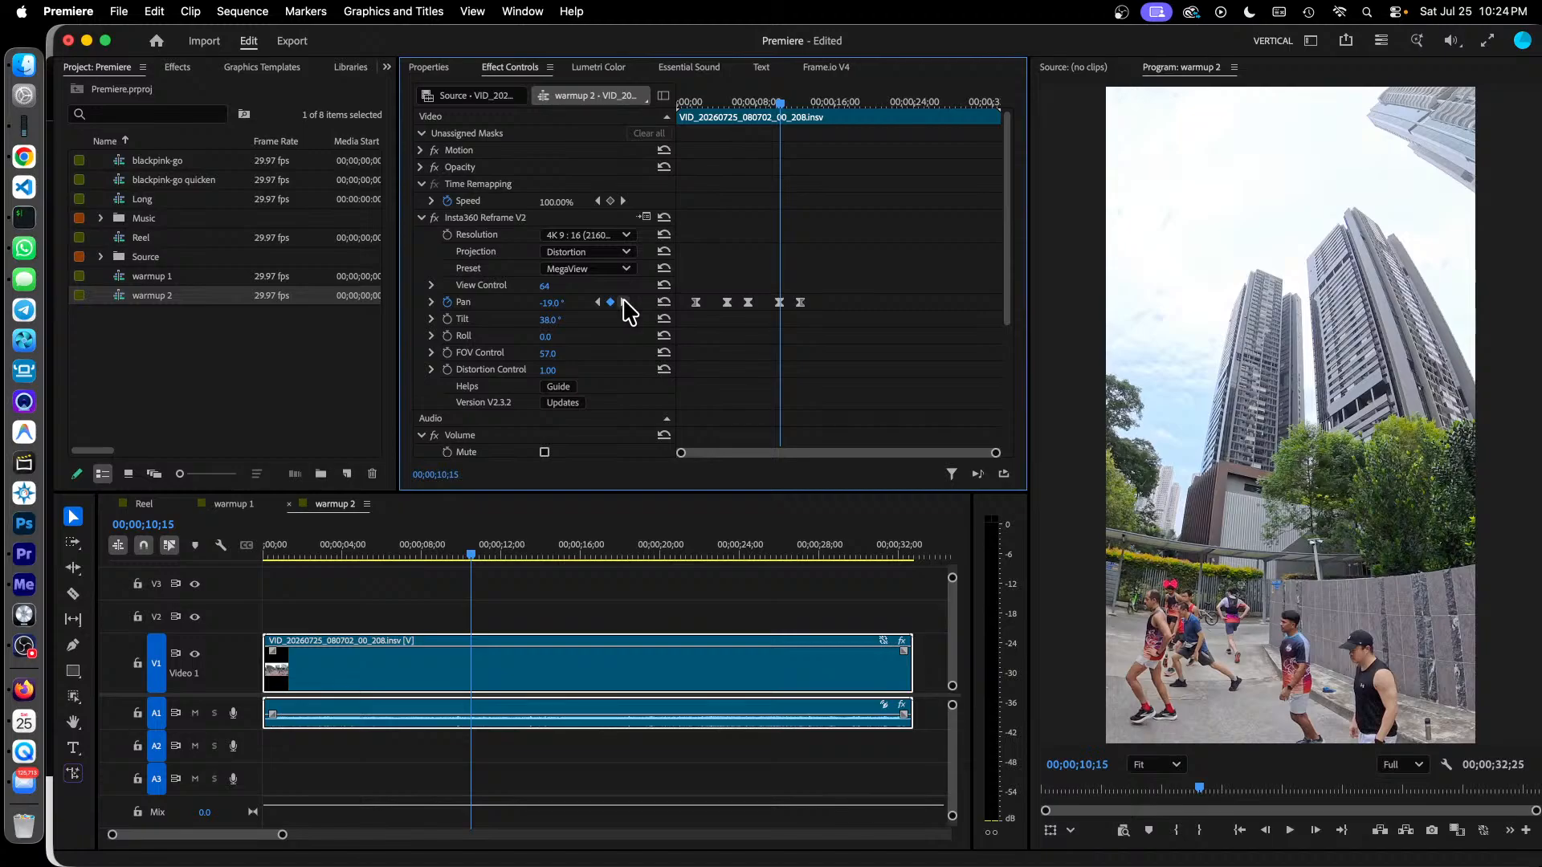
pyautogui.click(623, 302)
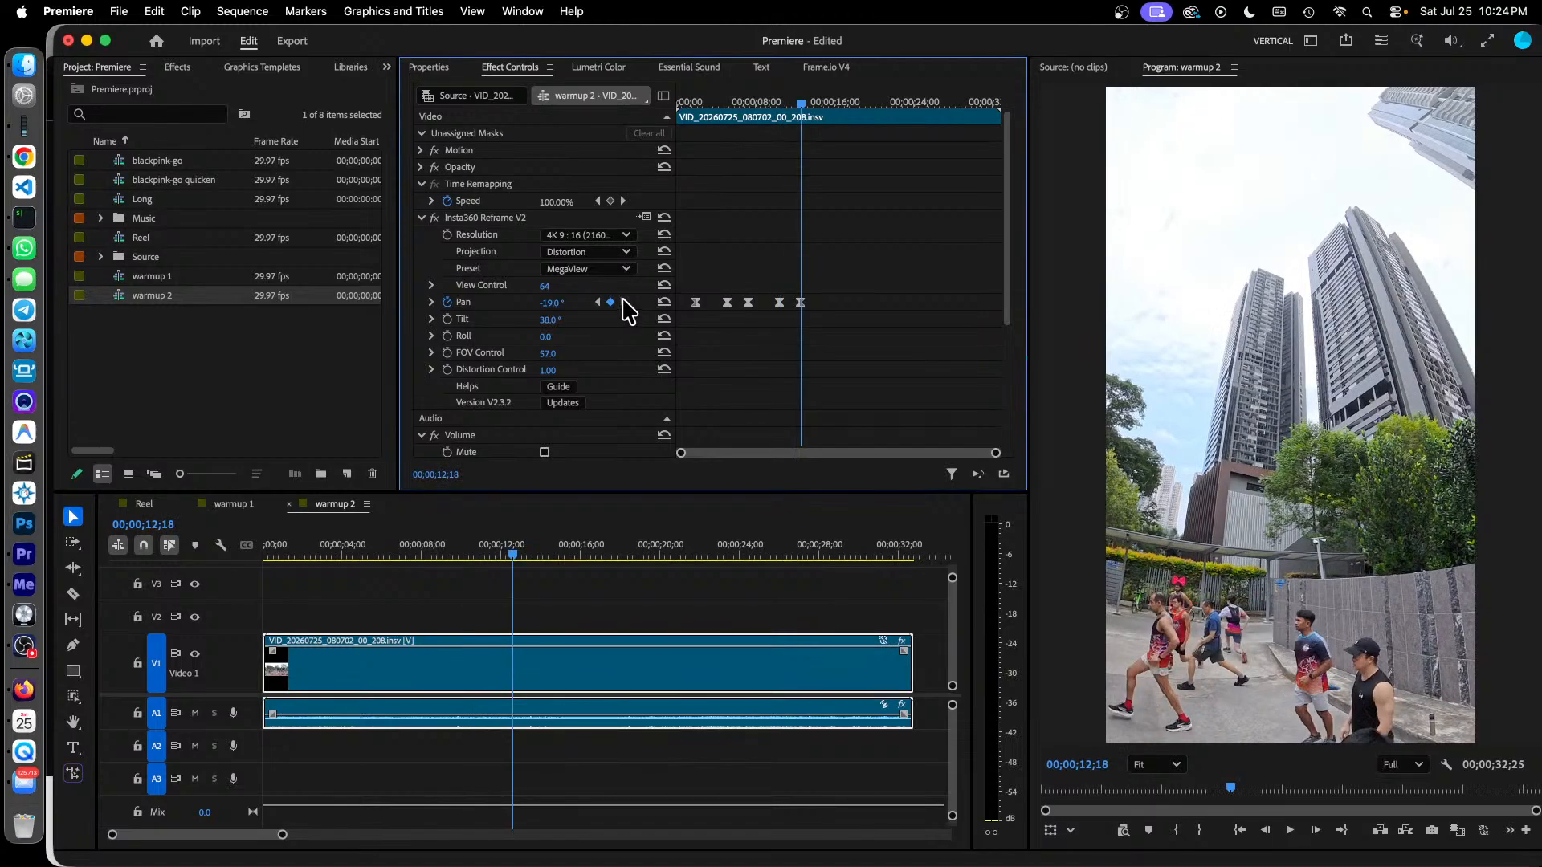
pyautogui.click(598, 302)
pyautogui.click(598, 302)
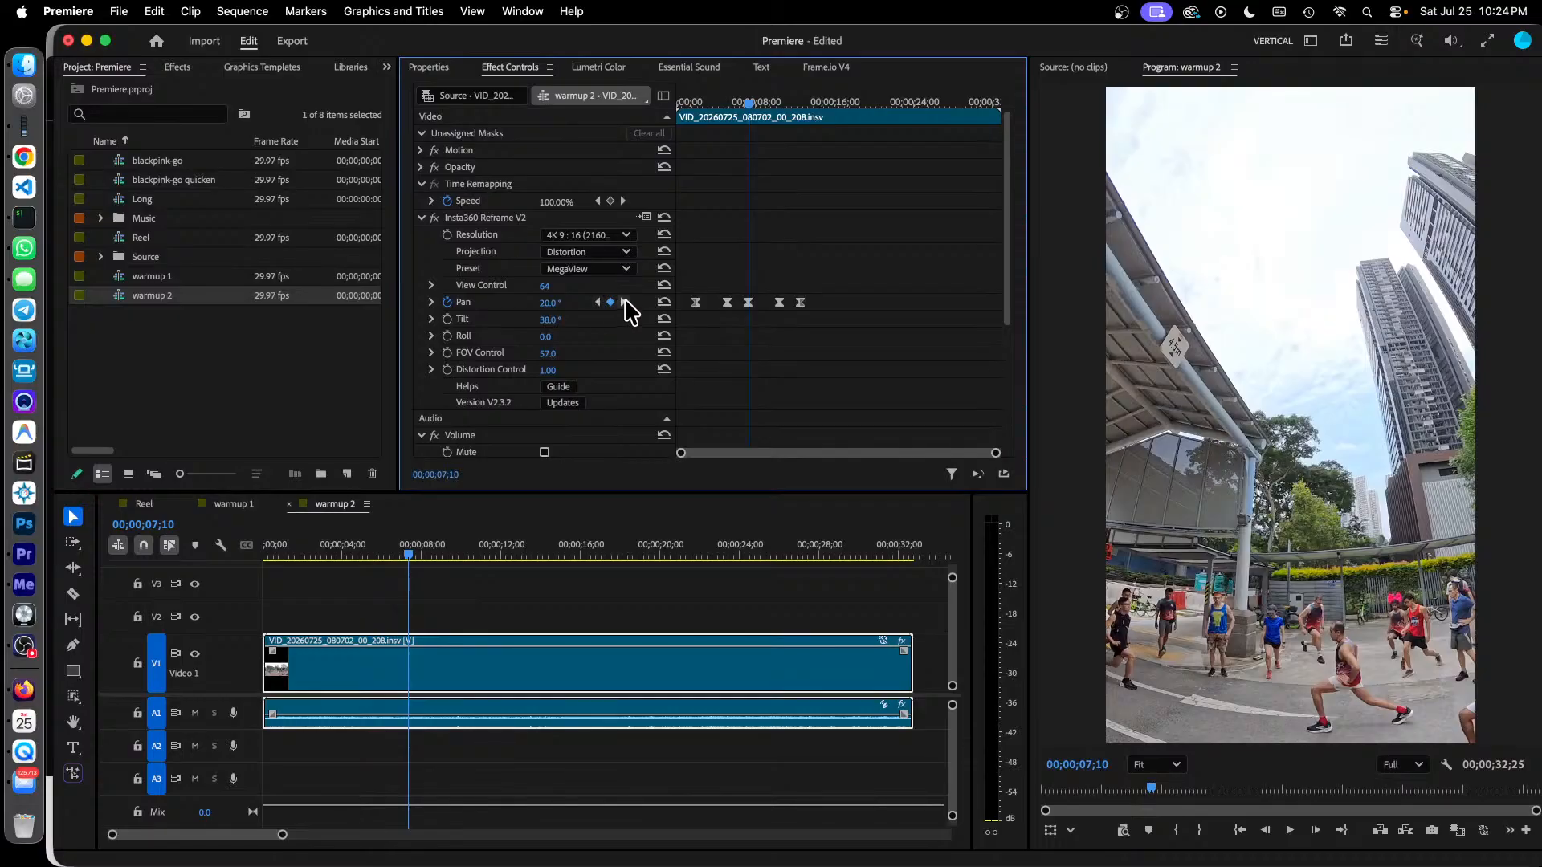
pyautogui.click(623, 302)
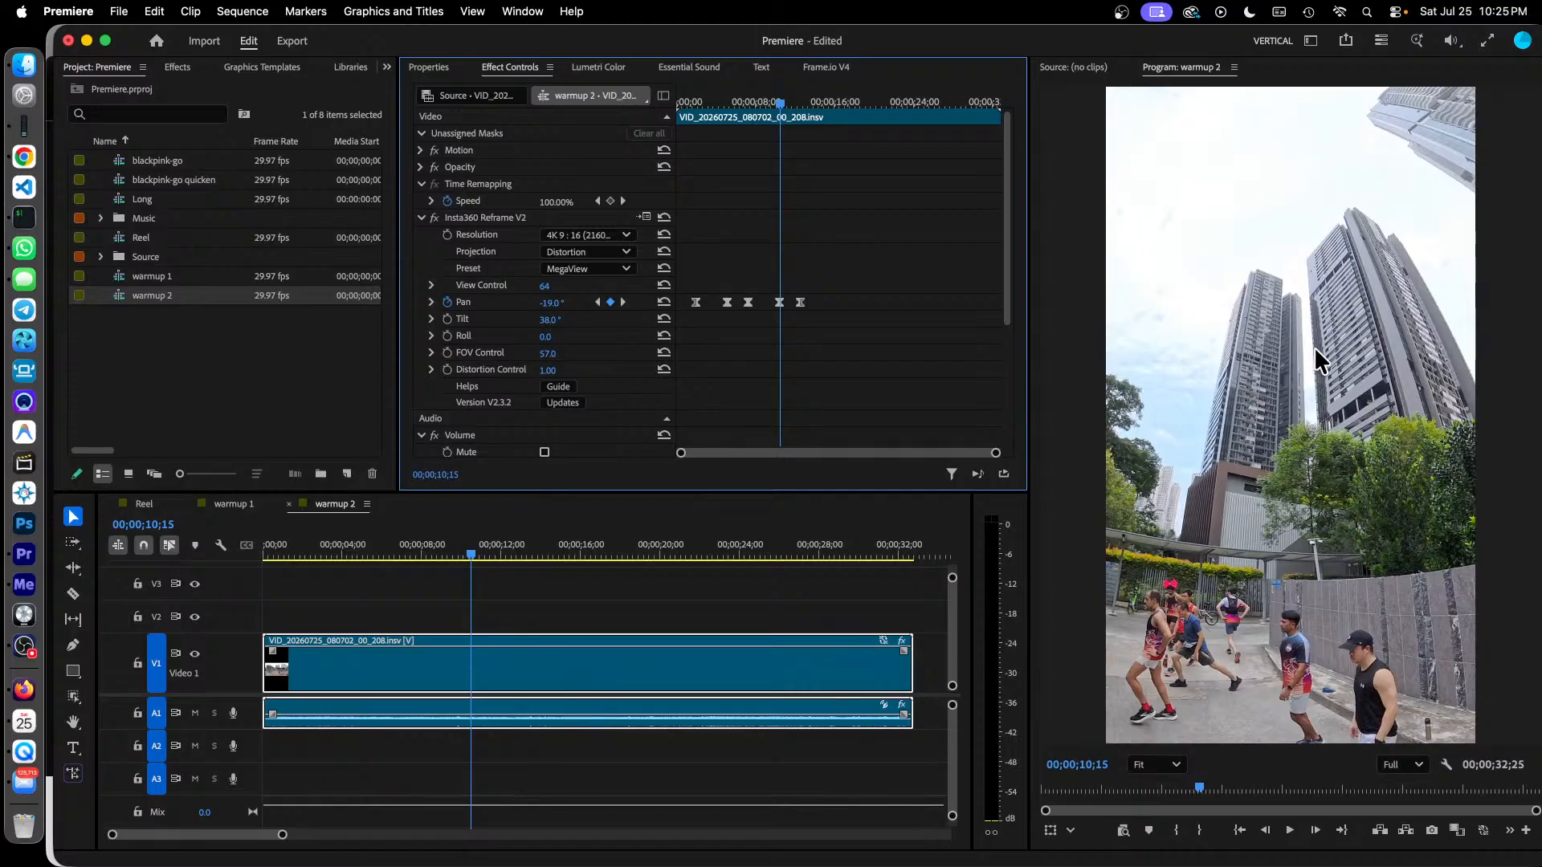
# Save the project and trim the end of the warmup 2 clip to its last Pan keyframe at 00;00;12;18.
pyautogui.press('super+s')
pyautogui.click(622, 302)
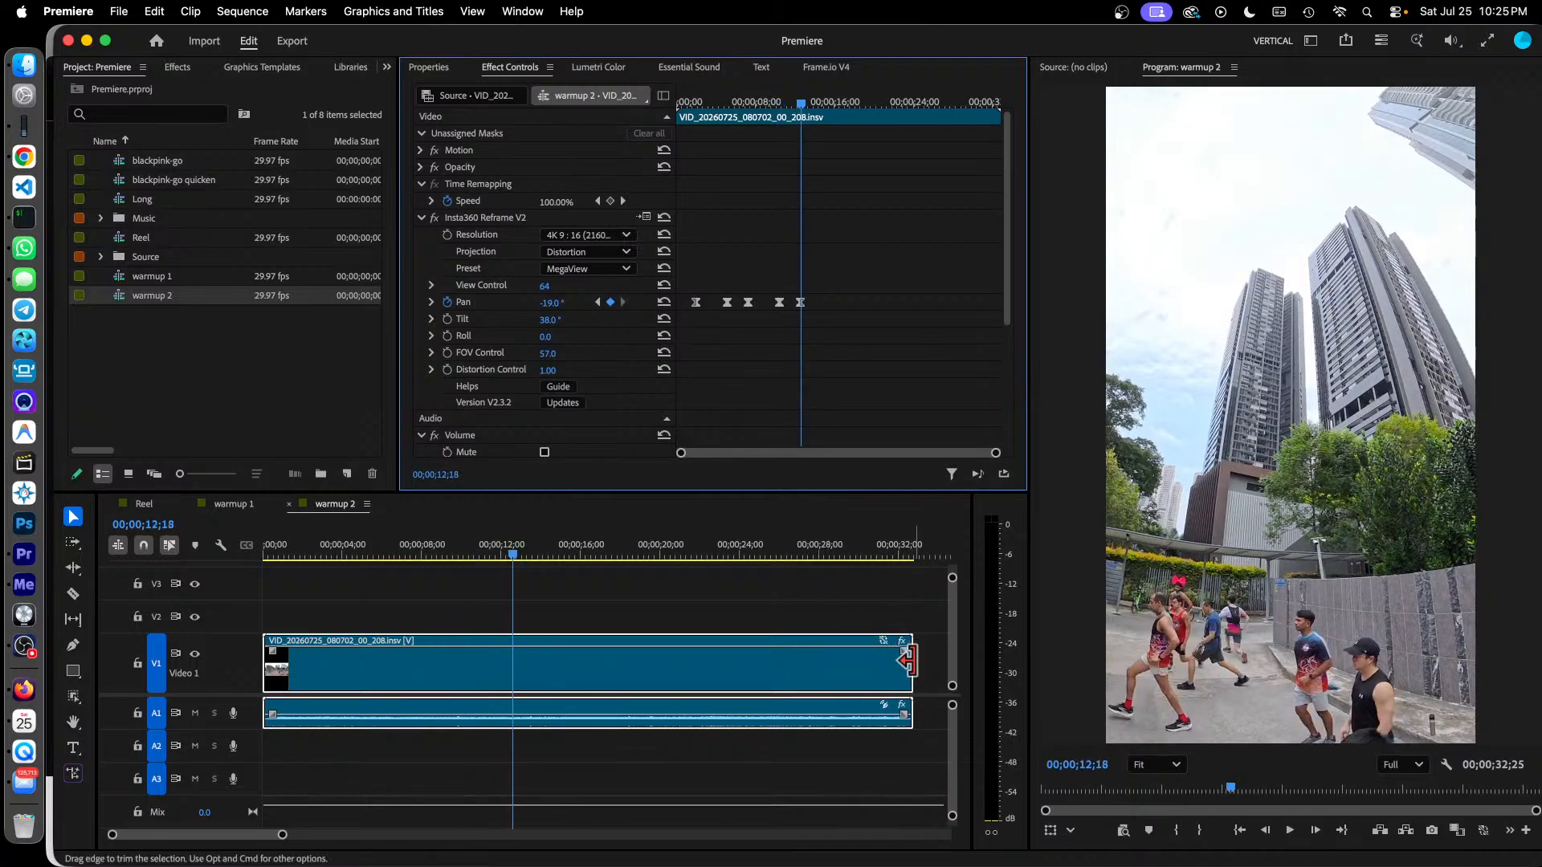
pyautogui.moveTo(906, 660); pyautogui.dragTo(511, 677)
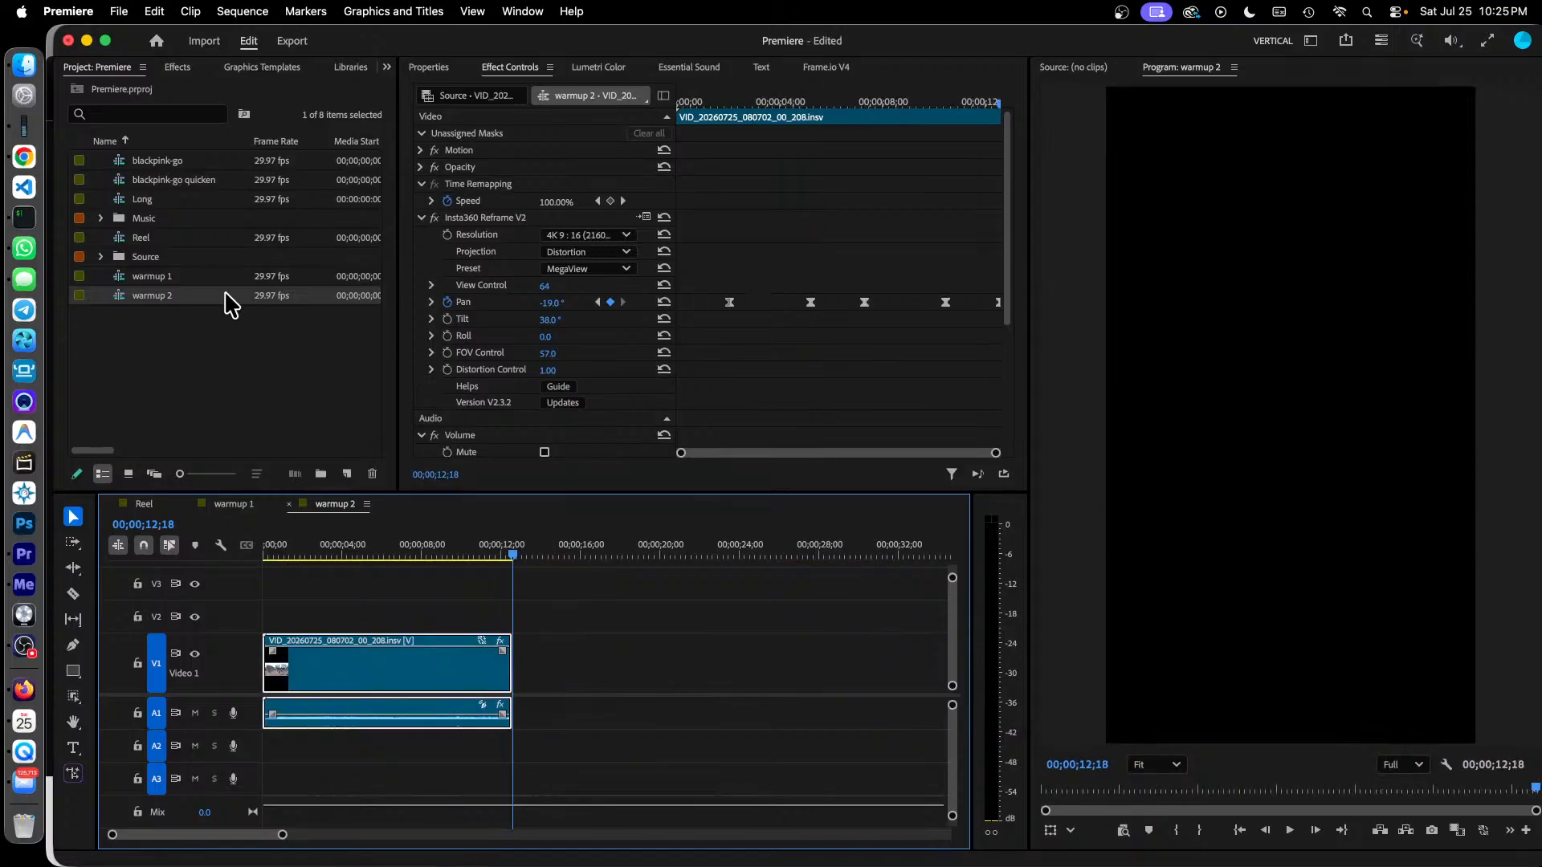
# In the warmup 1 sequence, trim the clip's end to its last Pan keyframe at 00;00;12;00 and save the project.
pyautogui.doubleClick(149, 277)
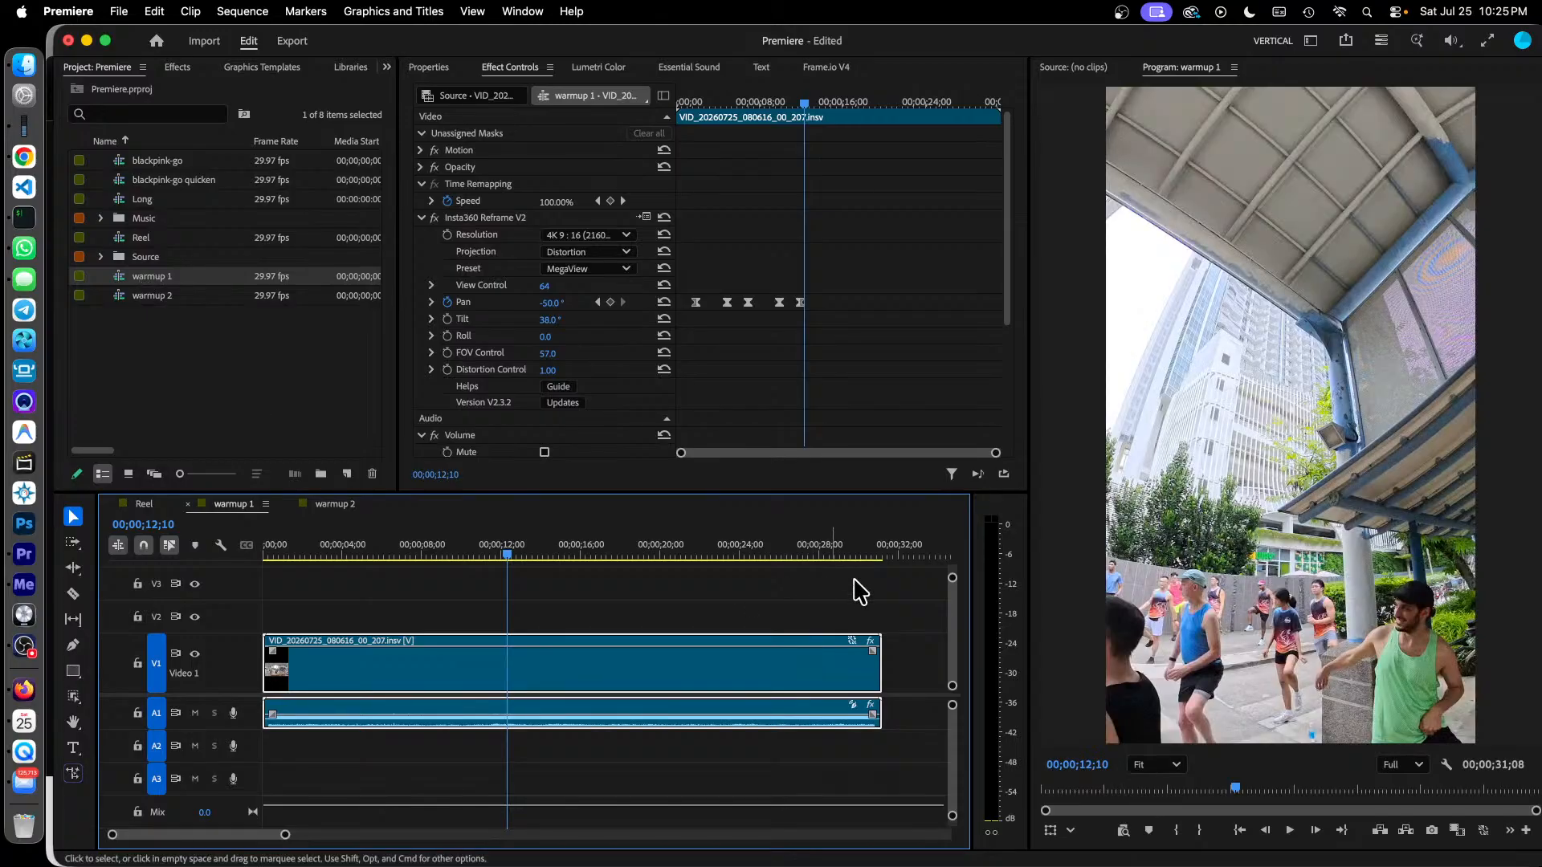
pyautogui.click(598, 302)
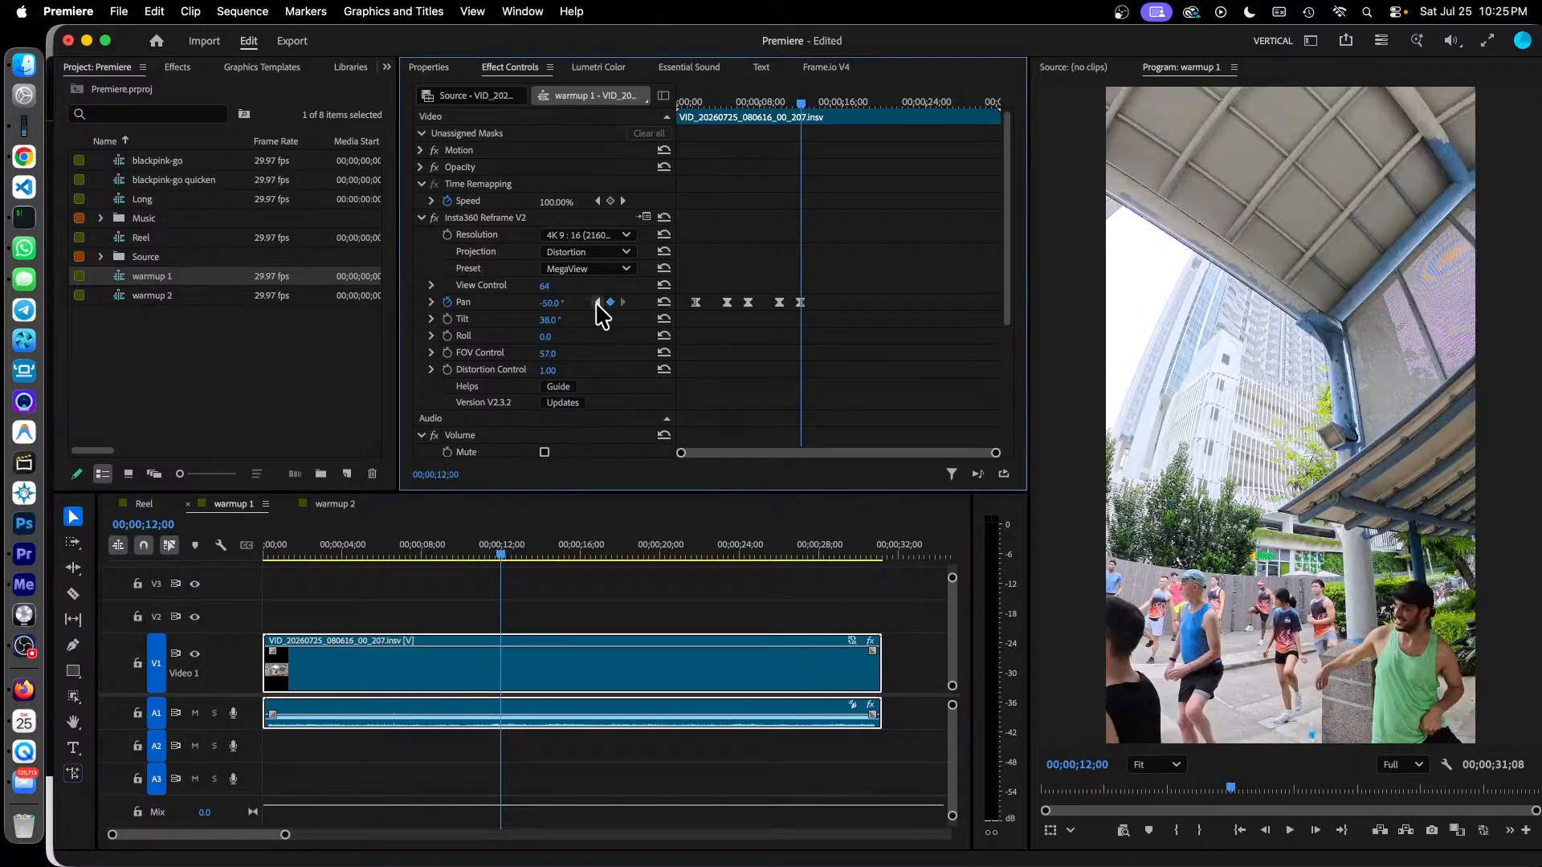
pyautogui.moveTo(879, 663); pyautogui.dragTo(498, 670)
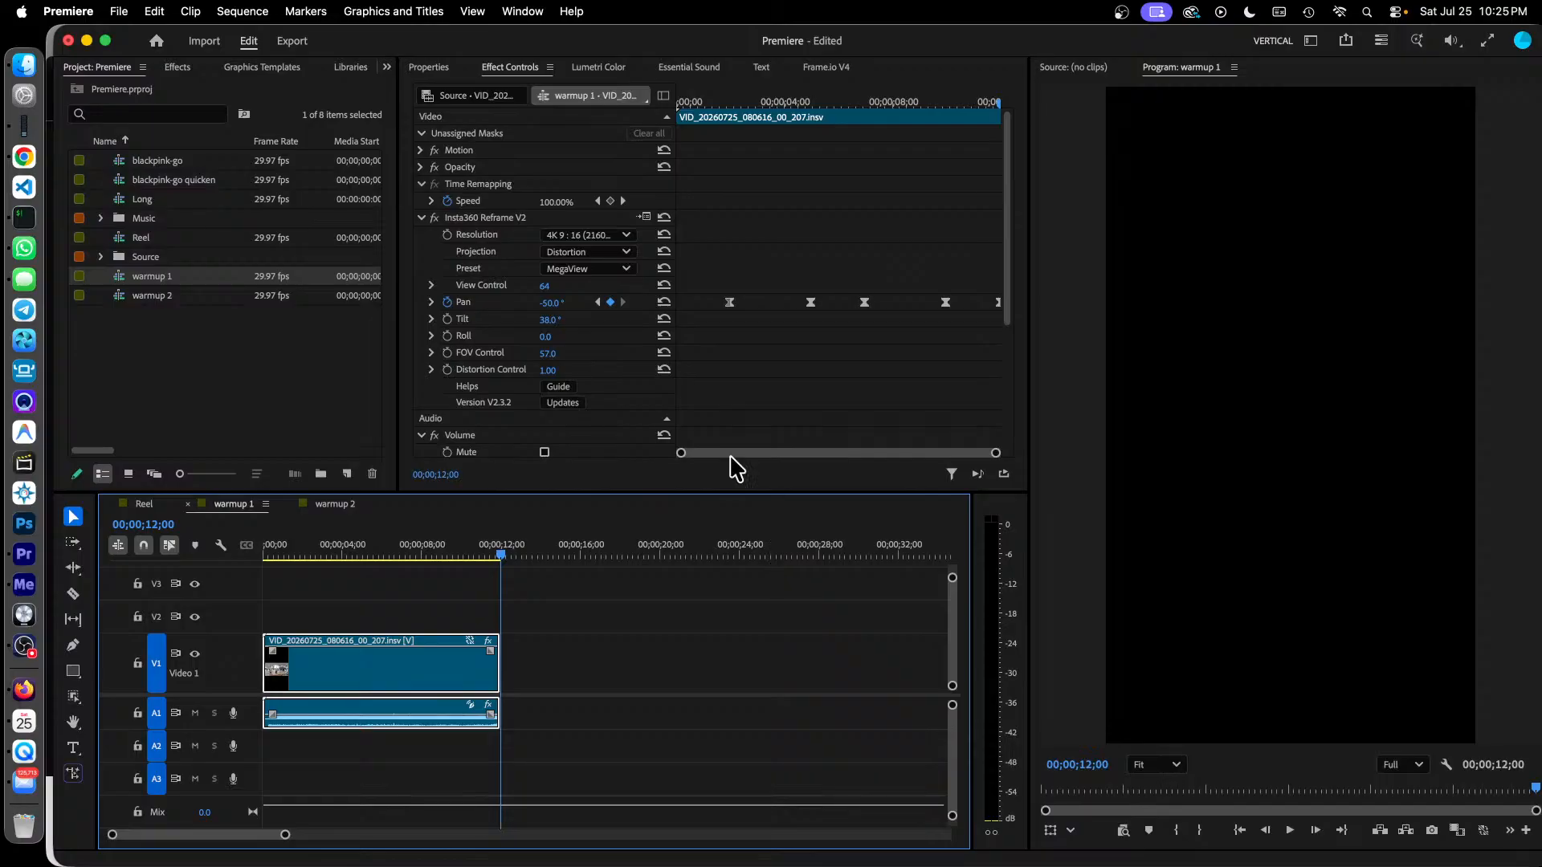
pyautogui.click(323, 382)
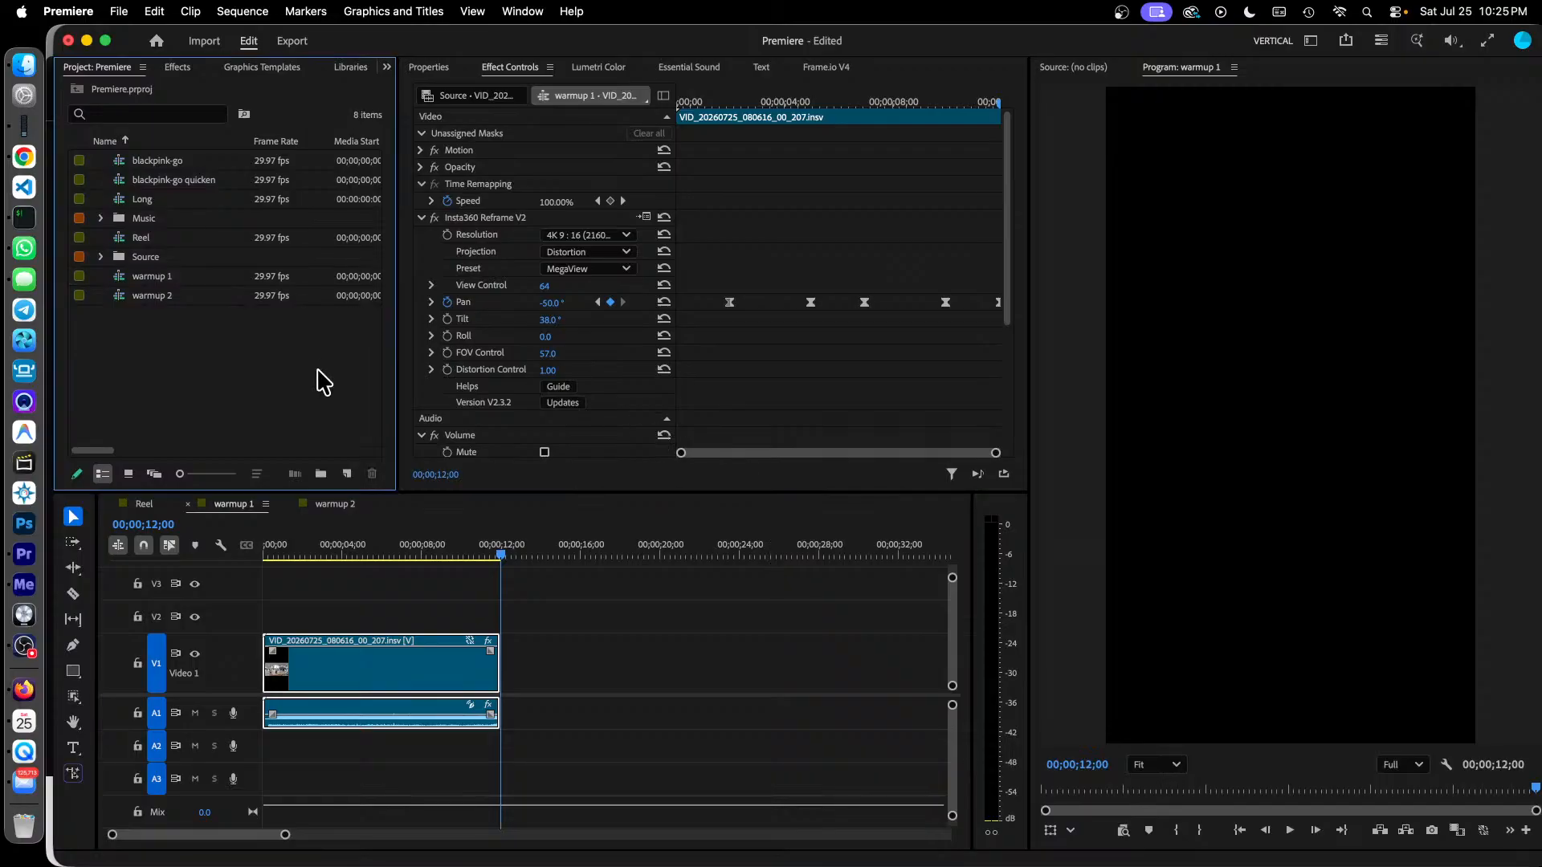
pyautogui.press('super+s')
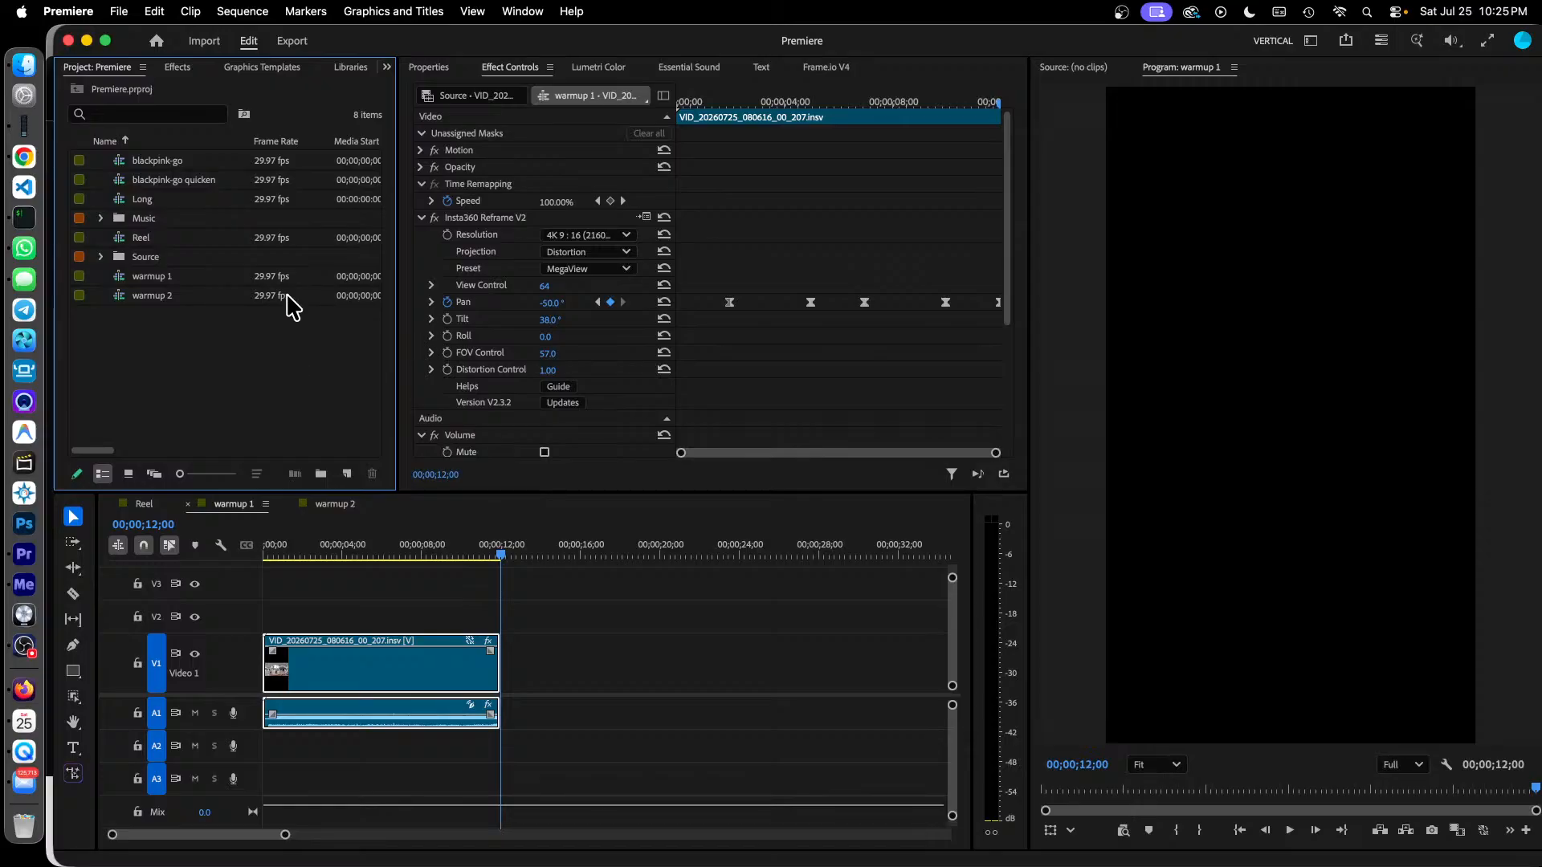
# Duplicate the warmup 2 sequence in the project, open the copy and rename it warmup 3.
pyautogui.click(139, 299)
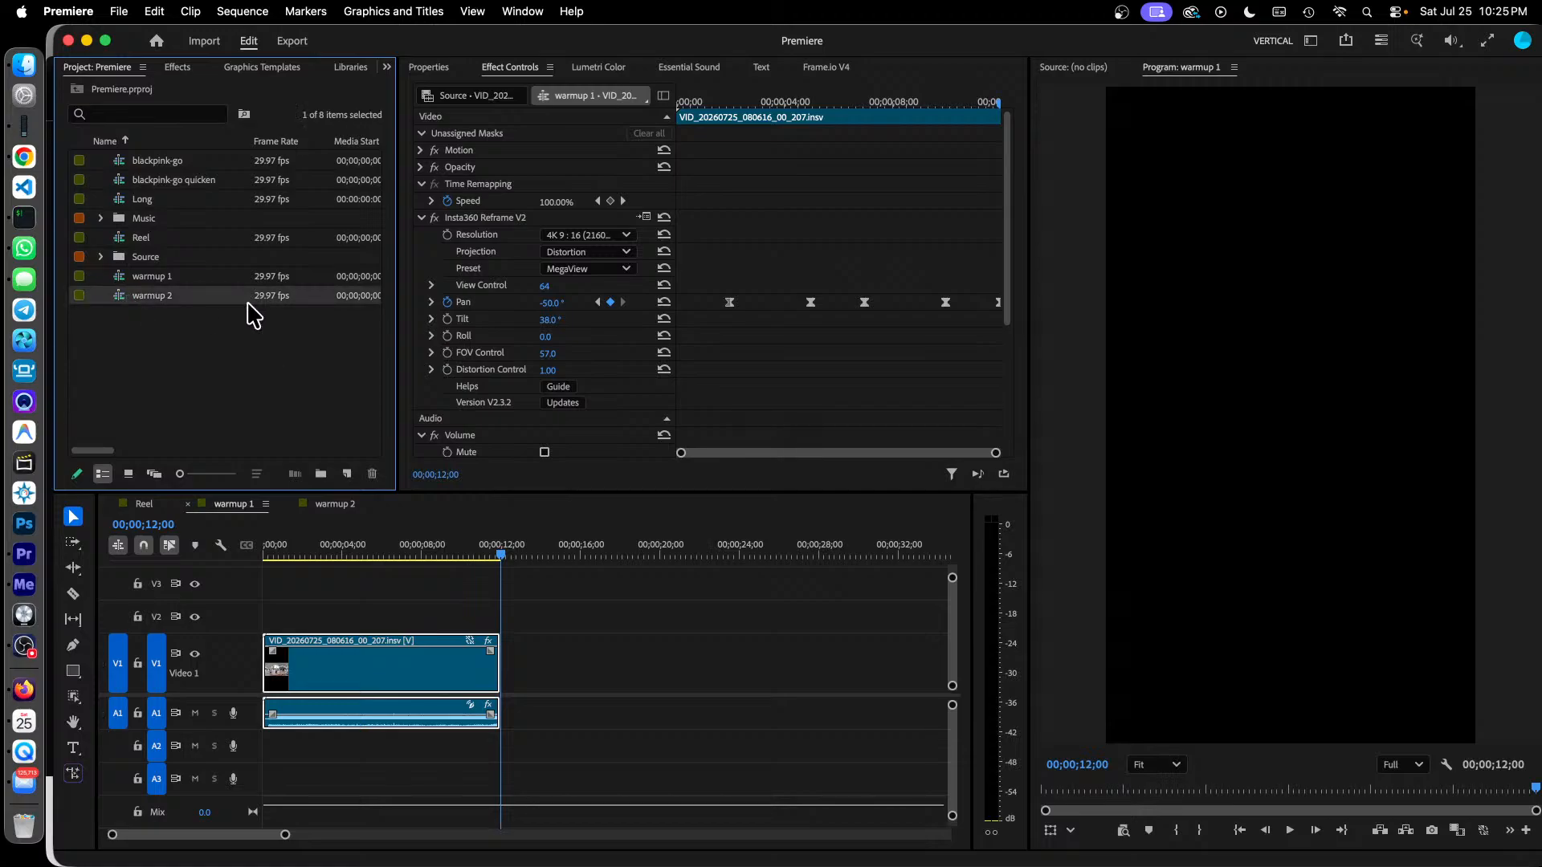
pyautogui.press('super+v')
pyautogui.doubleClick(180, 315)
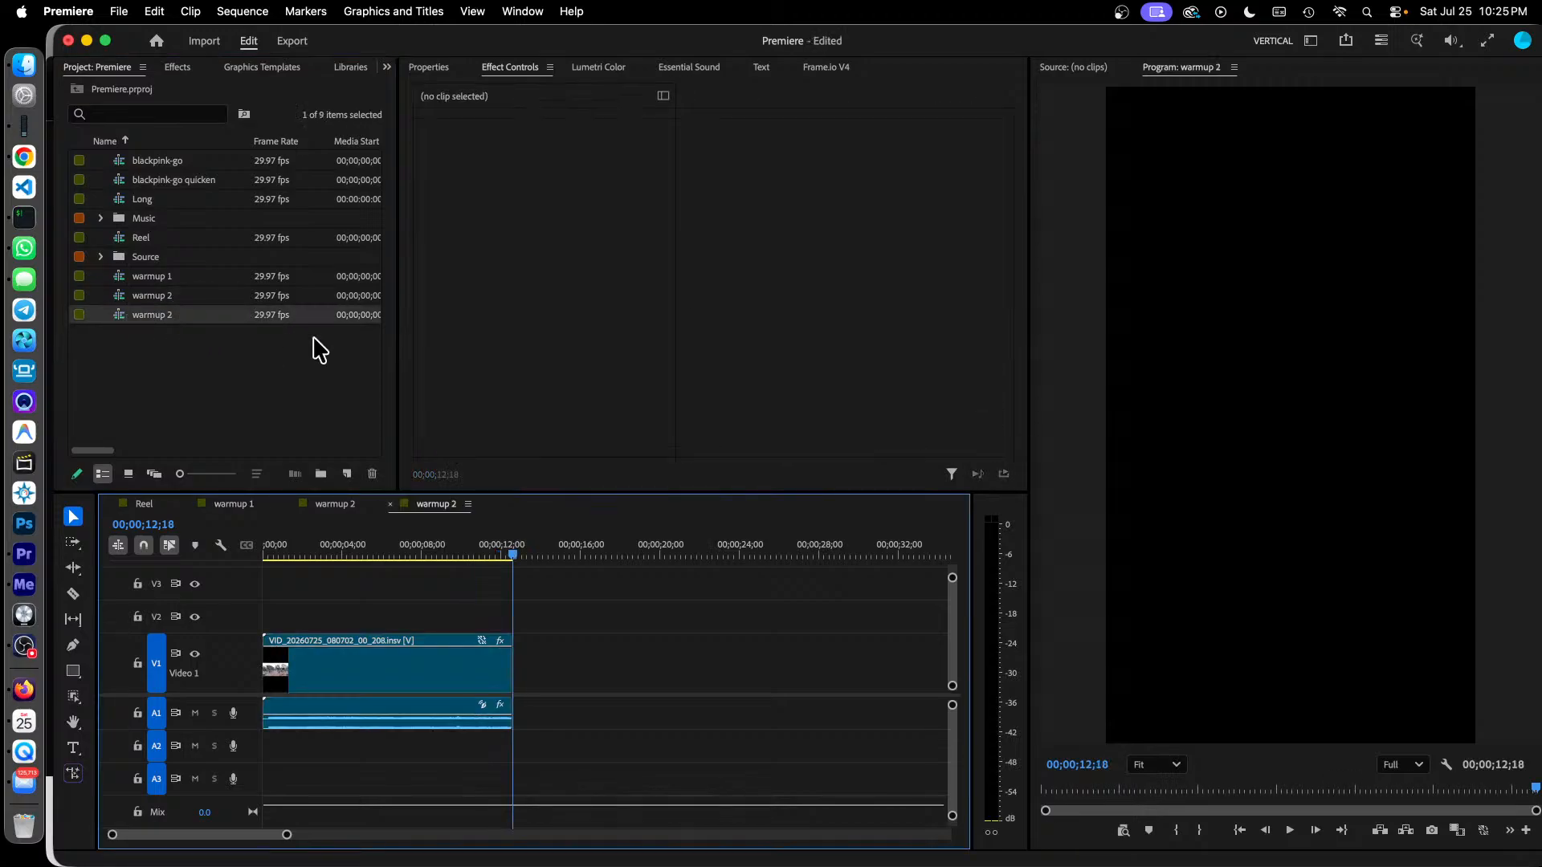
pyautogui.click(168, 314)
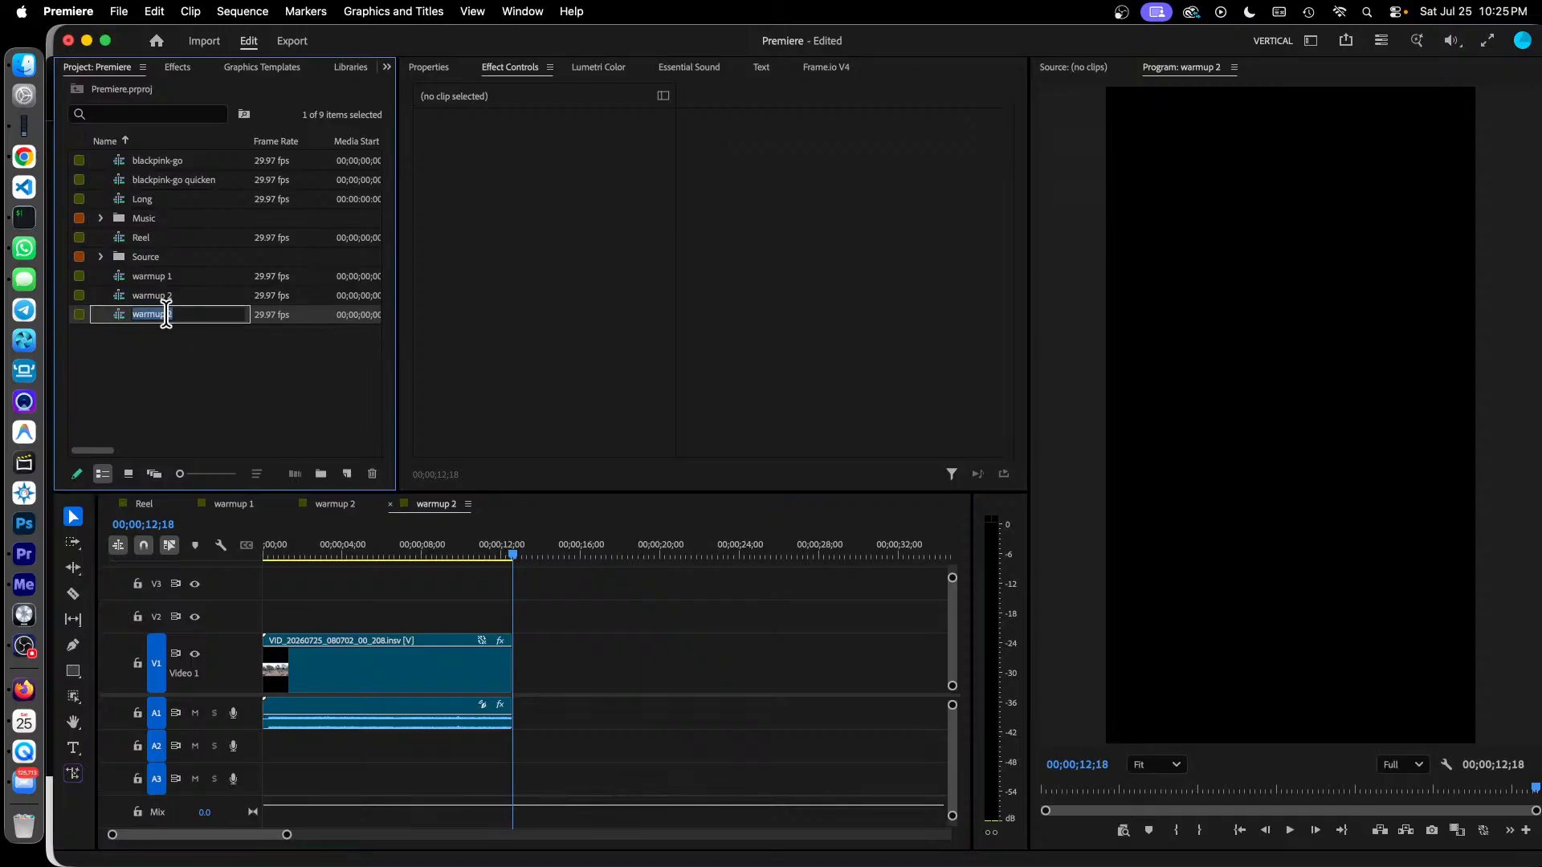
pyautogui.press('Right')
pyautogui.press('Return')
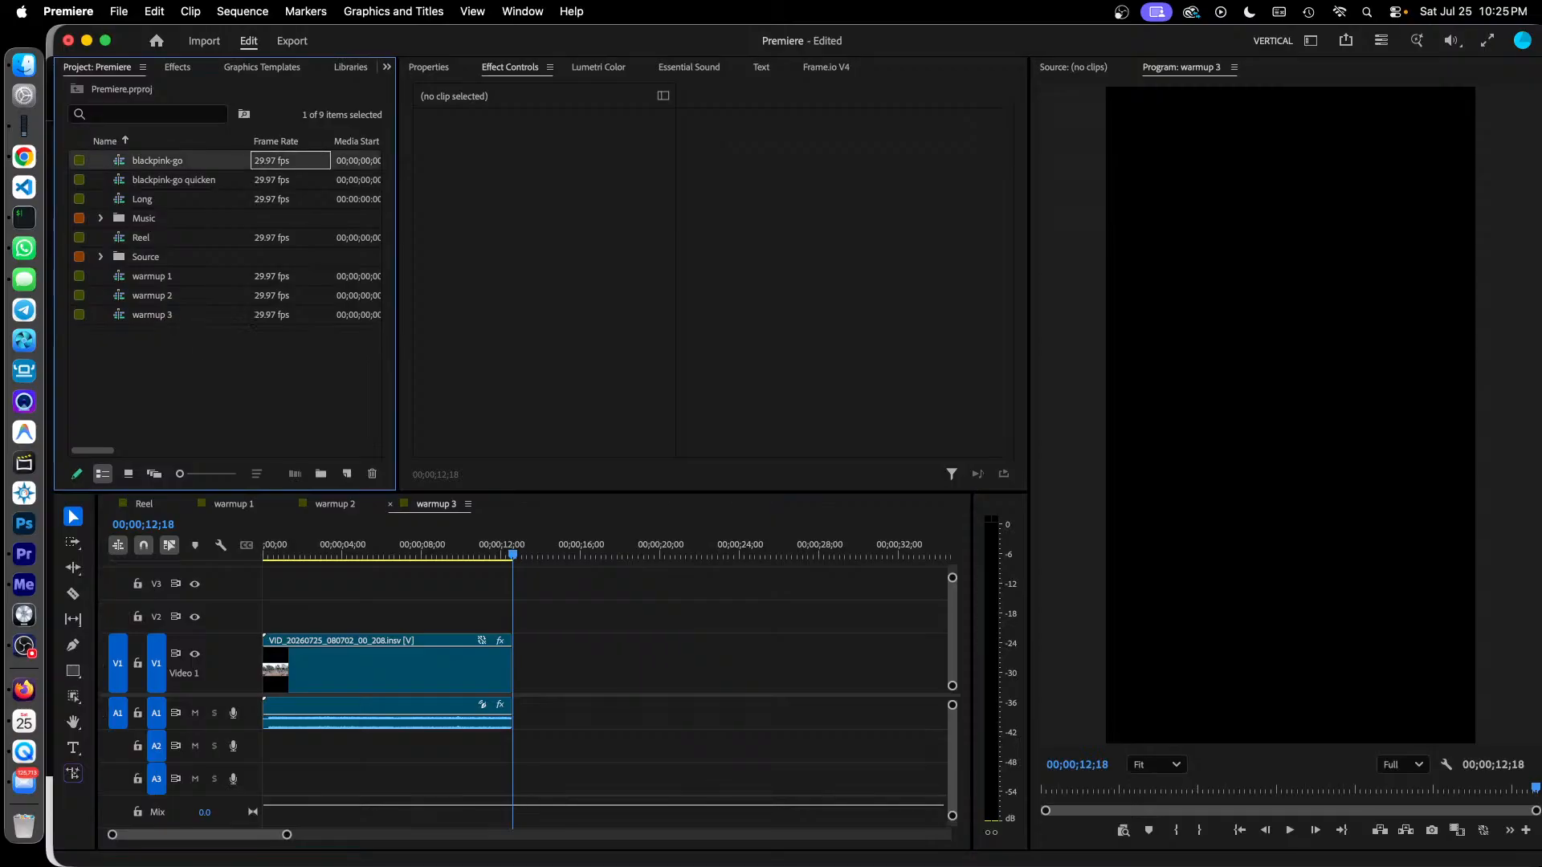
# Copy the VID_20260725_080848_00_209 clip from the Reel sequence and paste it after the existing clip in warmup 3.
pyautogui.click(150, 509)
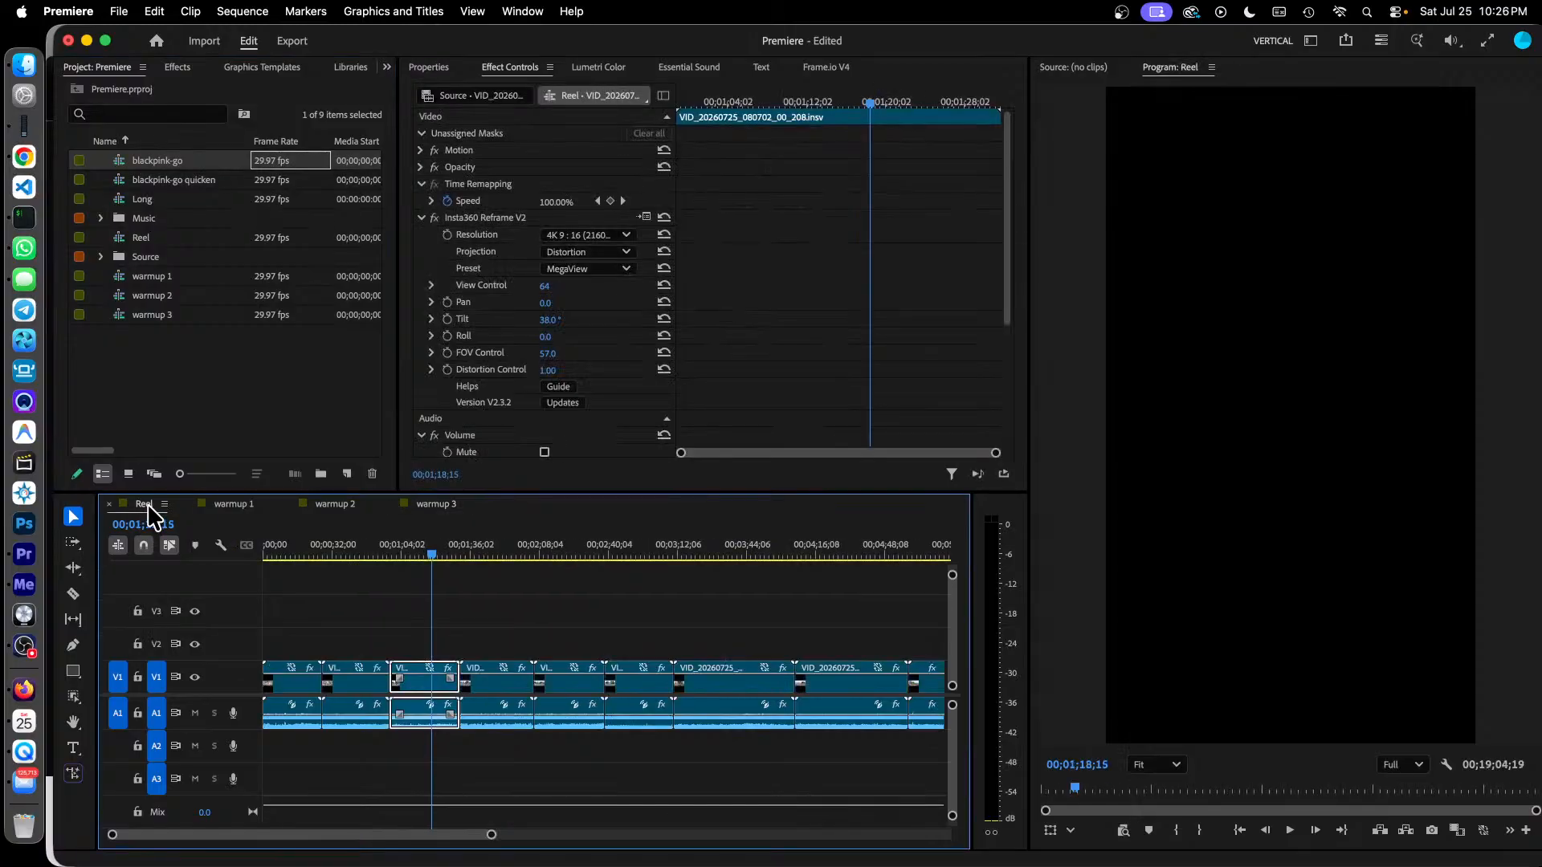
pyautogui.click(483, 680)
pyautogui.click(489, 552)
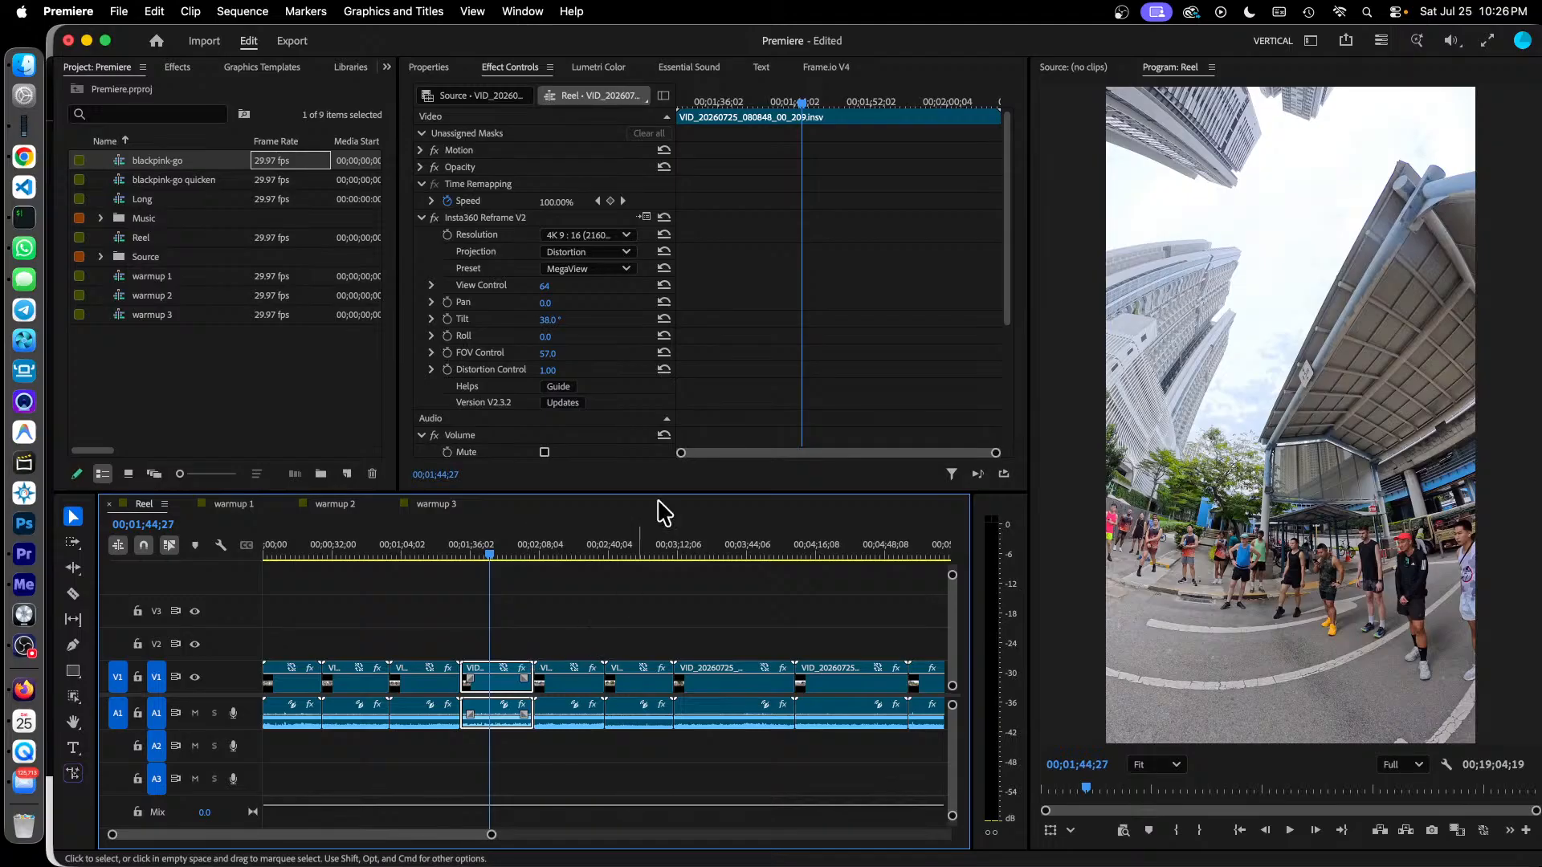
pyautogui.click(321, 433)
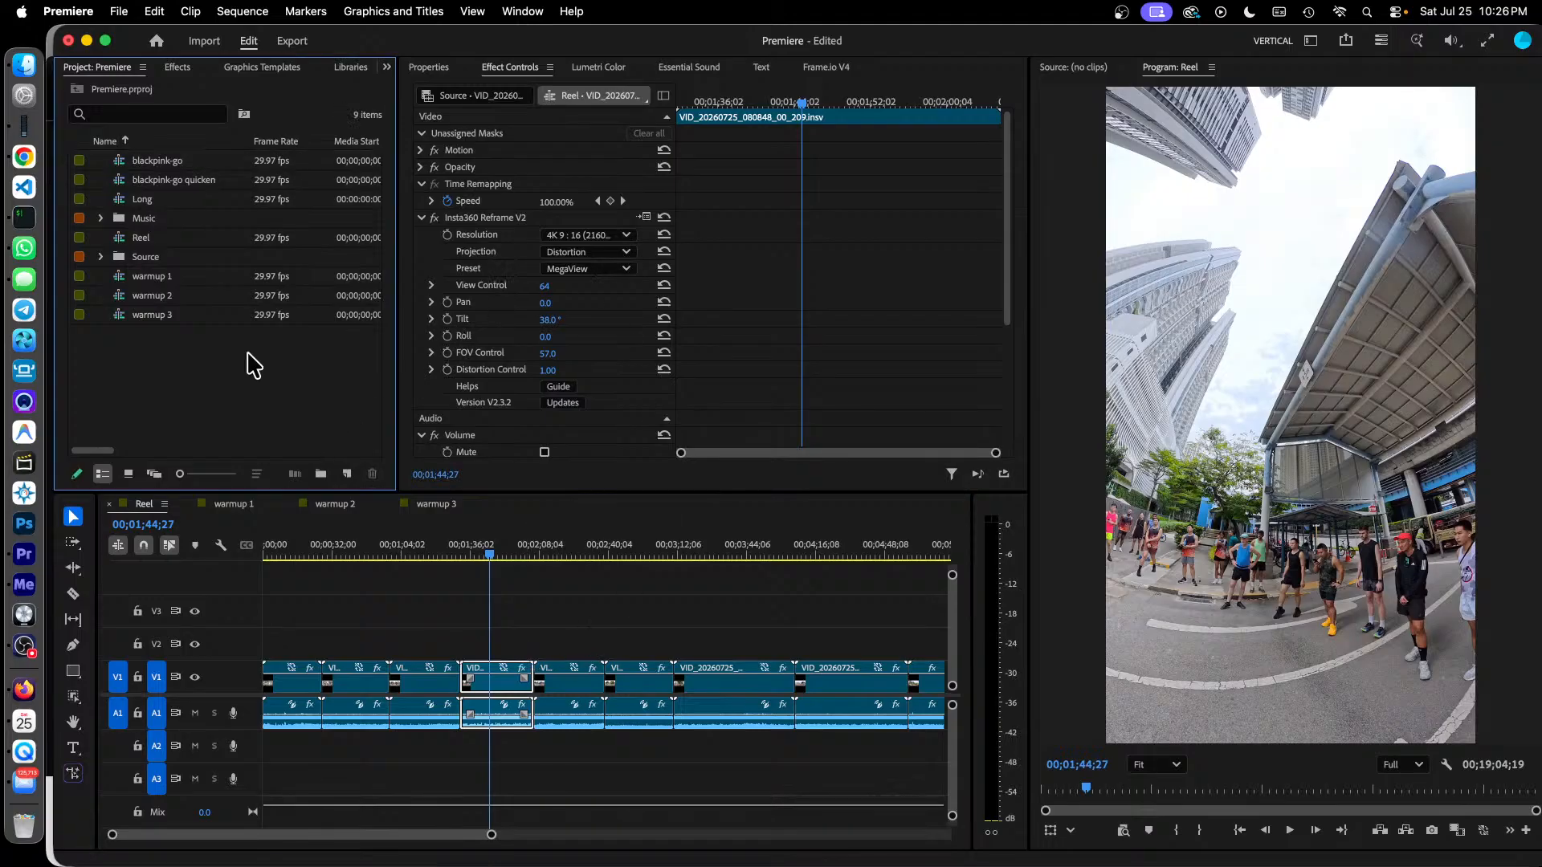
pyautogui.doubleClick(124, 317)
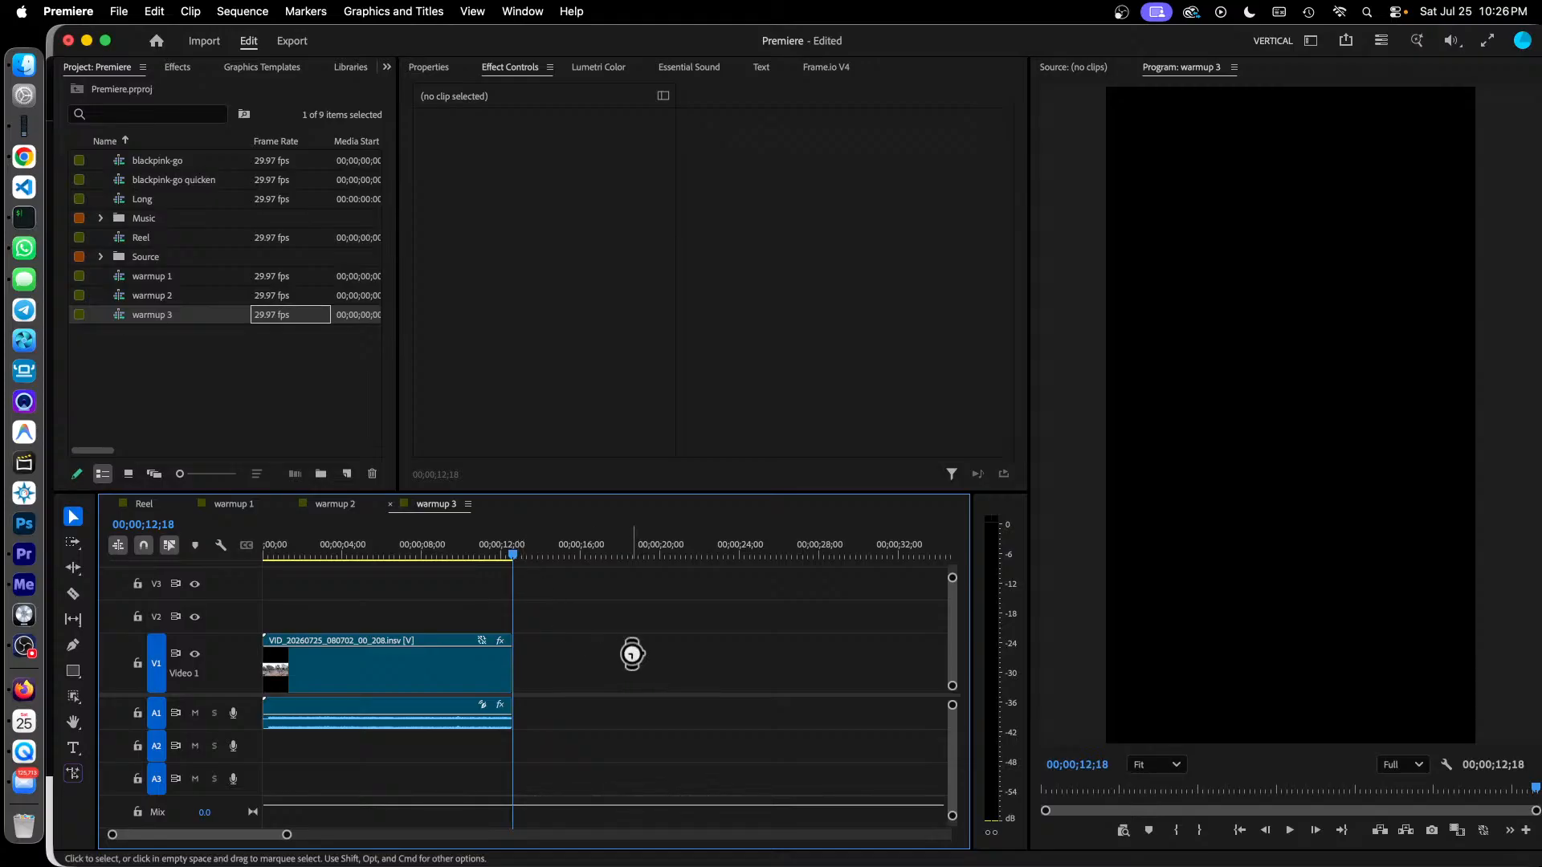
pyautogui.press('super+v')
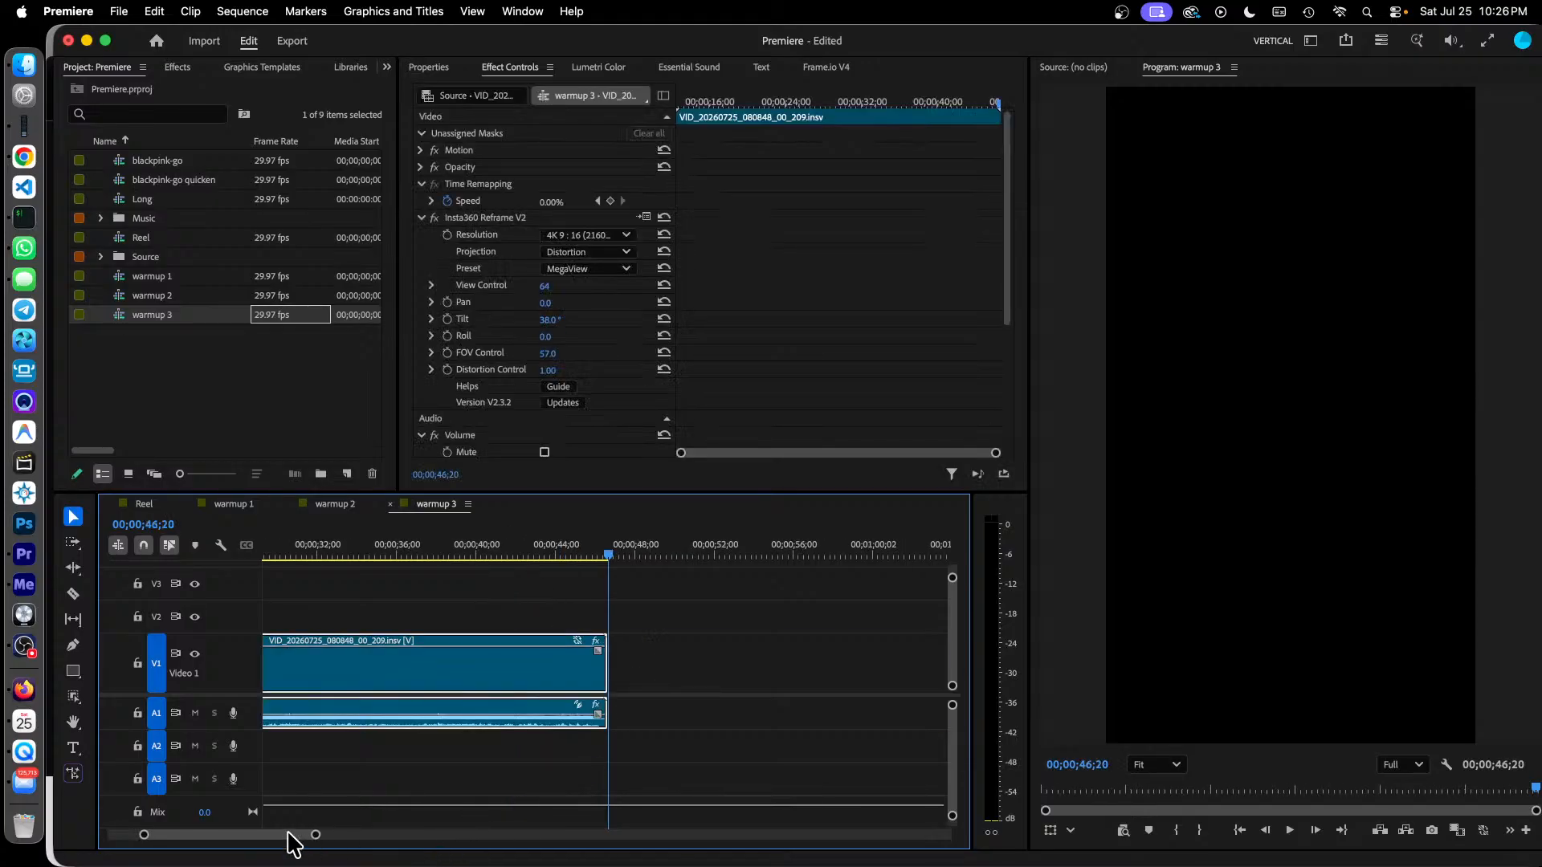
# Copy the first clip's attributes and paste them onto the VID_20260725_080848_00_209 clip with Scale Attribute Times, Motion and Insta360 Reframe V2 enabled.
pyautogui.moveTo(292, 836); pyautogui.dragTo(213, 840)
pyautogui.click(413, 683)
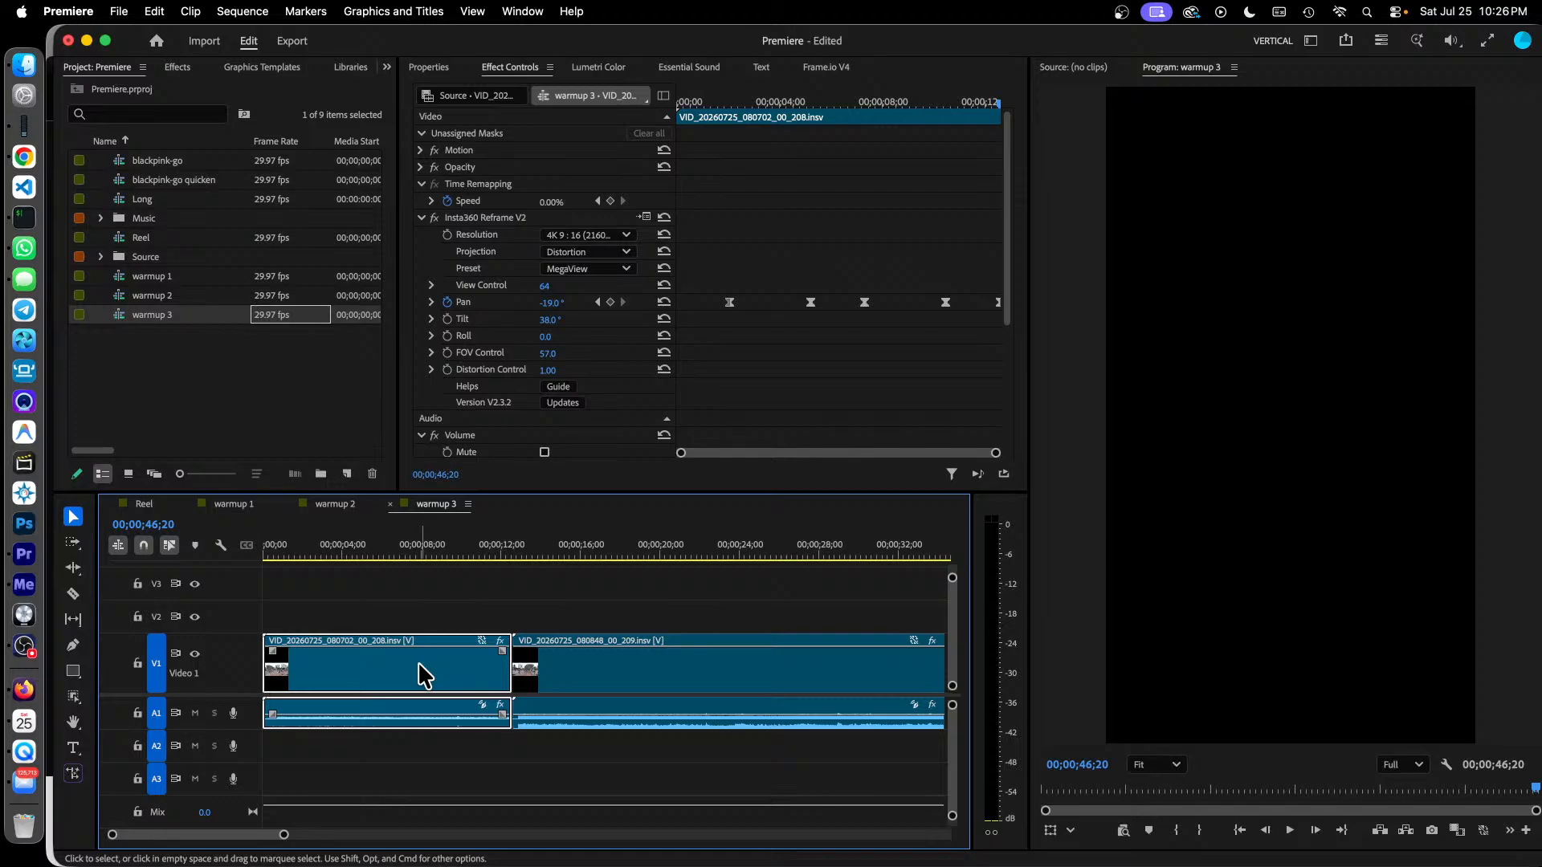
pyautogui.rightClick(423, 676)
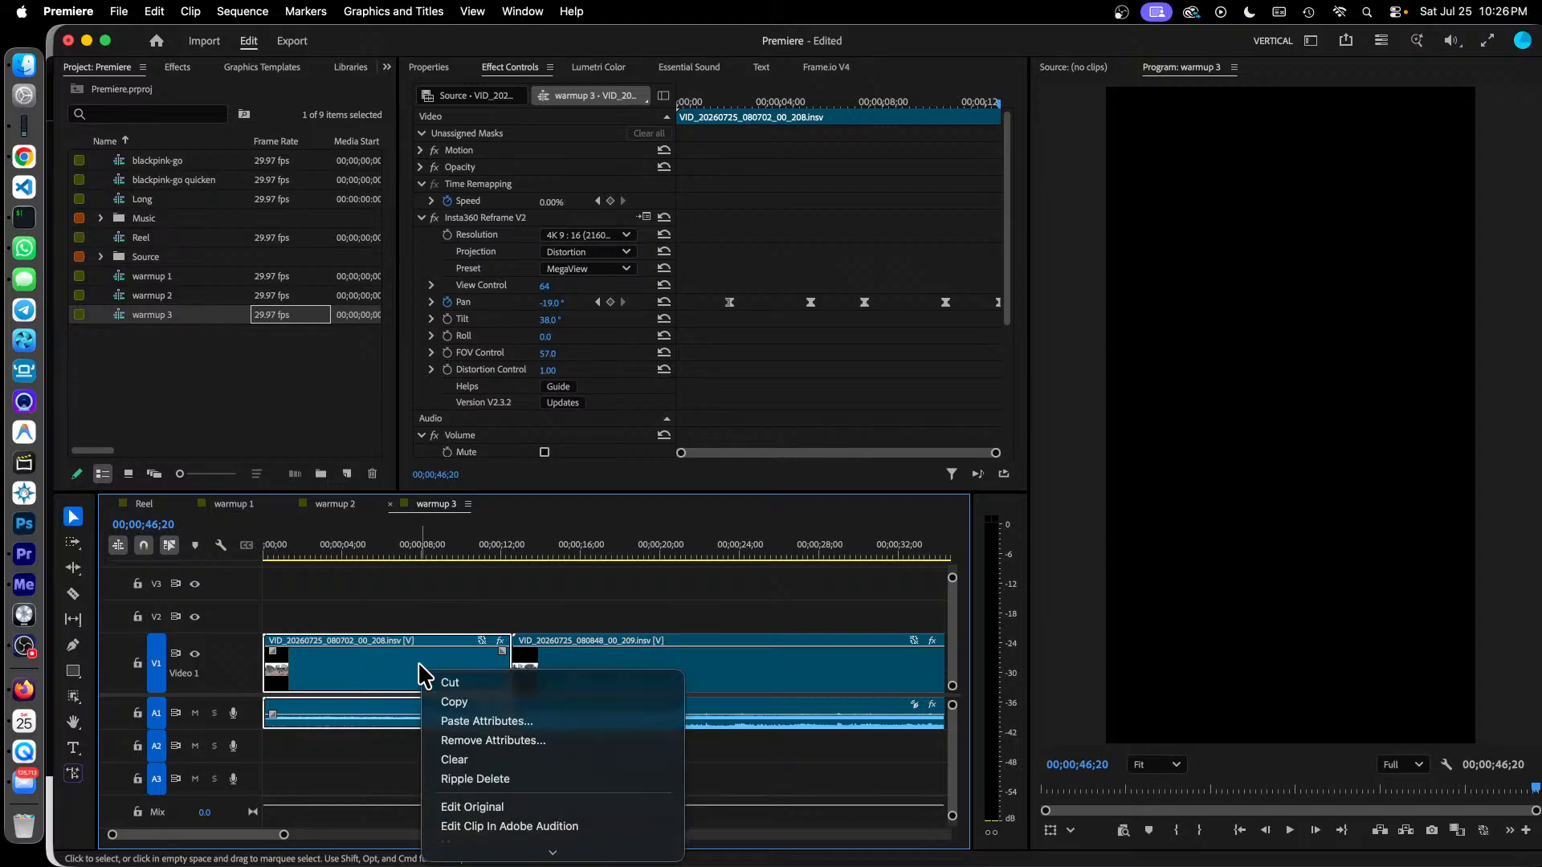
pyautogui.click(509, 704)
pyautogui.click(625, 665)
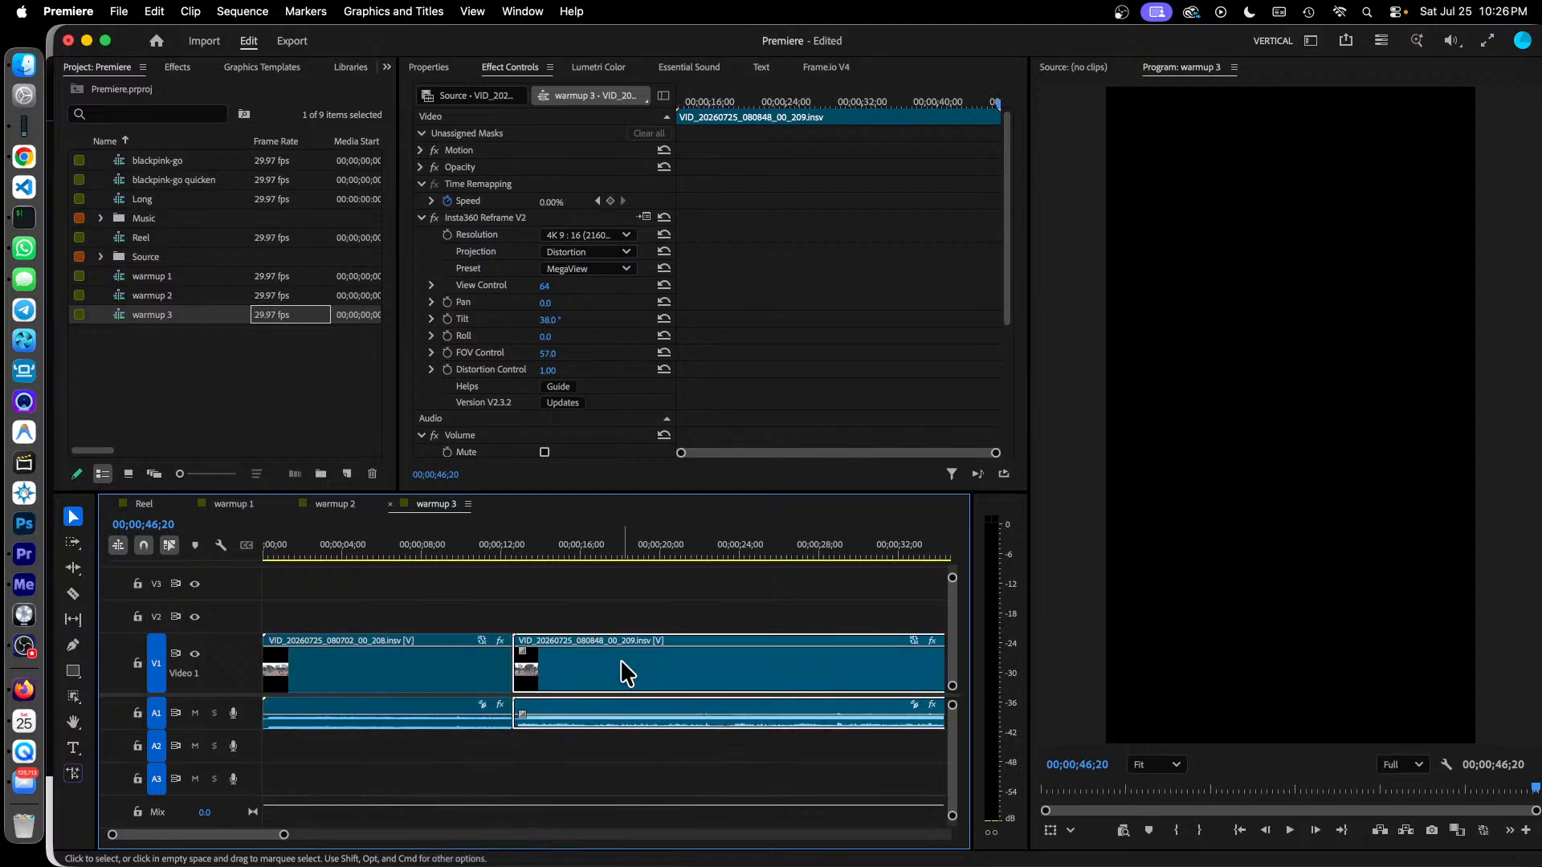
pyautogui.rightClick(620, 659)
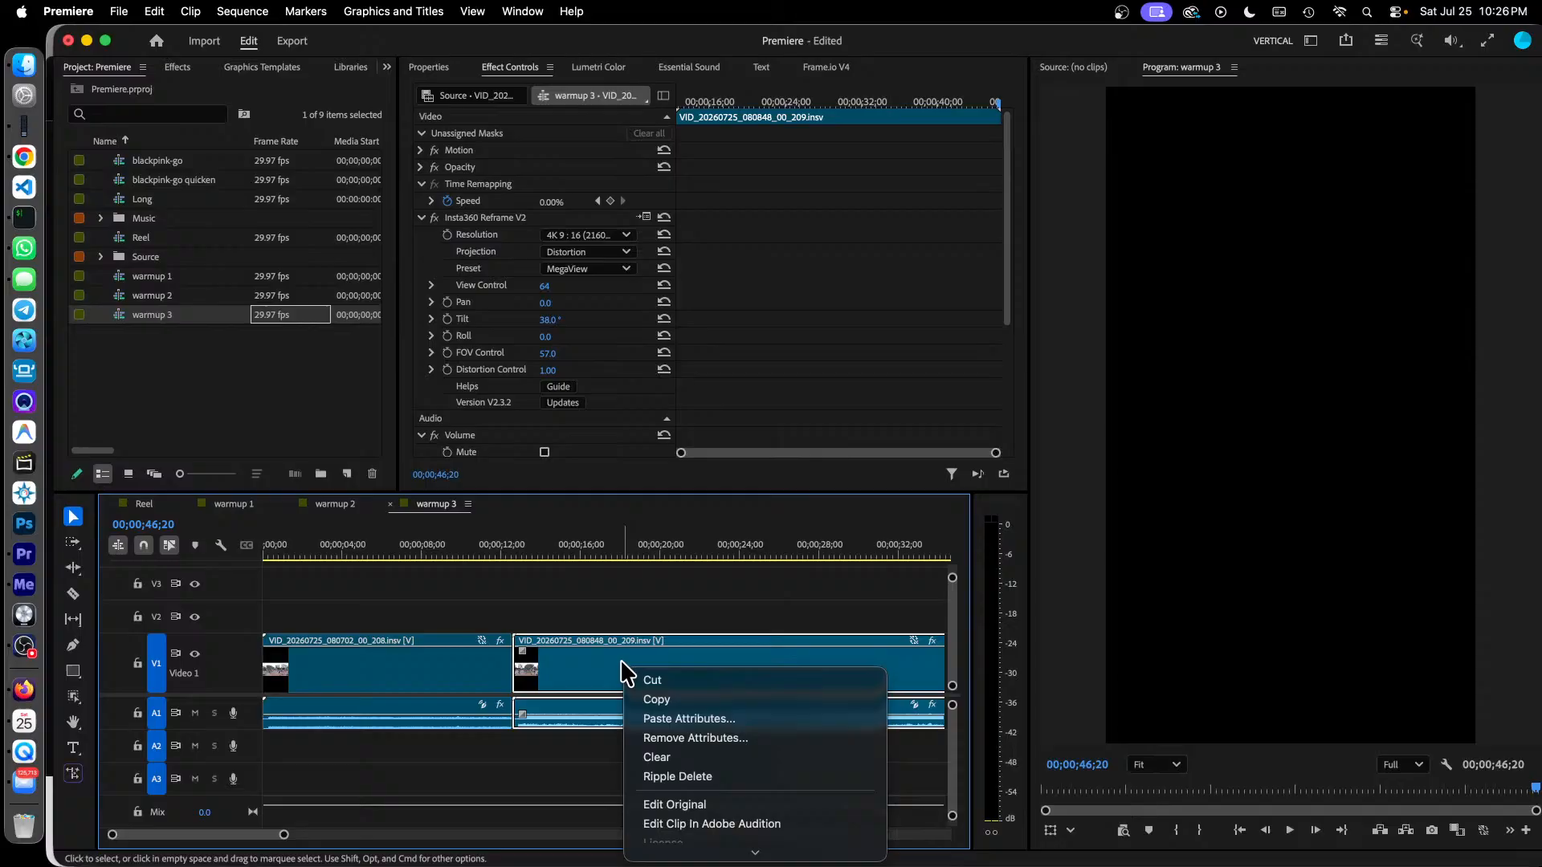
pyautogui.click(732, 718)
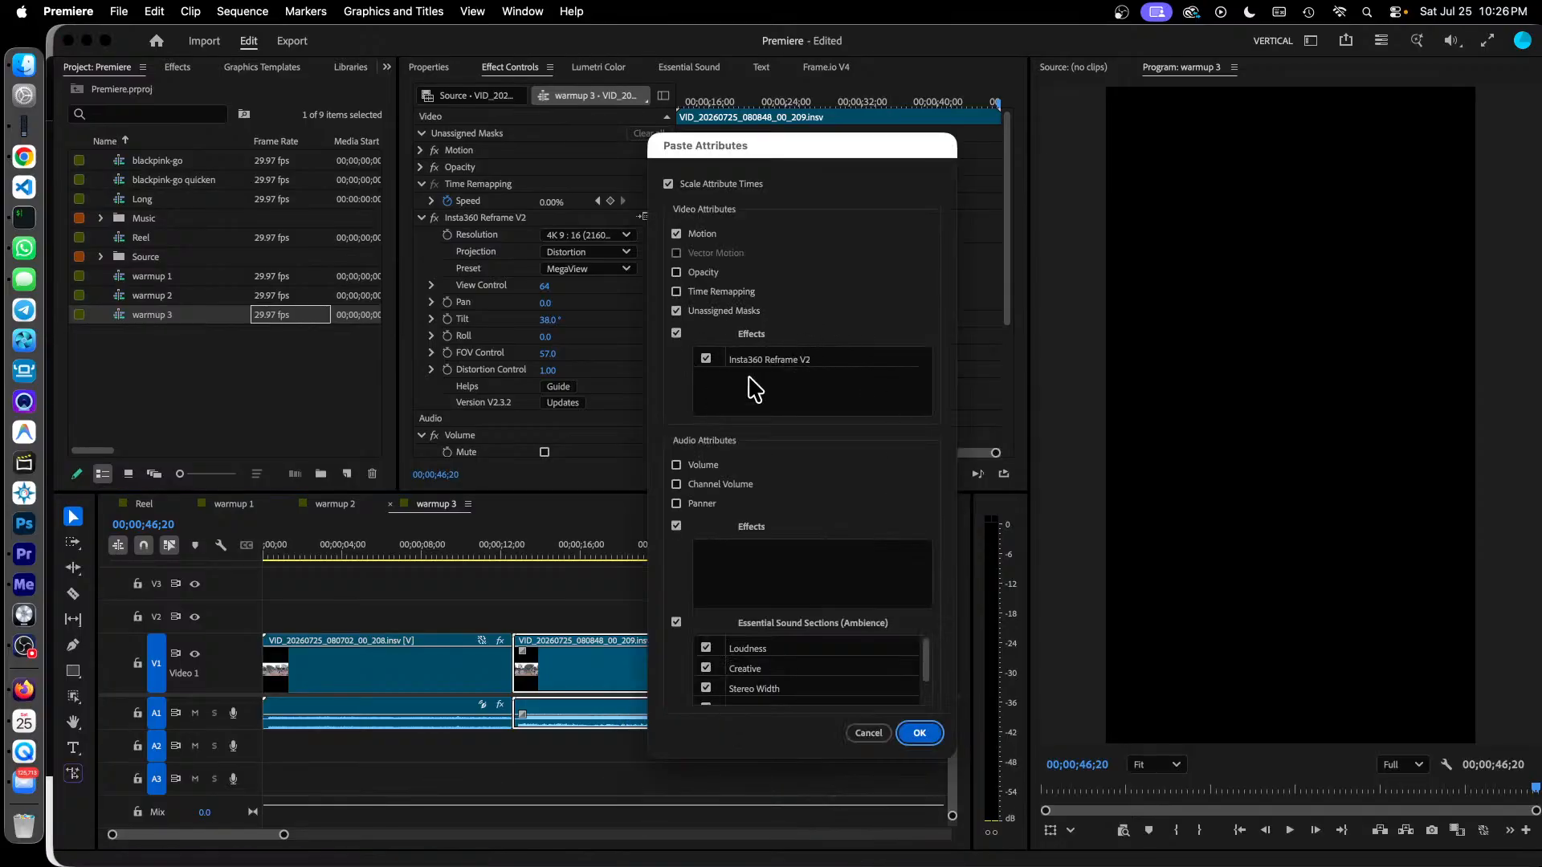
pyautogui.click(920, 733)
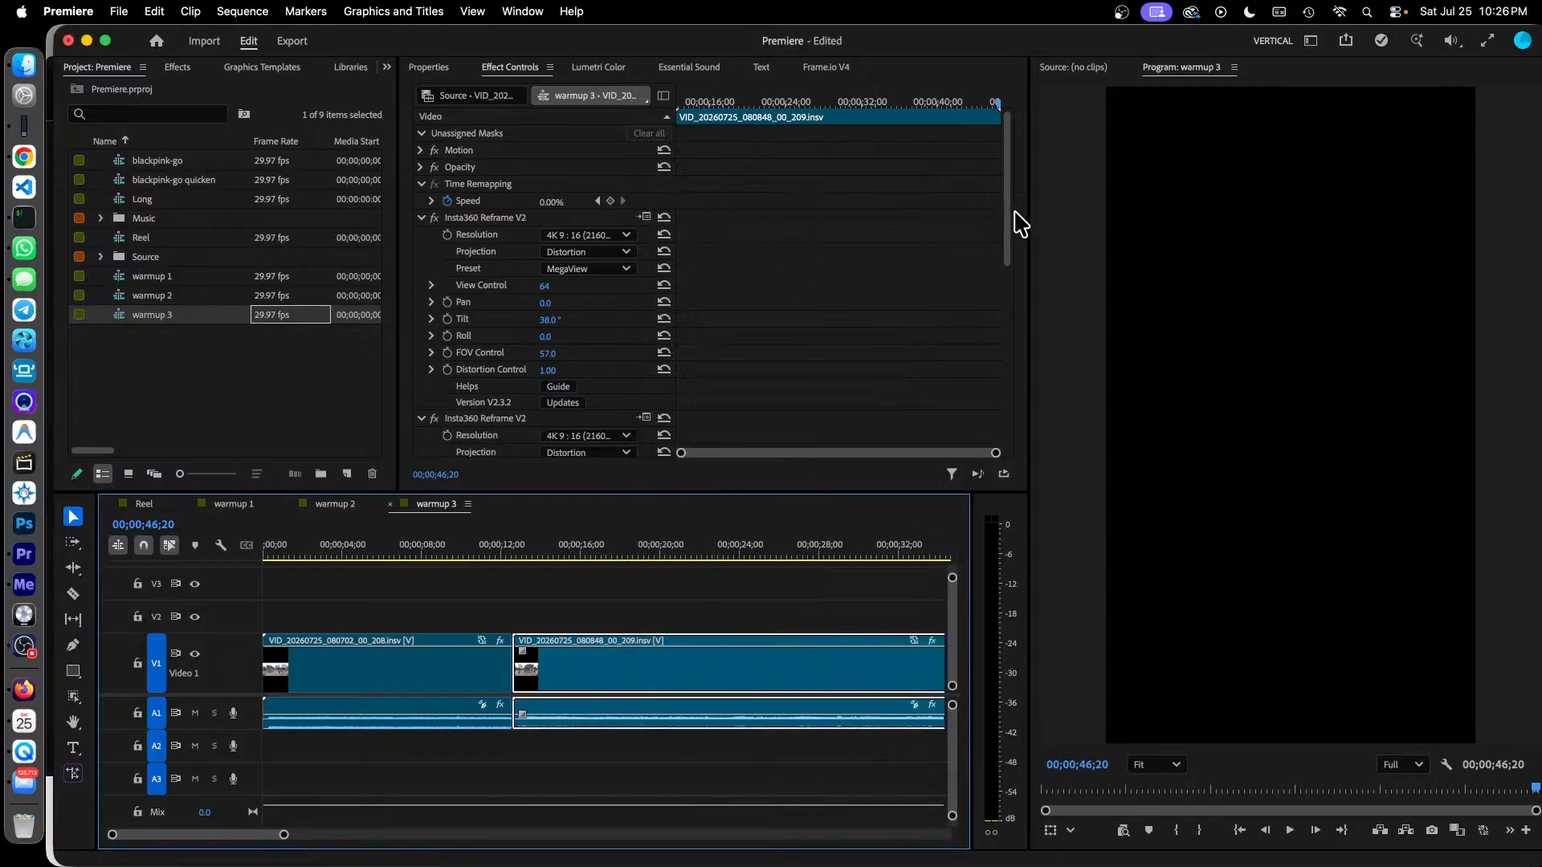
# Remove the un-keyframed Insta360 Reframe V2 effect from the pasted clip, keeping the one with Pan keyframes.
pyautogui.scroll(-3, 1009, 233)
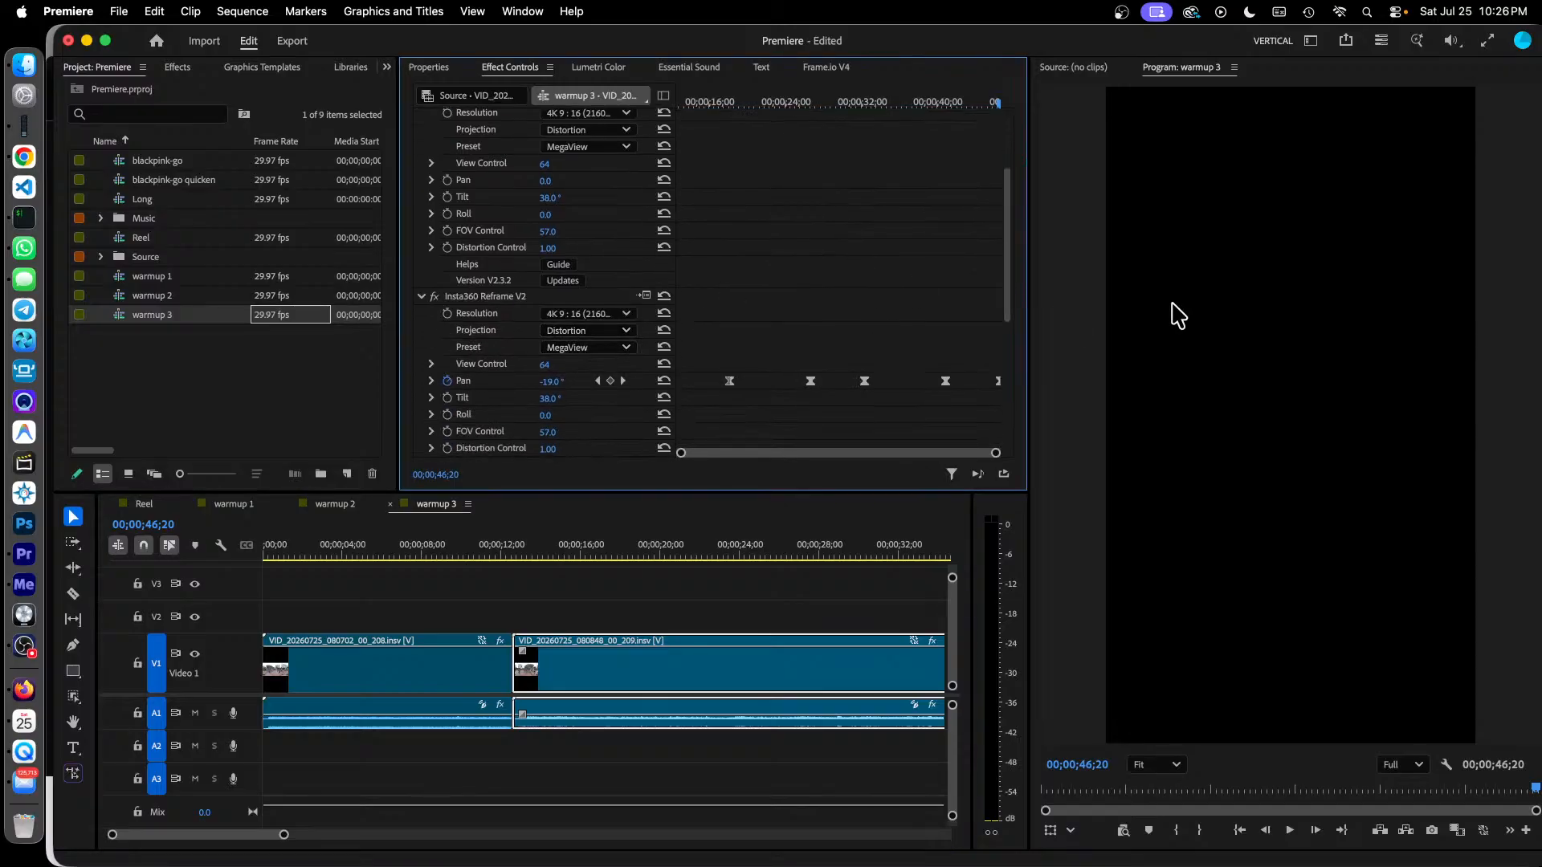
pyautogui.moveTo(1009, 317); pyautogui.dragTo(1010, 241)
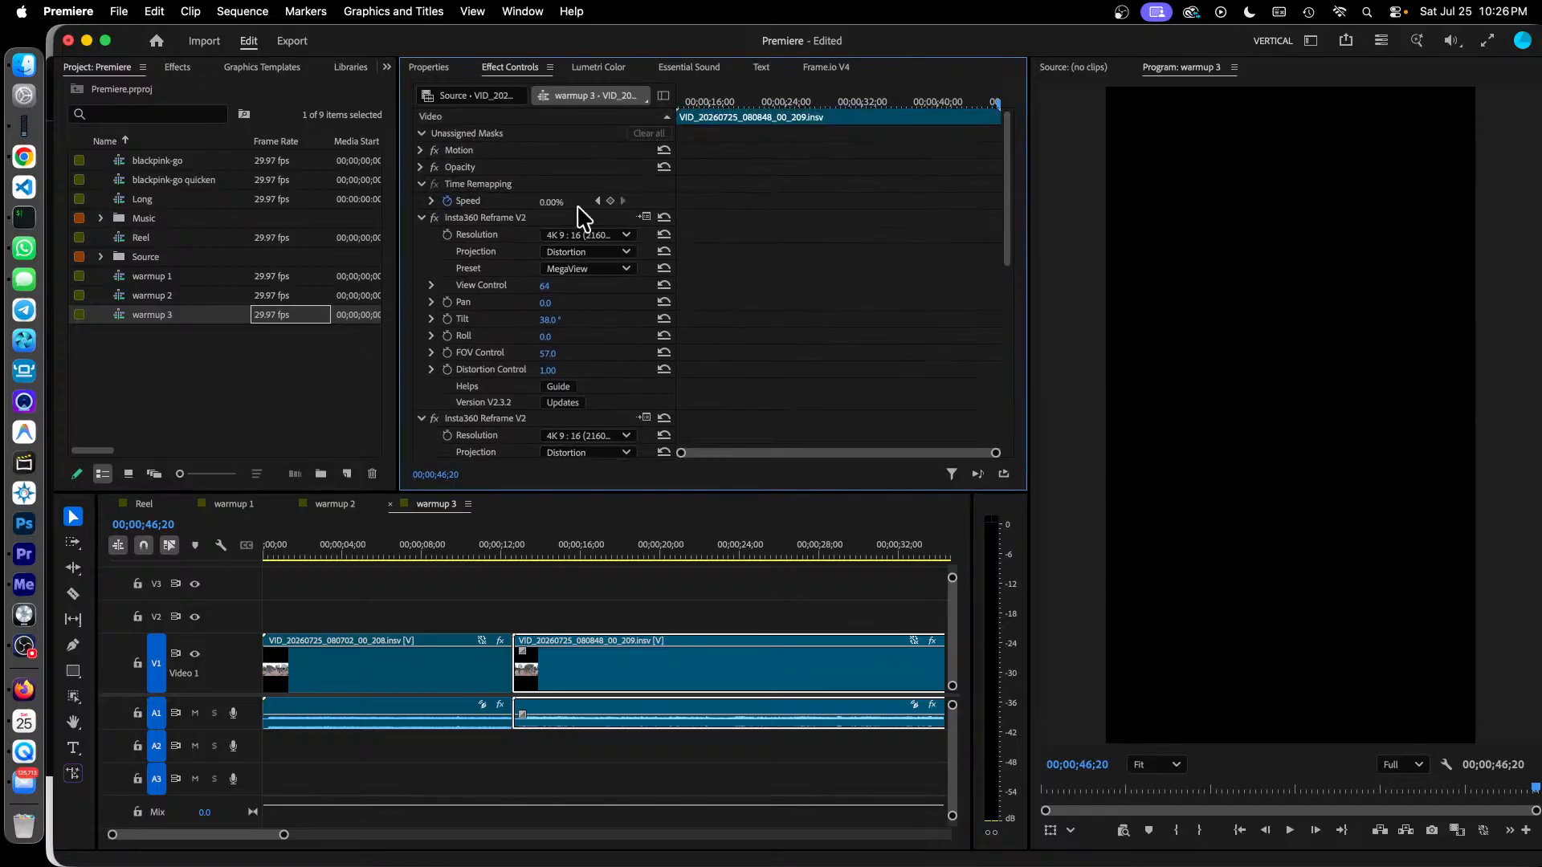
pyautogui.rightClick(493, 218)
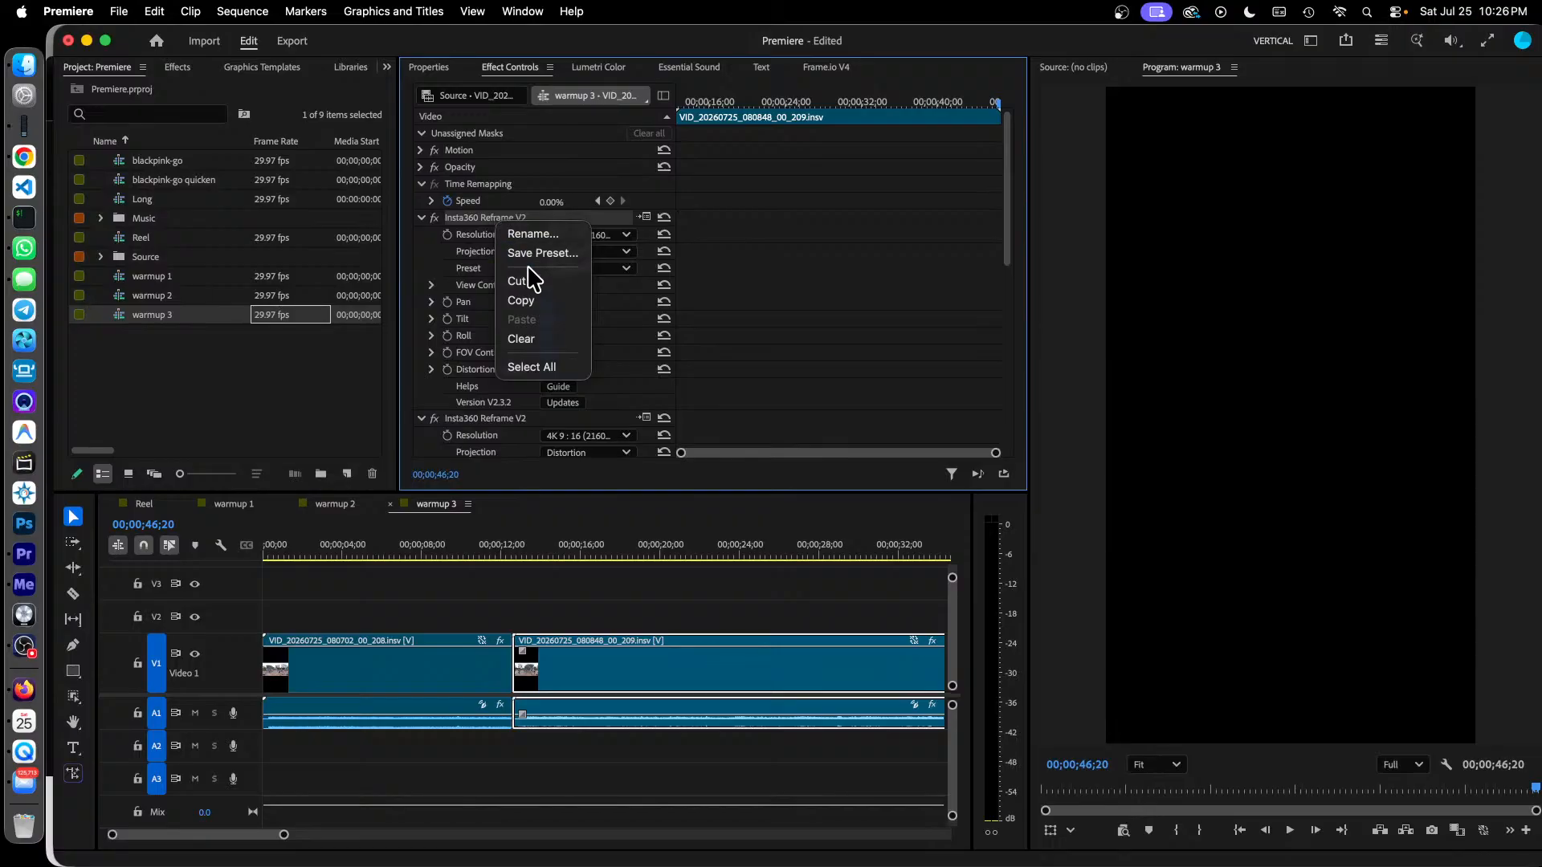
pyautogui.click(550, 341)
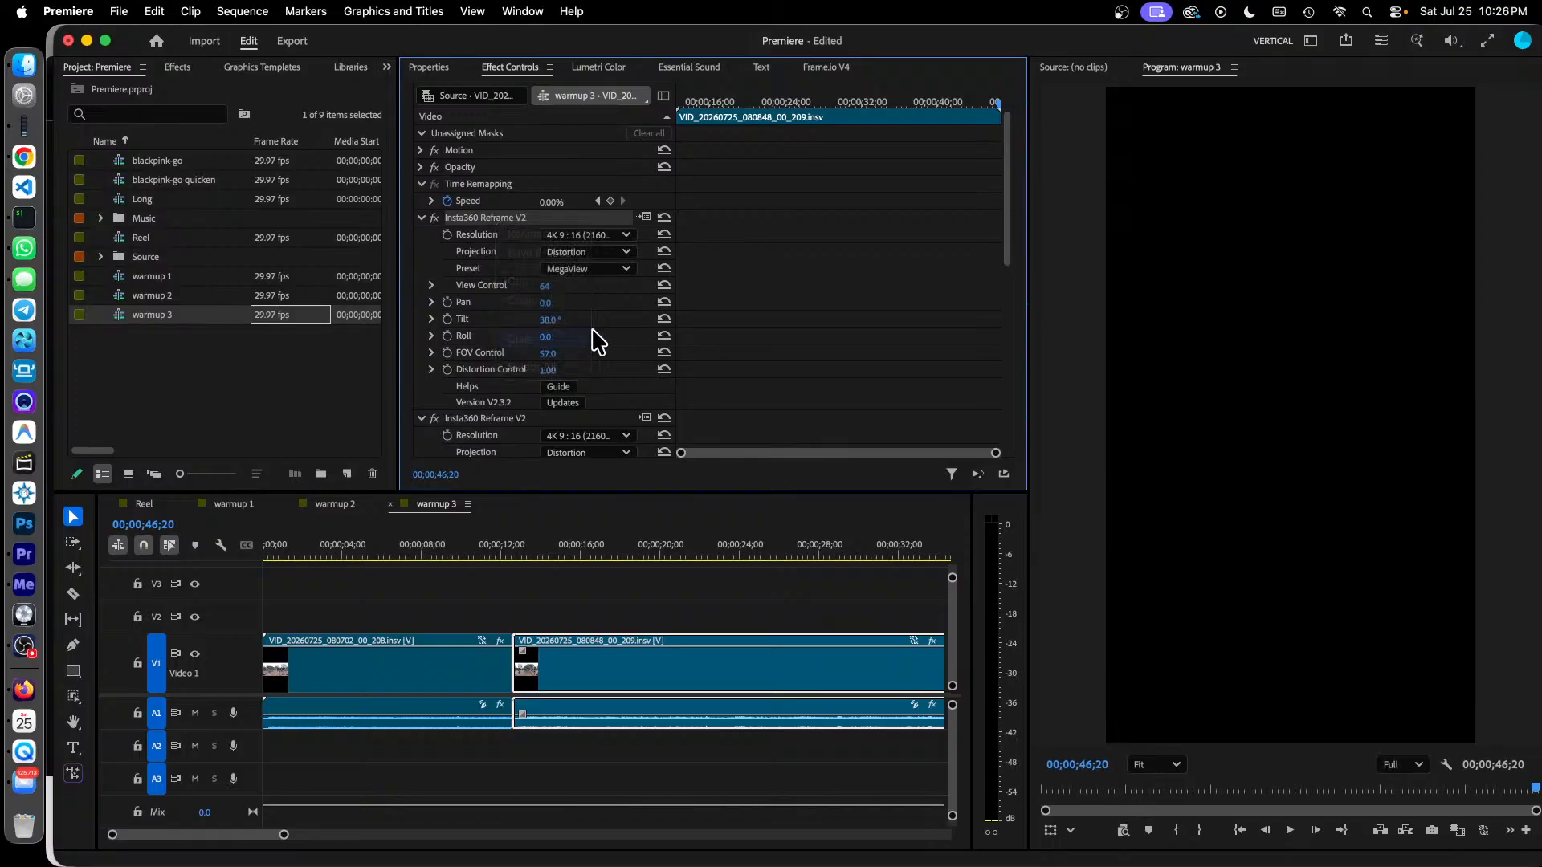
# Ripple delete the VID_20260725_080702_00_208 clip from warmup 3 and select the remaining clip.
pyautogui.click(561, 550)
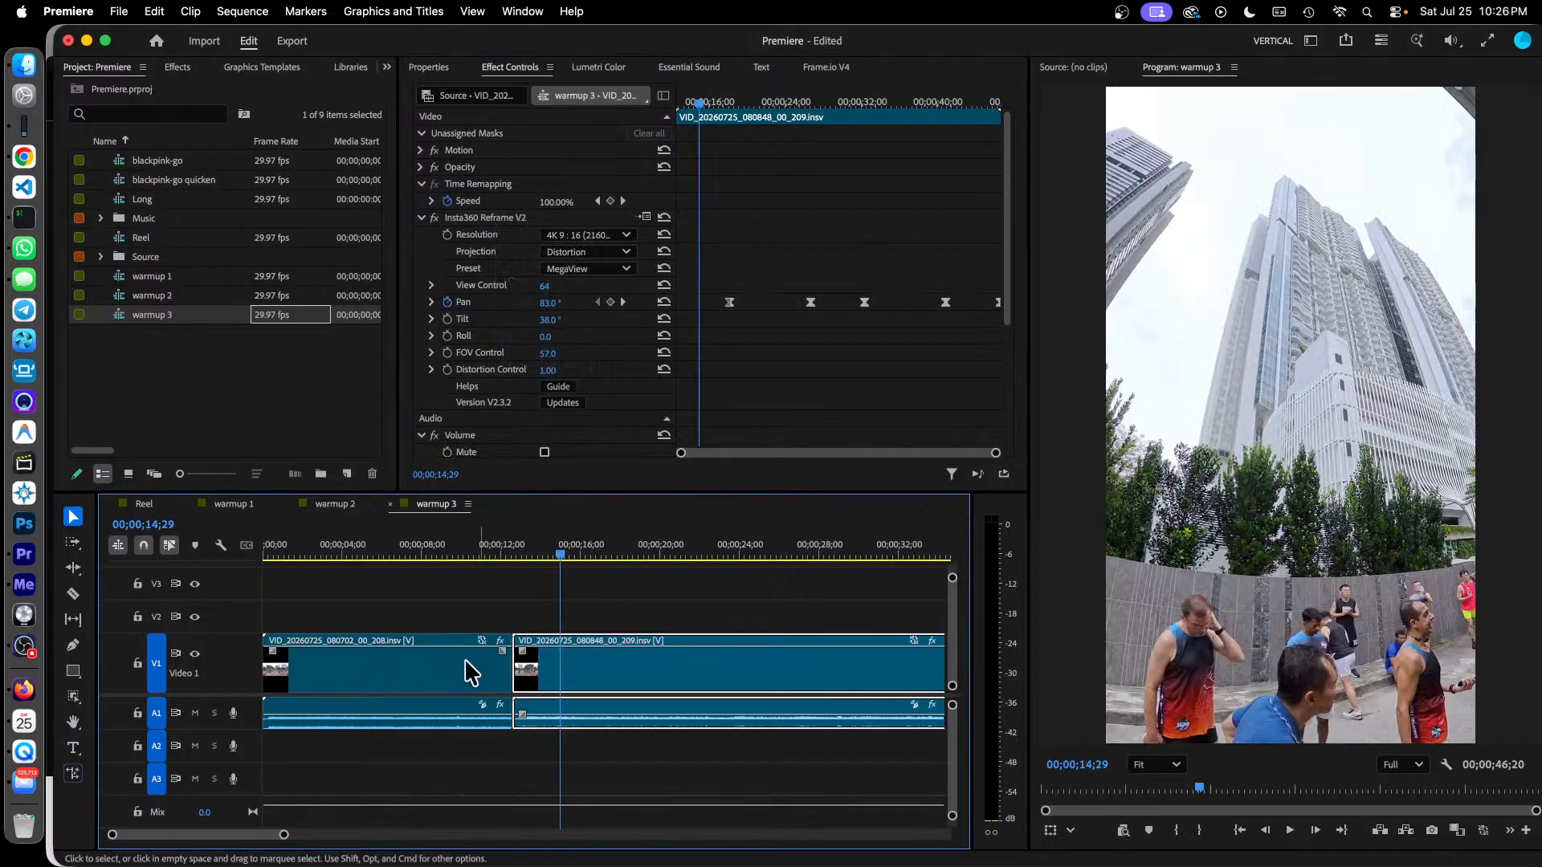
pyautogui.rightClick(415, 668)
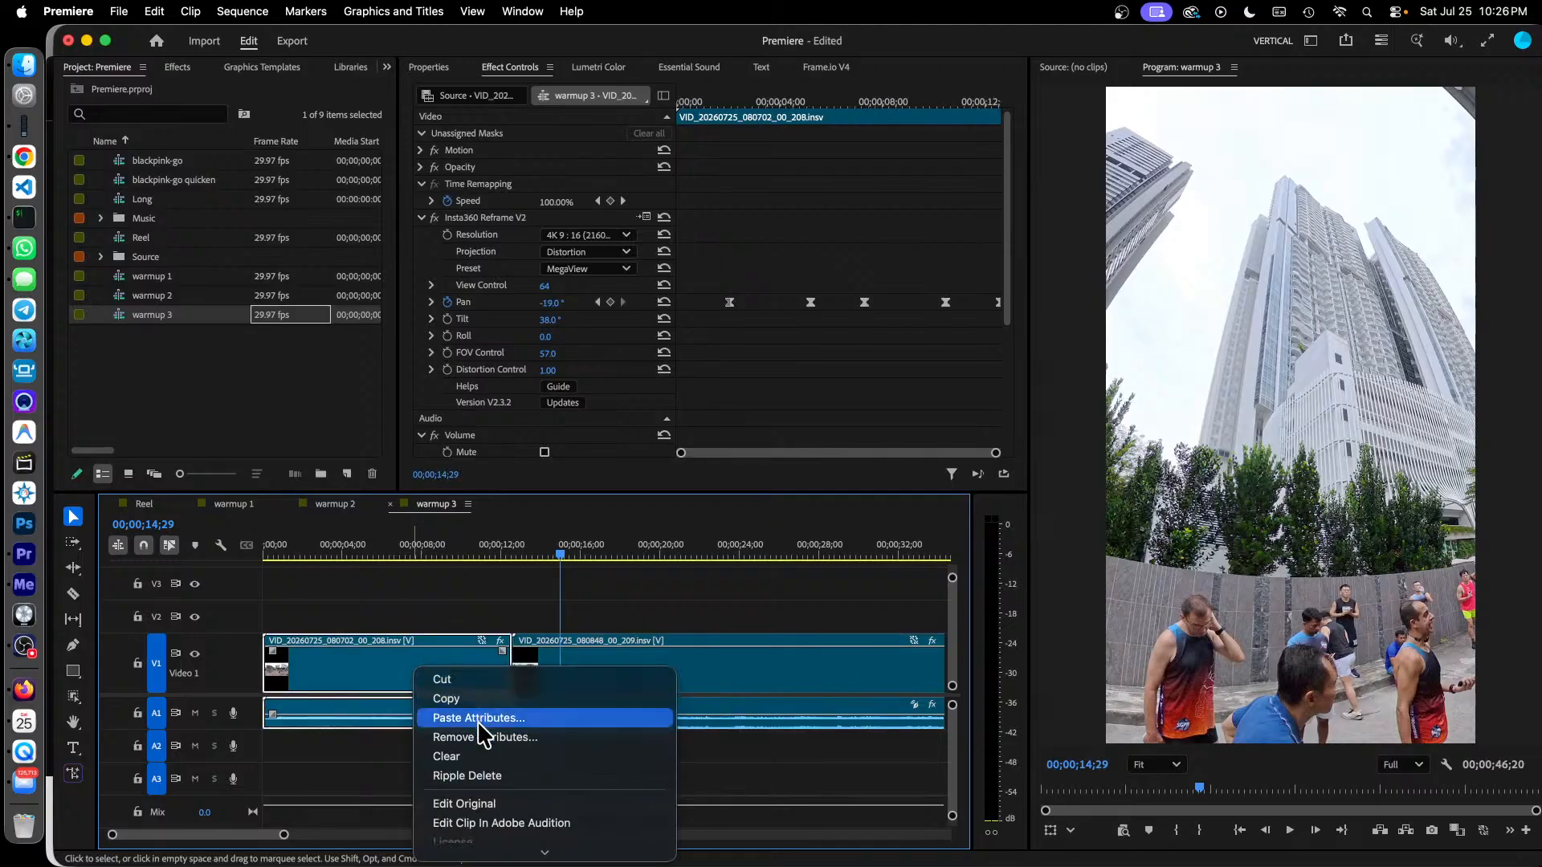
pyautogui.click(498, 773)
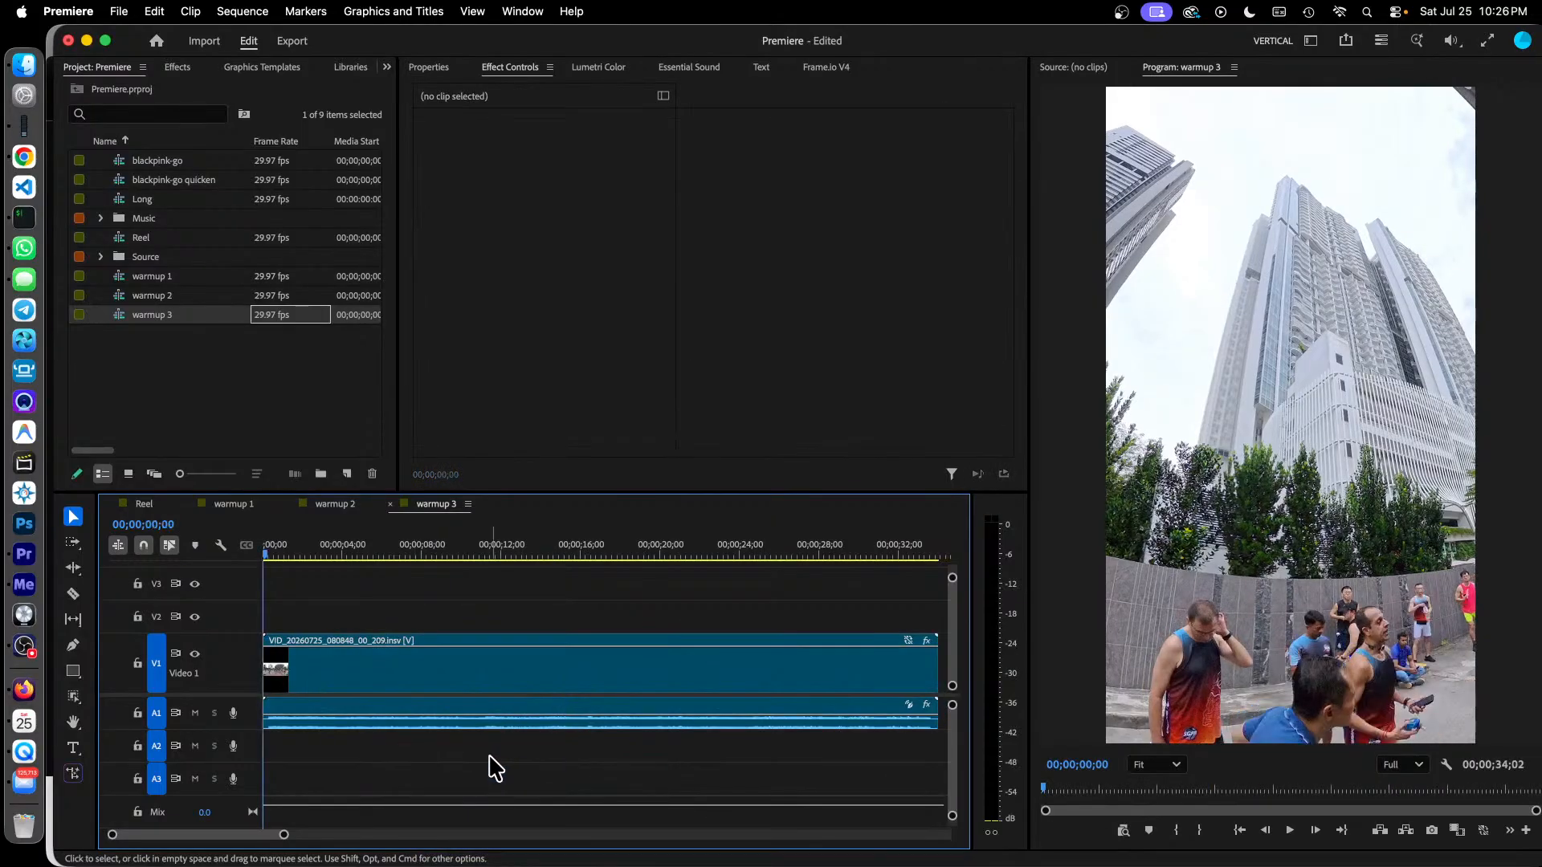
pyautogui.click(449, 679)
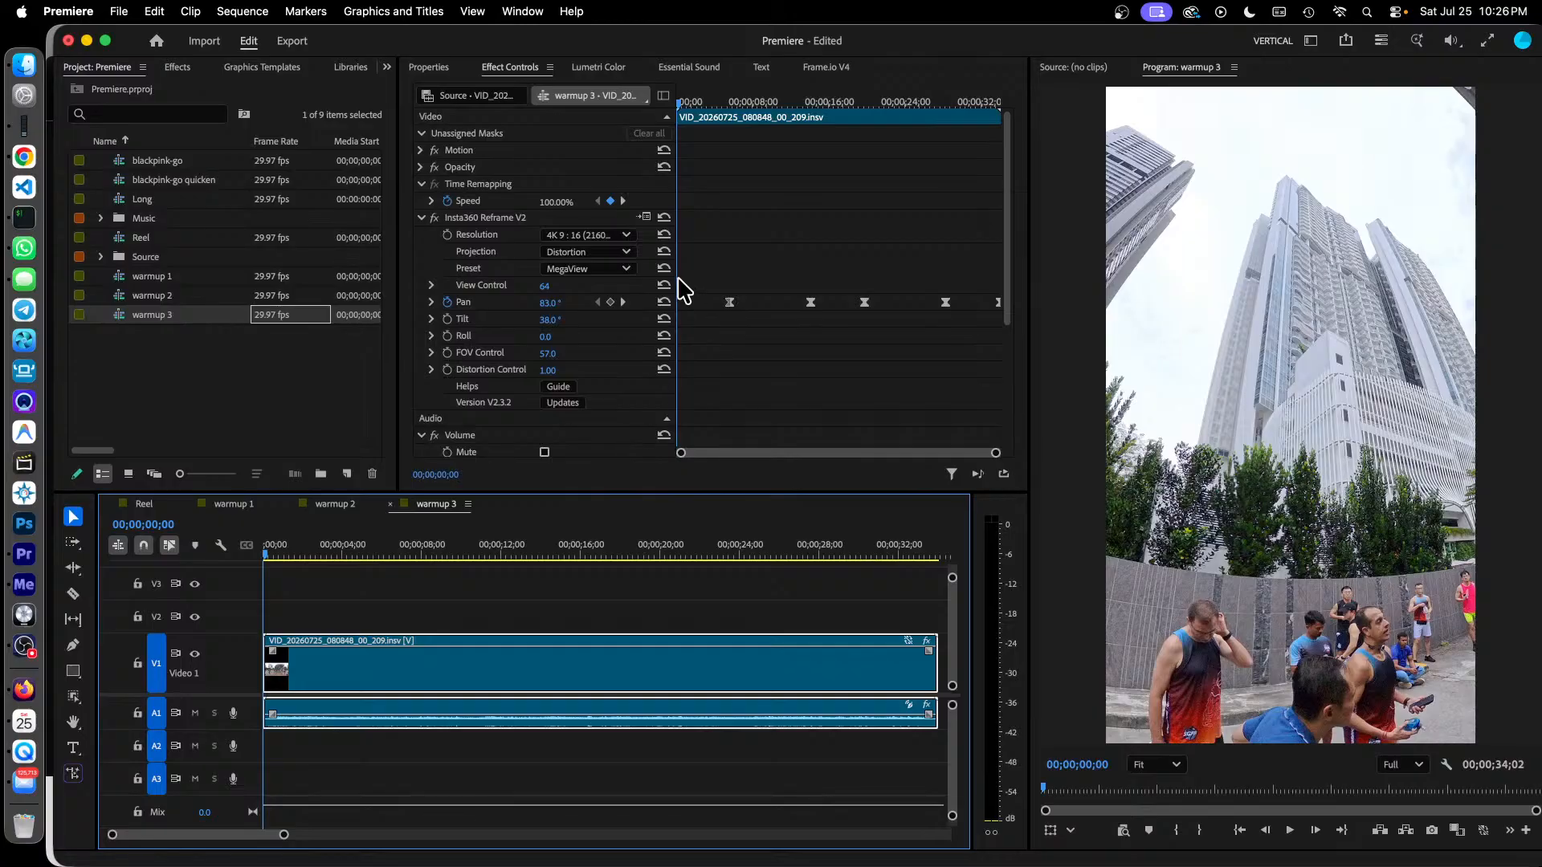
pyautogui.moveTo(549, 303); pyautogui.dragTo(599, 303)
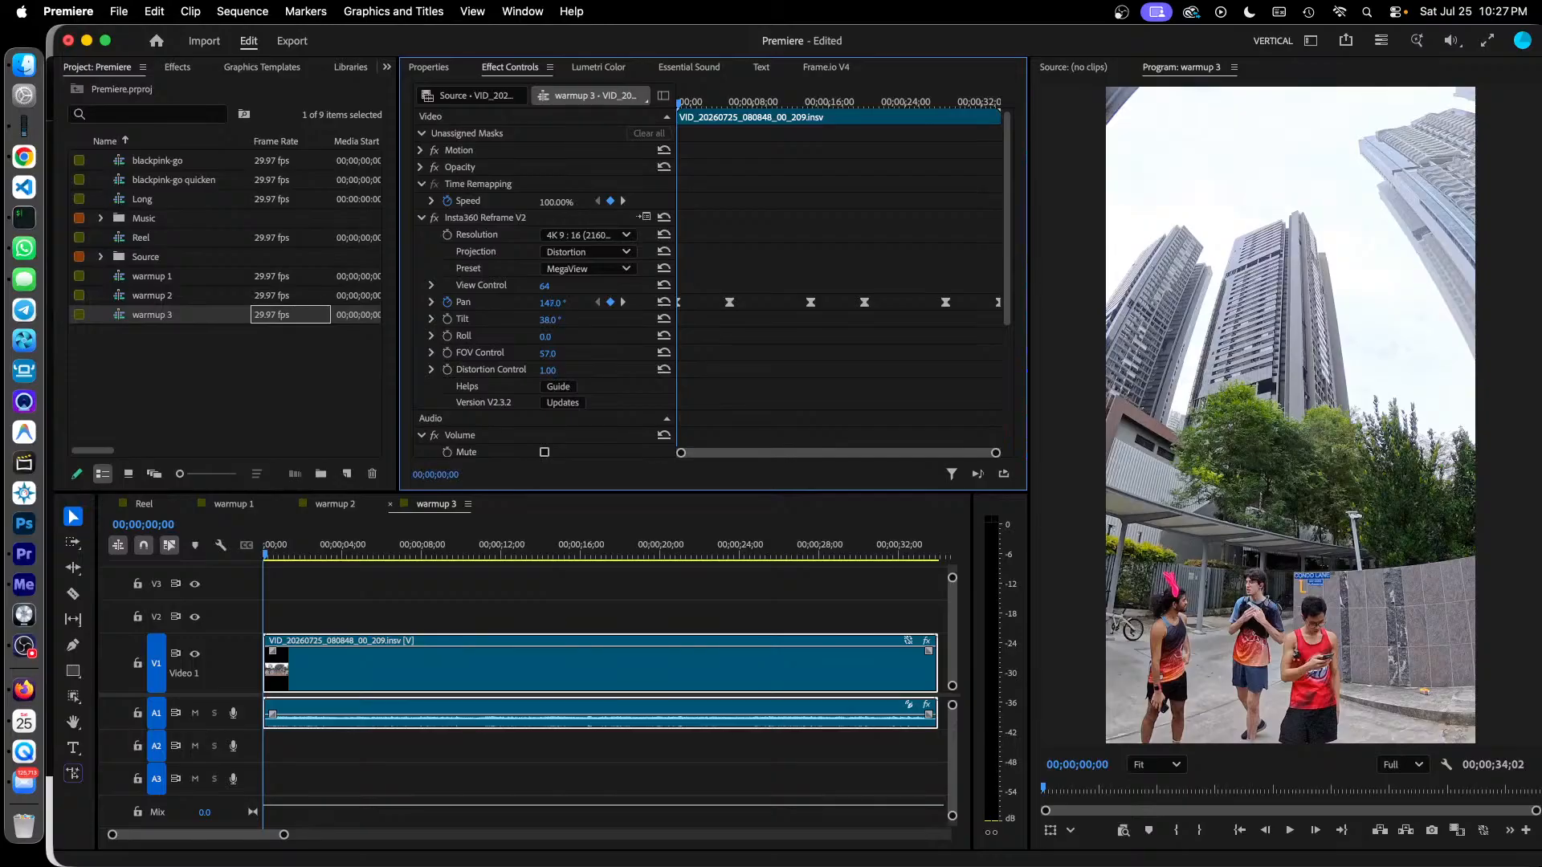
pyautogui.moveTo(600, 303); pyautogui.dragTo(600, 302)
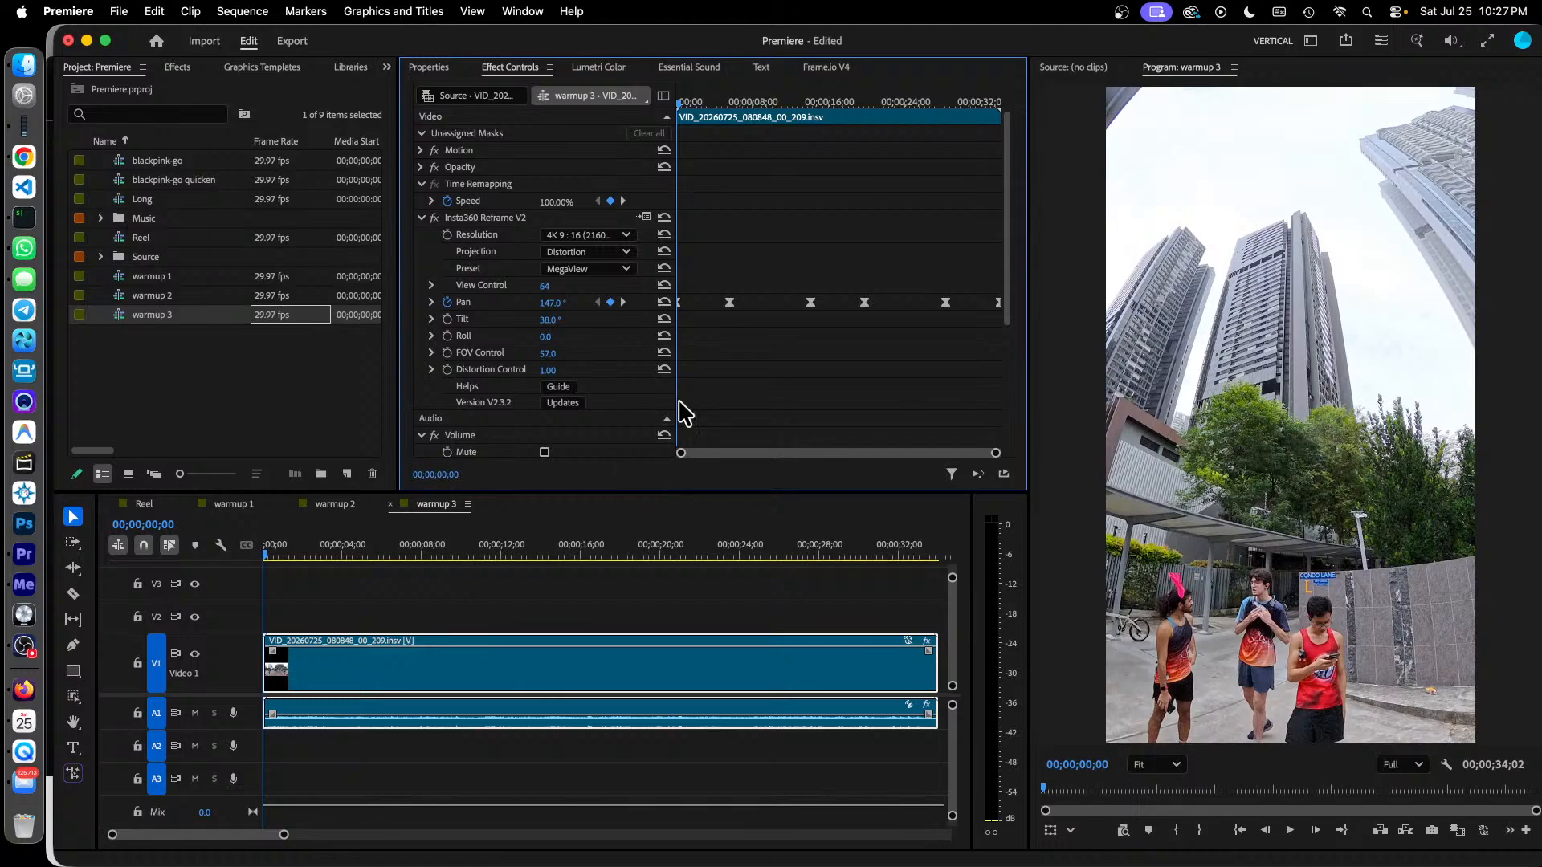
pyautogui.press('Delete')
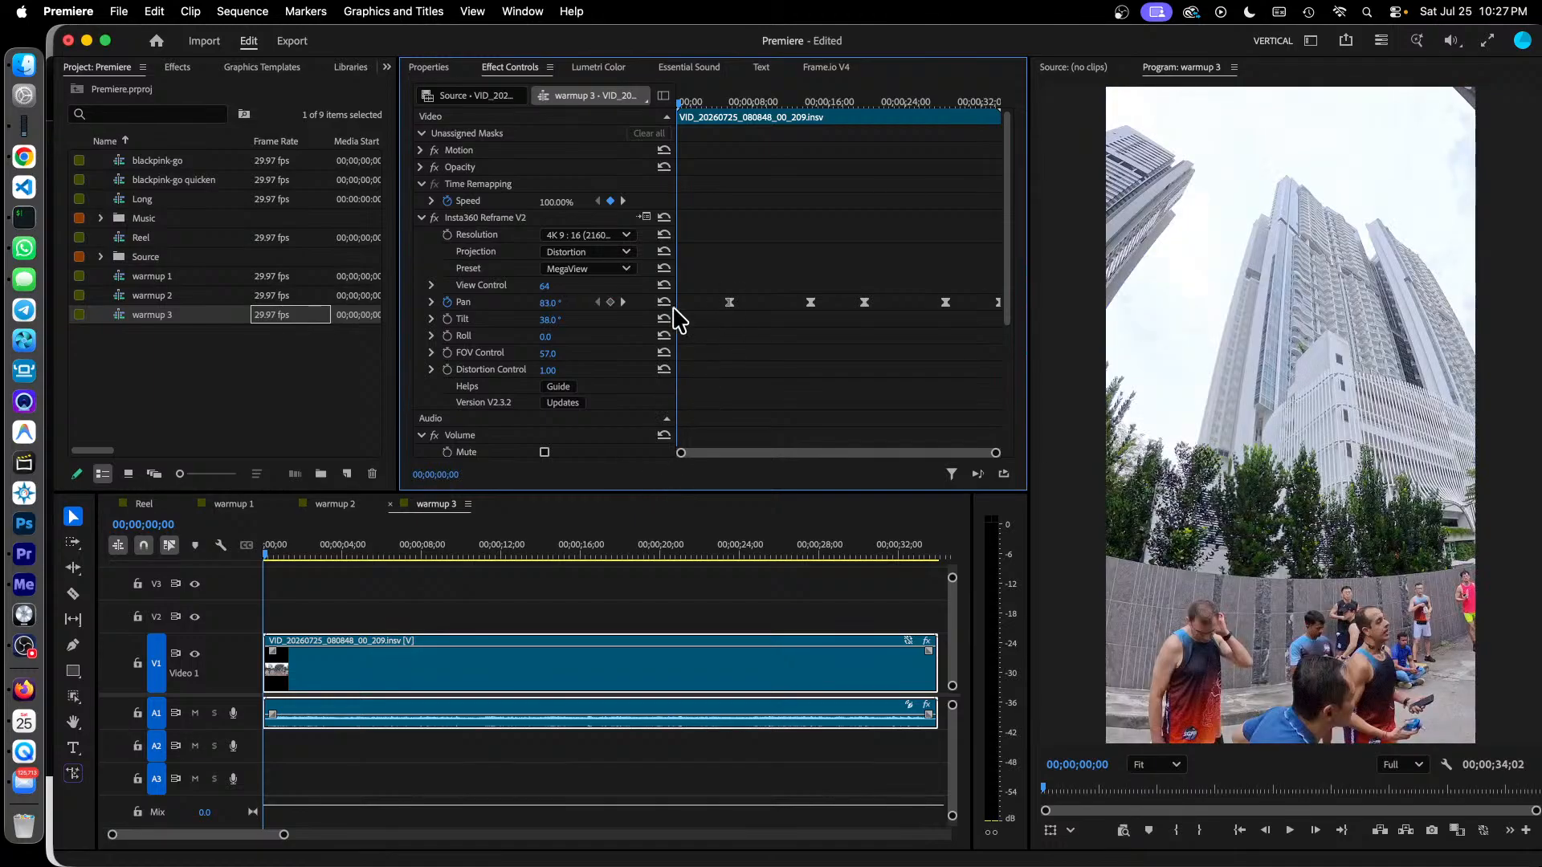
# Set the Pan keyframe at 00;00;05;20 to 146.0° and the one at 00;00;14;05 to 74.0°.
pyautogui.click(622, 302)
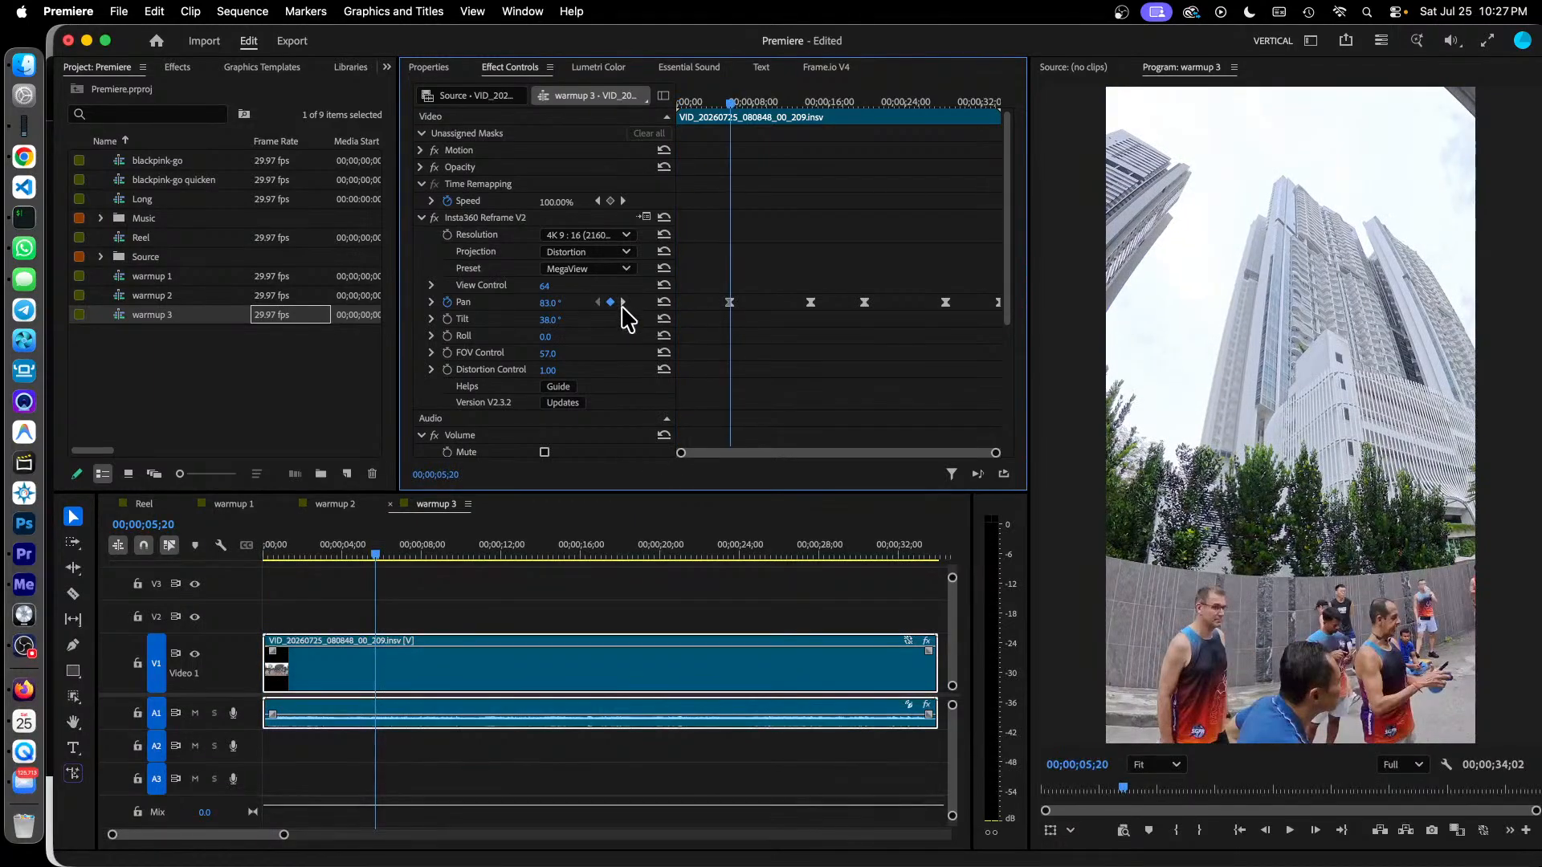
pyautogui.moveTo(548, 303); pyautogui.dragTo(599, 303)
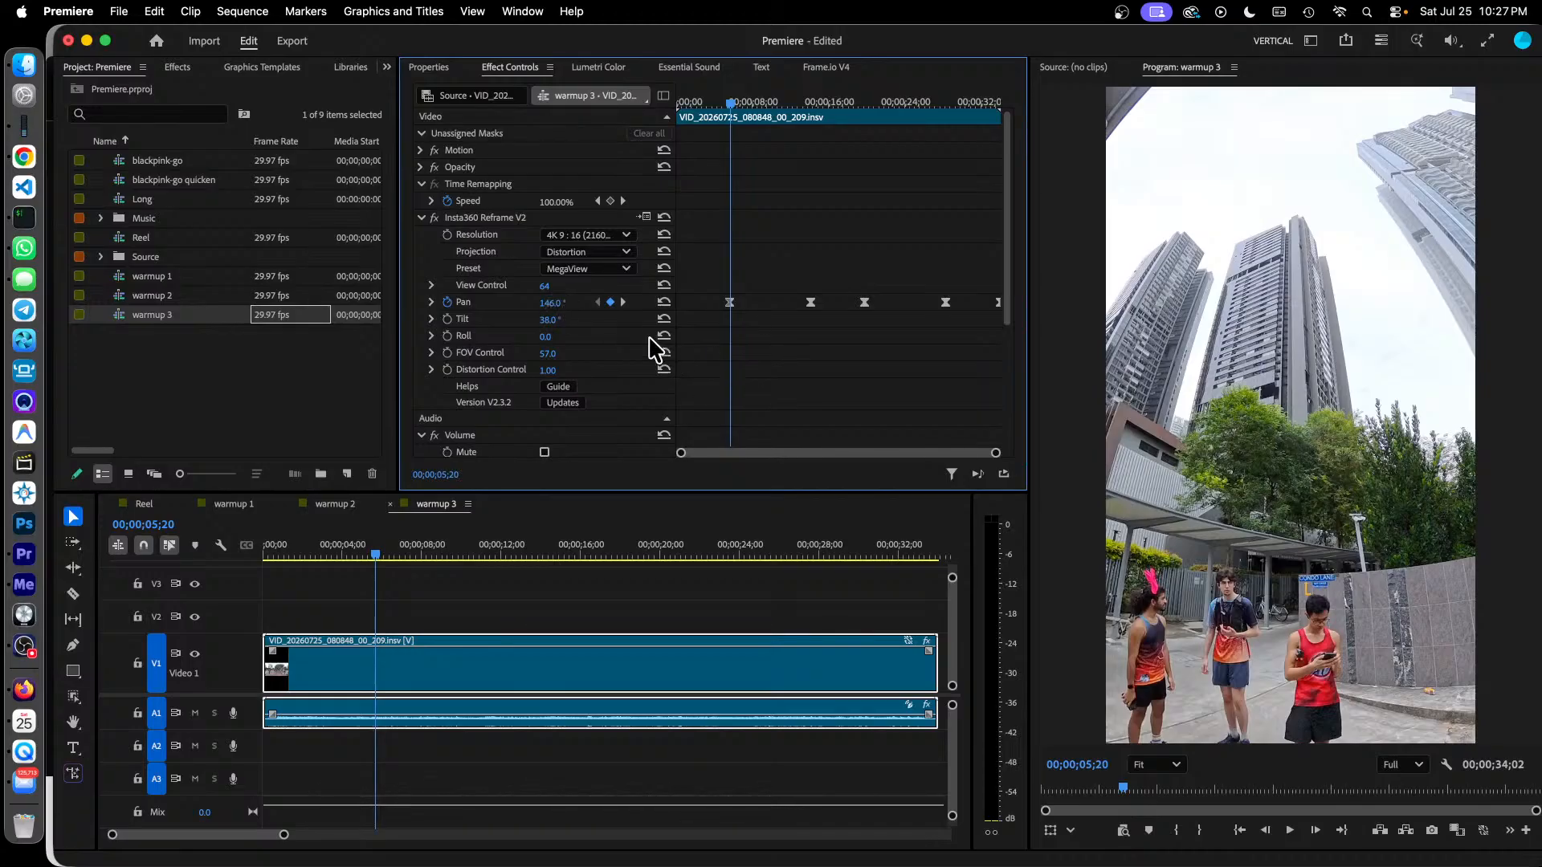
pyautogui.click(622, 302)
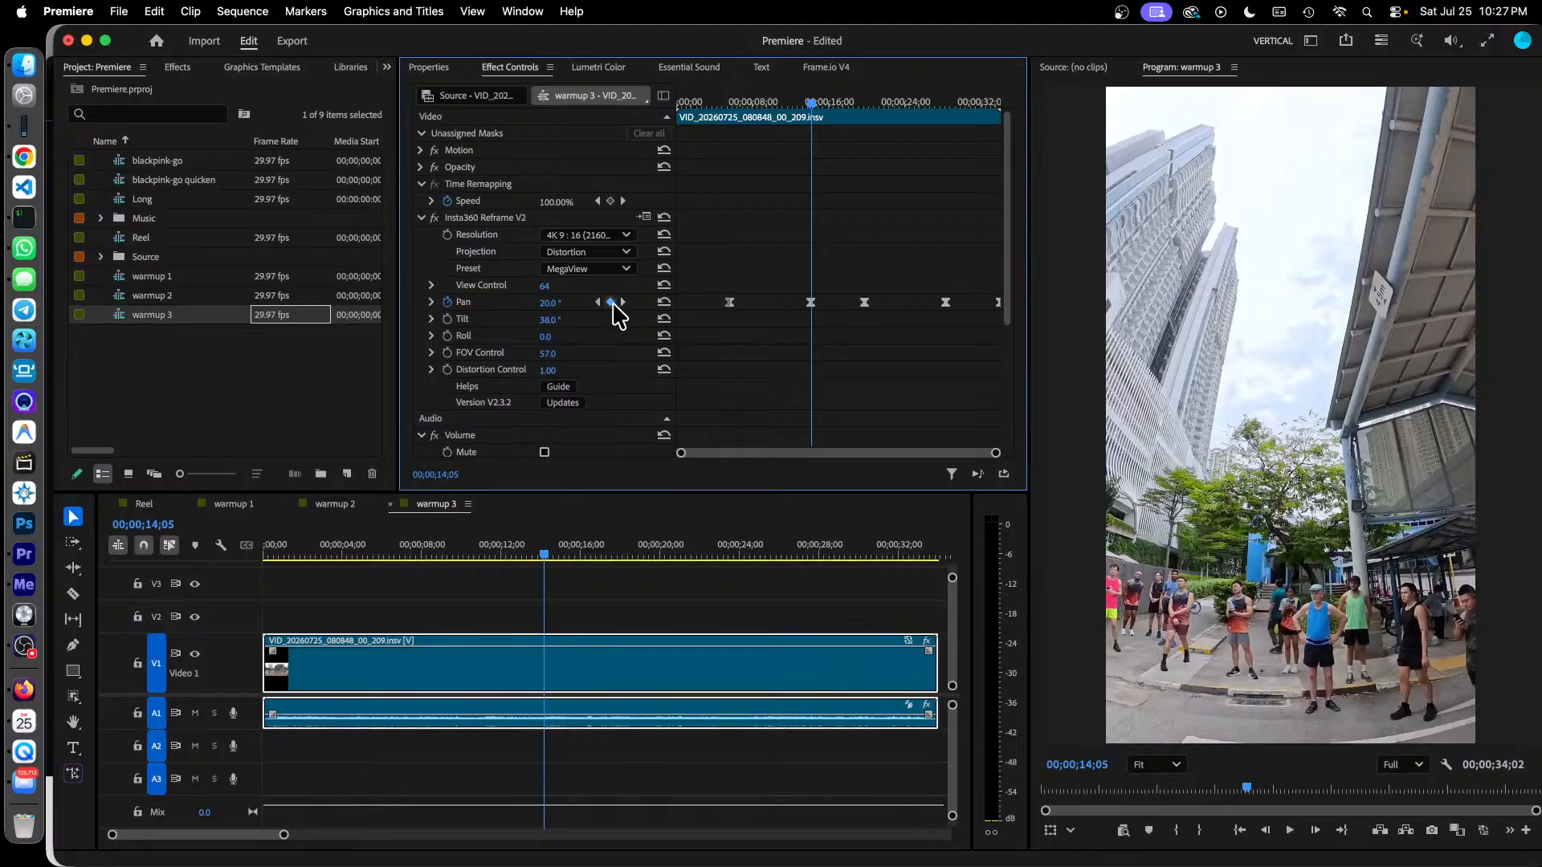
pyautogui.moveTo(549, 303); pyautogui.dragTo(592, 303)
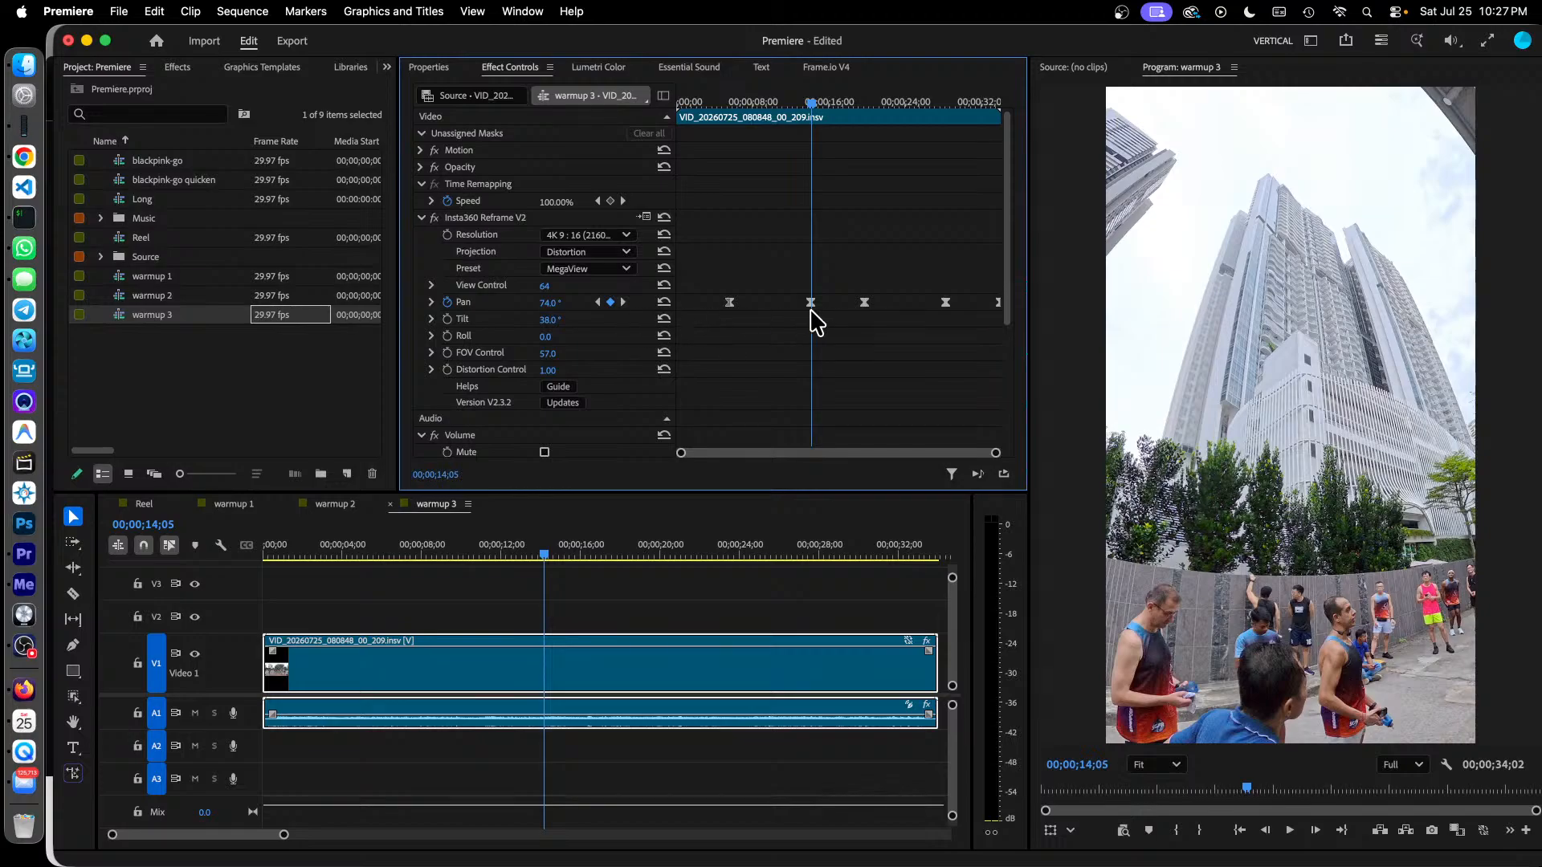
# Set the clip's third Pan keyframe, at 00;00;19;26, to 74.0°.
pyautogui.click(622, 302)
pyautogui.click(552, 303)
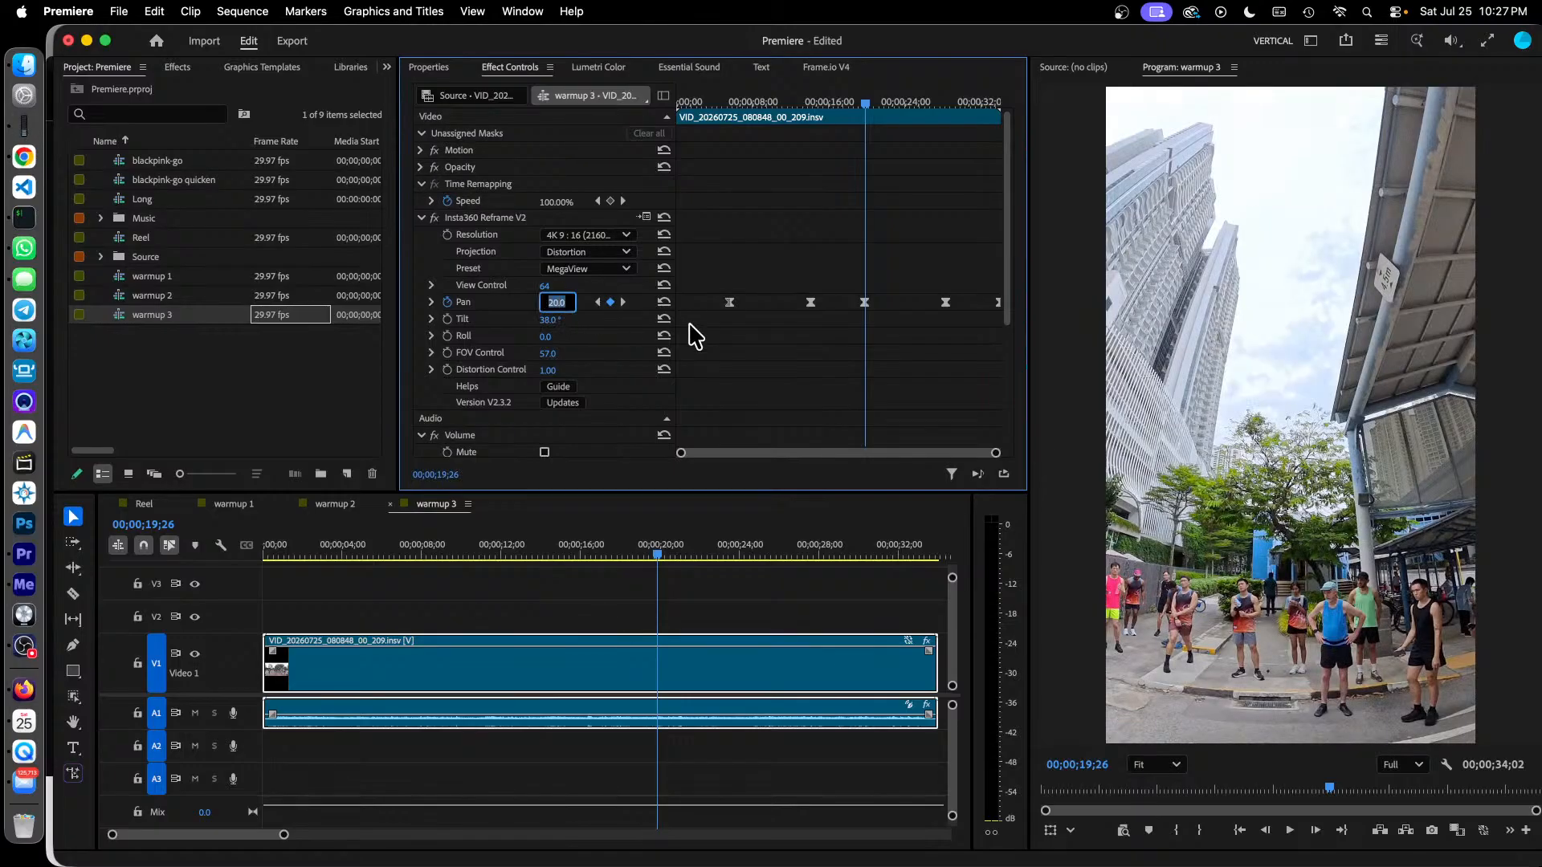
pyautogui.write('74')
pyautogui.press('Return')
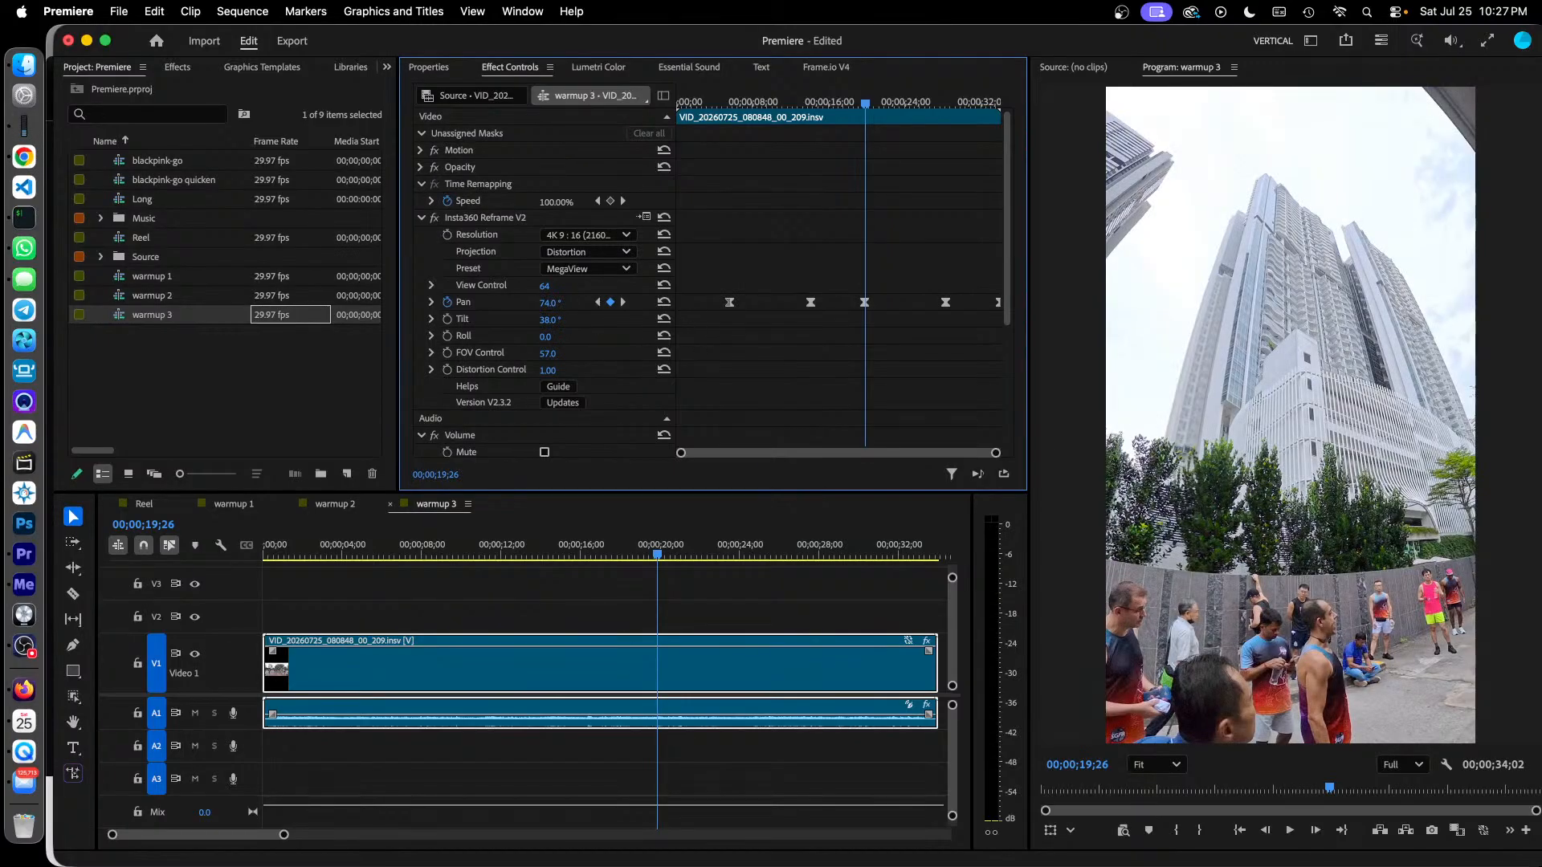
# Set the Pan keyframe at 00;00;28;11 to -39.0° and go to the last Pan keyframe.
pyautogui.click(624, 303)
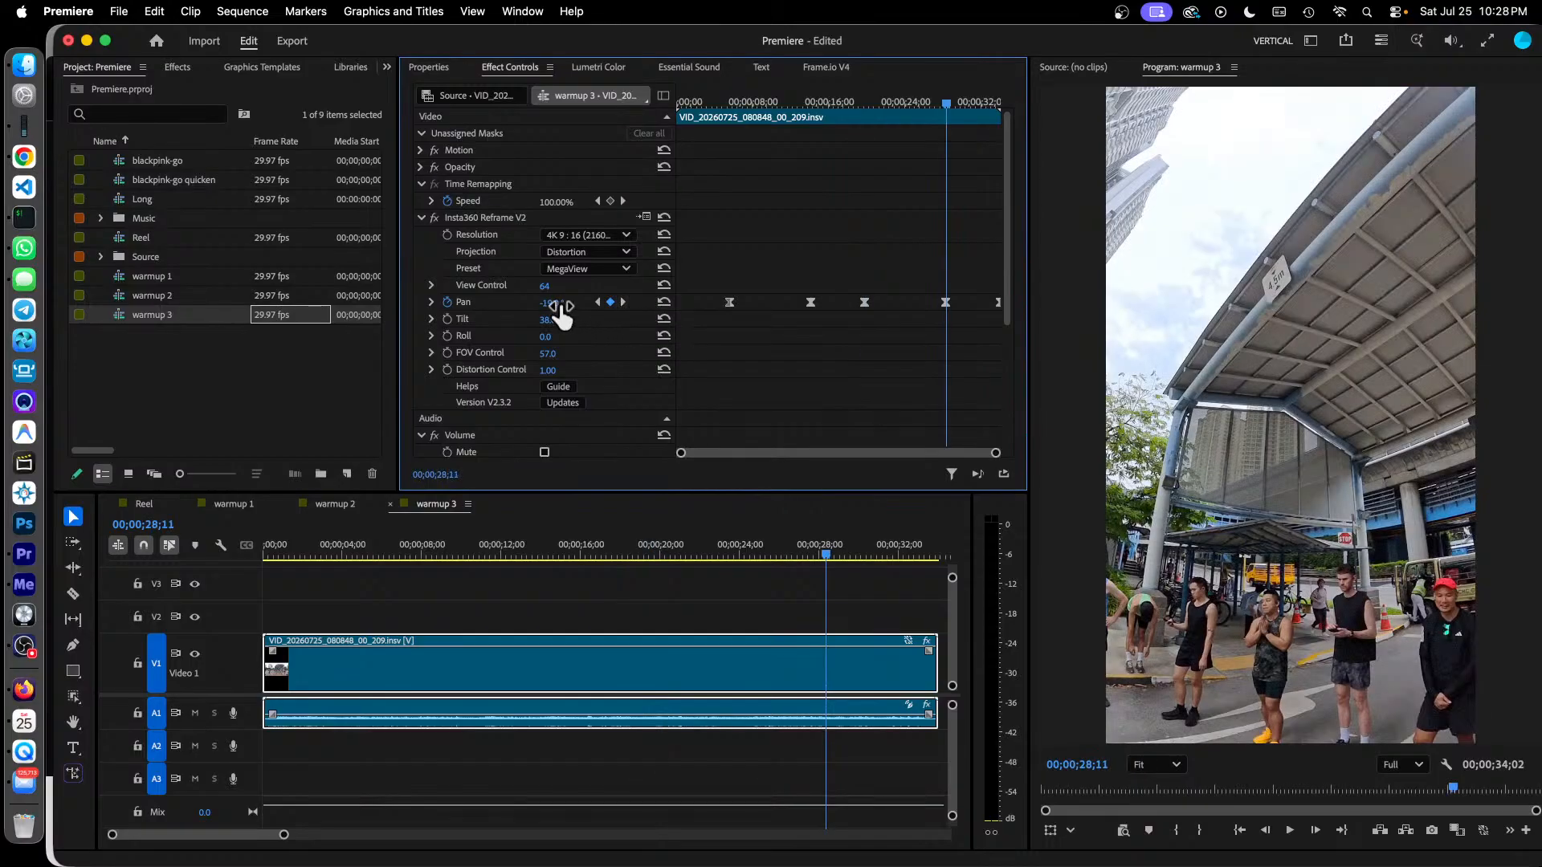
pyautogui.moveTo(562, 316)
pyautogui.mouseDown()
pyautogui.moveTo(496, 315)
pyautogui.moveTo(553, 316)
pyautogui.moveTo(536, 315)
pyautogui.mouseUp()
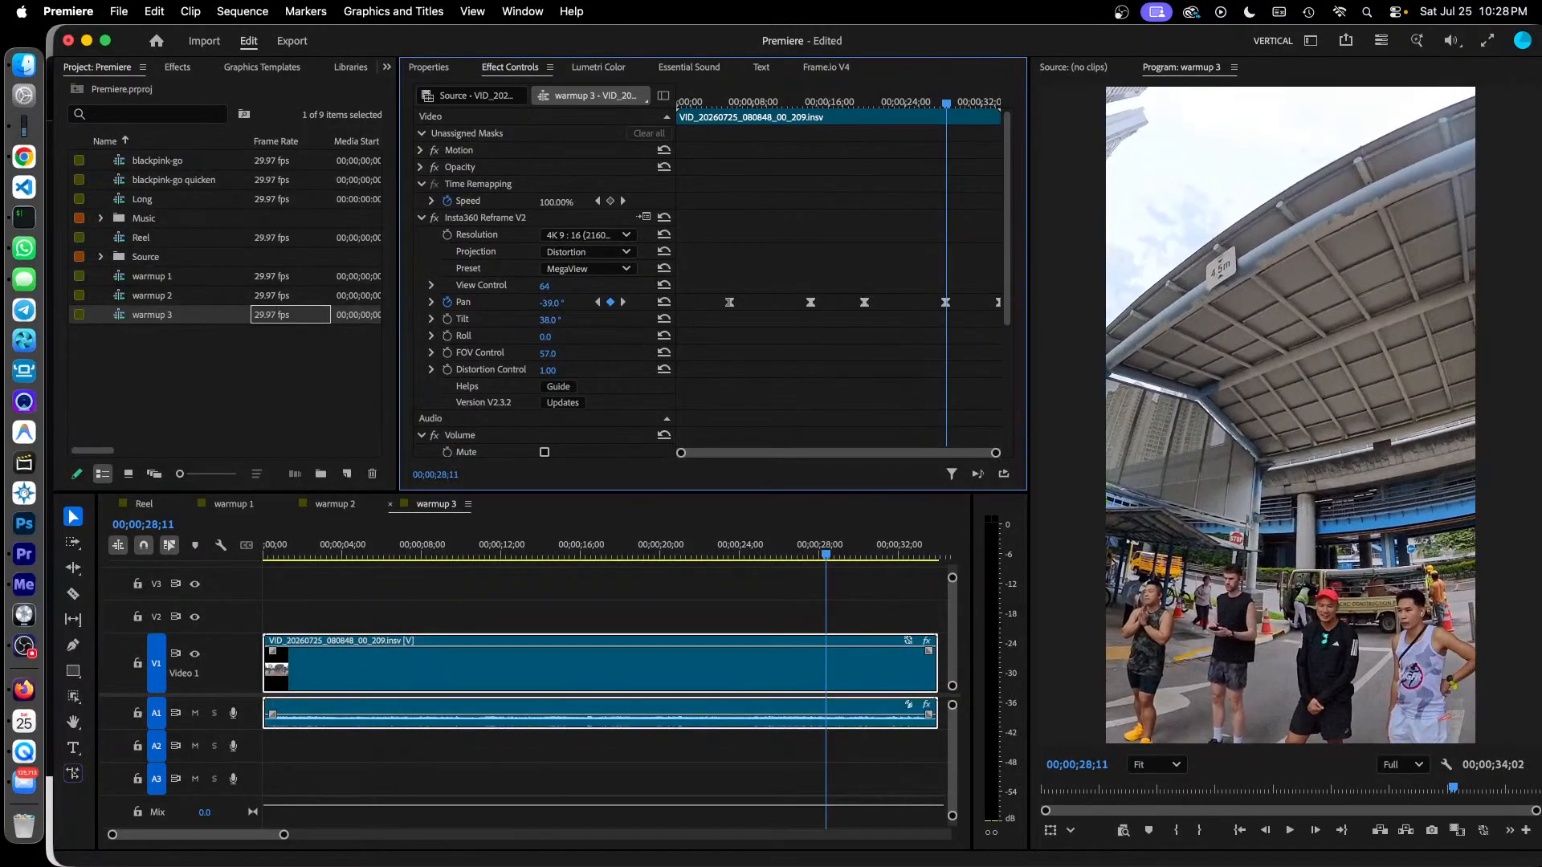
pyautogui.click(623, 302)
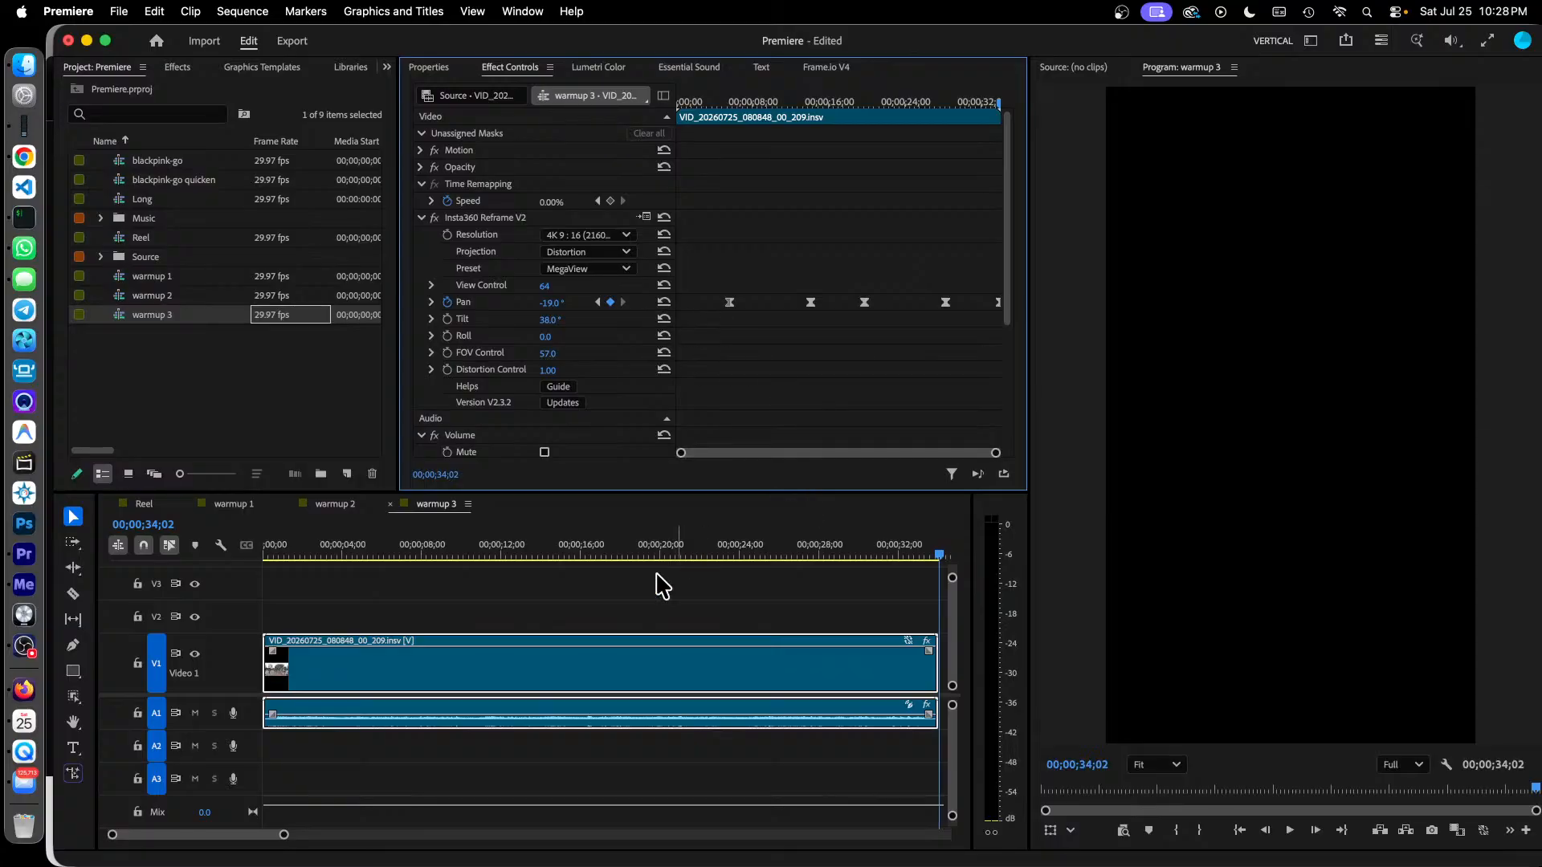
# Set the warmup 3 clip's Pan keyframe at 00;00;28;11 to -42.0°.
pyautogui.click(620, 668)
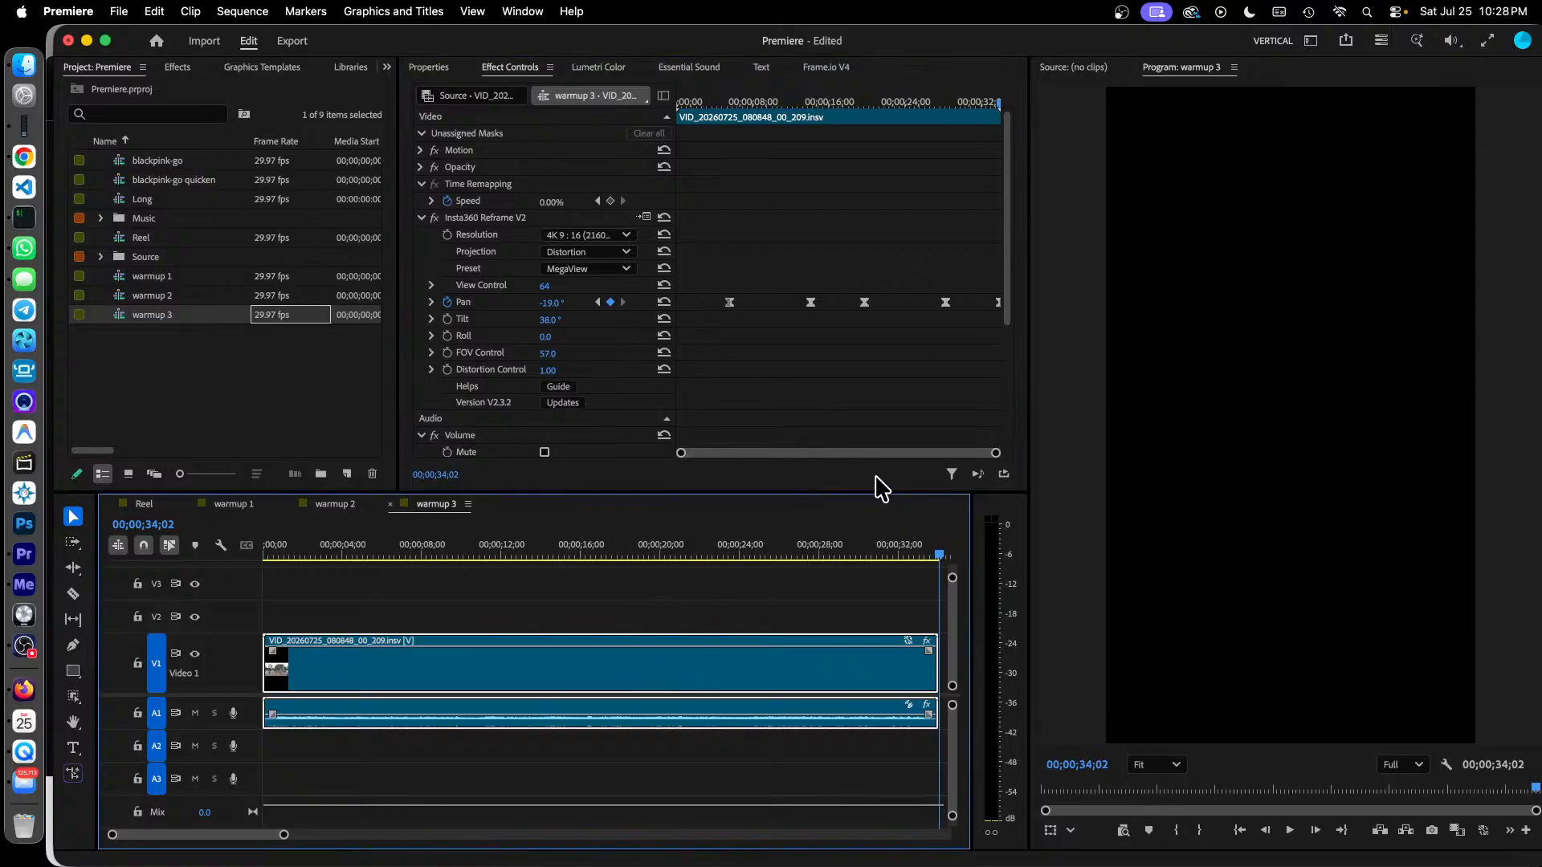
pyautogui.click(598, 302)
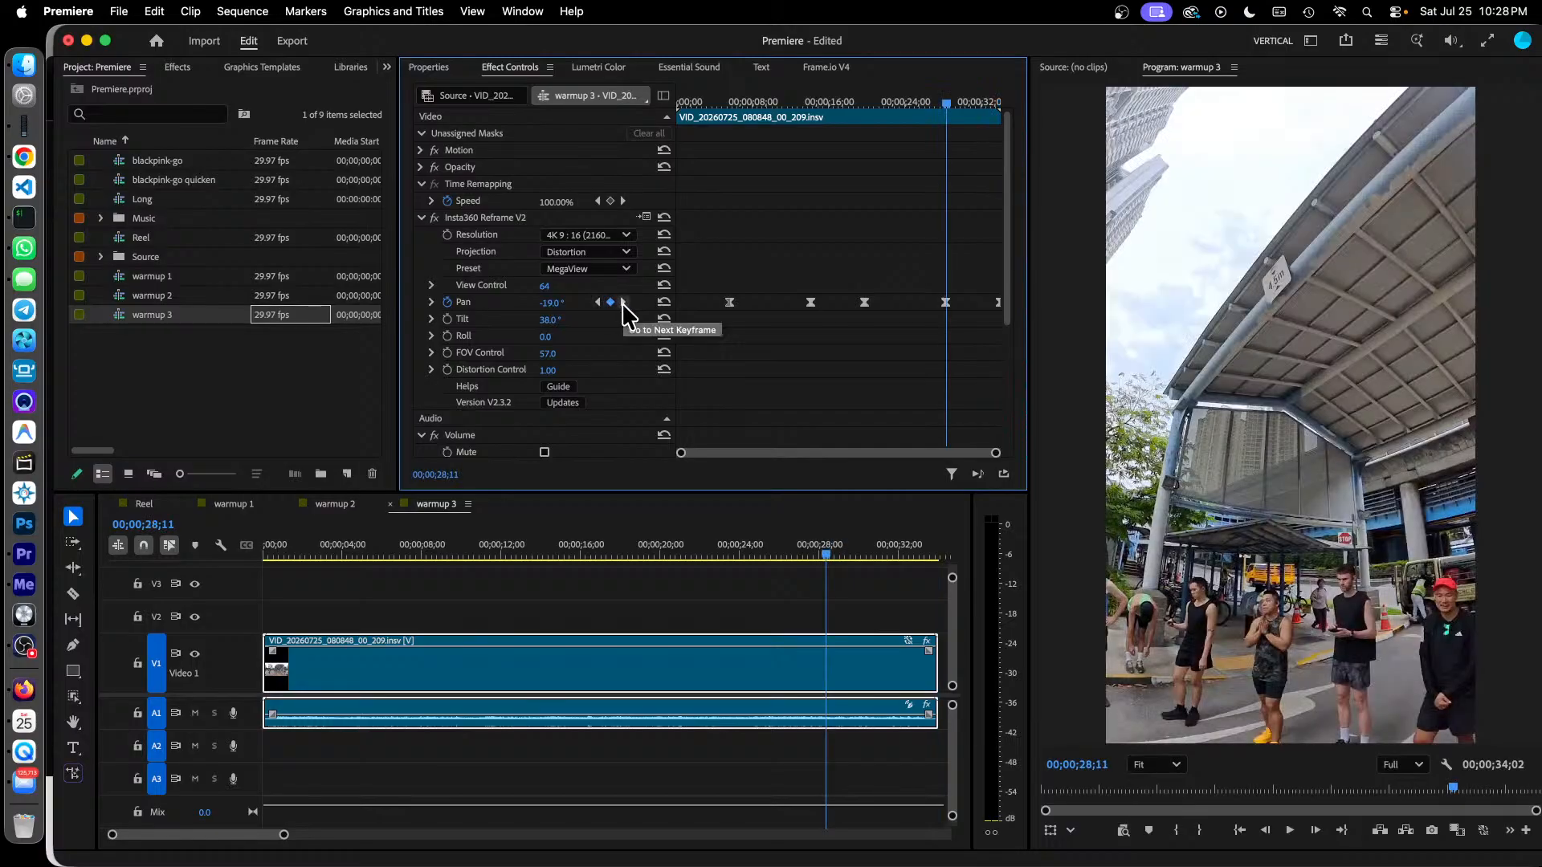
pyautogui.moveTo(551, 303); pyautogui.dragTo(533, 303)
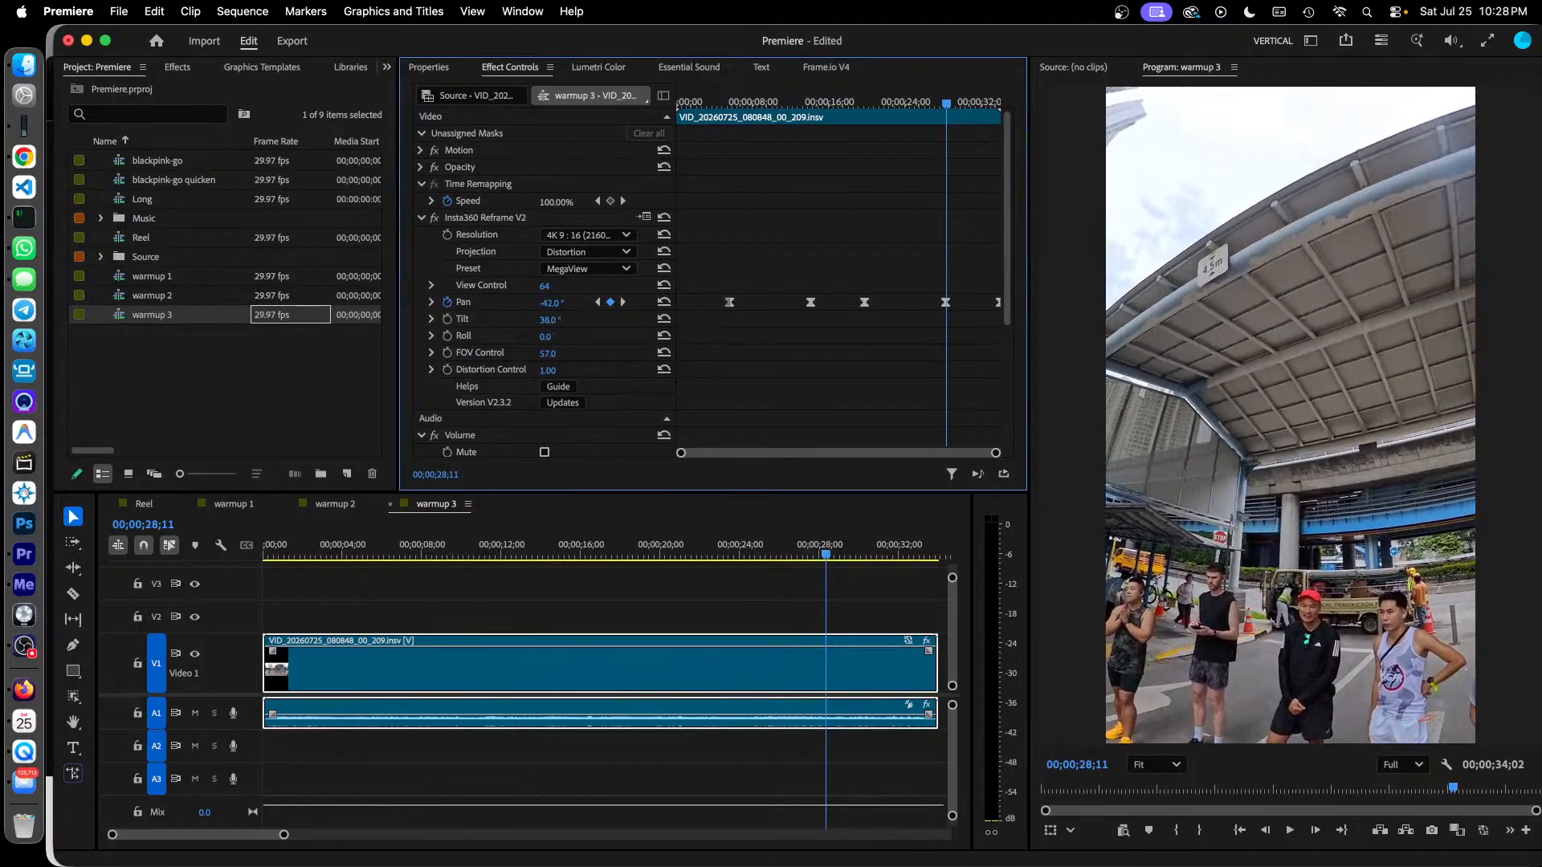
# Set the clip's last Pan keyframe, at 00;00;34;02, to -42.0° and check the framing near the end of the clip.
pyautogui.click(624, 304)
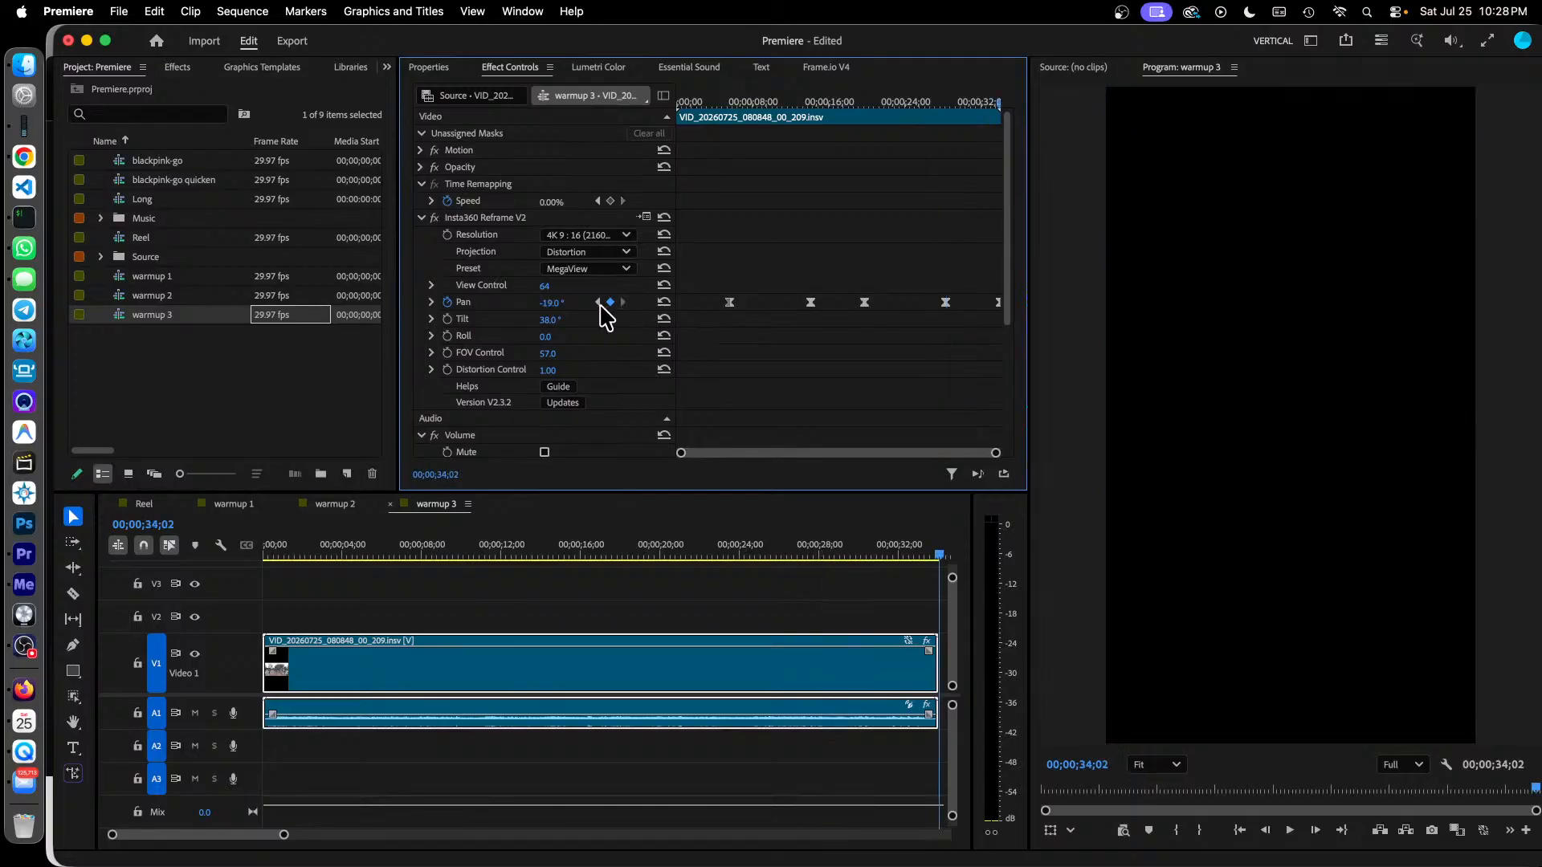
pyautogui.click(557, 302)
pyautogui.write('-42')
pyautogui.press('Return')
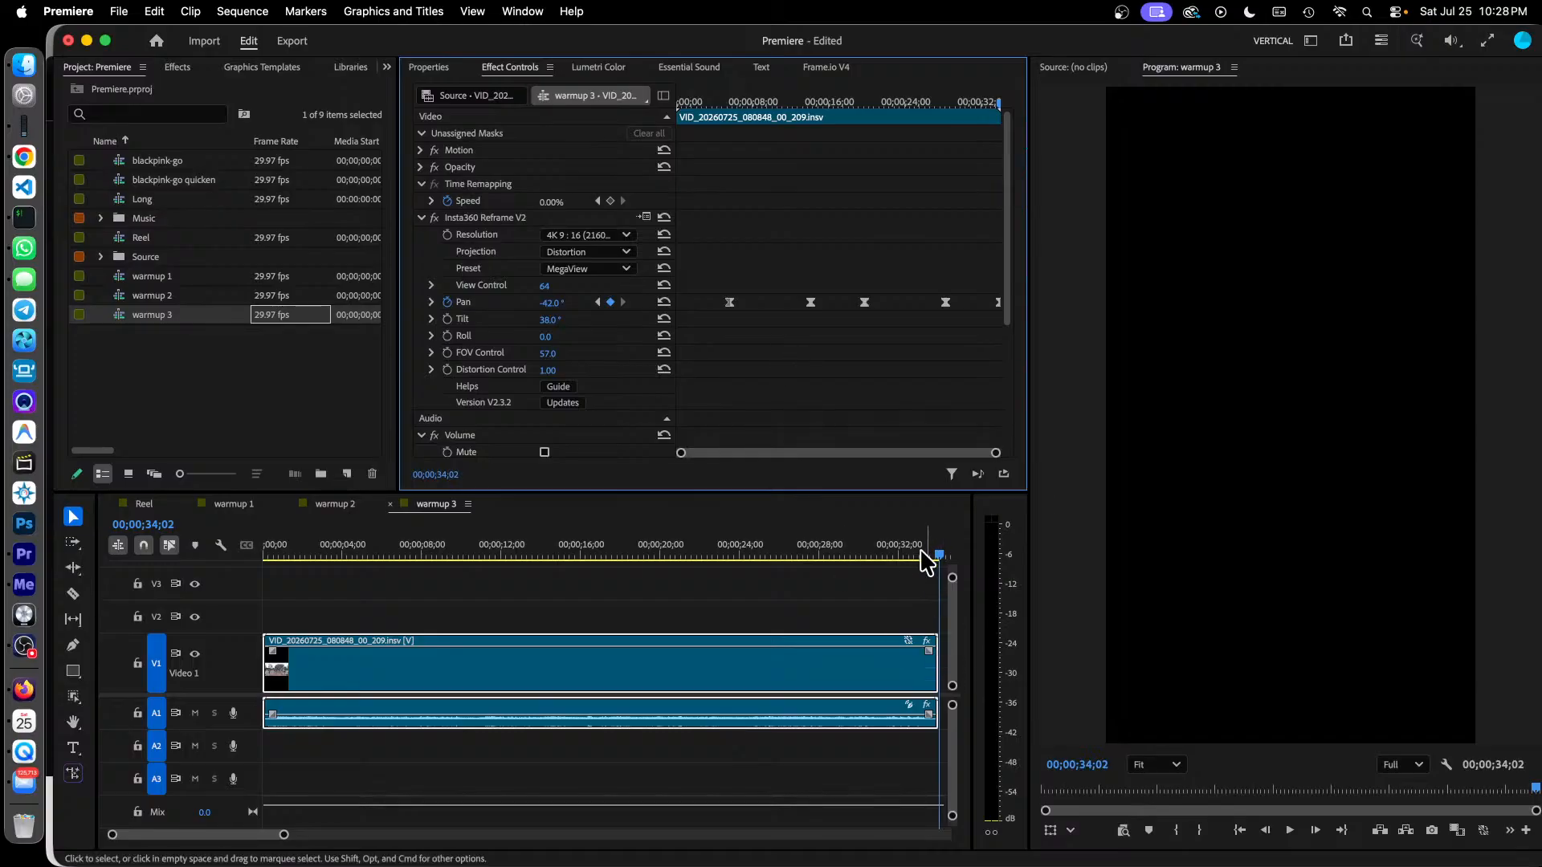
pyautogui.moveTo(924, 556); pyautogui.dragTo(941, 562)
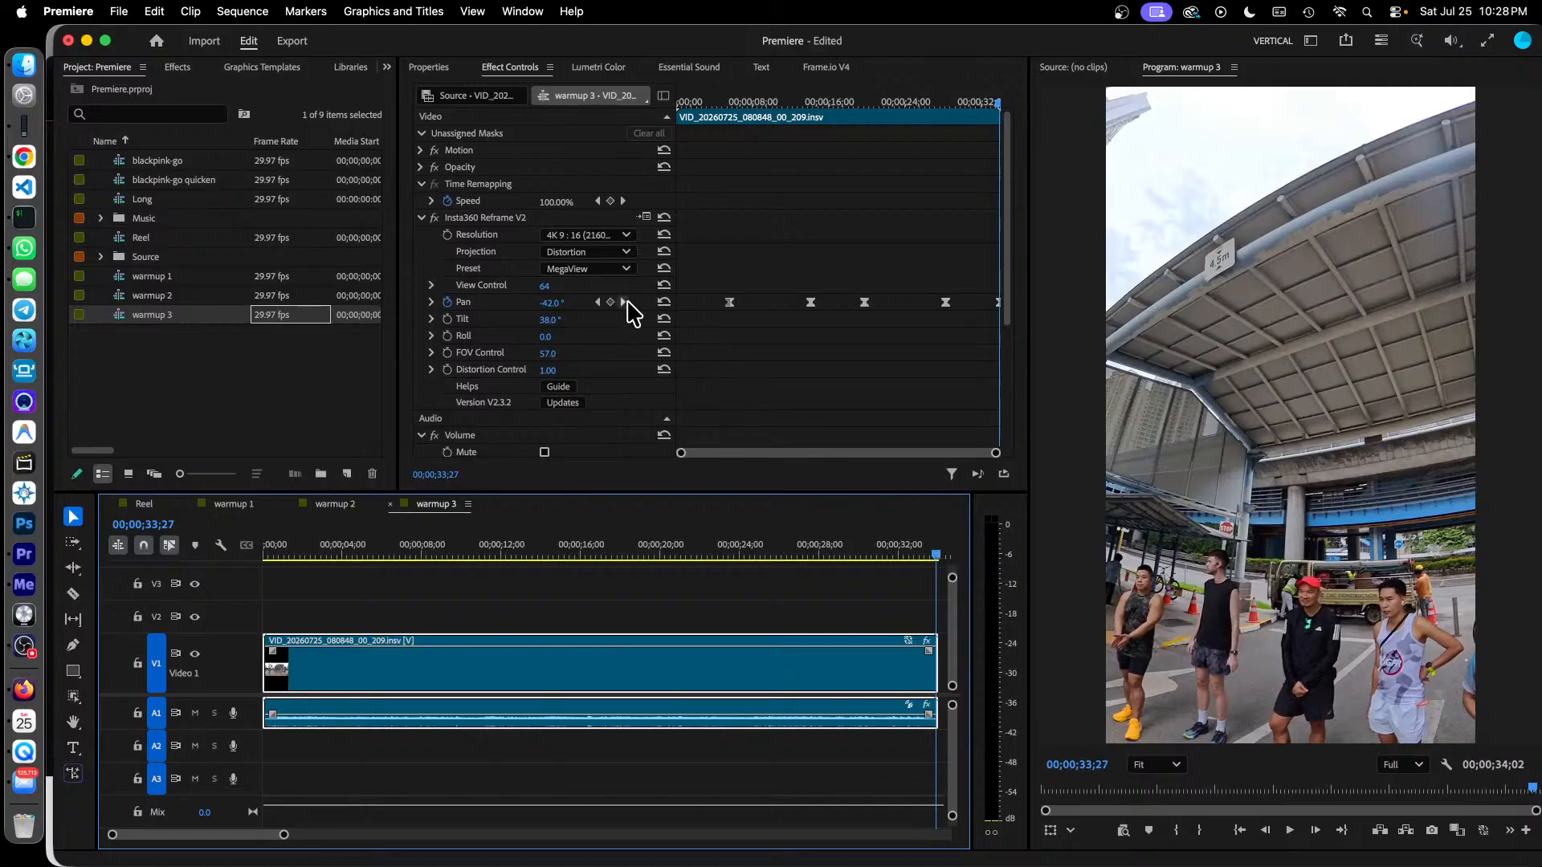
pyautogui.click(625, 302)
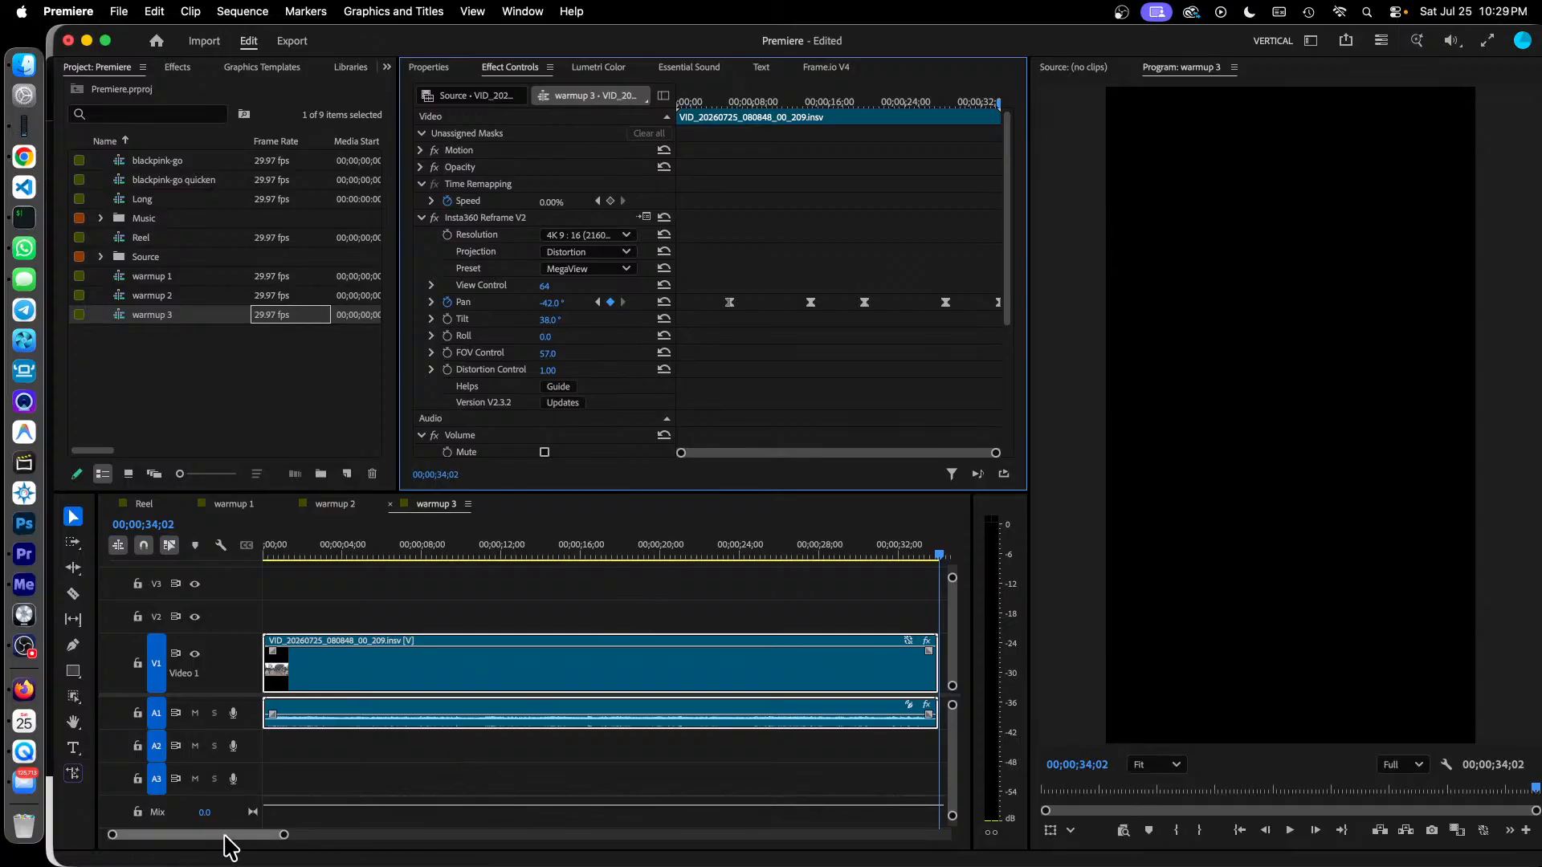
# Move the playhead to 00;00;05;24 in warmup 3 and save the project.
pyautogui.moveTo(231, 836); pyautogui.dragTo(255, 847)
pyautogui.moveTo(474, 679); pyautogui.dragTo(502, 681)
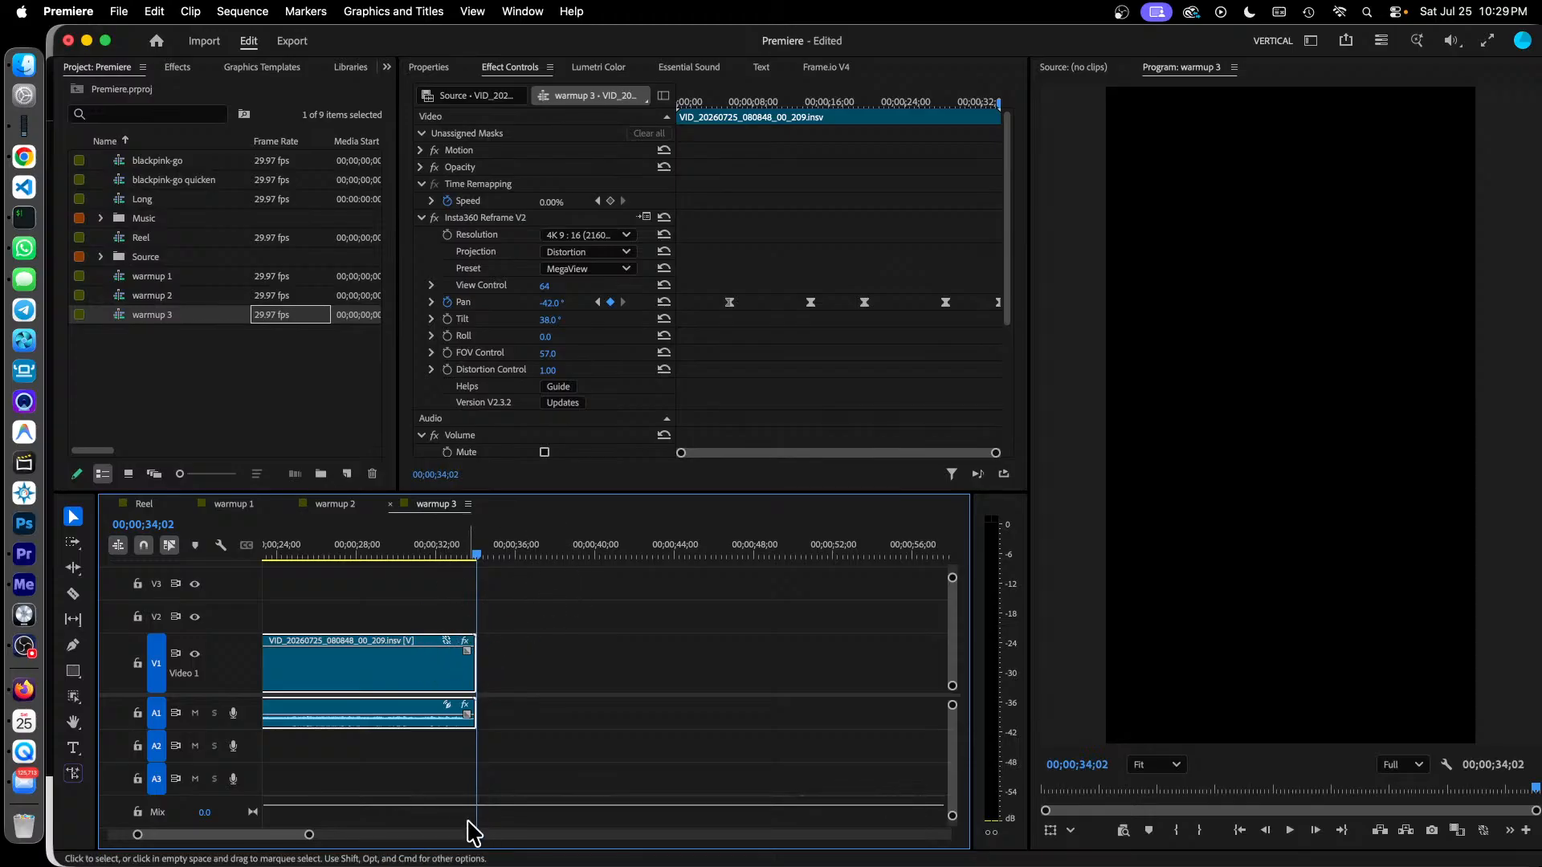
pyautogui.moveTo(254, 835); pyautogui.dragTo(178, 834)
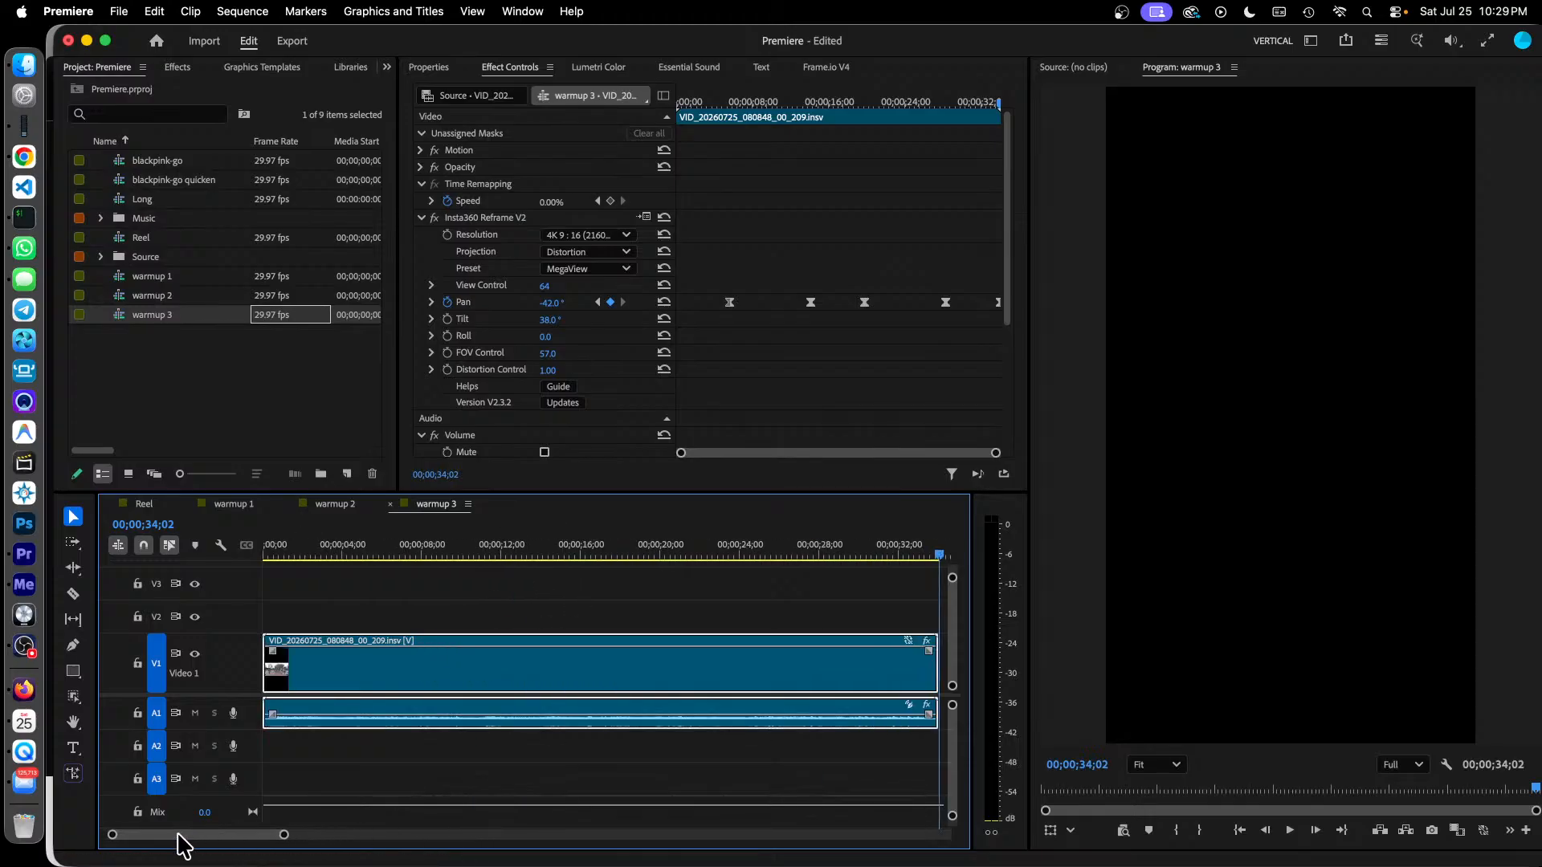
pyautogui.click(379, 543)
pyautogui.press('super+s')
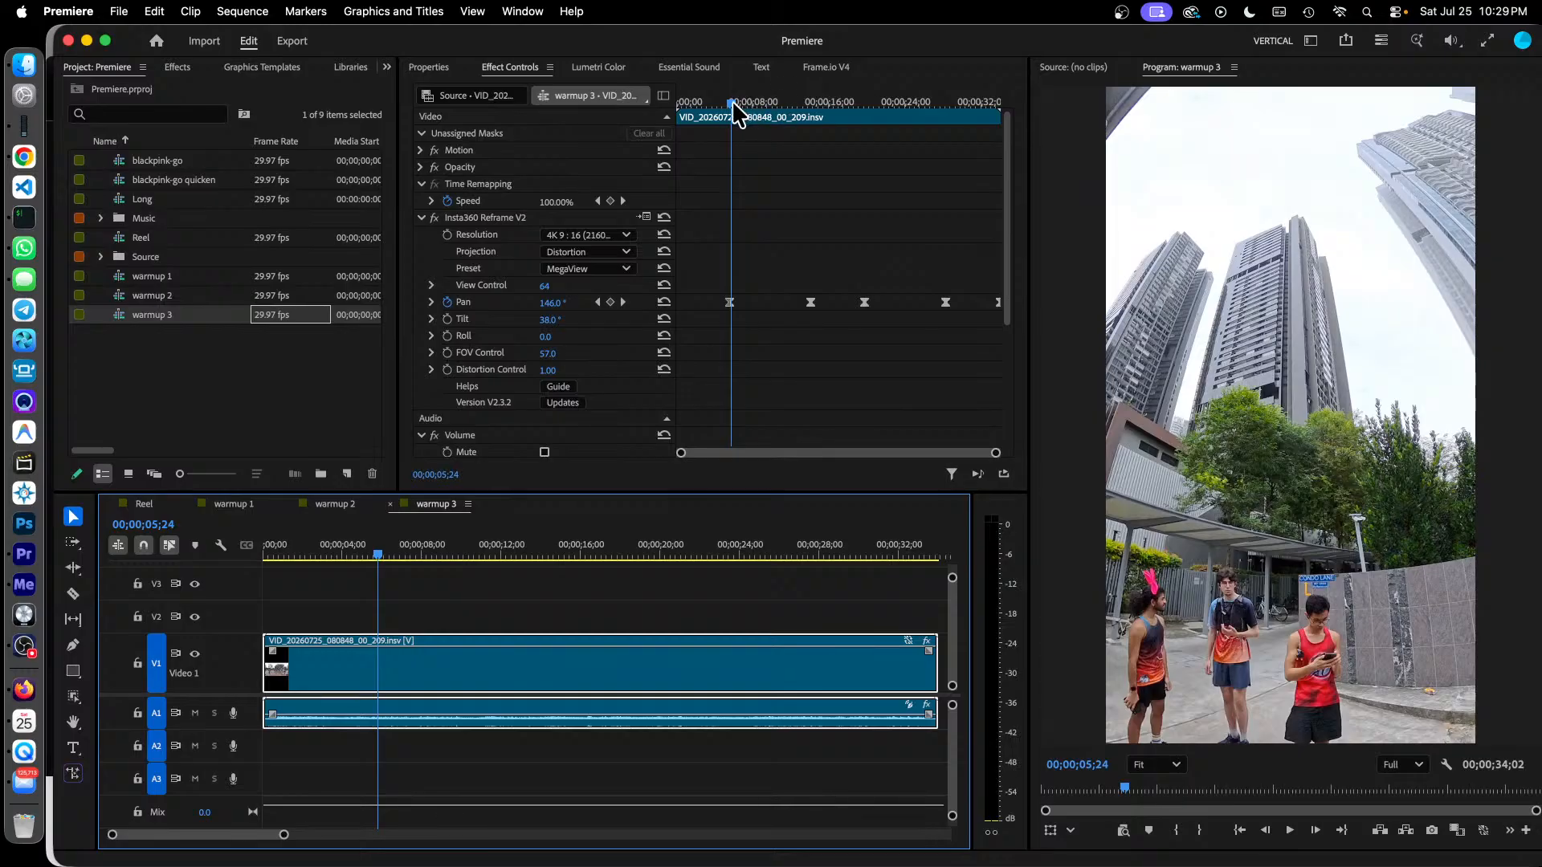
# Review the pans in warmup 3 by playing from the start and scrubbing to 00;00;33;07, and save the project.
pyautogui.moveTo(732, 104); pyautogui.dragTo(610, 129)
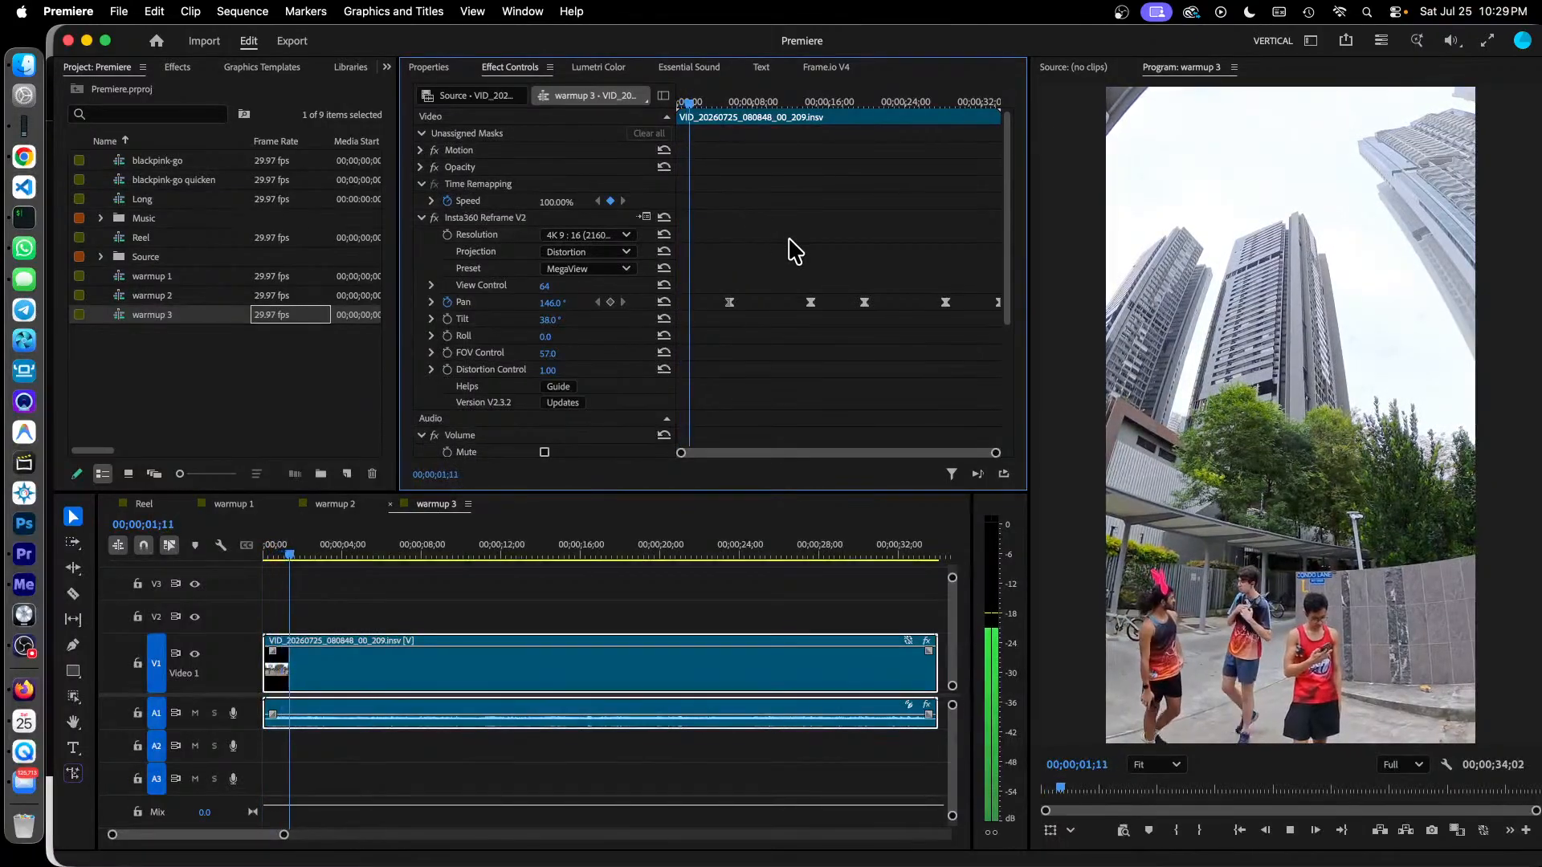
pyautogui.press('space')
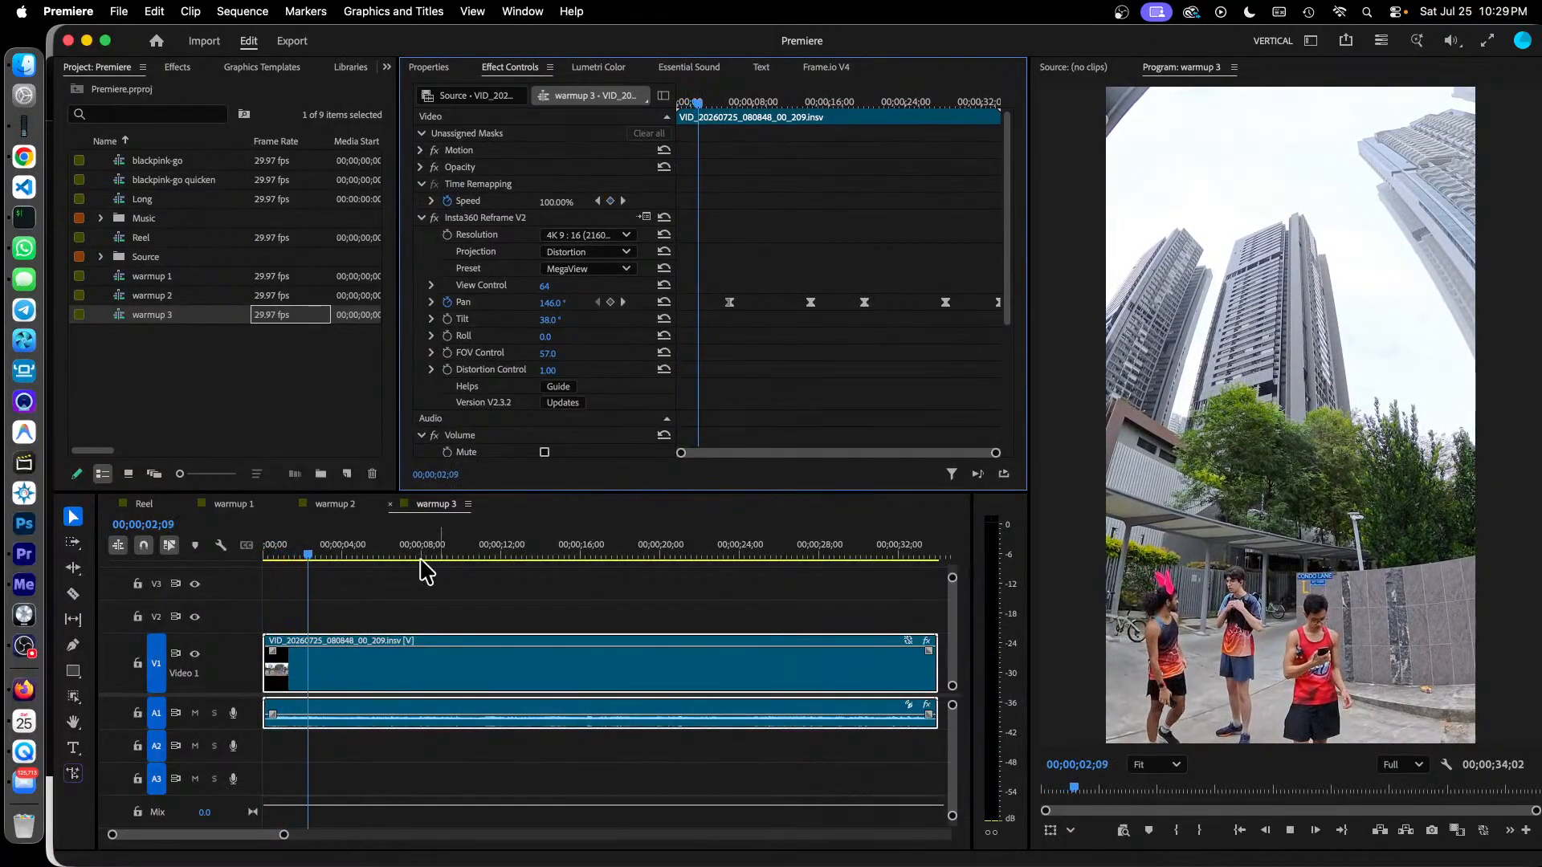
pyautogui.press('space')
pyautogui.moveTo(313, 556); pyautogui.dragTo(924, 635)
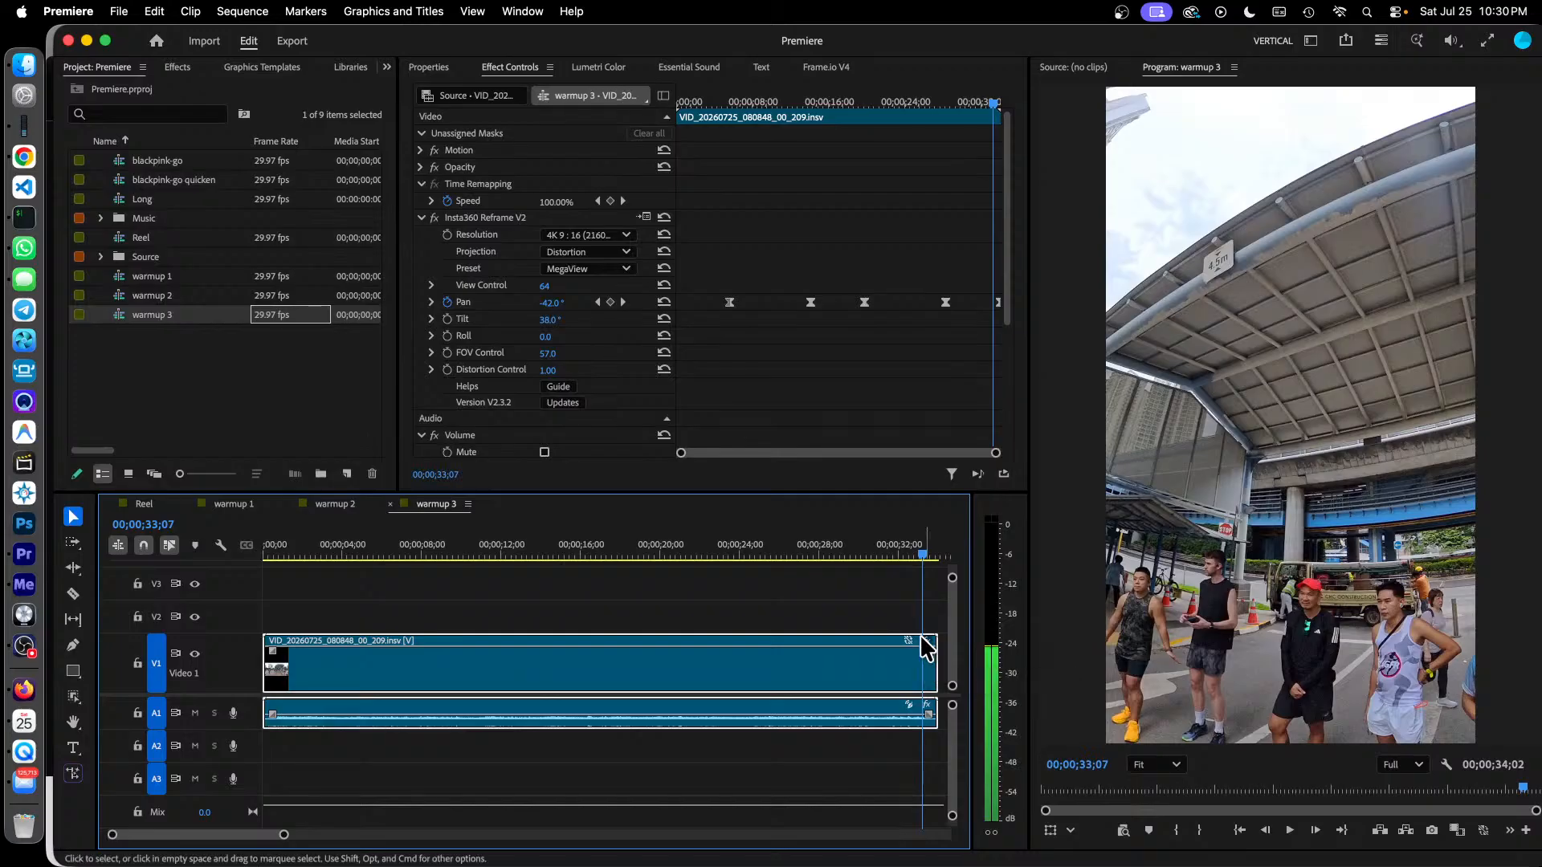
pyautogui.press('super+s')
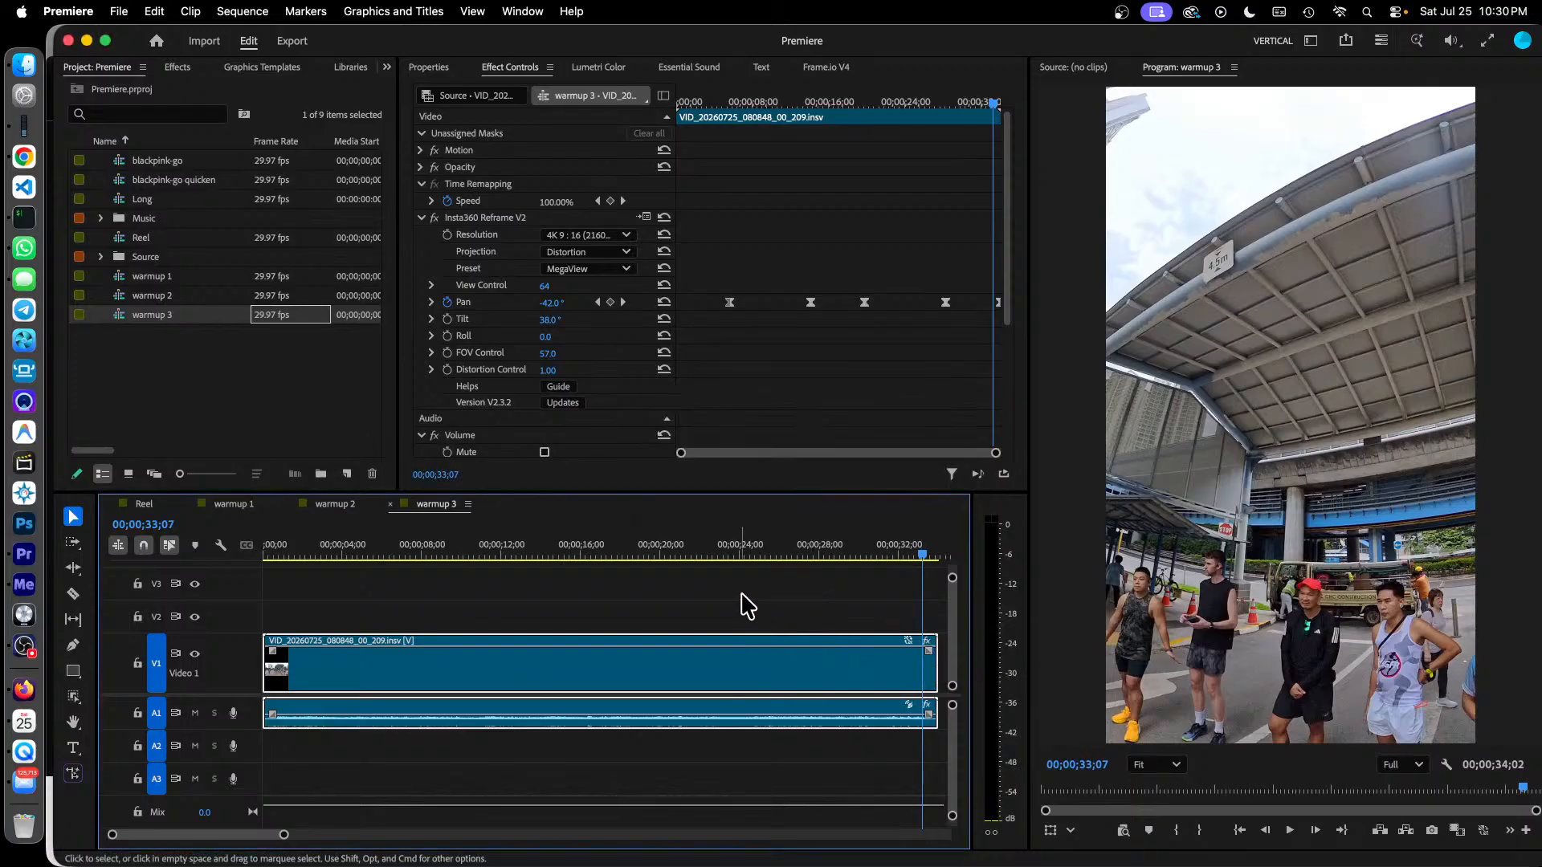
# Open the warmup 2 sequence, review its pans from the start to about 00;00;11;11, and save the project.
pyautogui.doubleClick(152, 297)
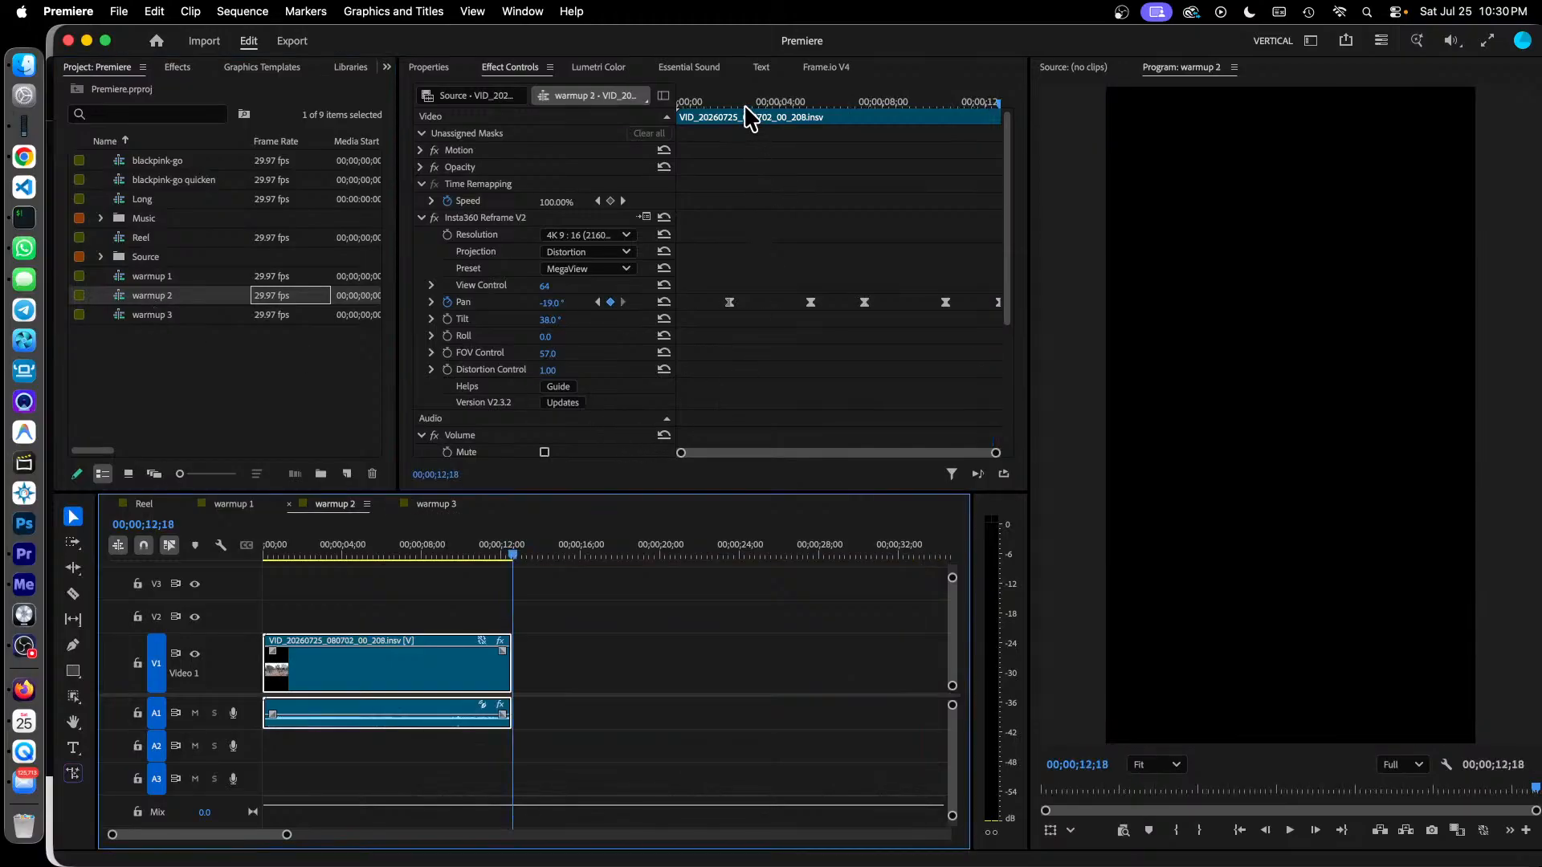
pyautogui.click(683, 108)
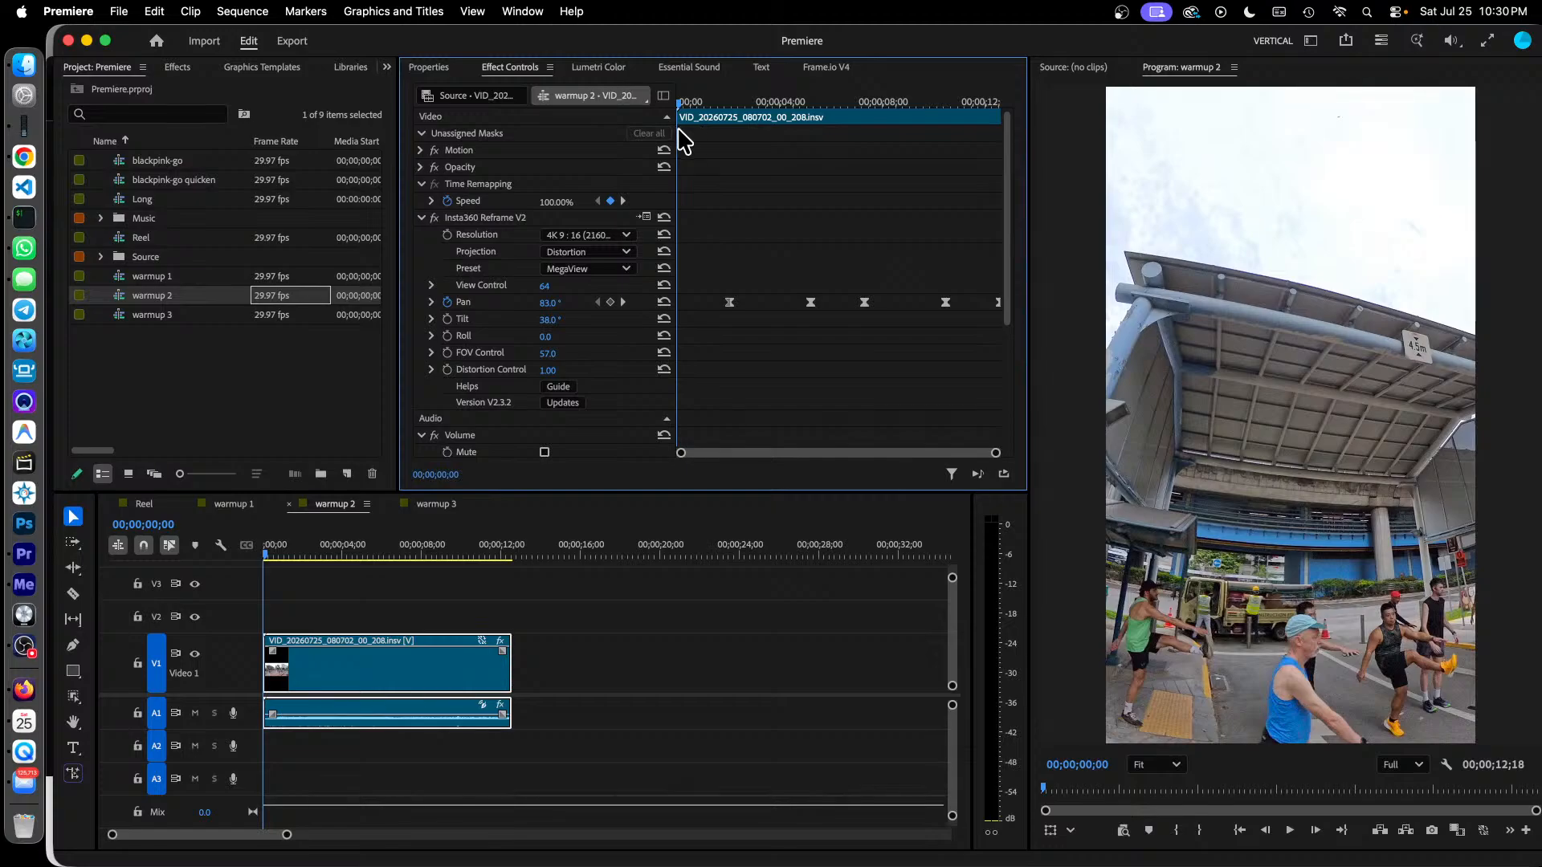
pyautogui.moveTo(682, 108); pyautogui.dragTo(968, 209)
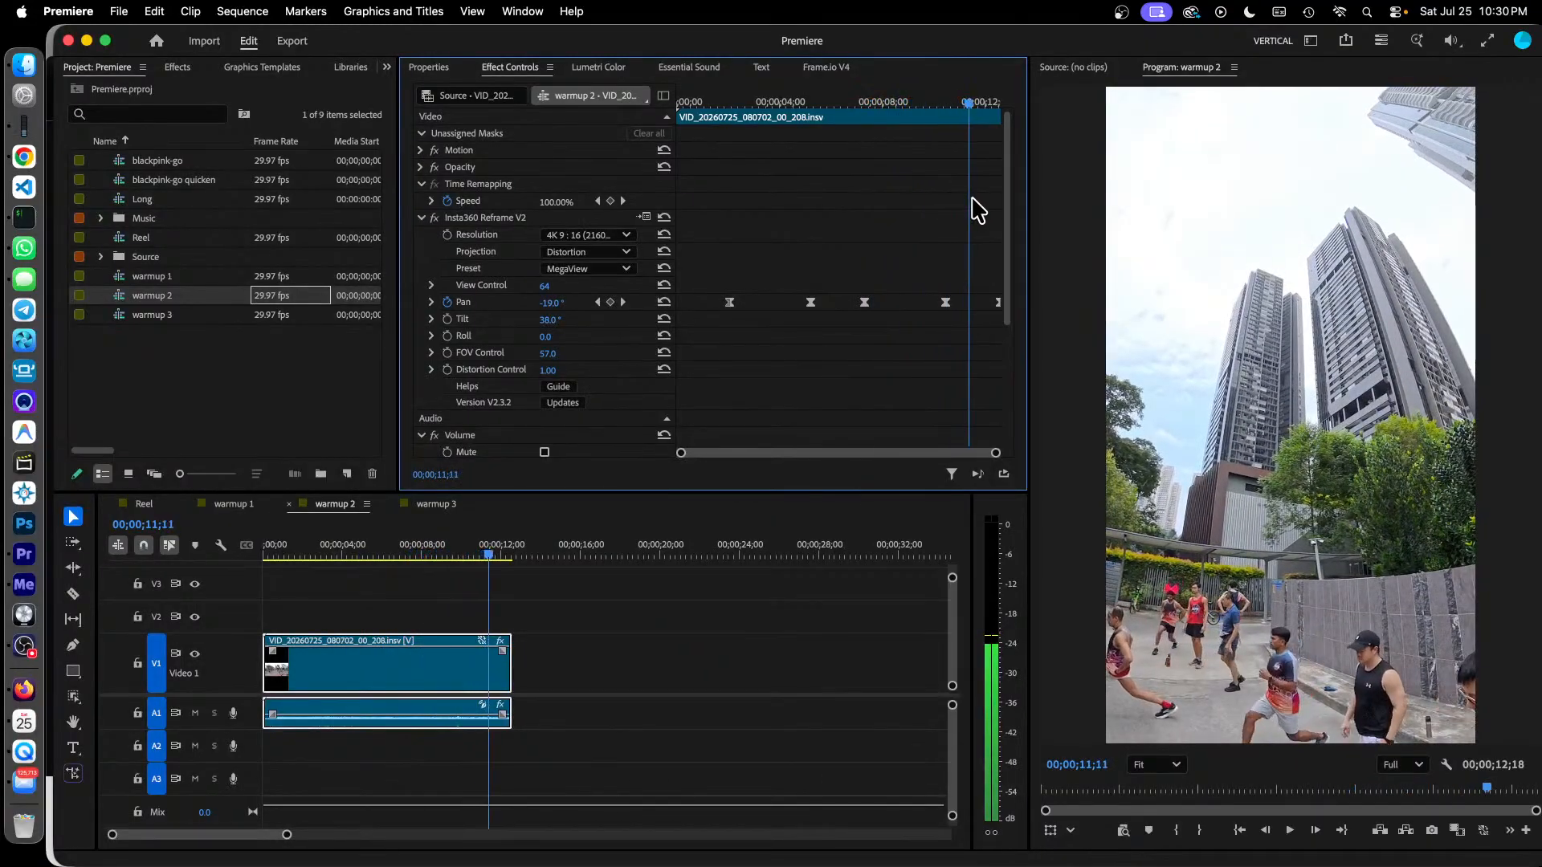
pyautogui.press('super+s')
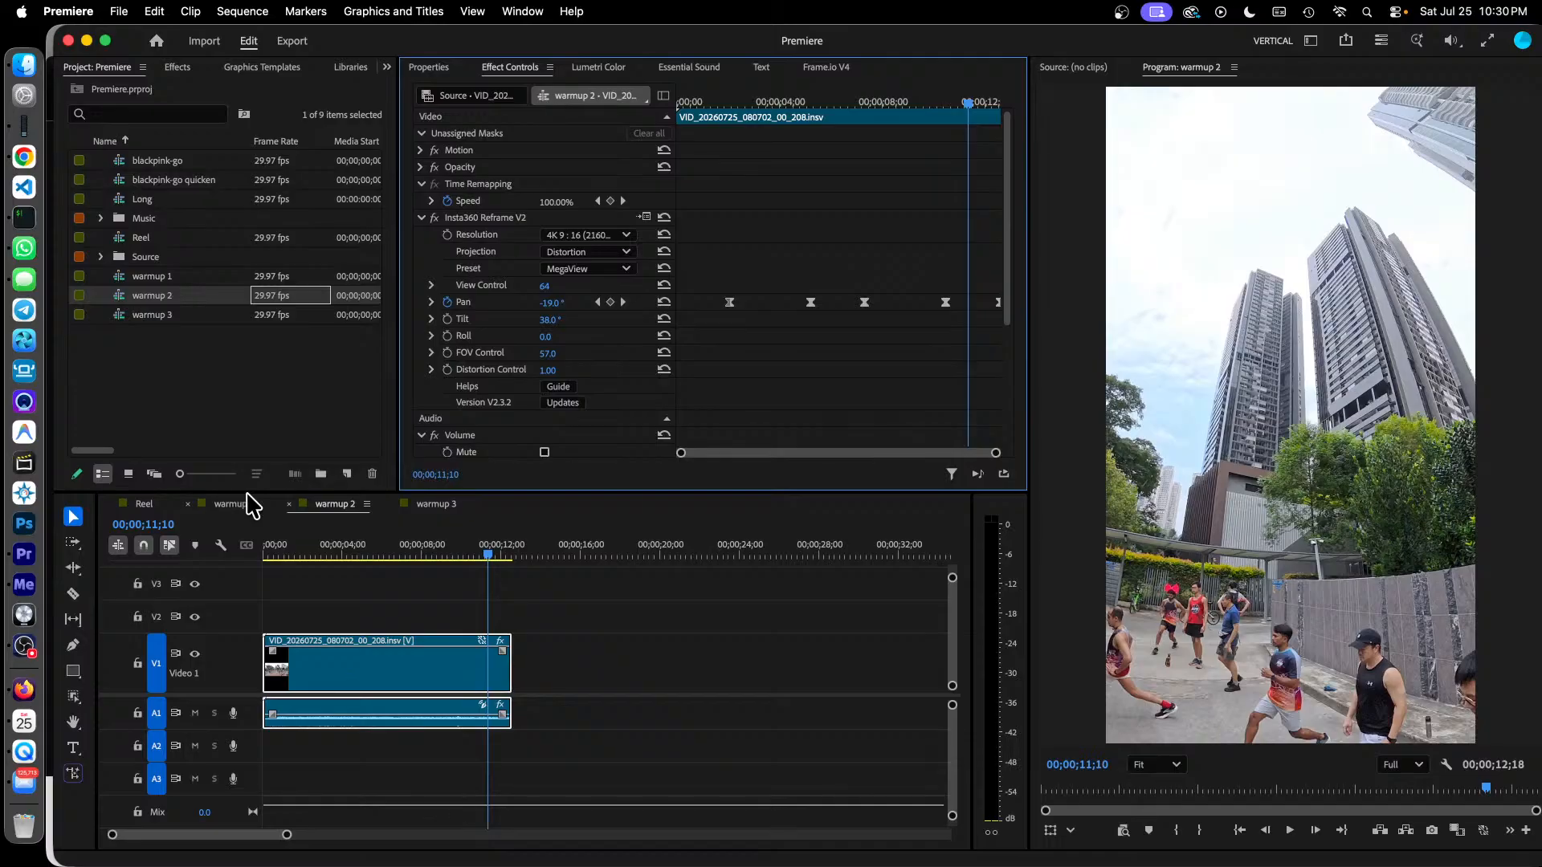
# Create a new sequence from the warmup 1 sequence and rename it warmup.
pyautogui.click(193, 380)
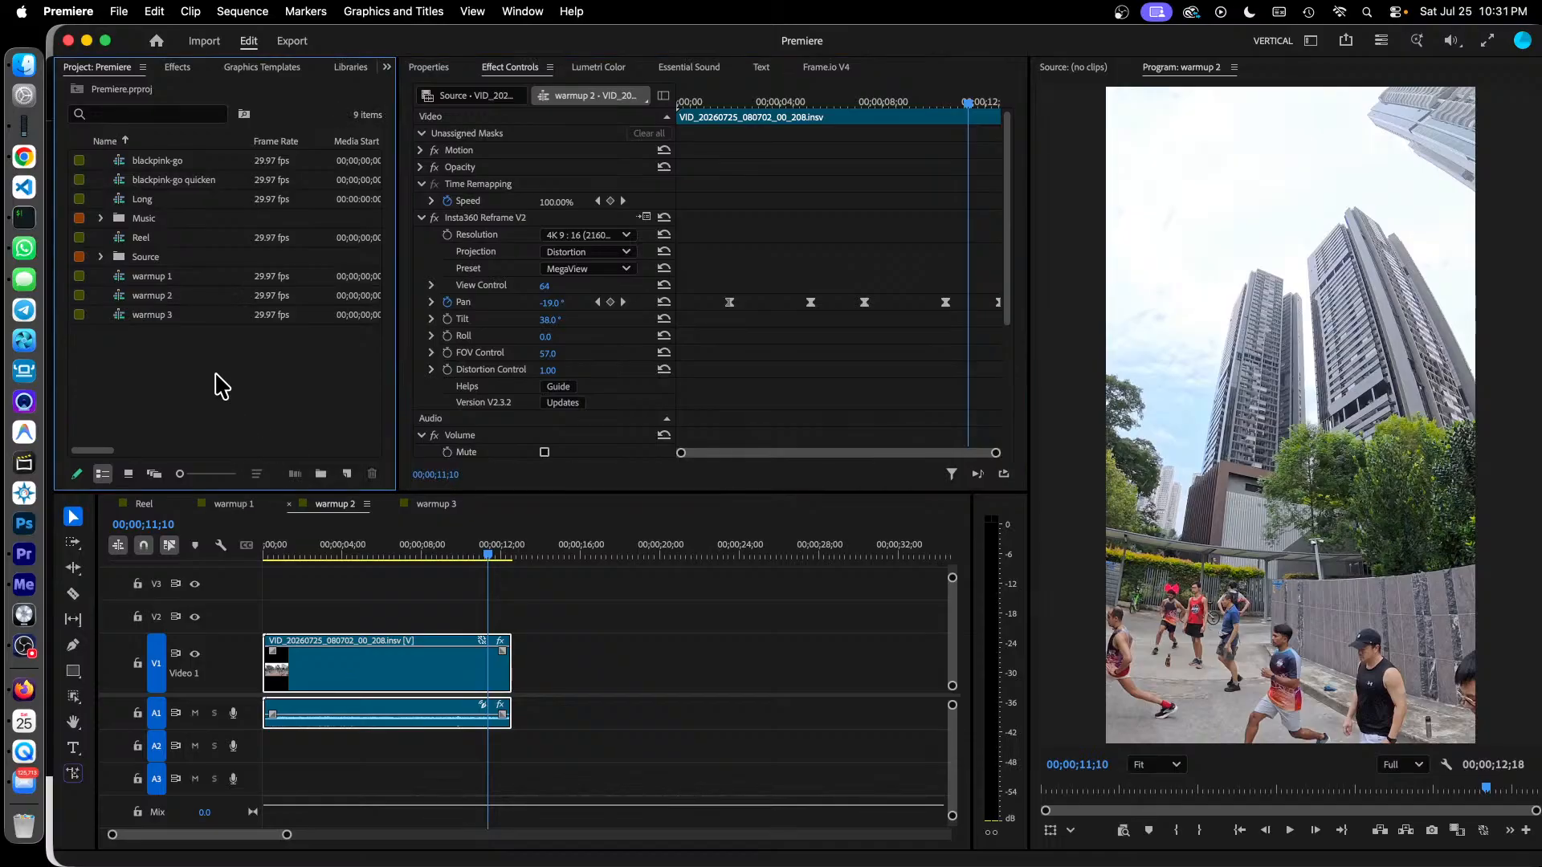
pyautogui.rightClick(145, 281)
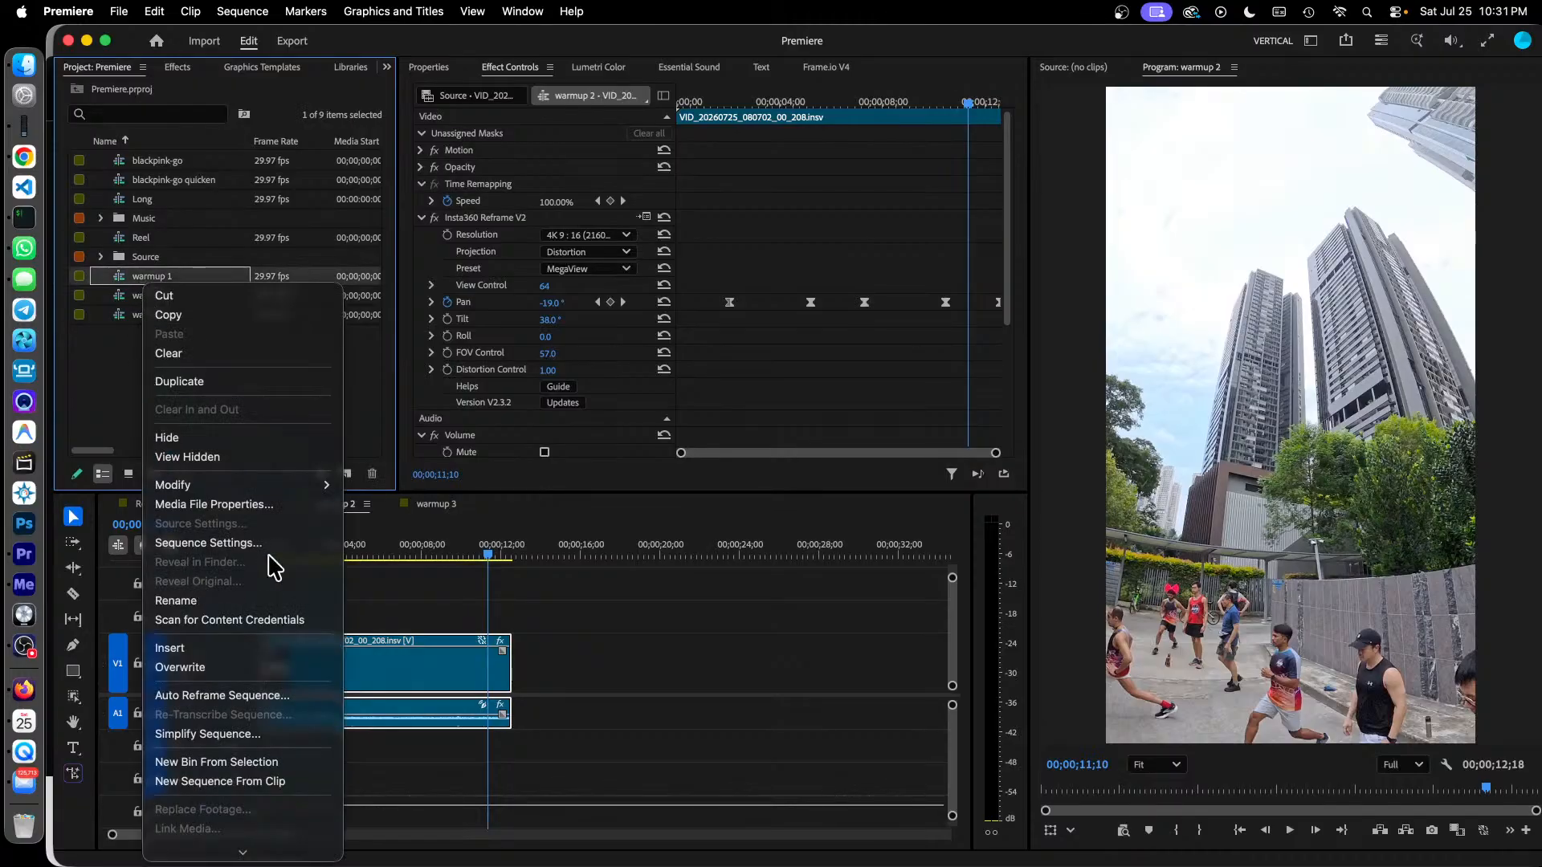
pyautogui.click(268, 783)
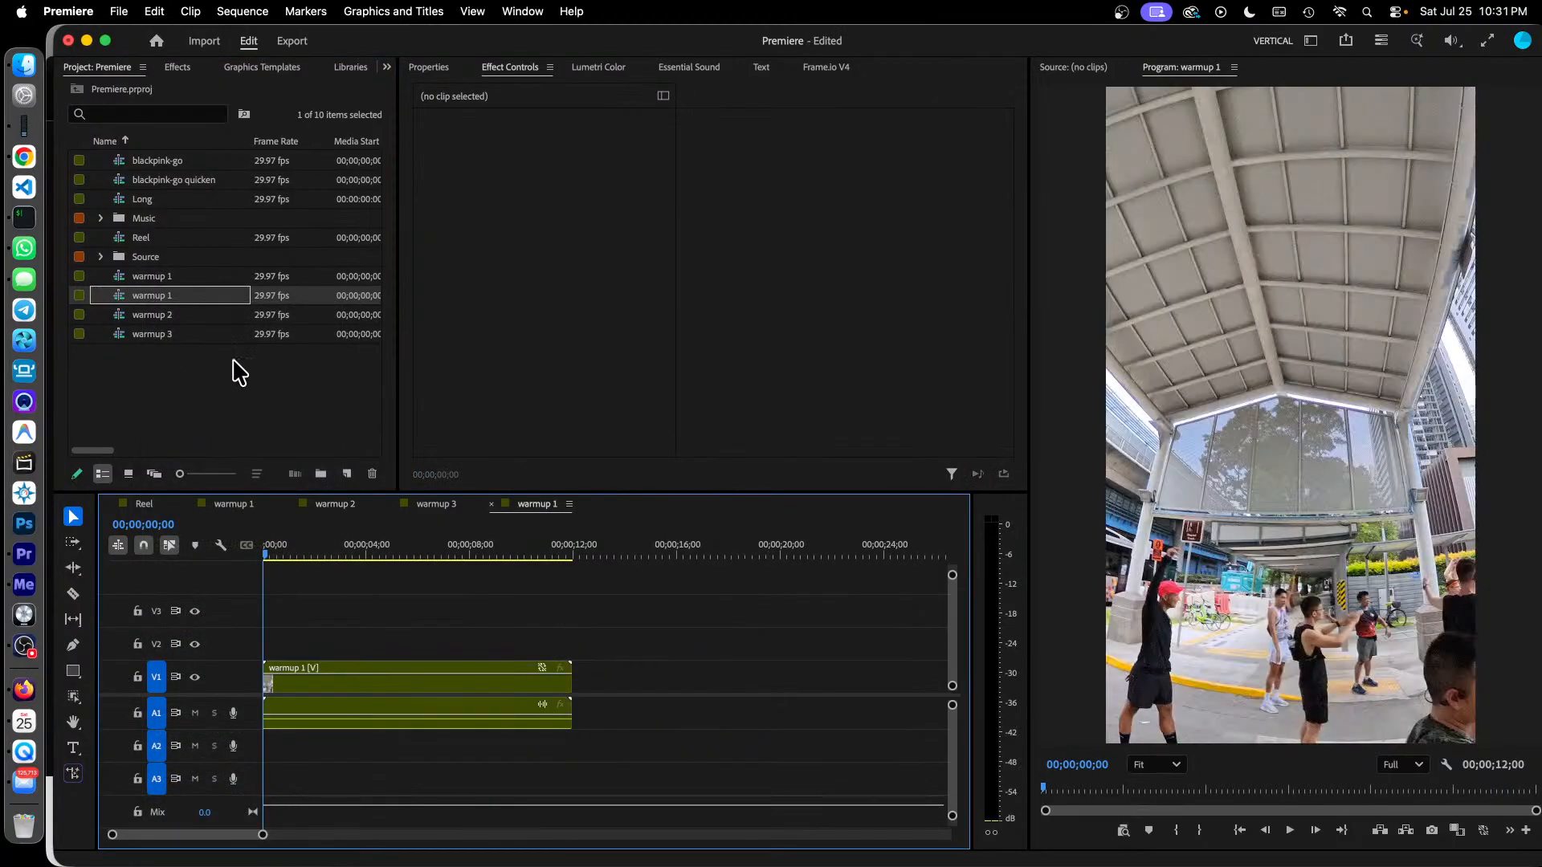
pyautogui.doubleClick(177, 292)
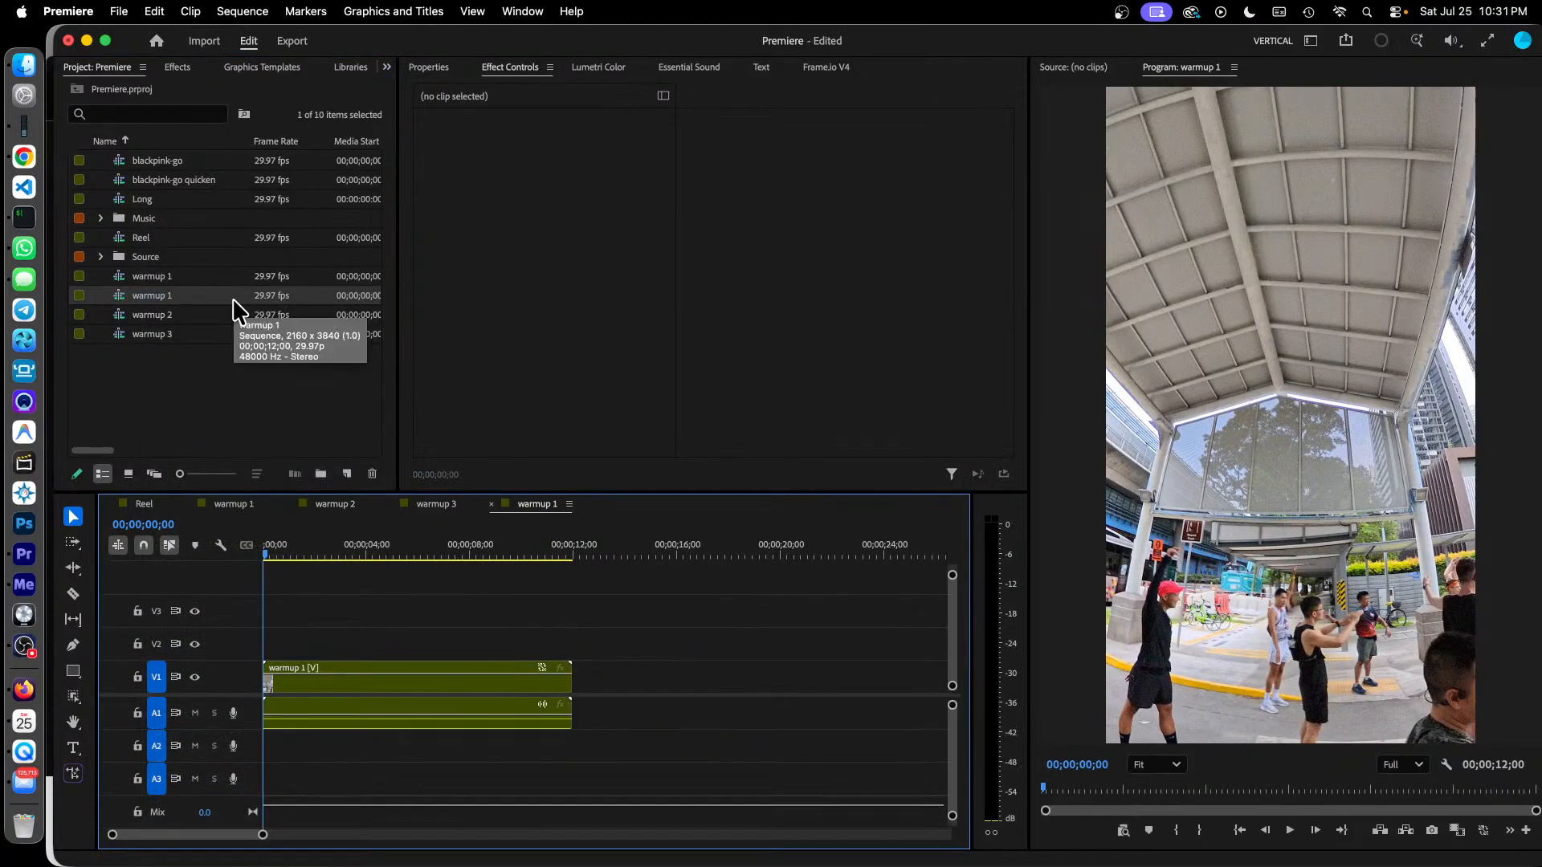
pyautogui.click(152, 295)
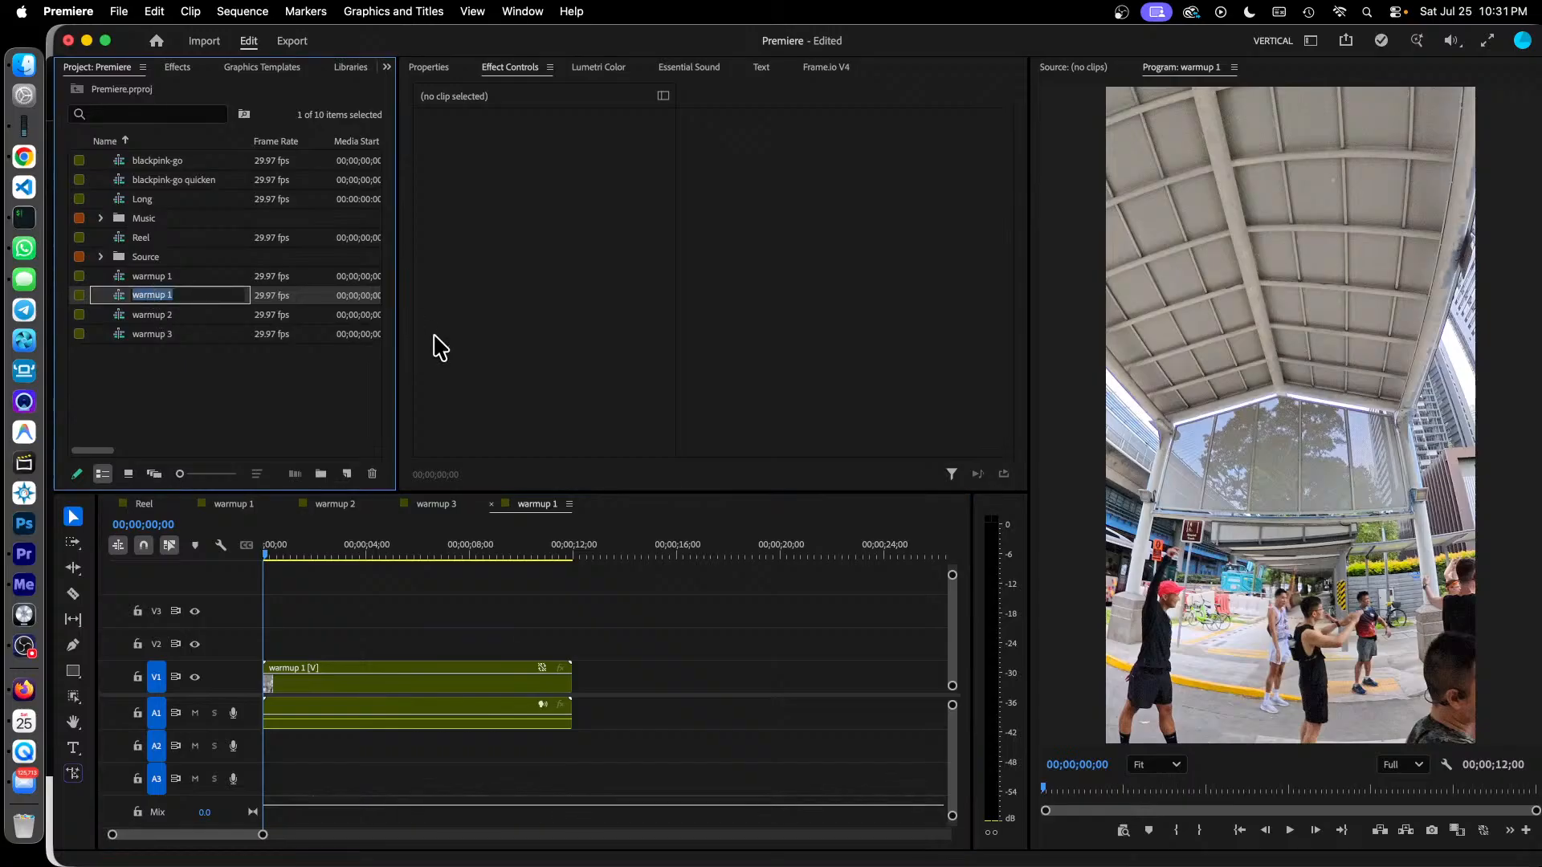
pyautogui.press('Right')
pyautogui.press('Tab')
pyautogui.click(269, 413)
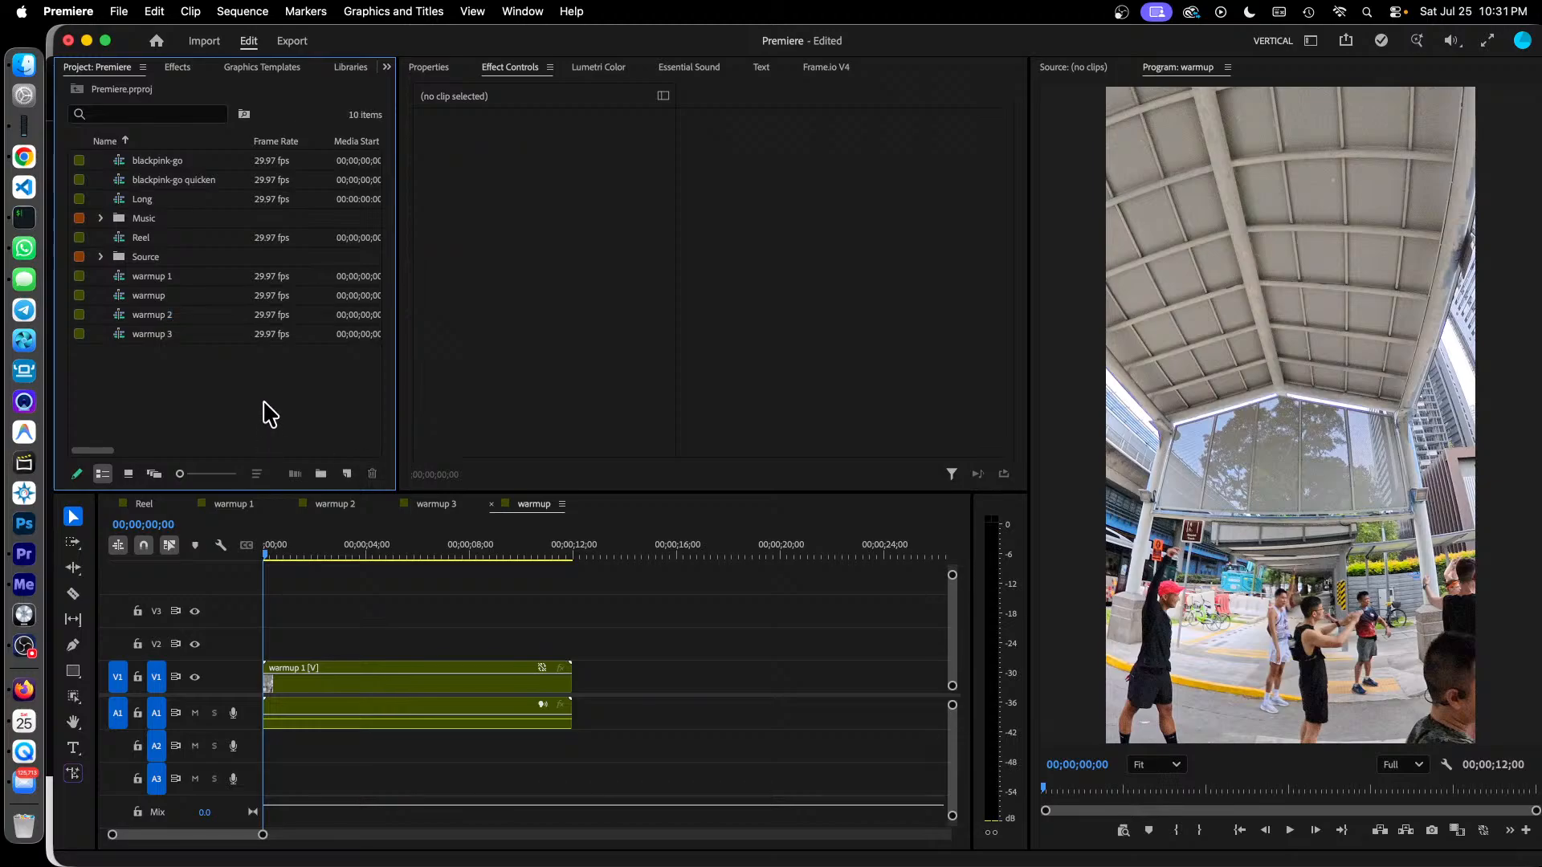
# Place the warmup 2 sequence on V2 above warmup 1, at the start of the warmup sequence.
pyautogui.click(271, 555)
pyautogui.moveTo(272, 555); pyautogui.dragTo(241, 579)
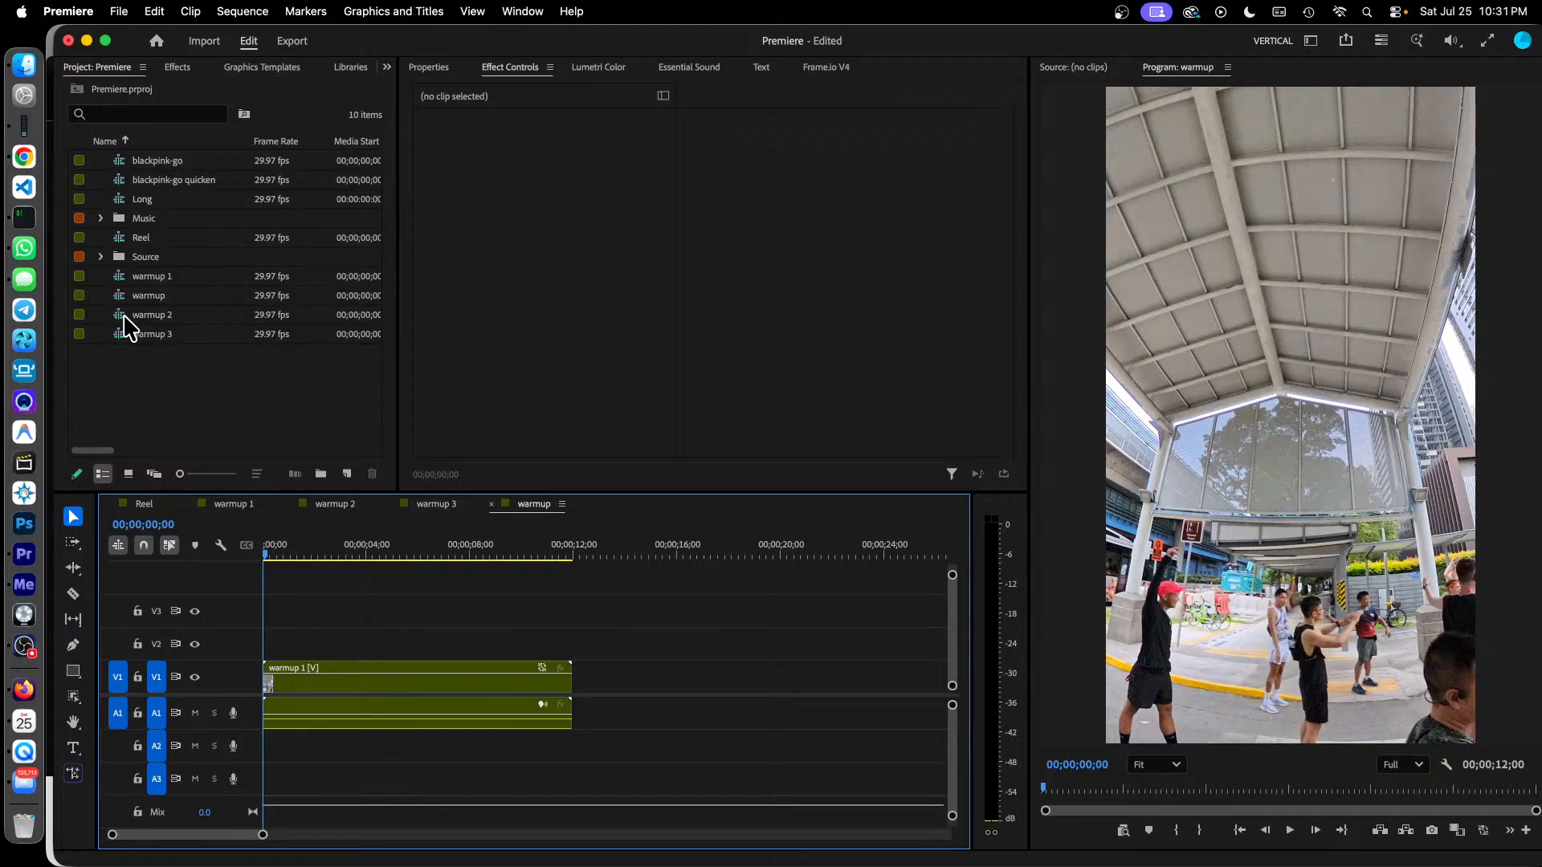
pyautogui.moveTo(125, 318); pyautogui.dragTo(267, 646)
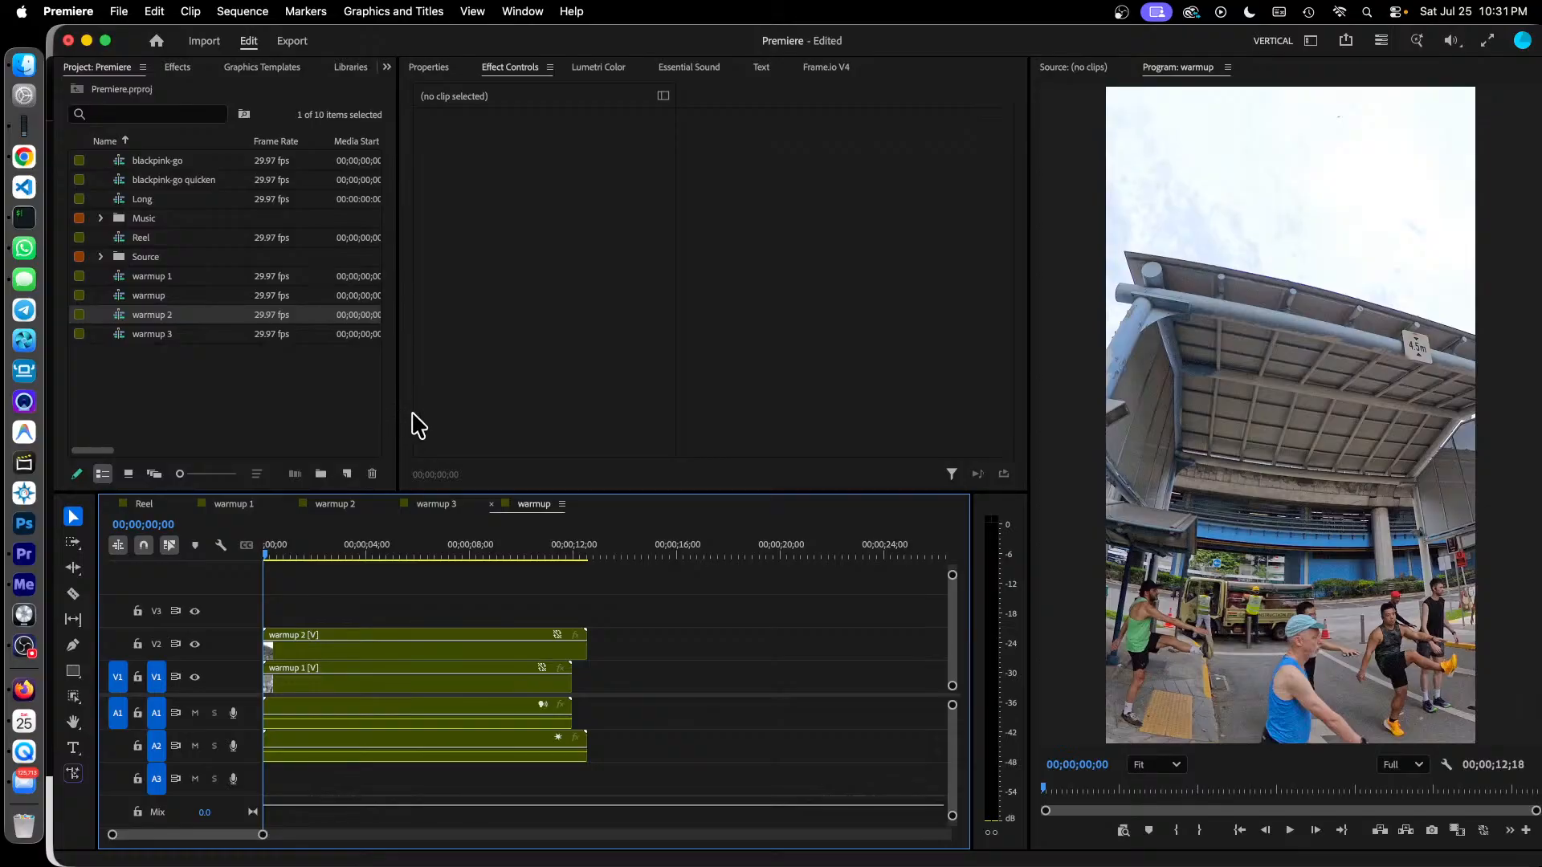
# Check the media durations of the warmup sequences in the project list and open warmup 3.
pyautogui.moveTo(399, 414); pyautogui.dragTo(590, 432)
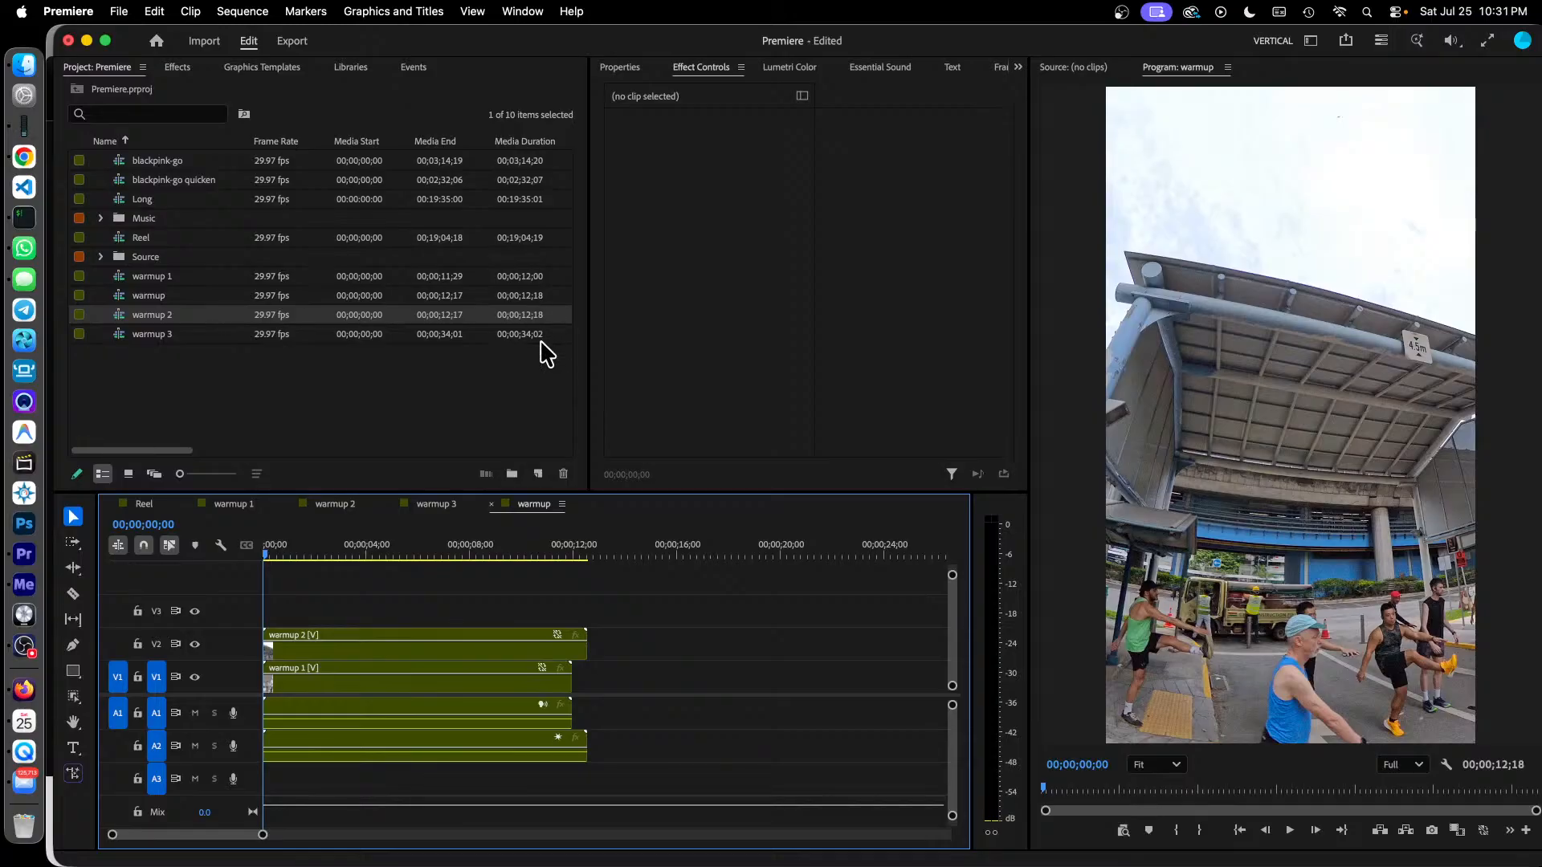
pyautogui.doubleClick(153, 336)
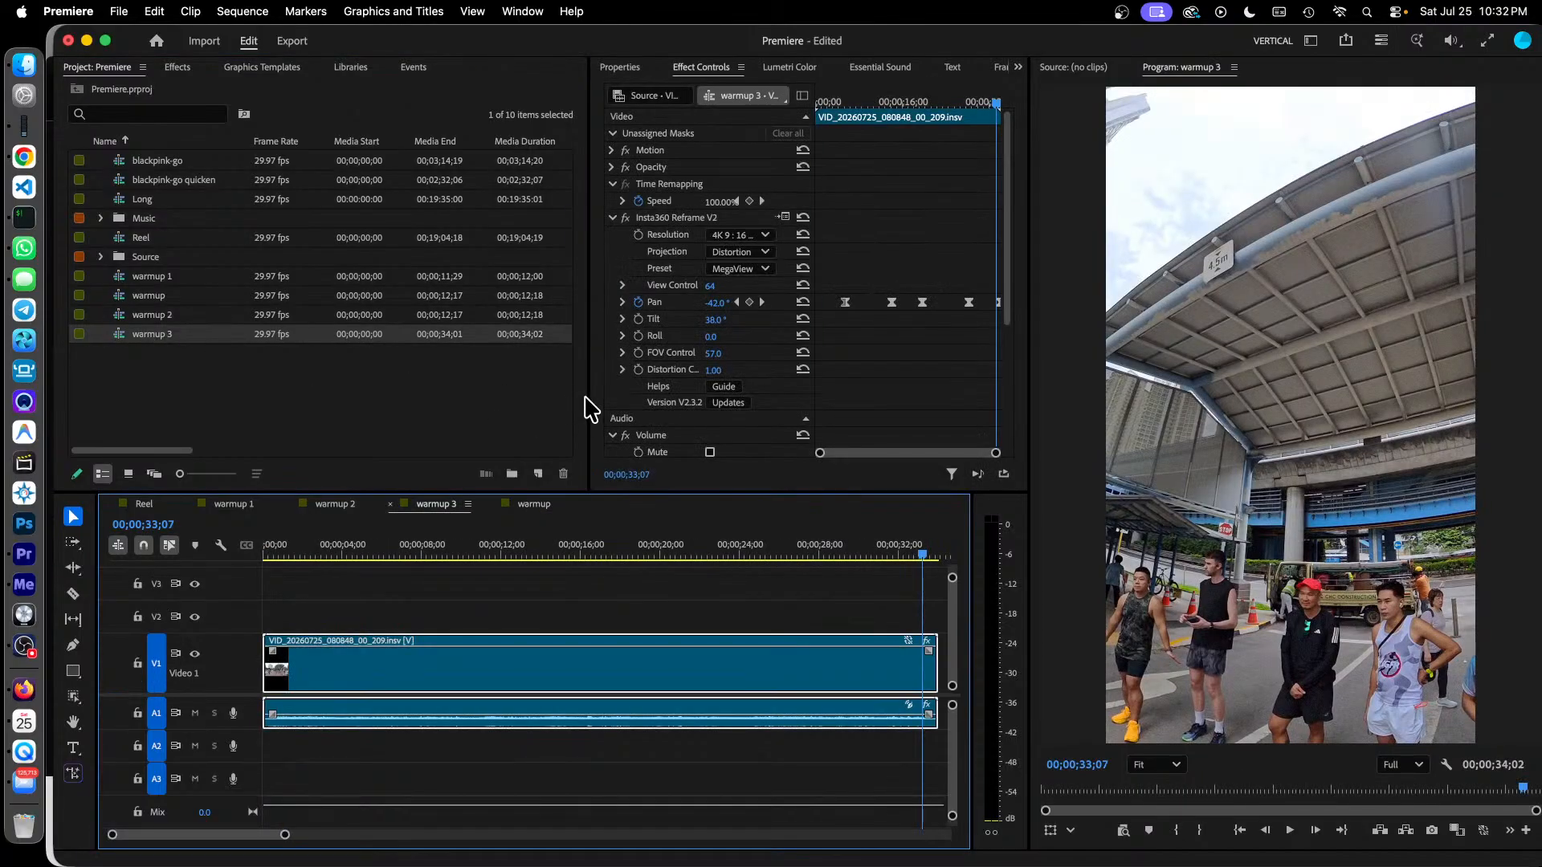
pyautogui.moveTo(590, 394); pyautogui.dragTo(497, 396)
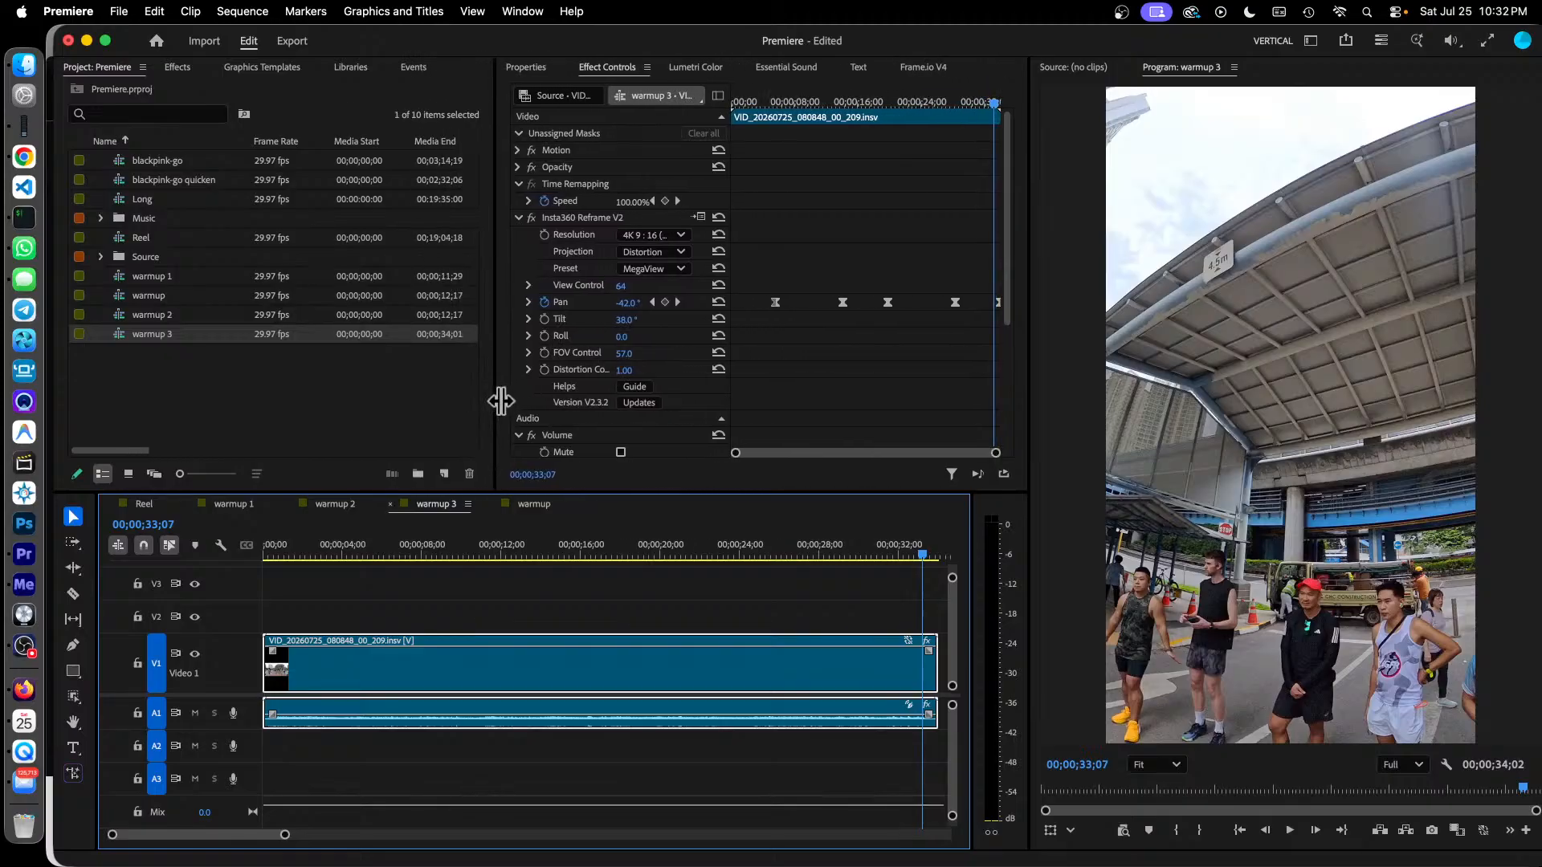
# Examine warmup 3 around its first Pan keyframe at 00;00;05;17 and return the playhead to the start.
pyautogui.moveTo(778, 104)
pyautogui.mouseDown()
pyautogui.moveTo(713, 111)
pyautogui.moveTo(777, 122)
pyautogui.mouseUp()
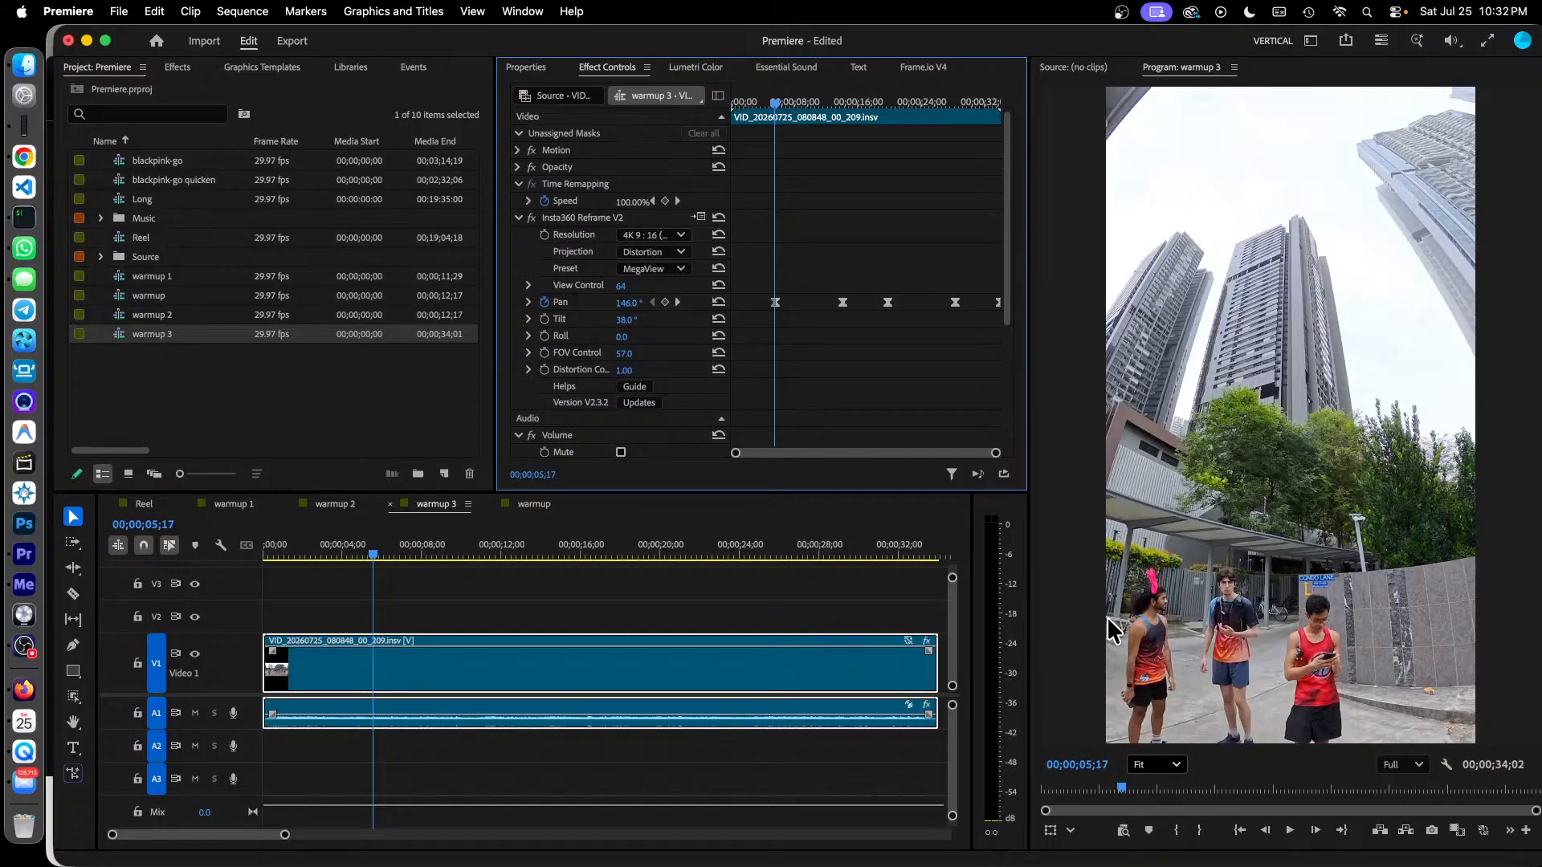
pyautogui.click(1091, 766)
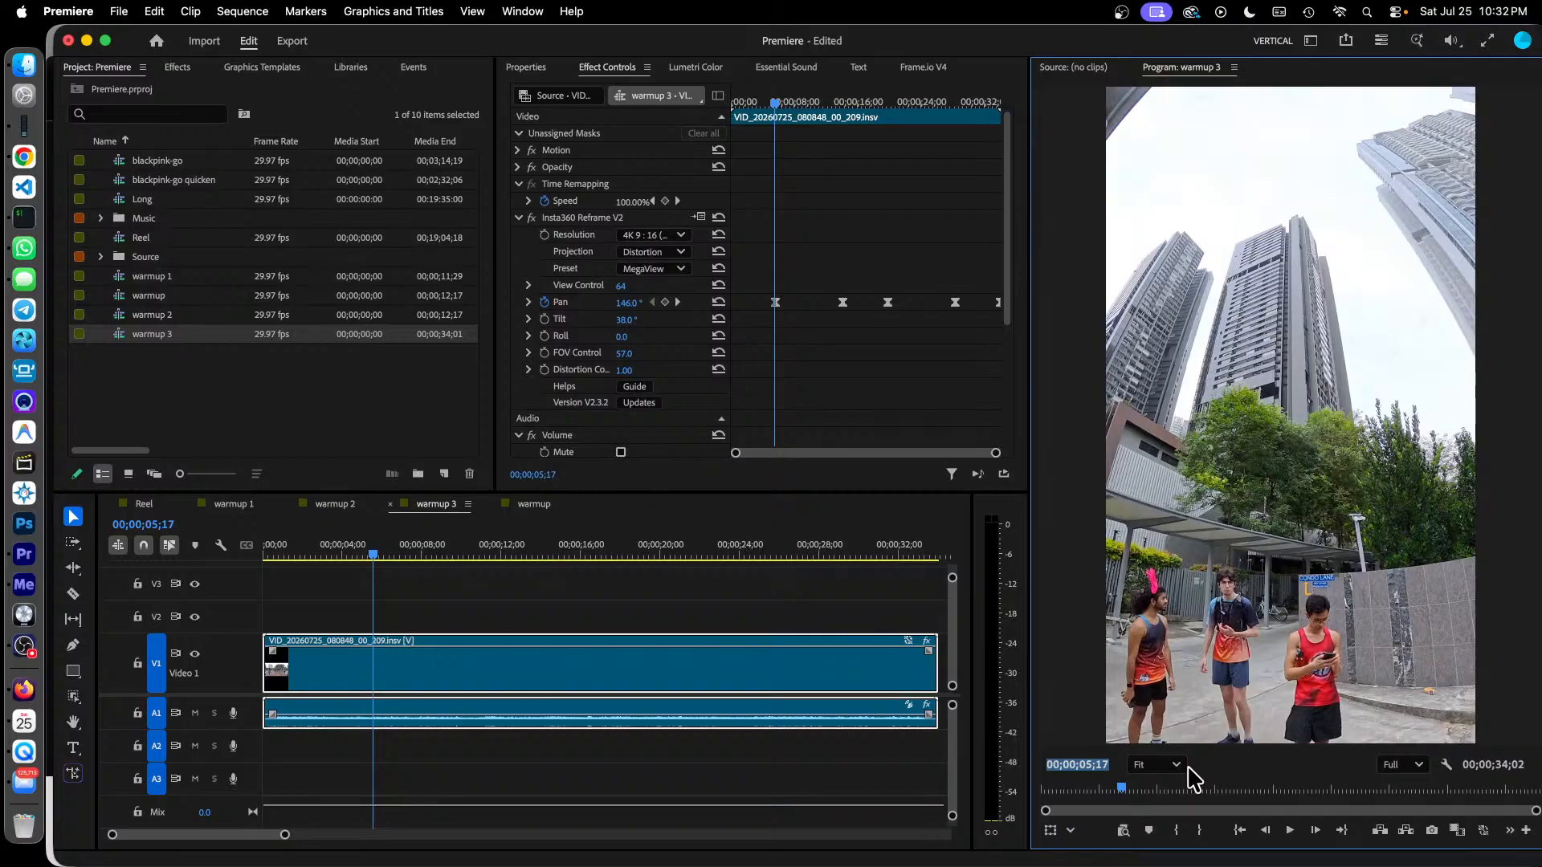
pyautogui.press('Right')
pyautogui.press('Return')
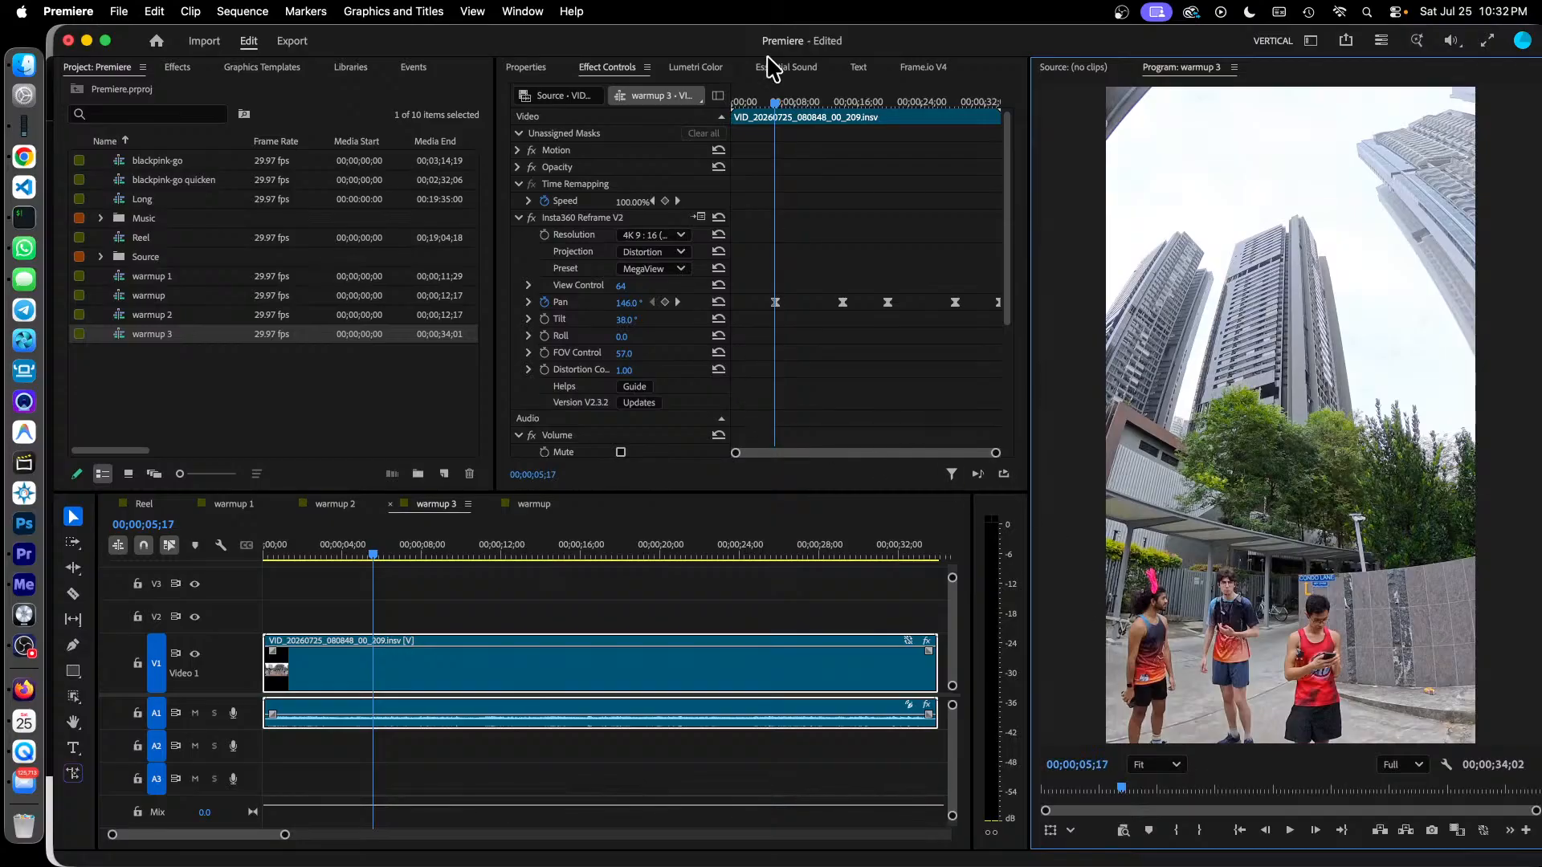
pyautogui.moveTo(776, 109); pyautogui.dragTo(707, 113)
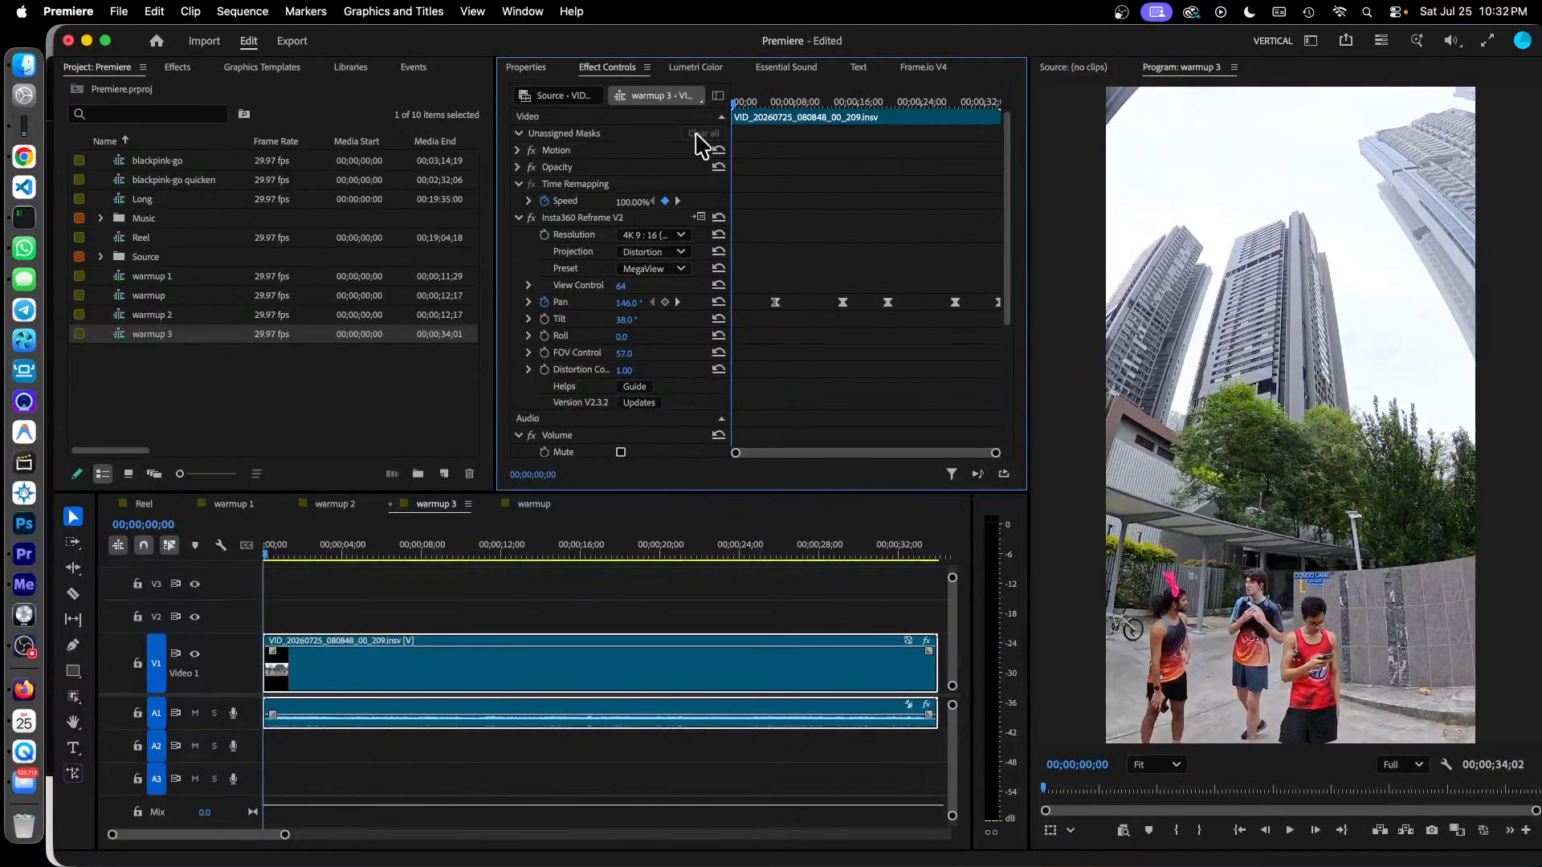
# Open the warmup 2 sequence and move its clip's second Pan keyframe to 00;00;05;00.
pyautogui.doubleClick(120, 321)
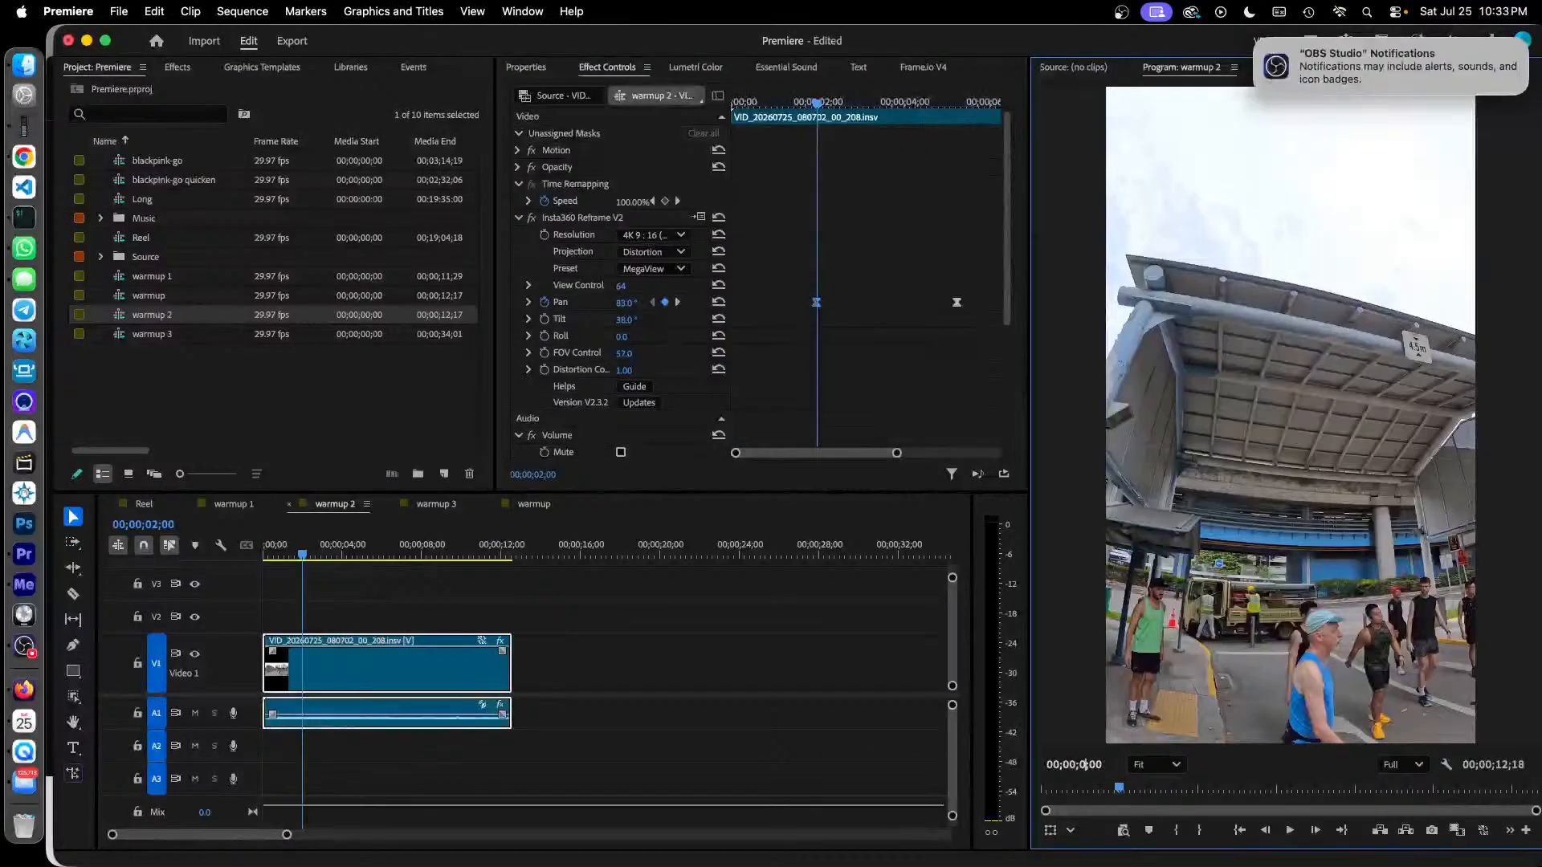
pyautogui.write('5')
pyautogui.press('Return')
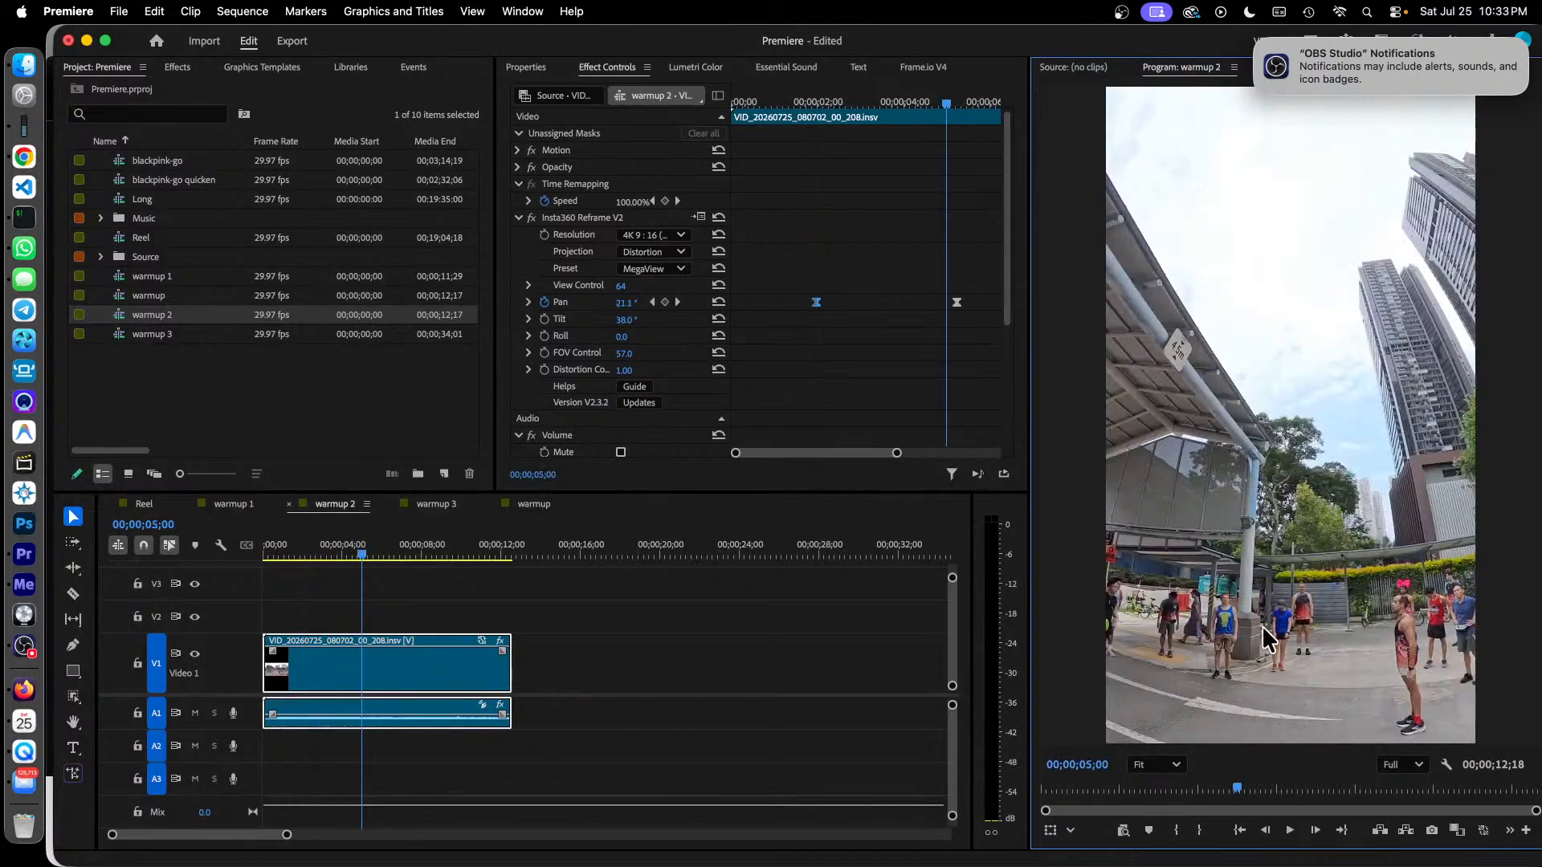
pyautogui.click(863, 460)
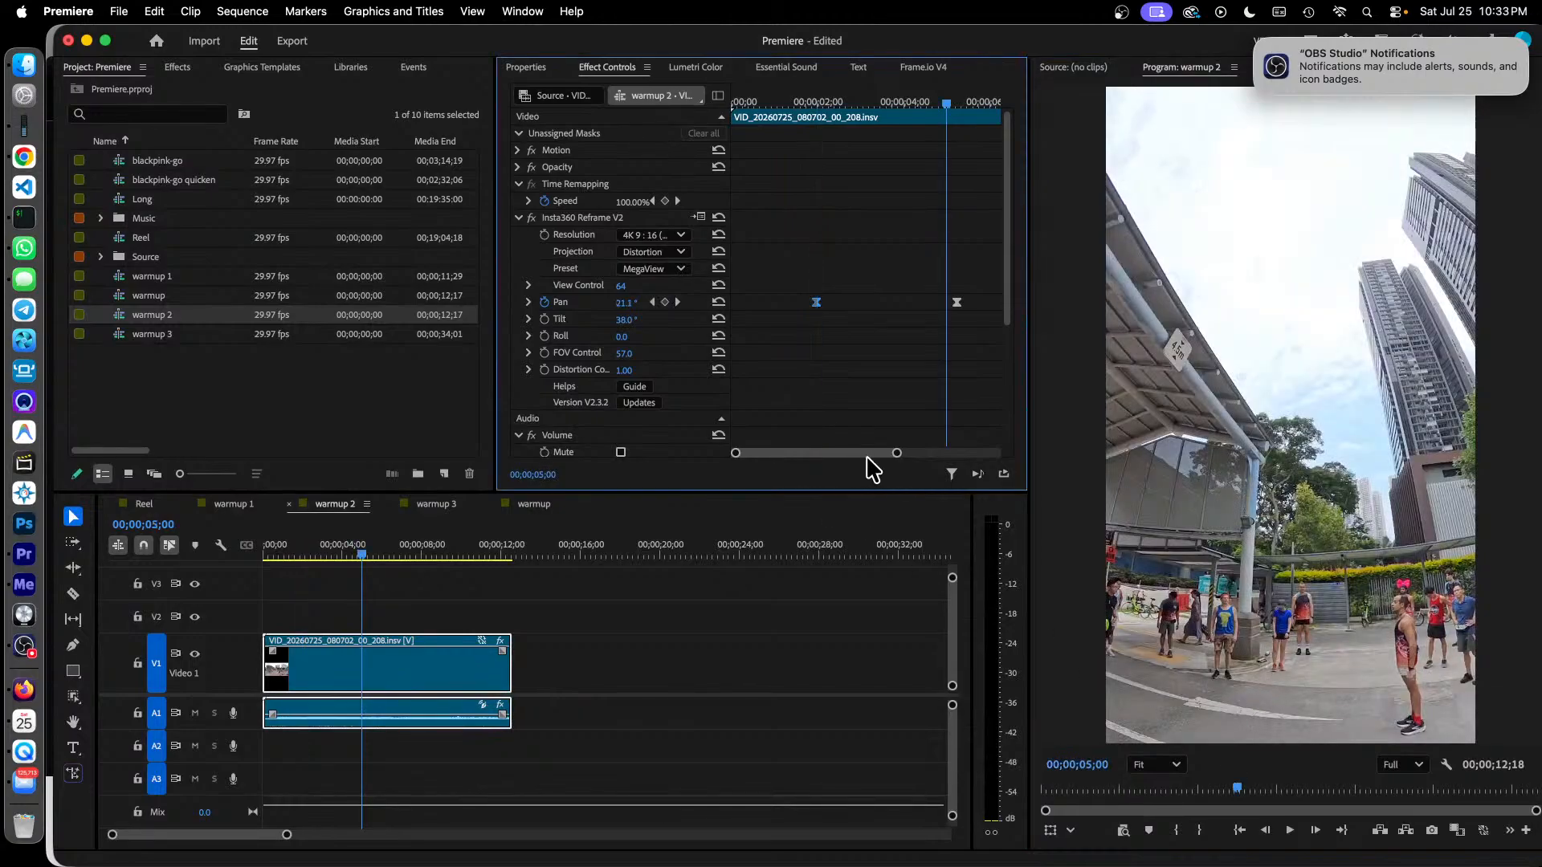
pyautogui.moveTo(849, 456); pyautogui.dragTo(898, 456)
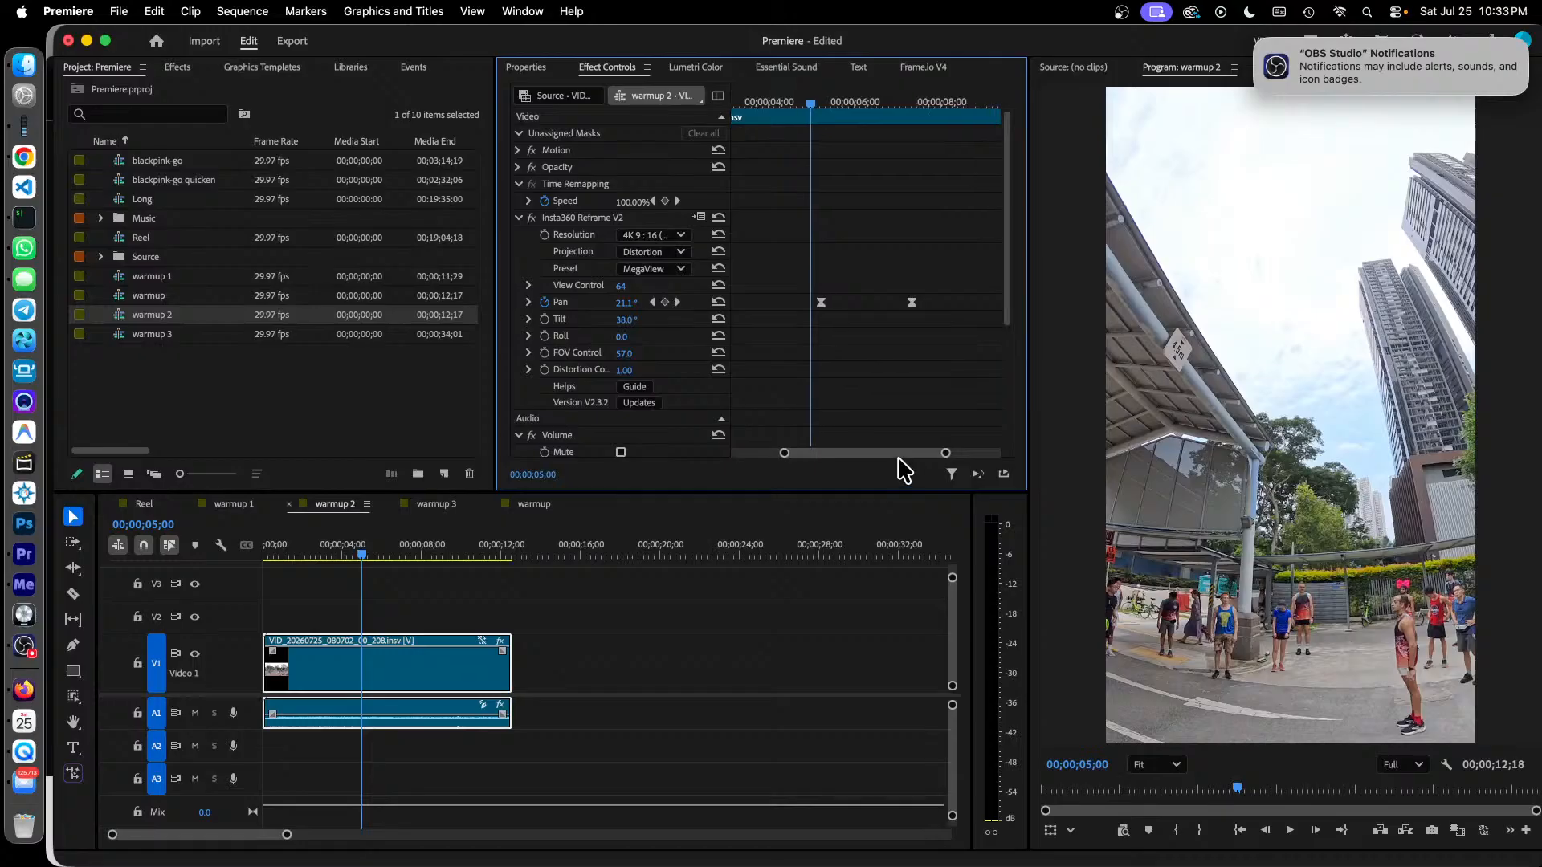
pyautogui.moveTo(864, 345); pyautogui.dragTo(779, 246)
pyautogui.press('Delete')
pyautogui.moveTo(823, 303); pyautogui.dragTo(811, 303)
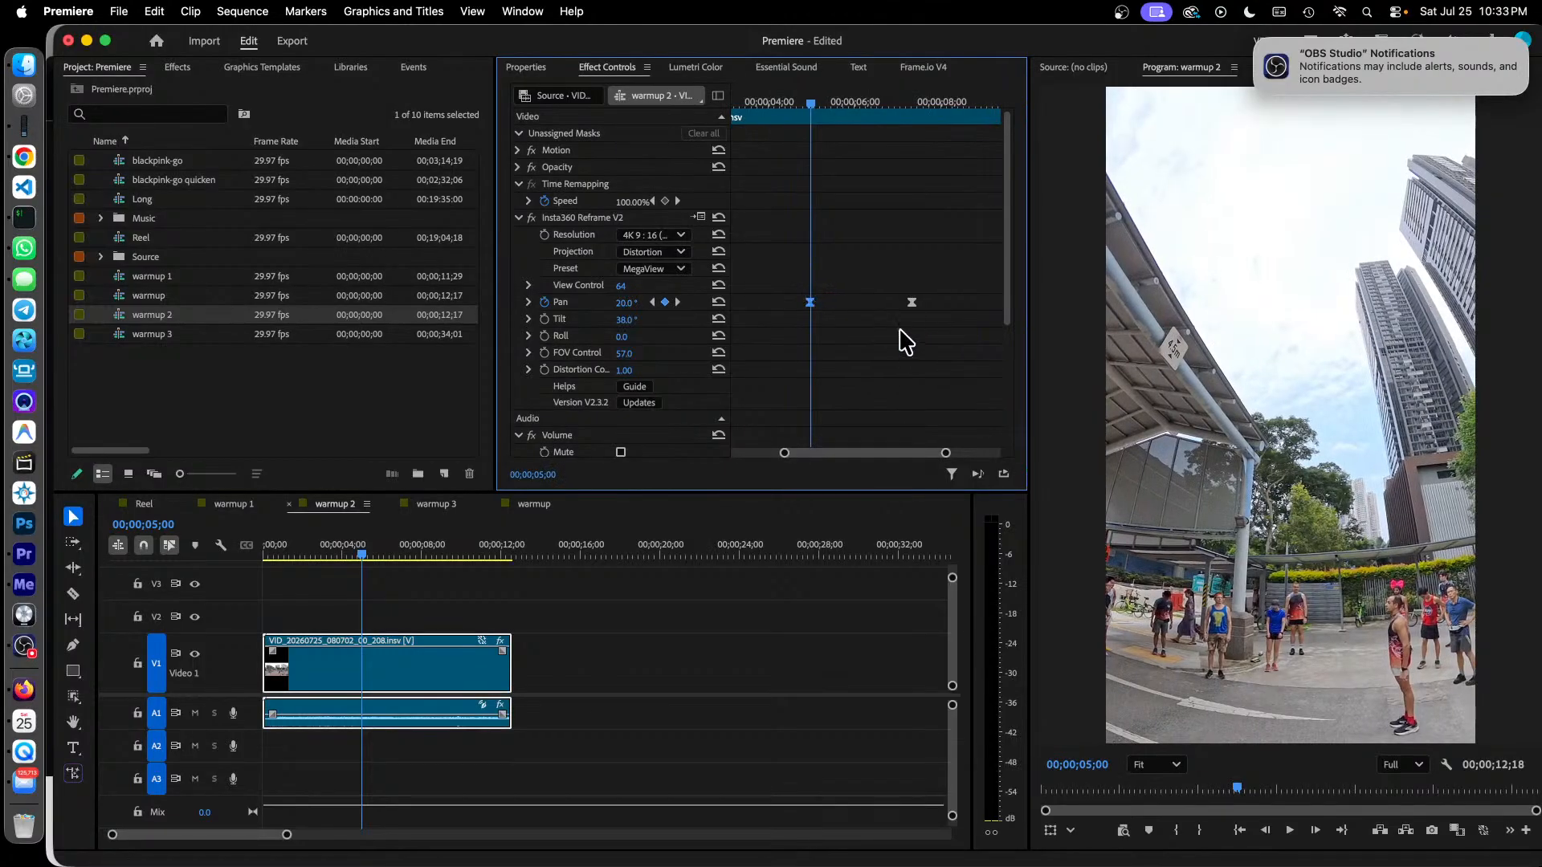
# Move the third Pan keyframe of the warmup 2 clip to 00;00;07;00.
pyautogui.click(1080, 765)
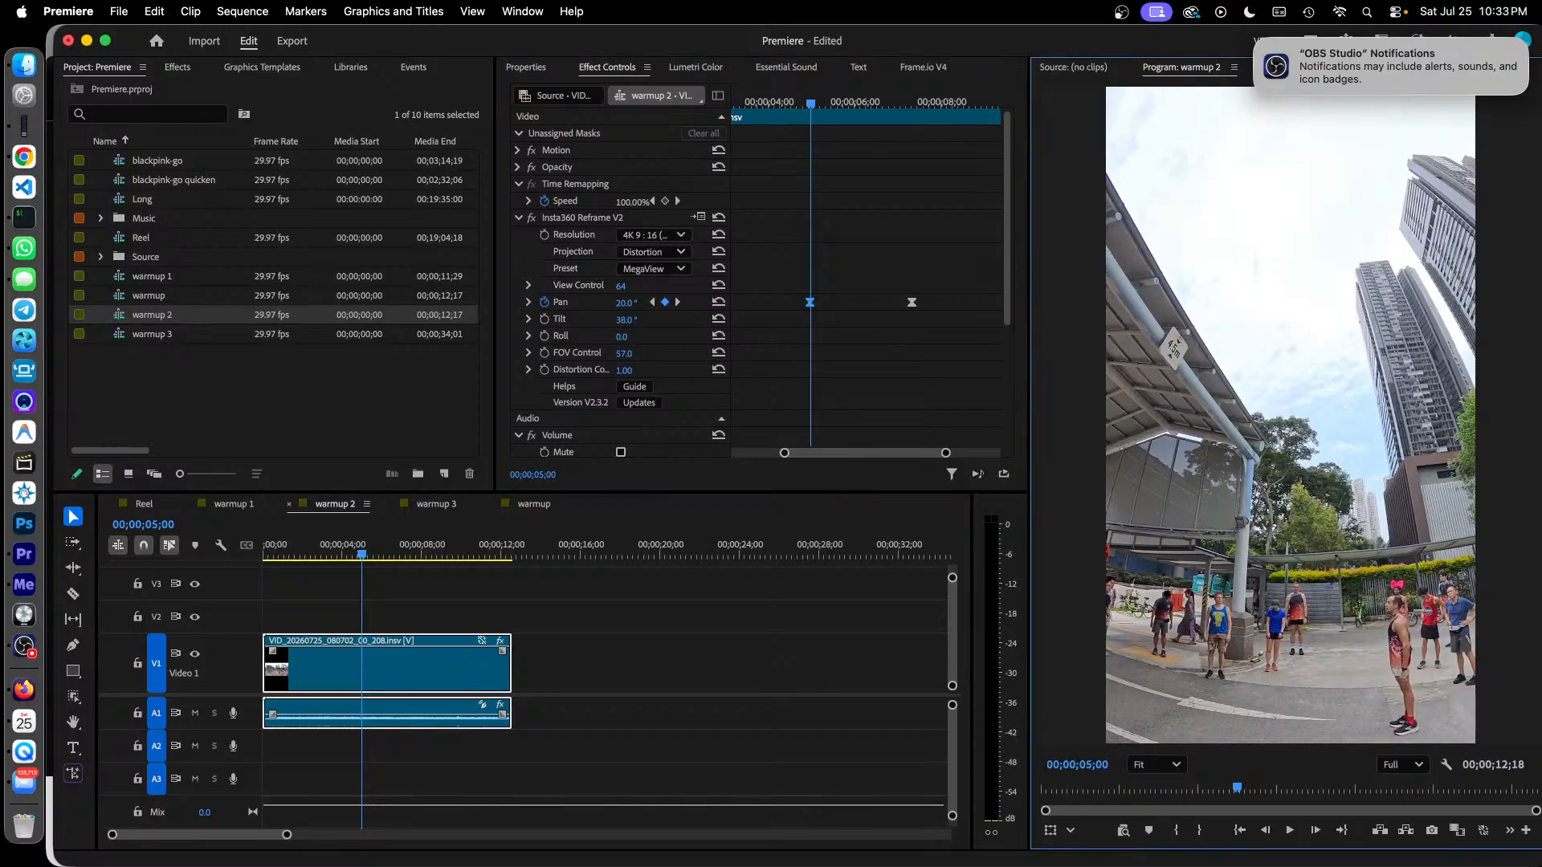
pyautogui.press('Left')
pyautogui.press('Return')
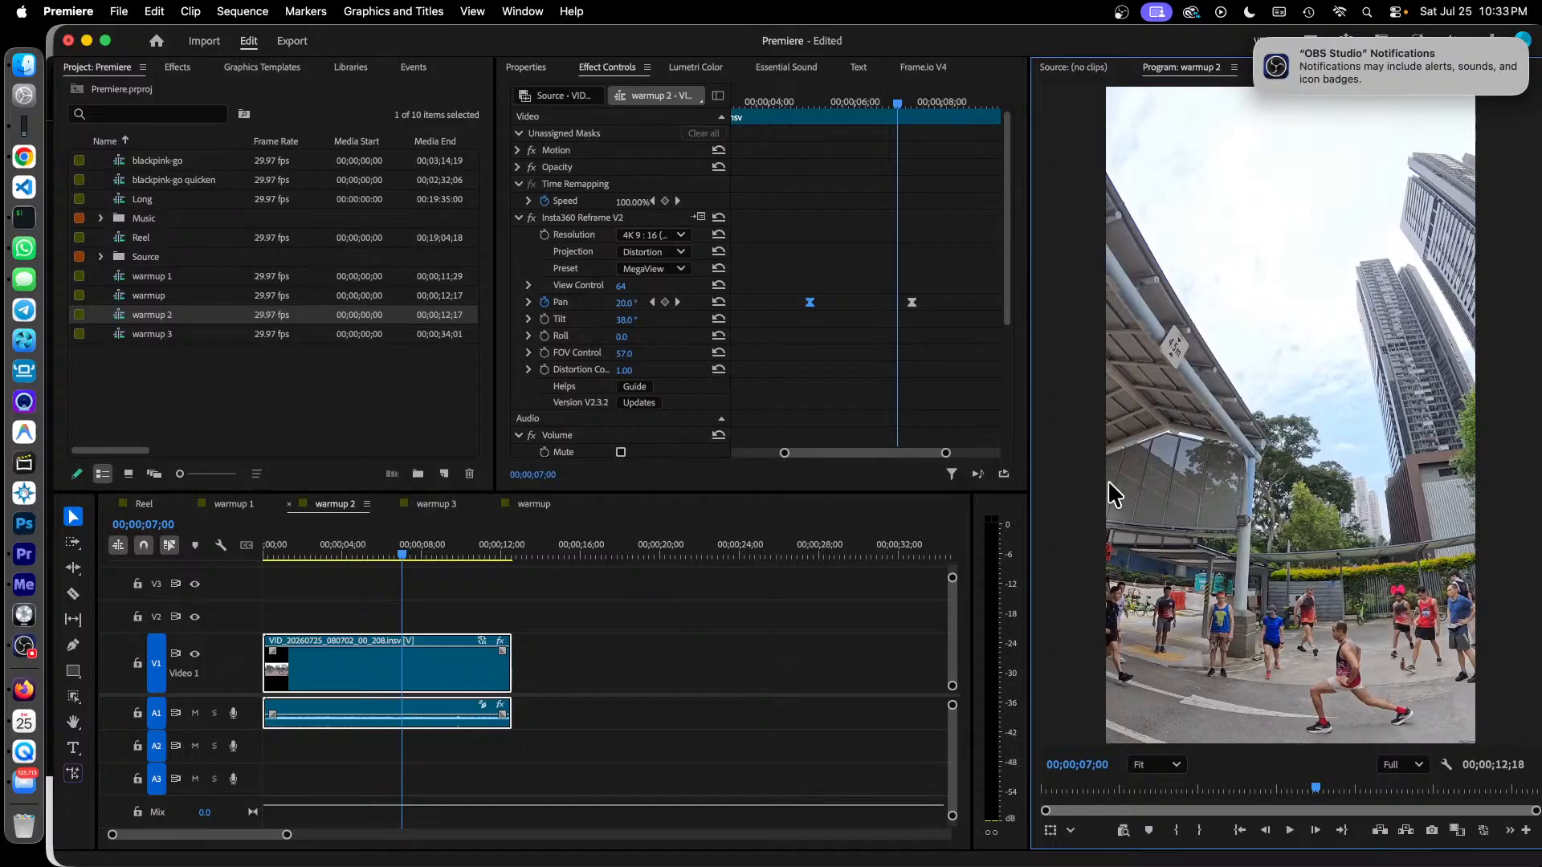
pyautogui.click(913, 303)
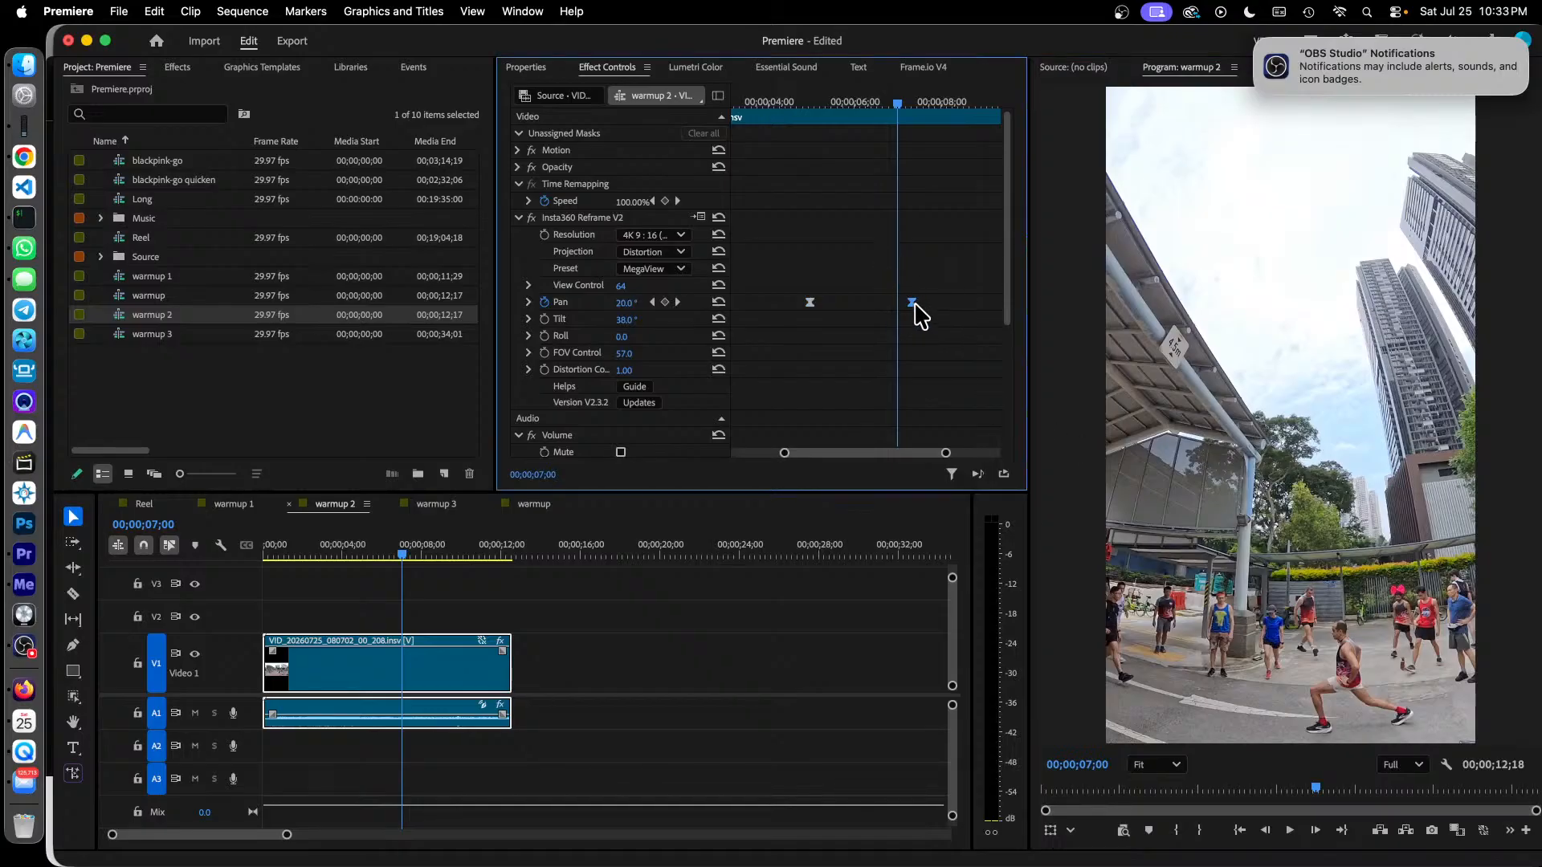
pyautogui.moveTo(910, 304); pyautogui.dragTo(898, 312)
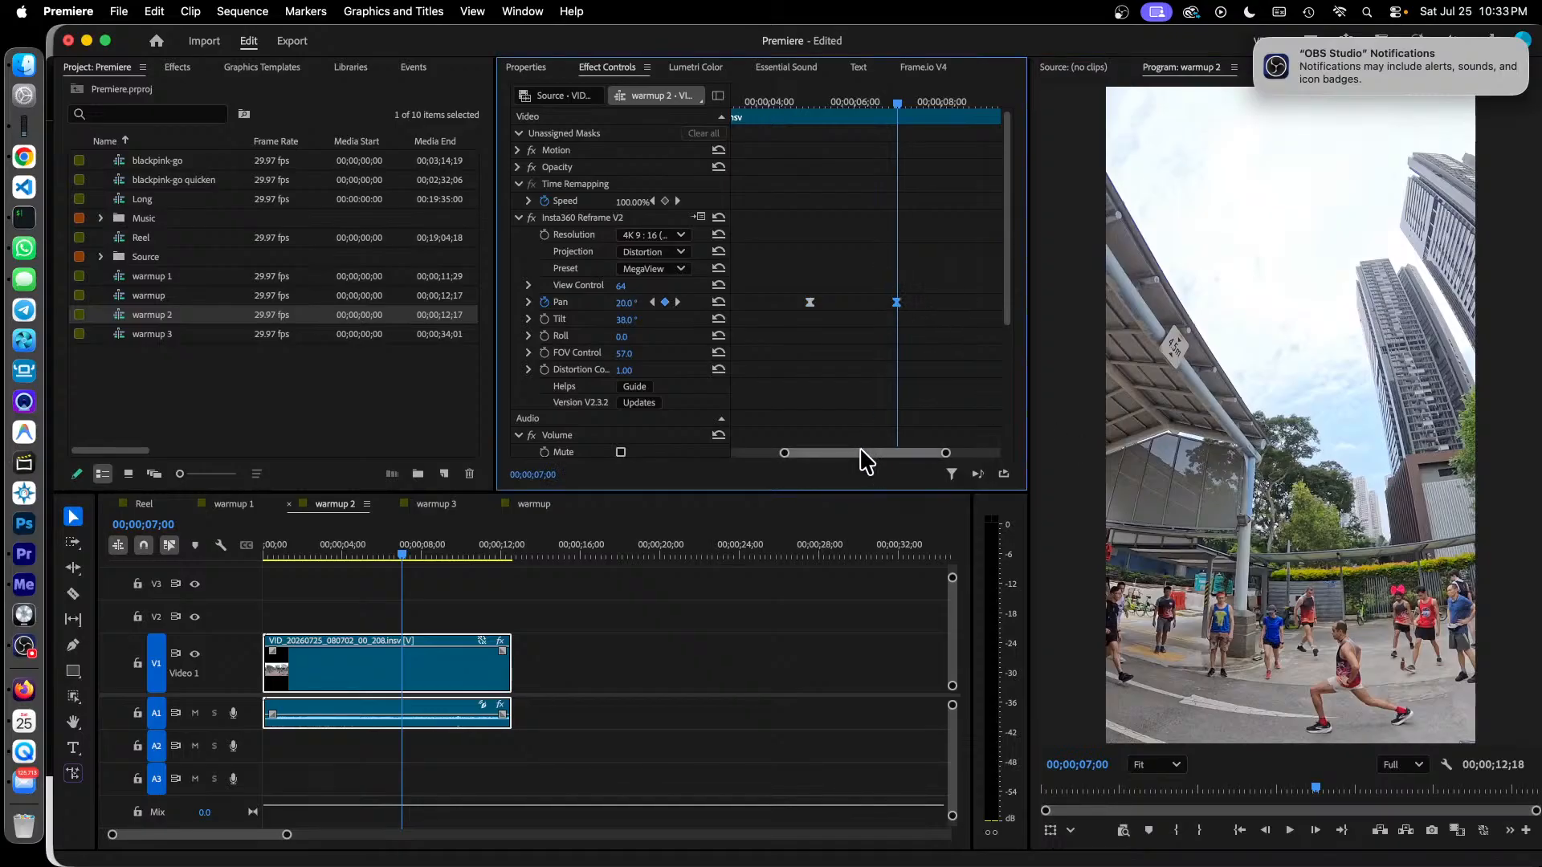
# Move the fourth Pan keyframe of the warmup 2 clip to 00;00;10;00.
pyautogui.moveTo(870, 459); pyautogui.dragTo(902, 457)
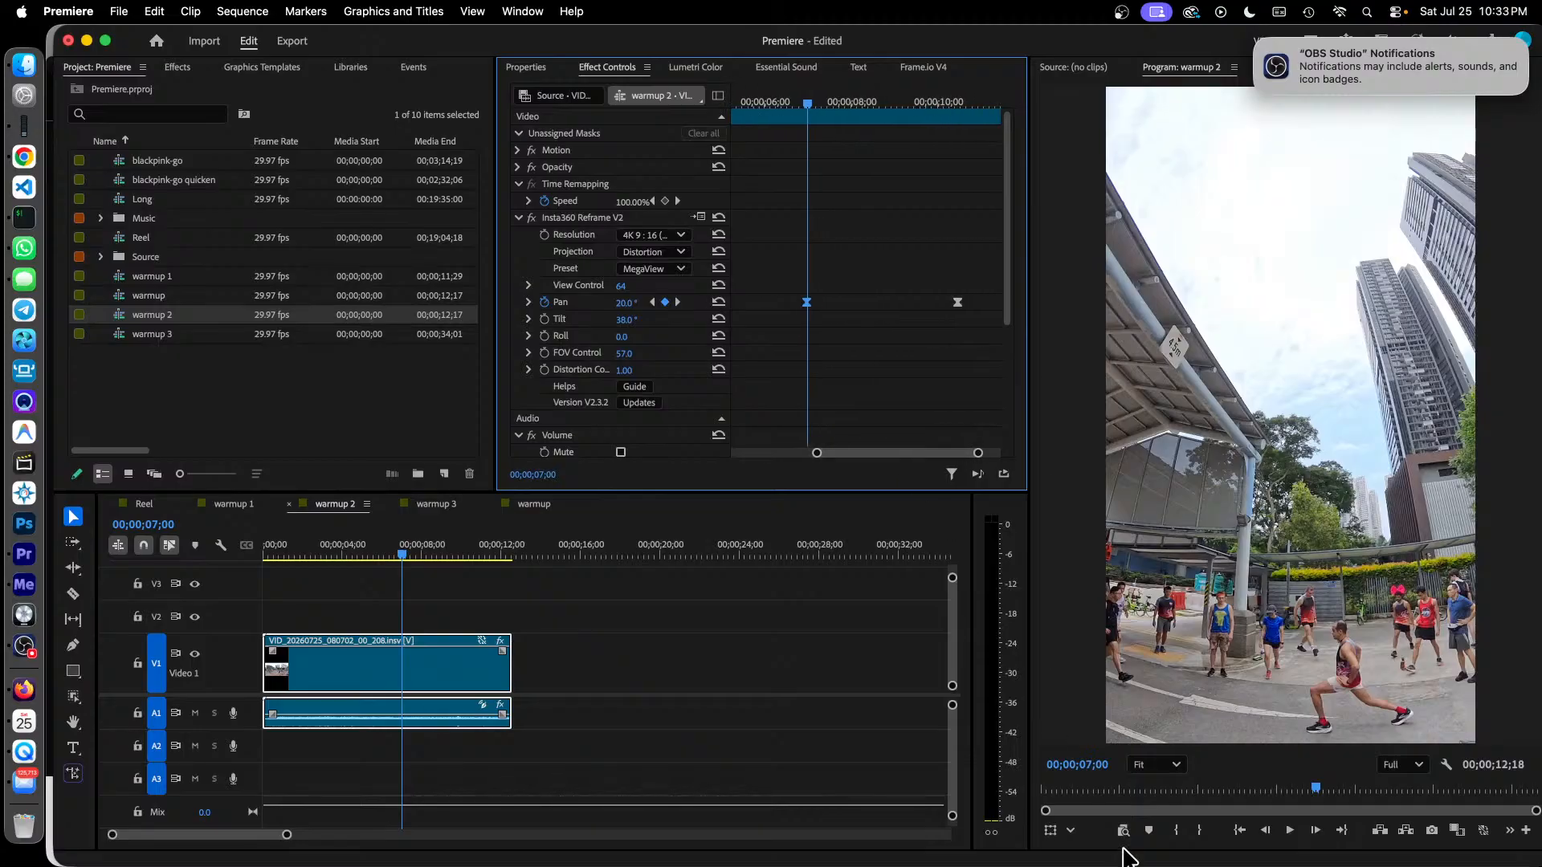
pyautogui.click(1097, 772)
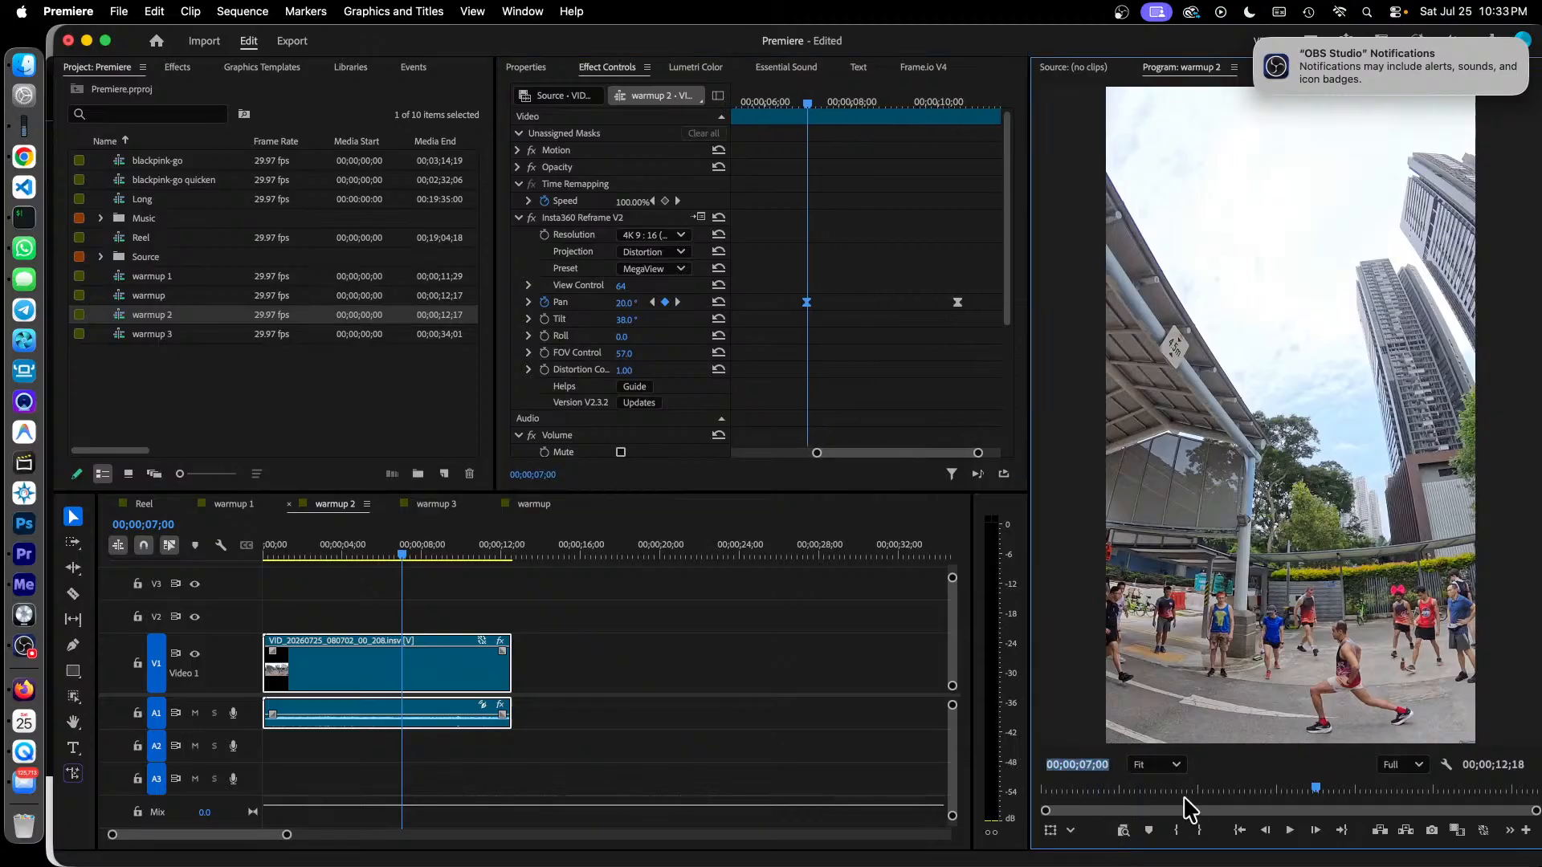
pyautogui.write('1000')
pyautogui.press('Return')
pyautogui.moveTo(958, 302); pyautogui.dragTo(937, 302)
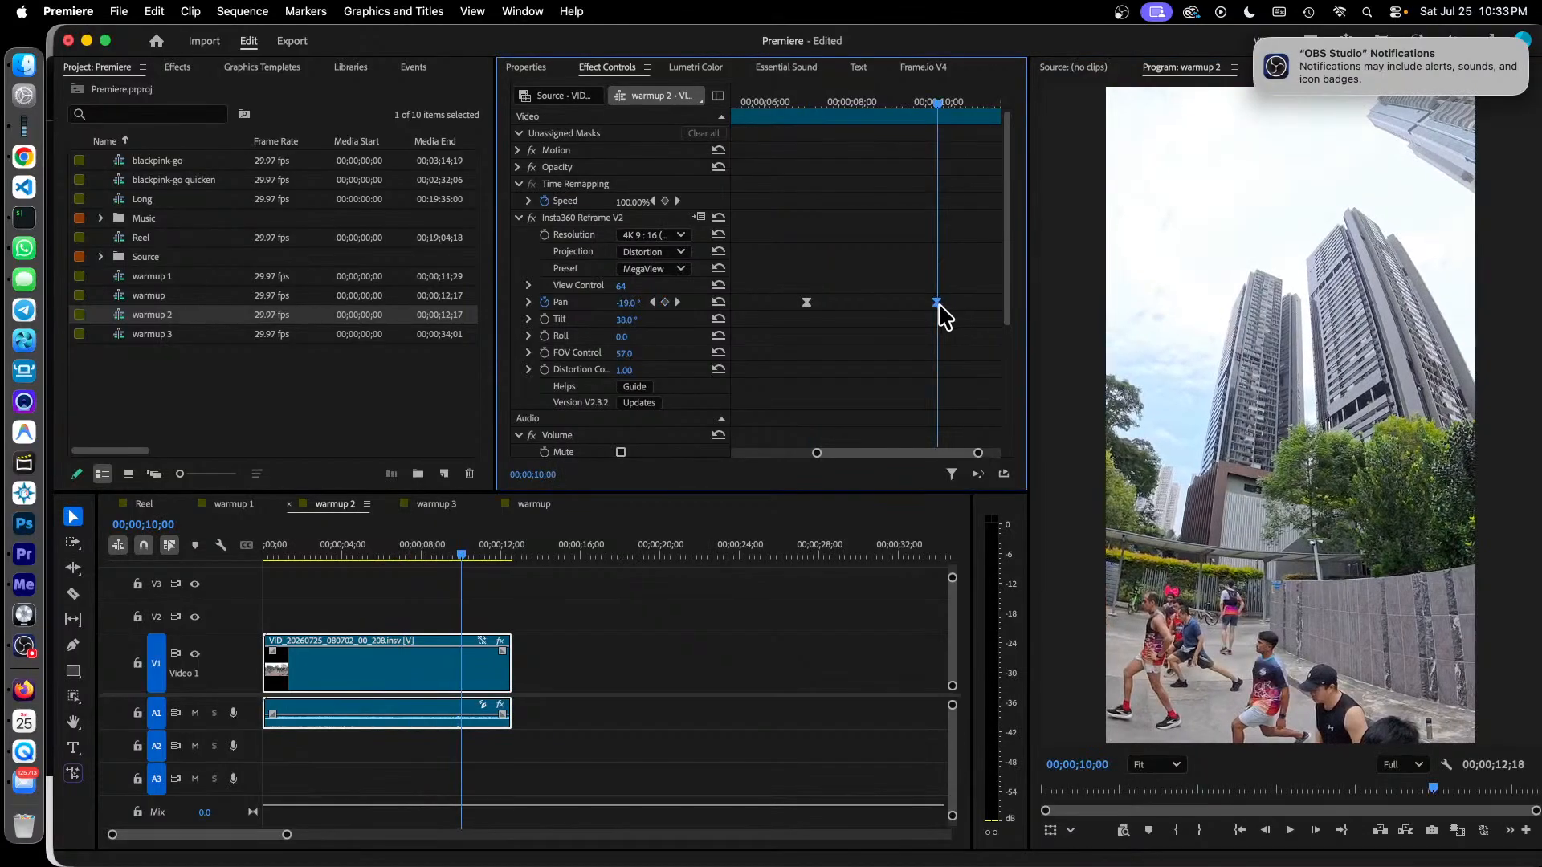
# Move the last Pan keyframe of the warmup 2 clip to 00;00;12;00 and trim the clip's end to that time.
pyautogui.moveTo(878, 455); pyautogui.dragTo(902, 455)
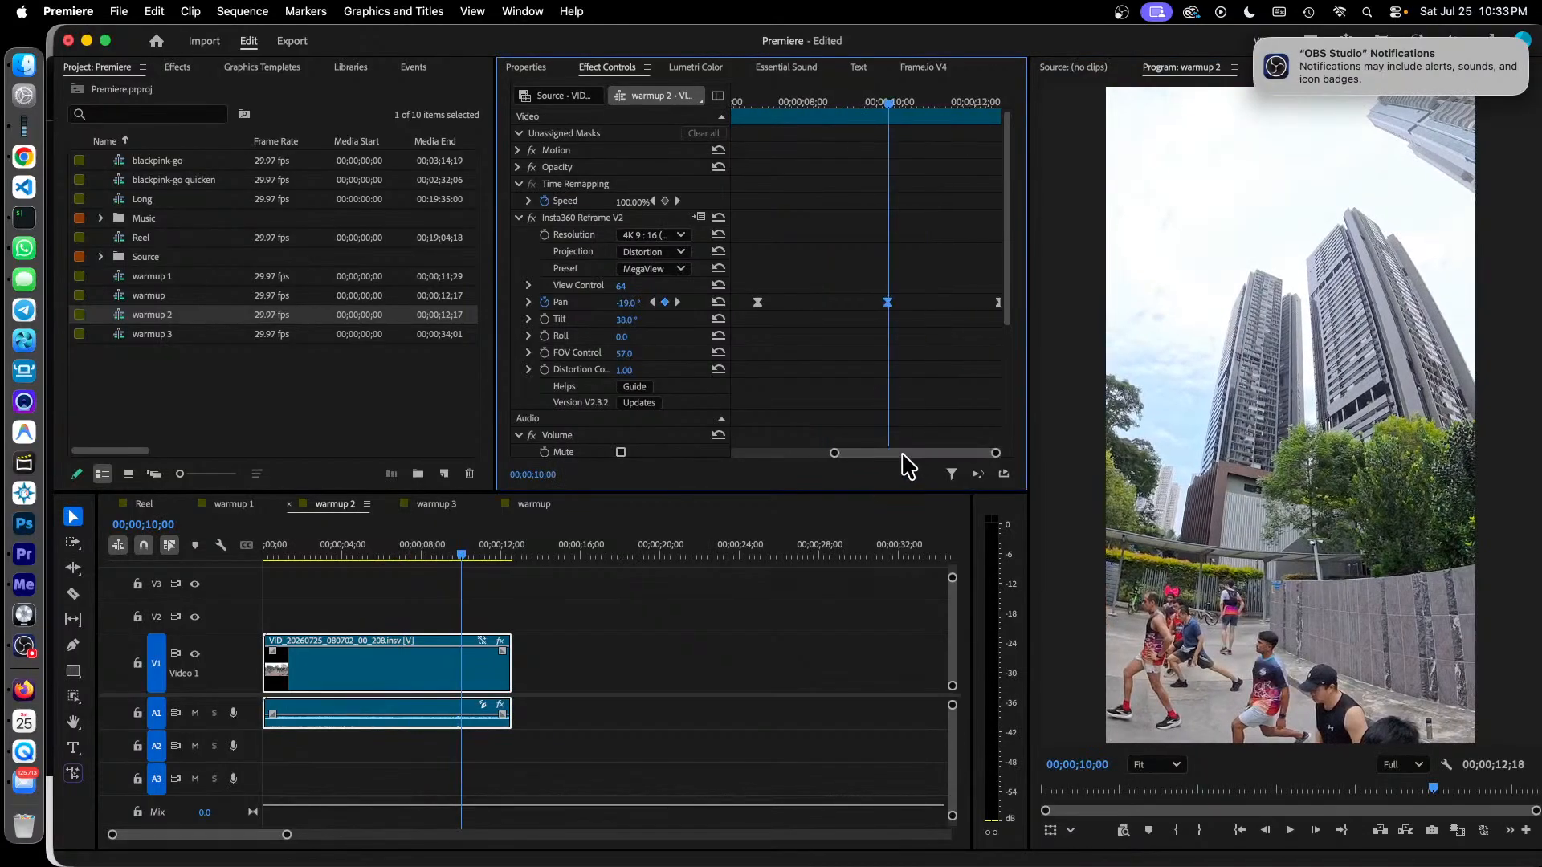
pyautogui.click(1097, 765)
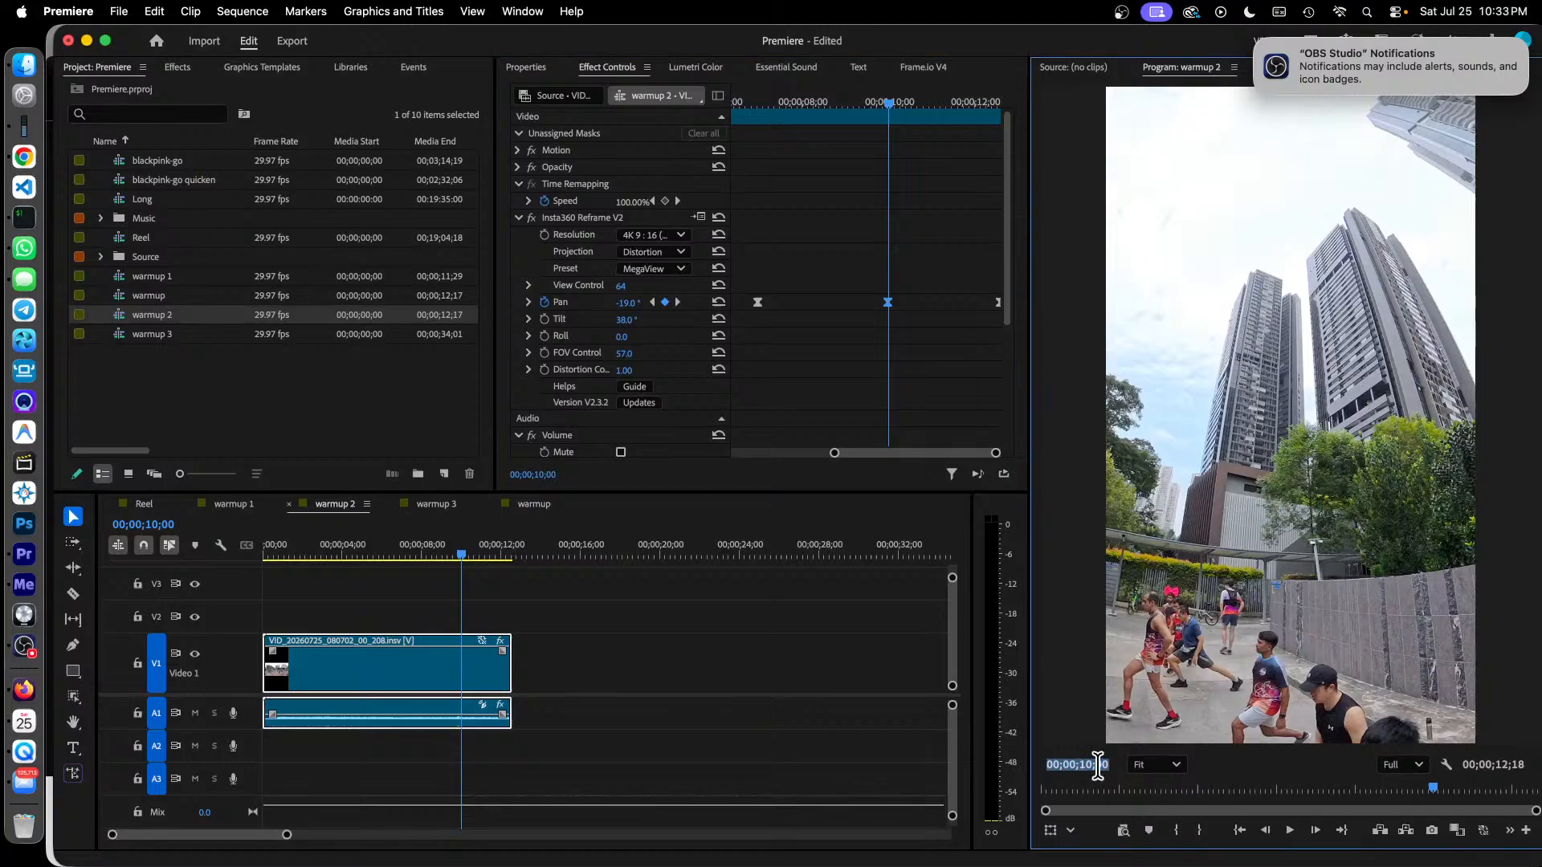
pyautogui.write('1200')
pyautogui.press('Return')
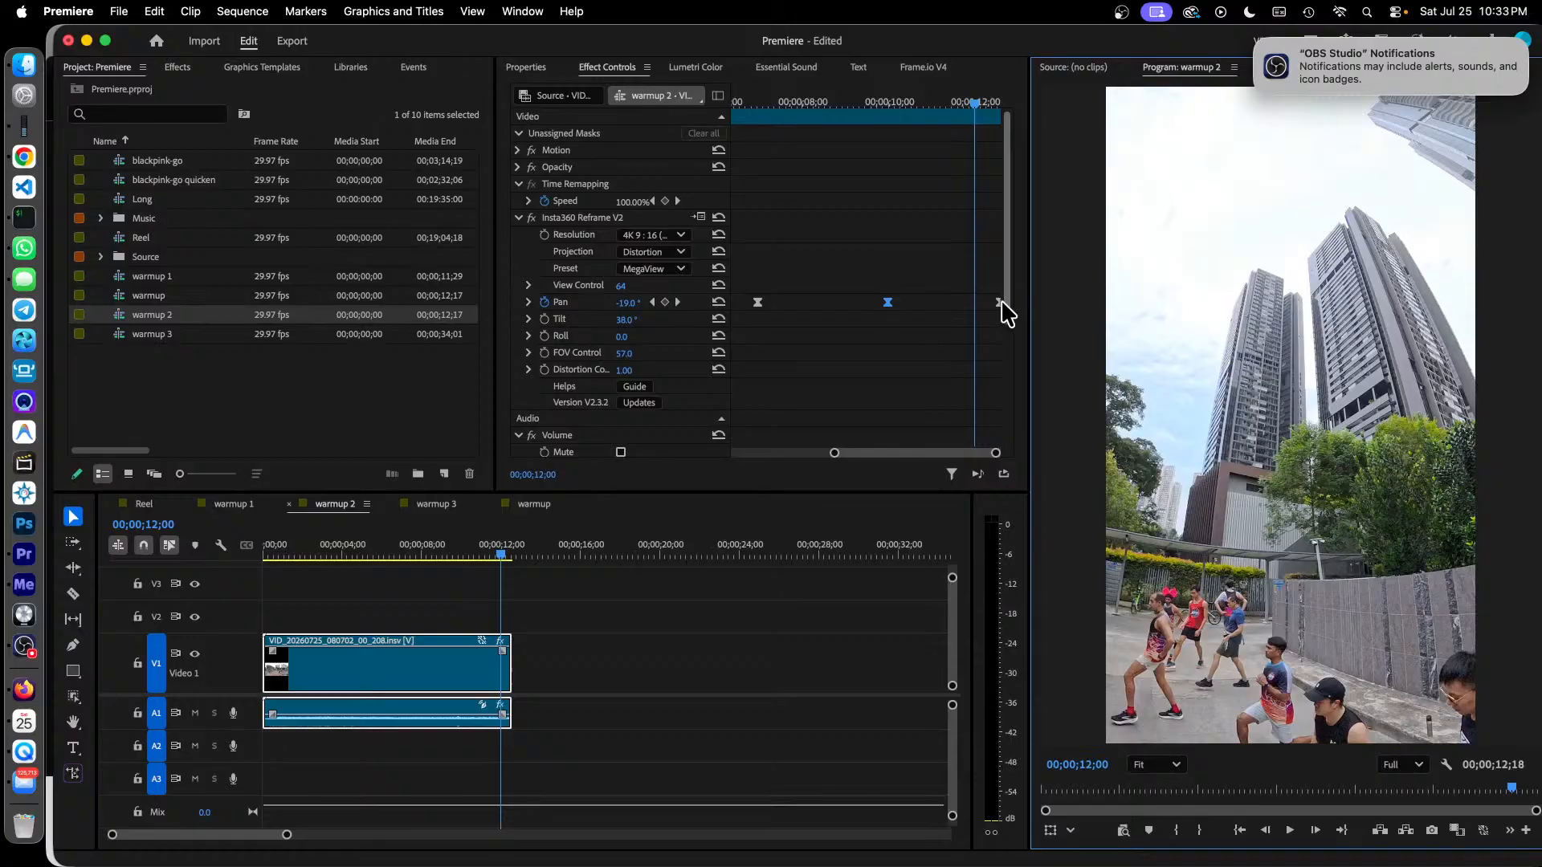
pyautogui.moveTo(997, 301); pyautogui.dragTo(974, 302)
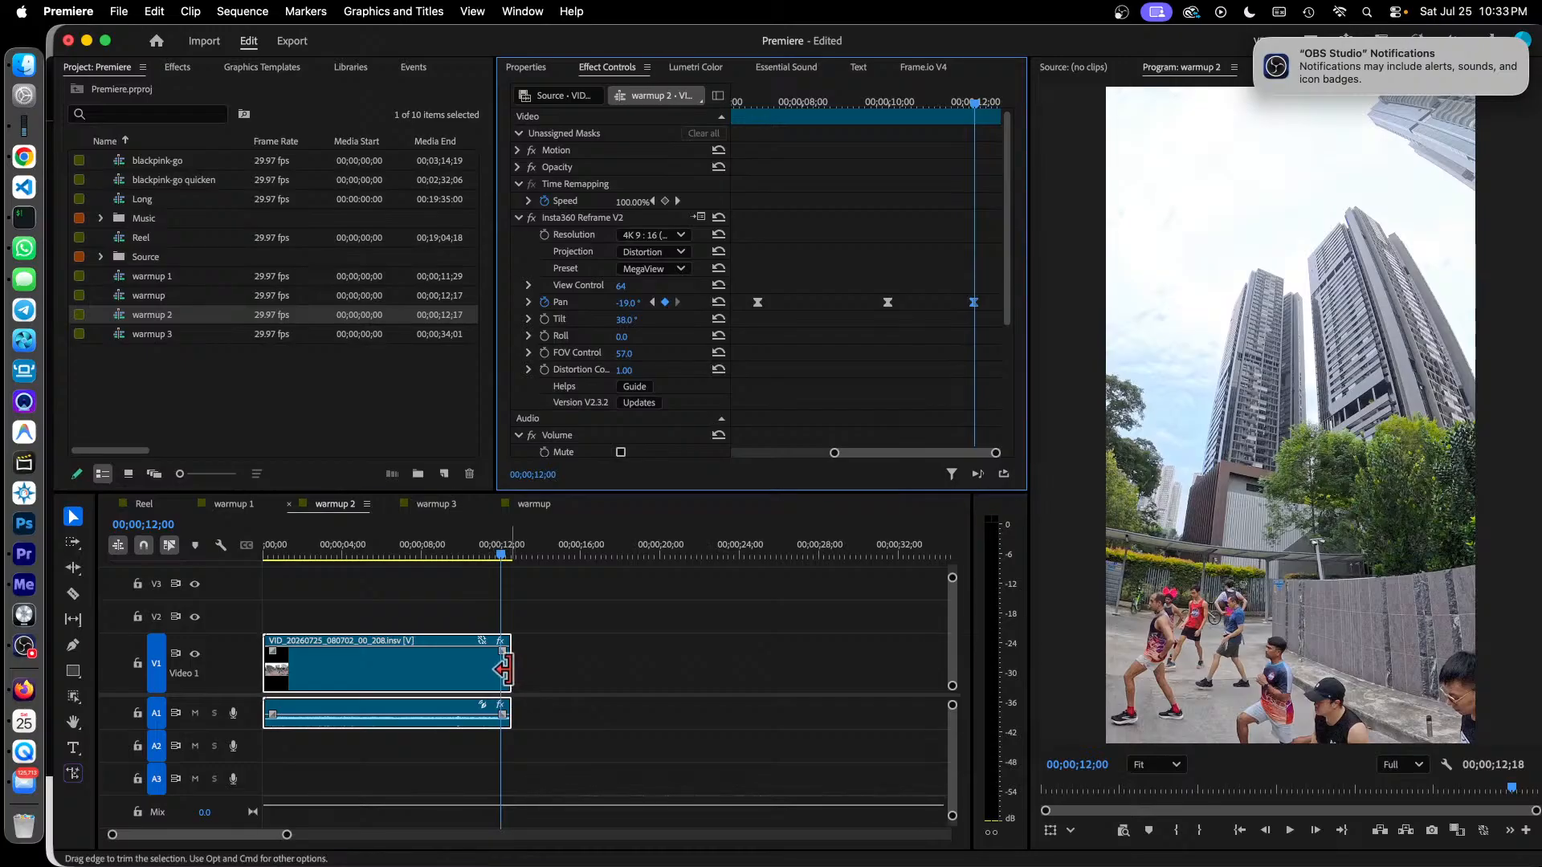
pyautogui.moveTo(506, 669); pyautogui.dragTo(499, 669)
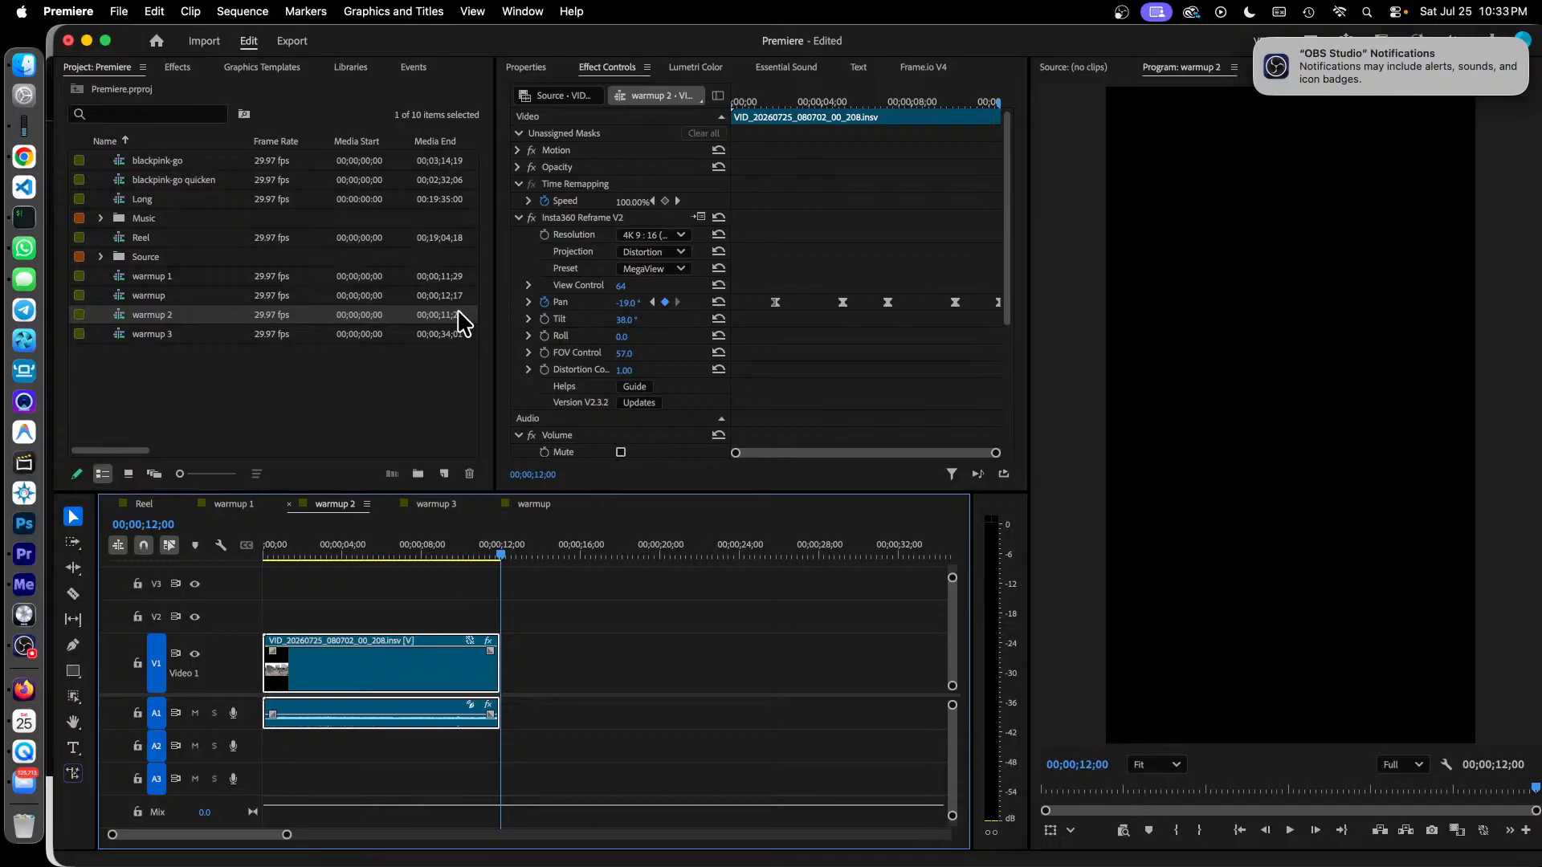
# Re-sort the project items by name in ascending order and switch to the warmup 3 sequence.
pyautogui.click(187, 142)
pyautogui.click(188, 141)
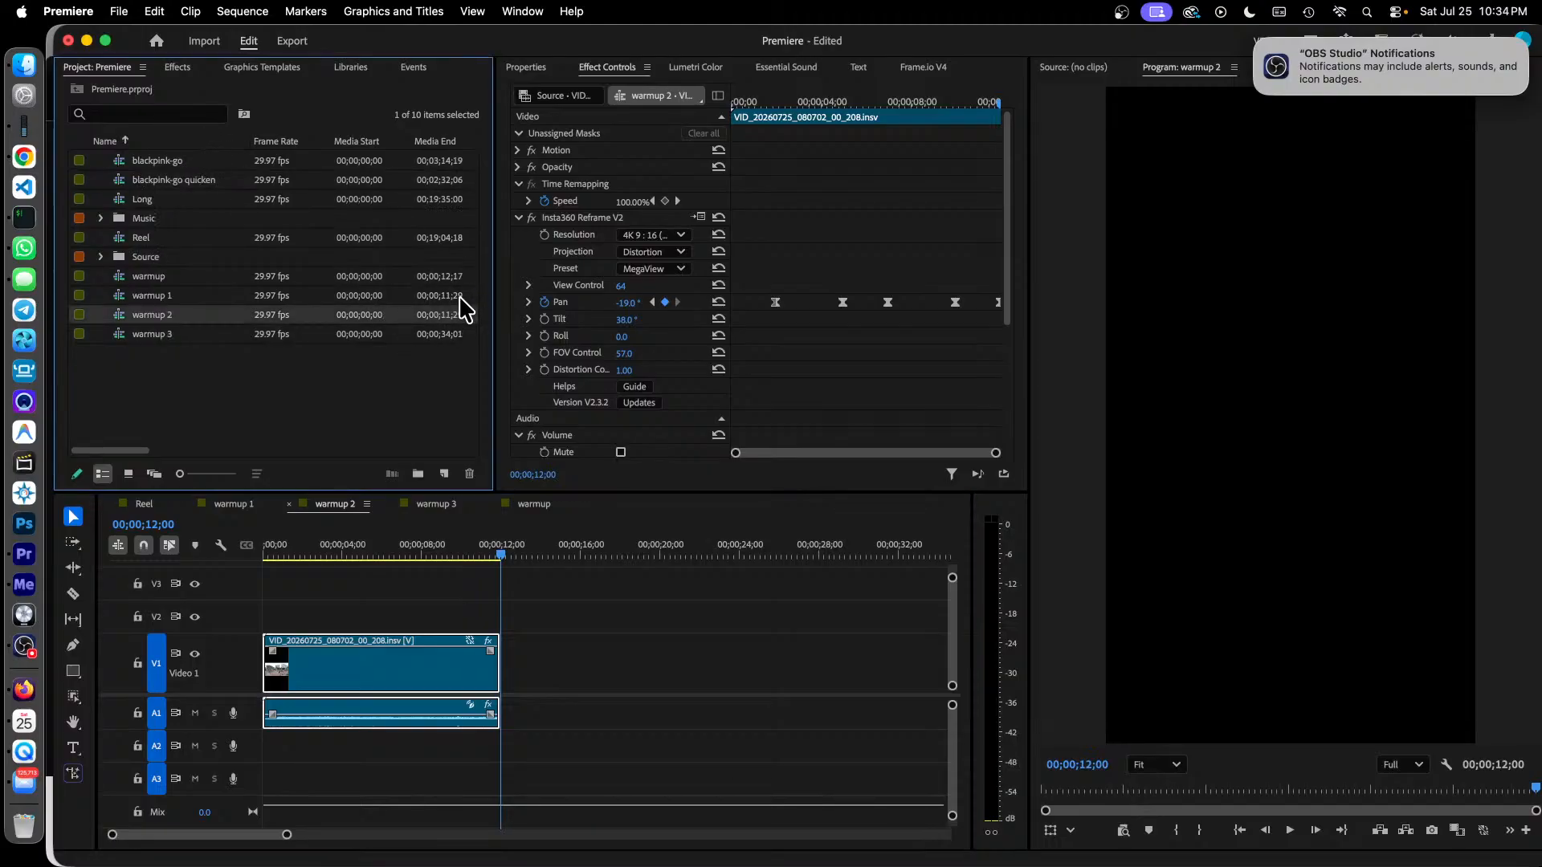
pyautogui.click(132, 336)
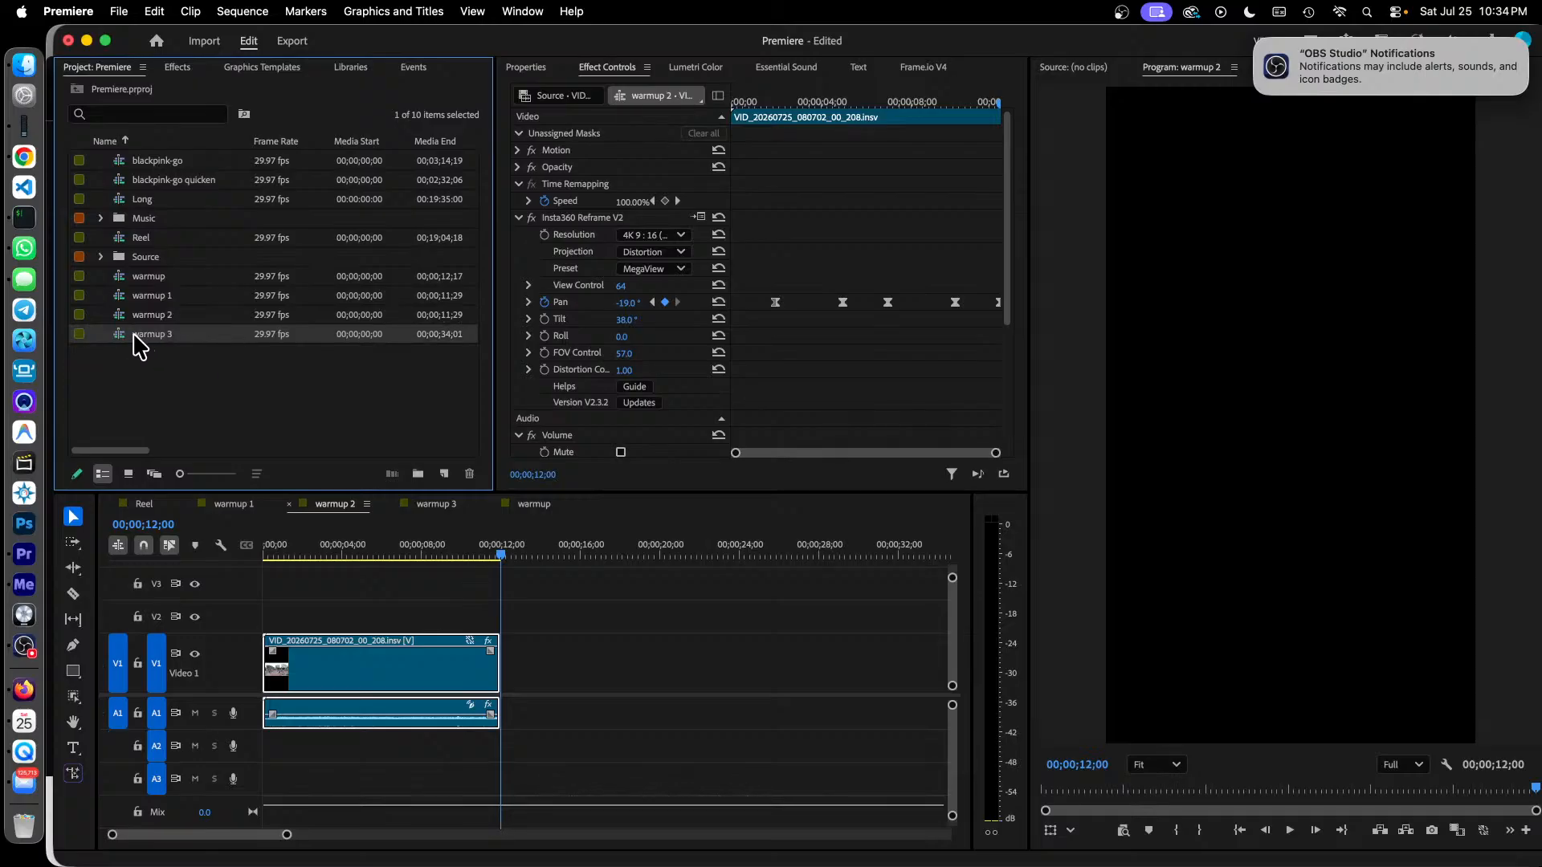
pyautogui.click(439, 505)
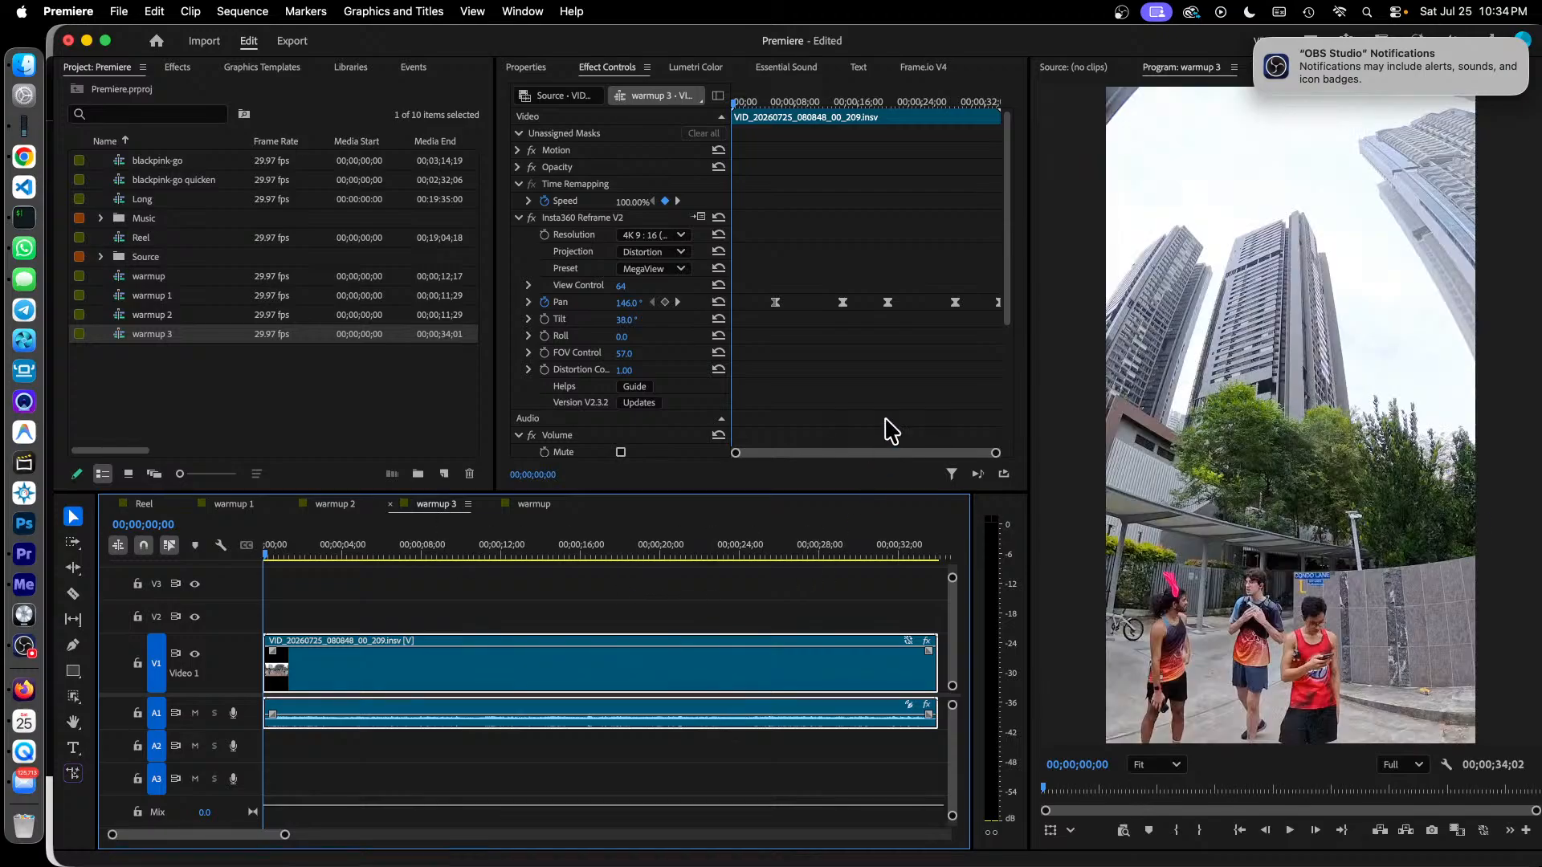
# Move the first Pan keyframe of the warmup 3 clip to 00;00;02;00.
pyautogui.click(733, 103)
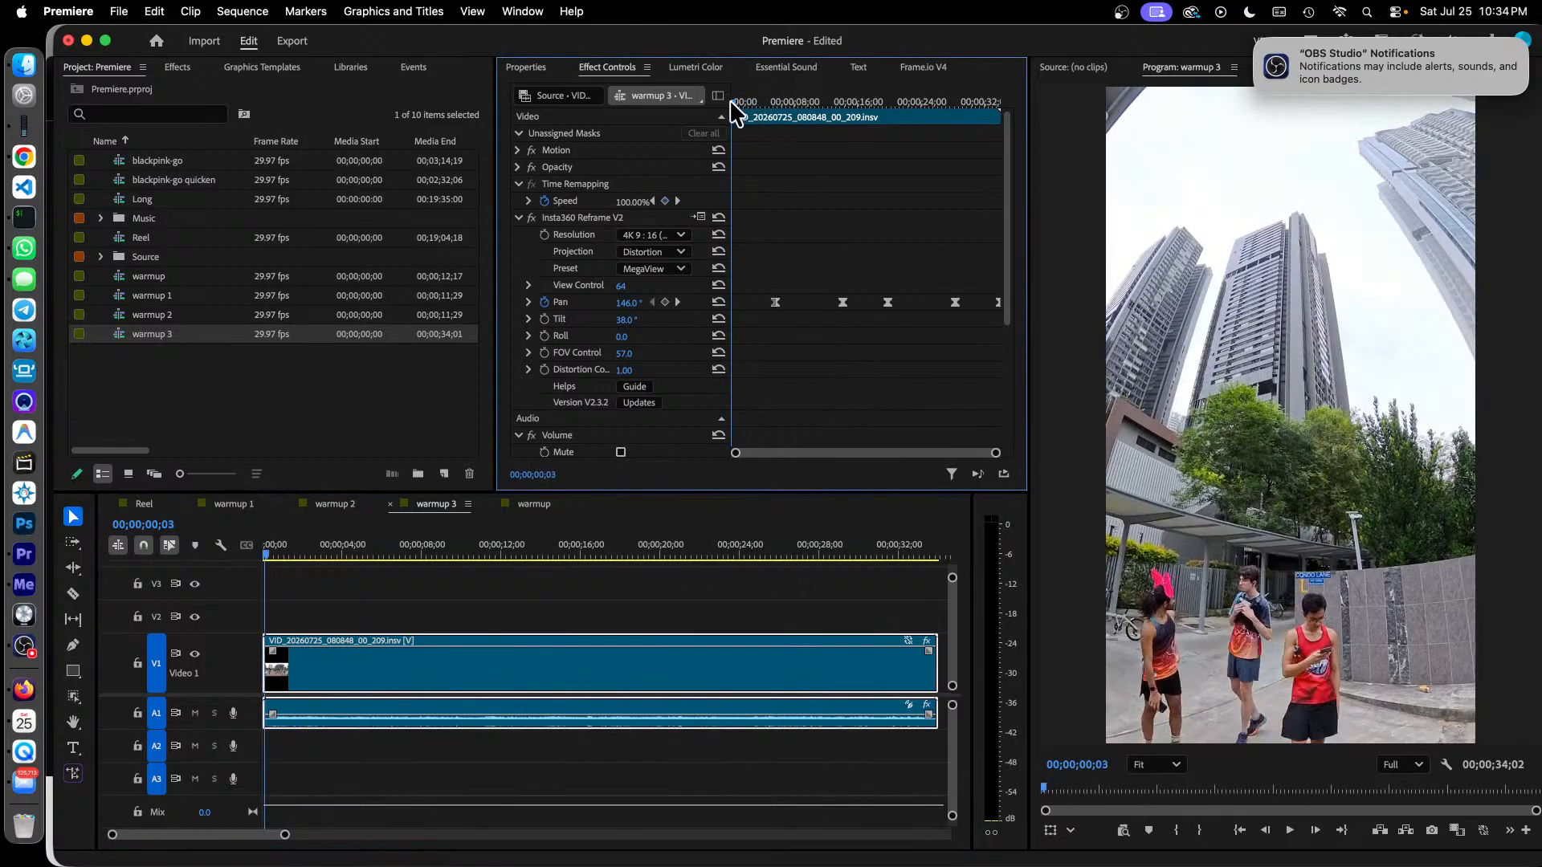
pyautogui.click(1088, 764)
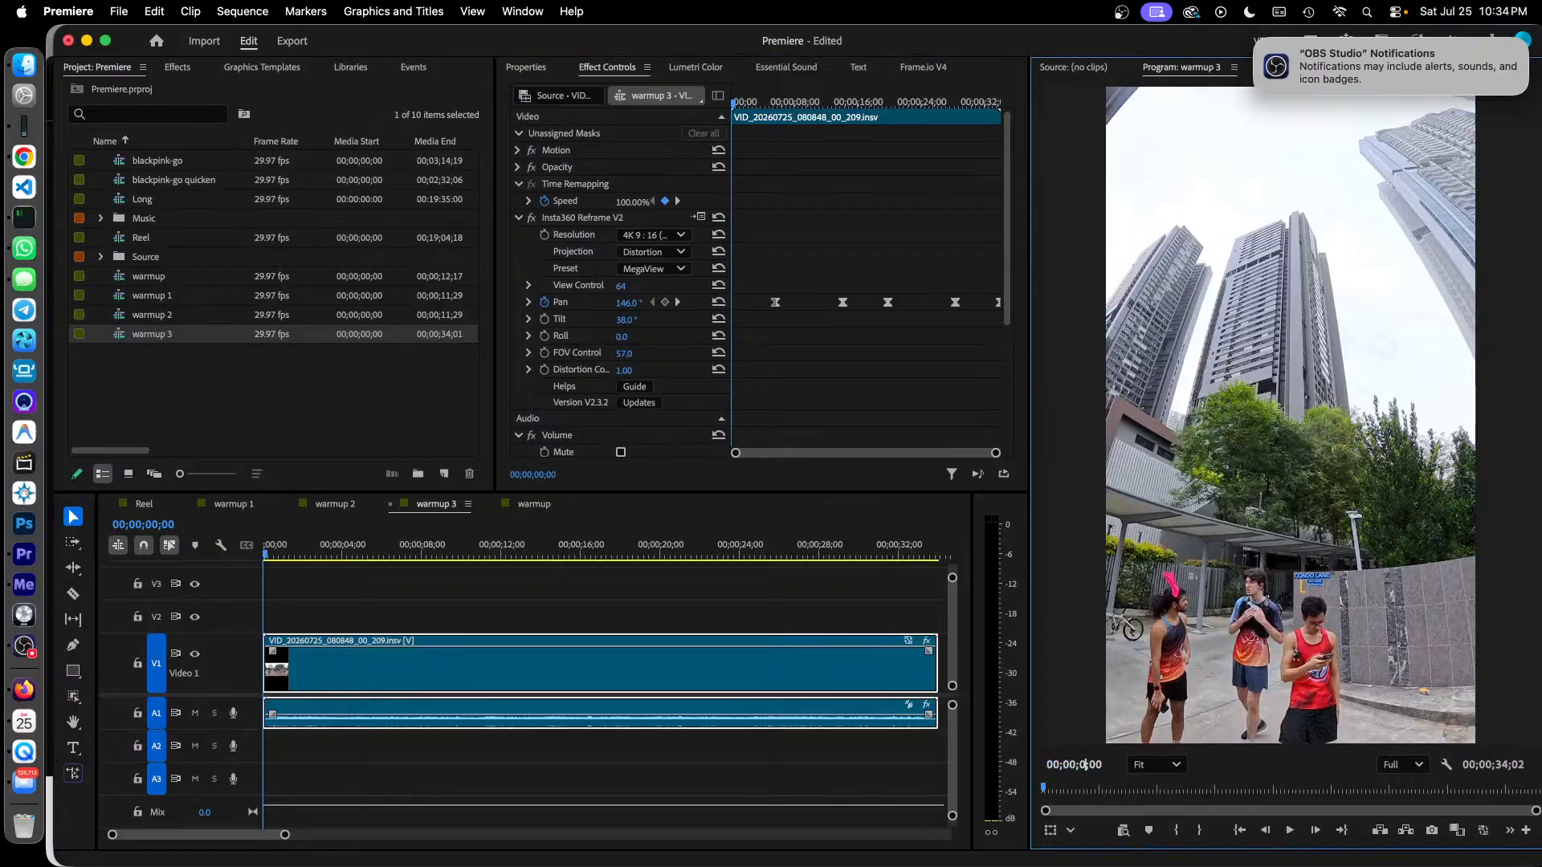
pyautogui.write('200')
pyautogui.press('Return')
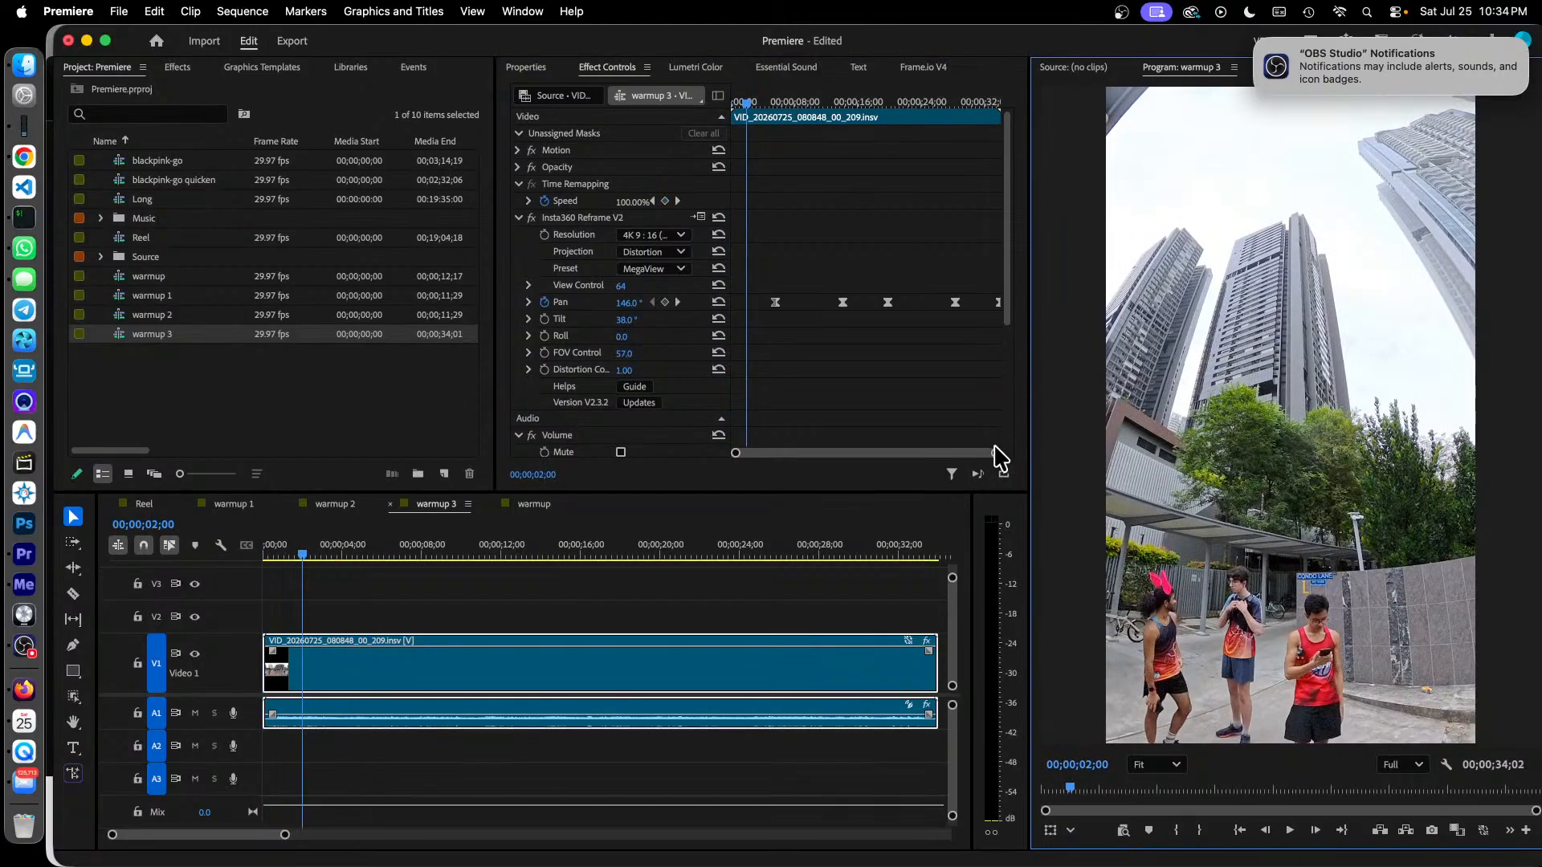
pyautogui.moveTo(996, 455); pyautogui.dragTo(933, 453)
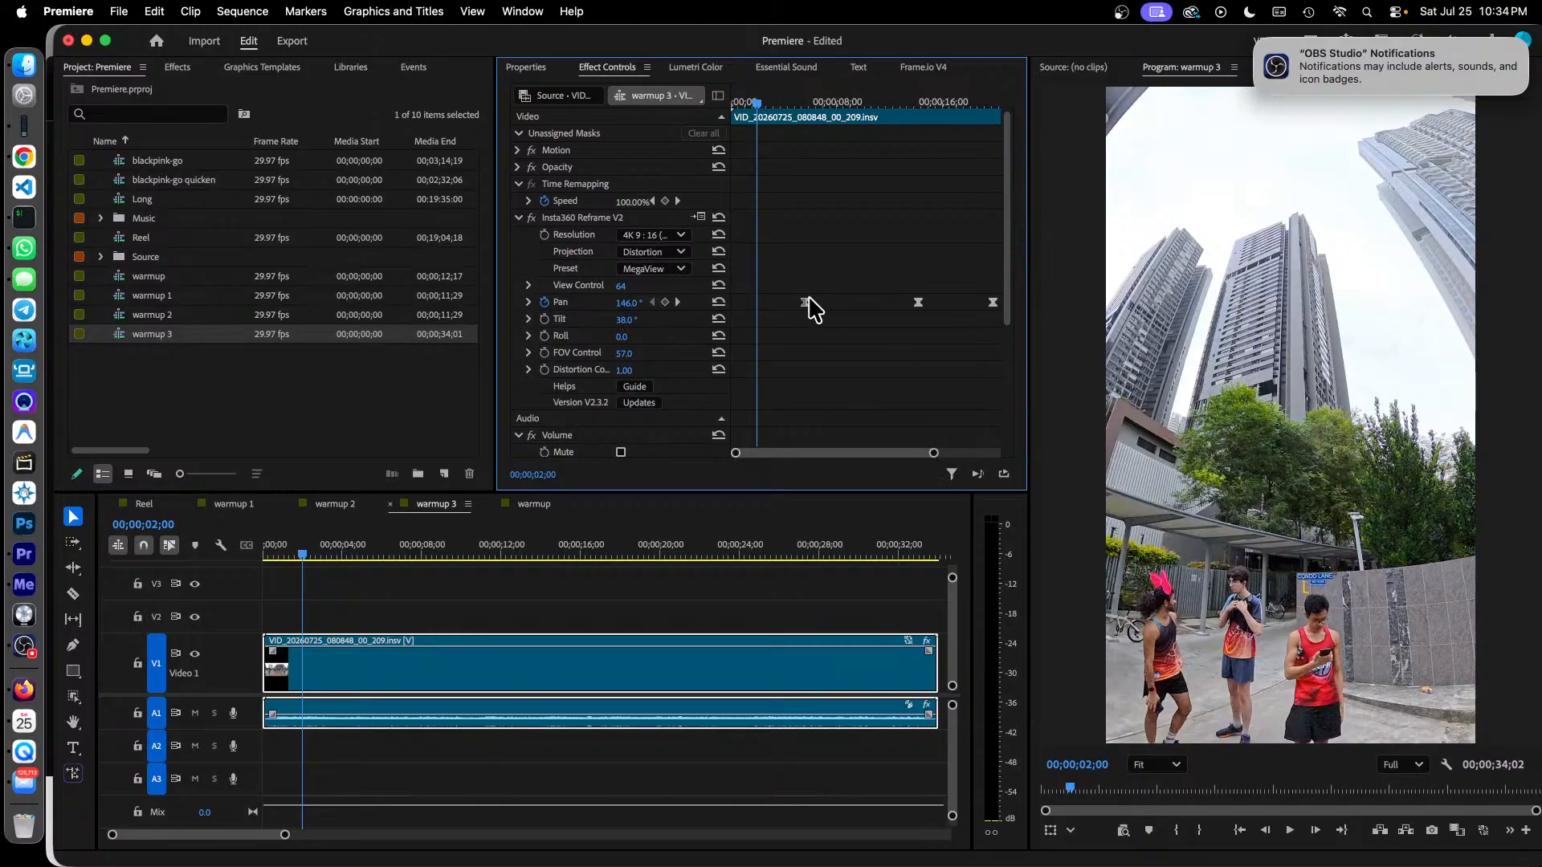
pyautogui.moveTo(806, 302); pyautogui.dragTo(759, 303)
# Move the second Pan keyframe of the warmup 3 clip to 00;00;05;00.
pyautogui.click(1074, 764)
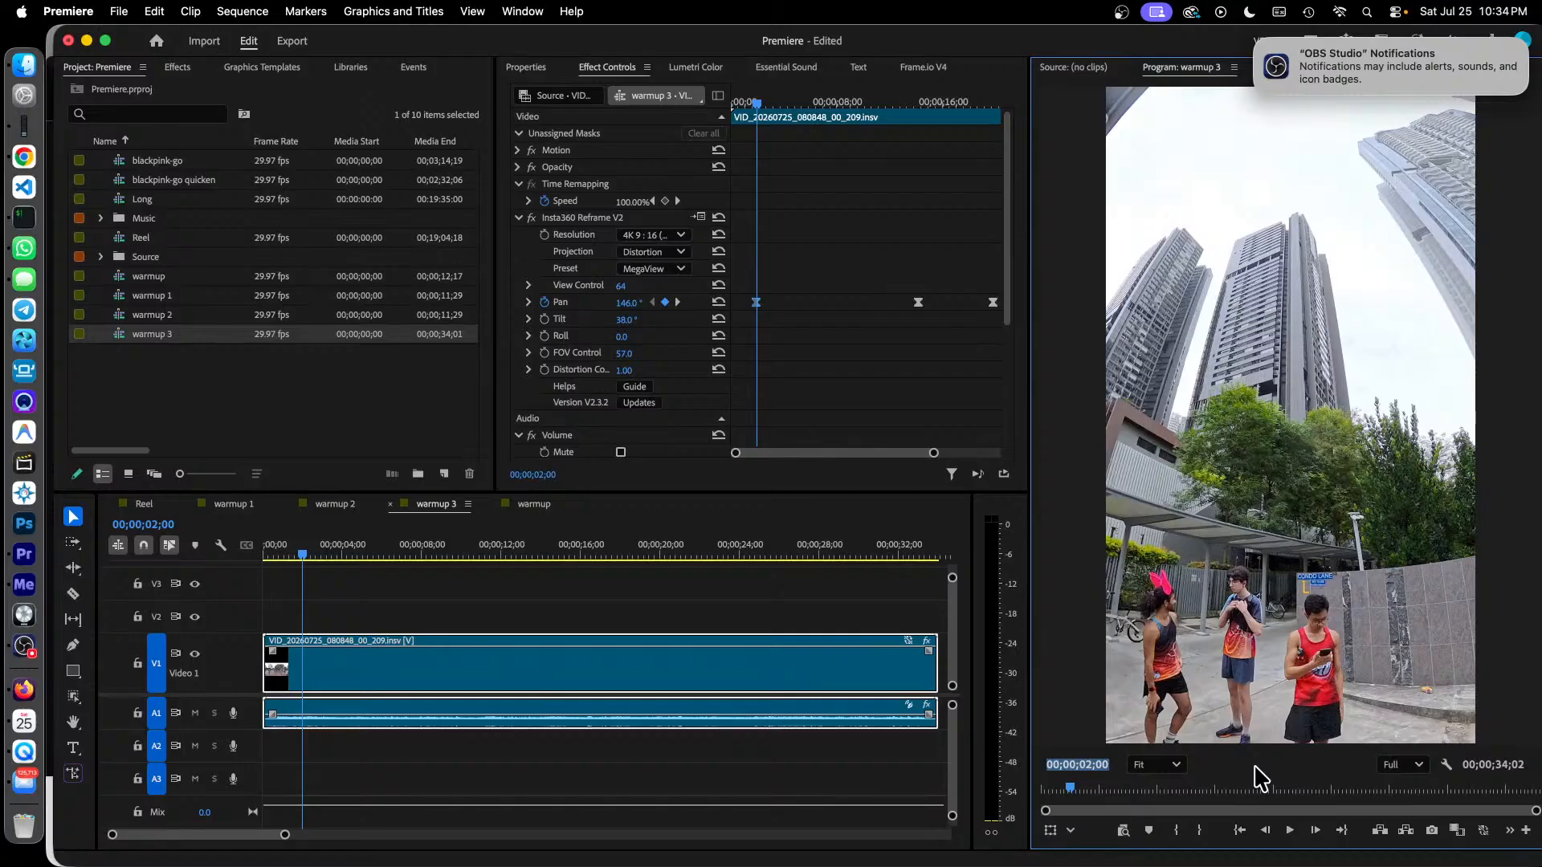
pyautogui.click(1104, 765)
pyautogui.write('500')
pyautogui.press('Return')
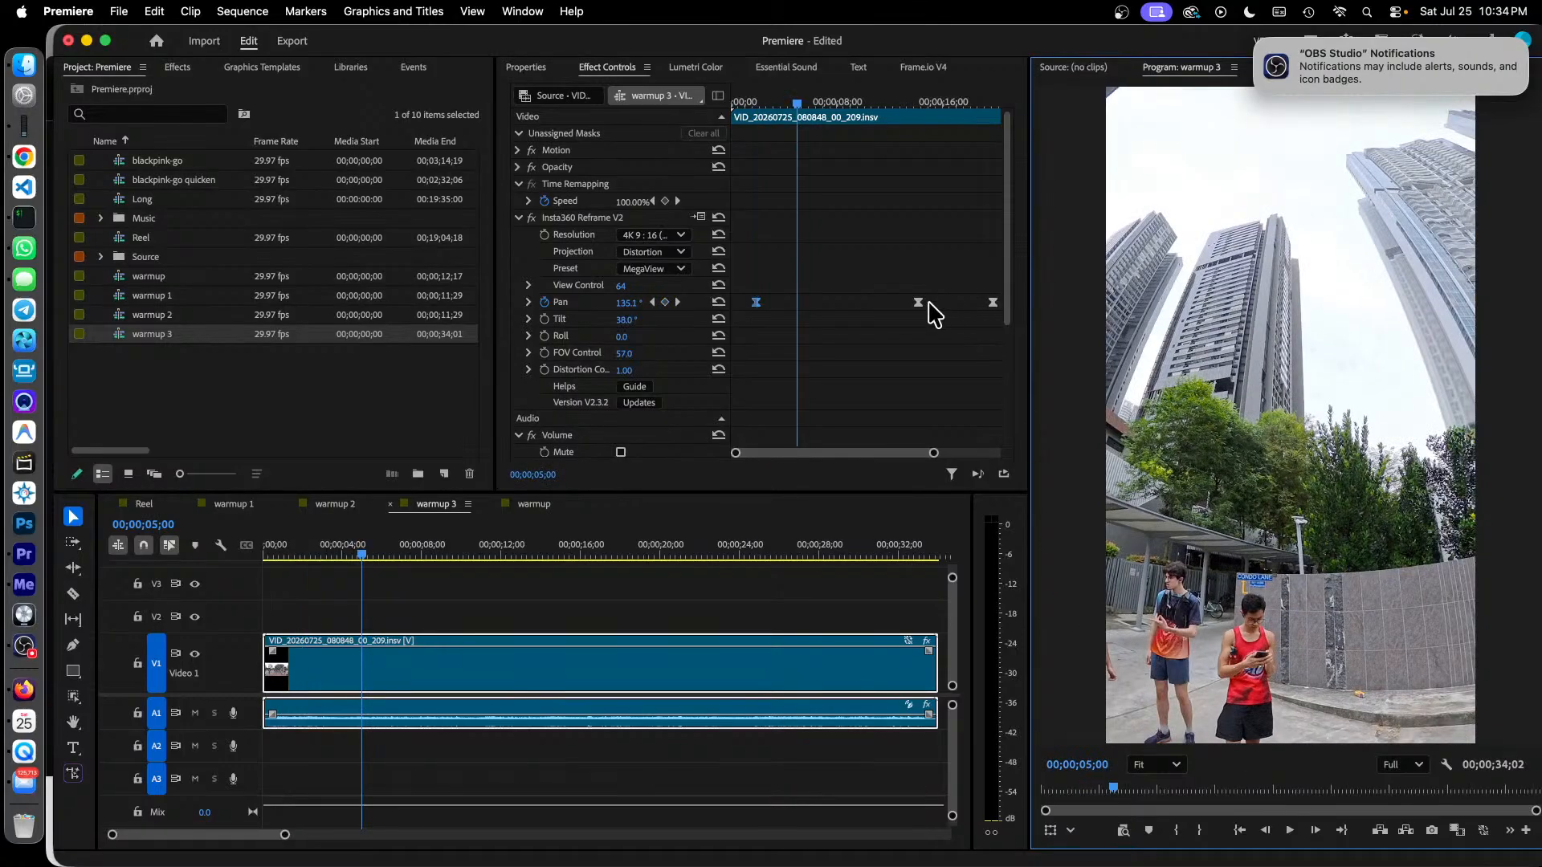
pyautogui.moveTo(921, 306); pyautogui.dragTo(801, 305)
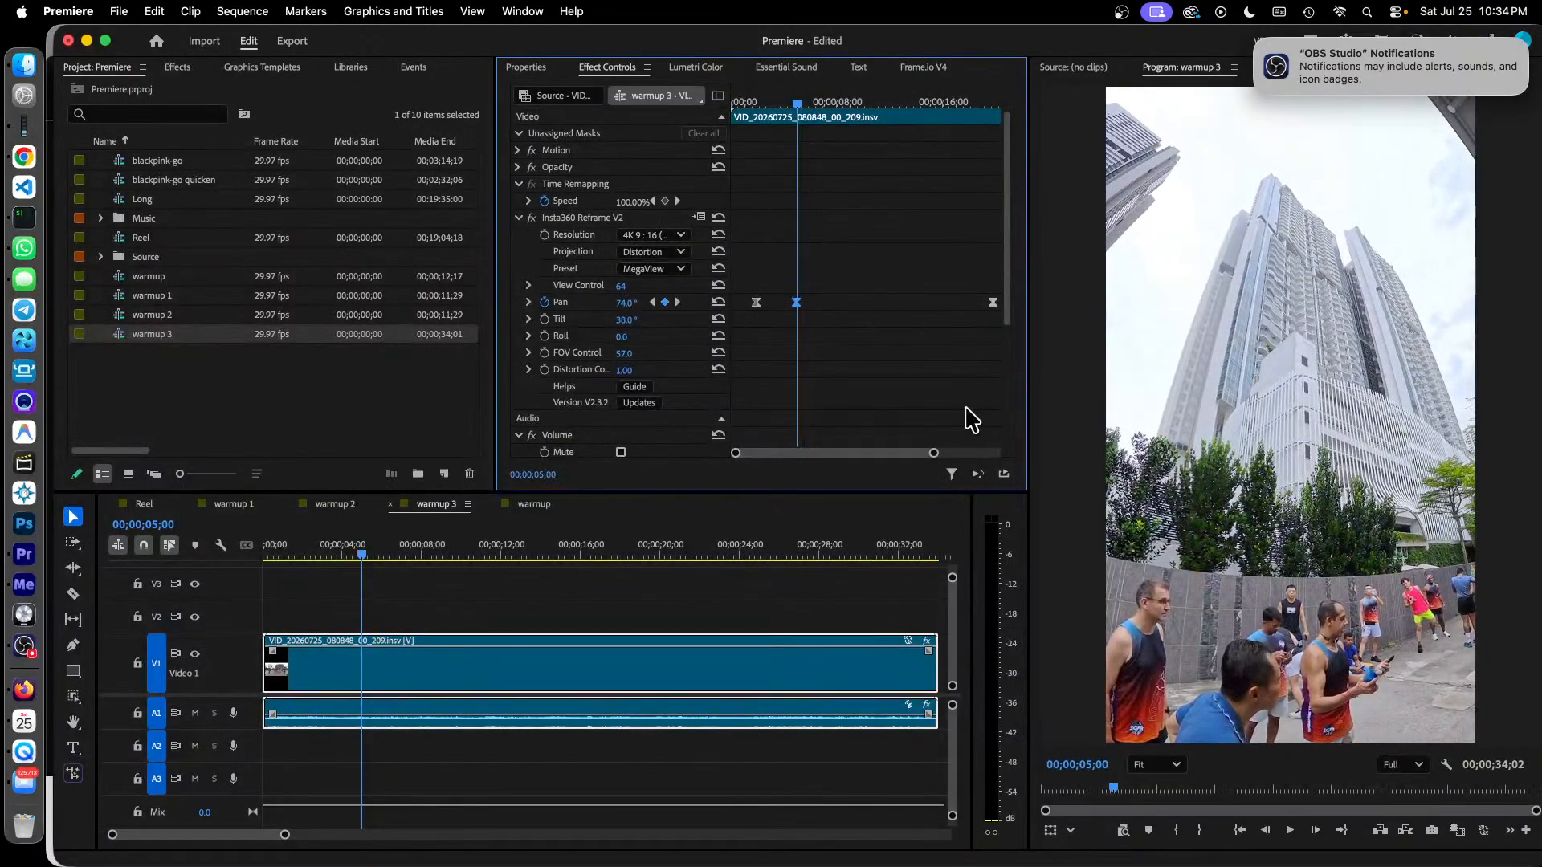
# Move the third Pan keyframe of the warmup 3 clip to 00;00;07;00.
pyautogui.click(1085, 765)
pyautogui.click(1095, 764)
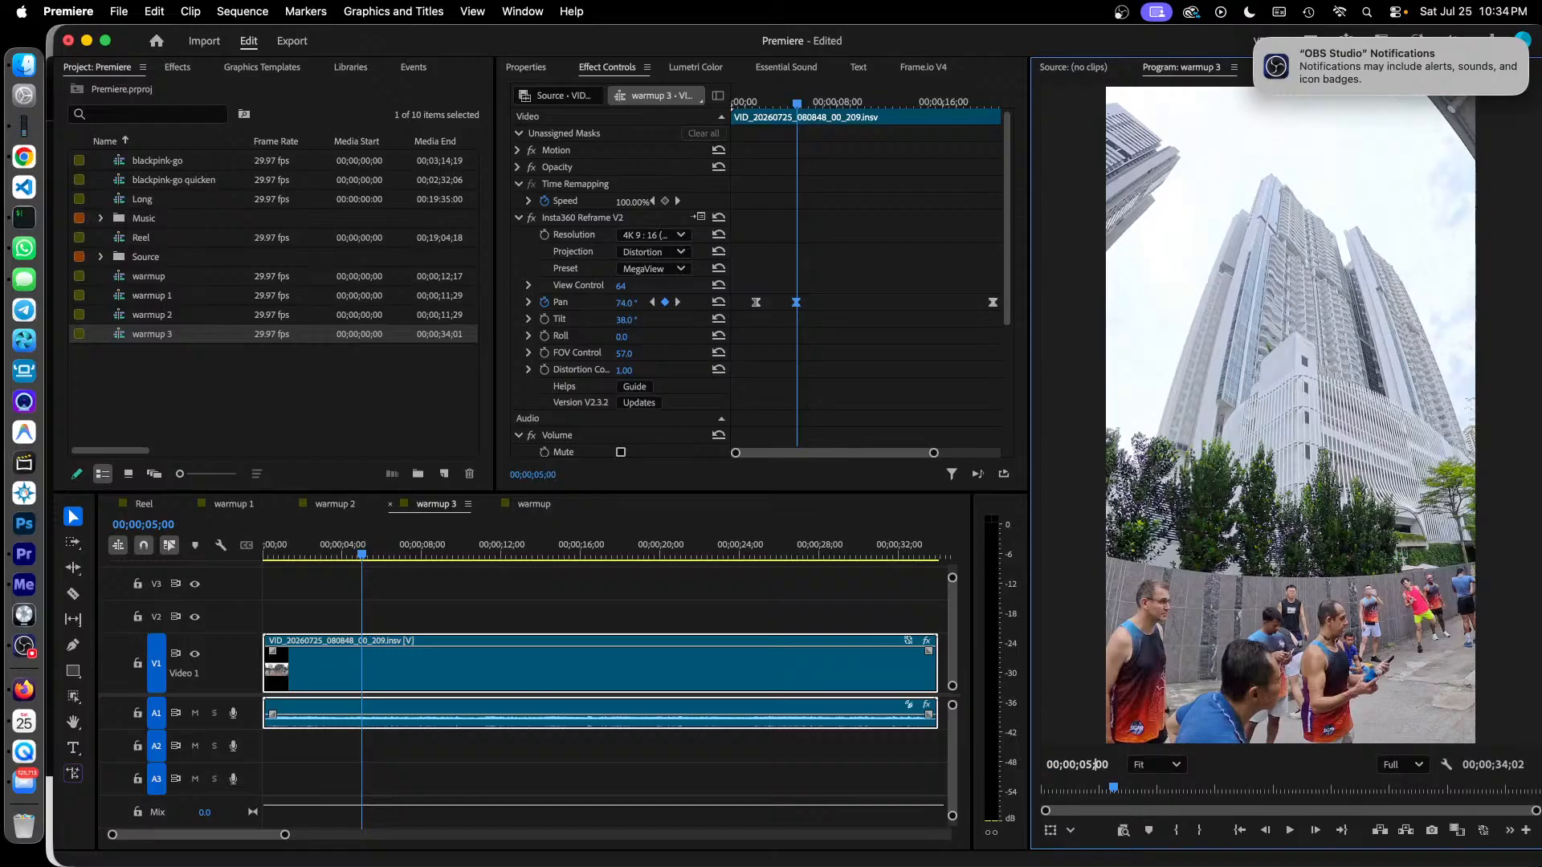
pyautogui.write('7')
pyautogui.press('Return')
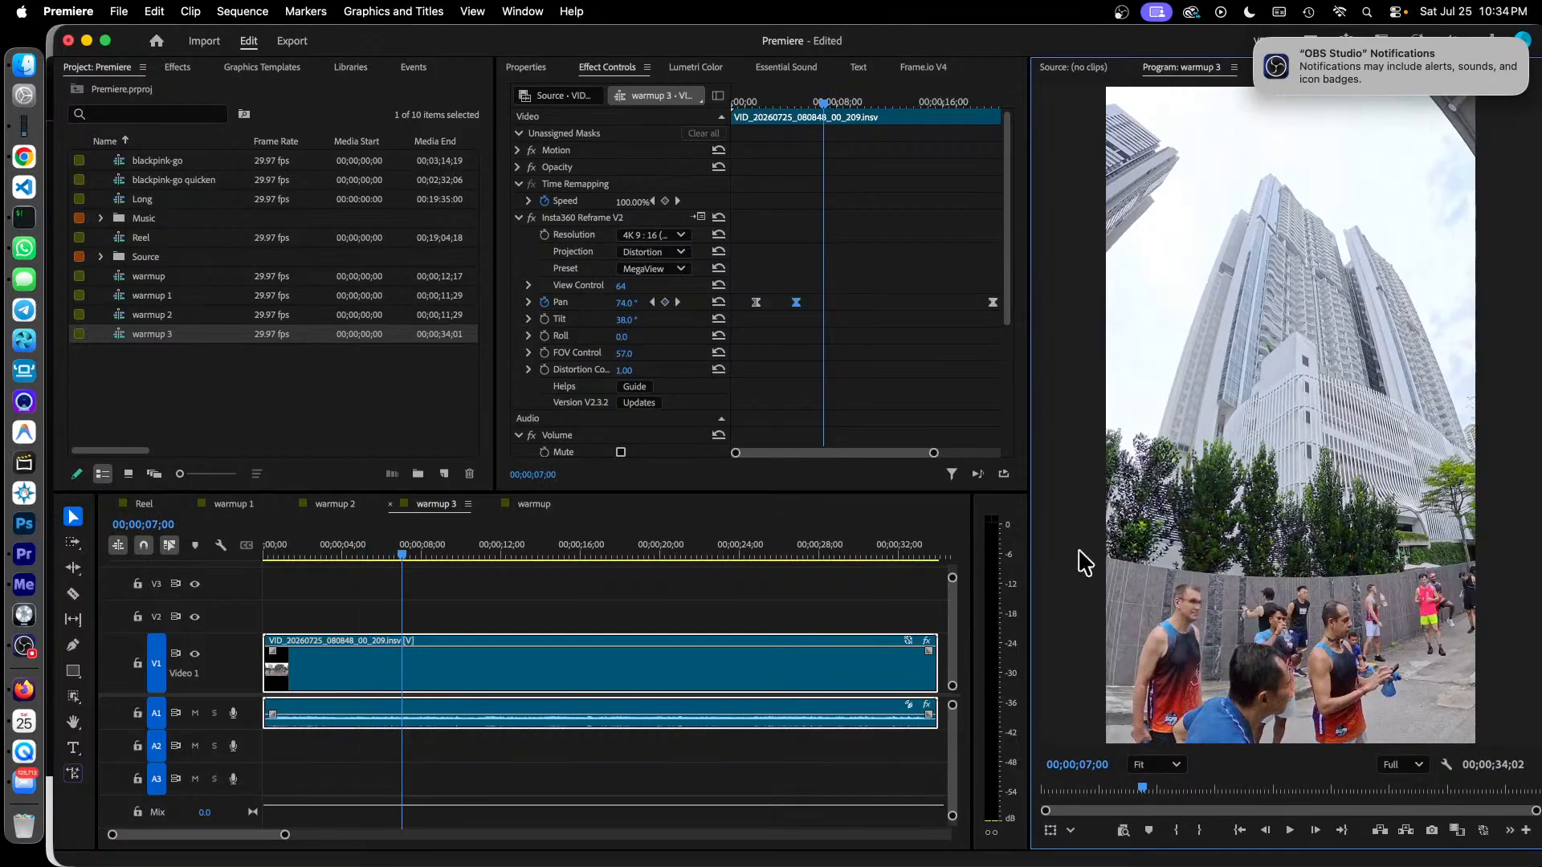
pyautogui.moveTo(993, 302); pyautogui.dragTo(824, 304)
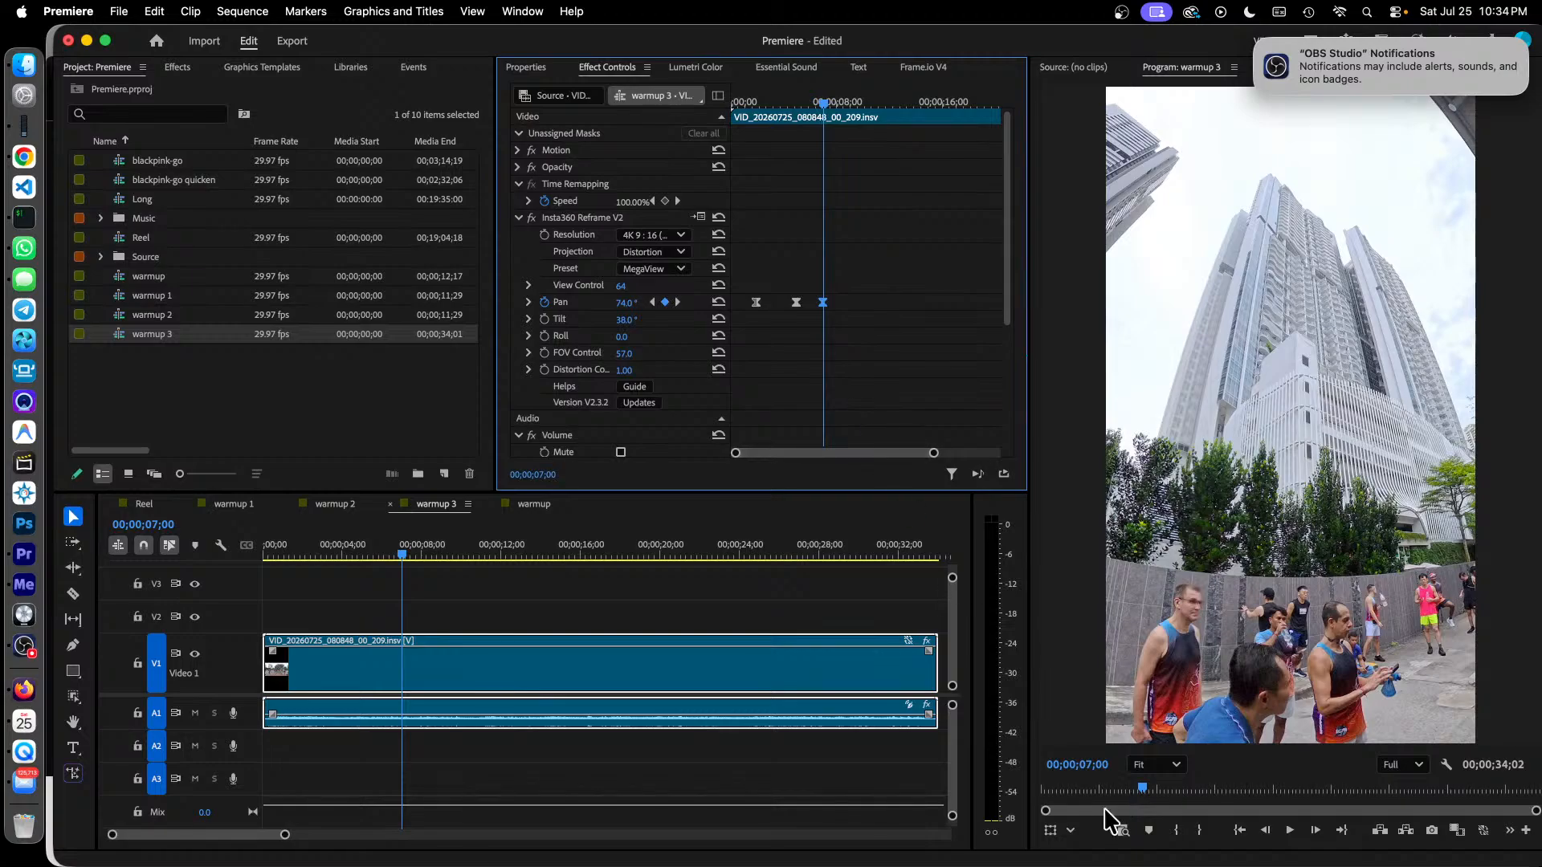
# Move the fourth Pan keyframe of the warmup 3 clip to 00;00;10;00.
pyautogui.click(1089, 765)
pyautogui.click(1094, 765)
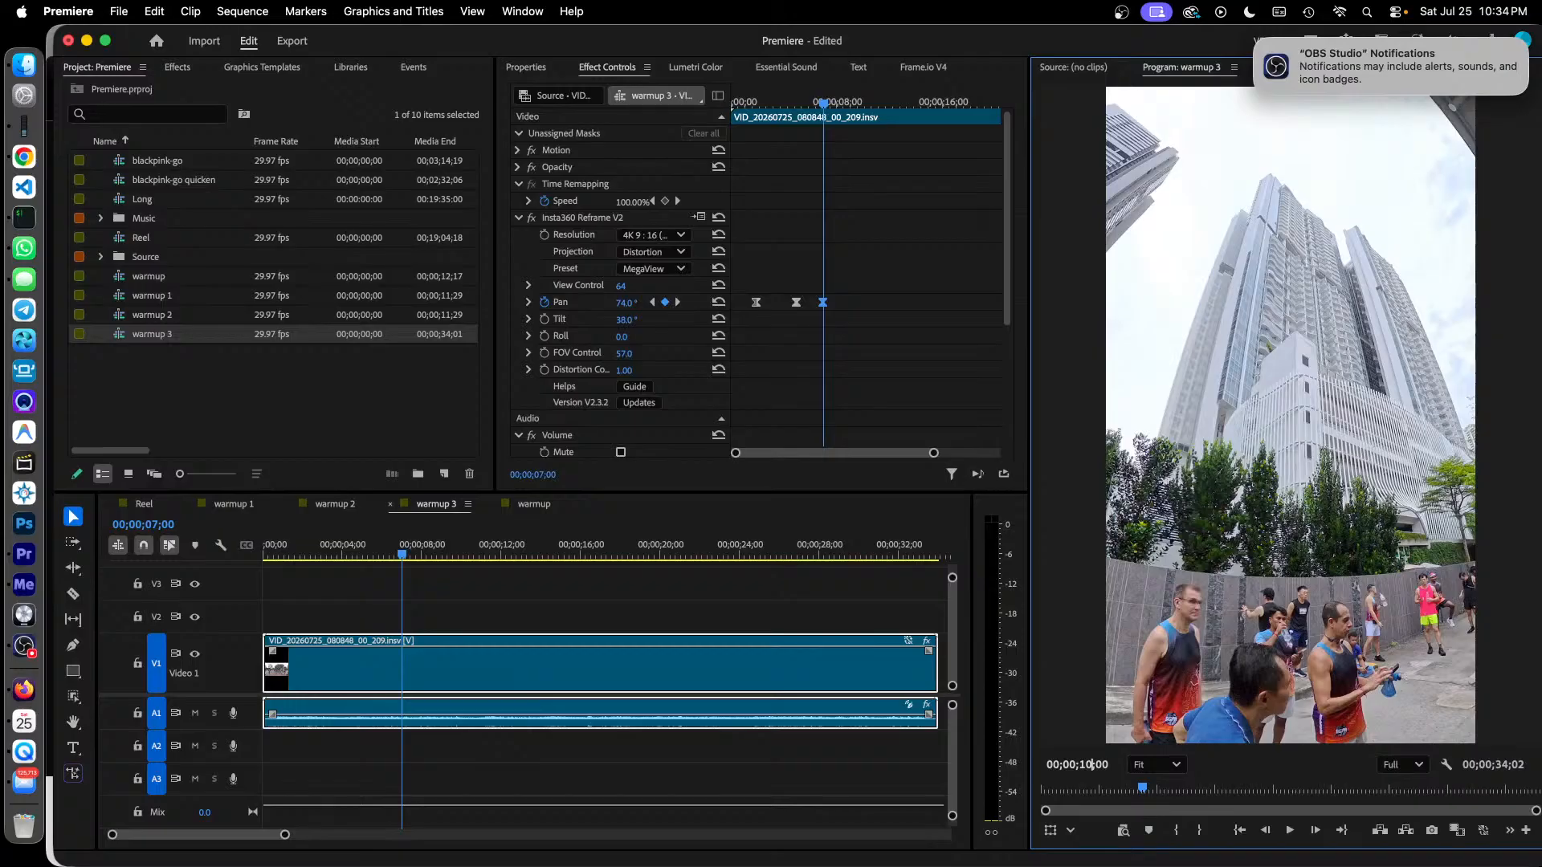
pyautogui.press('Return')
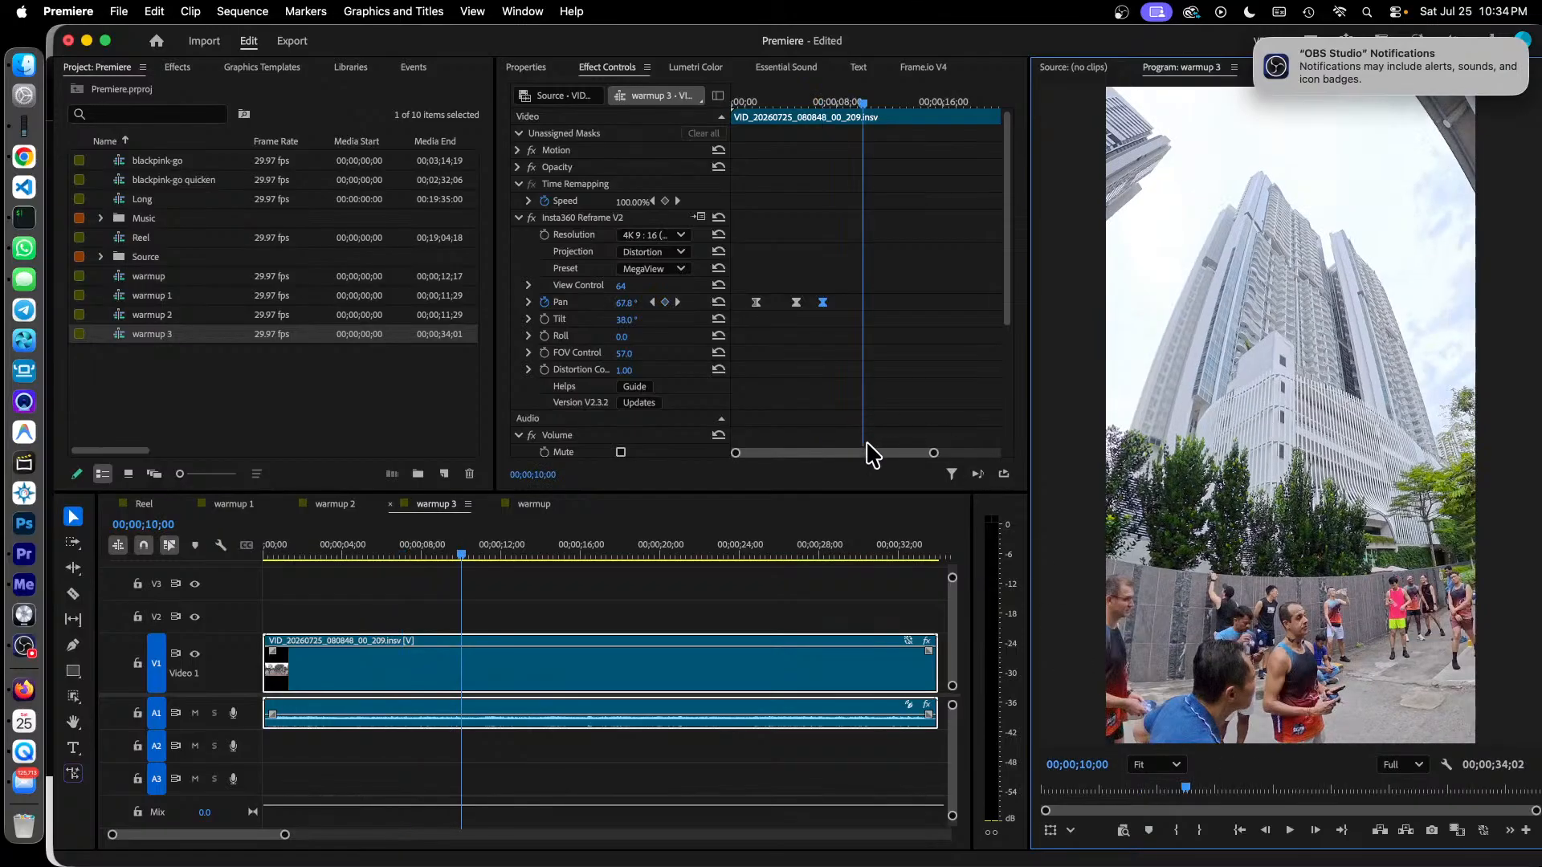
pyautogui.moveTo(873, 456); pyautogui.dragTo(887, 463)
pyautogui.moveTo(890, 453); pyautogui.dragTo(909, 453)
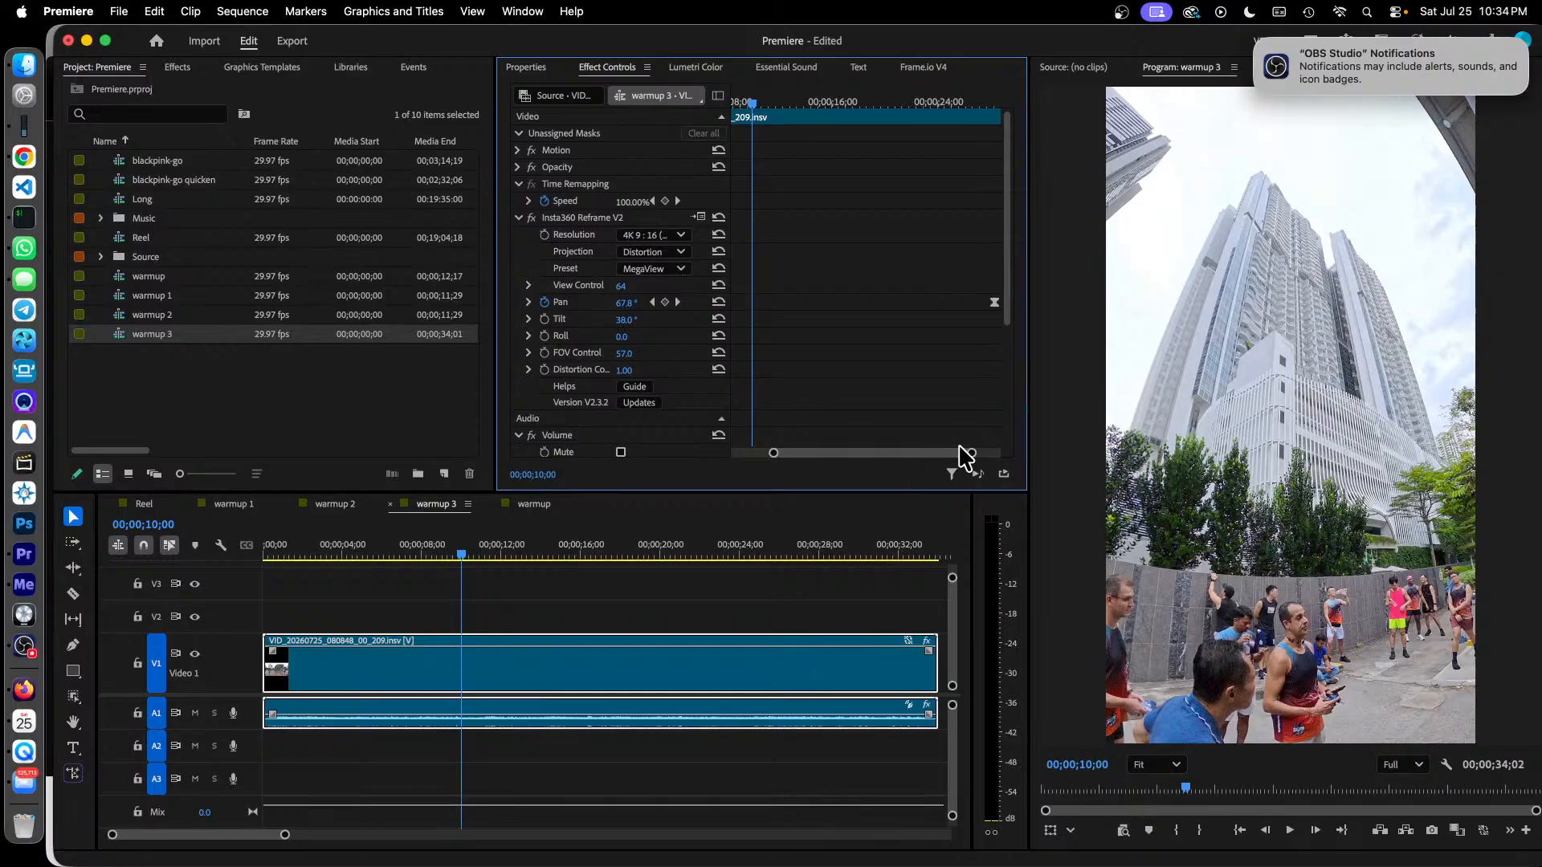
pyautogui.moveTo(972, 453); pyautogui.dragTo(941, 451)
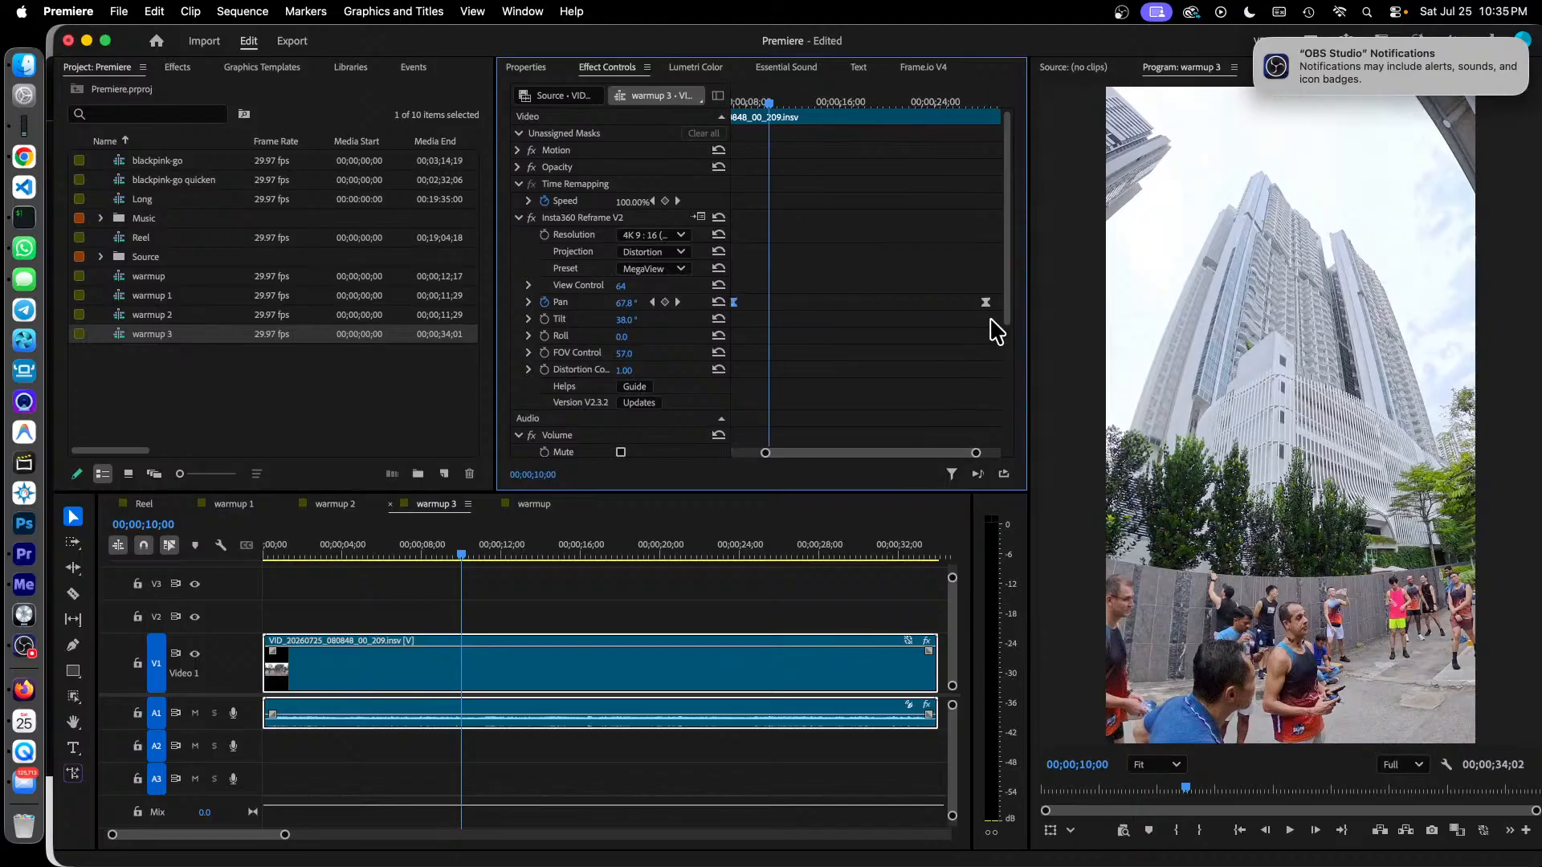
pyautogui.moveTo(987, 303); pyautogui.dragTo(771, 307)
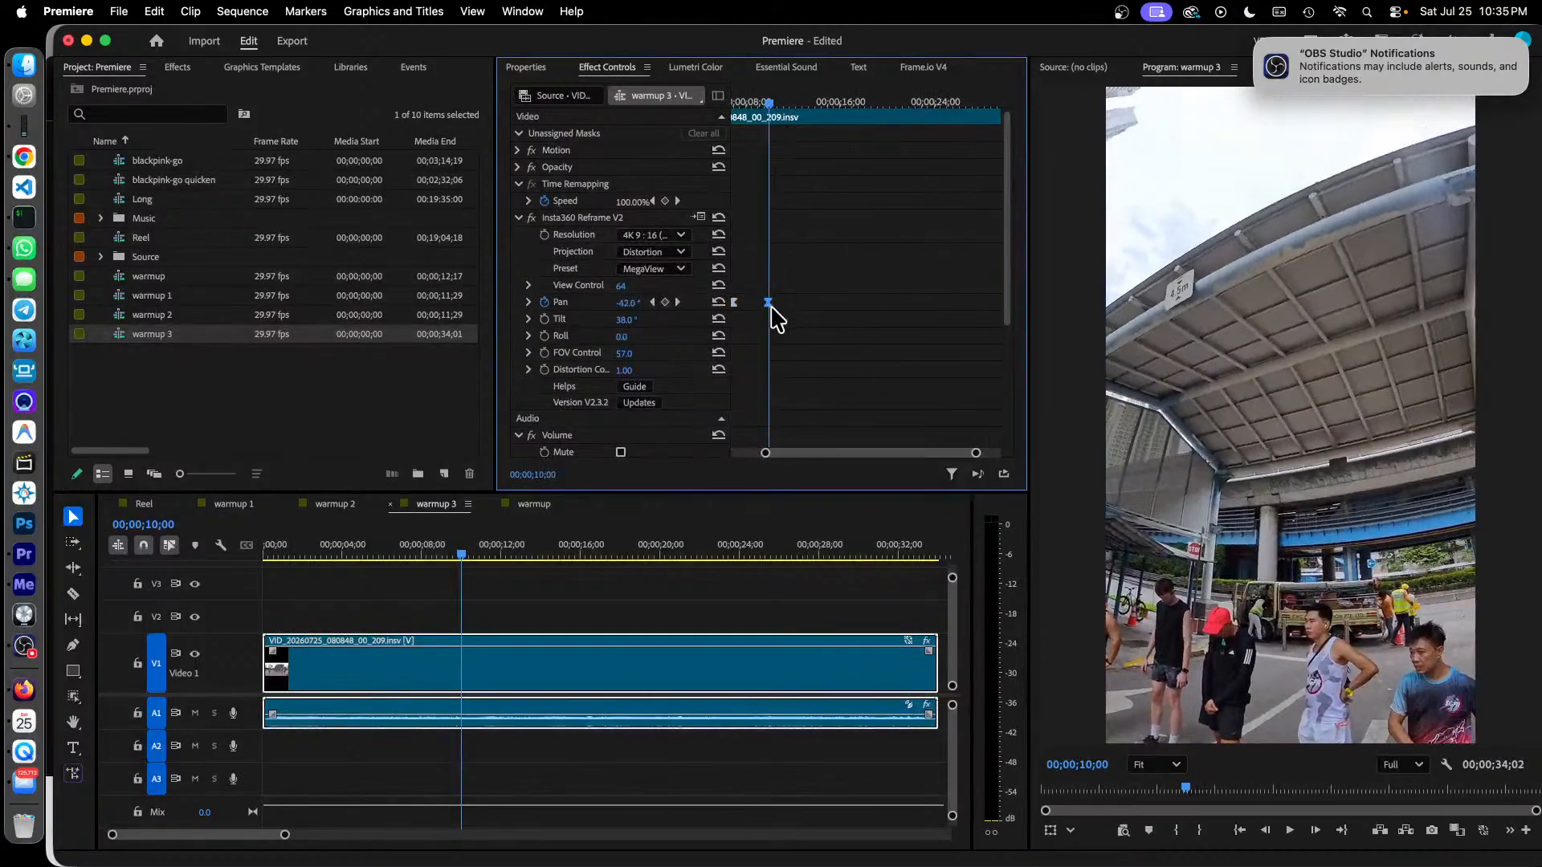
# Move the fifth Pan keyframe of the warmup 3 clip to 00;00;12;00.
pyautogui.click(1094, 767)
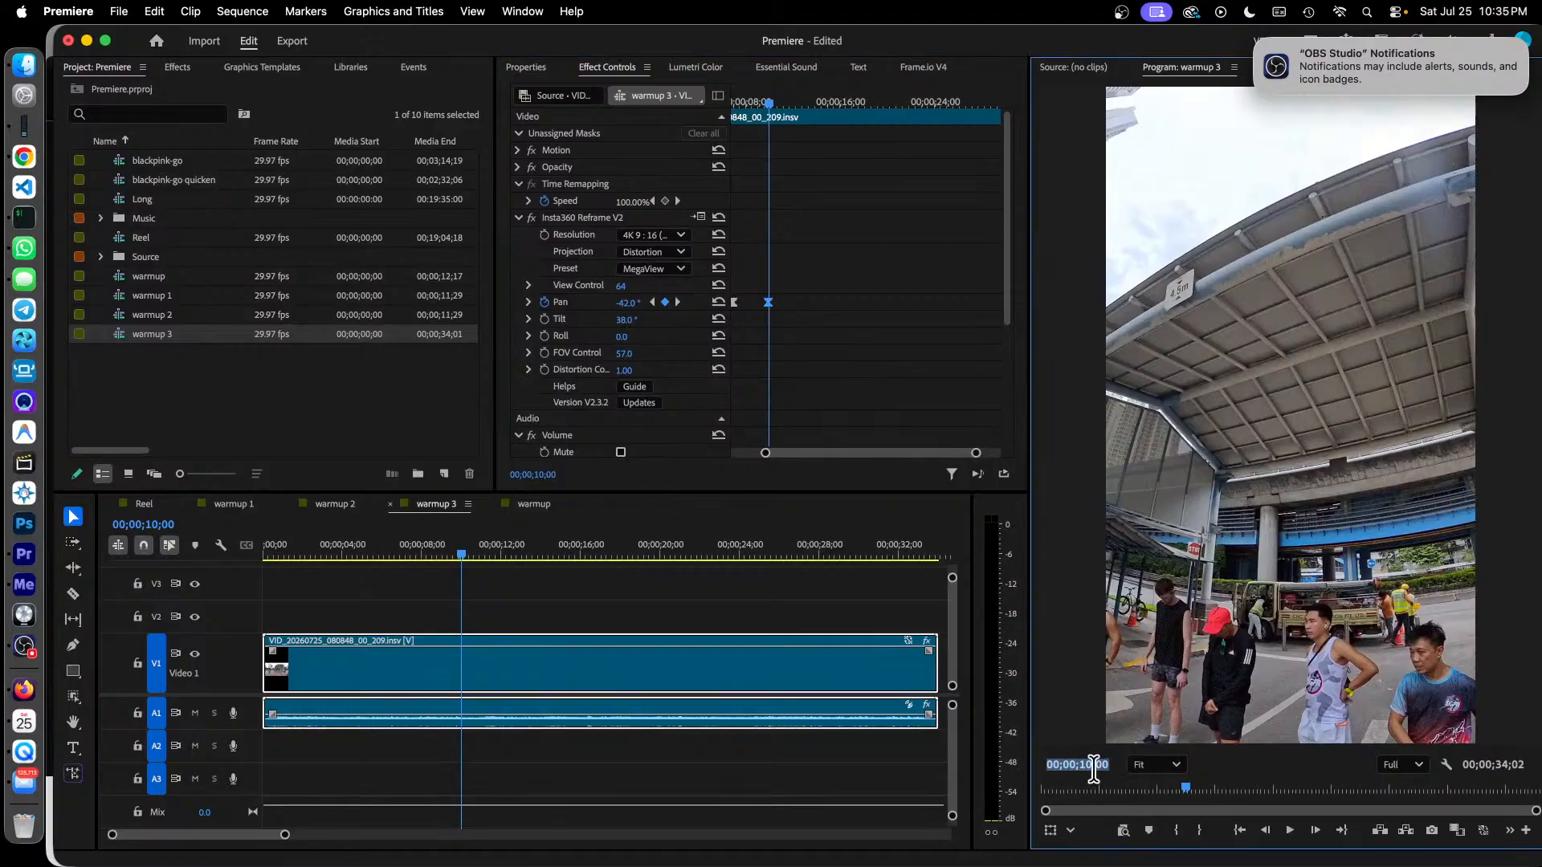
pyautogui.click(1082, 764)
pyautogui.write('12')
pyautogui.press('Return')
pyautogui.moveTo(871, 454); pyautogui.dragTo(891, 454)
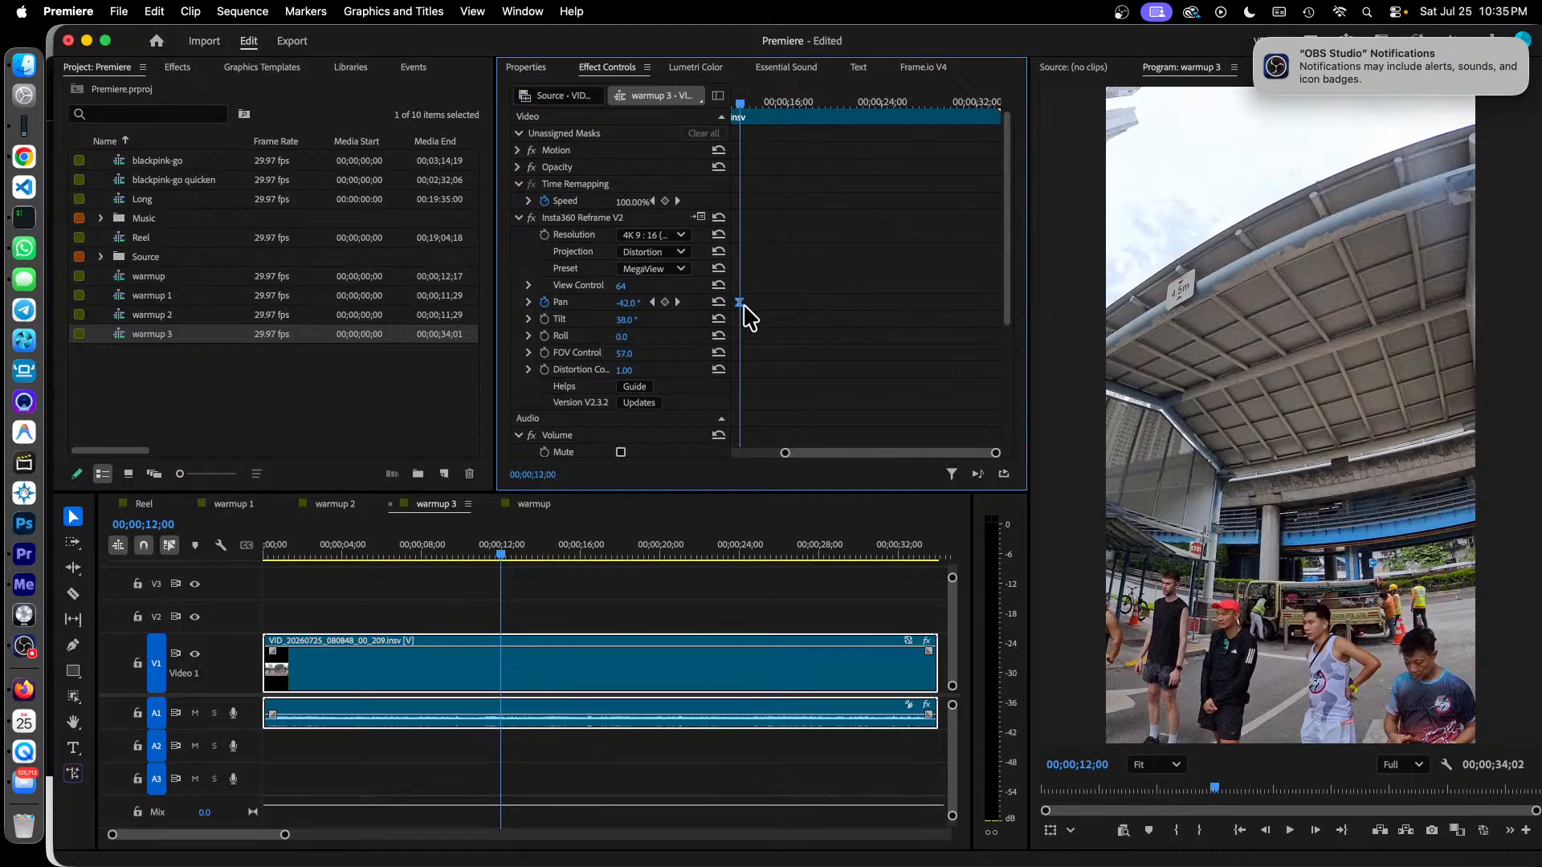
pyautogui.moveTo(915, 452); pyautogui.dragTo(981, 452)
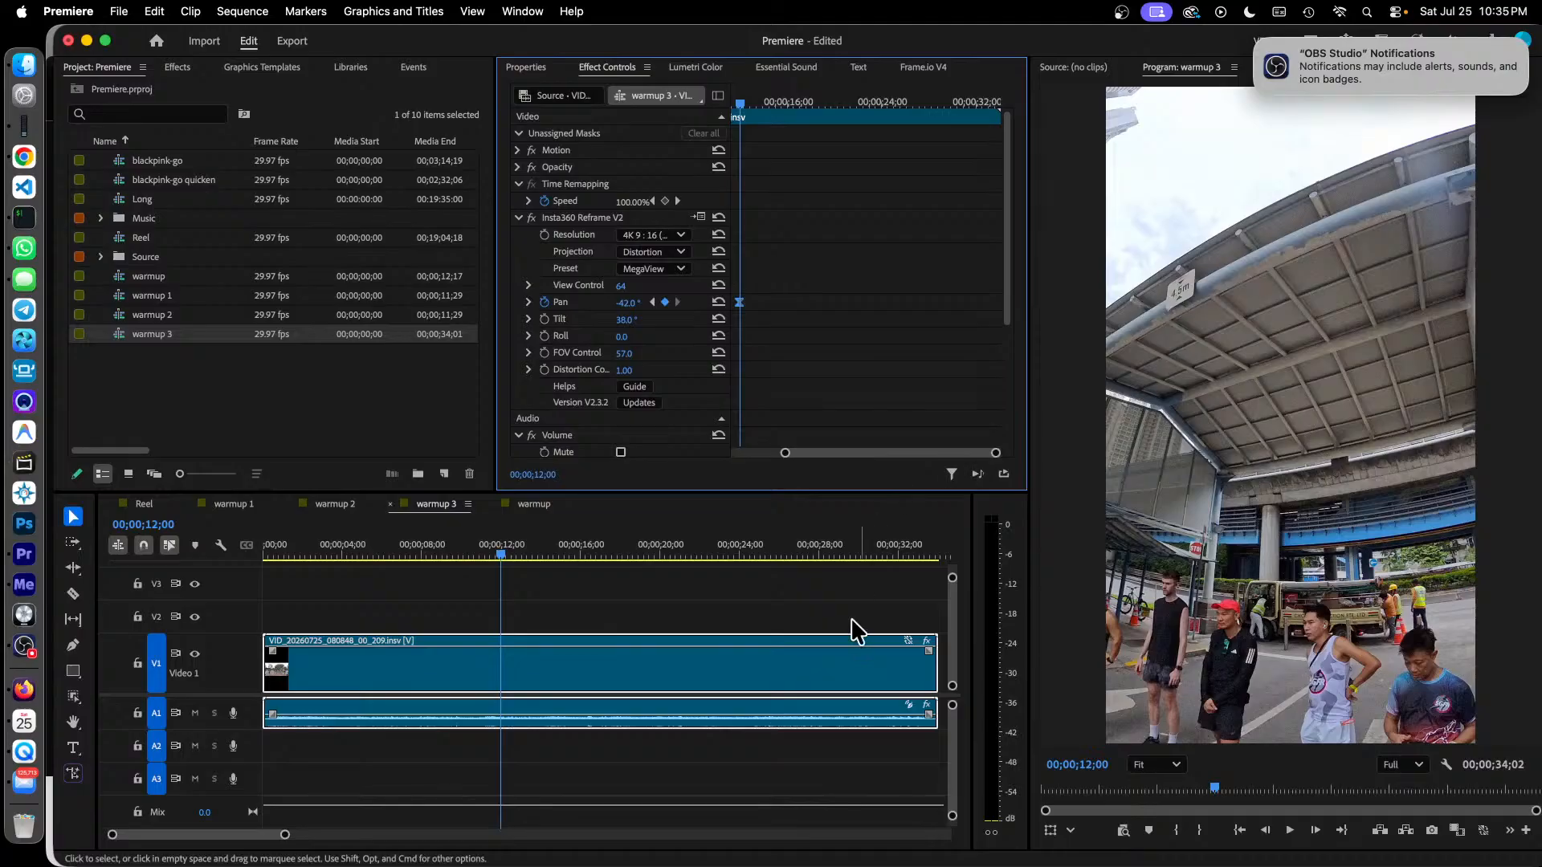
# Trim the end of the warmup 3 clip to 00;00;12;00 and save the project.
pyautogui.moveTo(925, 678); pyautogui.dragTo(498, 682)
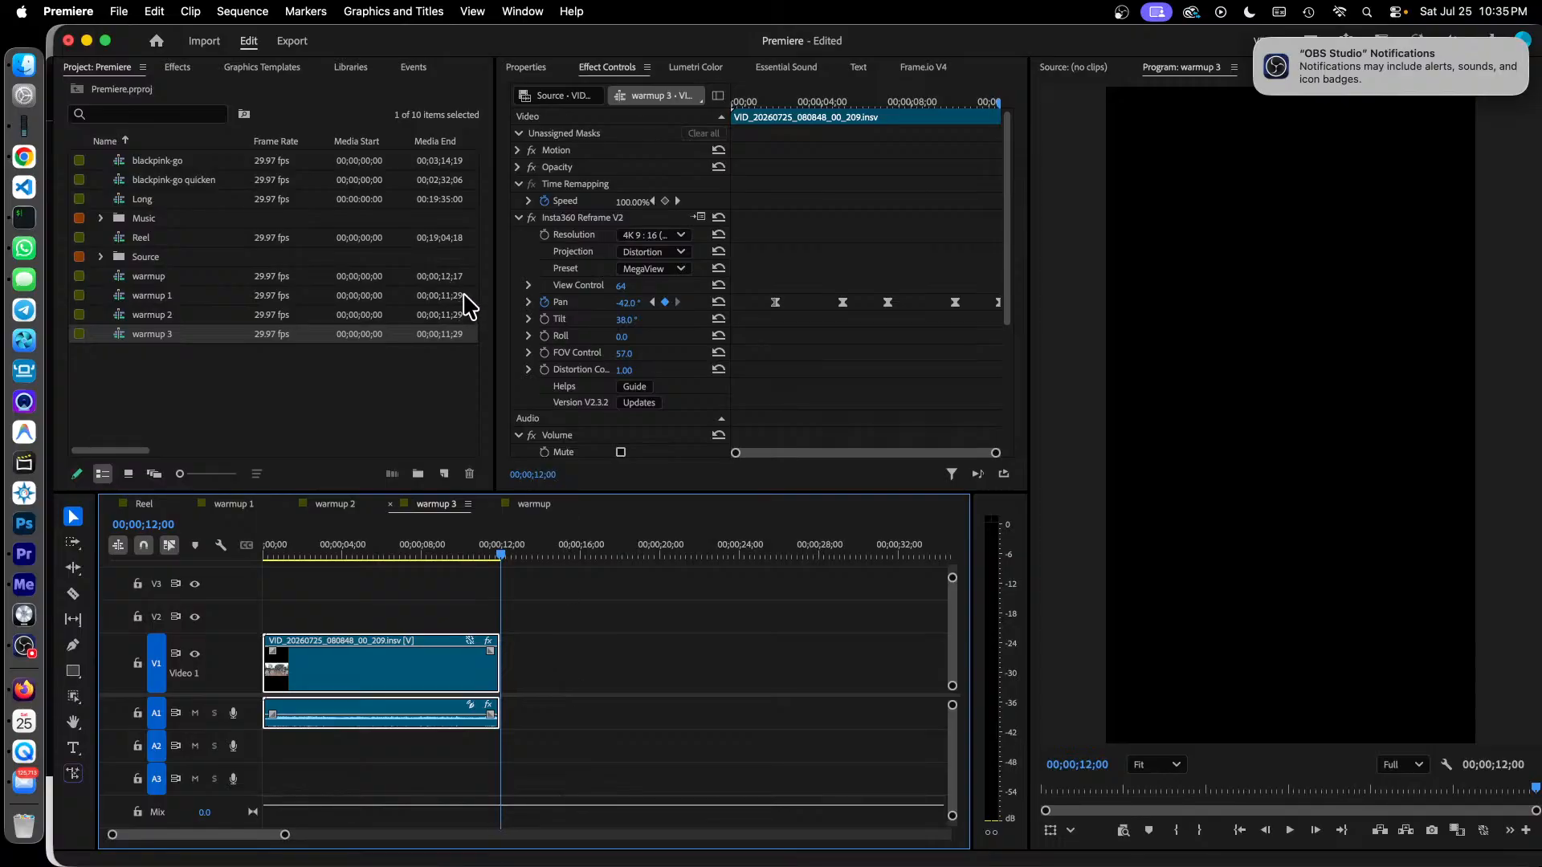
pyautogui.press('super+s')
# In the warmup sequence, trim the warmup 2 clip to the end of warmup 1 and set its vertical position to 734.
pyautogui.click(534, 504)
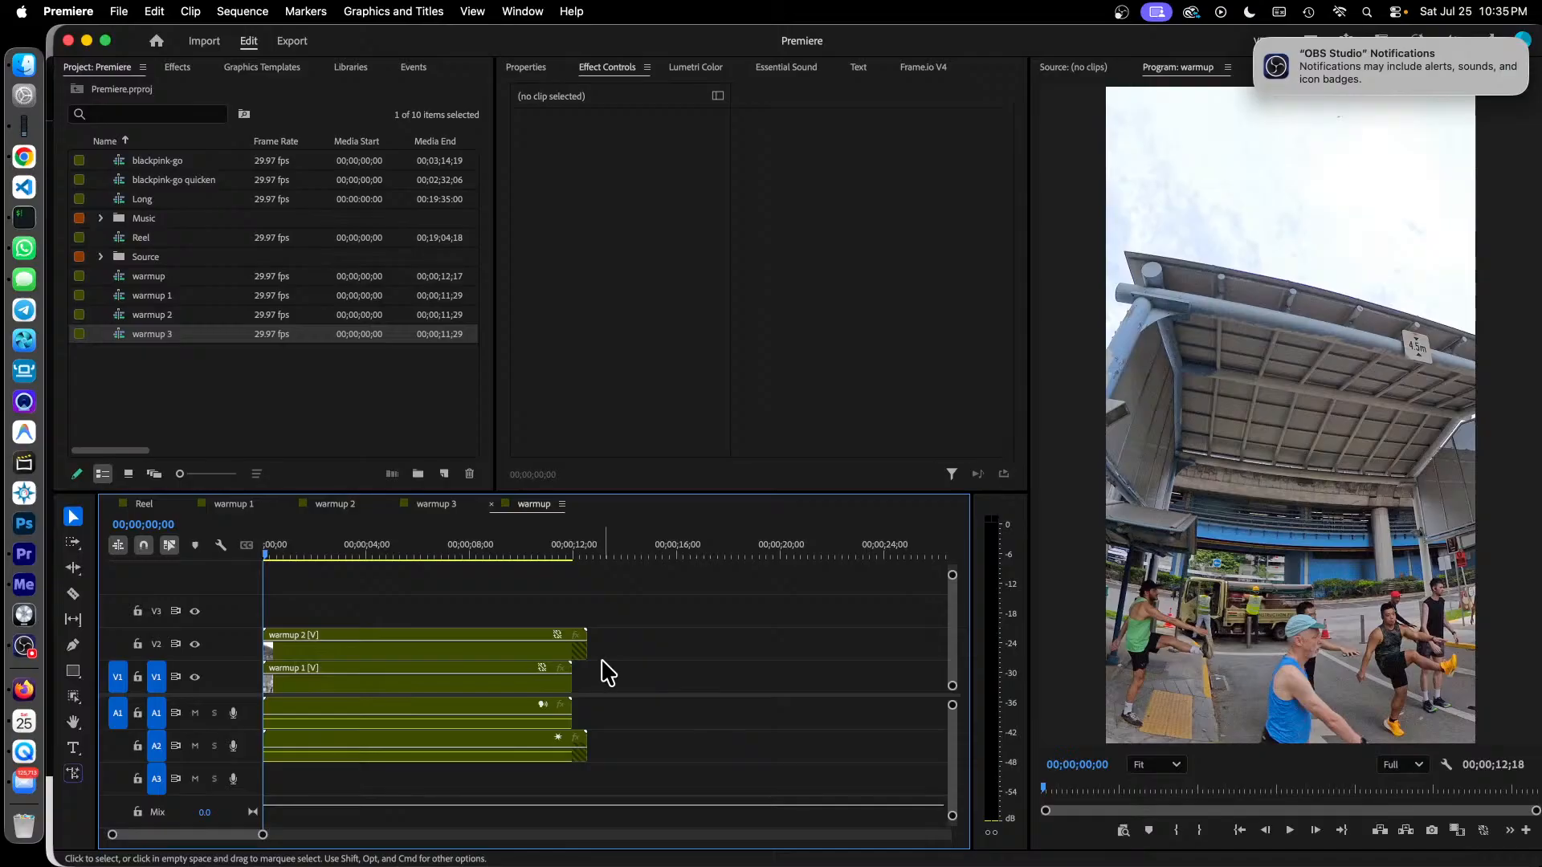
pyautogui.moveTo(590, 643); pyautogui.dragTo(580, 650)
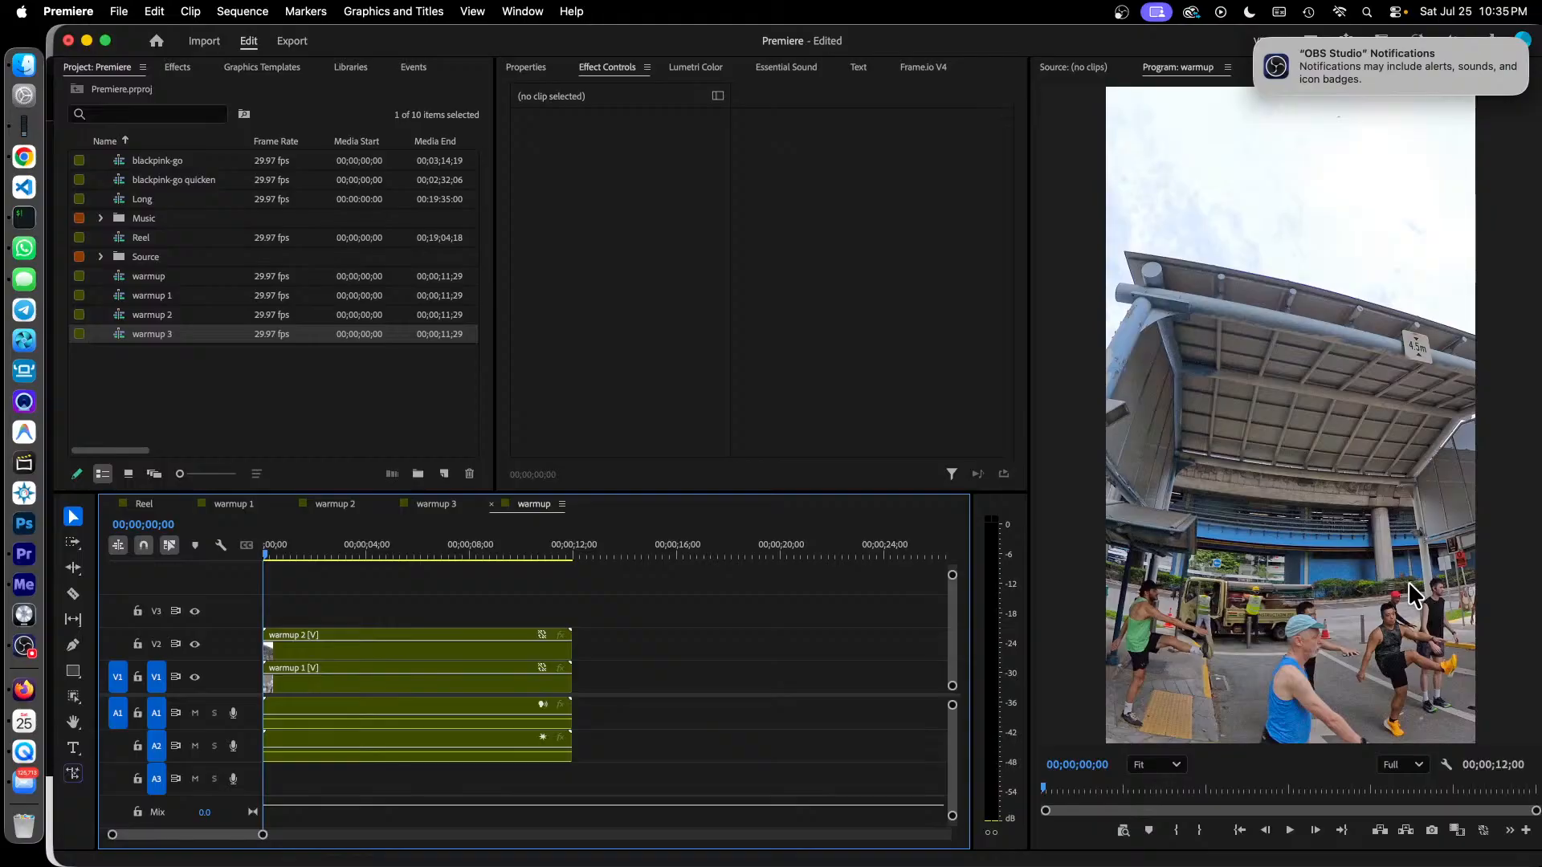
pyautogui.click(444, 651)
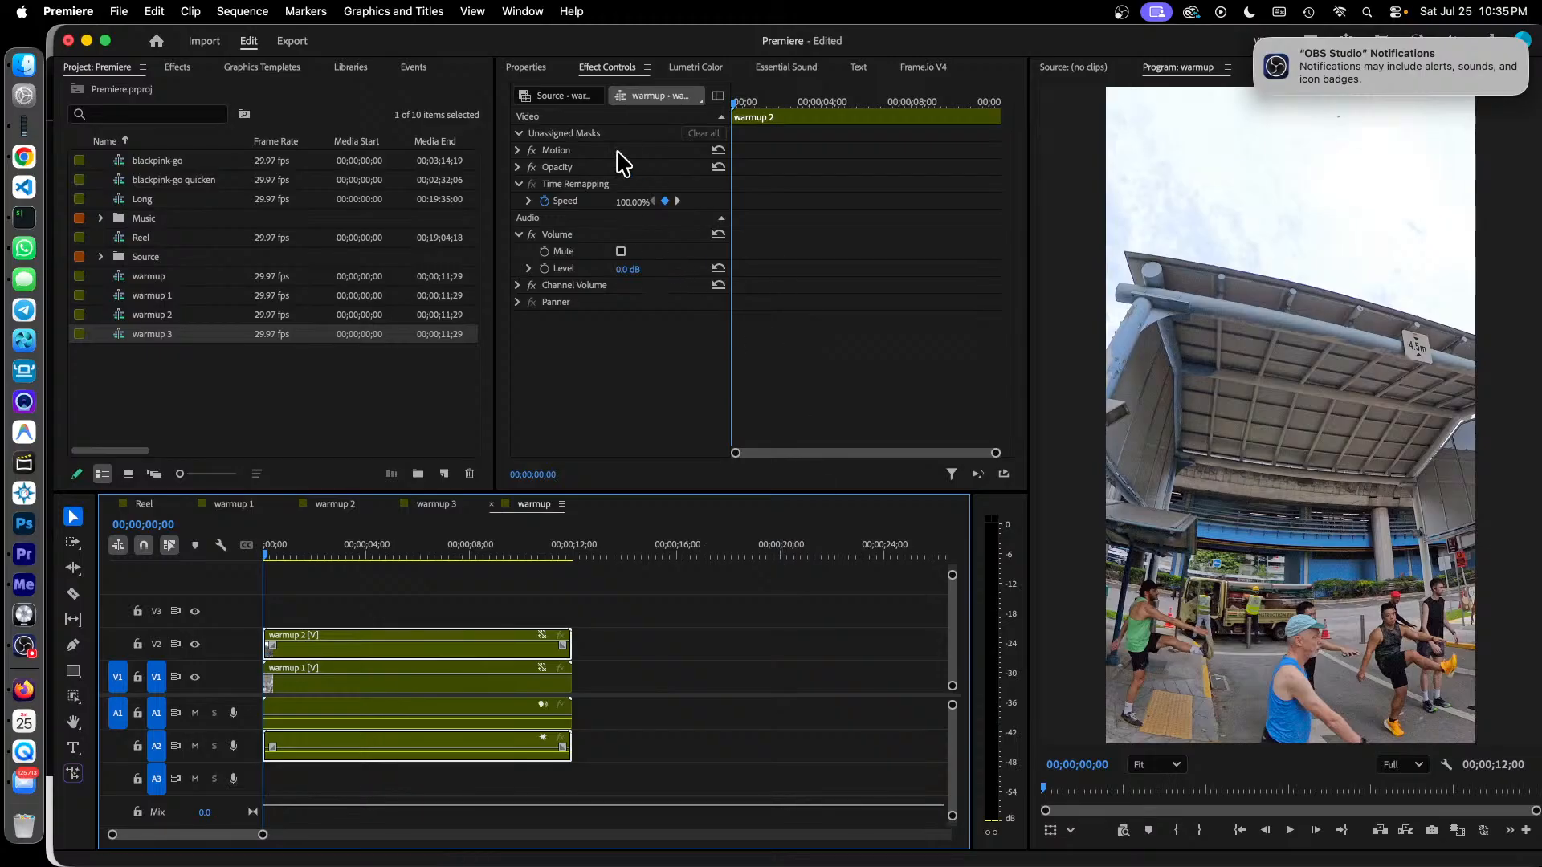
pyautogui.click(518, 151)
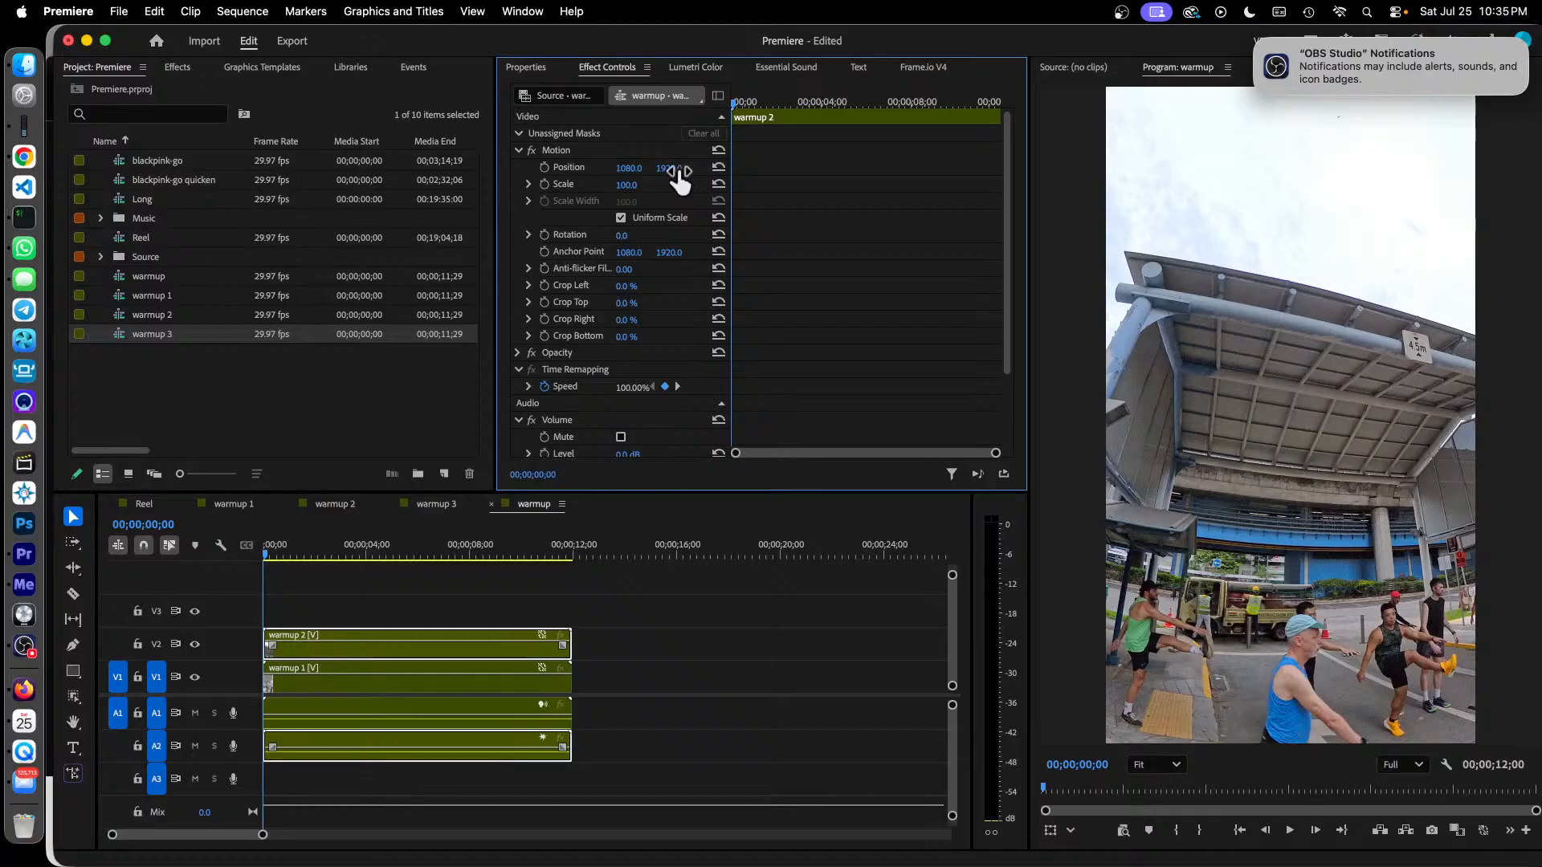
pyautogui.moveTo(669, 169); pyautogui.dragTo(667, 169)
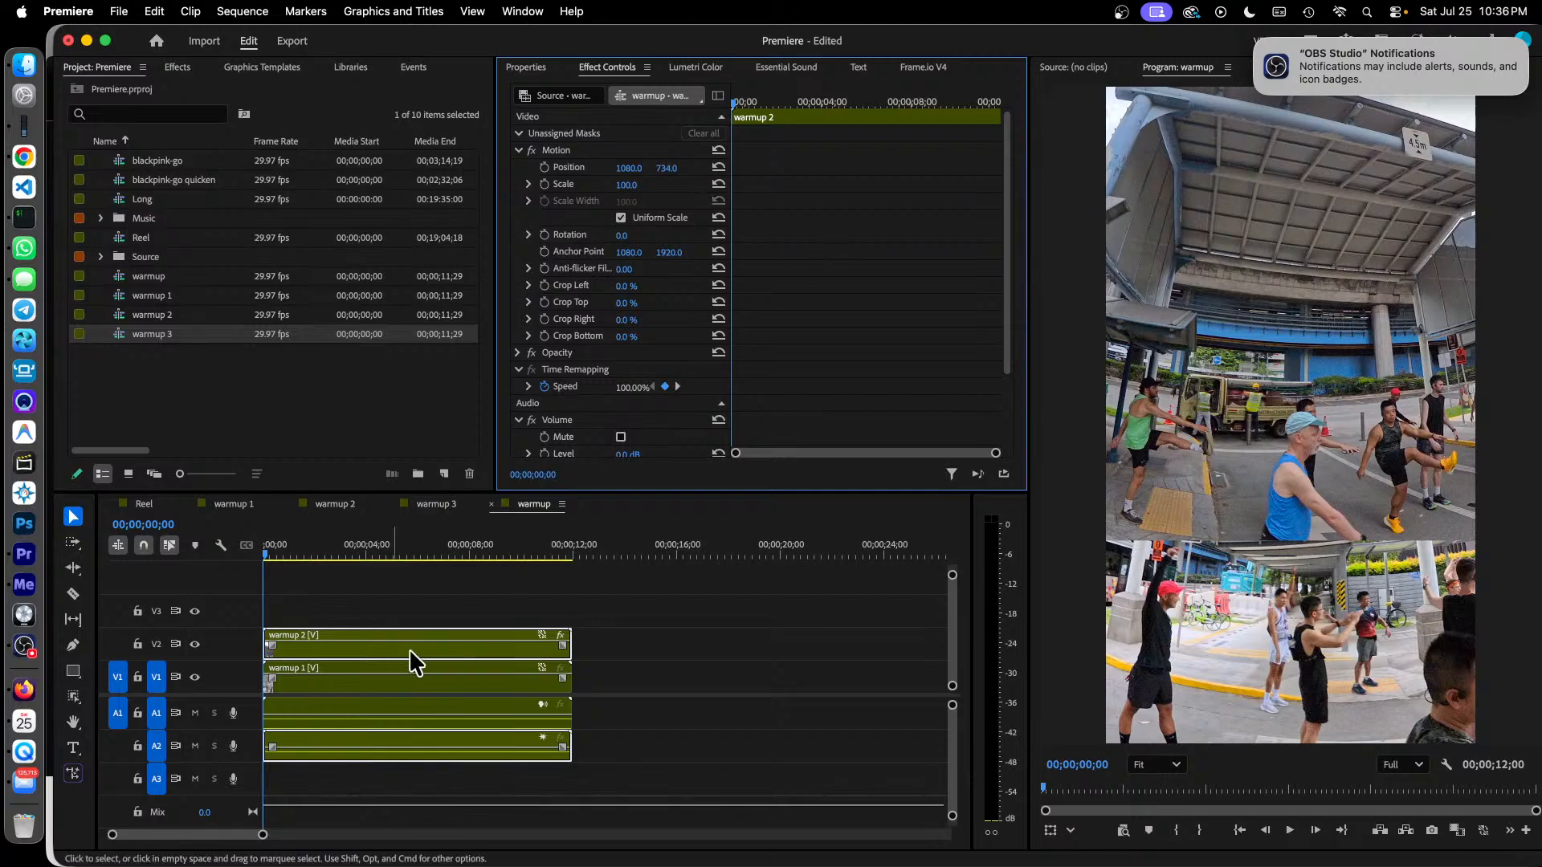
# Play and scrub through the warmup sequence to check that the stacked warmup 1 and warmup 2 clips pan in sync.
pyautogui.click(303, 555)
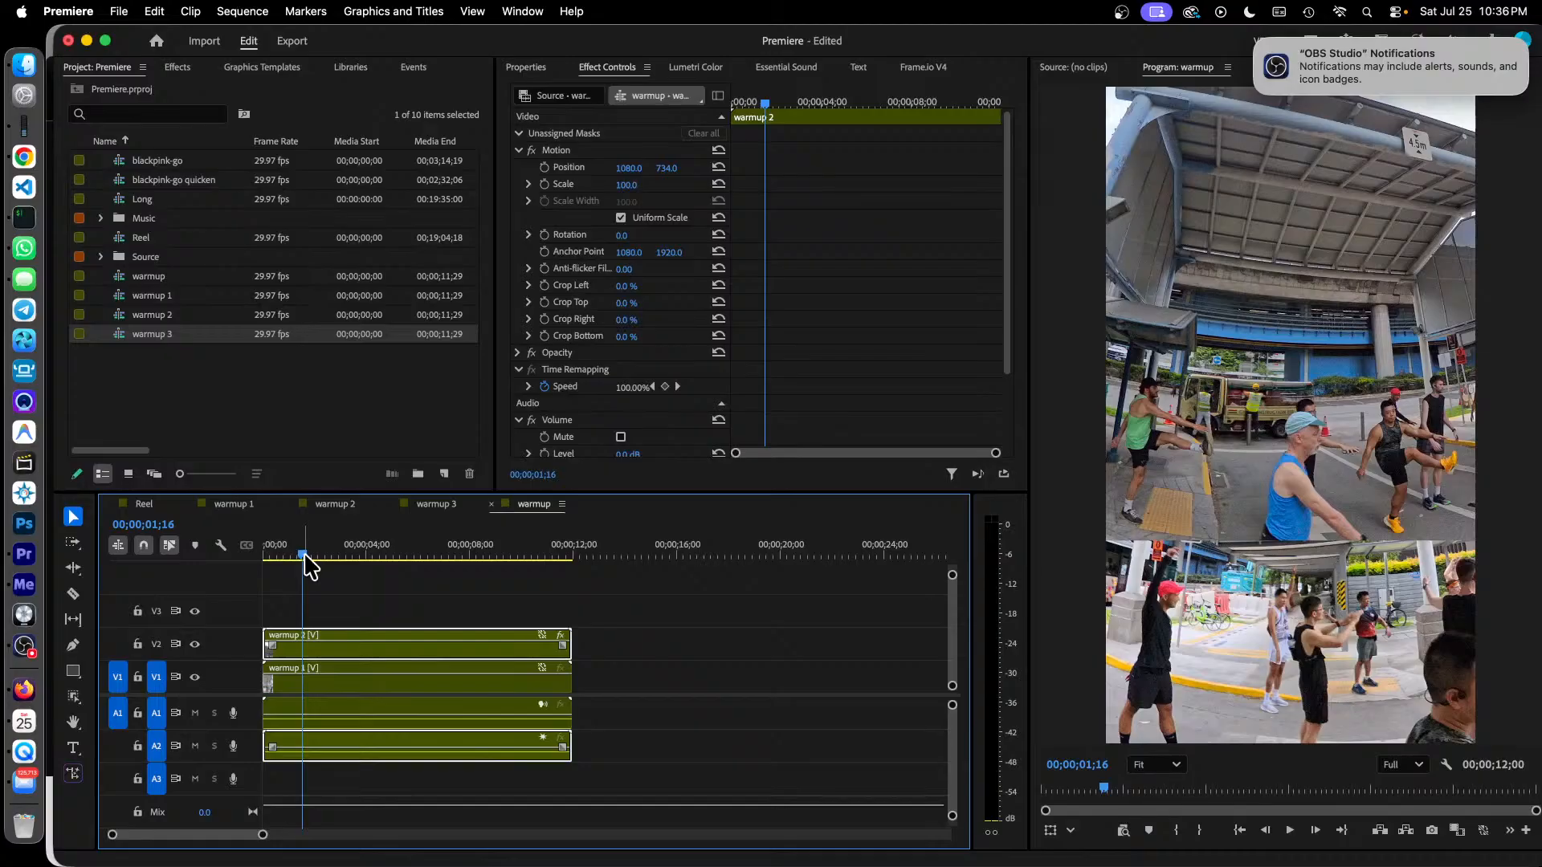
pyautogui.moveTo(303, 555); pyautogui.dragTo(265, 556)
pyautogui.press('space')
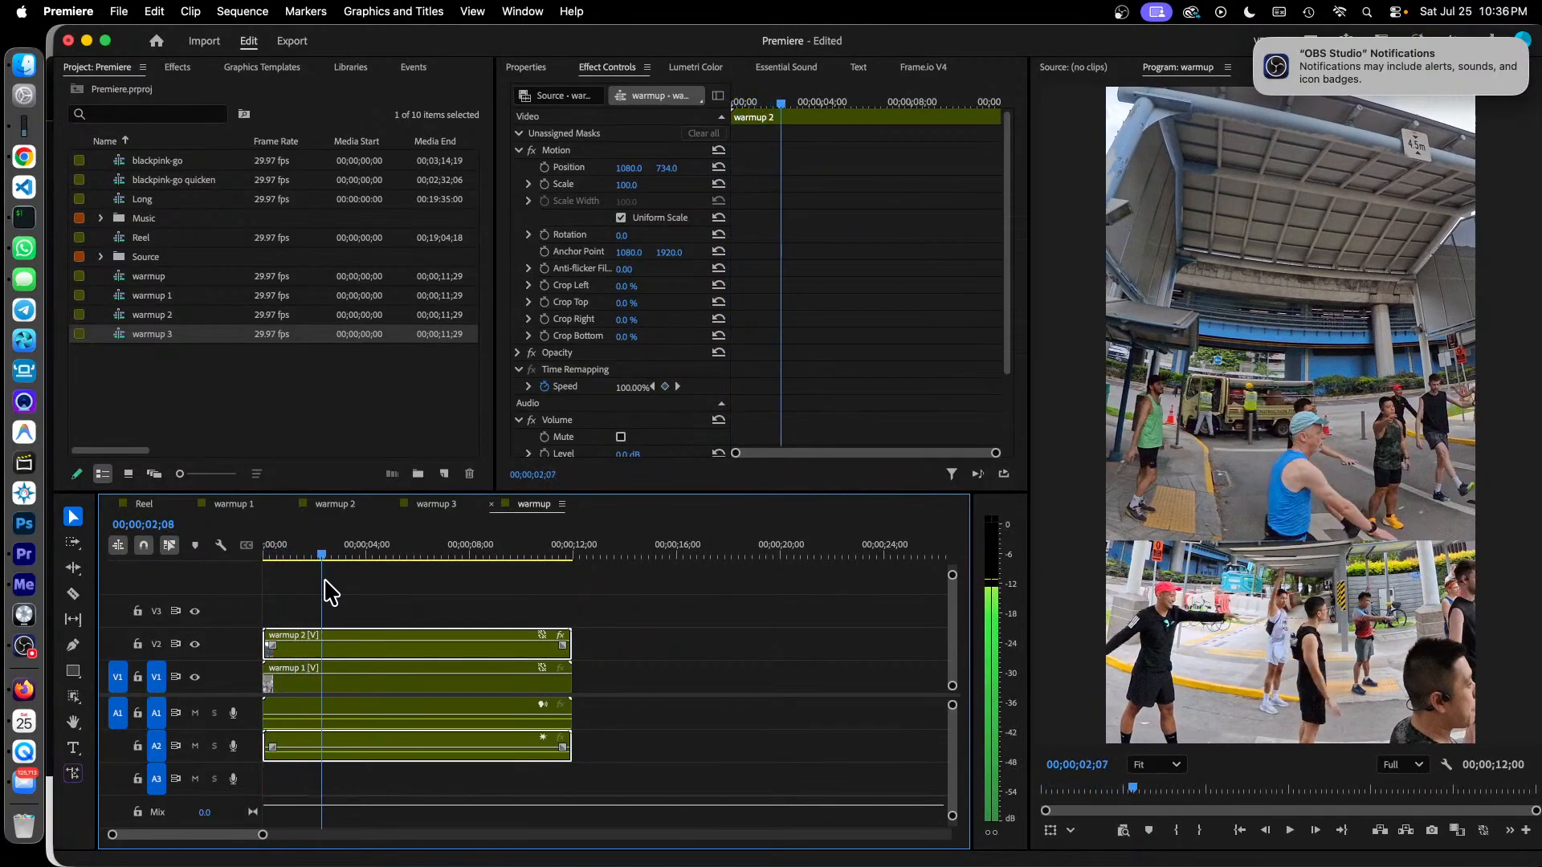
pyautogui.press('Home')
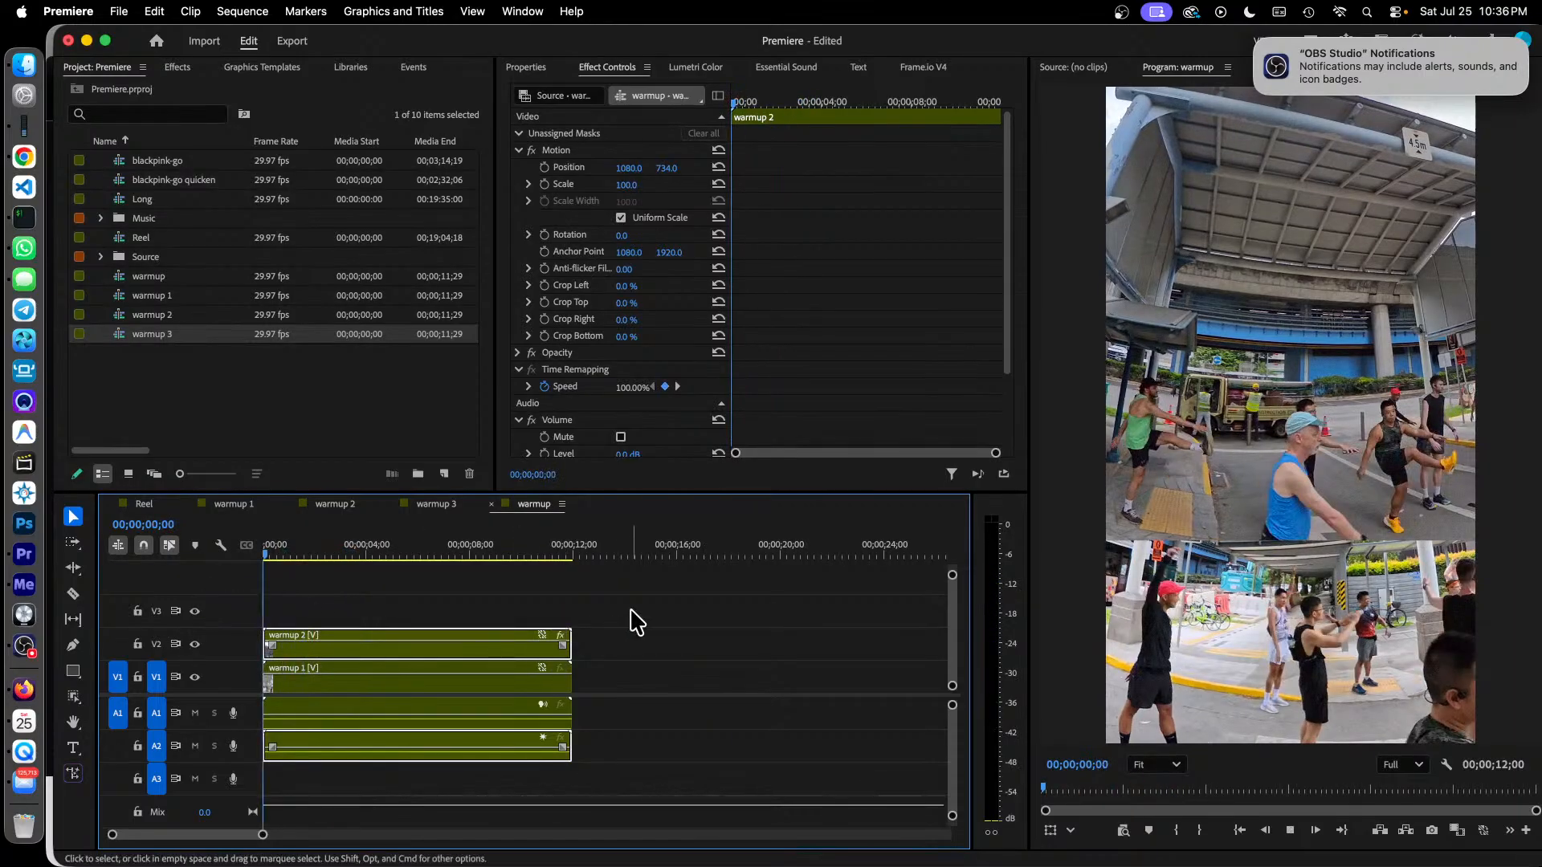
pyautogui.press('space')
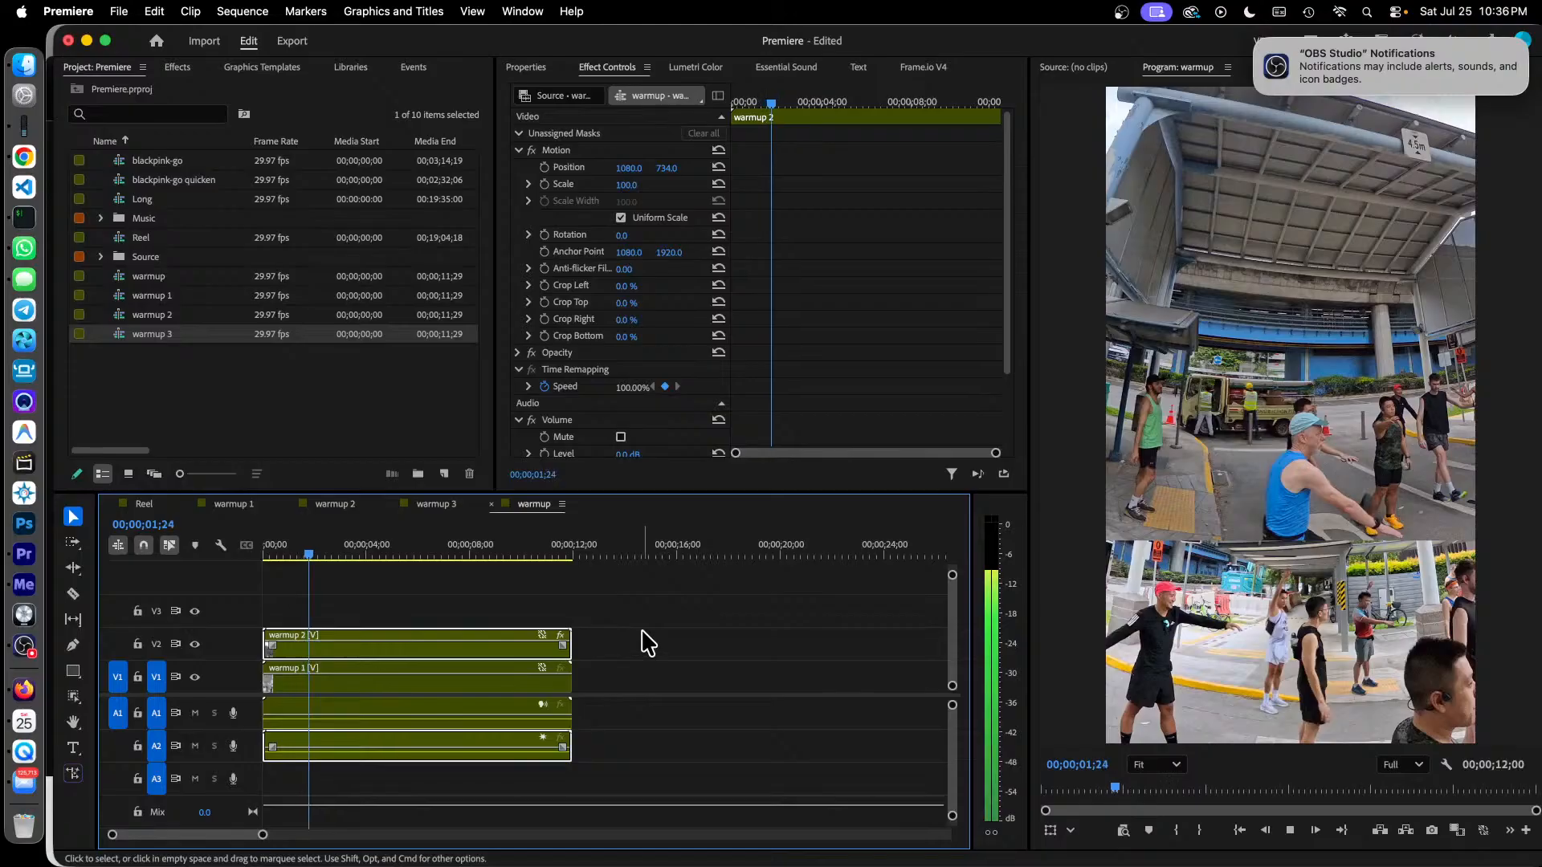
pyautogui.press('space')
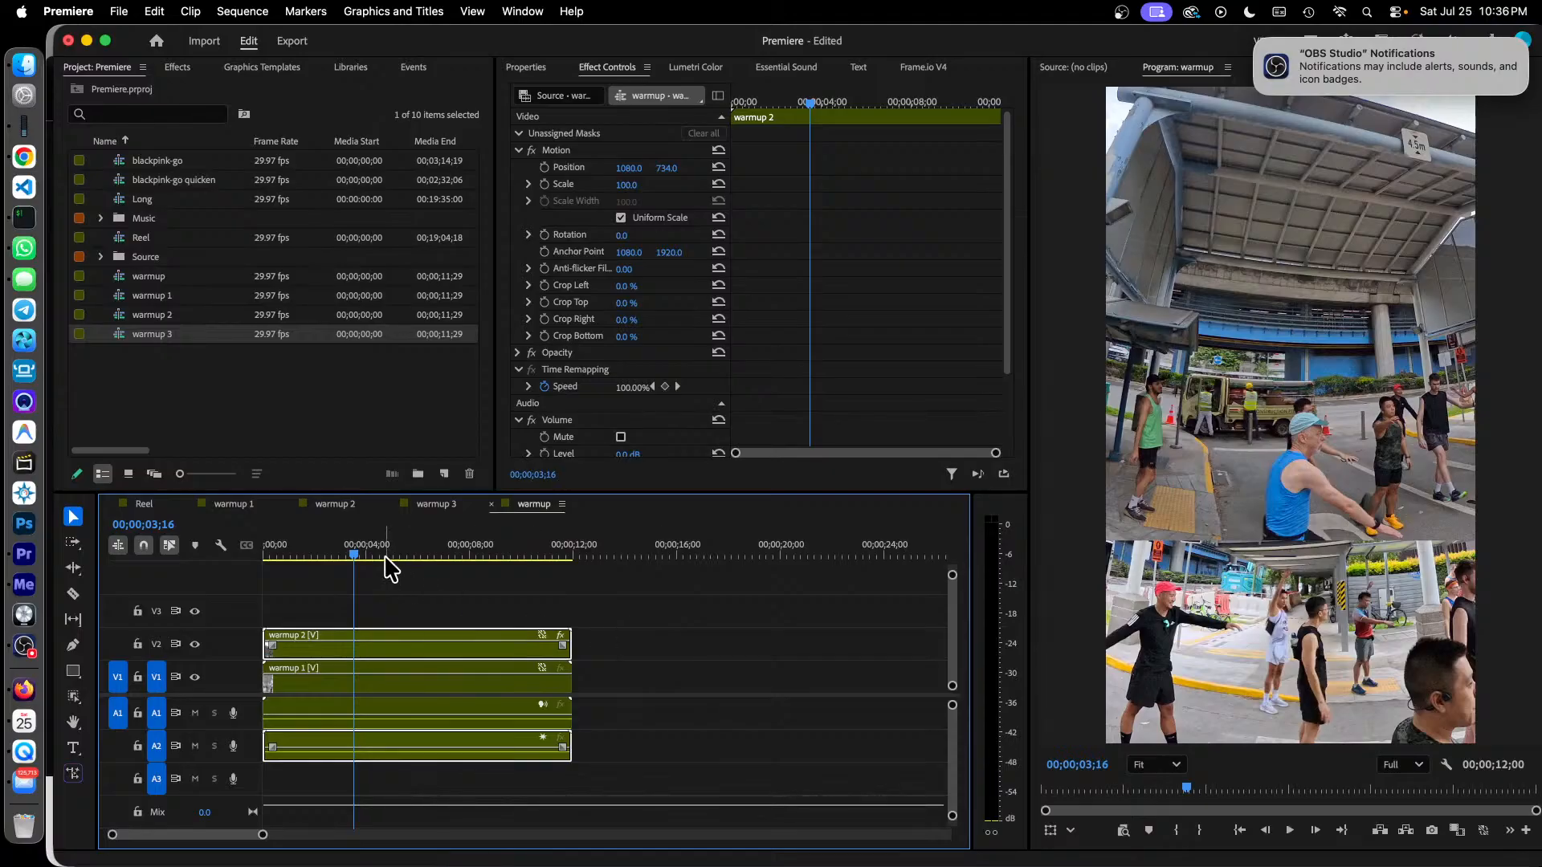
pyautogui.click(349, 554)
pyautogui.moveTo(348, 555); pyautogui.dragTo(471, 612)
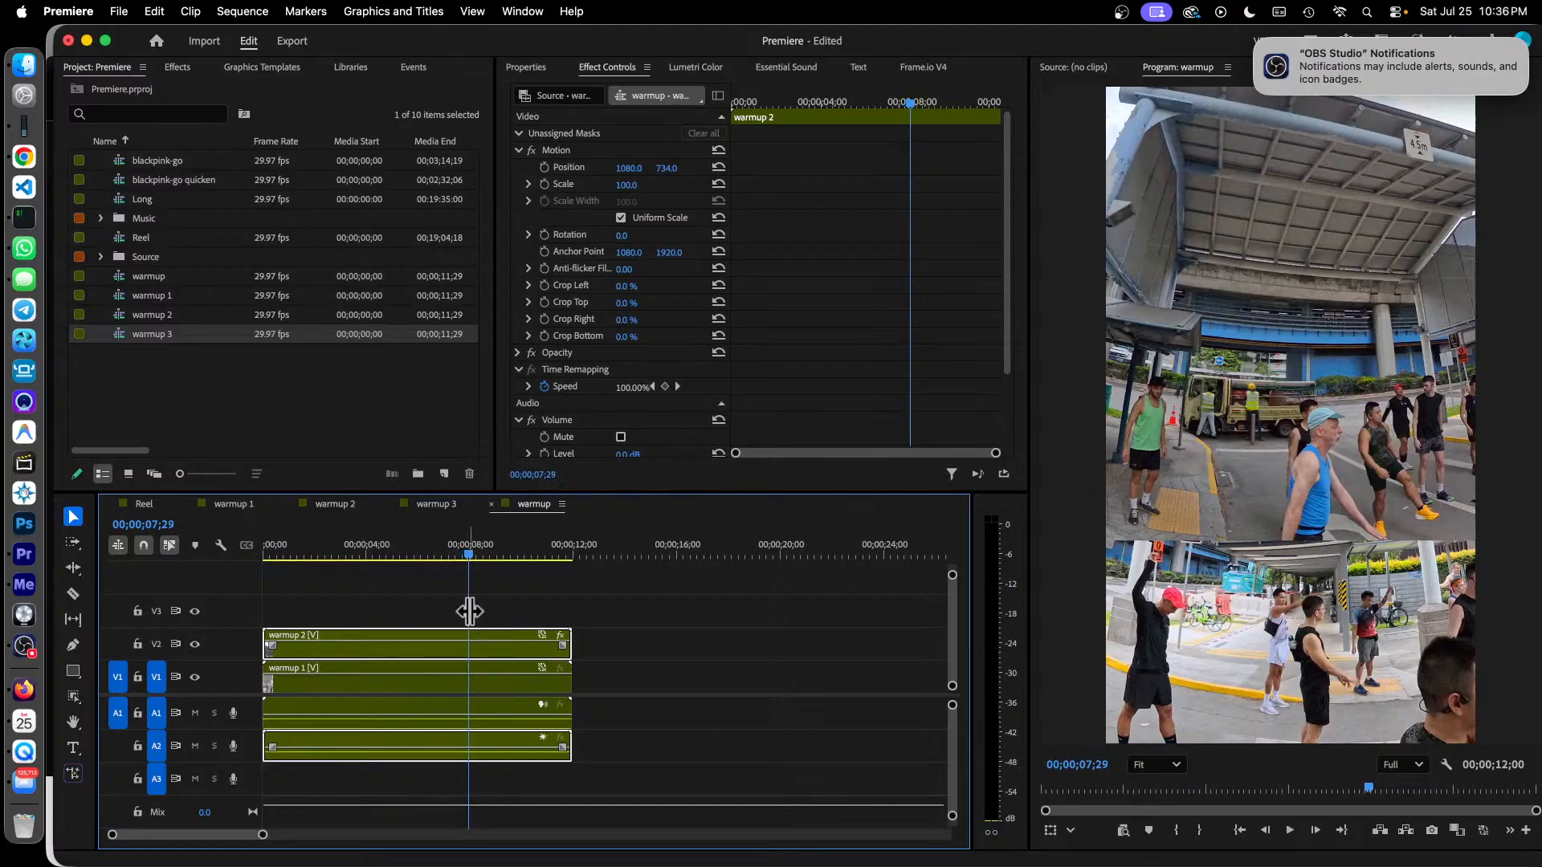
# Save the project and place the warmup 3 sequence on track V3 at the start of the warmup sequence.
pyautogui.press('super+s')
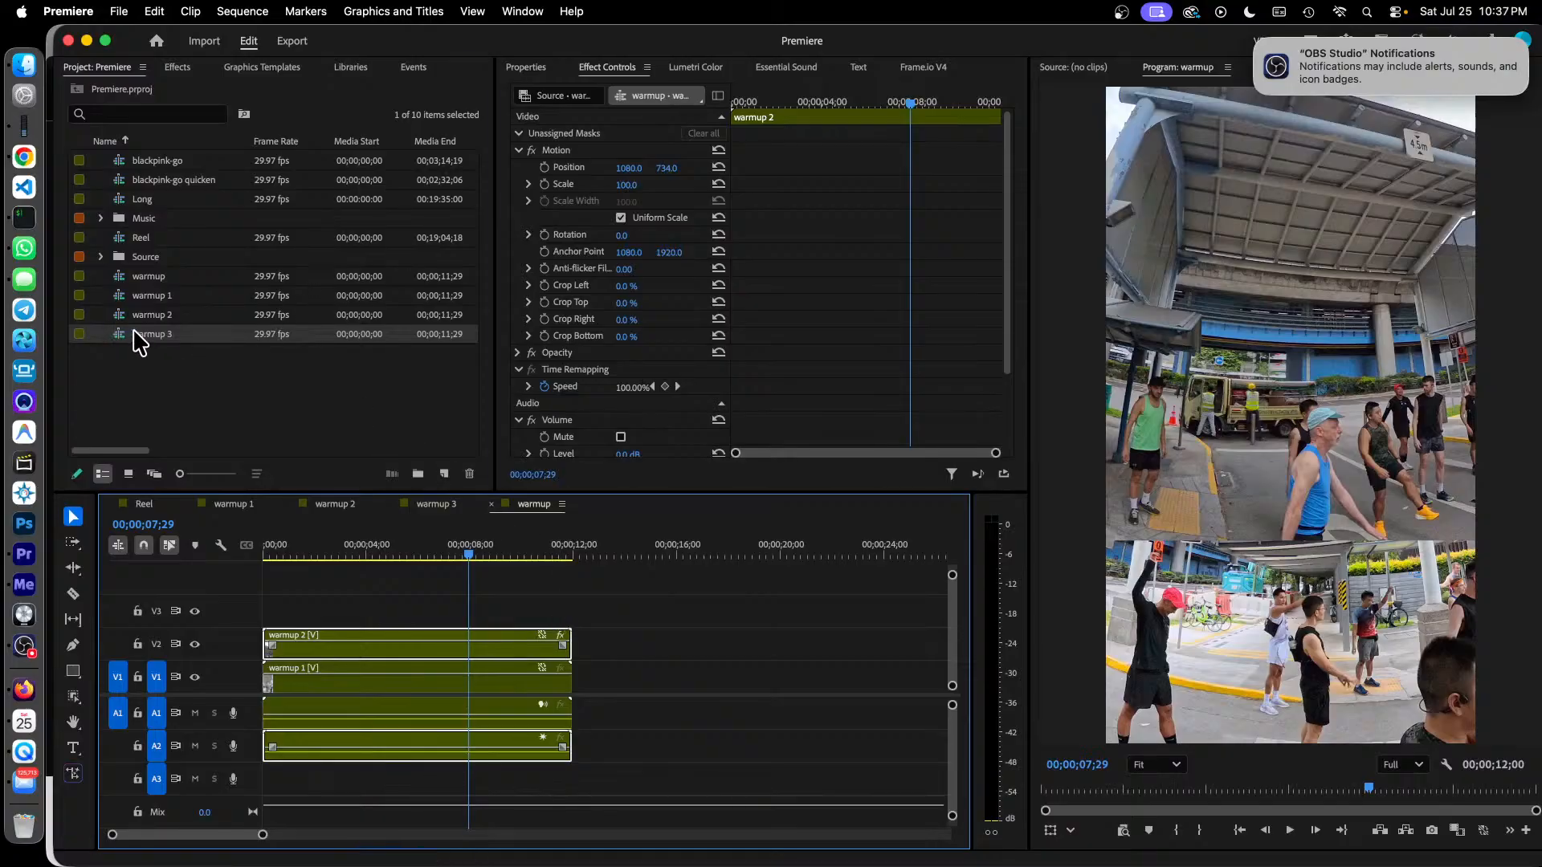
pyautogui.moveTo(134, 335); pyautogui.dragTo(273, 628)
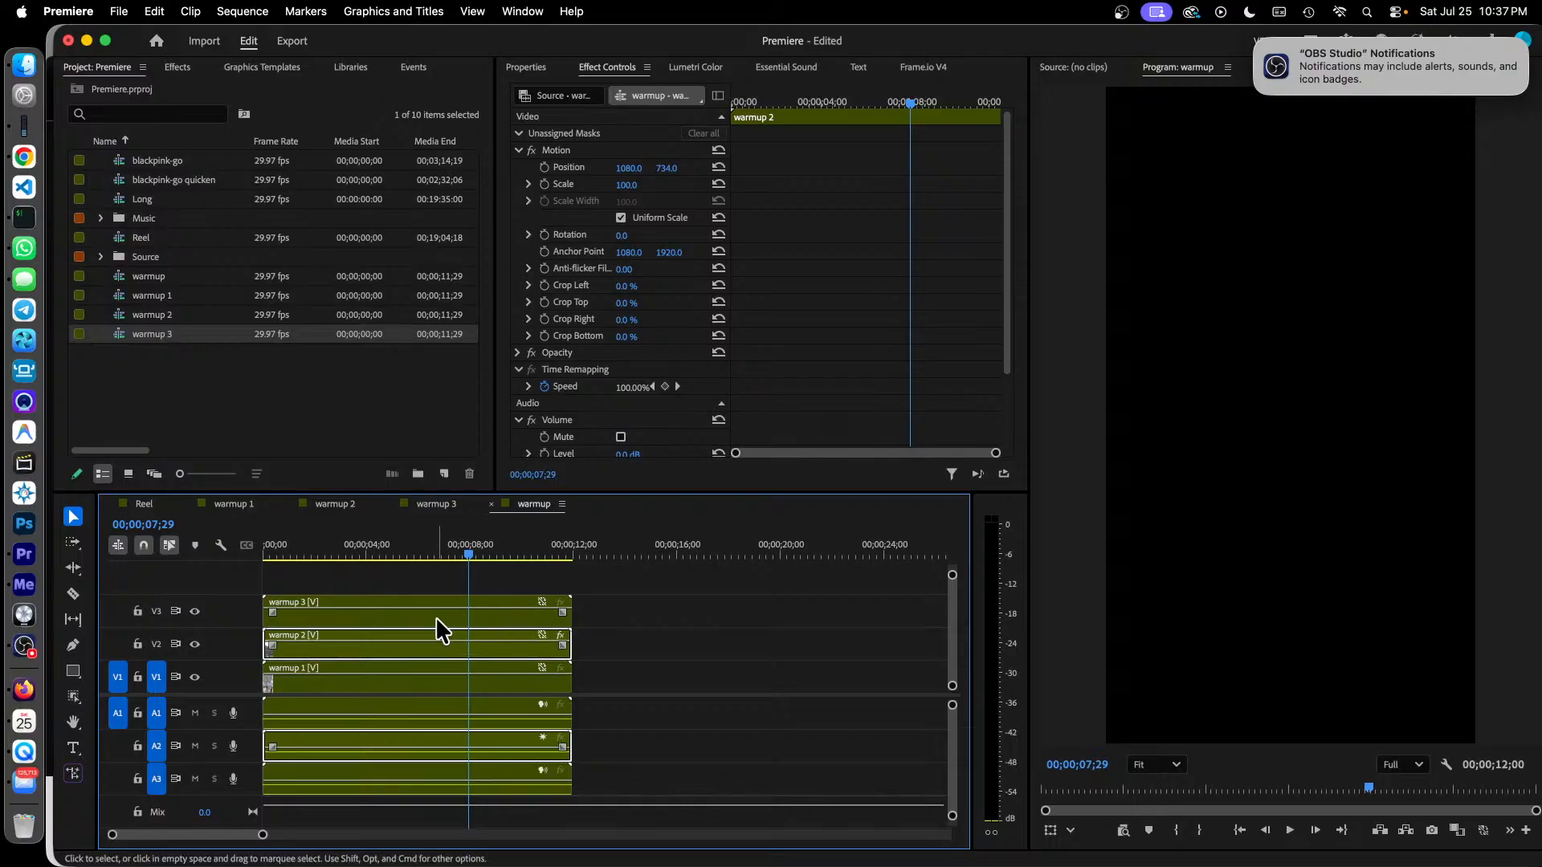
pyautogui.click(483, 631)
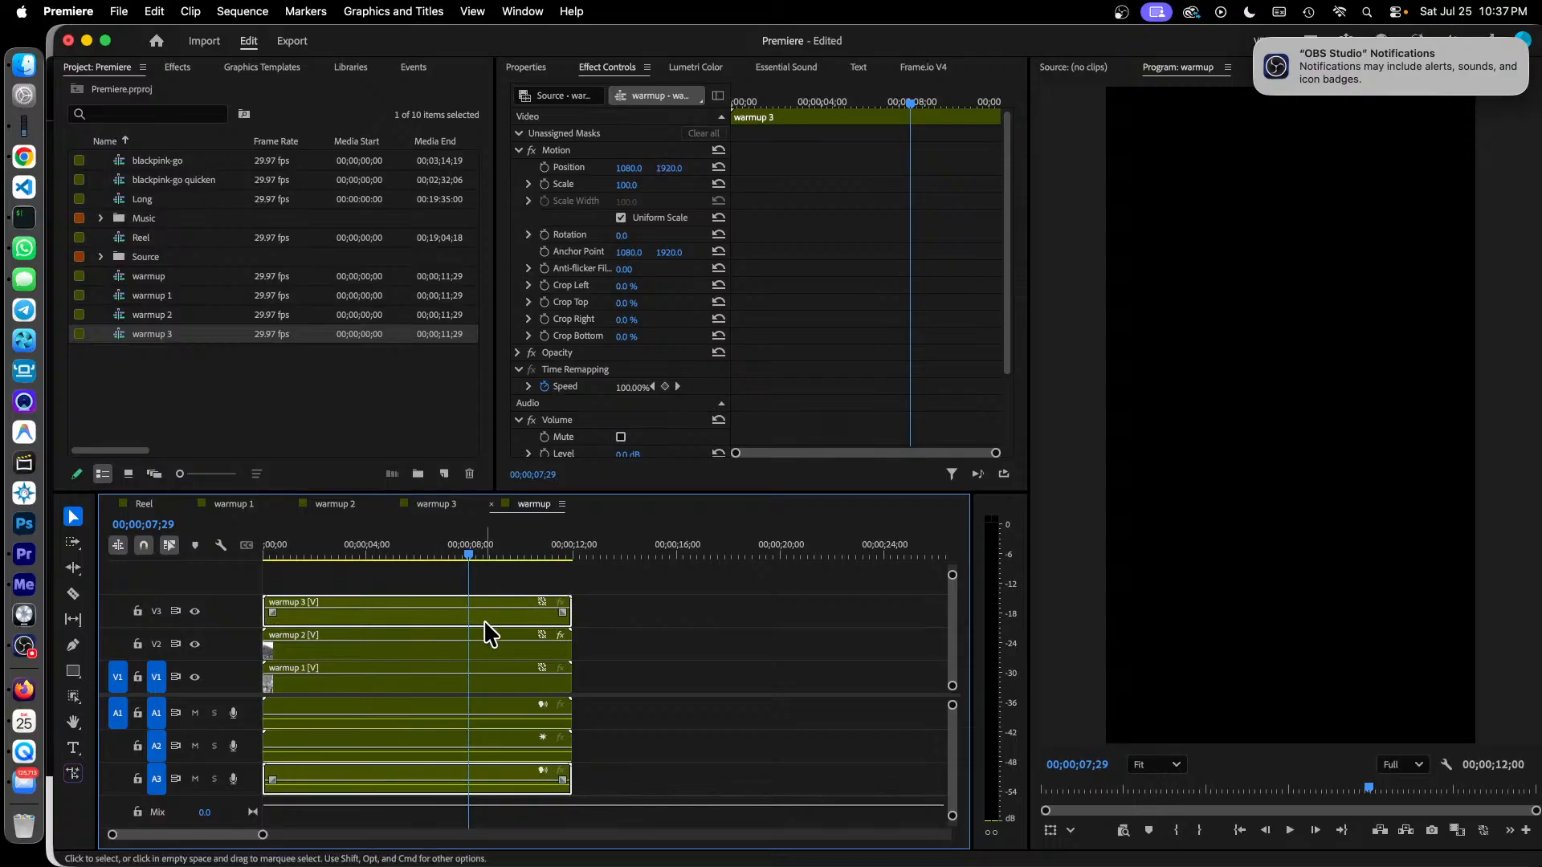
# Examine the opening frames of the warmup, warmup 3 and warmup 2 sequences to check how the preview renders.
pyautogui.click(464, 555)
pyautogui.moveTo(460, 553); pyautogui.dragTo(164, 565)
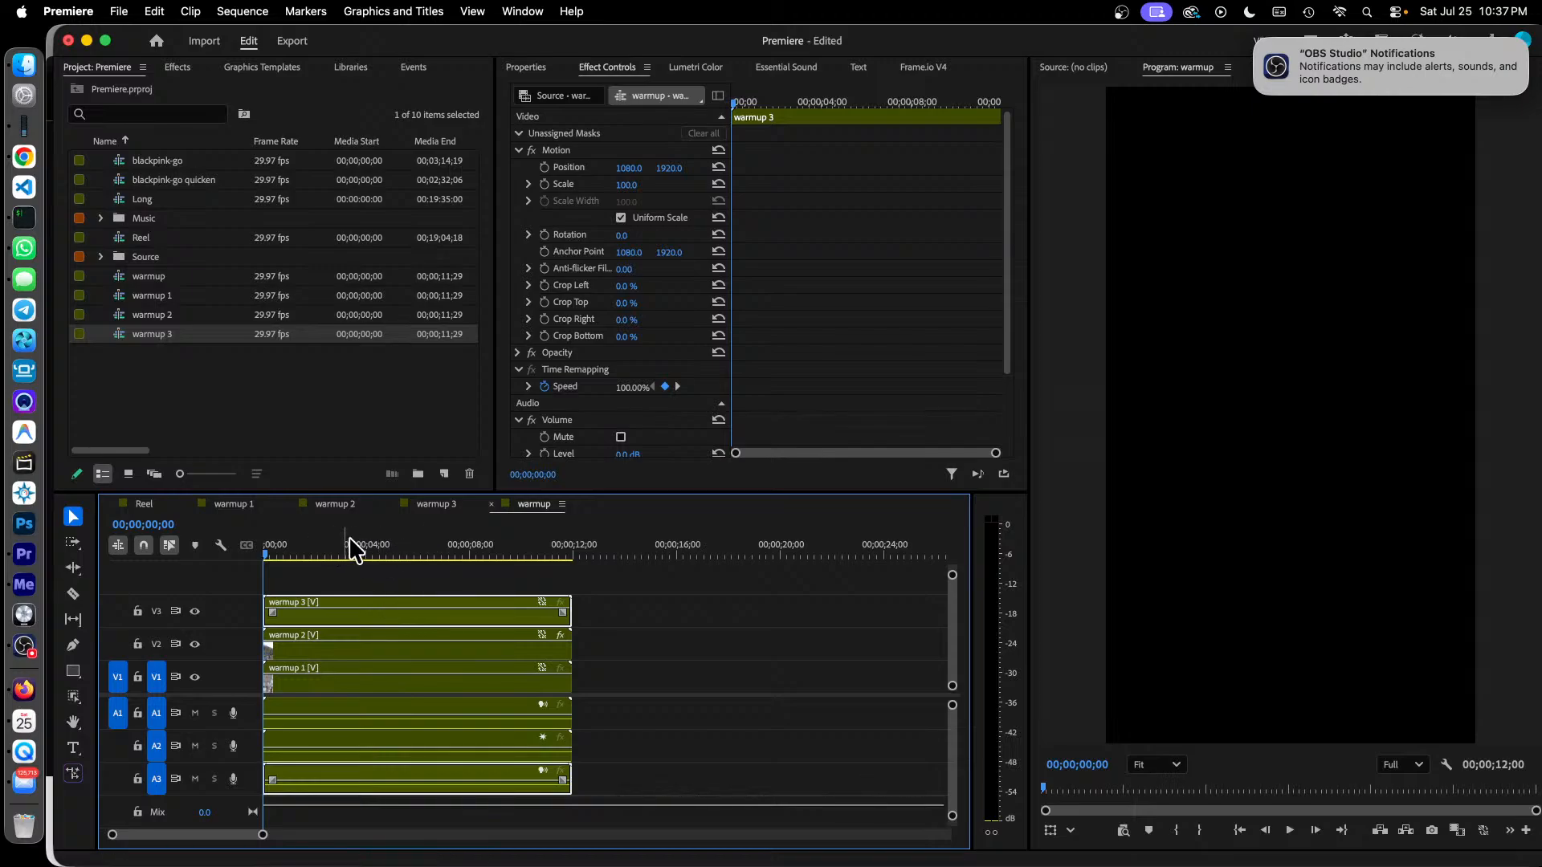
pyautogui.click(434, 506)
pyautogui.press('Home')
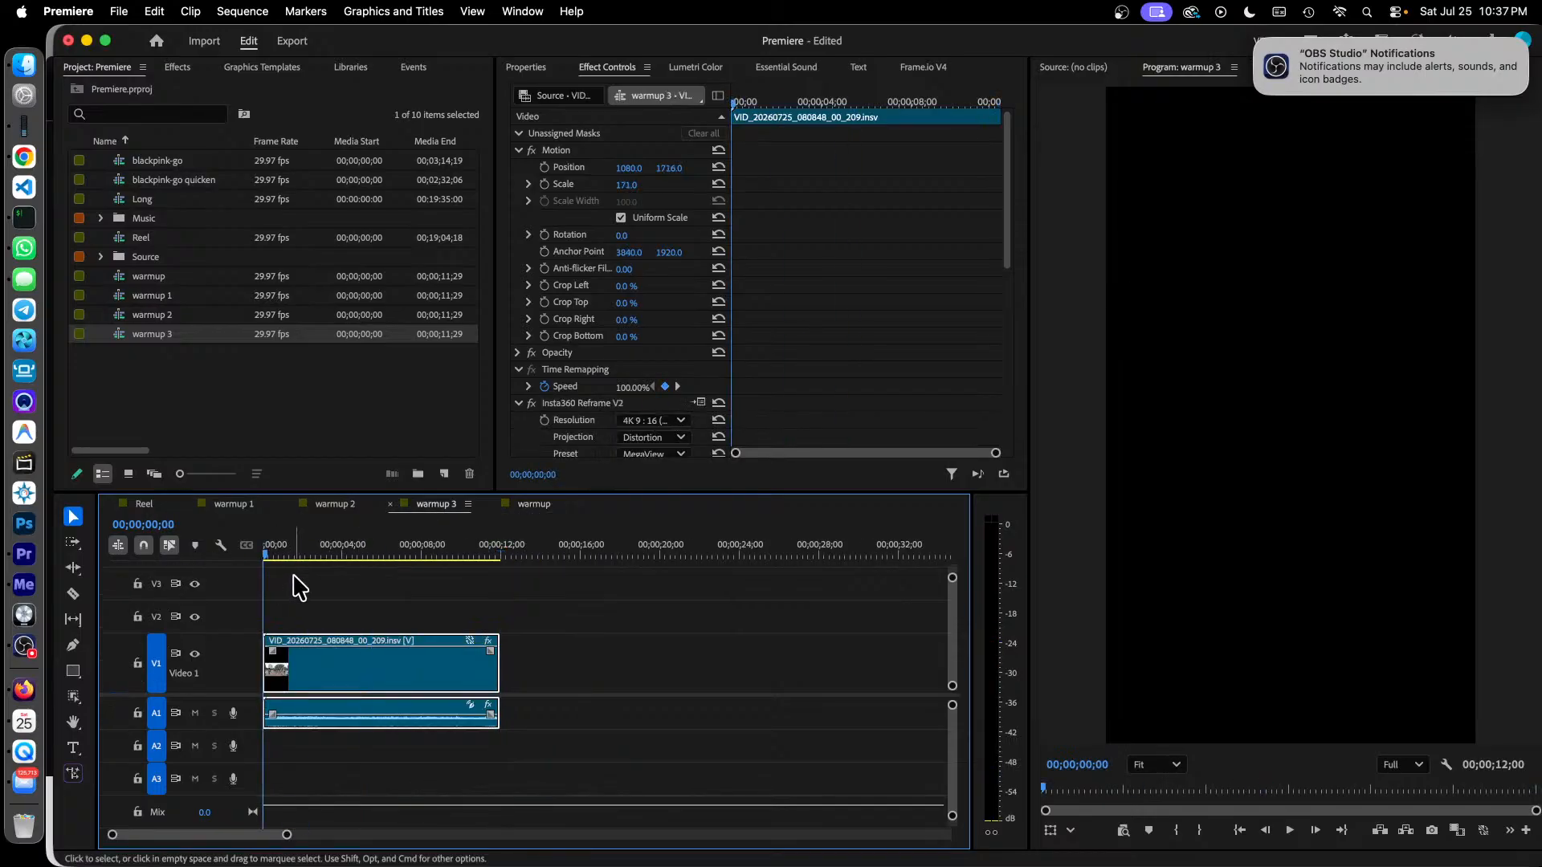
pyautogui.press('space')
pyautogui.moveTo(287, 553); pyautogui.dragTo(225, 603)
pyautogui.click(349, 504)
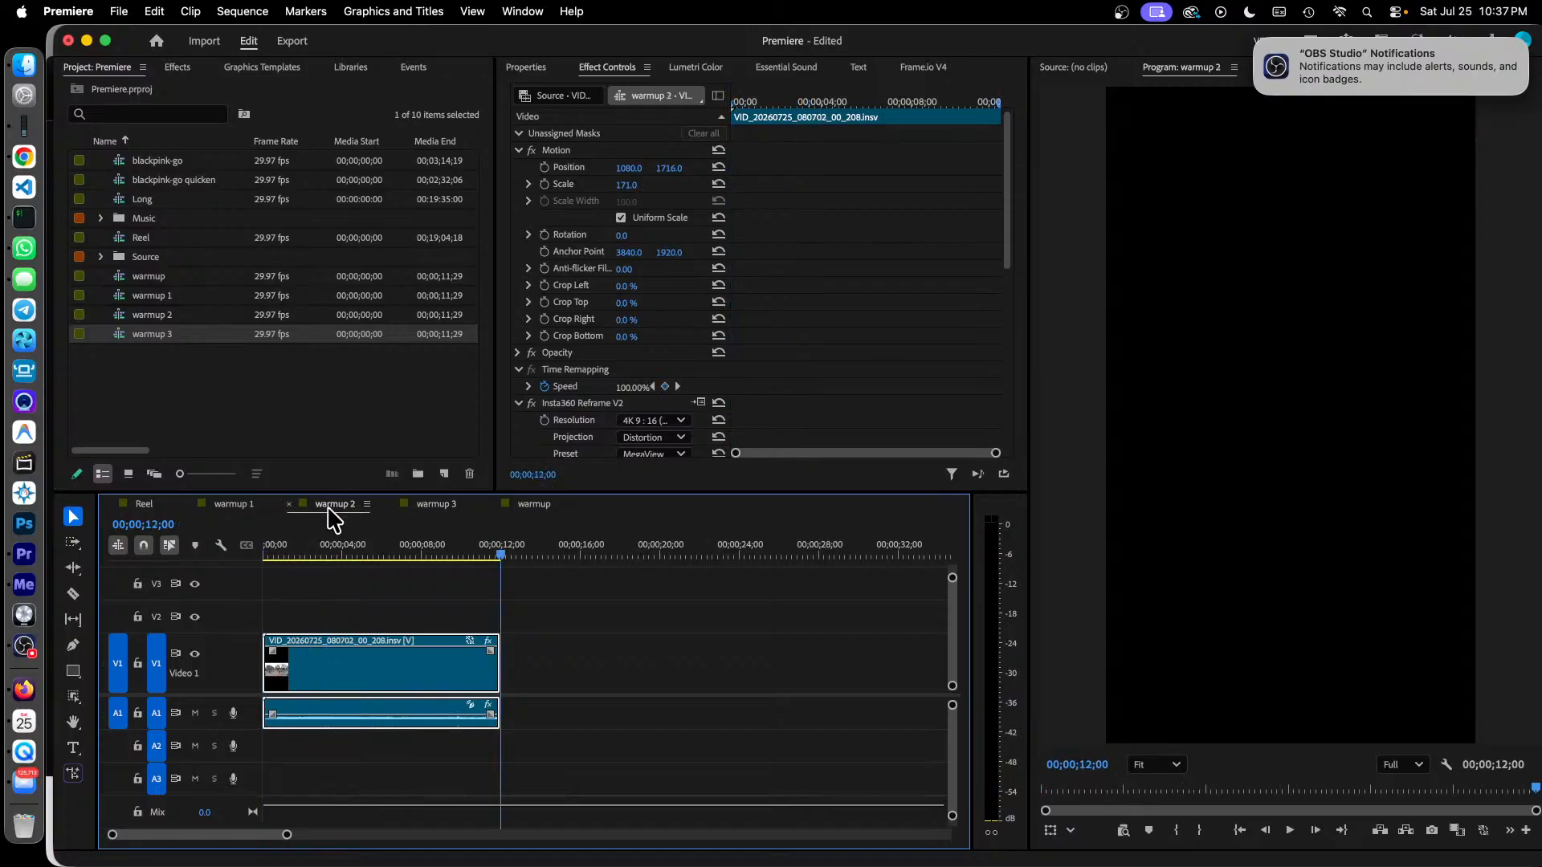
pyautogui.moveTo(324, 554); pyautogui.dragTo(224, 575)
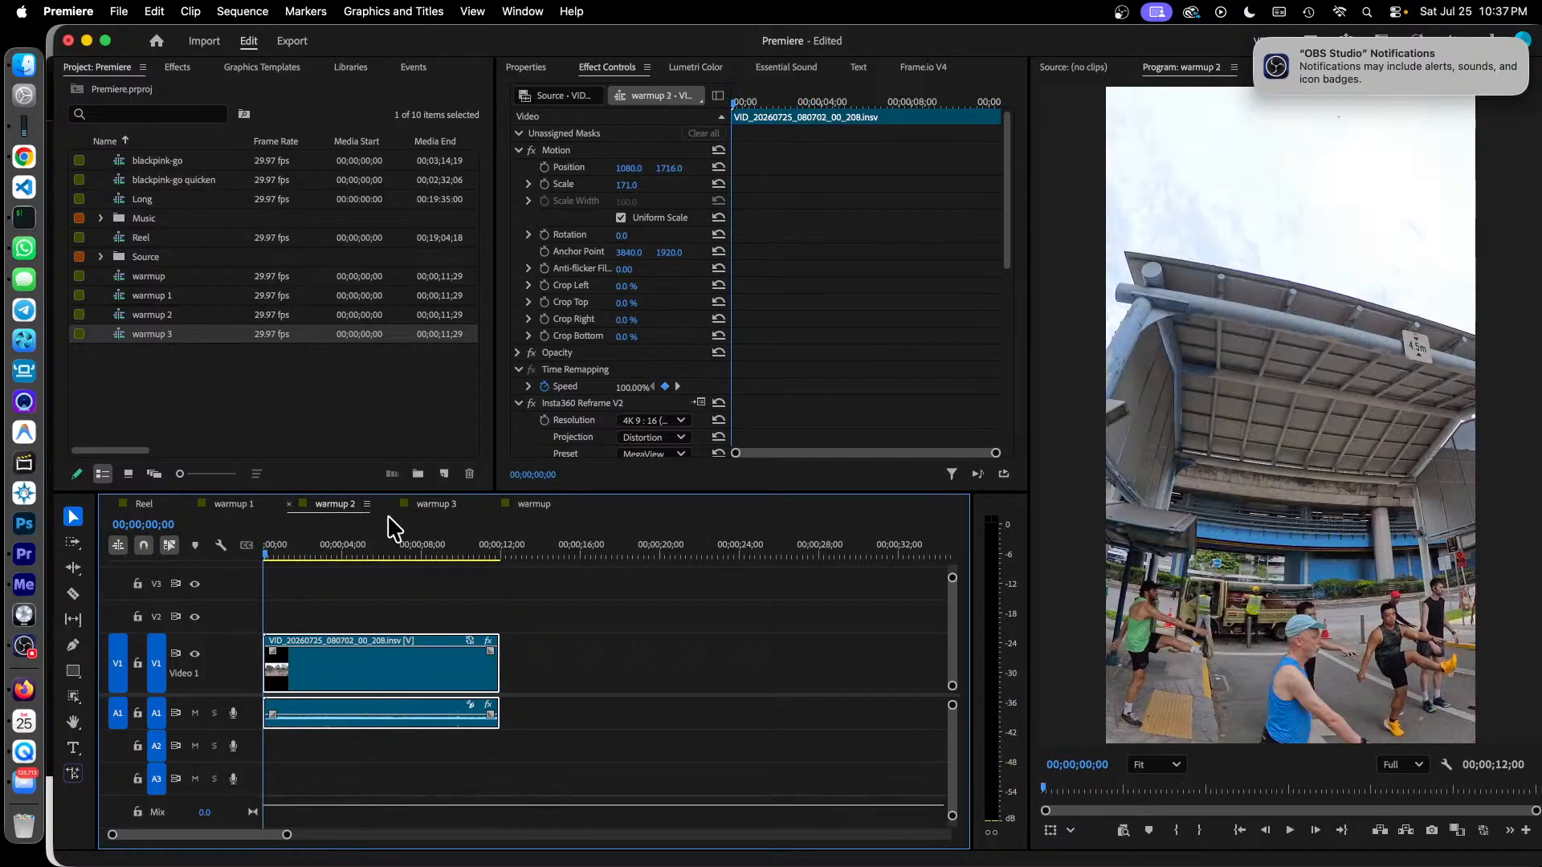
pyautogui.click(432, 505)
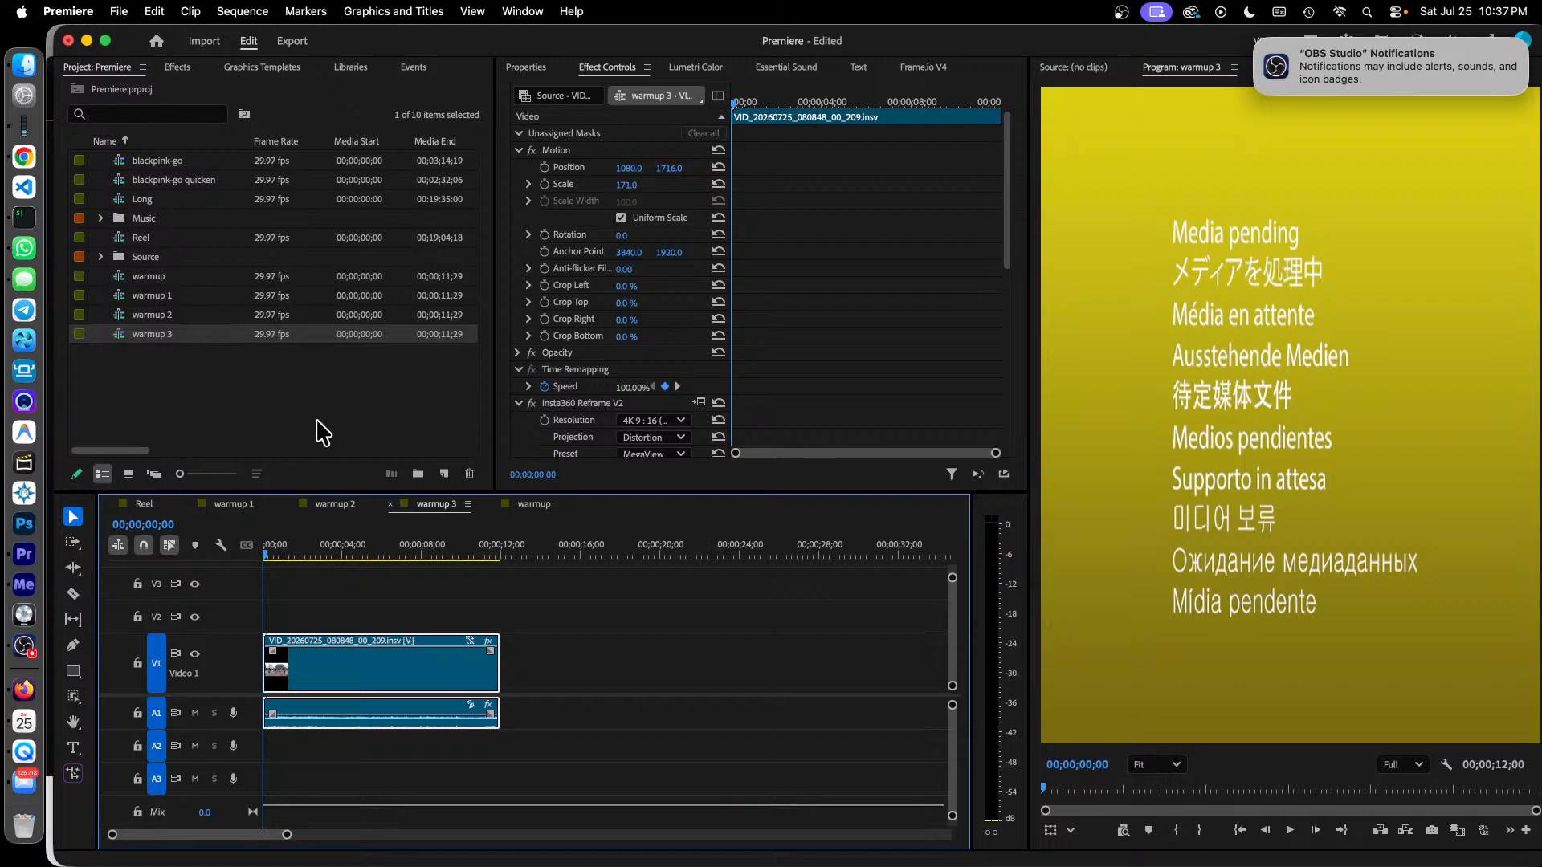
# Set the vertical position of the warmup 3 clip in the warmup sequence to -362.
pyautogui.click(535, 505)
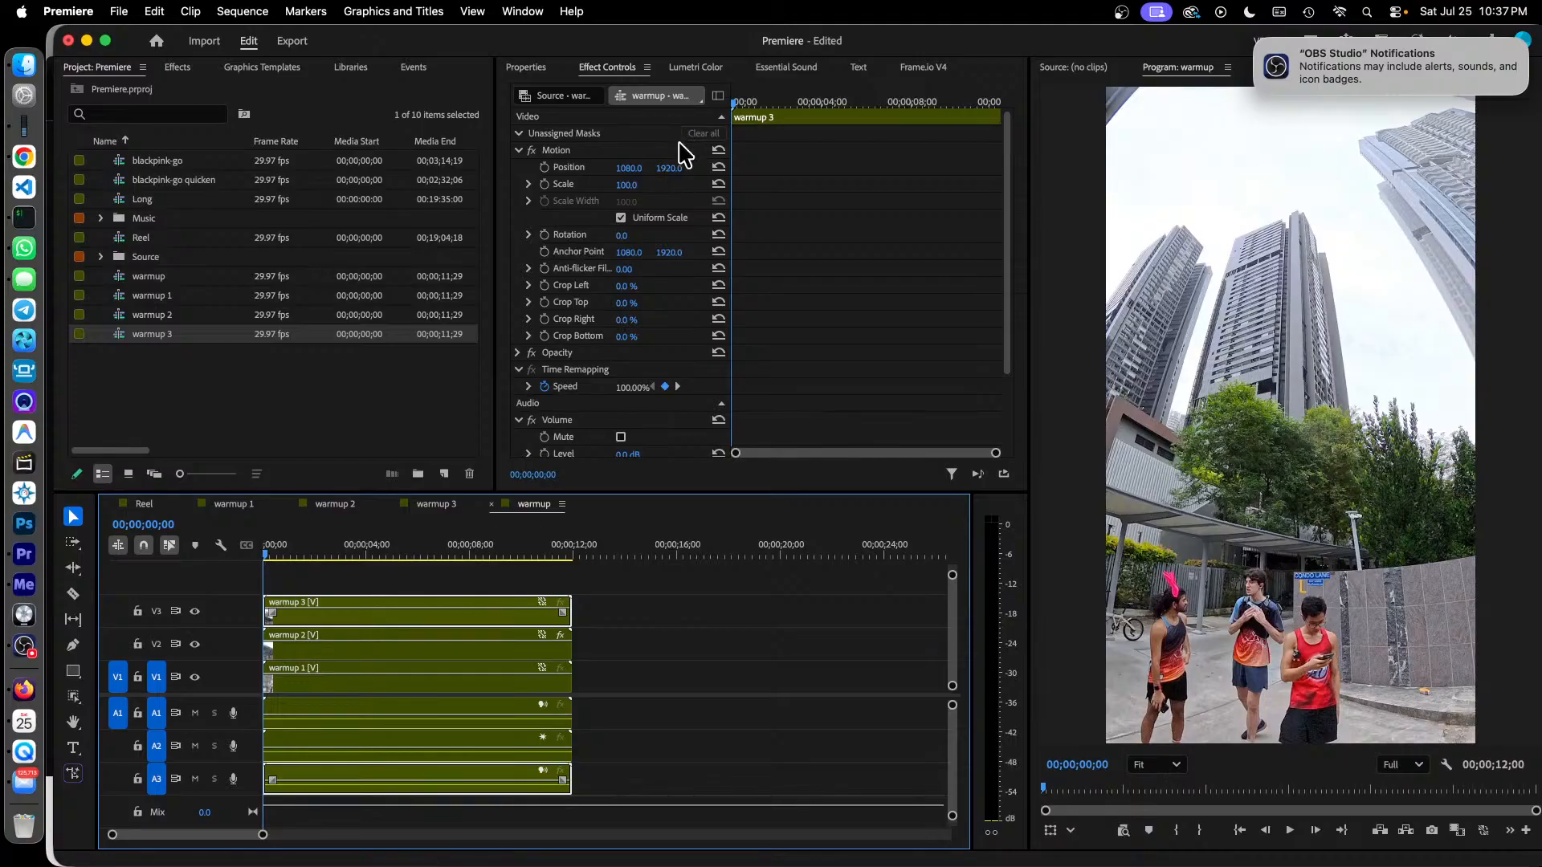
pyautogui.moveTo(673, 170); pyautogui.dragTo(4, 170)
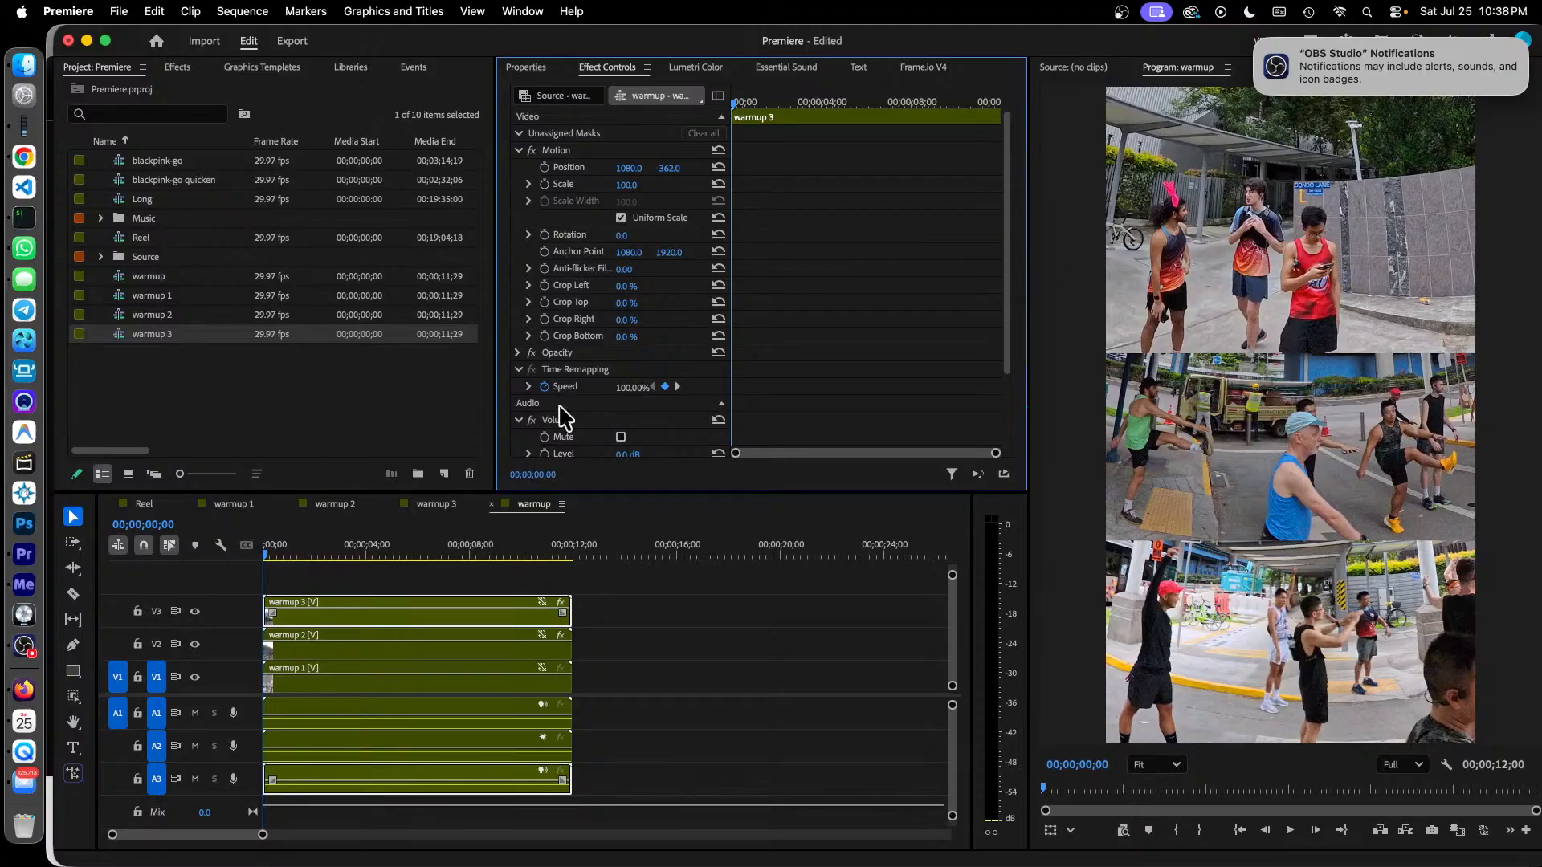
pyautogui.click(421, 686)
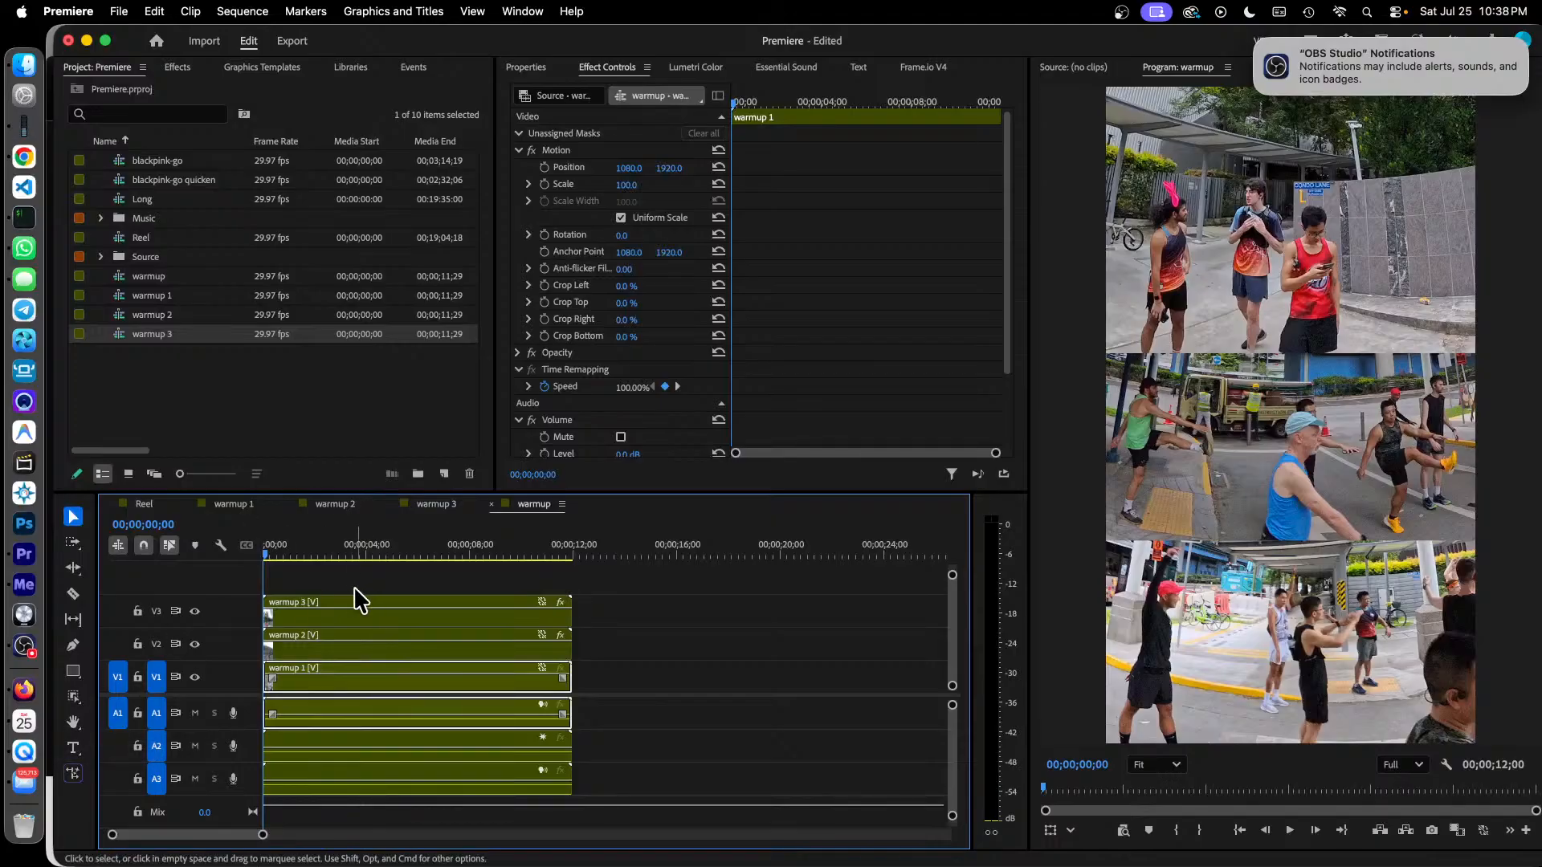
# Switch to Chrome and open the developer tools console in a new browser tab, dismissing the OBS Studio notification.
pyautogui.moveTo(0, 866)
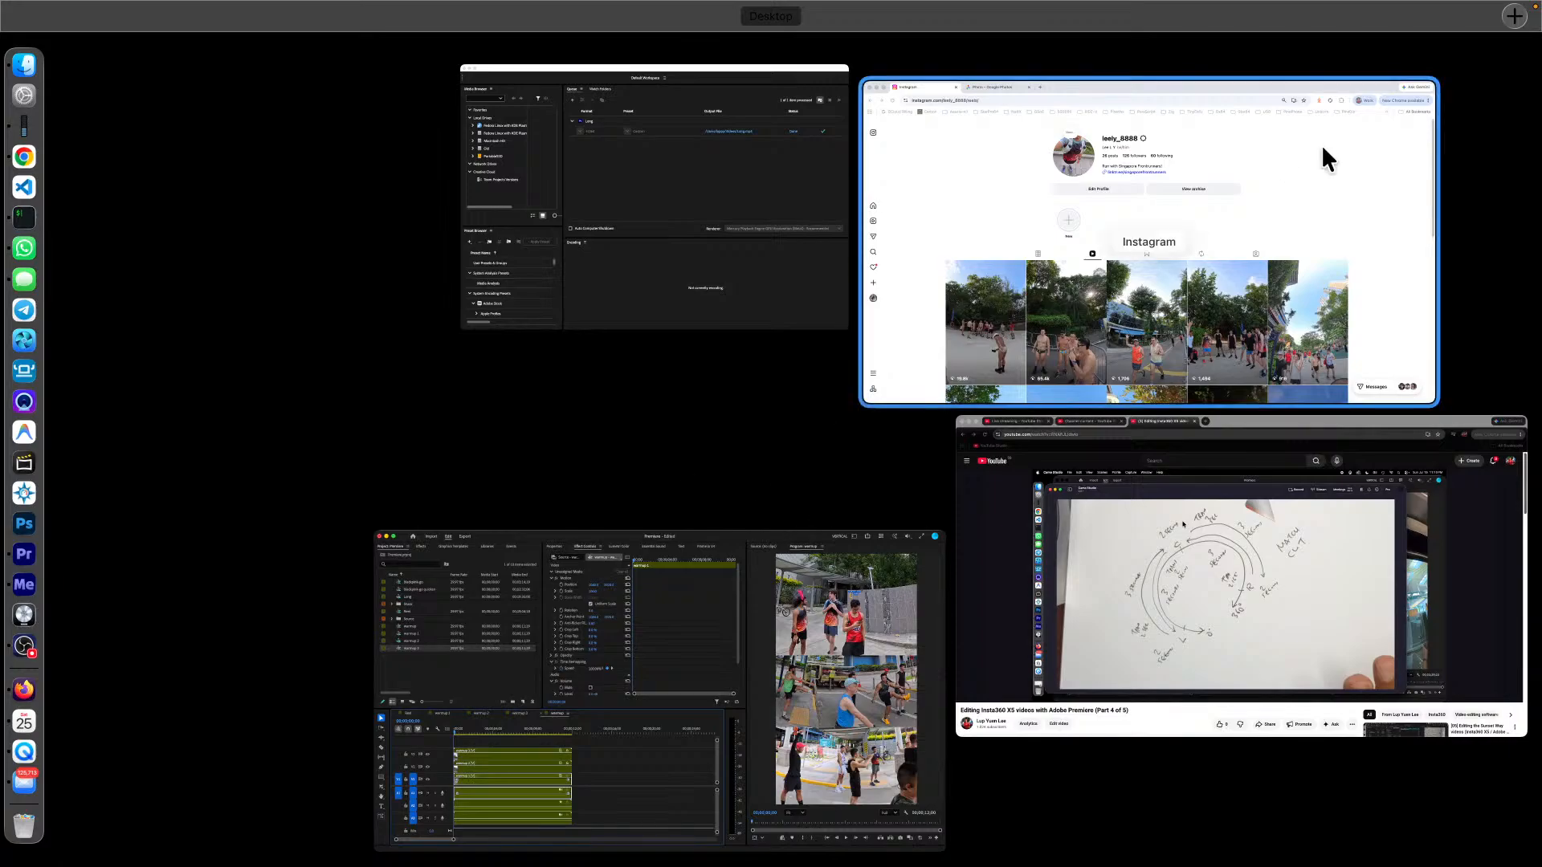
pyautogui.click(1333, 162)
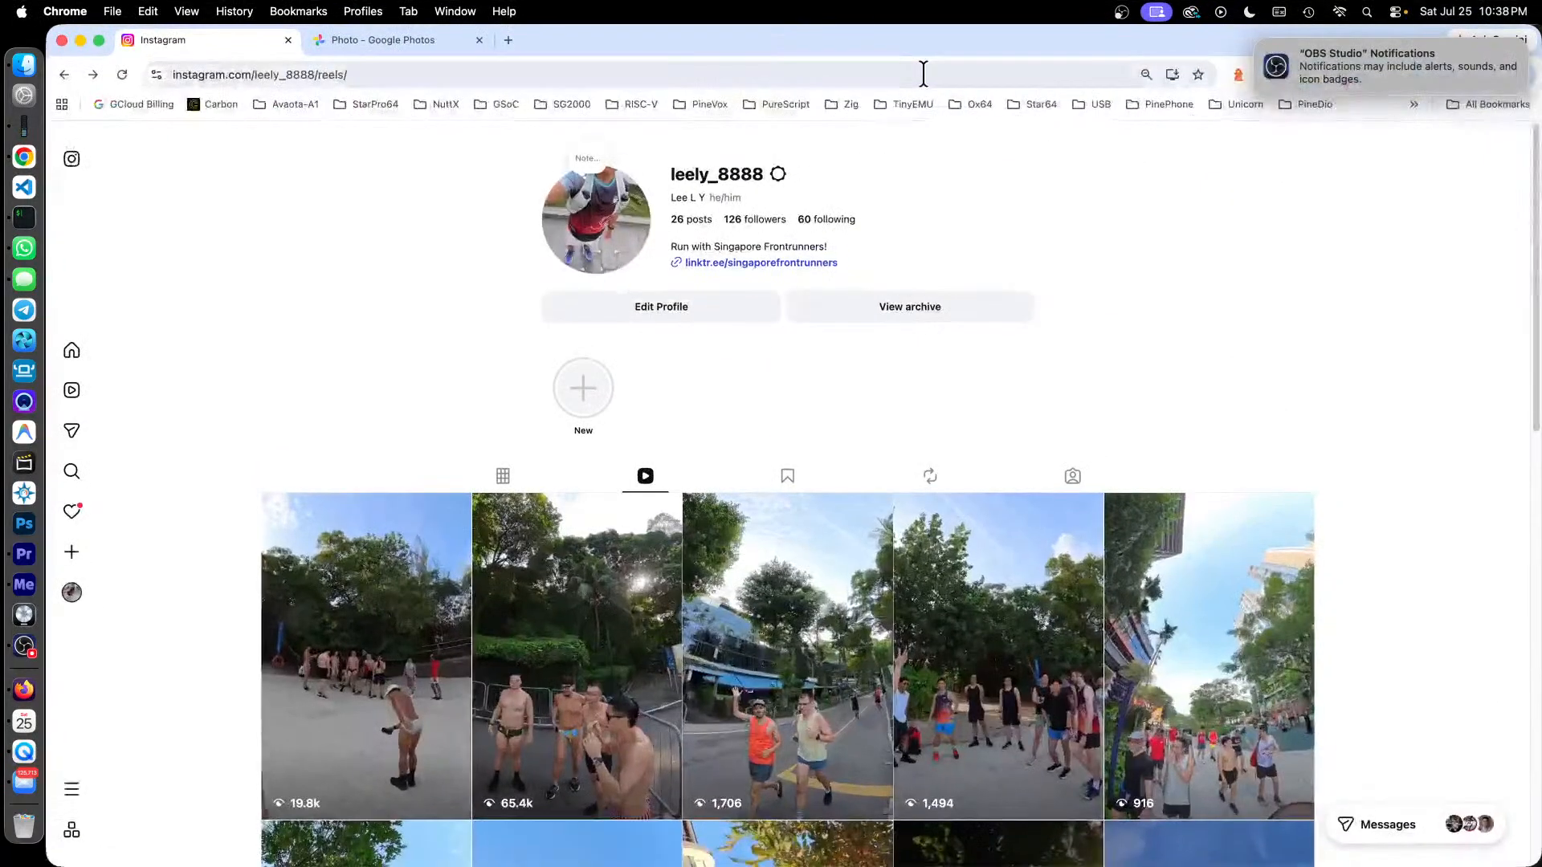
pyautogui.click(508, 41)
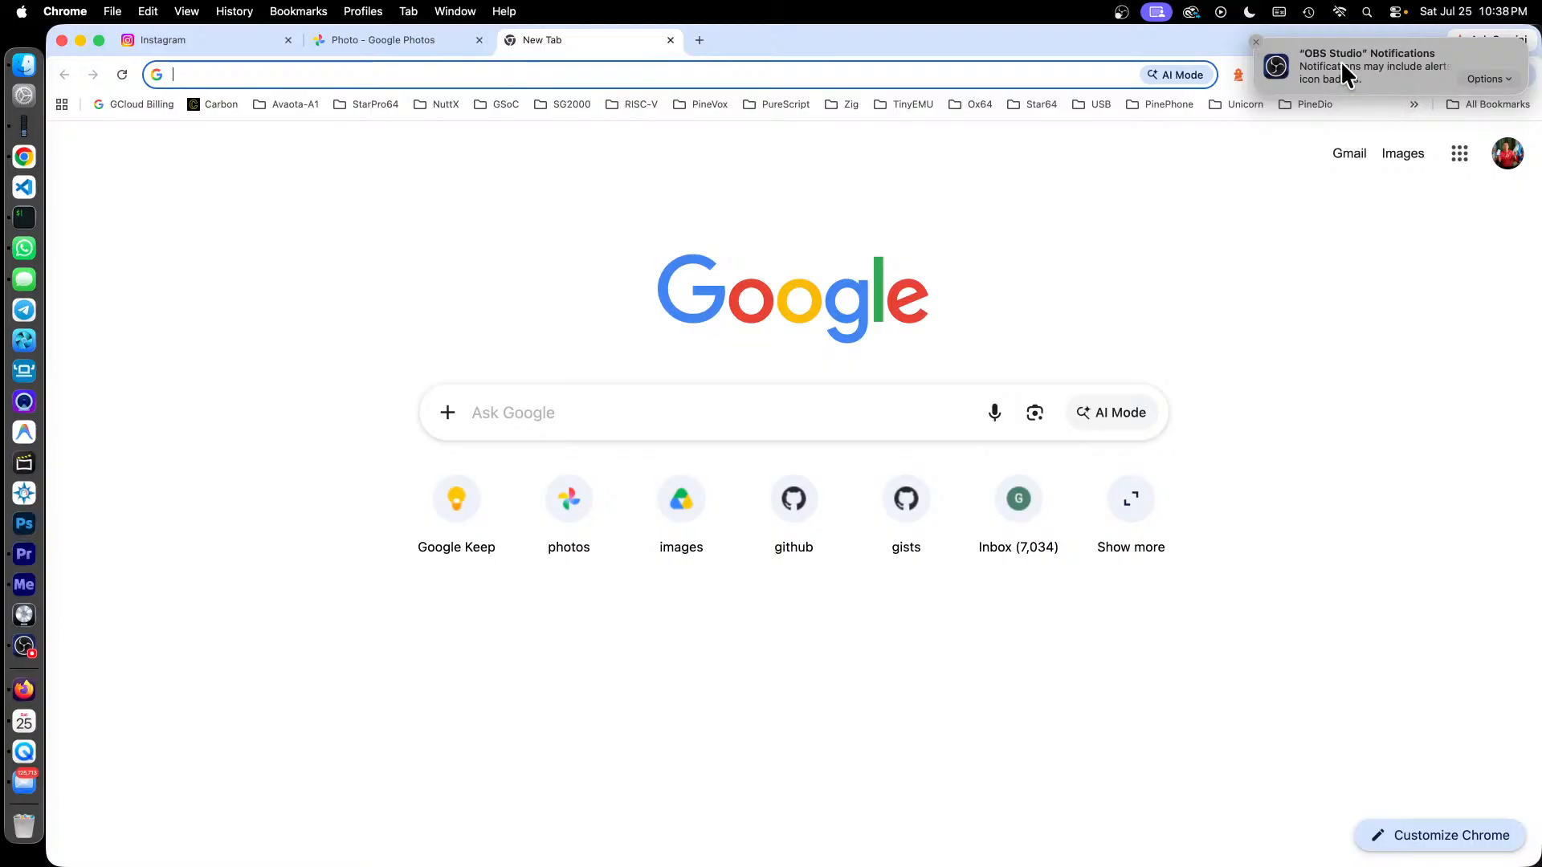
pyautogui.click(1258, 40)
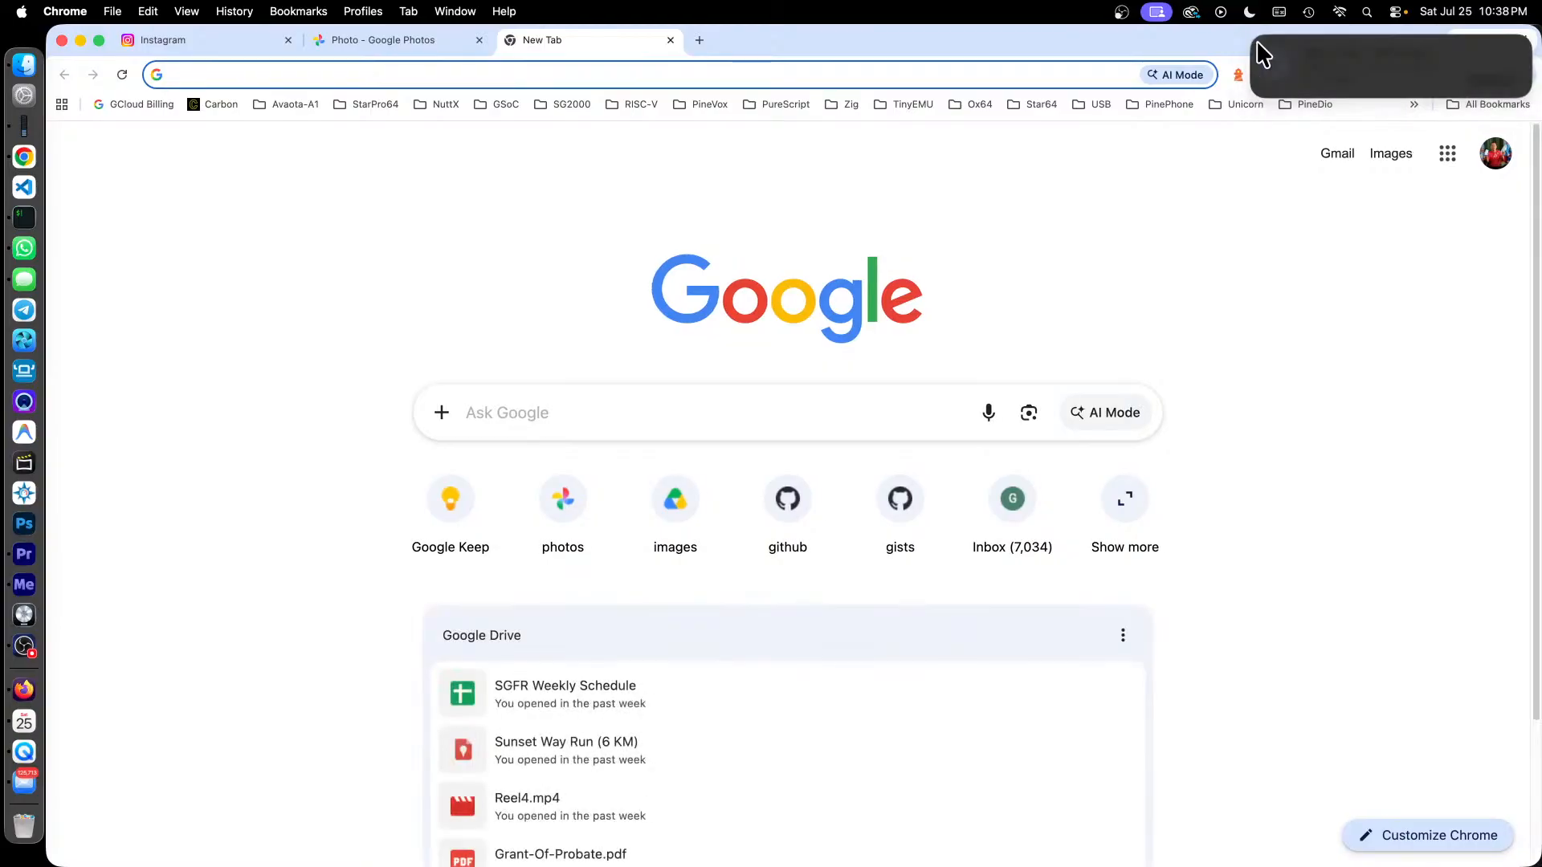
pyautogui.rightClick(1059, 218)
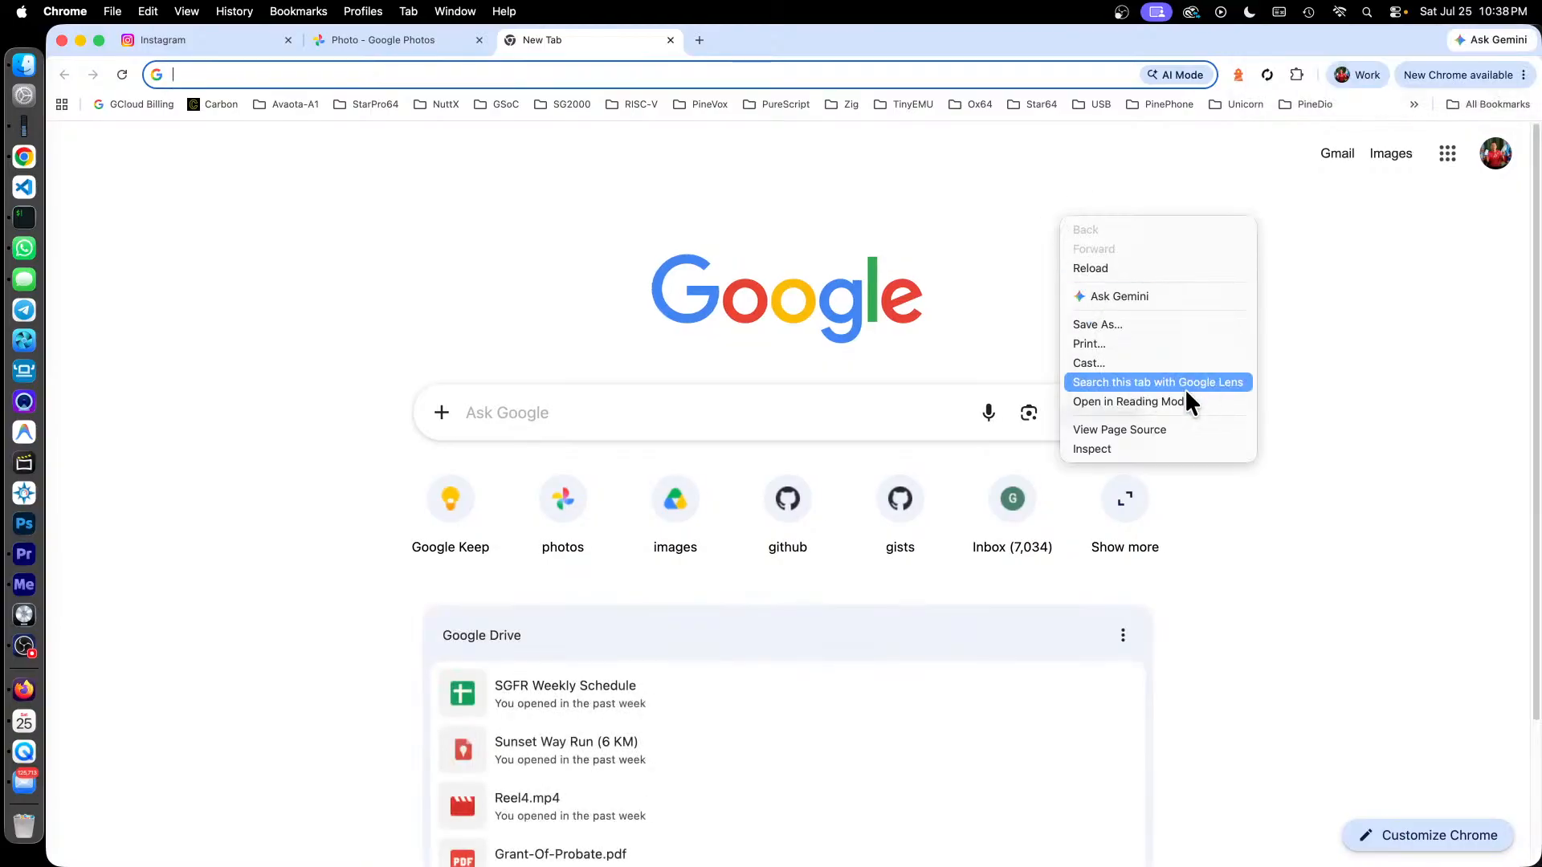
pyautogui.click(1178, 448)
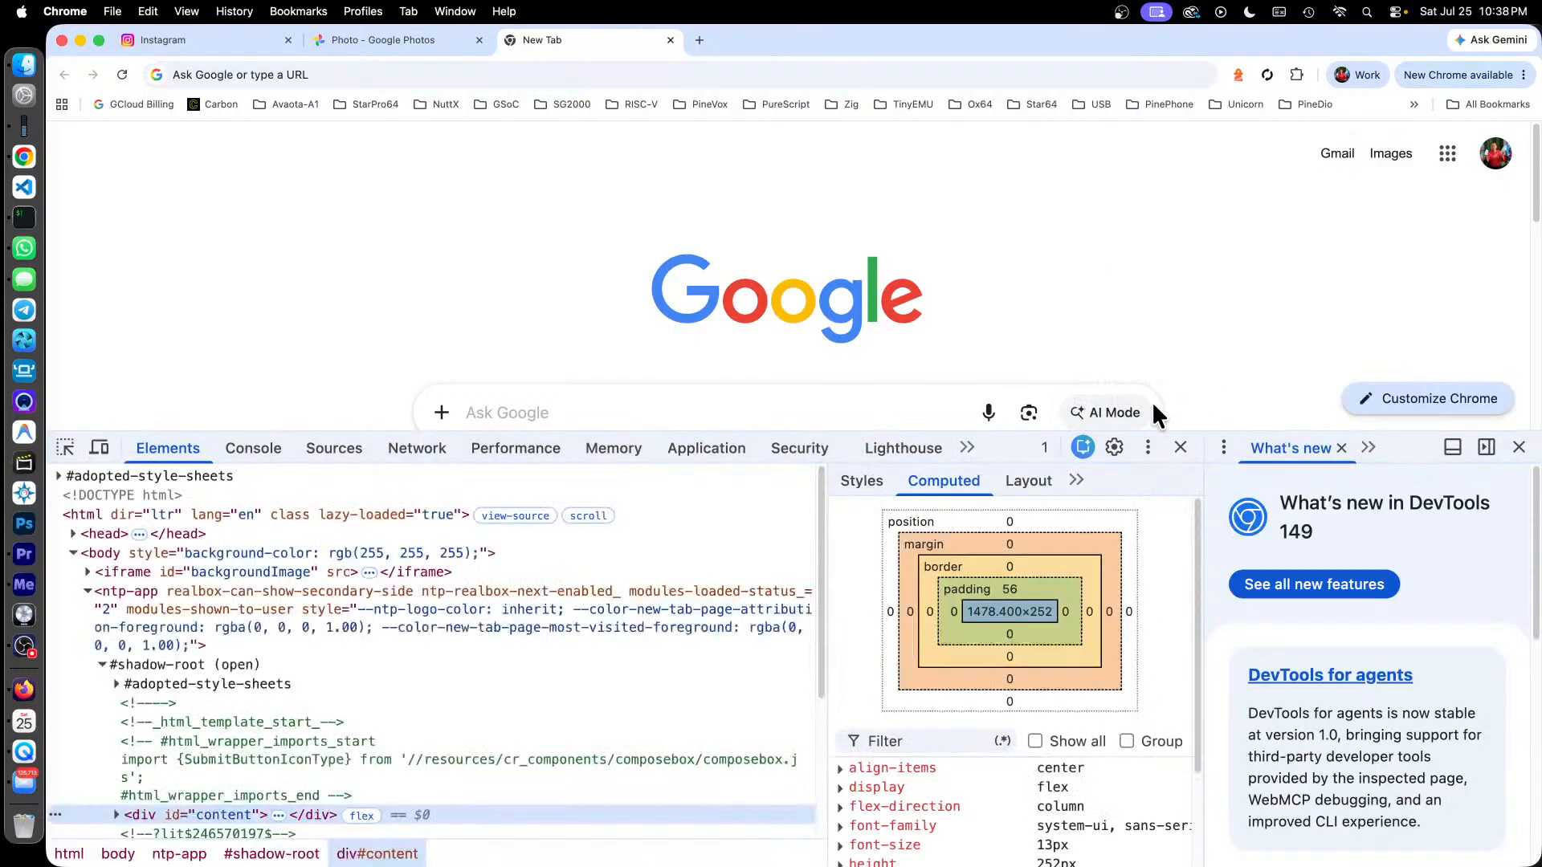
pyautogui.click(234, 447)
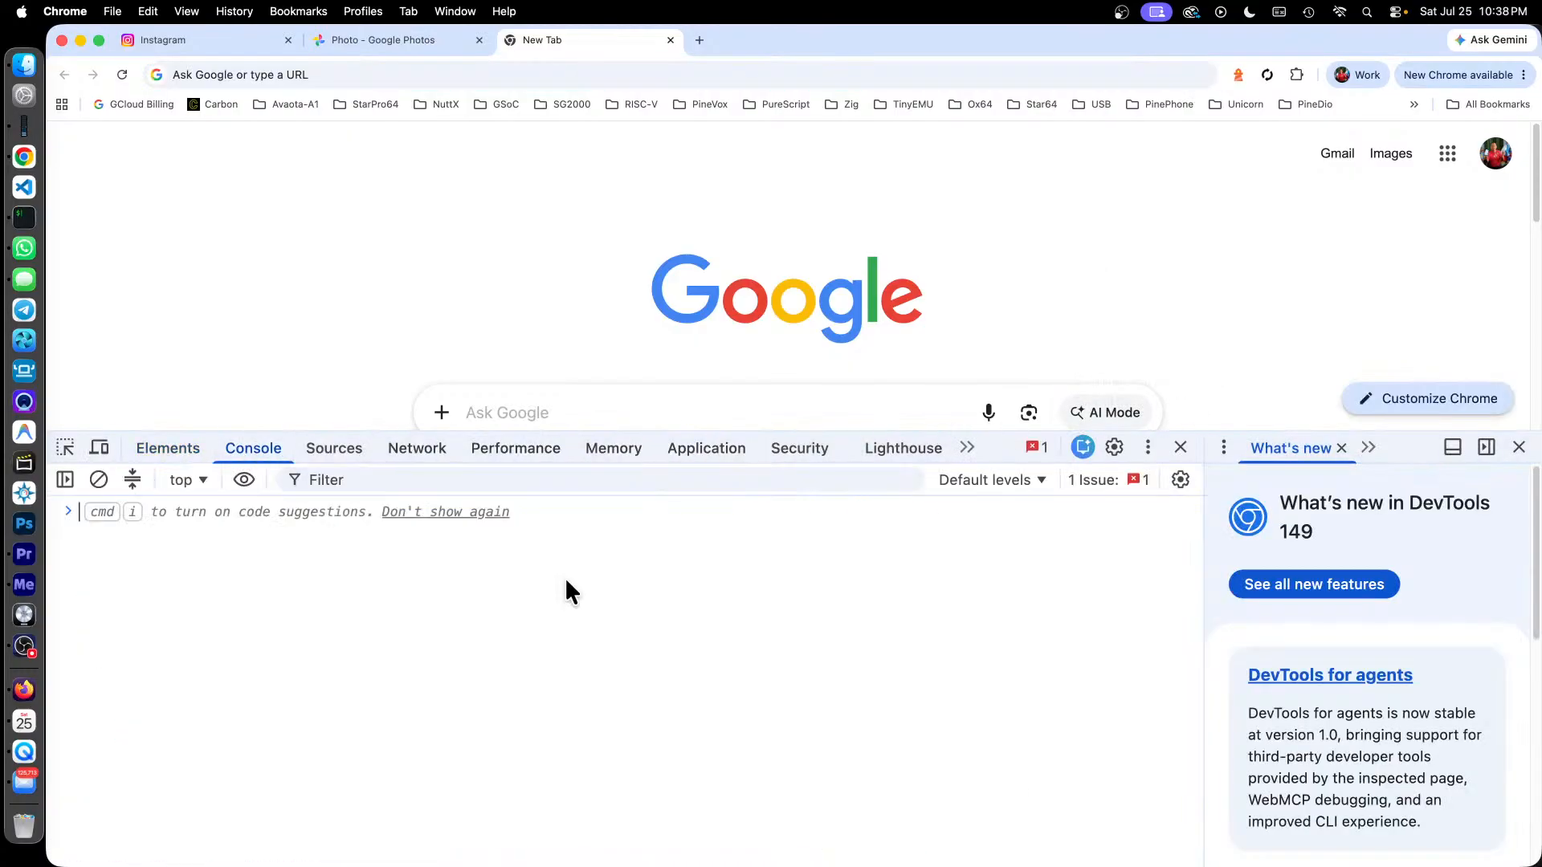
# Calculate 1920 / 3 in the console.
pyautogui.write('1')
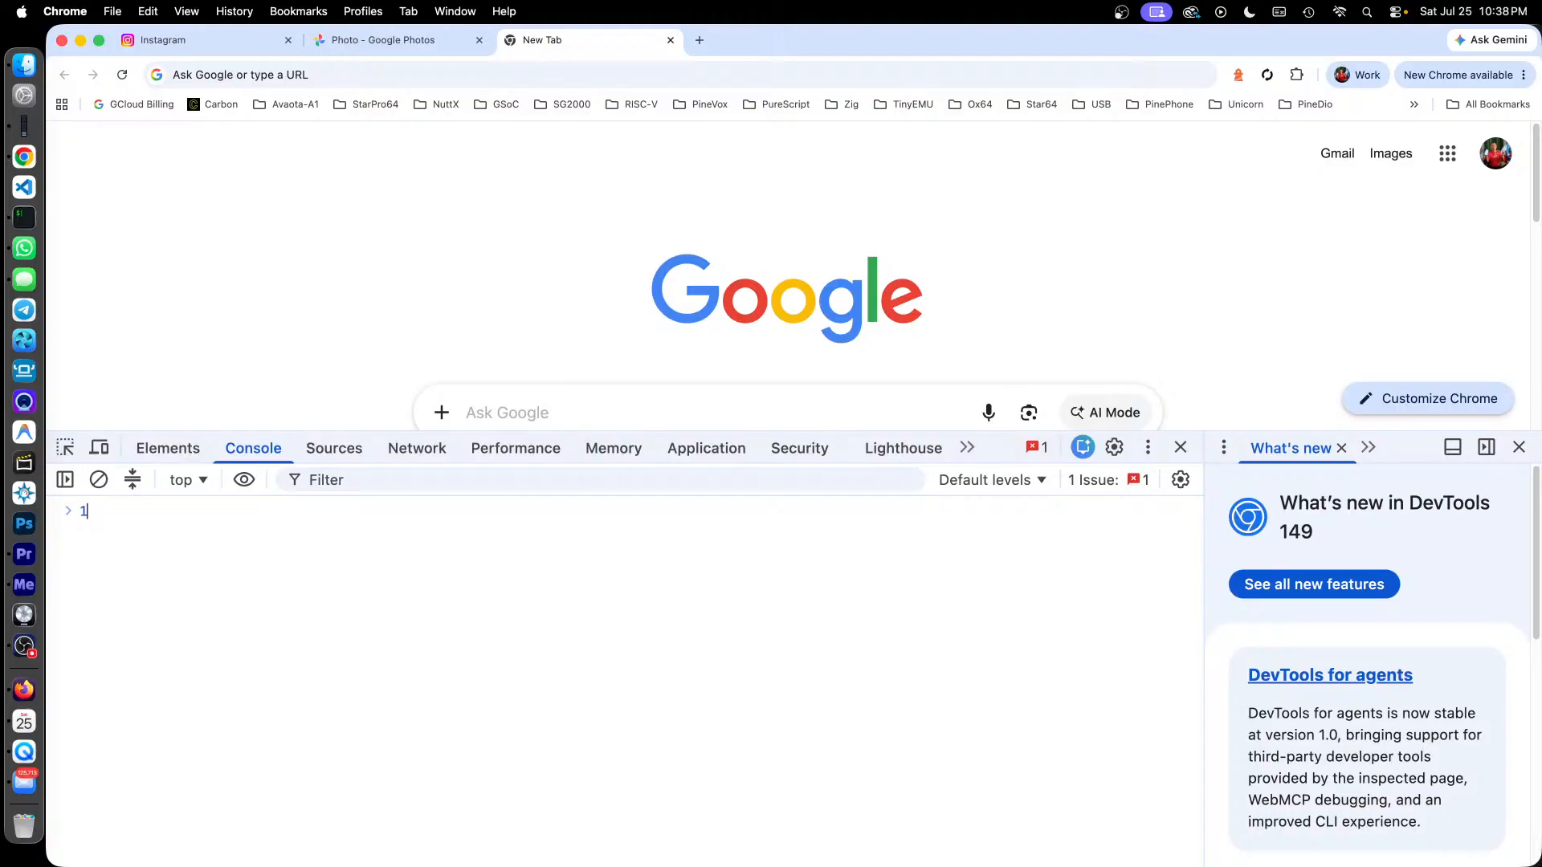
pyautogui.write('920 / 3')
pyautogui.press('Return')
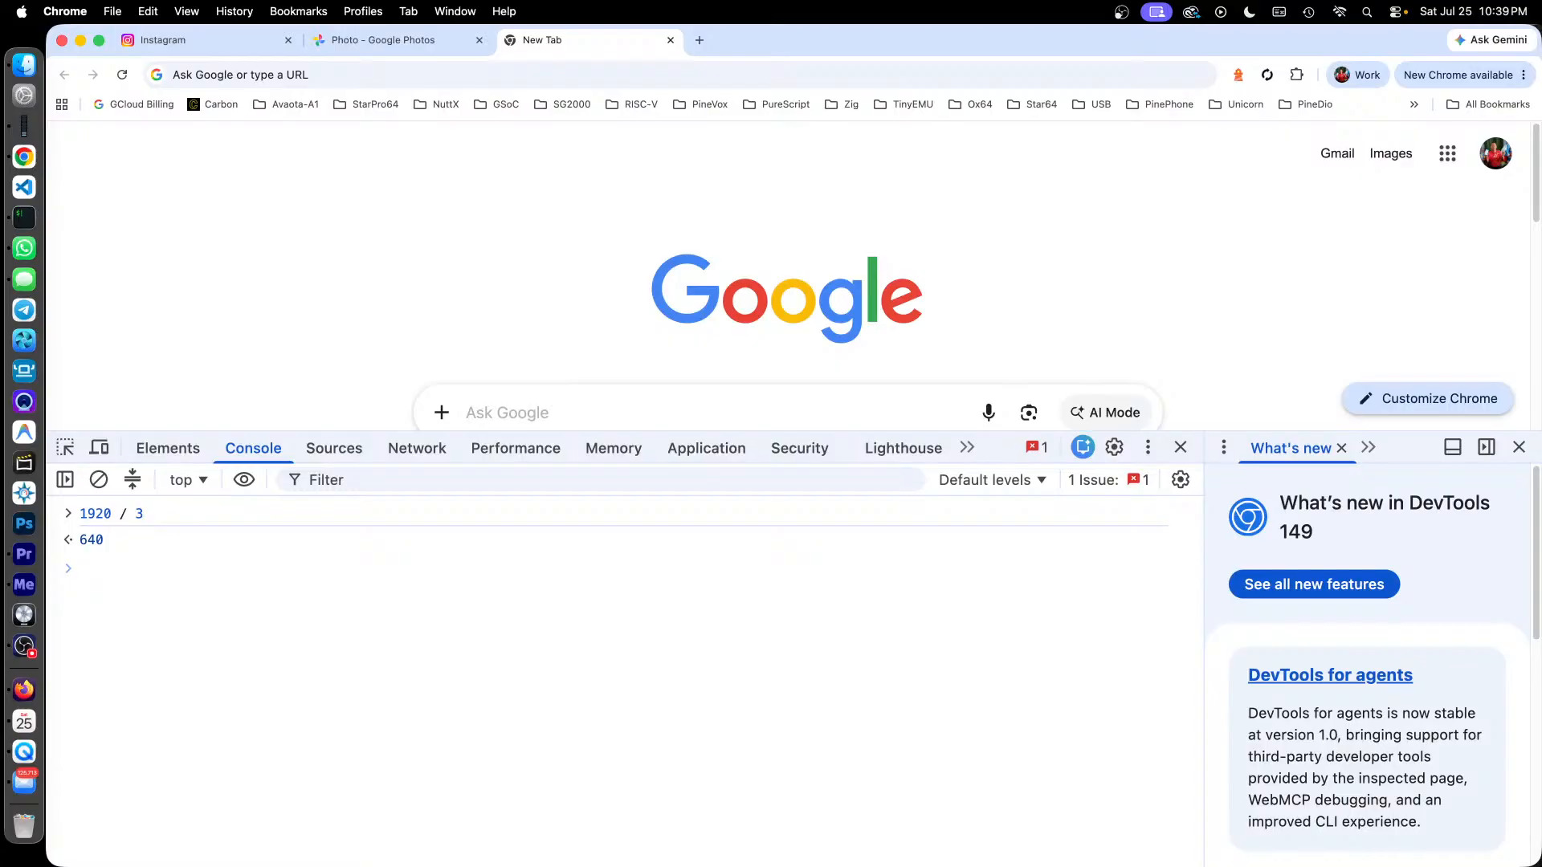
# Calculate 640 * 2 in the console.
pyautogui.write('640 * 2')
pyautogui.press('Return')
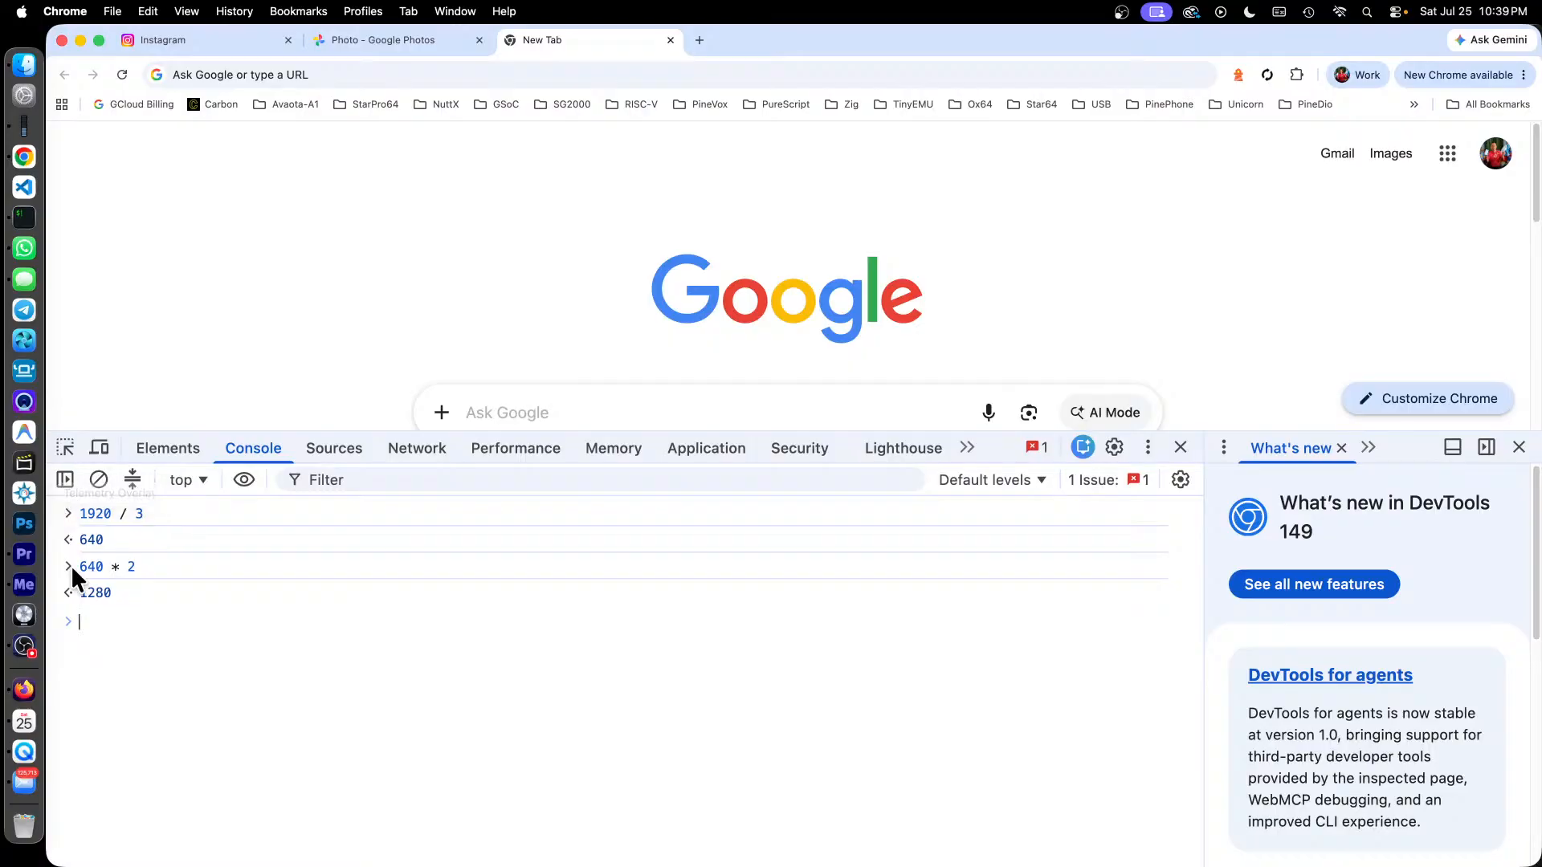
# Switch to Premiere and check the vertical positions of the warmup 2 and warmup 3 clips in the warmup sequence.
pyautogui.moveTo(8, 864)
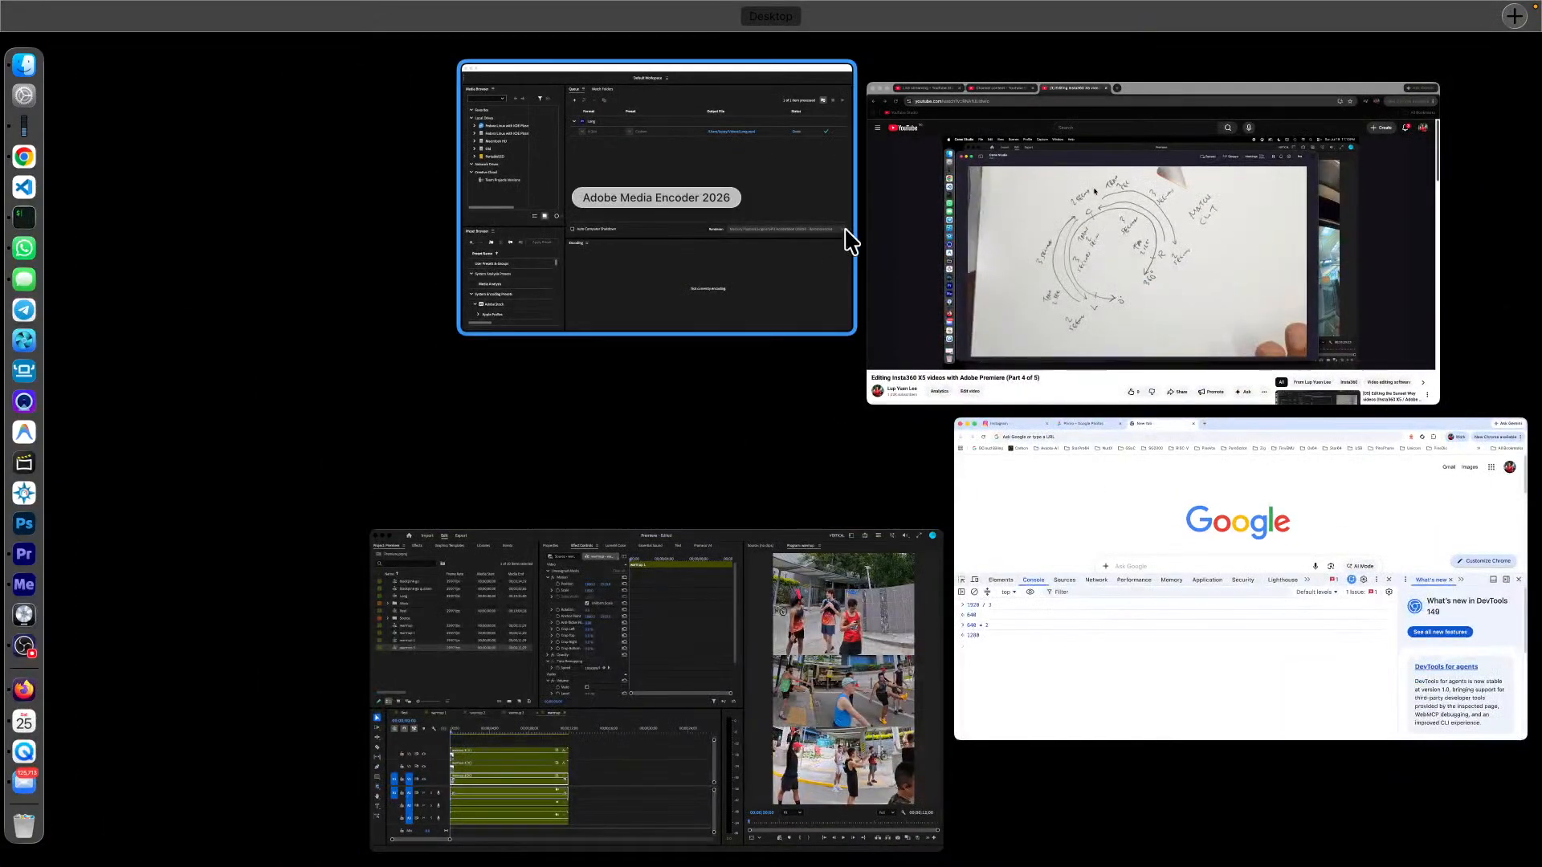
pyautogui.click(763, 520)
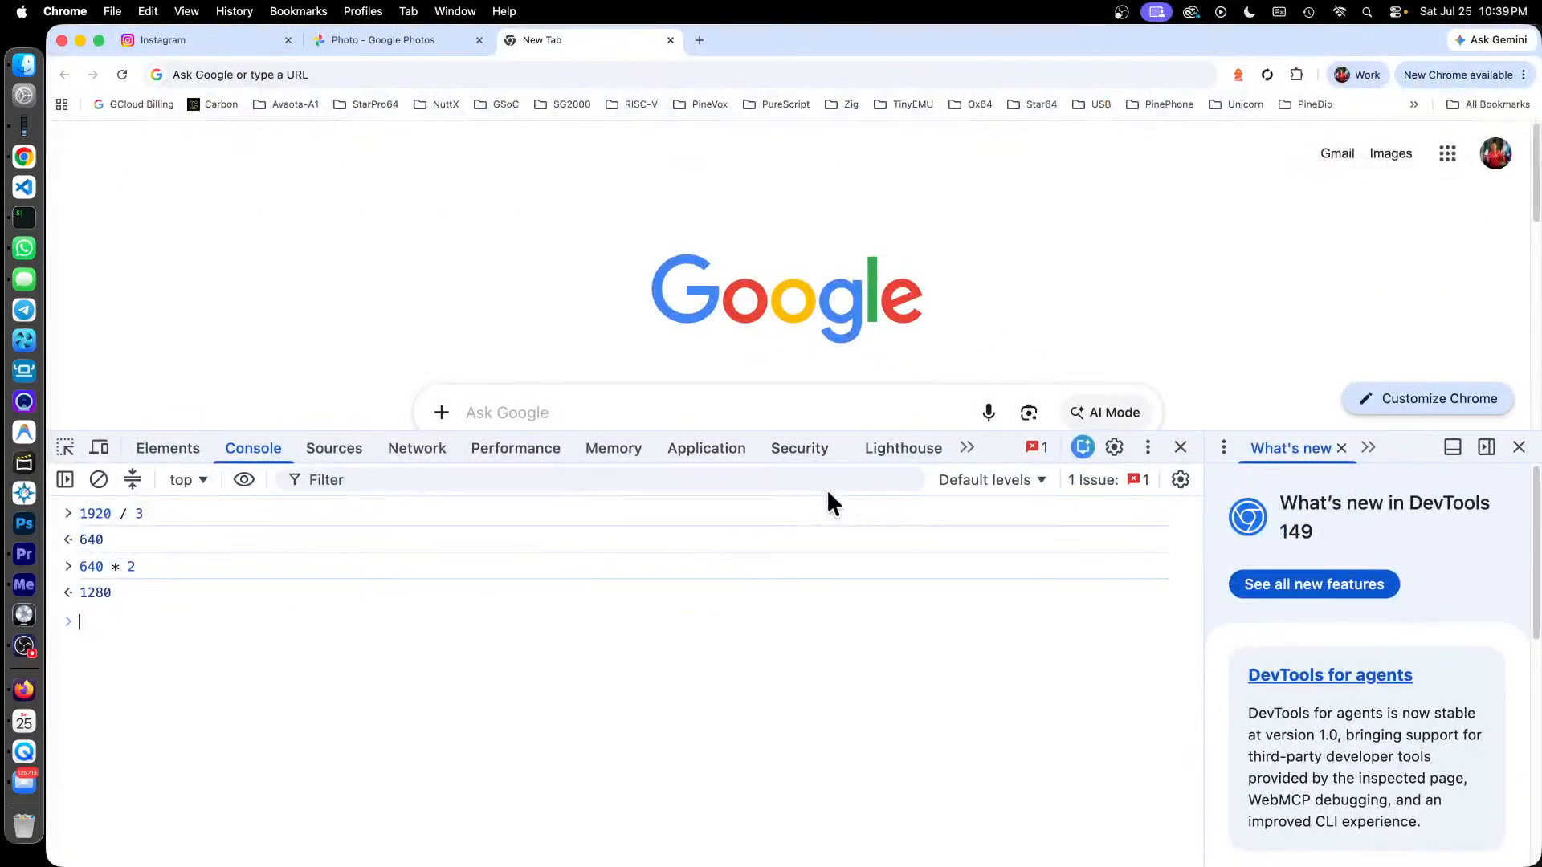
pyautogui.click(24, 555)
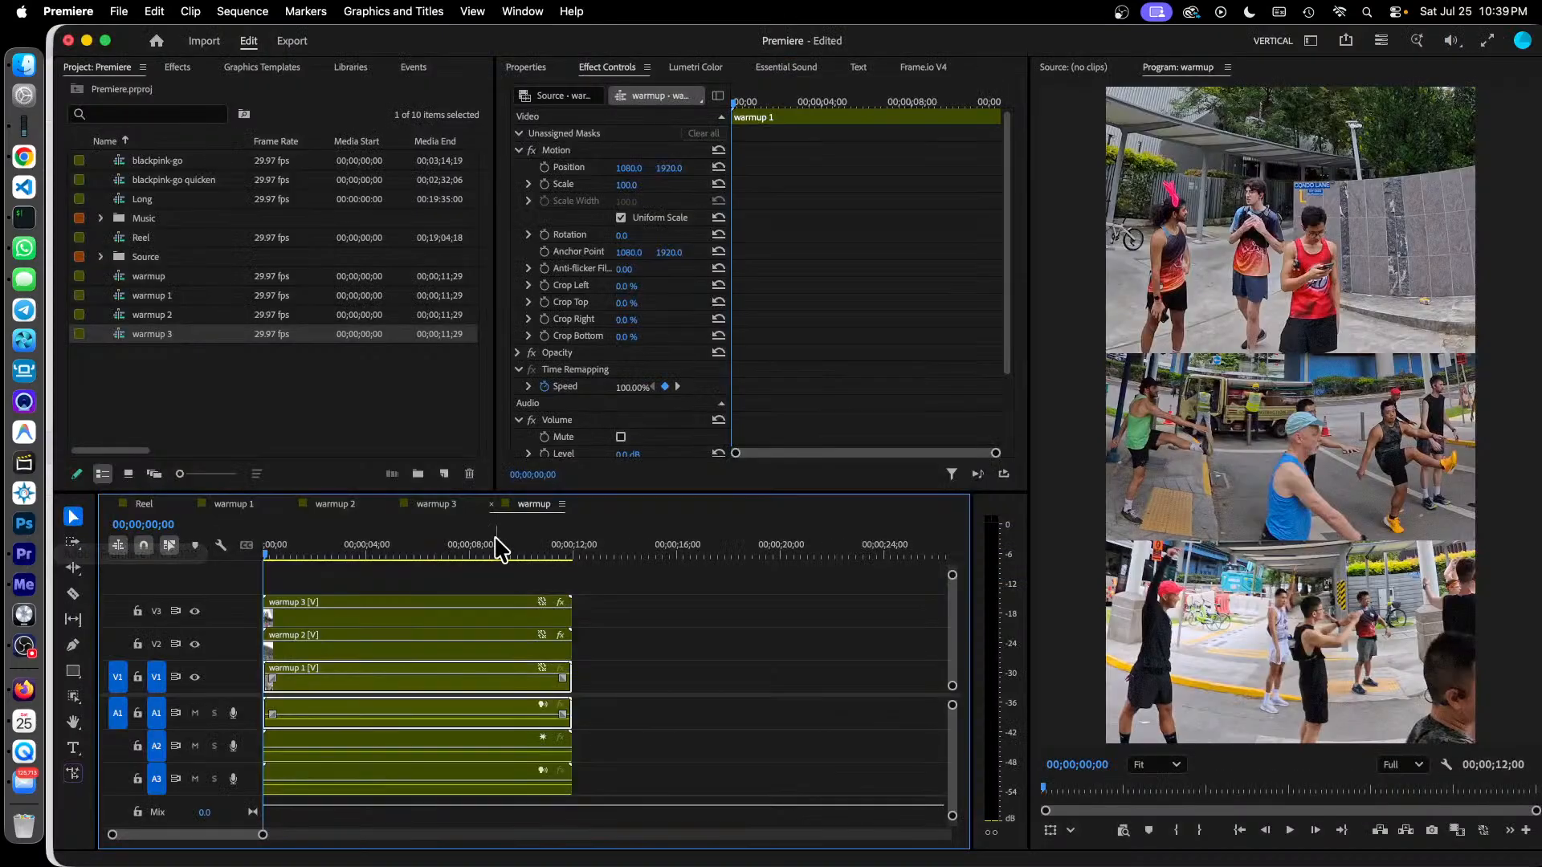
pyautogui.click(342, 644)
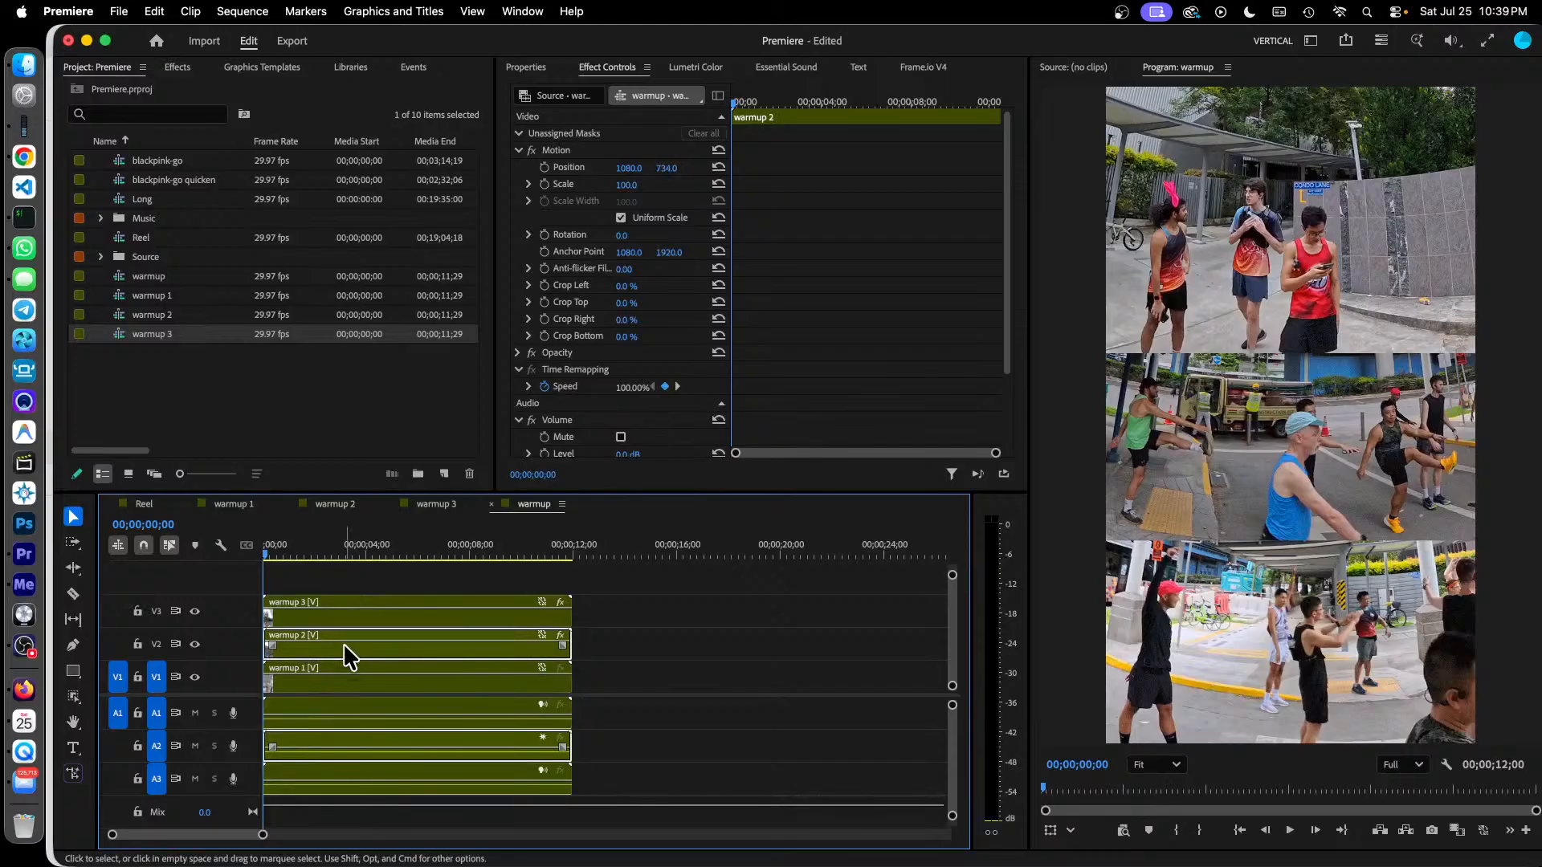
pyautogui.click(666, 170)
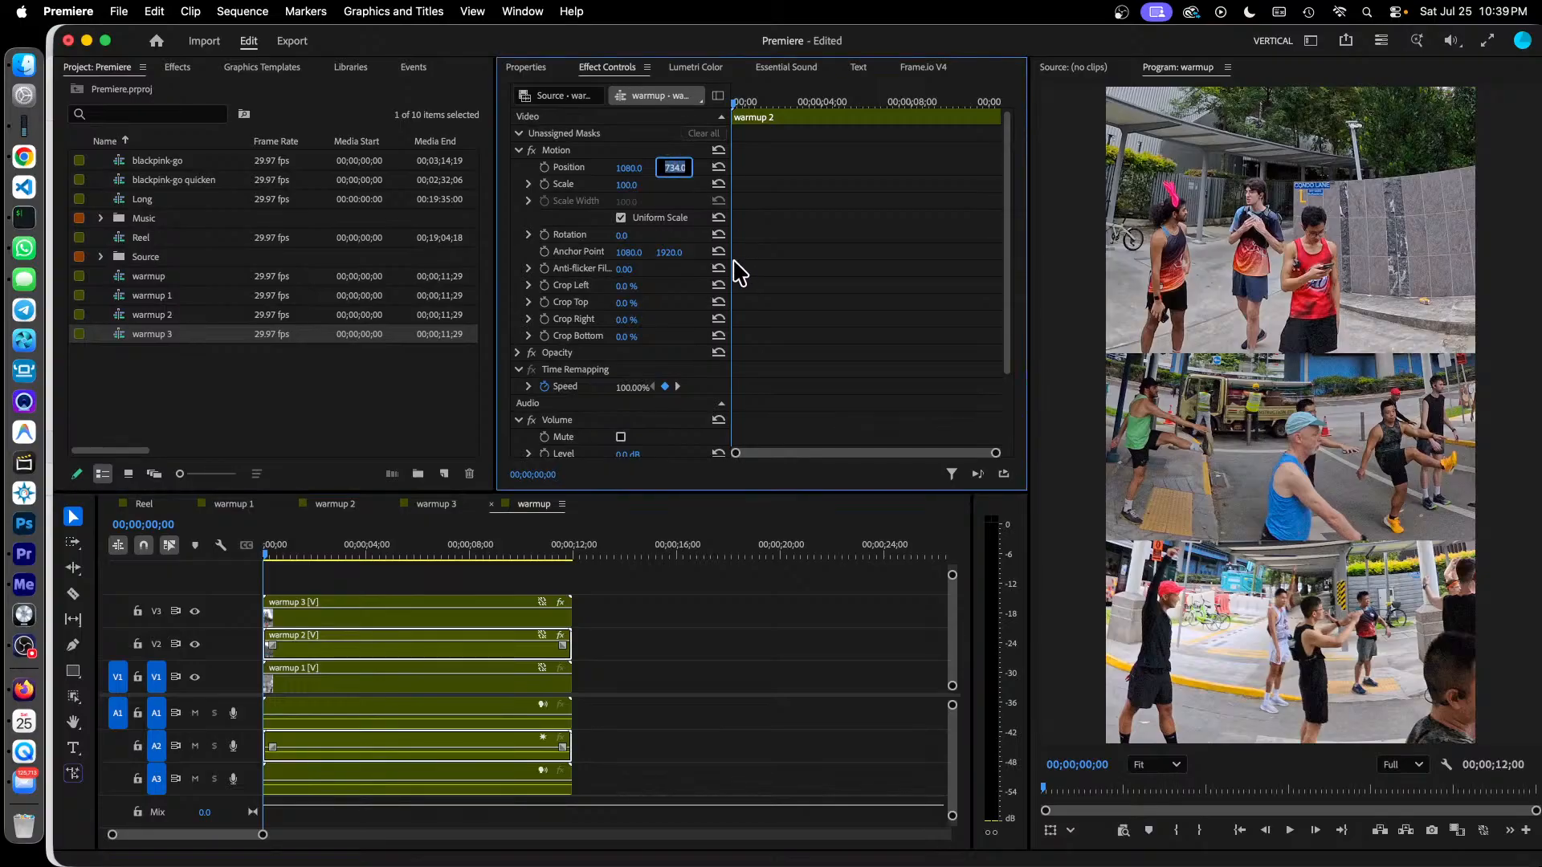
pyautogui.click(392, 611)
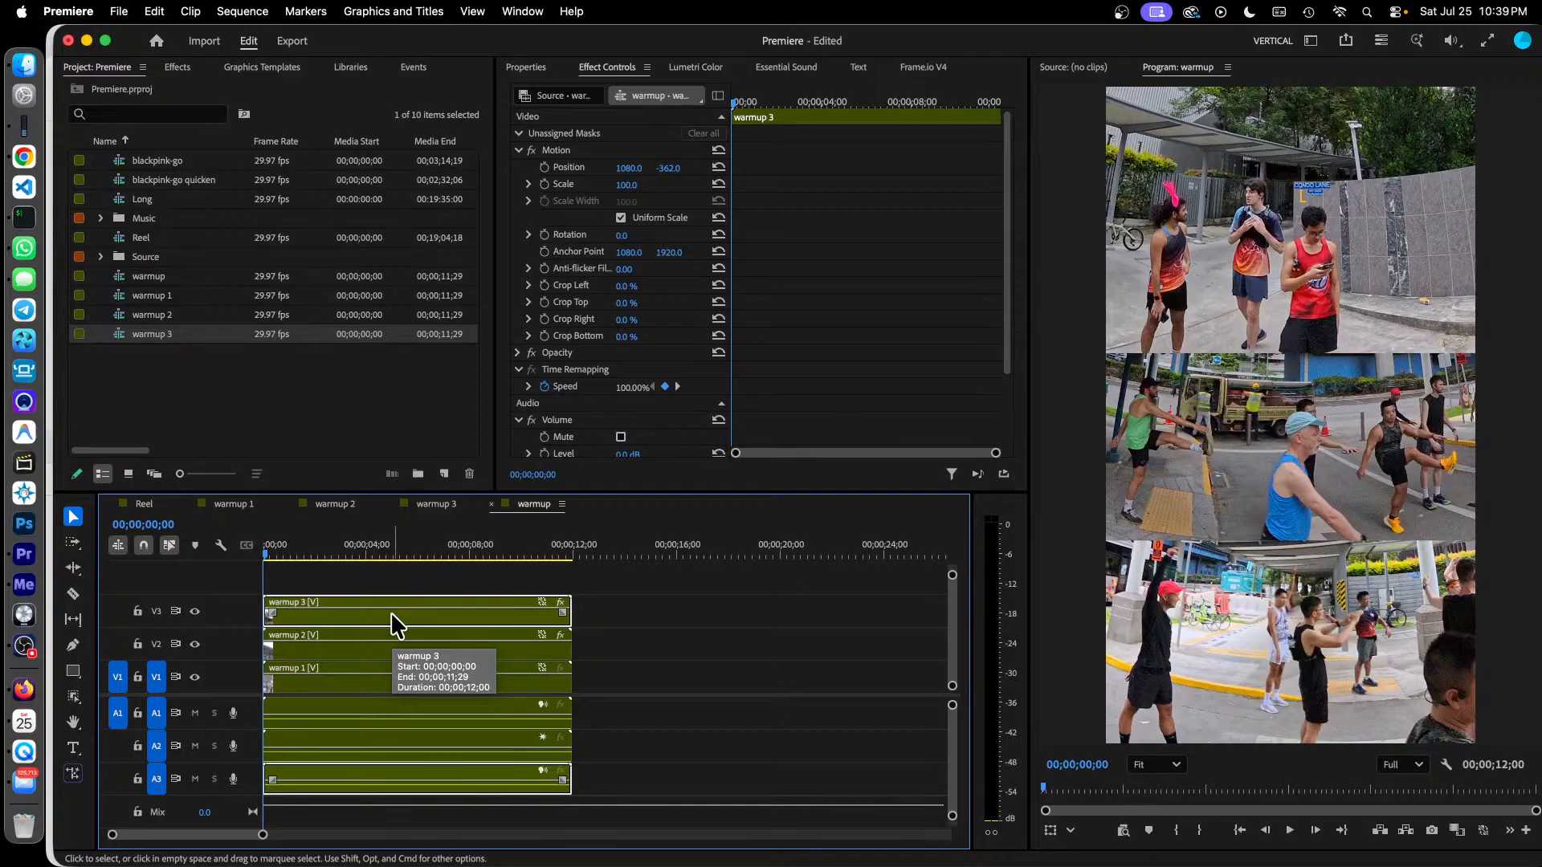
pyautogui.click(387, 649)
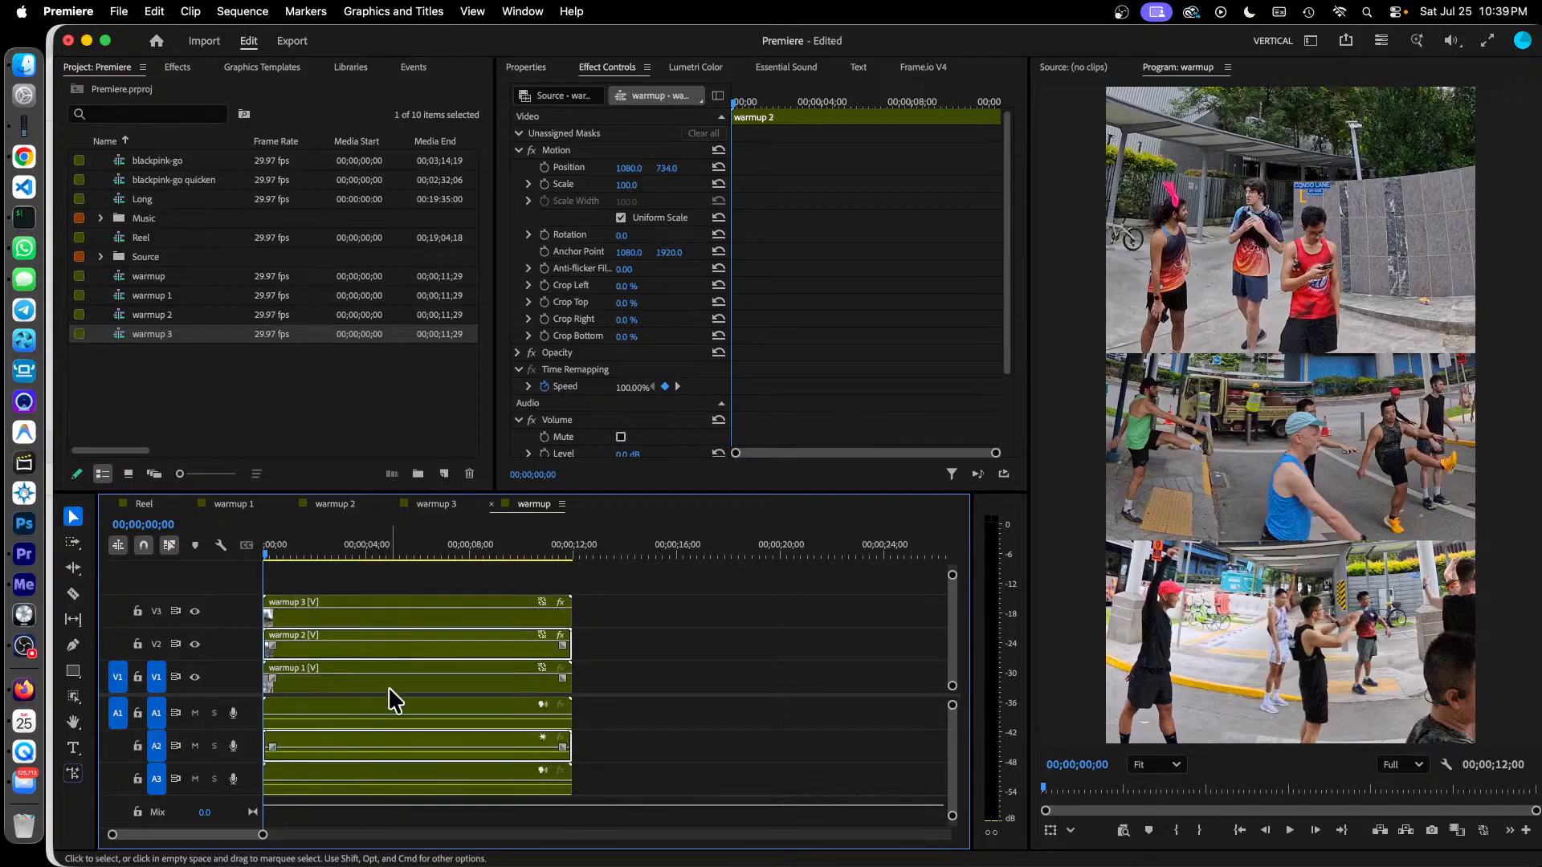
# Switch to Chrome and calculate 1920 - 640 in the console.
pyautogui.hotkey('ctrl', 'Up')
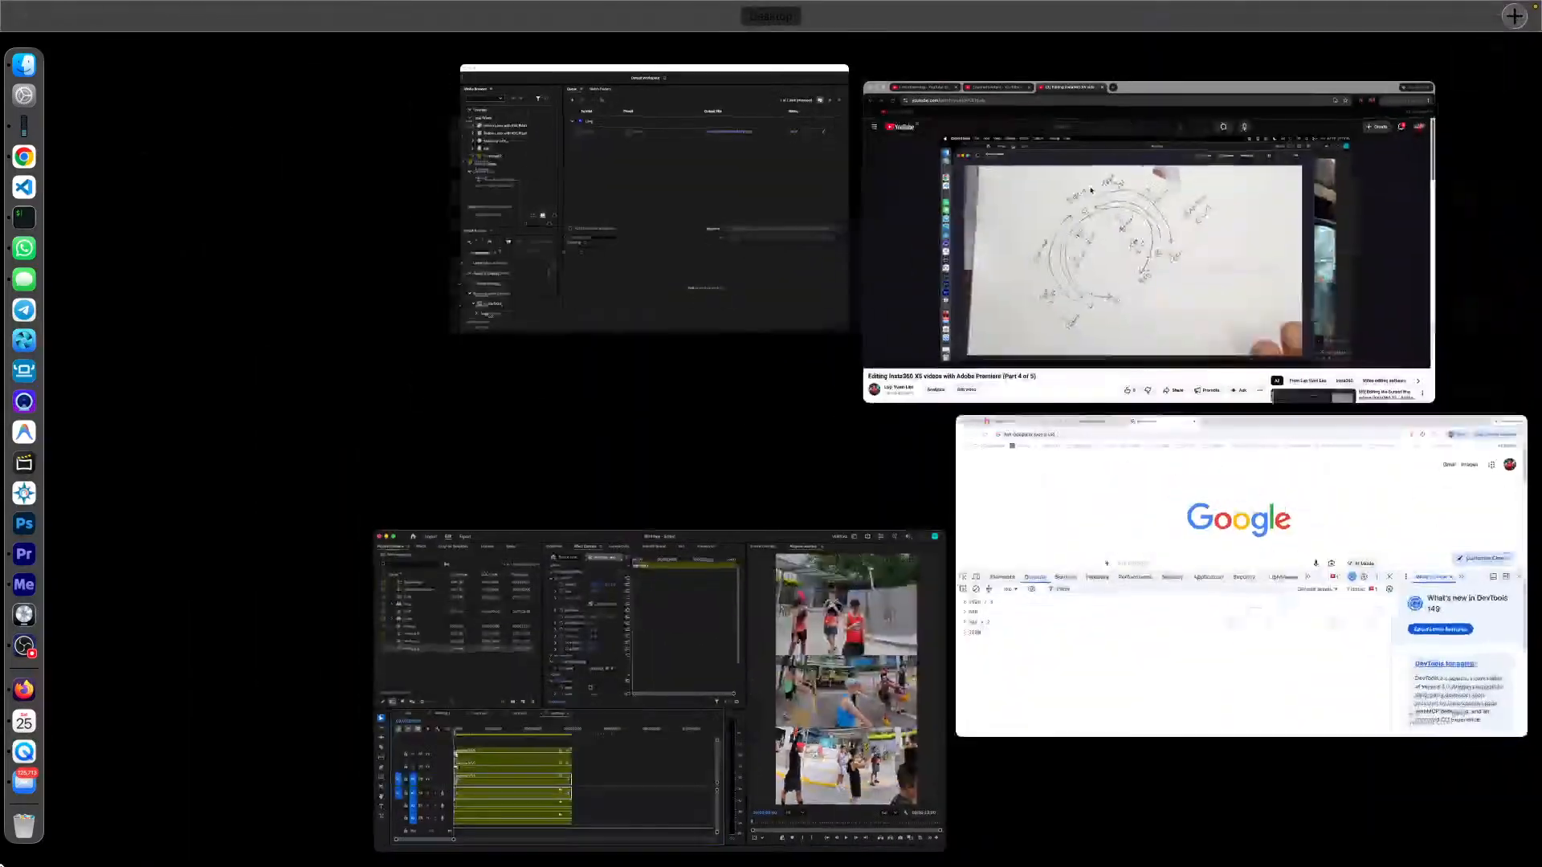
pyautogui.click(1054, 516)
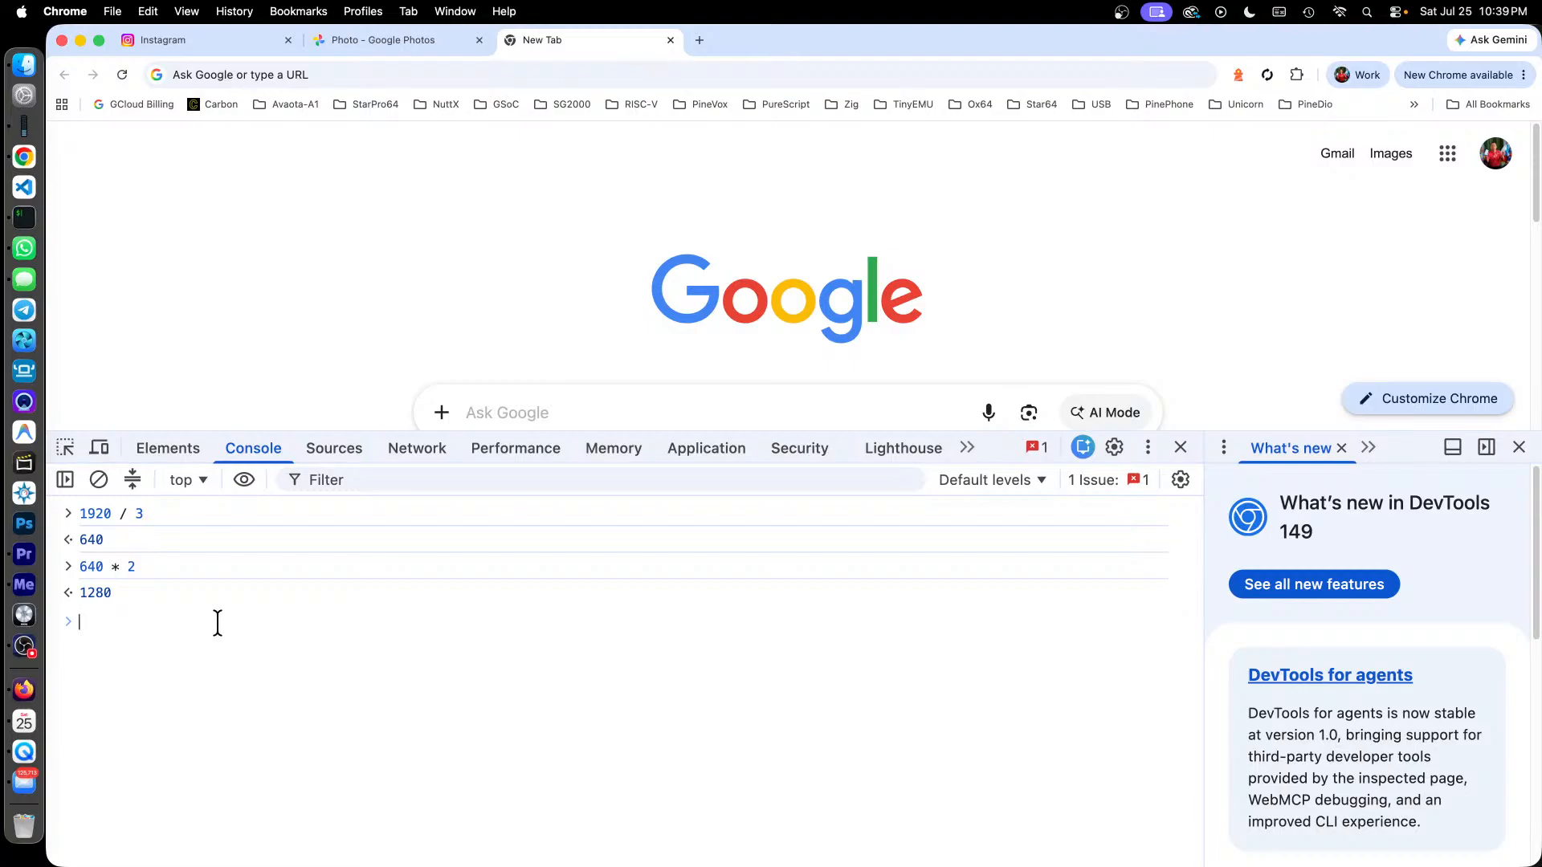
pyautogui.write('1920 - 640')
pyautogui.press('Return')
# Return to Premiere and compare the position values of the warmup 1, warmup 2 and warmup 3 clips.
pyautogui.hotkey('ctrl', 'Up')
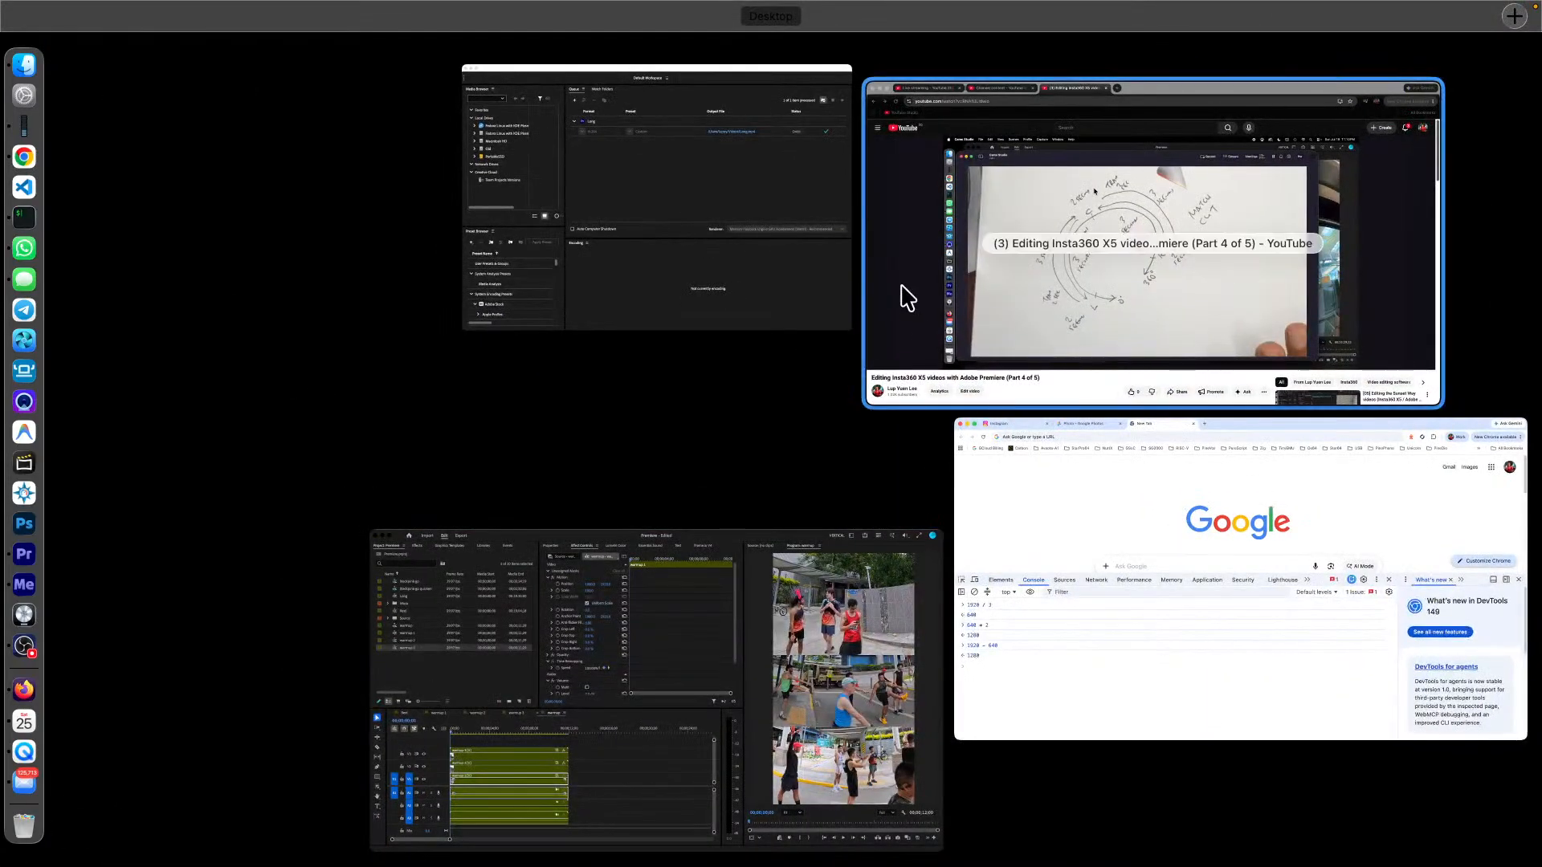
pyautogui.click(721, 642)
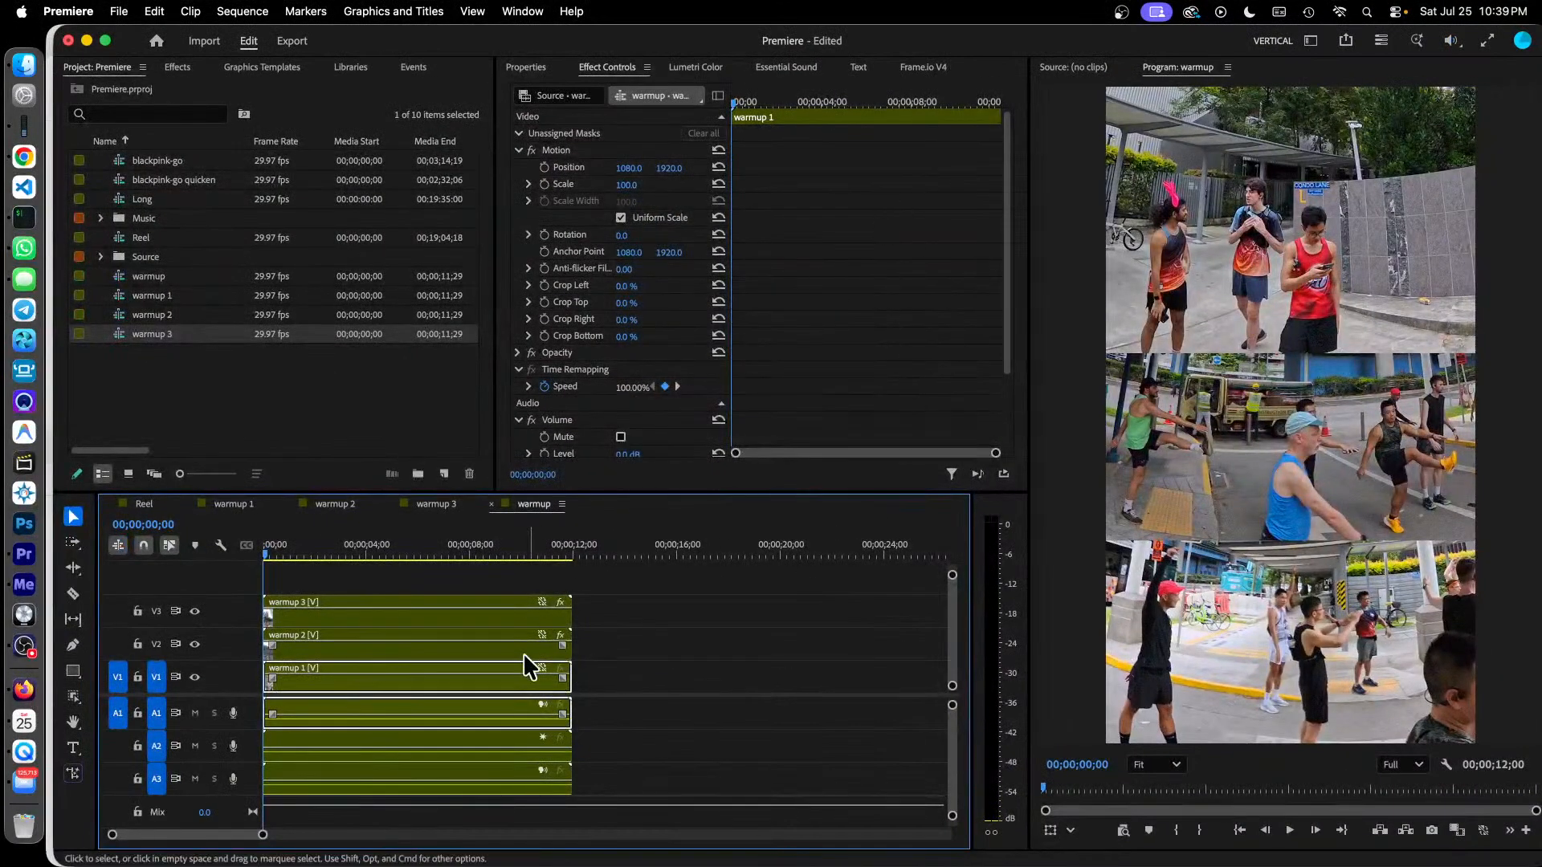
pyautogui.click(403, 655)
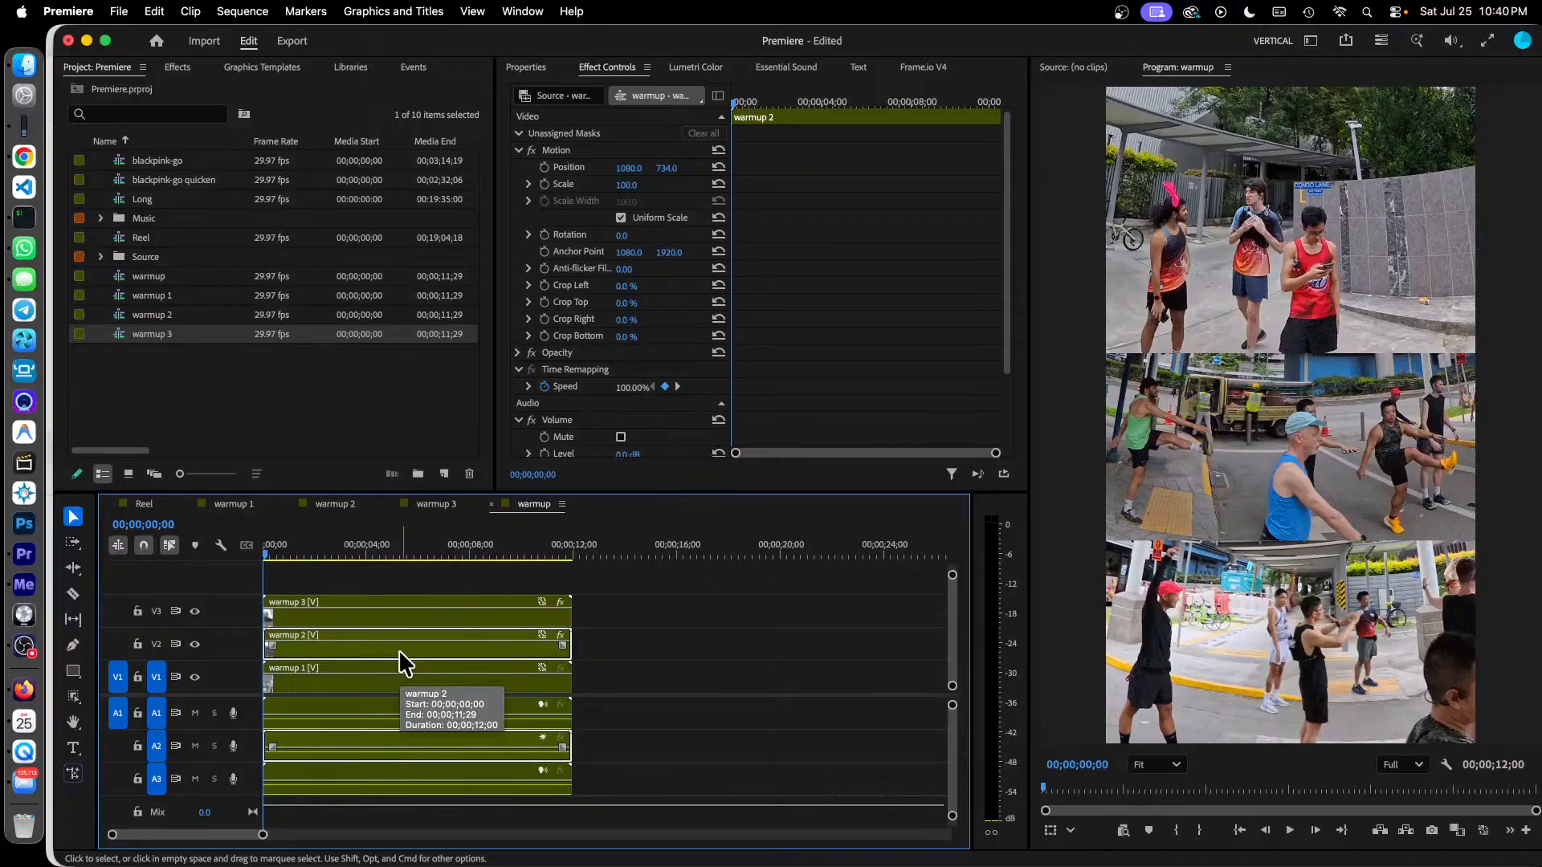
pyautogui.click(397, 676)
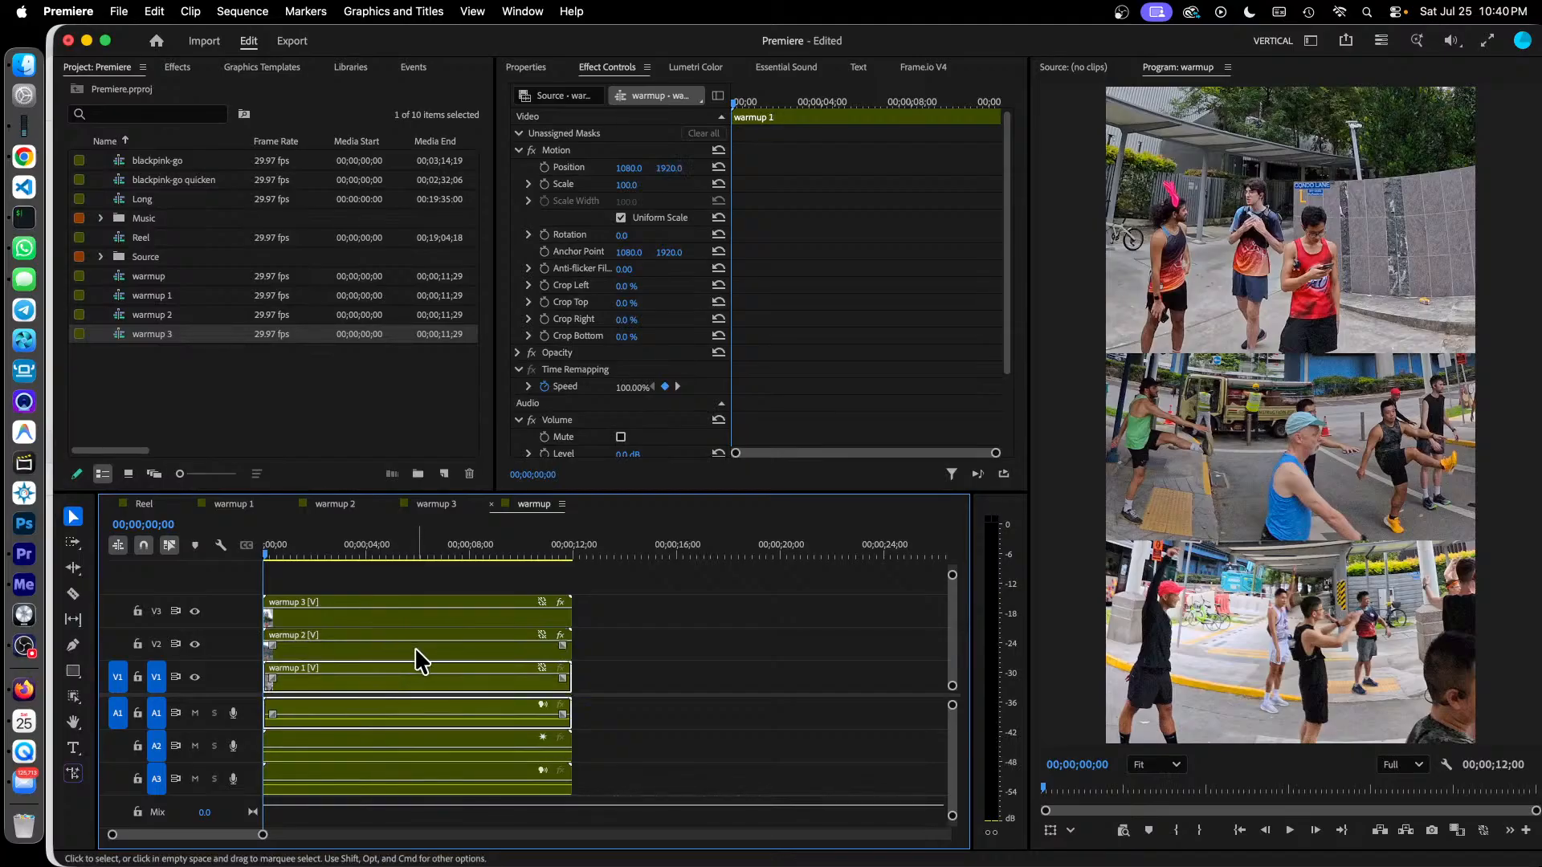
pyautogui.click(415, 648)
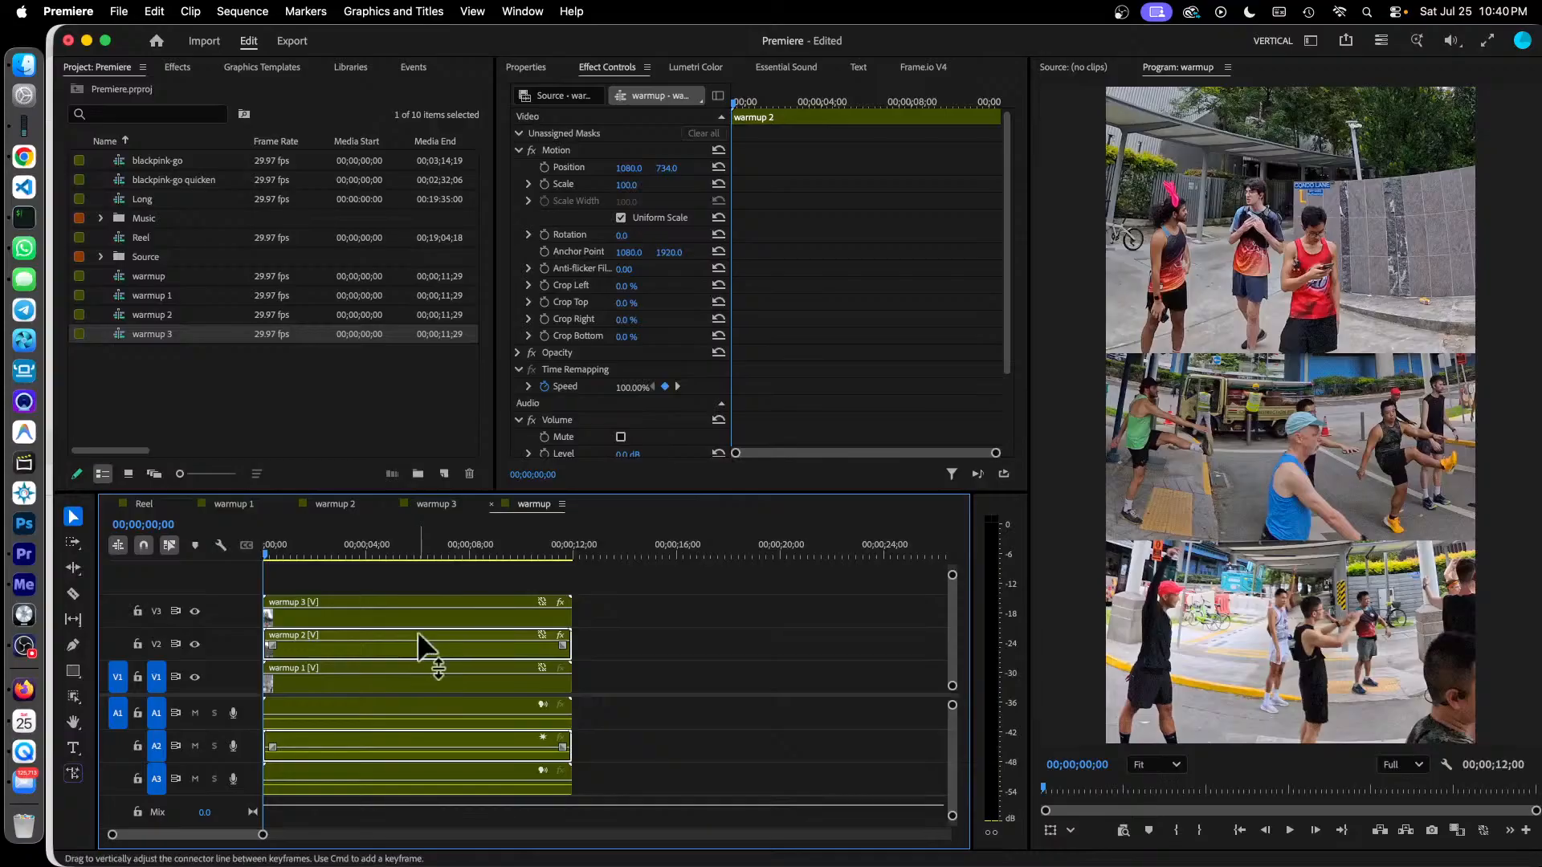
pyautogui.click(422, 622)
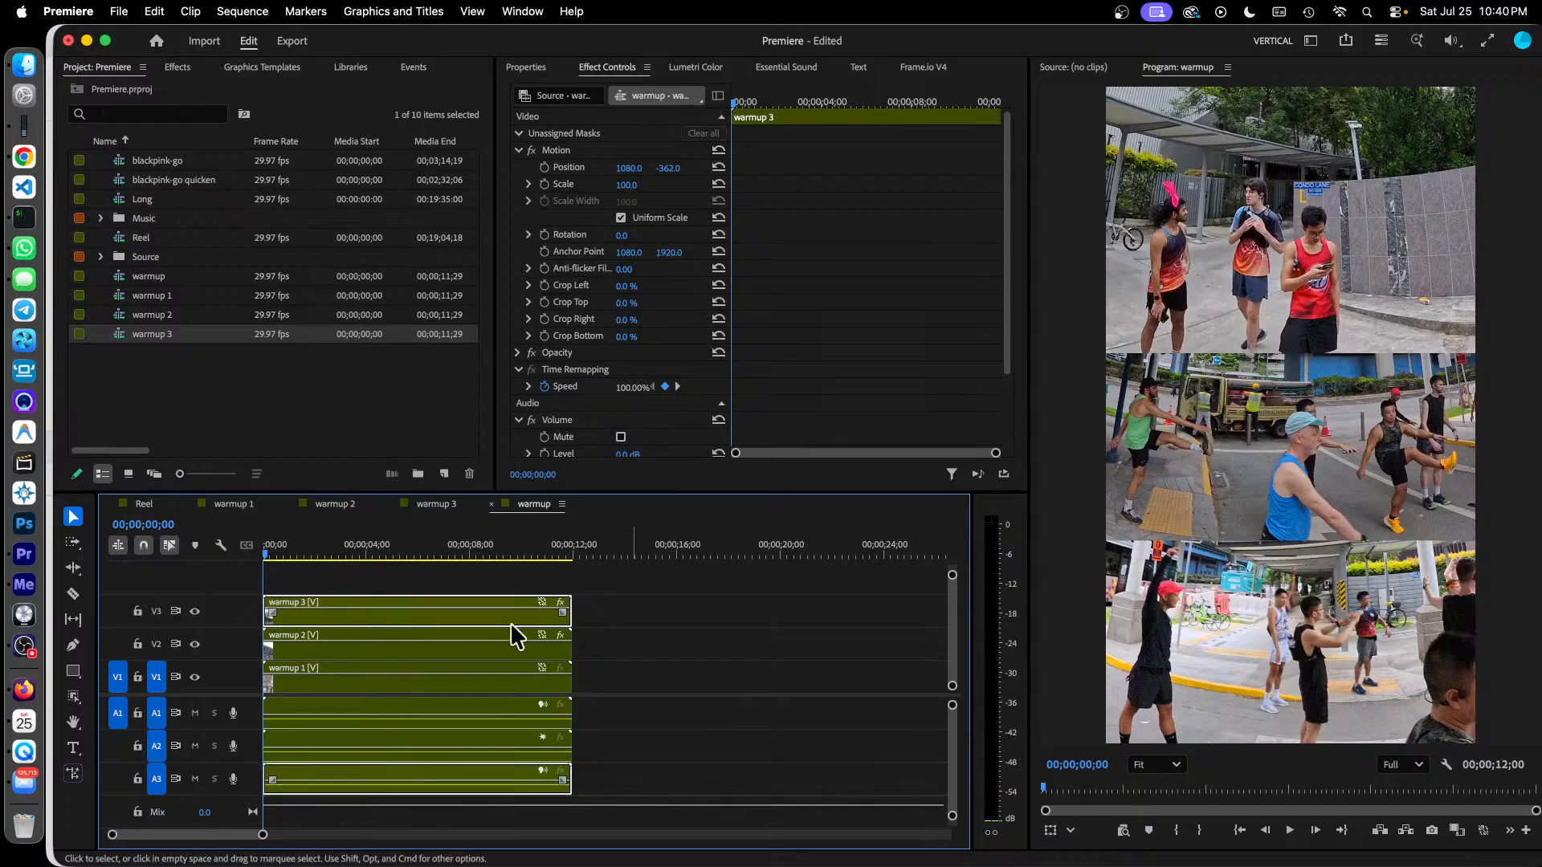
# Scrub the warmup sequence to about 8 seconds, then play its opening seconds to check how the three stacked bands preview.
pyautogui.click(279, 554)
pyautogui.moveTo(276, 554); pyautogui.dragTo(489, 569)
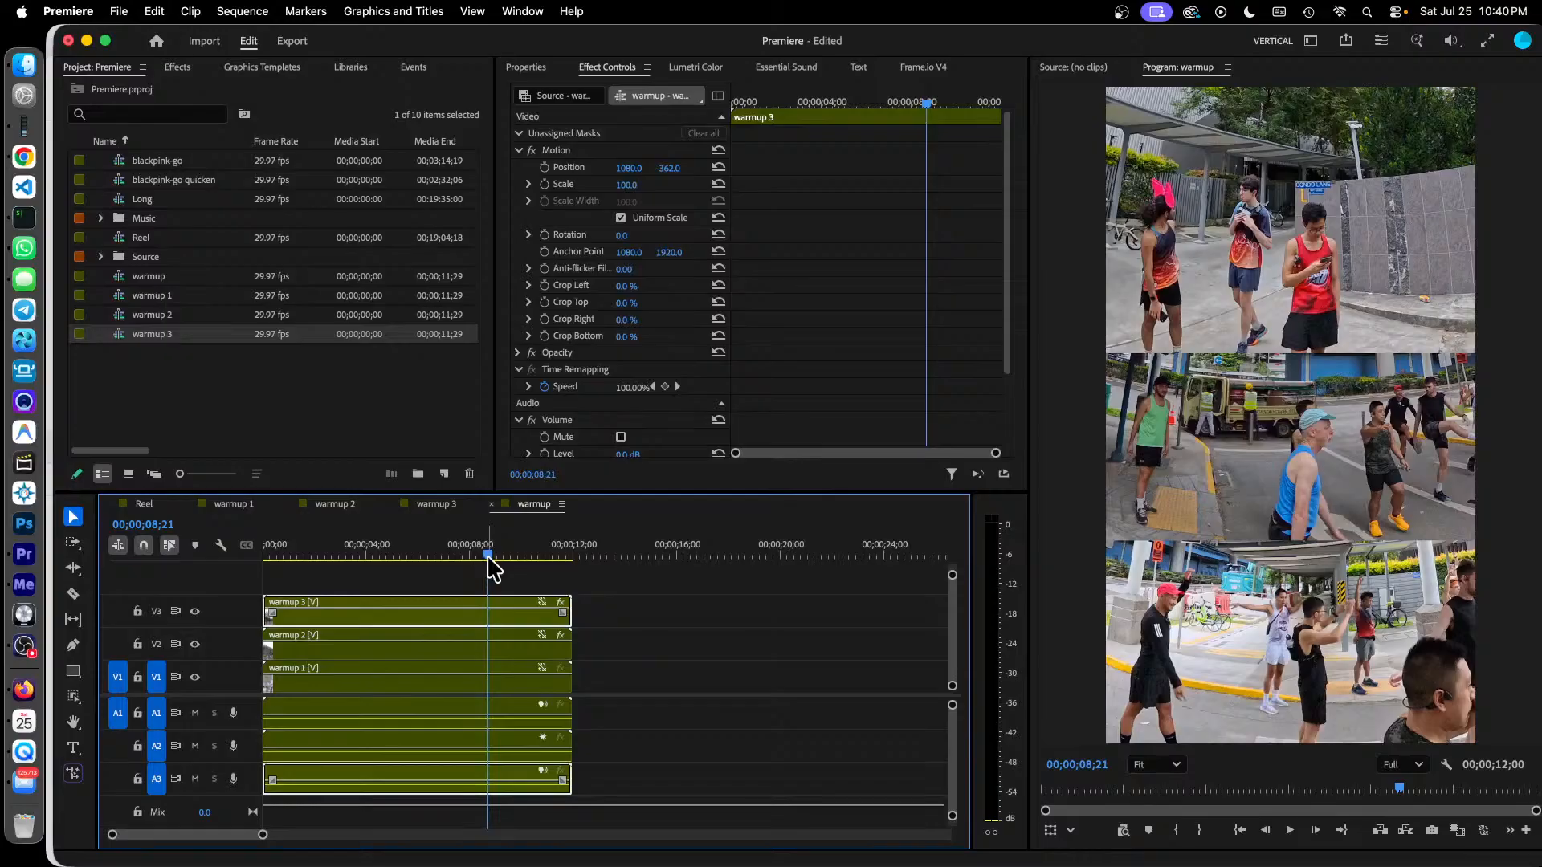
pyautogui.moveTo(489, 556); pyautogui.dragTo(200, 595)
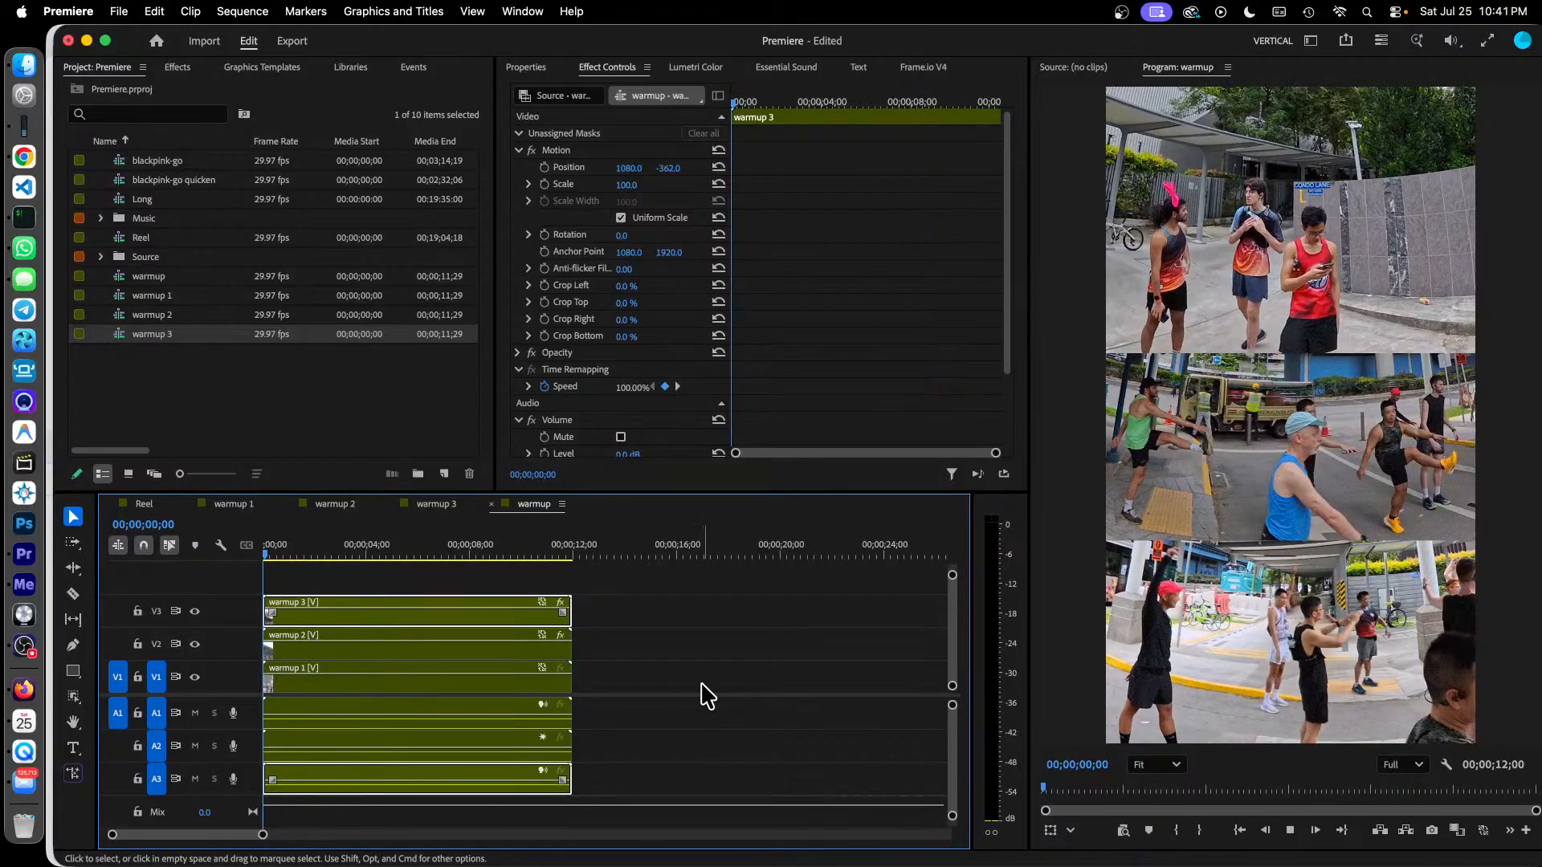
pyautogui.press('space')
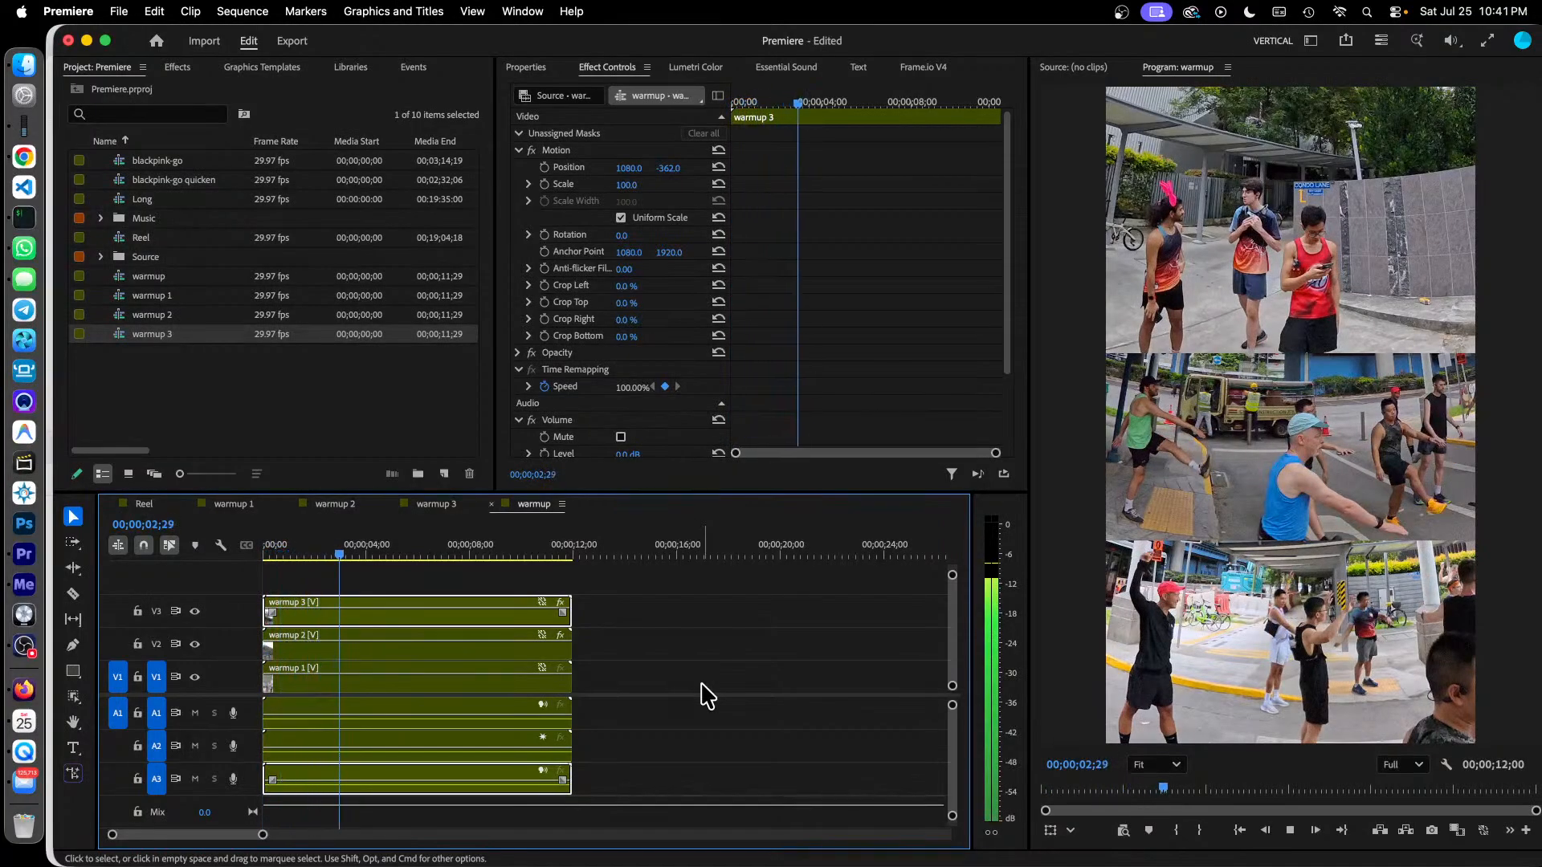
pyautogui.press('space')
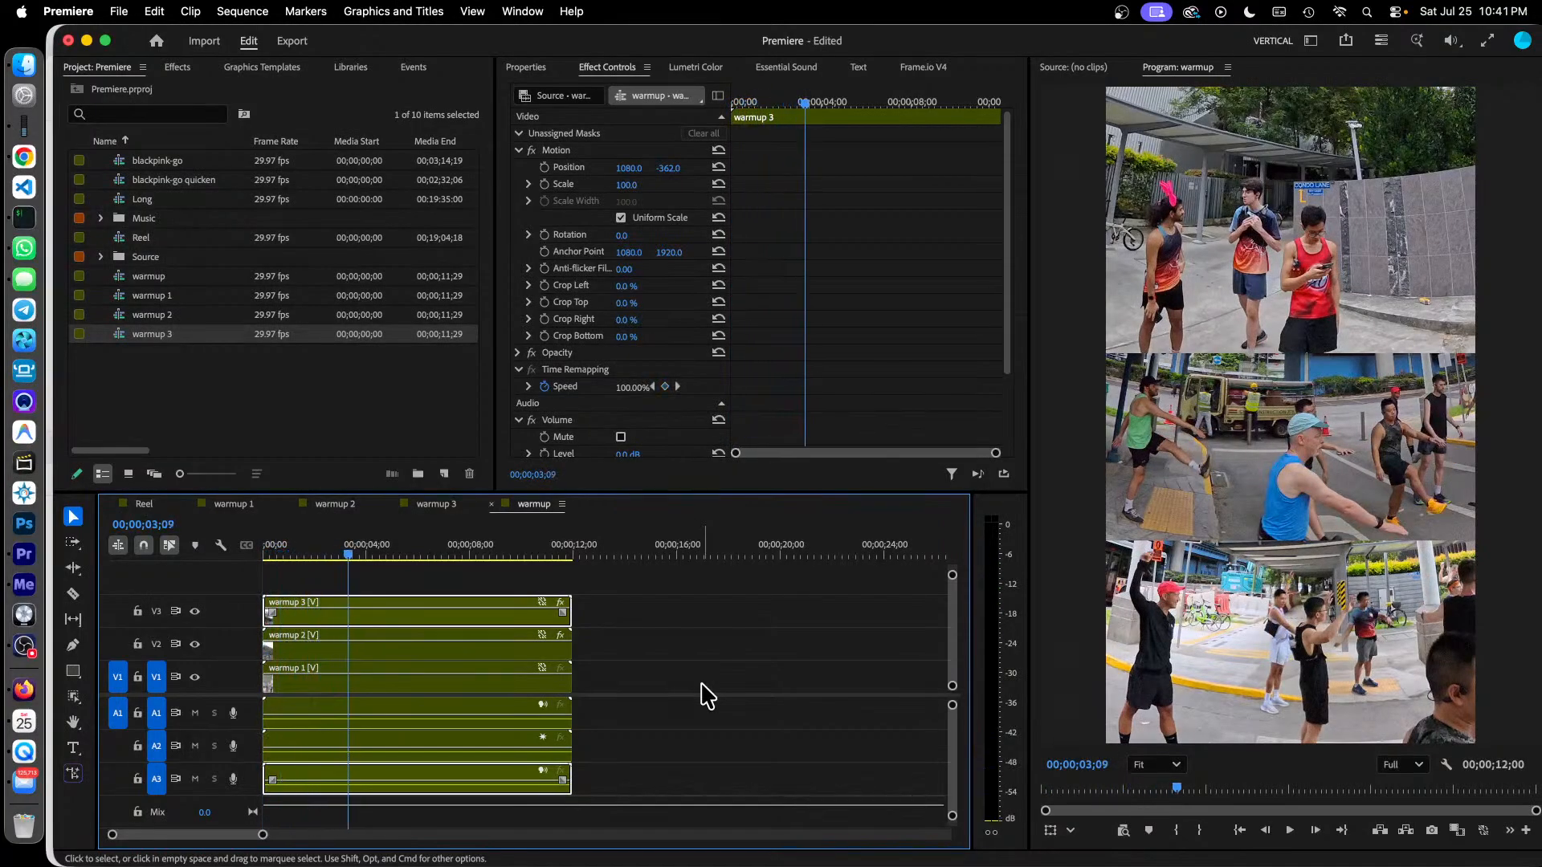
pyautogui.rightClick(1184, 488)
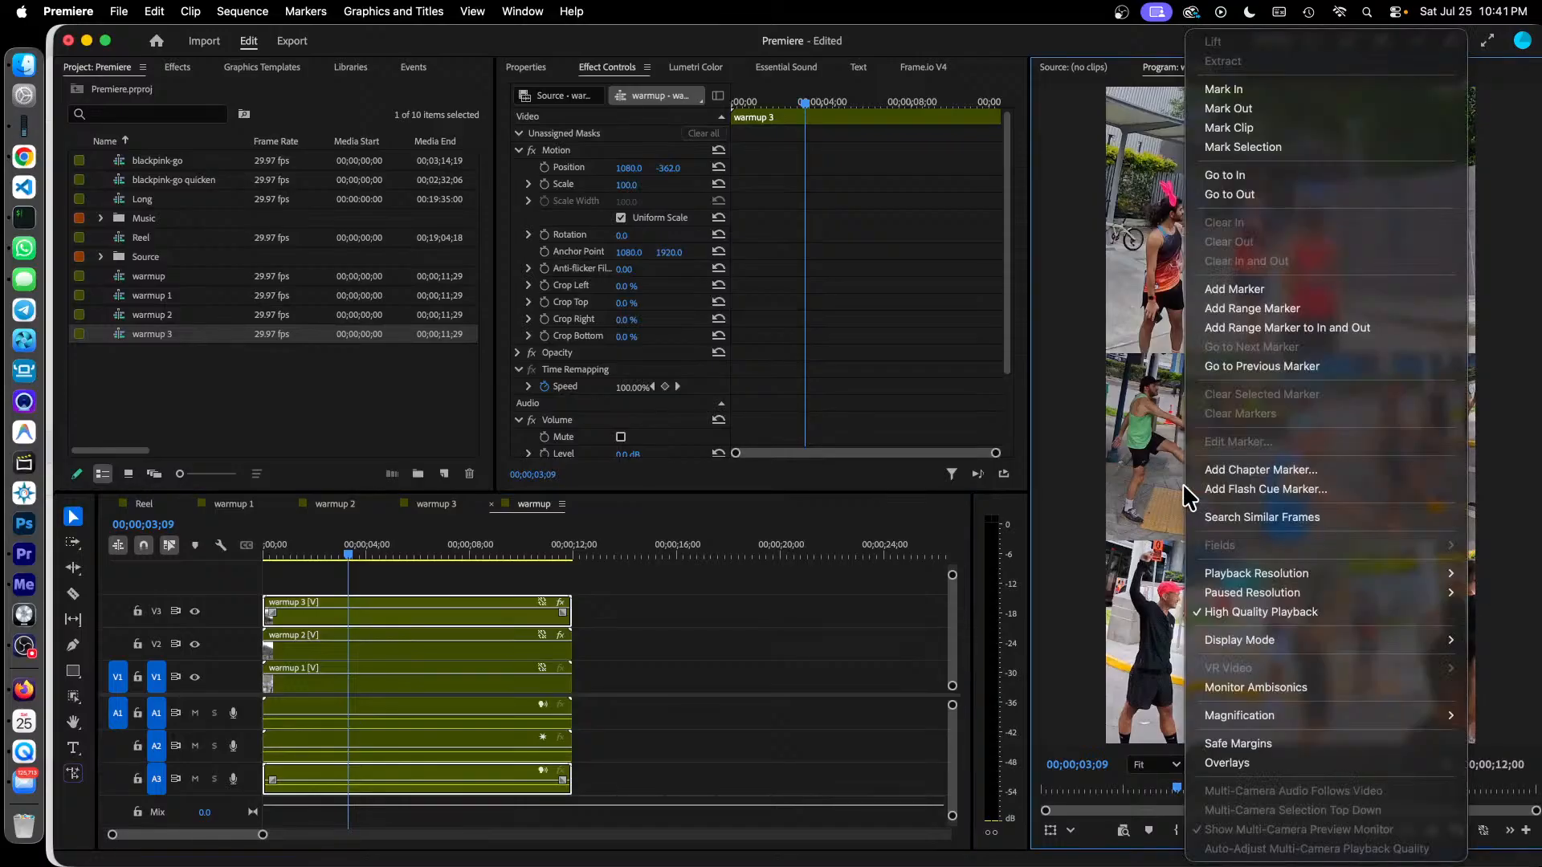
pyautogui.click(1131, 561)
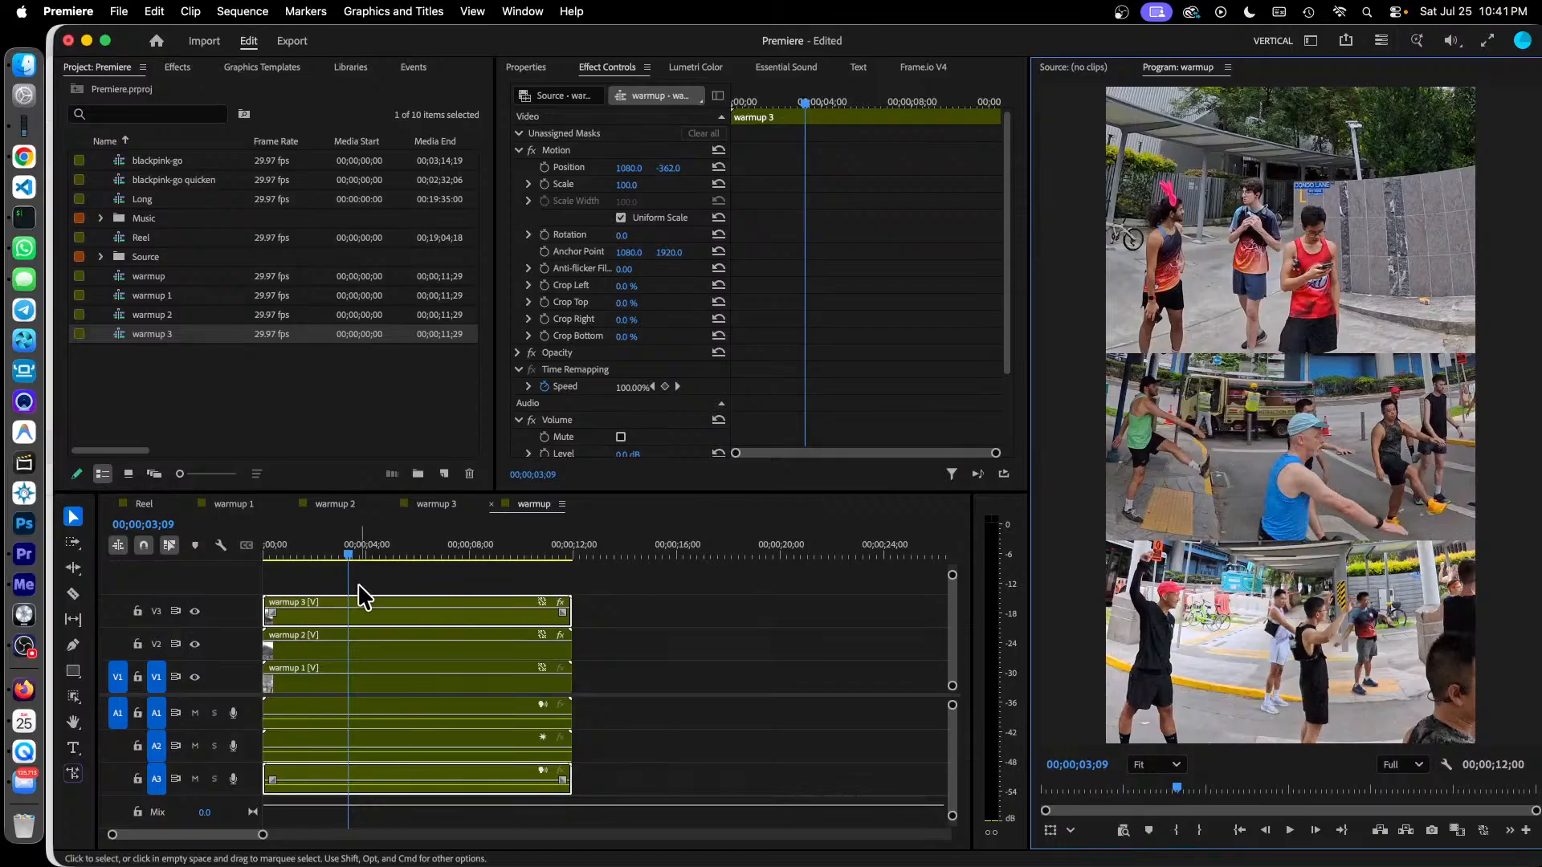
# Scrub through the first 8 seconds of the warmup sequence to check the matched motion, return to its start and save the project.
pyautogui.moveTo(351, 560); pyautogui.dragTo(320, 571)
pyautogui.moveTo(325, 572); pyautogui.dragTo(375, 589)
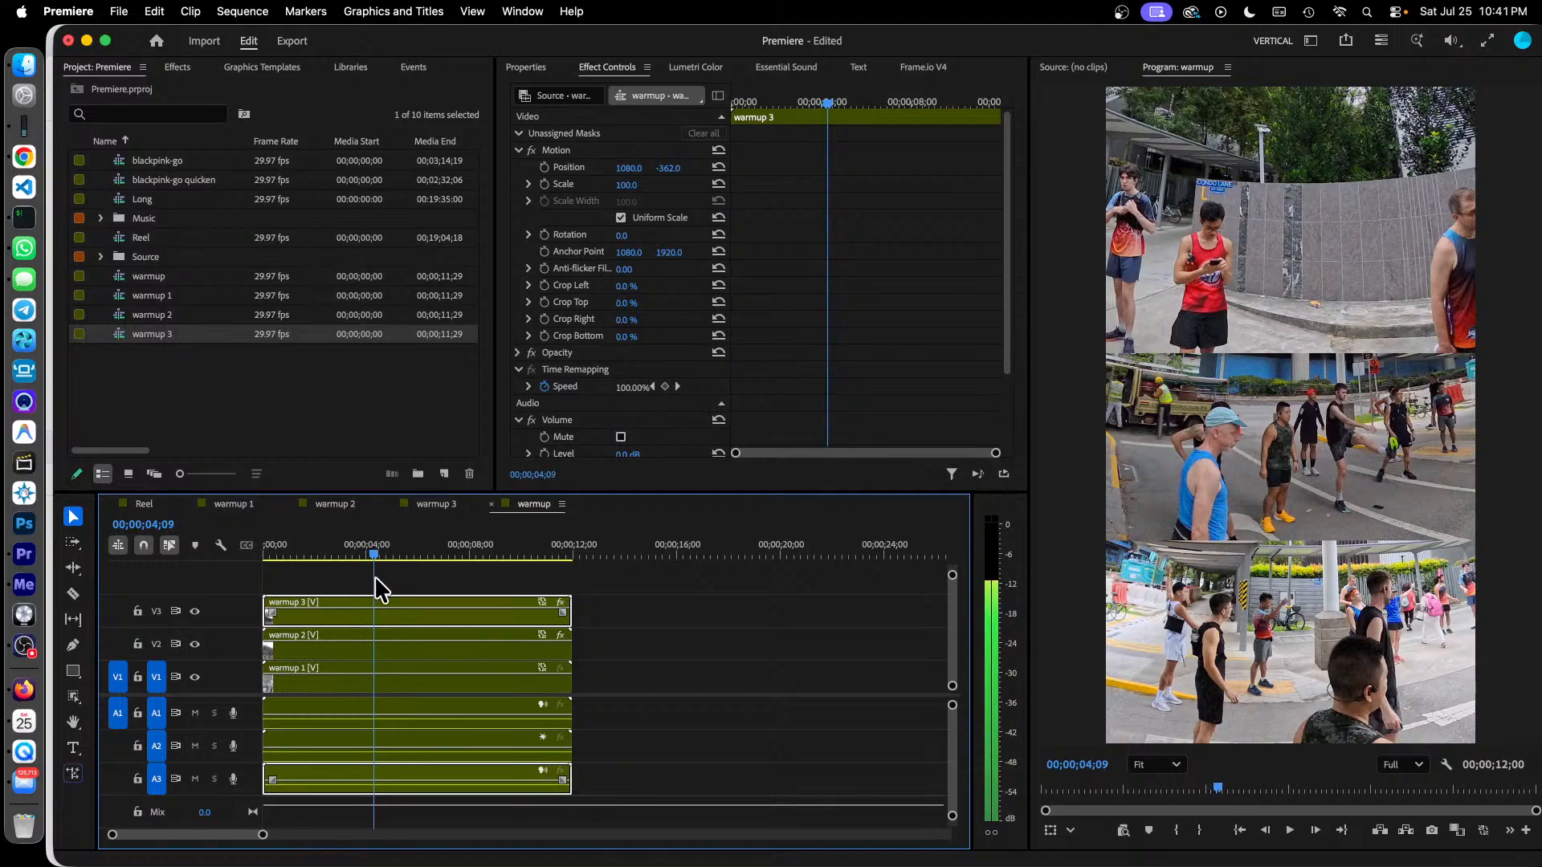
pyautogui.moveTo(375, 578); pyautogui.dragTo(471, 596)
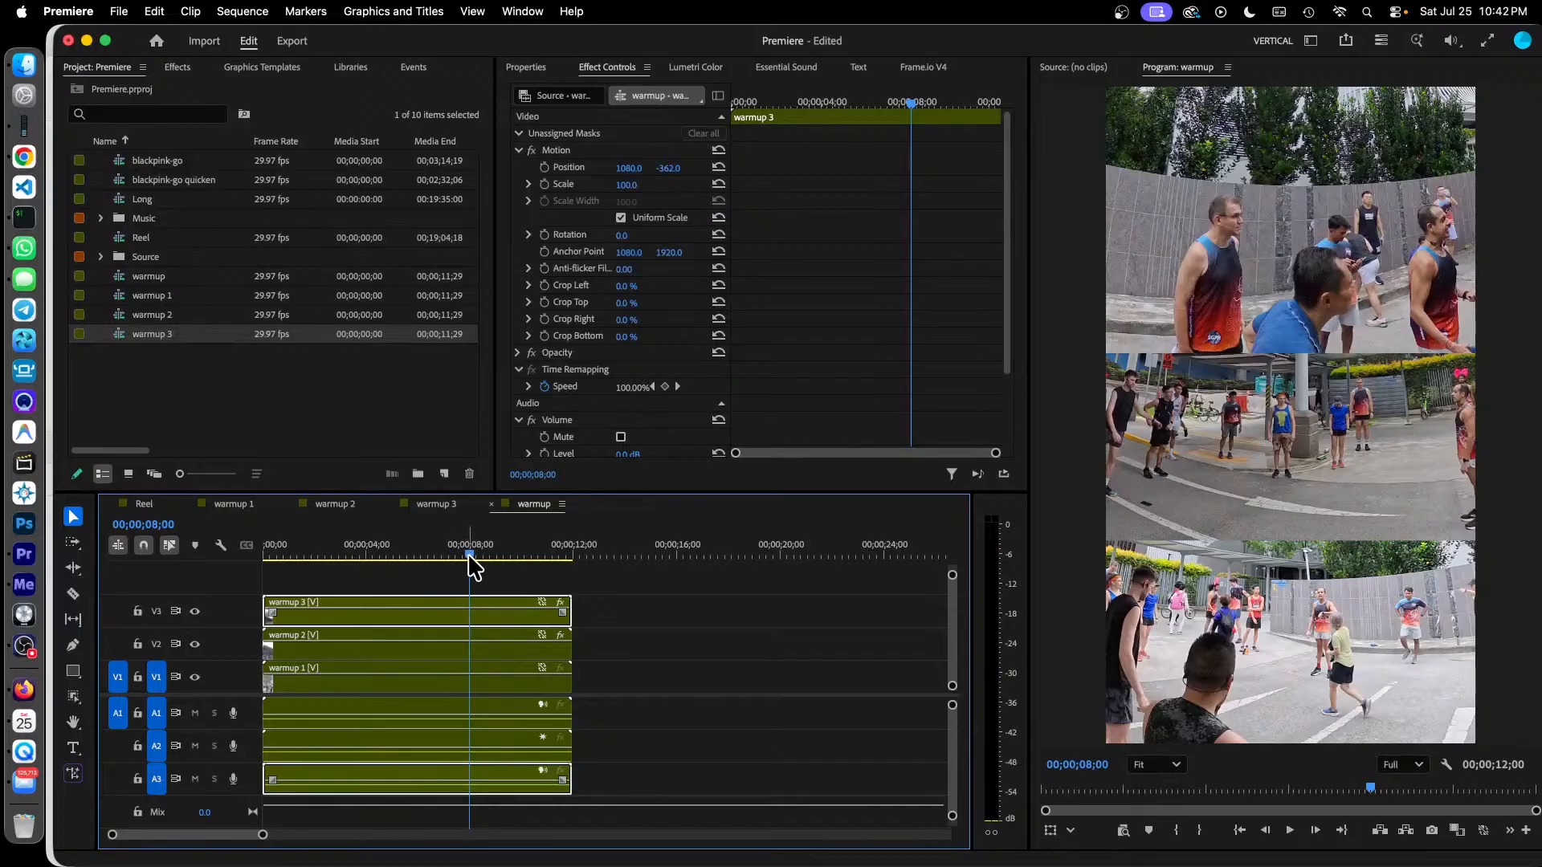
pyautogui.moveTo(469, 555); pyautogui.dragTo(196, 596)
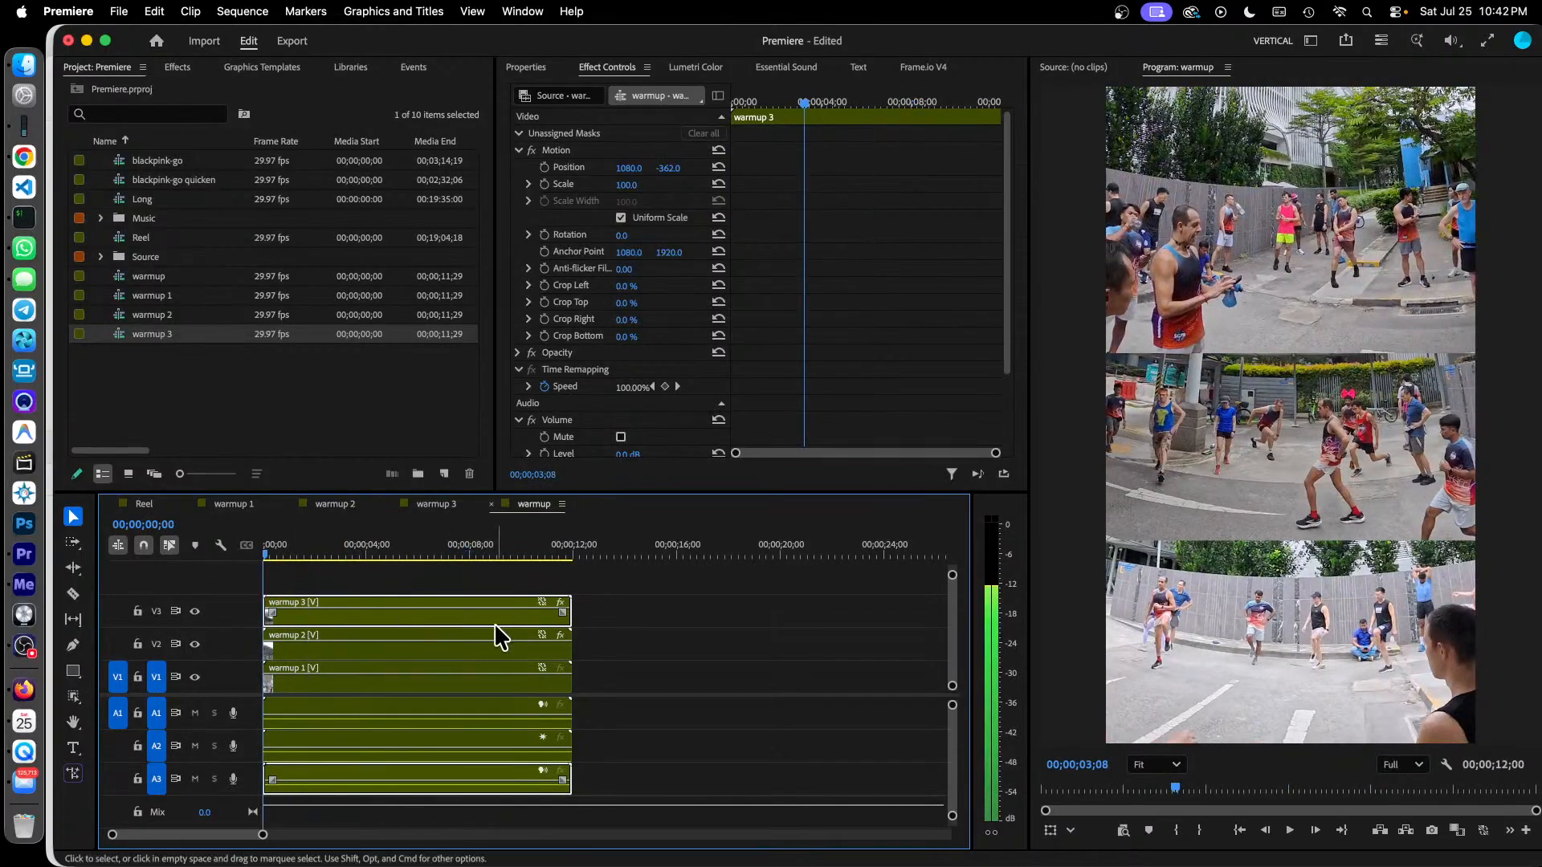
pyautogui.press('super+s')
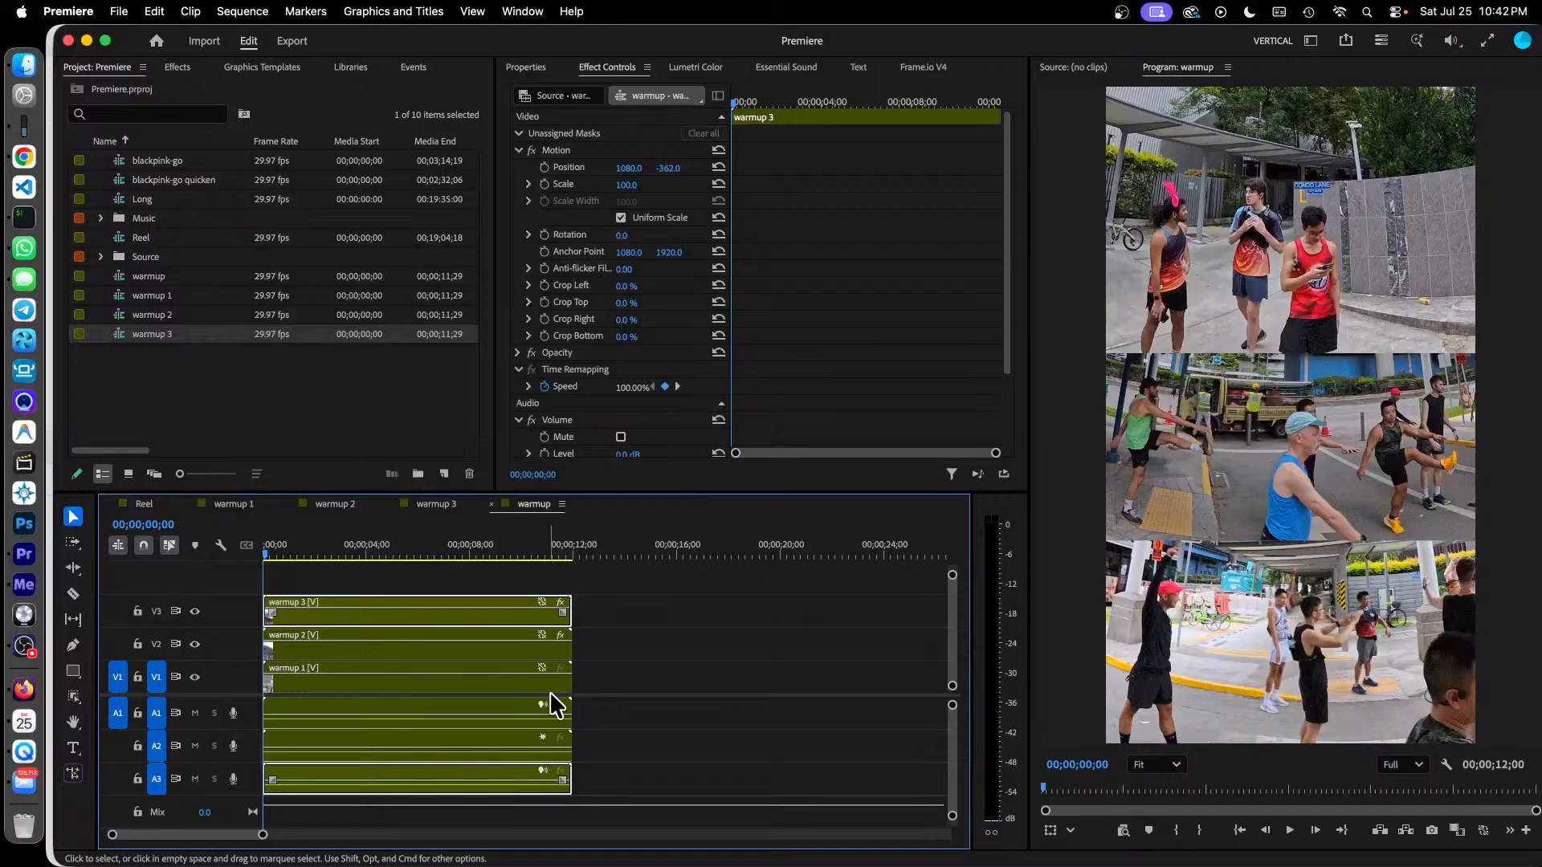
# Try to mute the warmup 2 audio by disabling its linked clip, and undo the change.
pyautogui.click(380, 715)
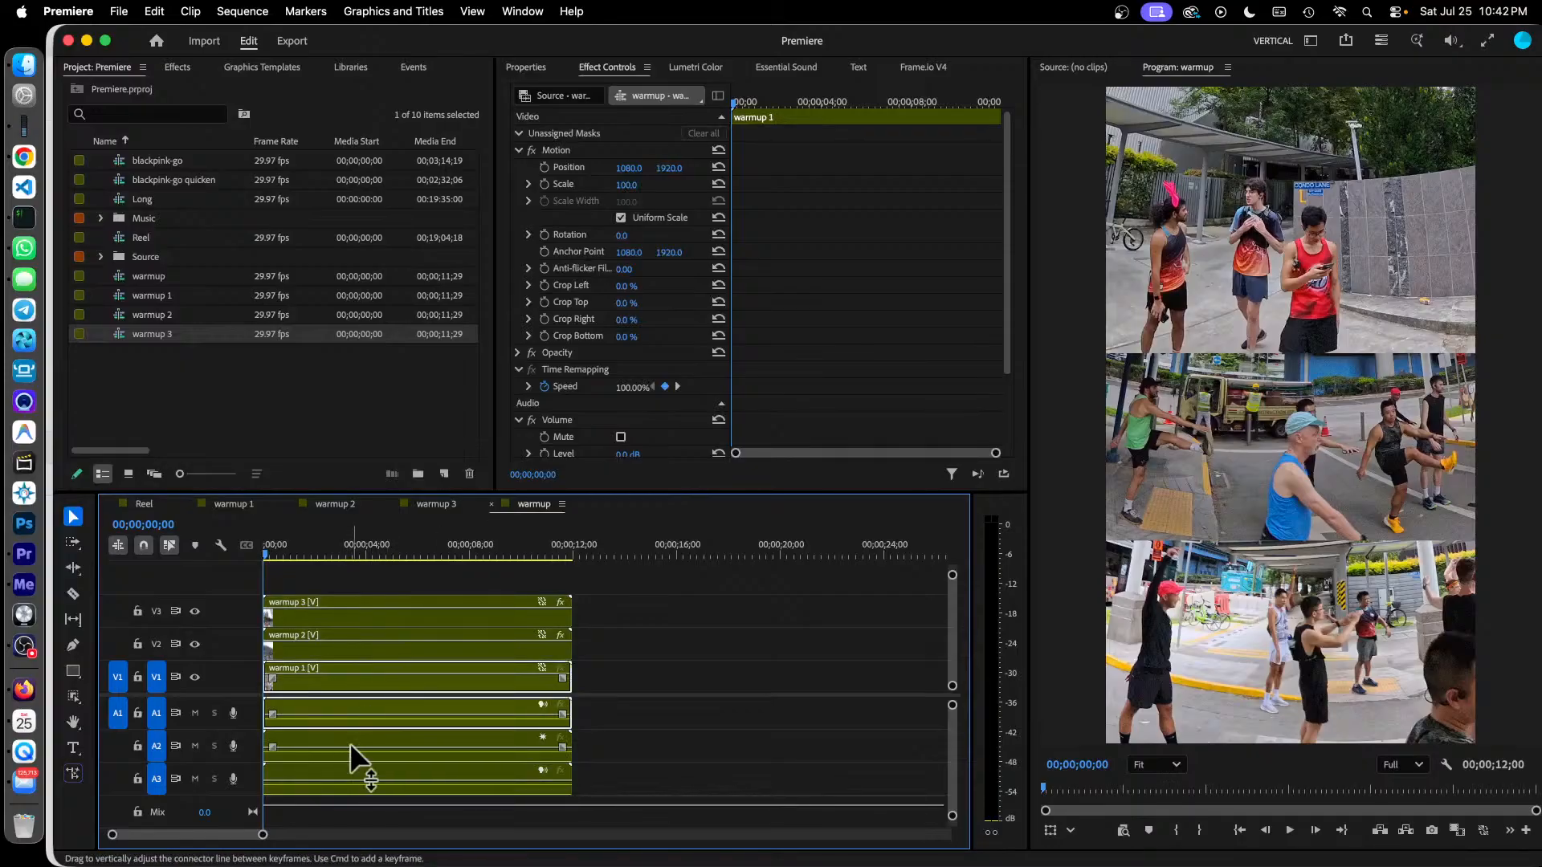
pyautogui.click(354, 735)
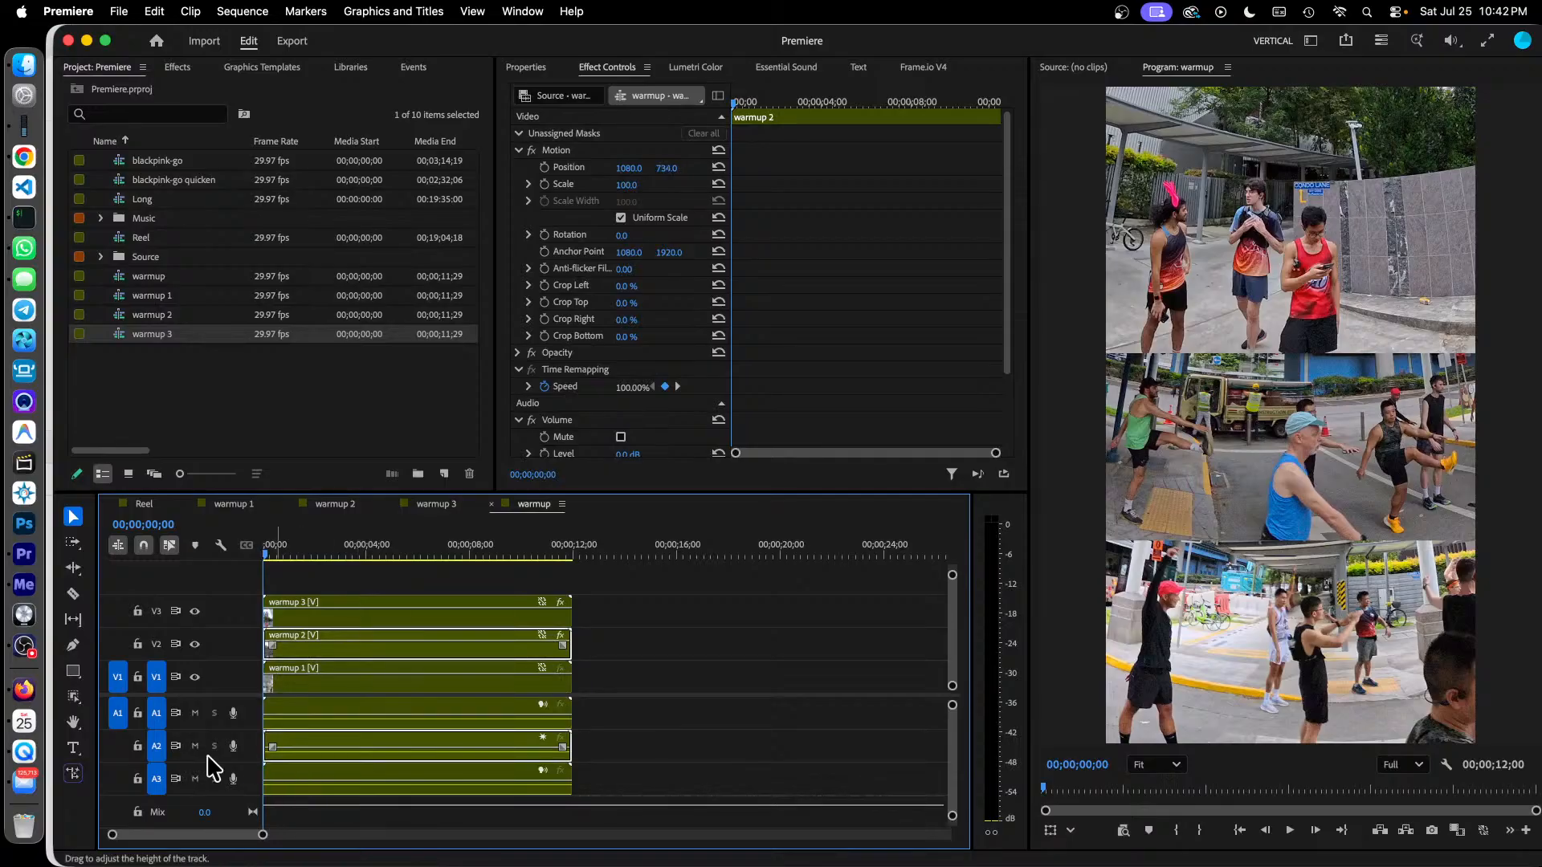
pyautogui.rightClick(333, 742)
pyautogui.moveTo(443, 856)
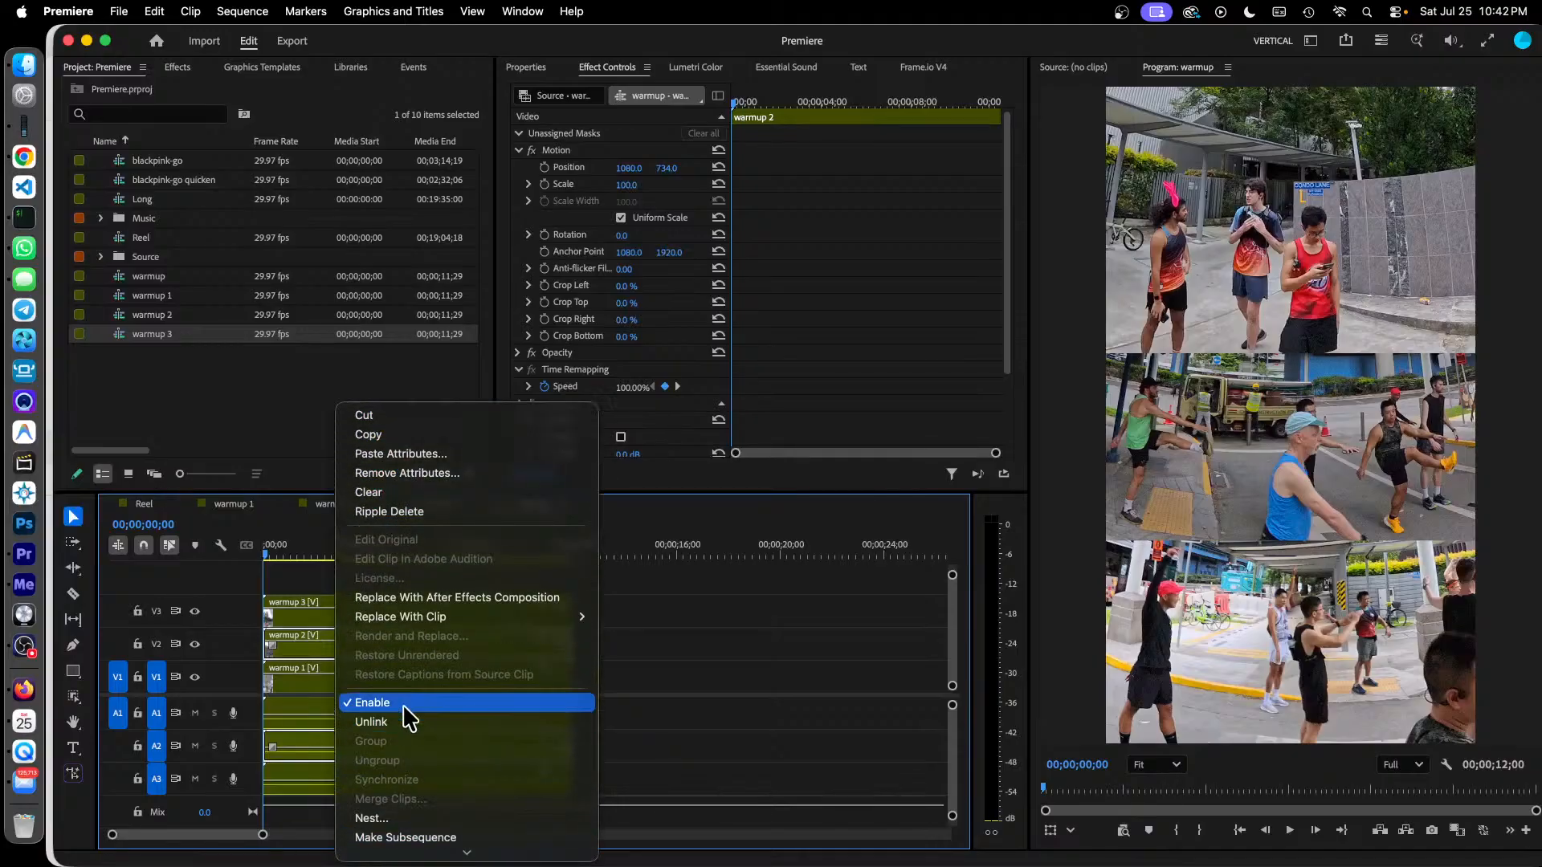
pyautogui.click(405, 704)
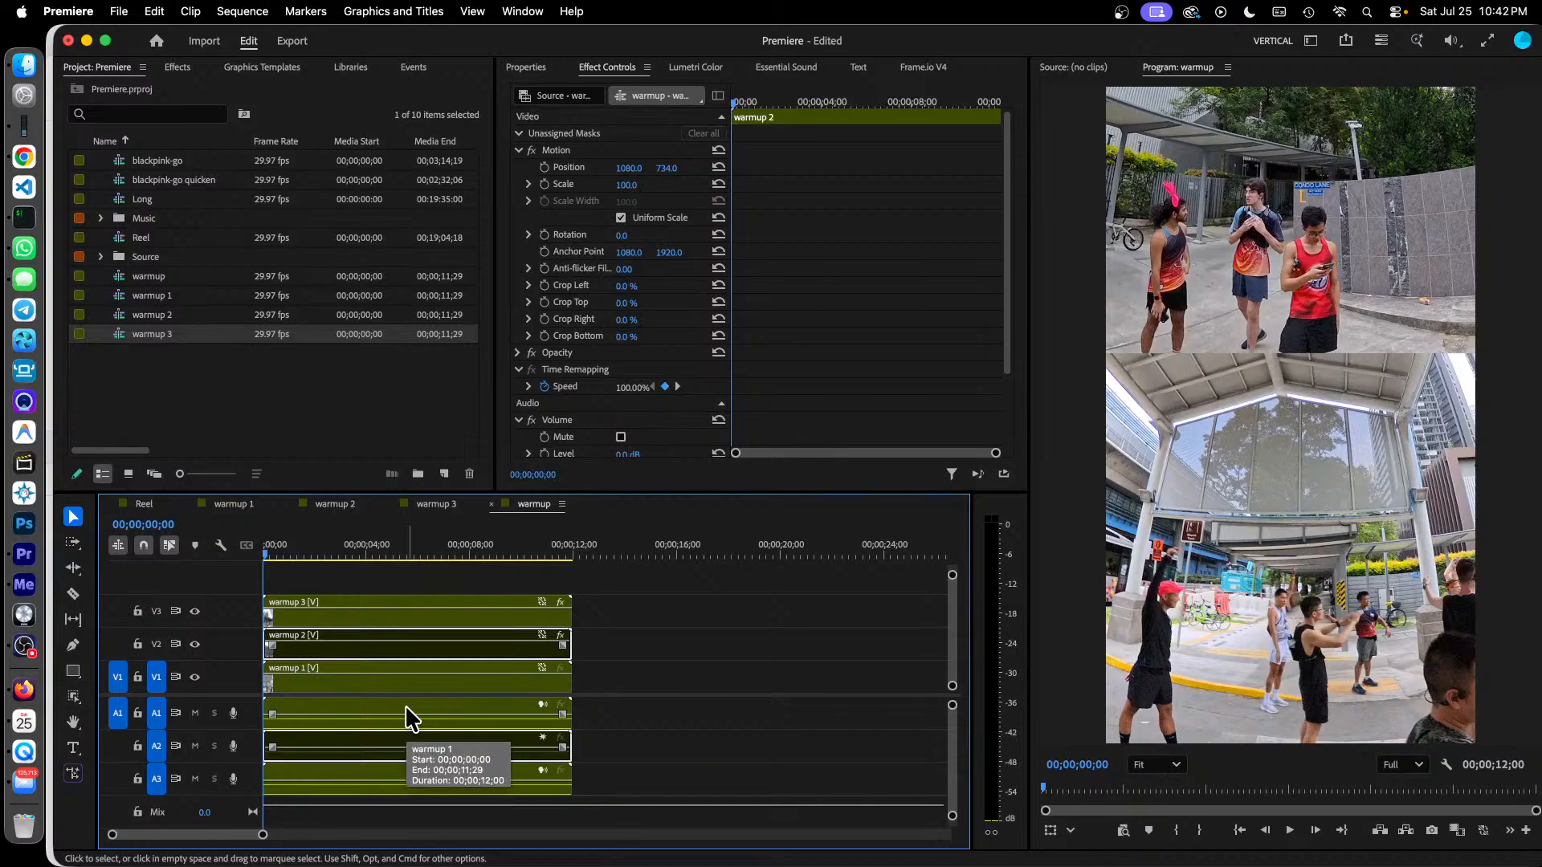
pyautogui.press('super+z')
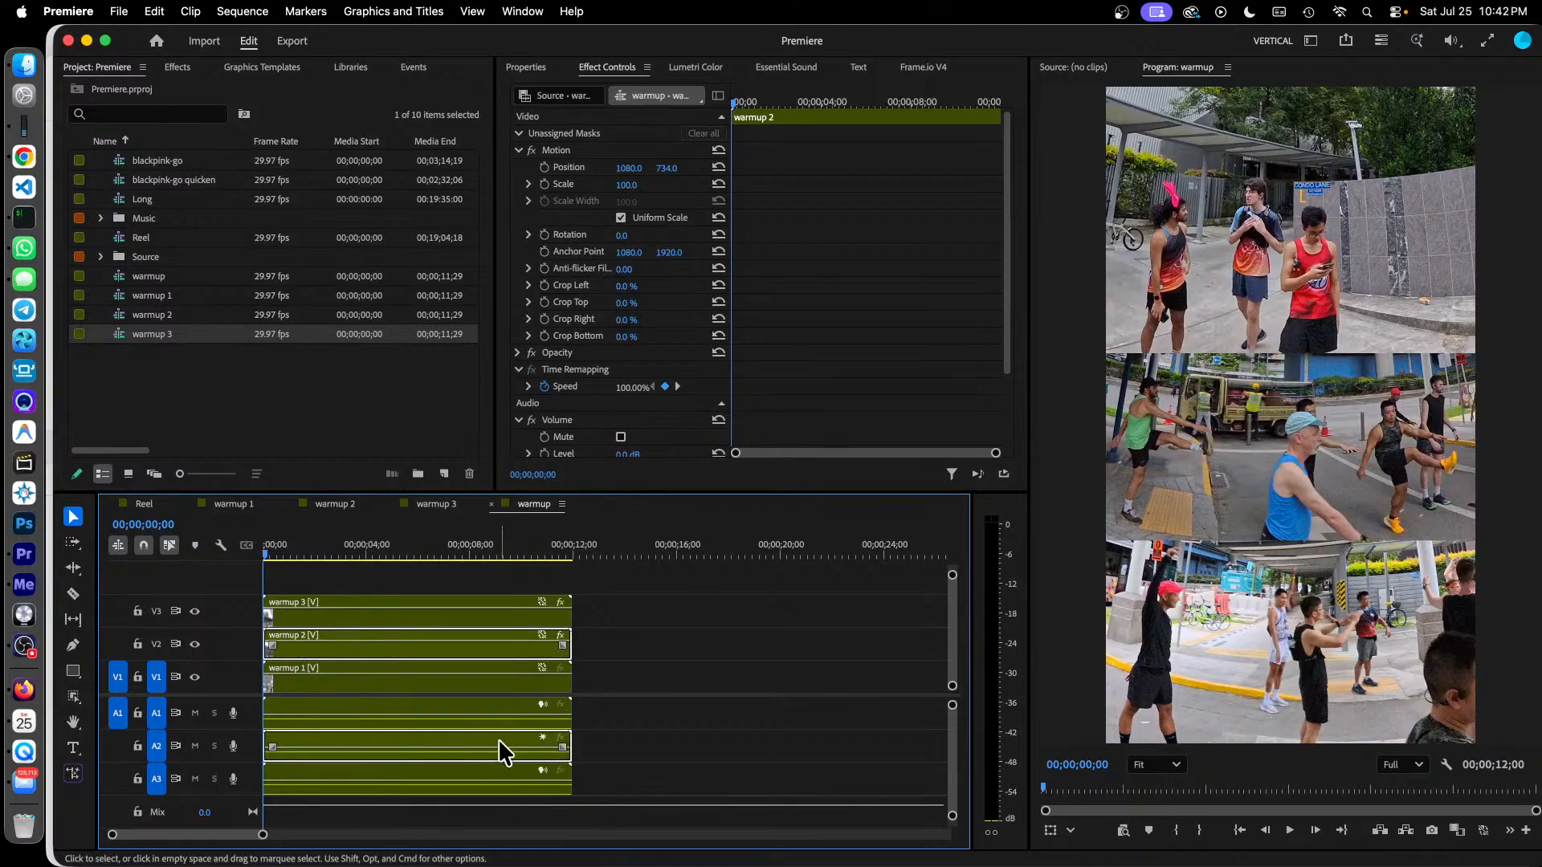
# Lower the audio levels of the warmup 2 and warmup 3 clips to the minimum, play the opening to check, and save the project.
pyautogui.moveTo(415, 750); pyautogui.dragTo(408, 810)
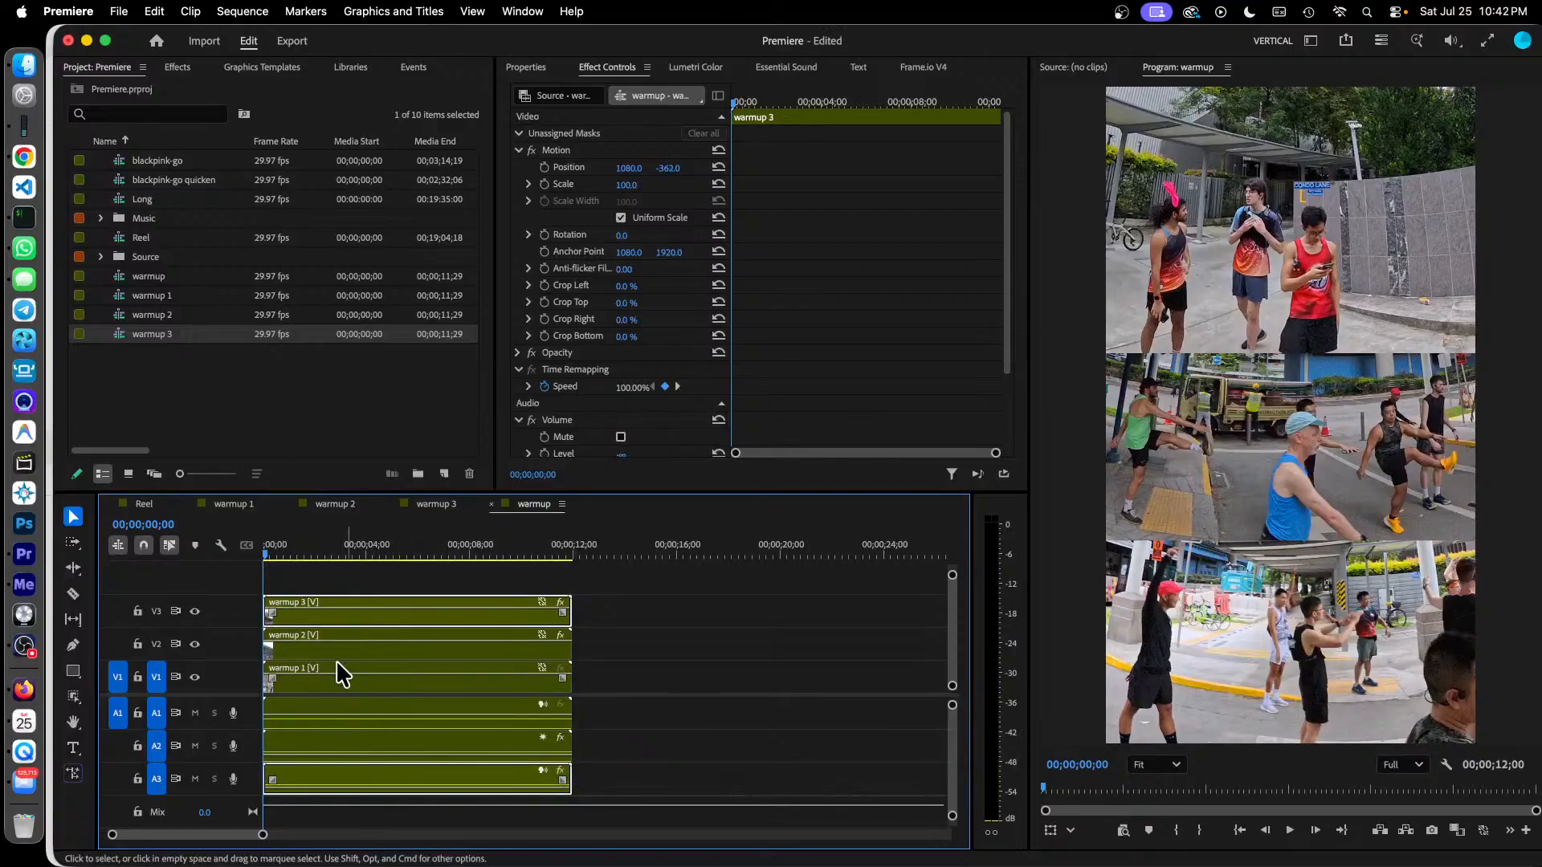
pyautogui.press('space')
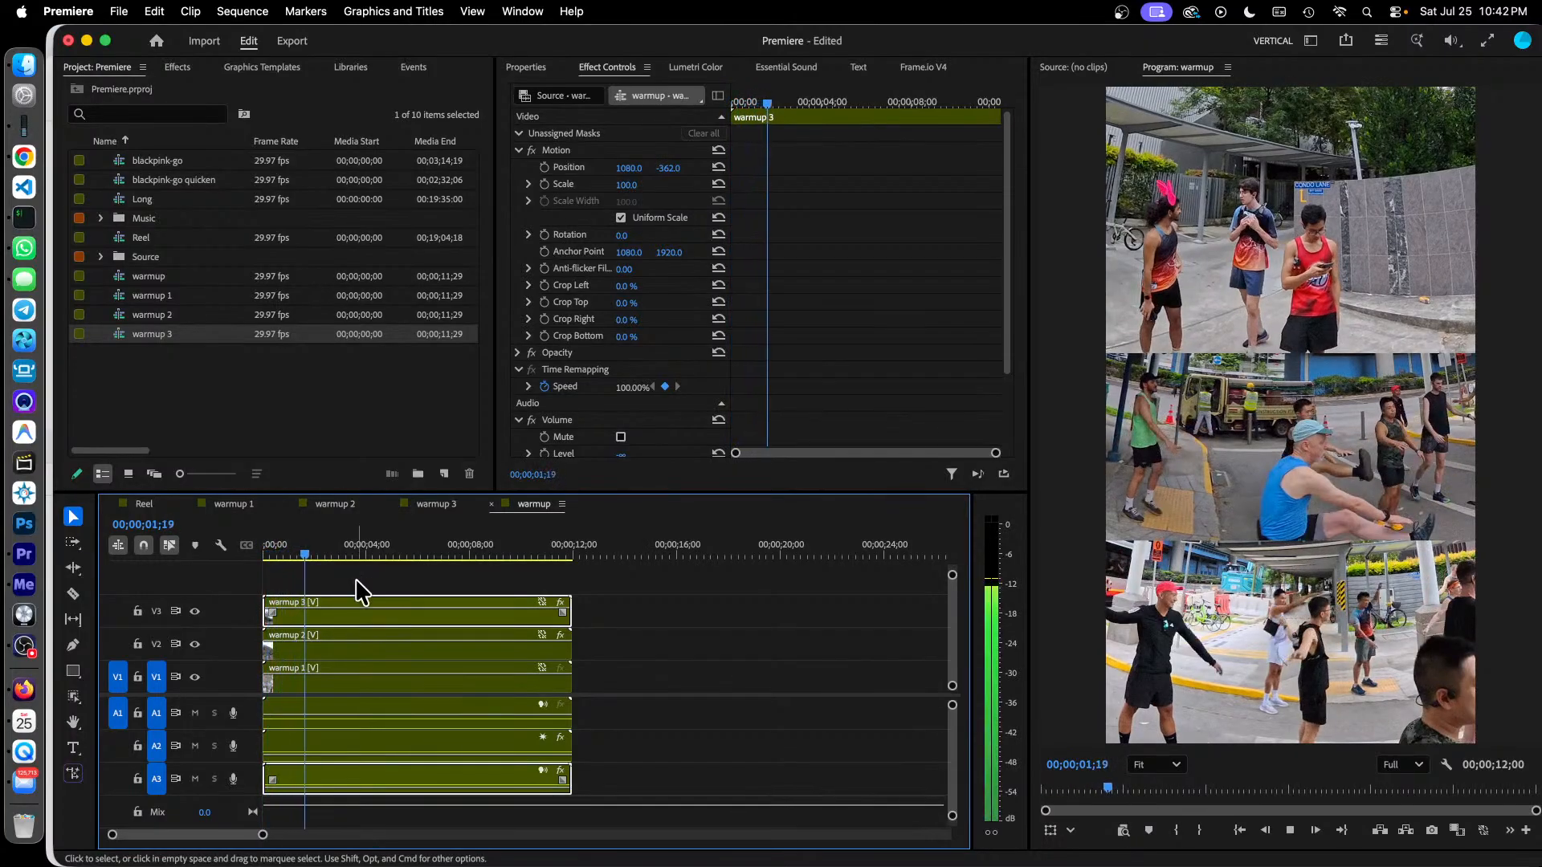
pyautogui.press('space')
pyautogui.press('super+s')
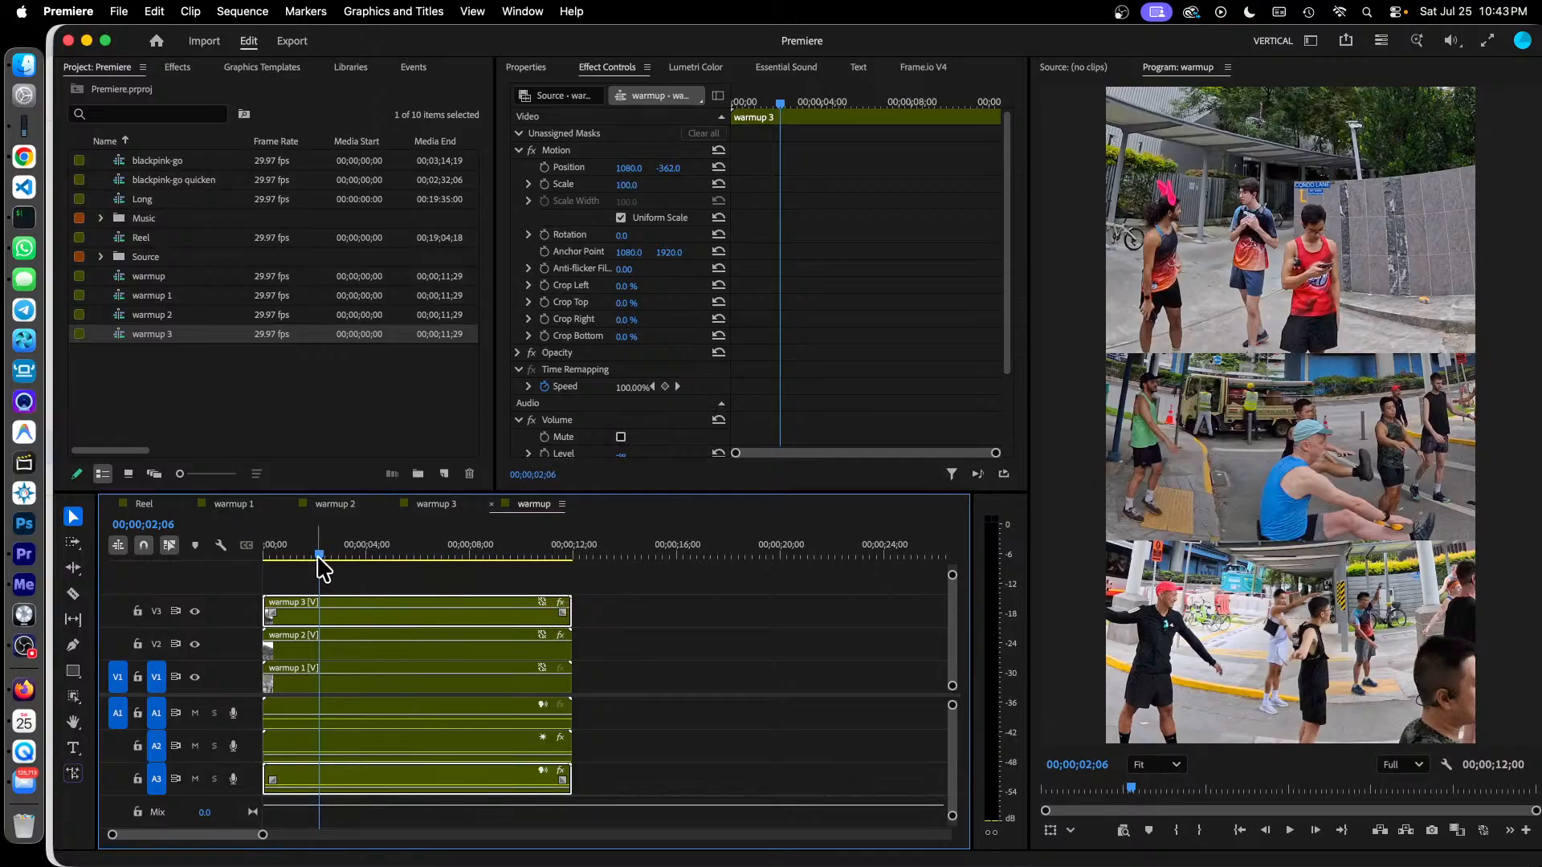
pyautogui.moveTo(318, 557); pyautogui.dragTo(293, 568)
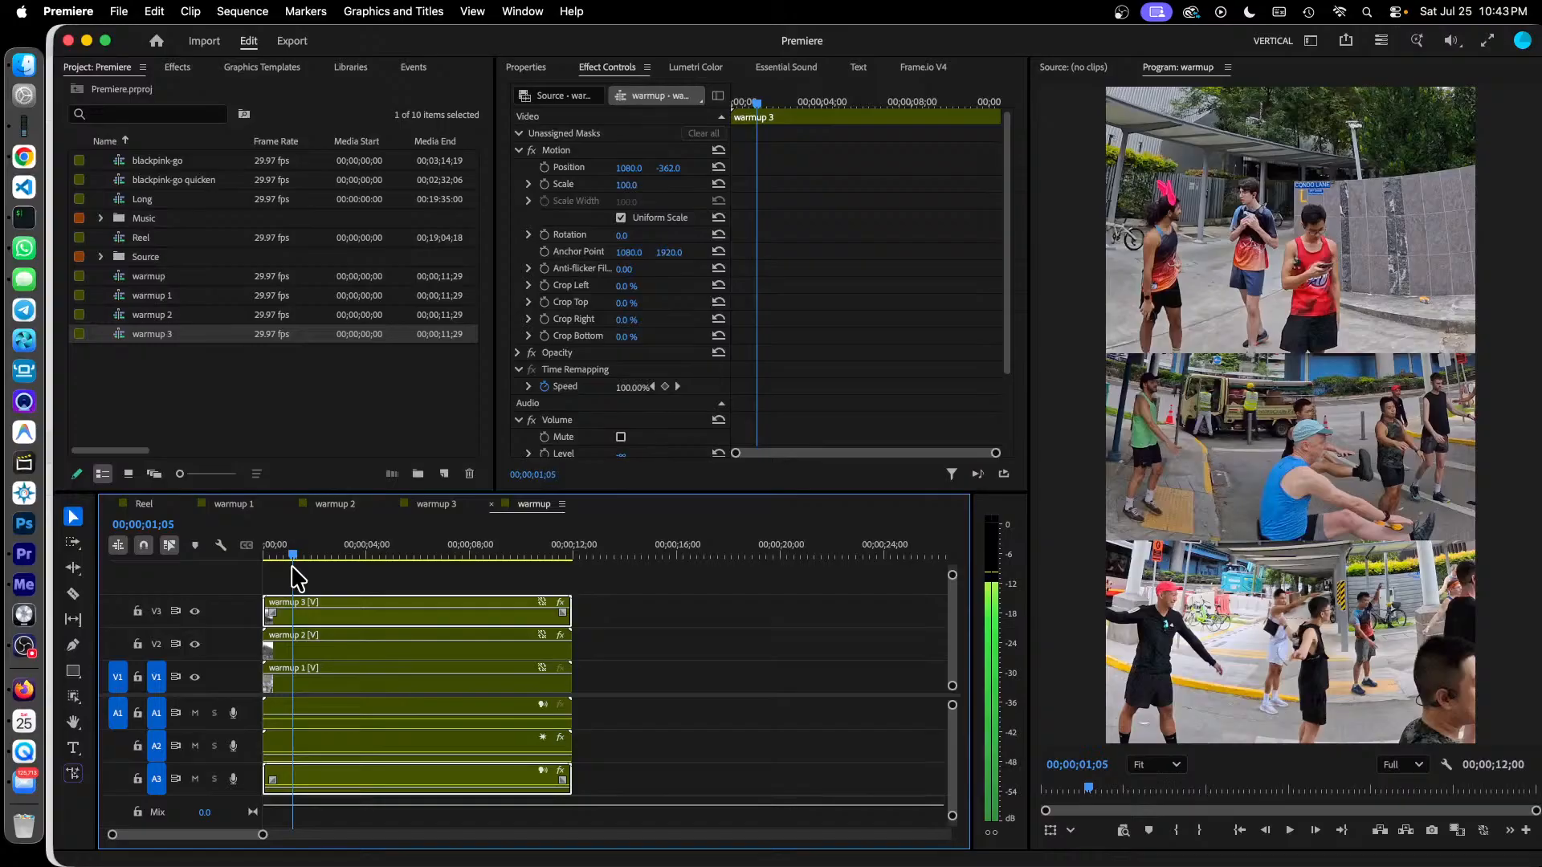
# Trim the start of the warmup 2 clip in the warmup sequence, with its audio, to 00;00;01;00.
pyautogui.moveTo(263, 835); pyautogui.dragTo(211, 840)
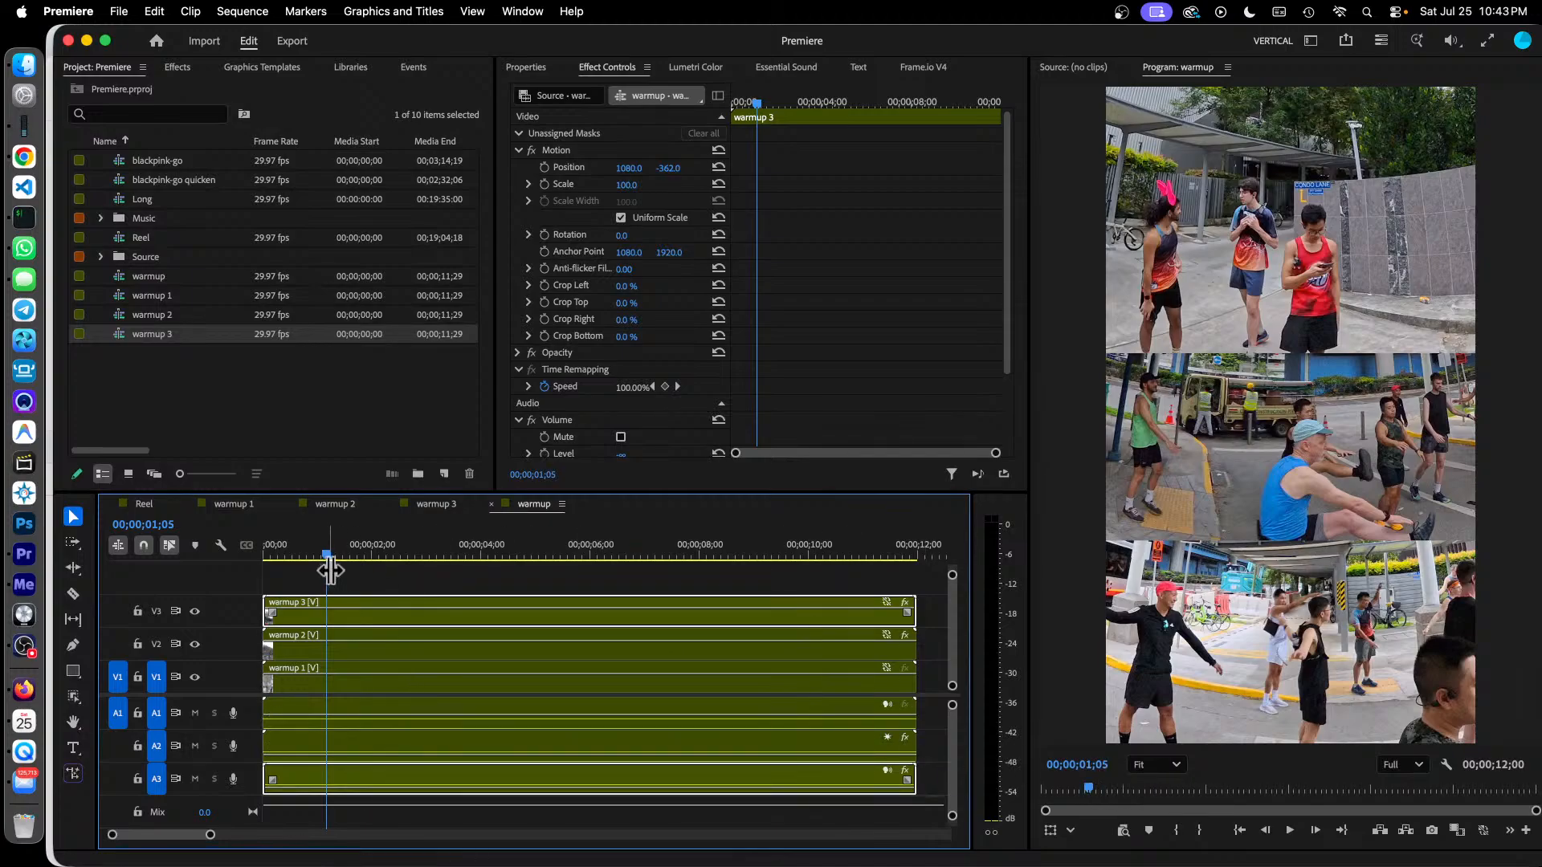
pyautogui.moveTo(328, 557); pyautogui.dragTo(193, 580)
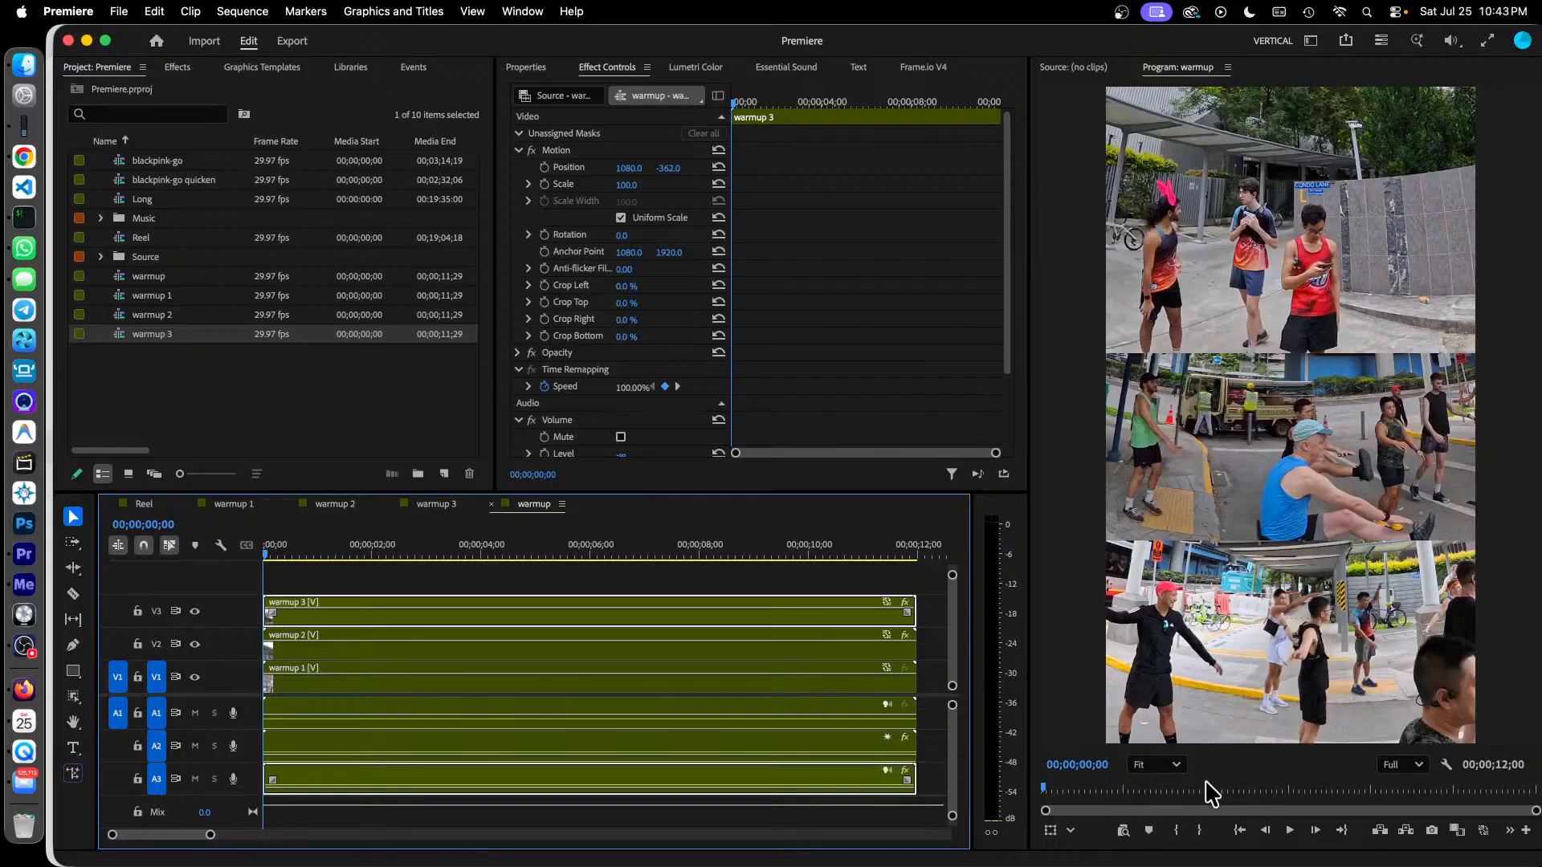
pyautogui.click(1095, 766)
pyautogui.click(1098, 765)
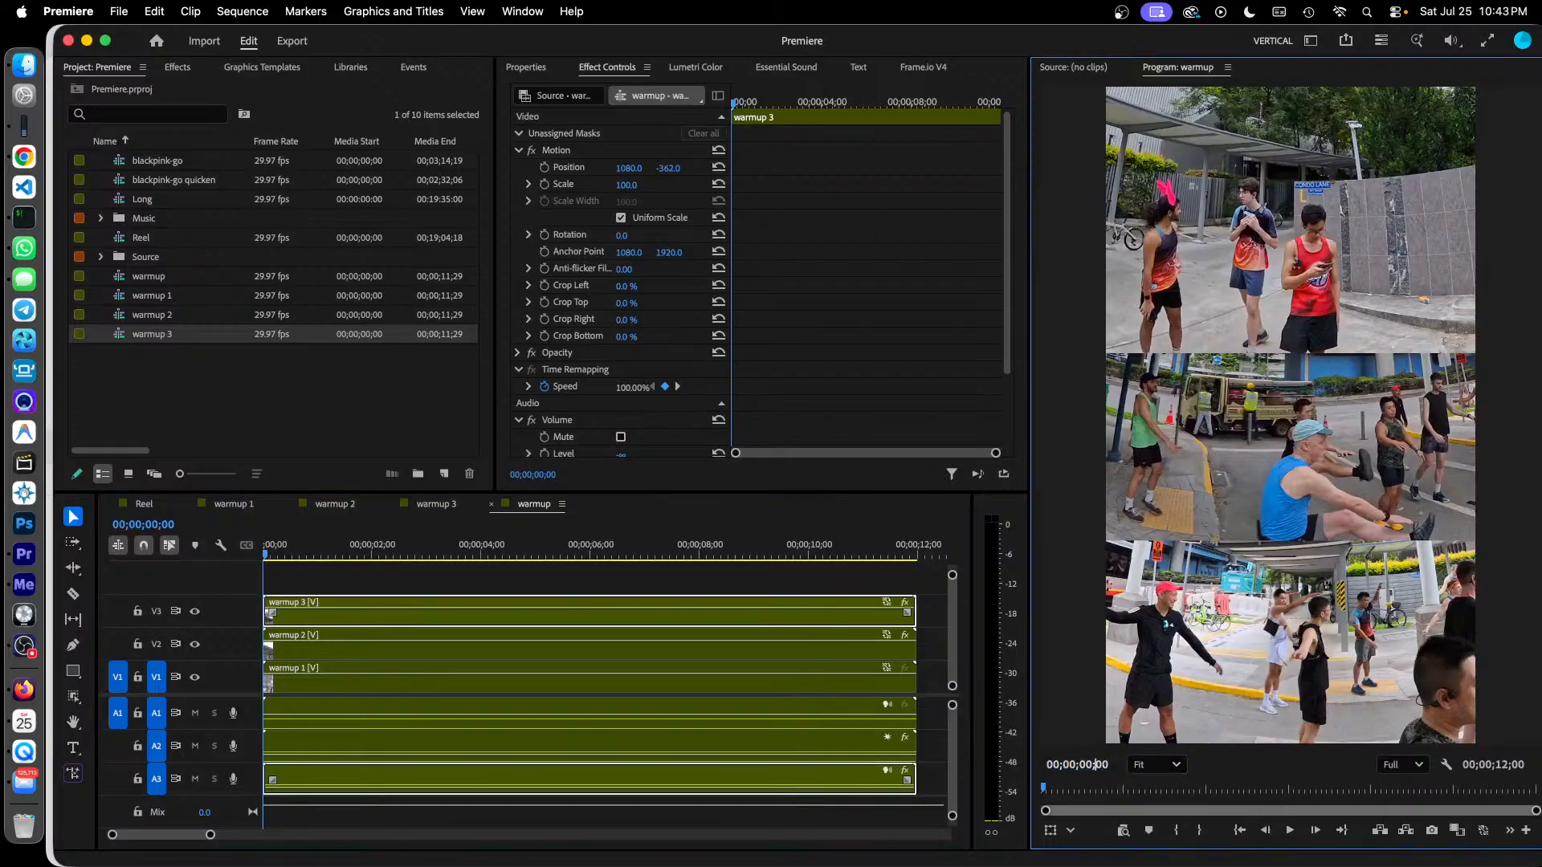
pyautogui.write('100')
pyautogui.press('Return')
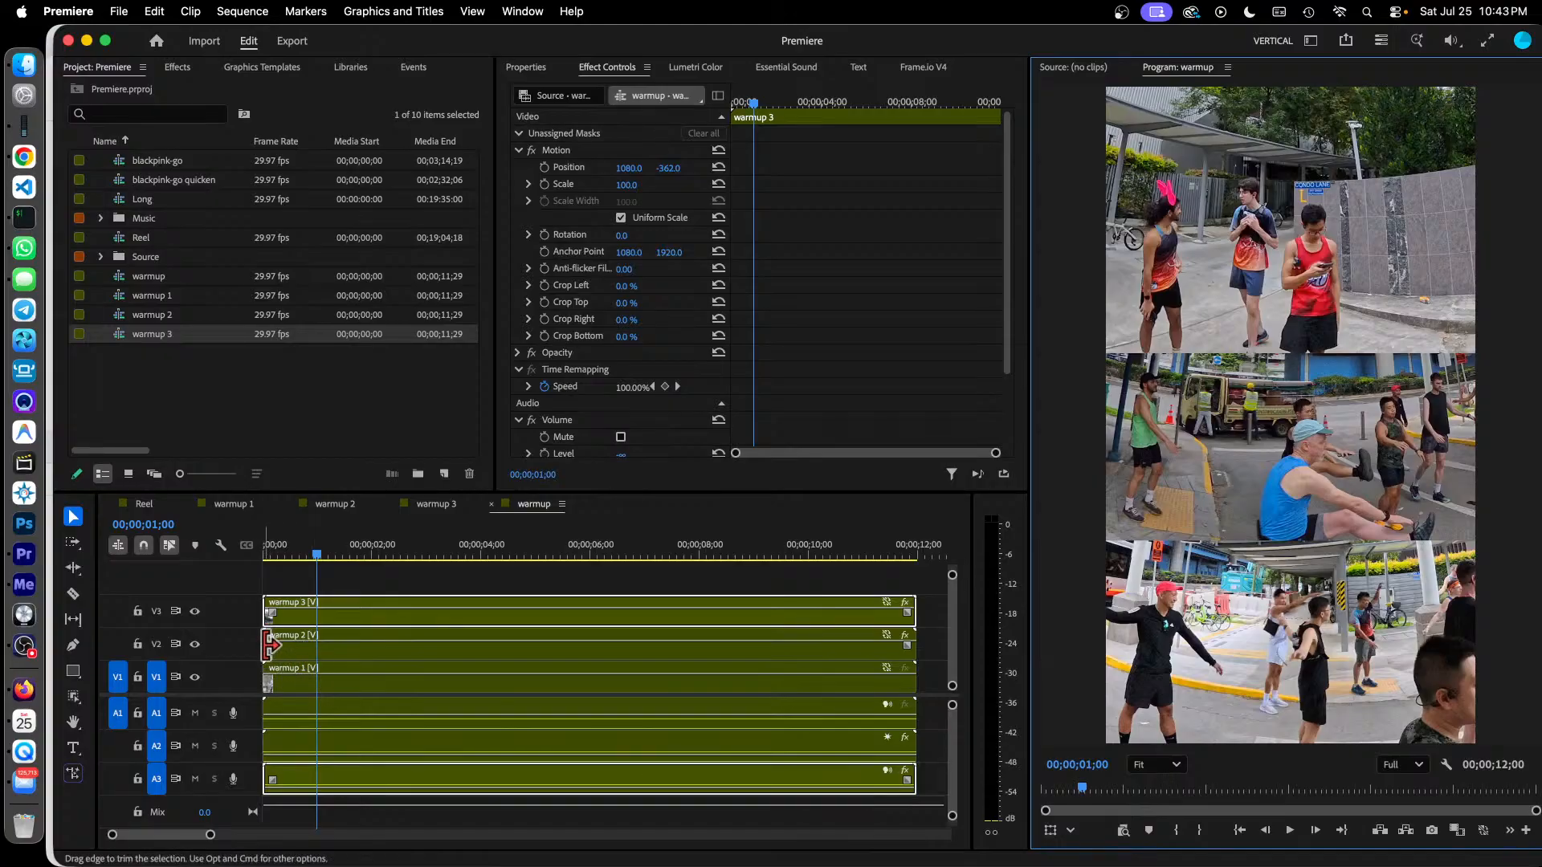
pyautogui.moveTo(265, 642); pyautogui.dragTo(318, 643)
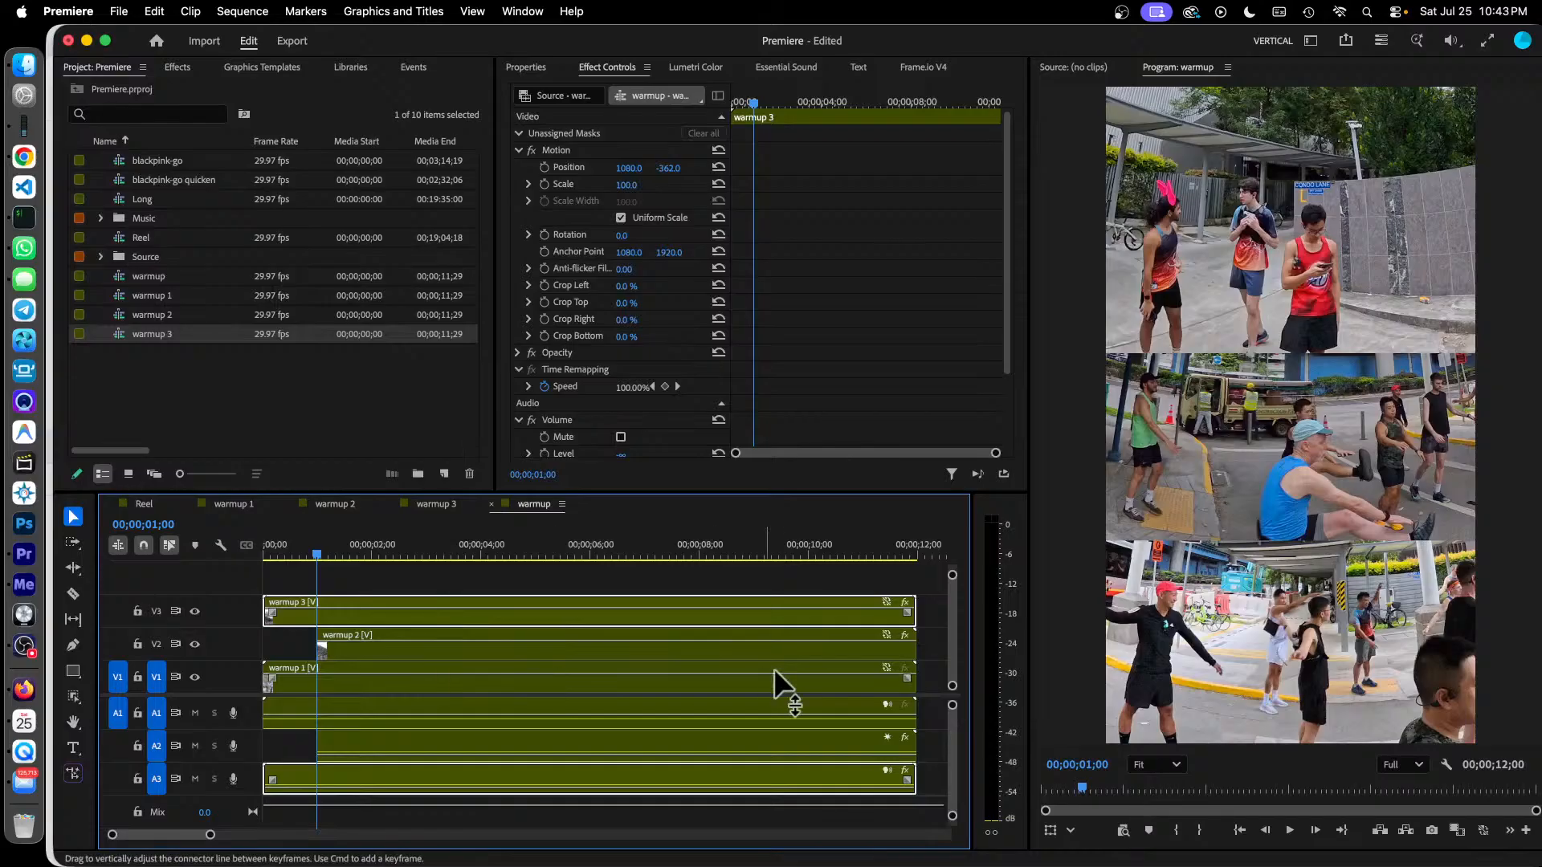
# Trim the start of the warmup 3 clip, with its audio, to 00;00;02;00.
pyautogui.click(1089, 767)
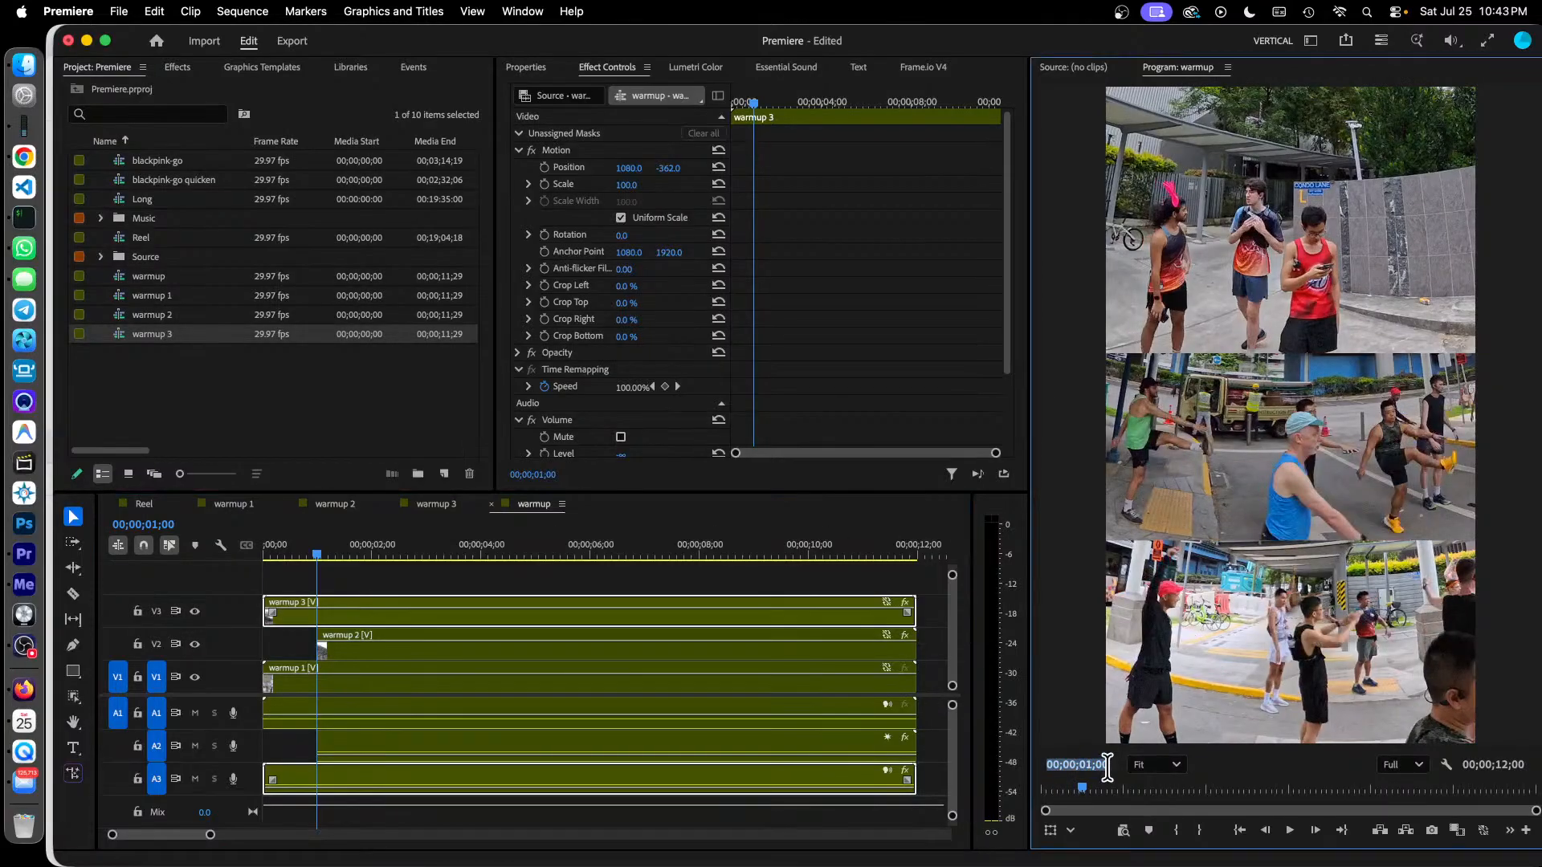
pyautogui.press('Right')
pyautogui.press('Left')
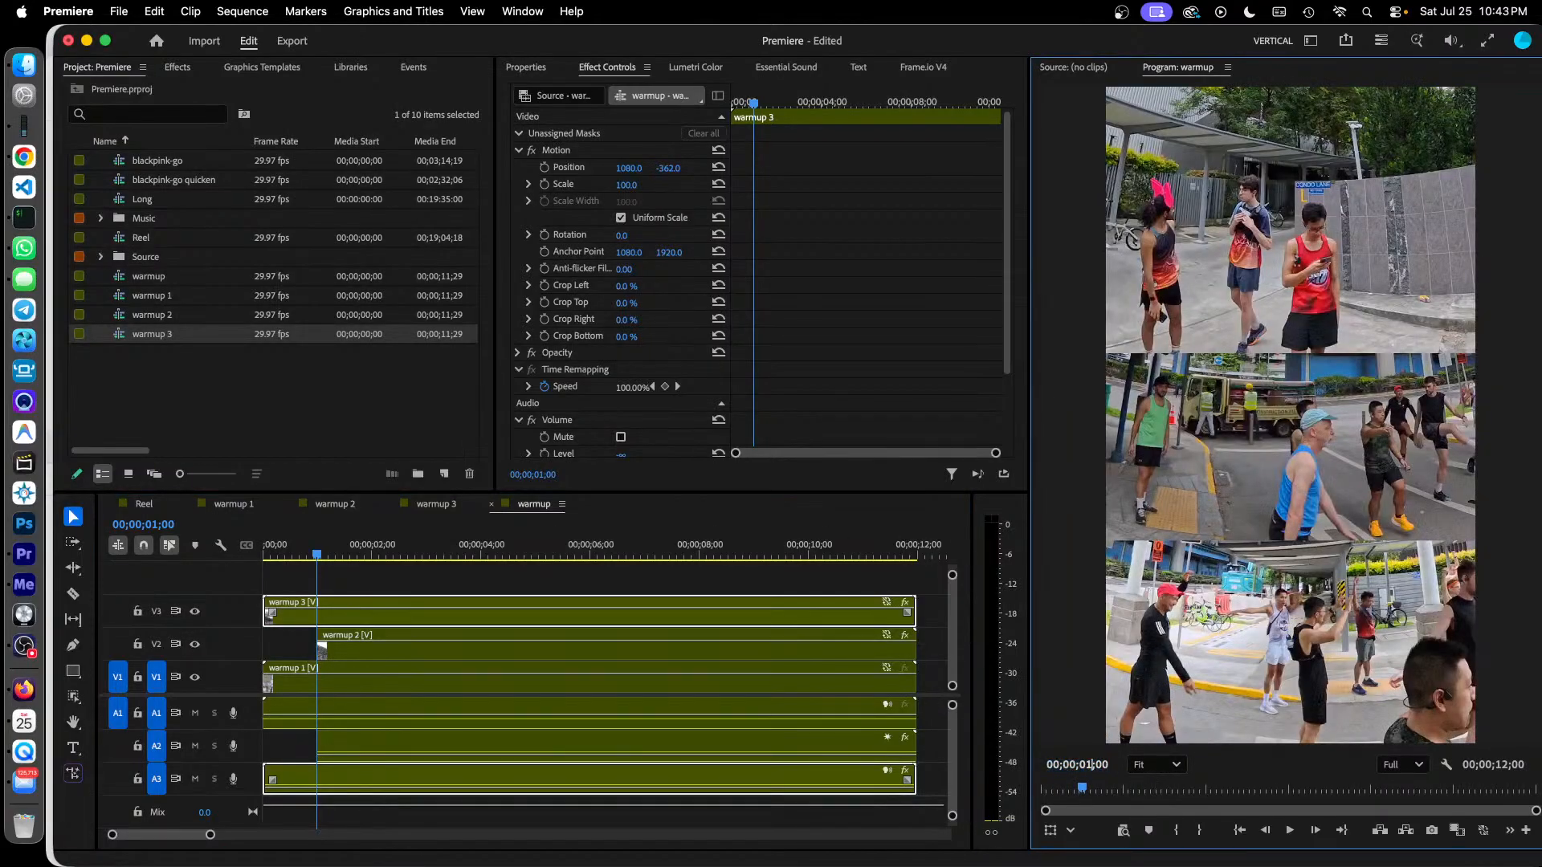
pyautogui.write('2')
pyautogui.press('Return')
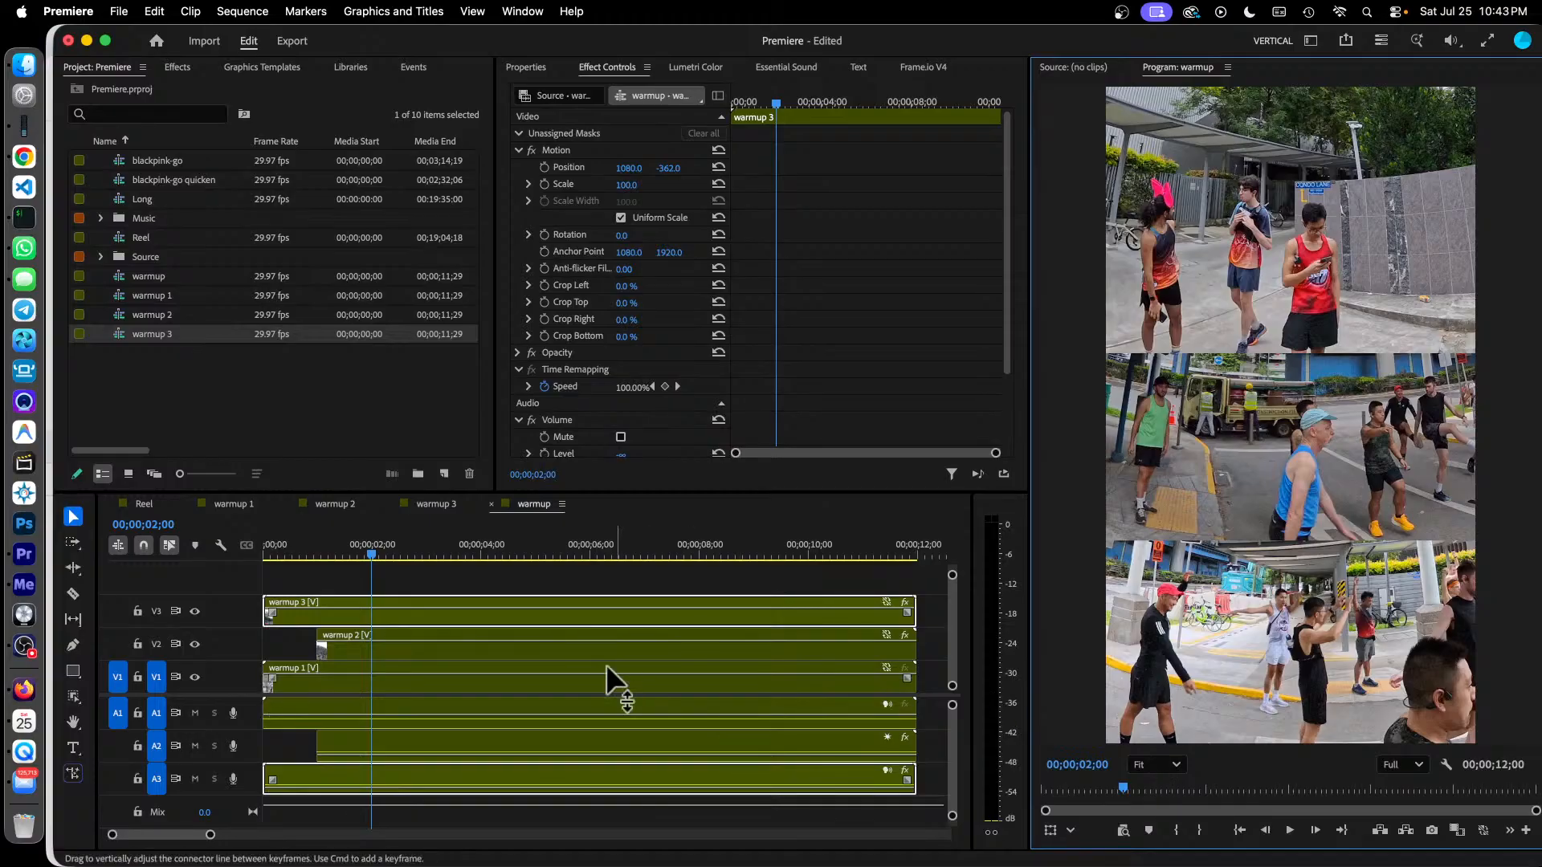
pyautogui.moveTo(263, 611); pyautogui.dragTo(378, 625)
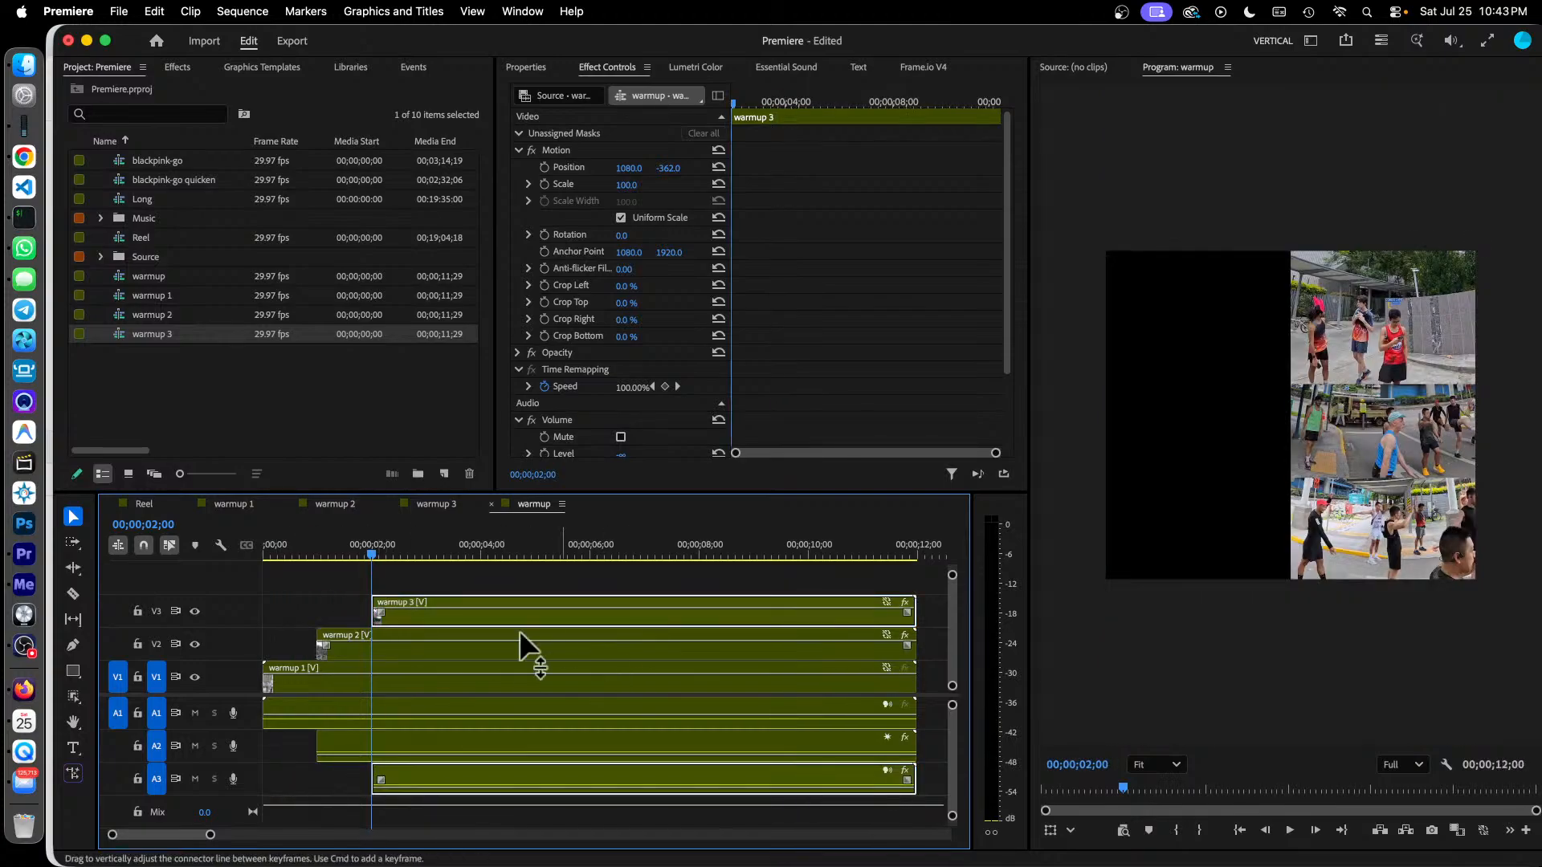
# Scrub the warmup sequence from its opening to about 8 seconds to check the staggered band entrances, and save the project.
pyautogui.click(301, 554)
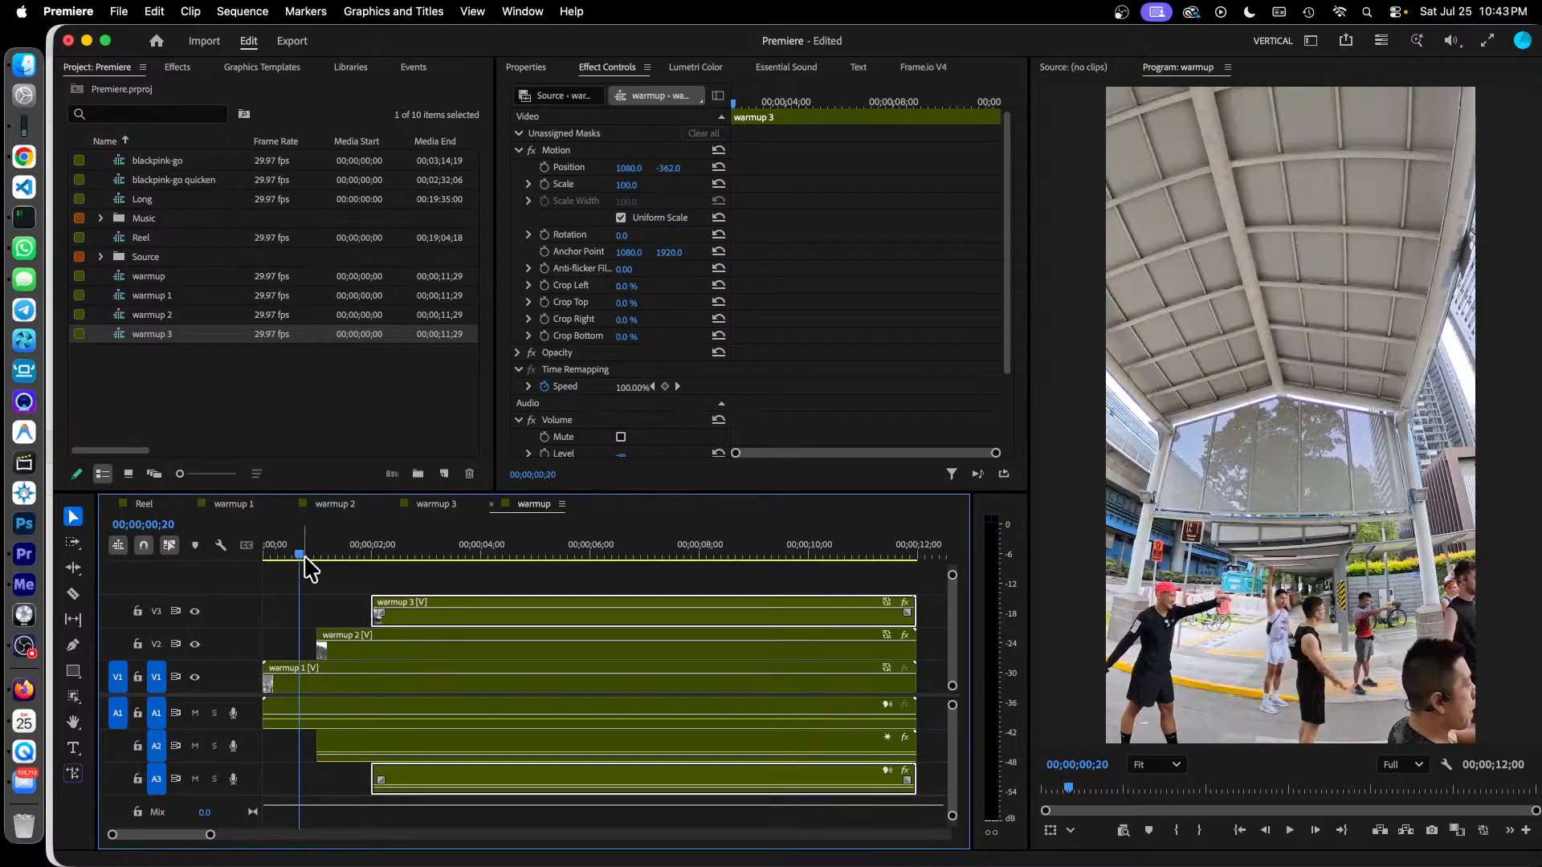
pyautogui.moveTo(297, 556); pyautogui.dragTo(394, 600)
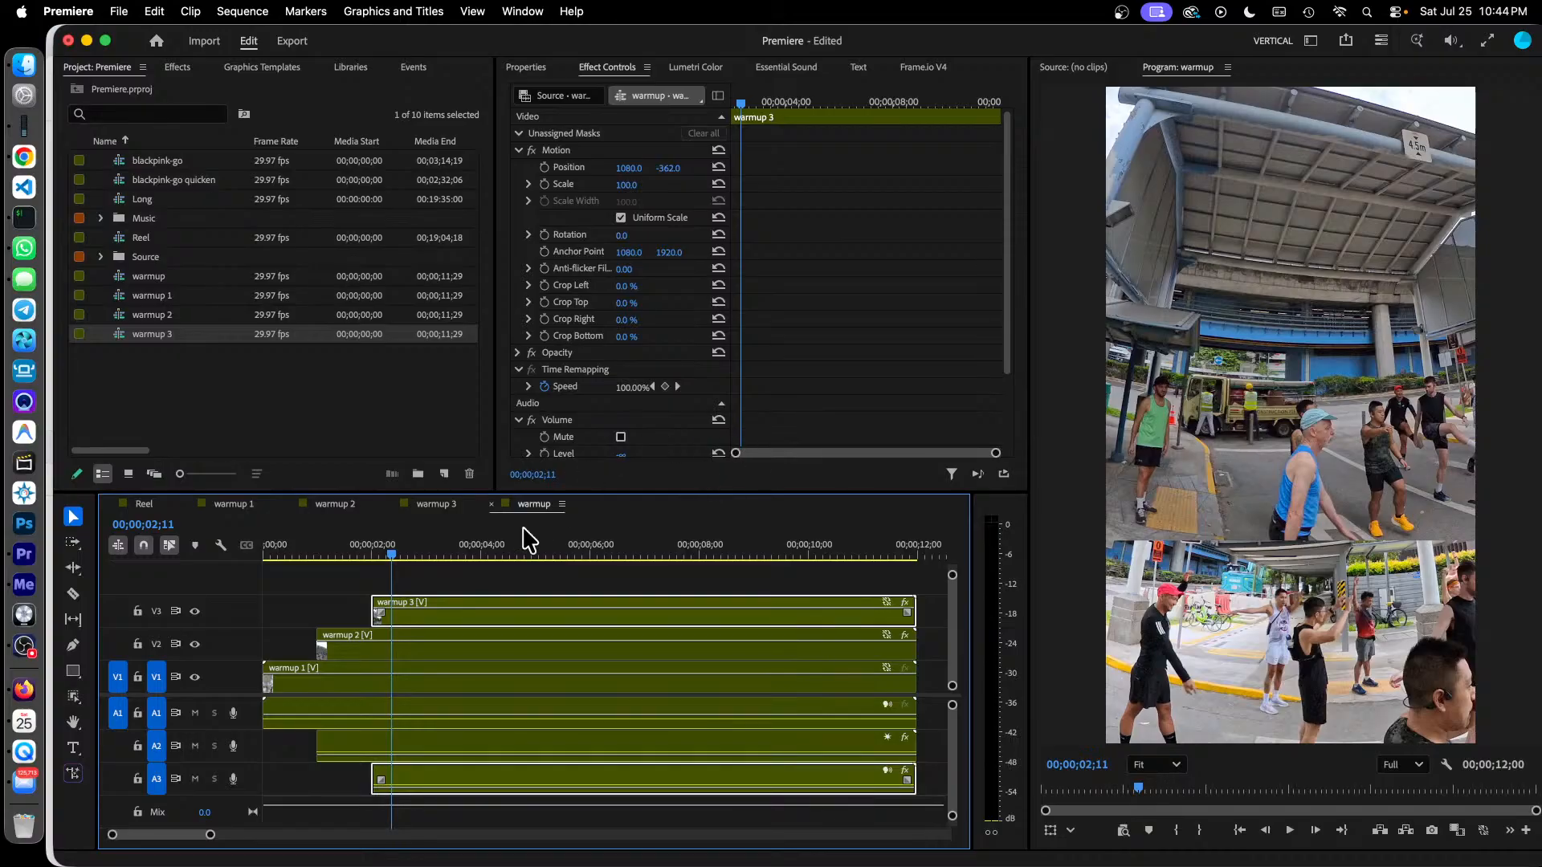
pyautogui.moveTo(399, 554); pyautogui.dragTo(446, 555)
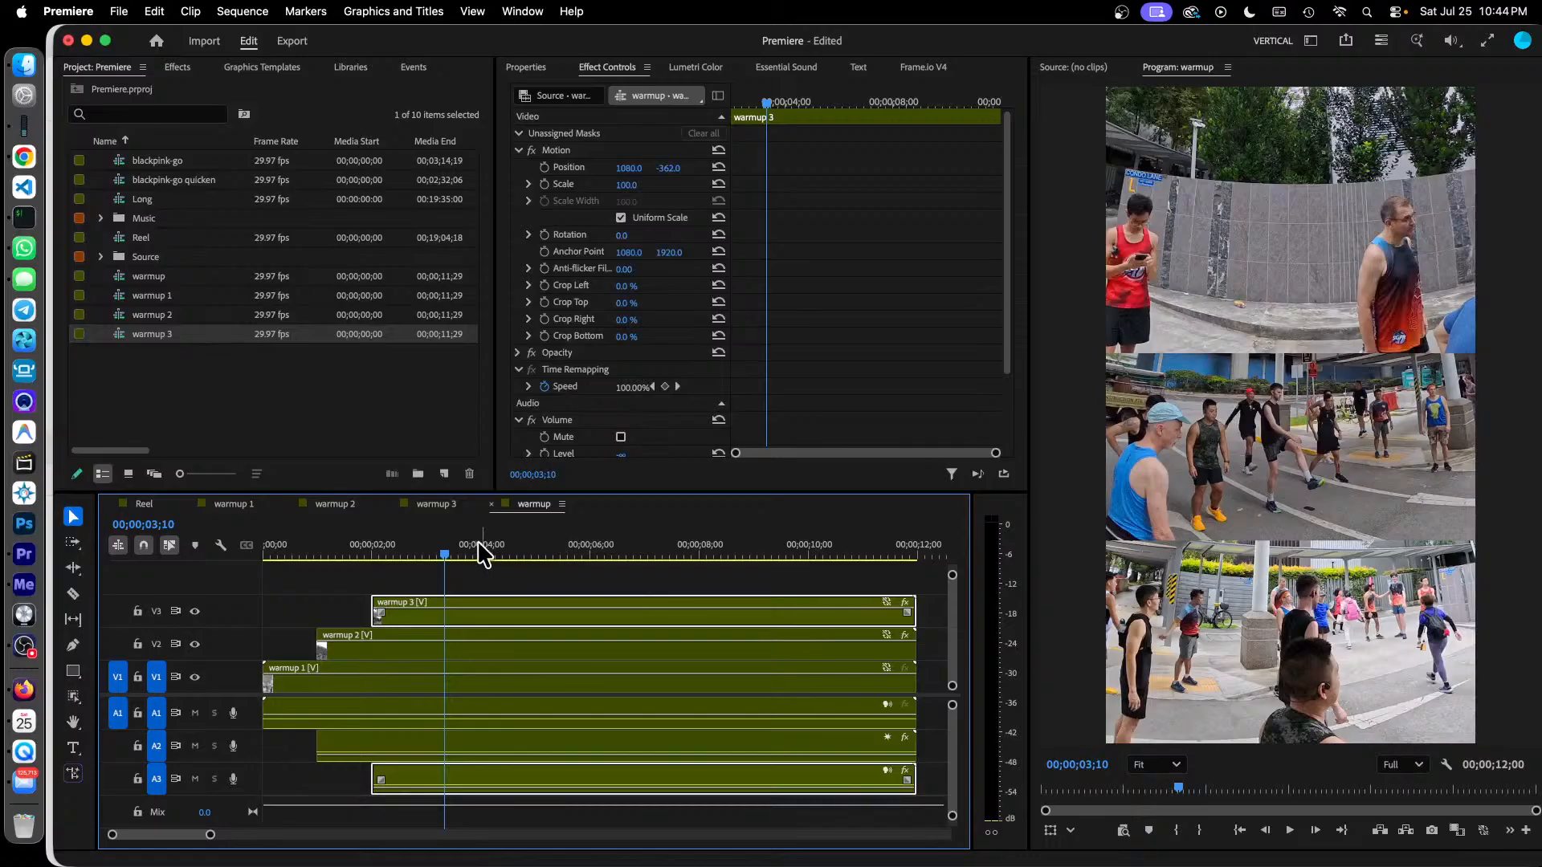
pyautogui.moveTo(456, 556); pyautogui.dragTo(693, 585)
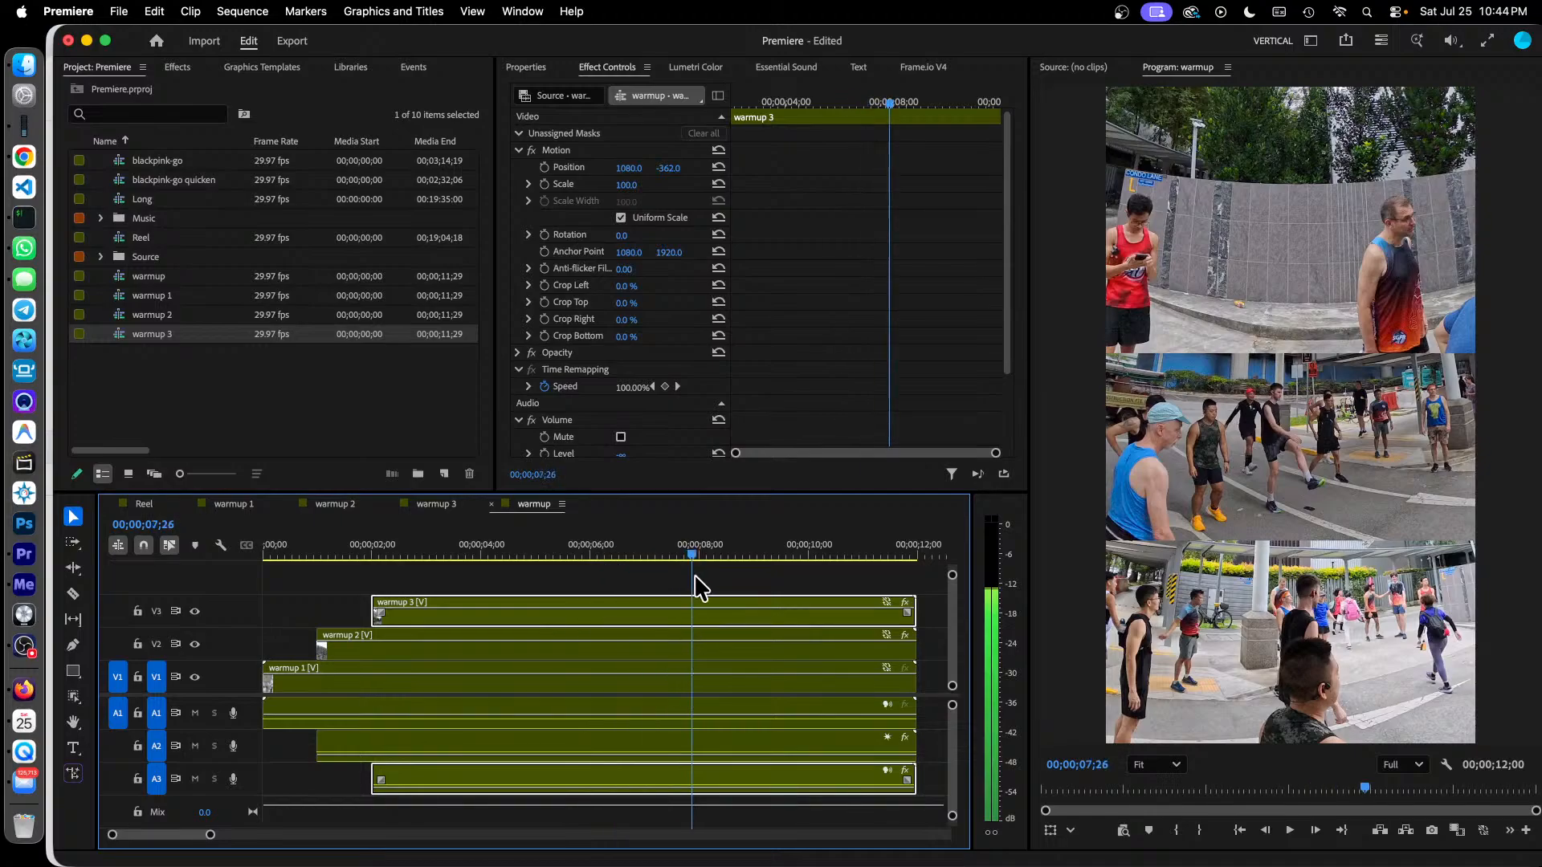
pyautogui.press('super+s')
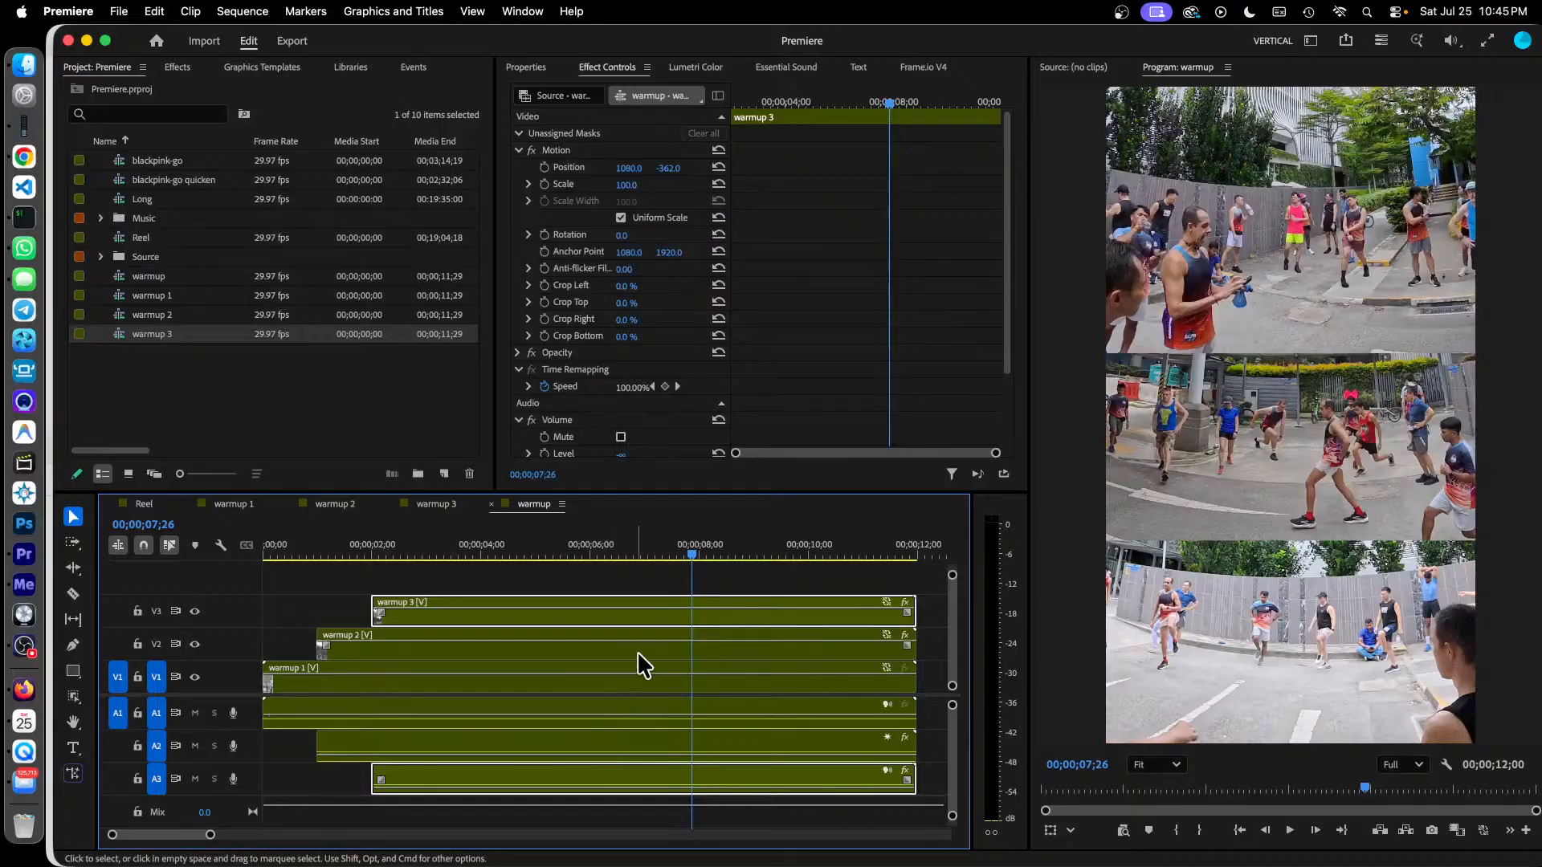
# Open the Reel sequence and look through its footage at several points between about 2:16 and 5:05.
pyautogui.click(144, 504)
pyautogui.click(558, 548)
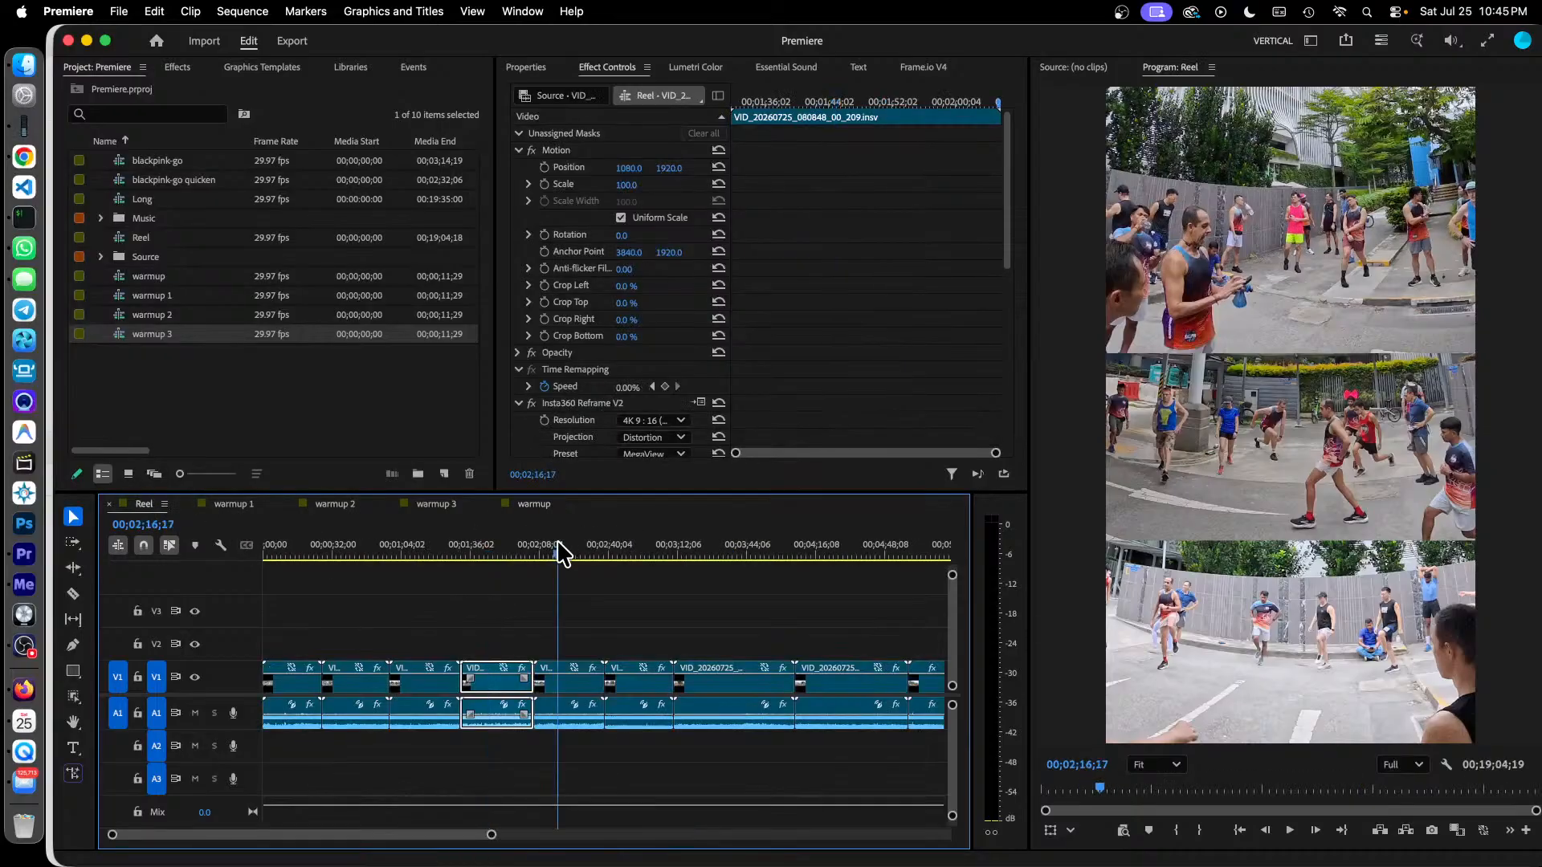
pyautogui.click(640, 550)
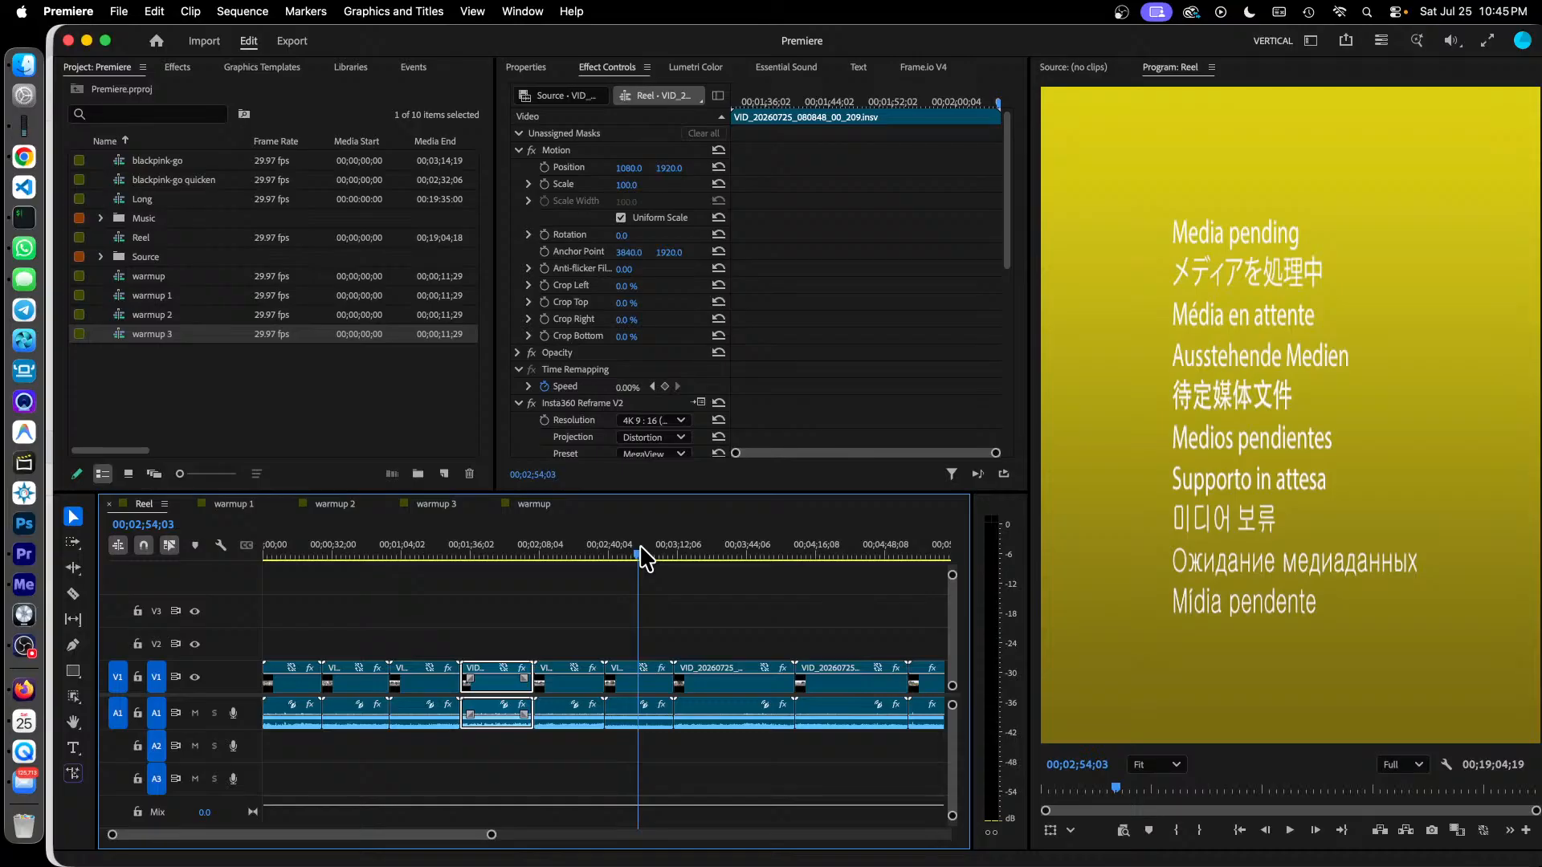
pyautogui.click(737, 554)
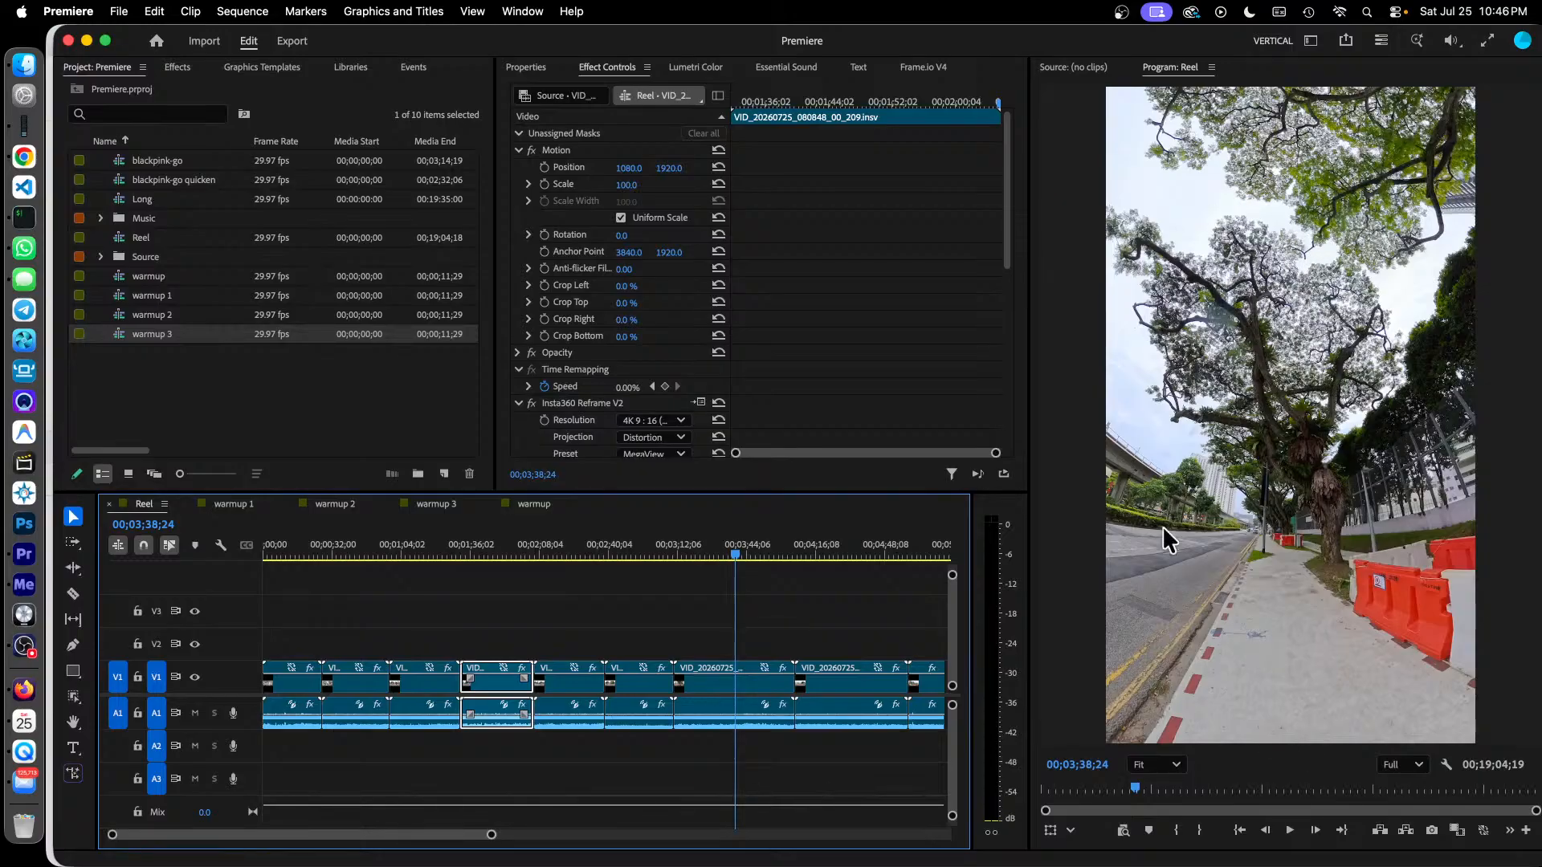
pyautogui.click(832, 553)
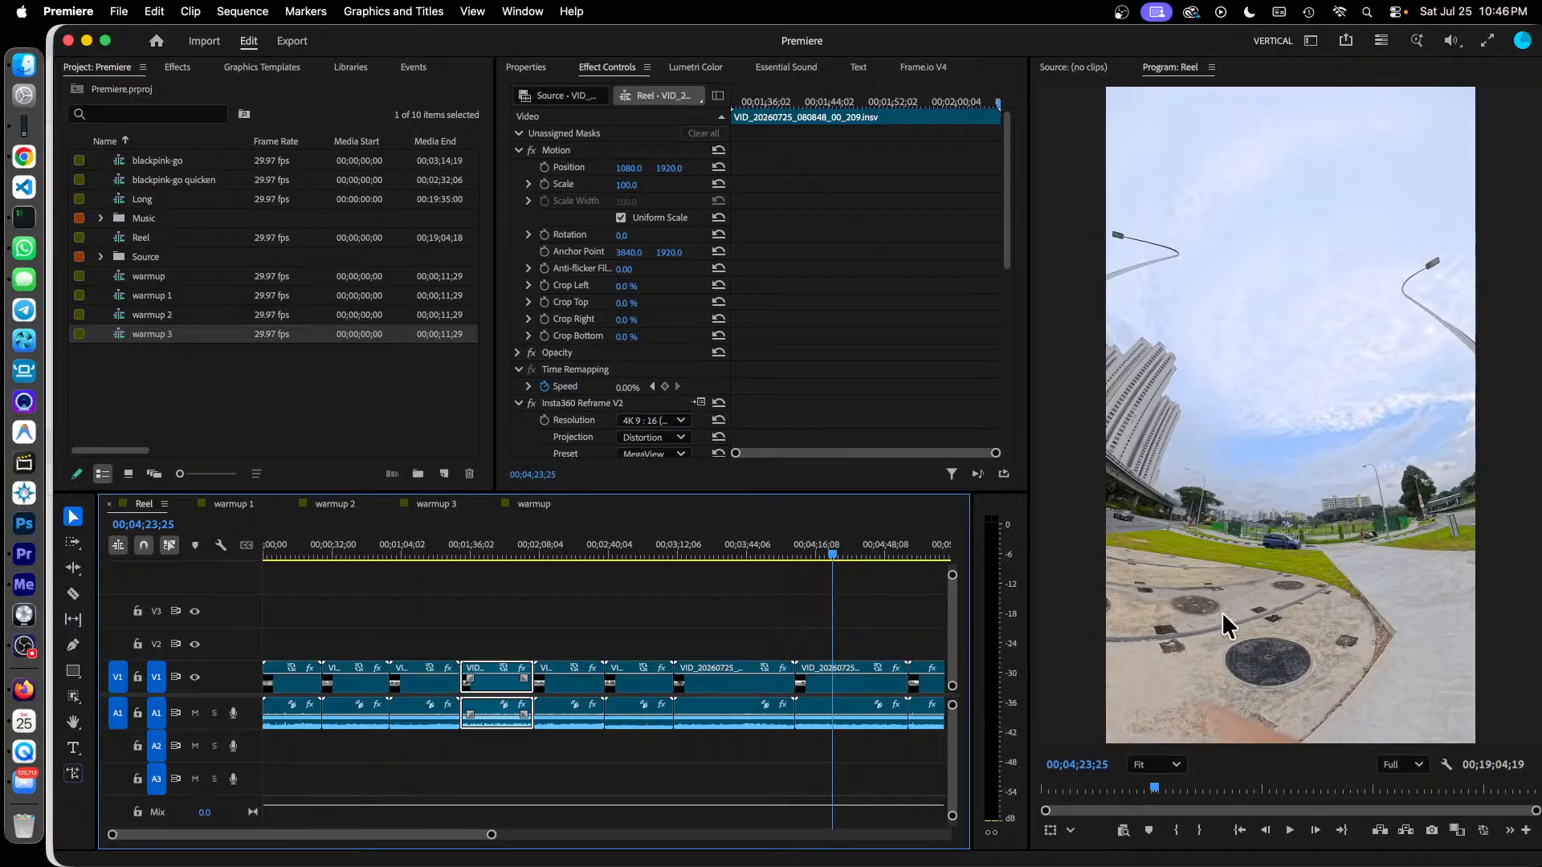
pyautogui.click(921, 552)
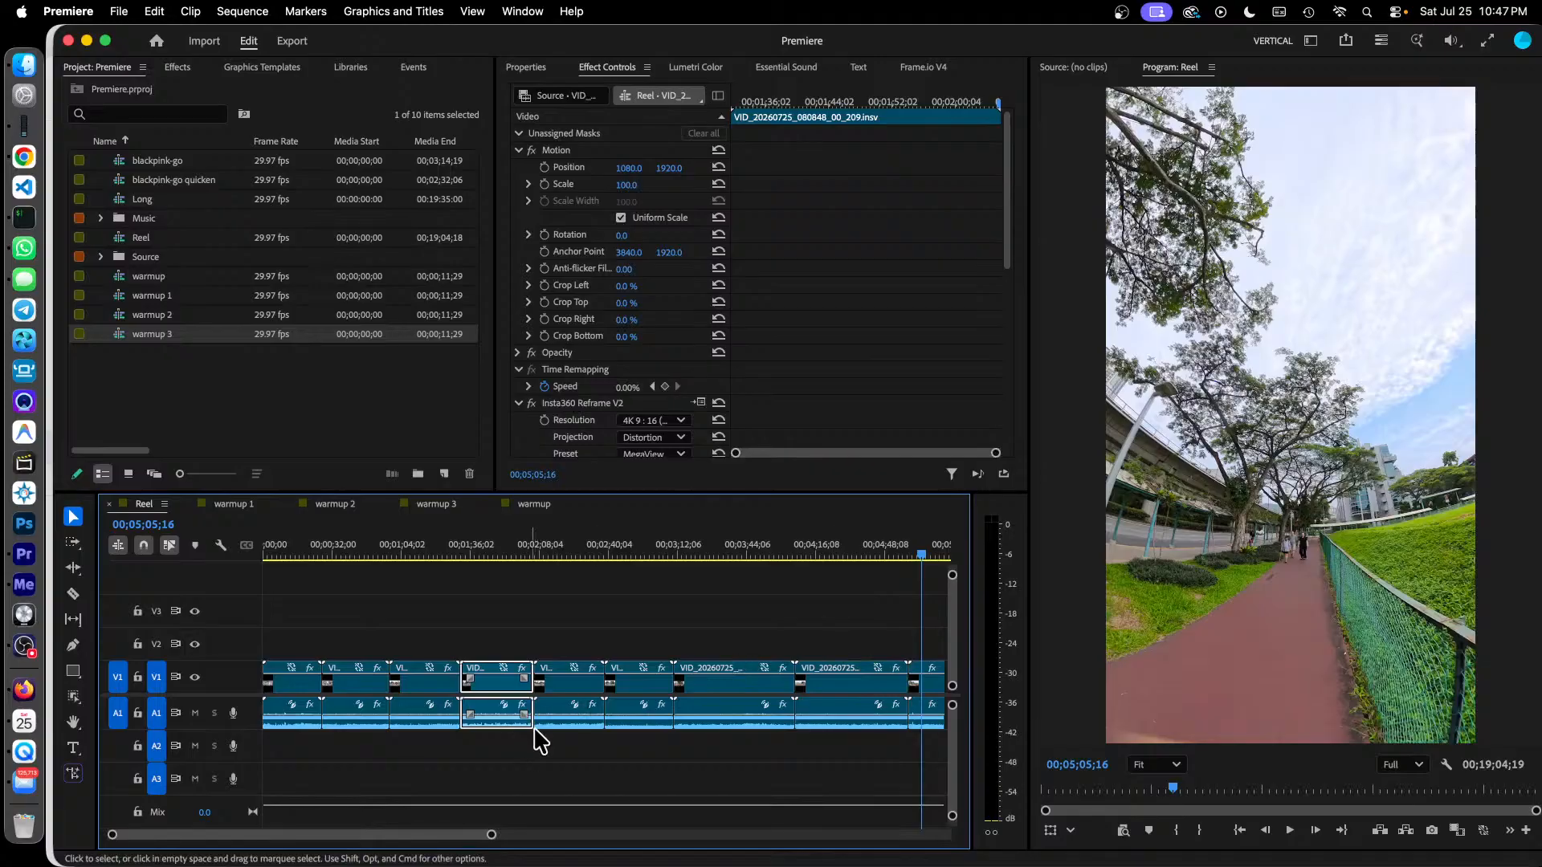
pyautogui.click(25, 647)
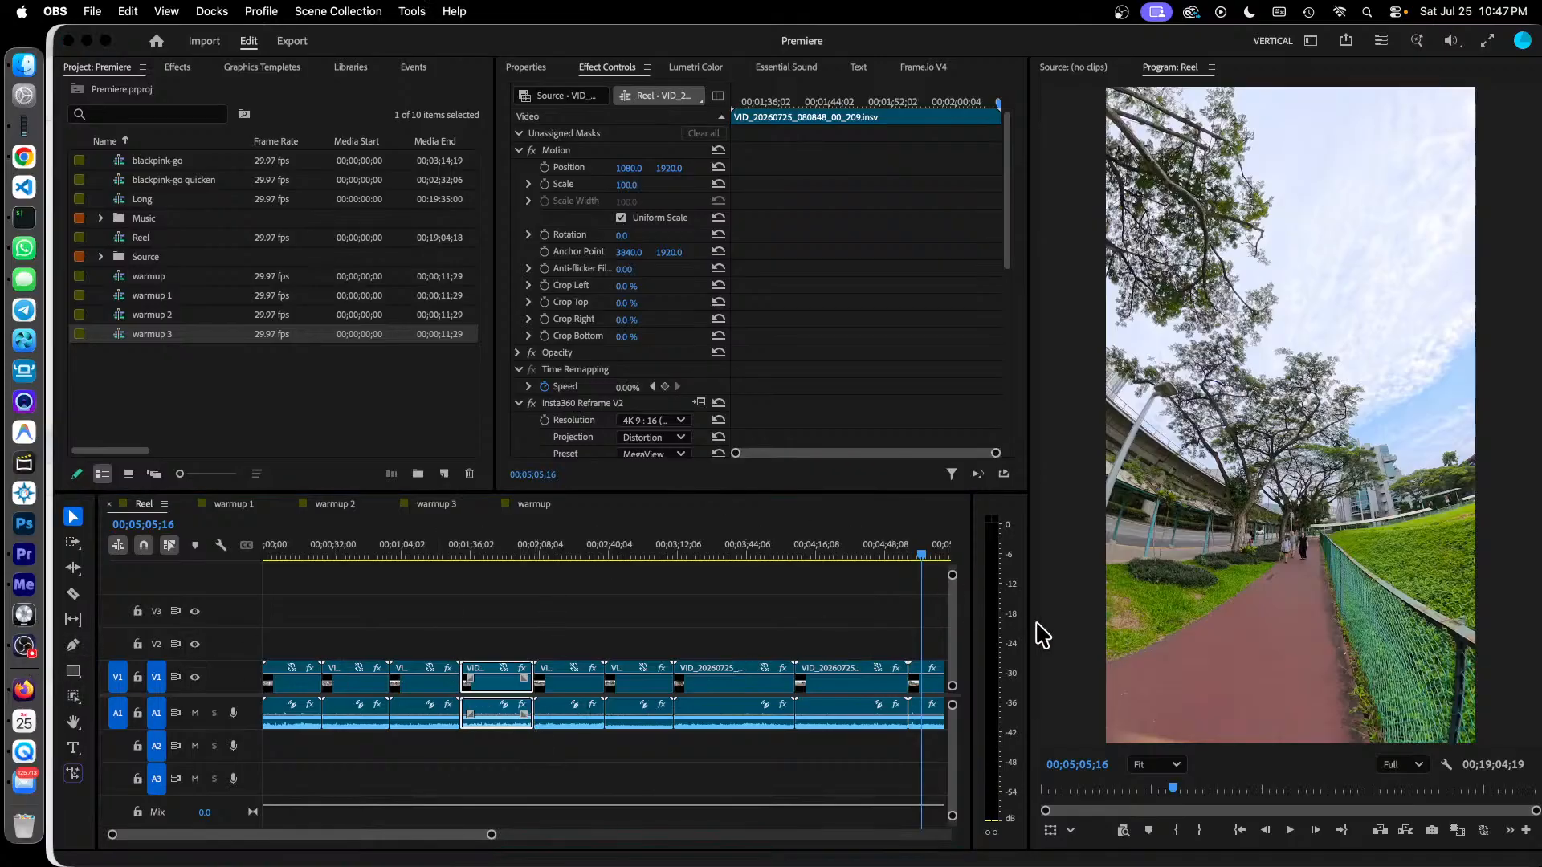